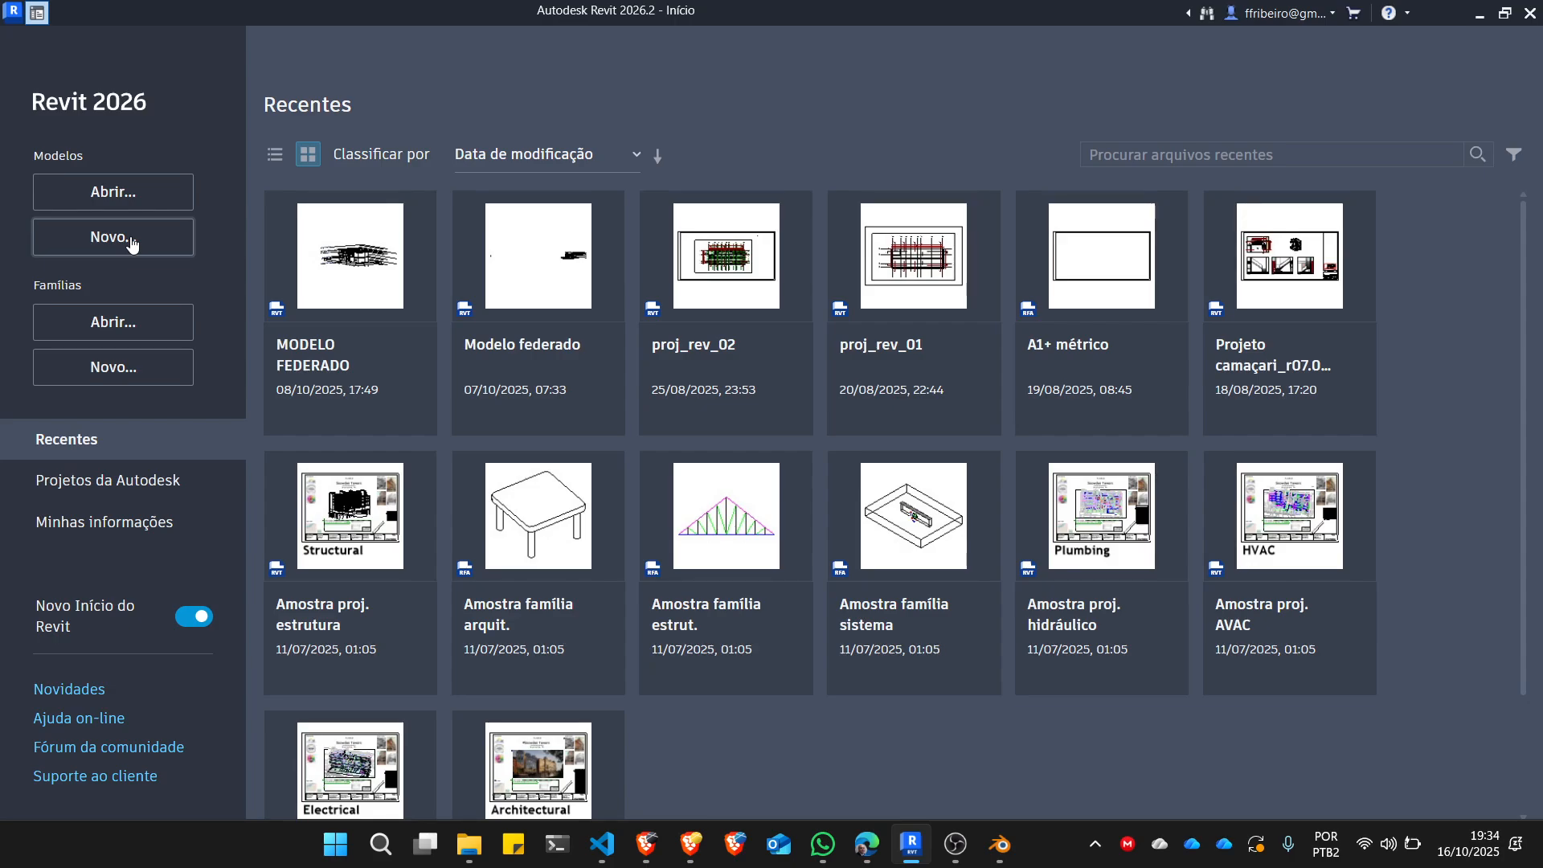
# Create a new project from one of the listed project templates.
pyautogui.click(133, 244)
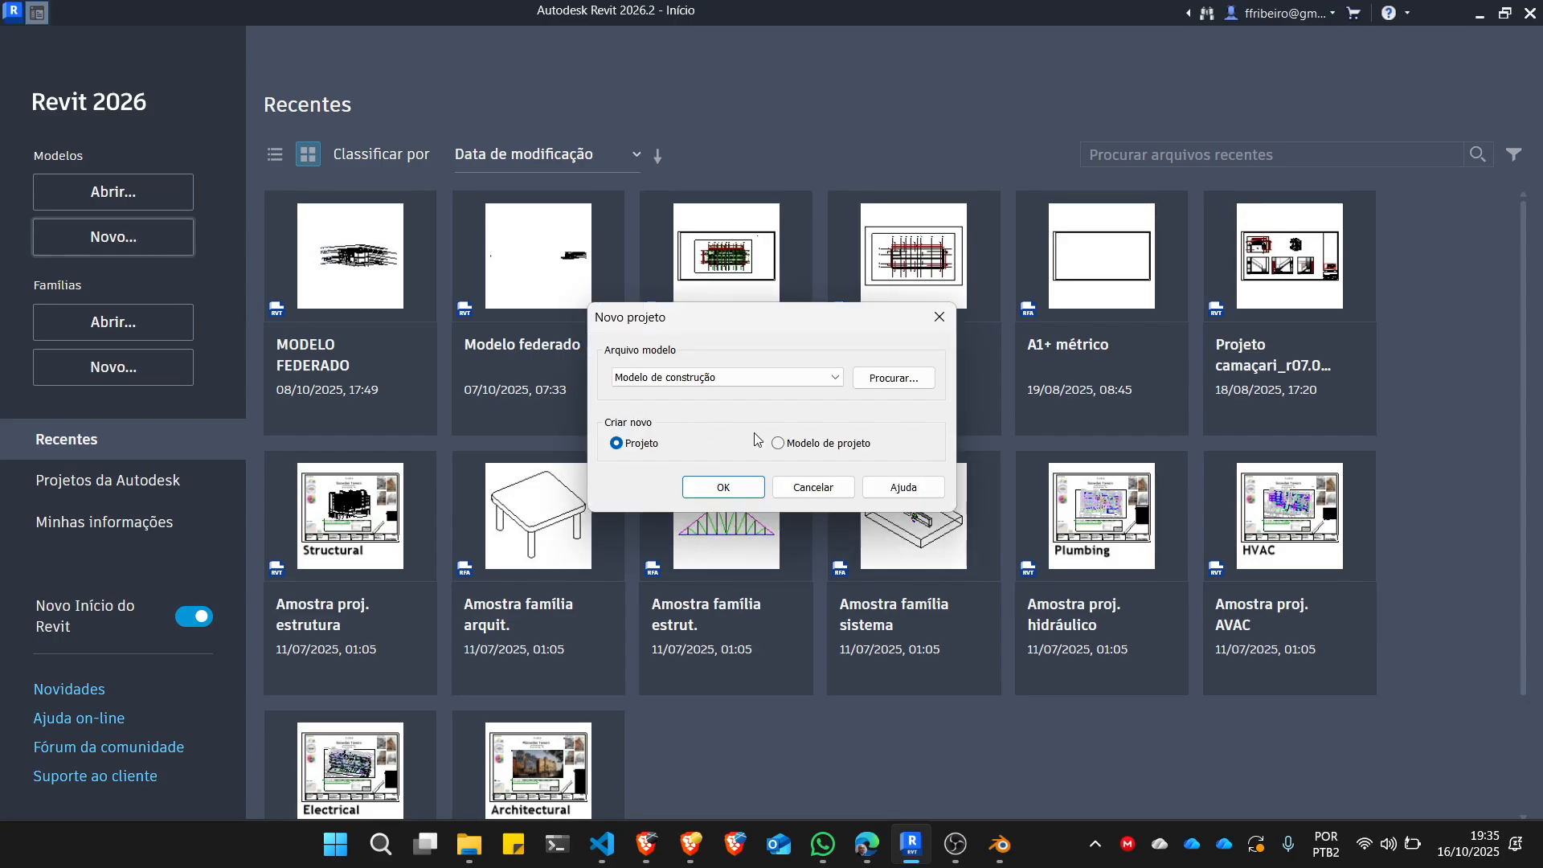
pyautogui.click(824, 377)
pyautogui.click(704, 420)
pyautogui.click(733, 488)
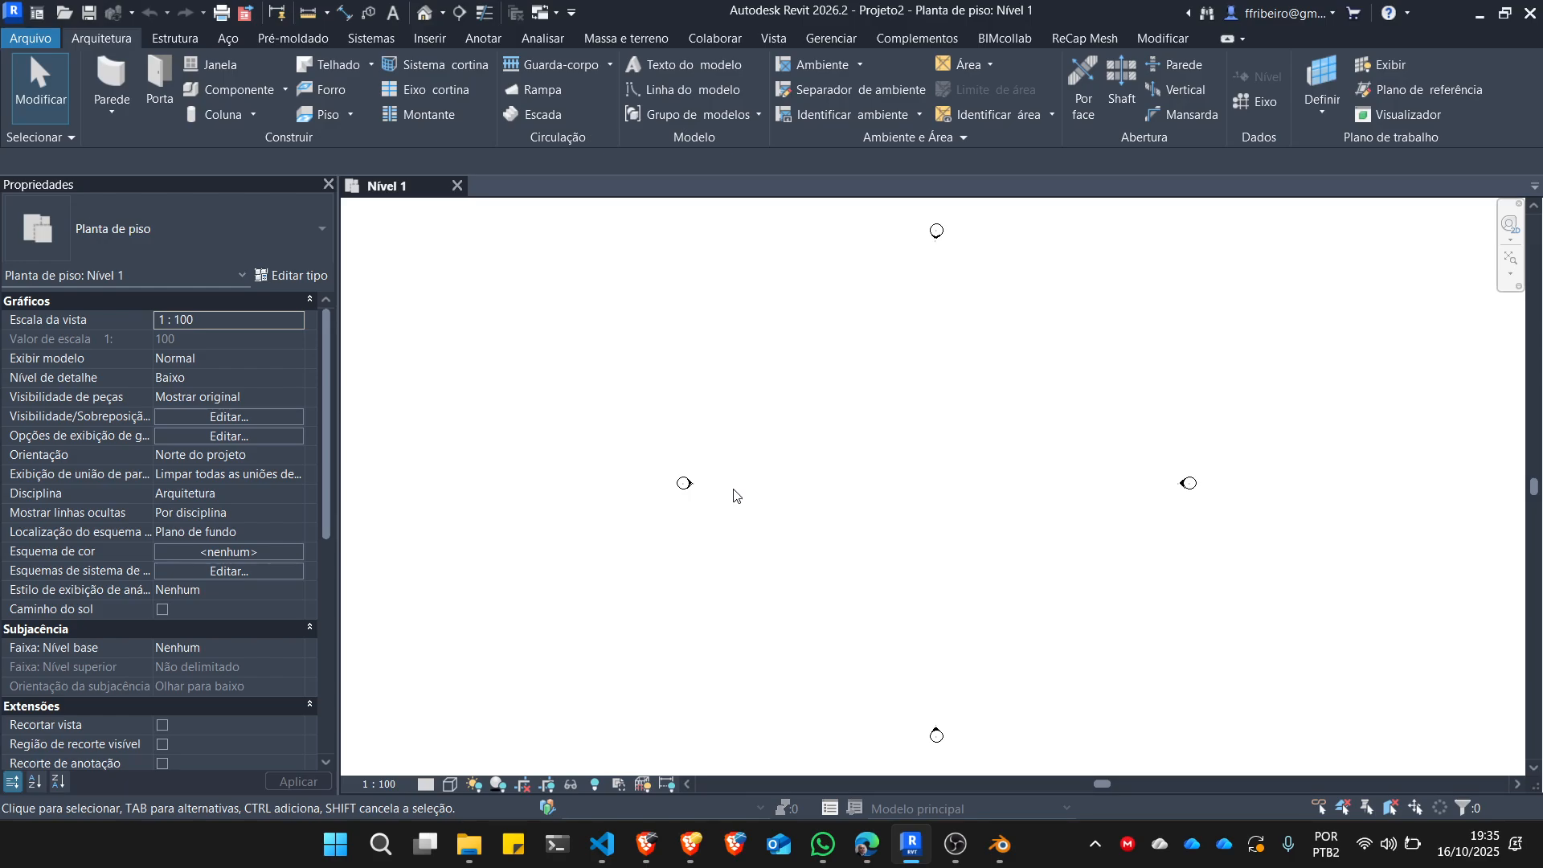
# Set the project's distance unit format (Distância) to metres with 3 decimal places.
pyautogui.click(829, 39)
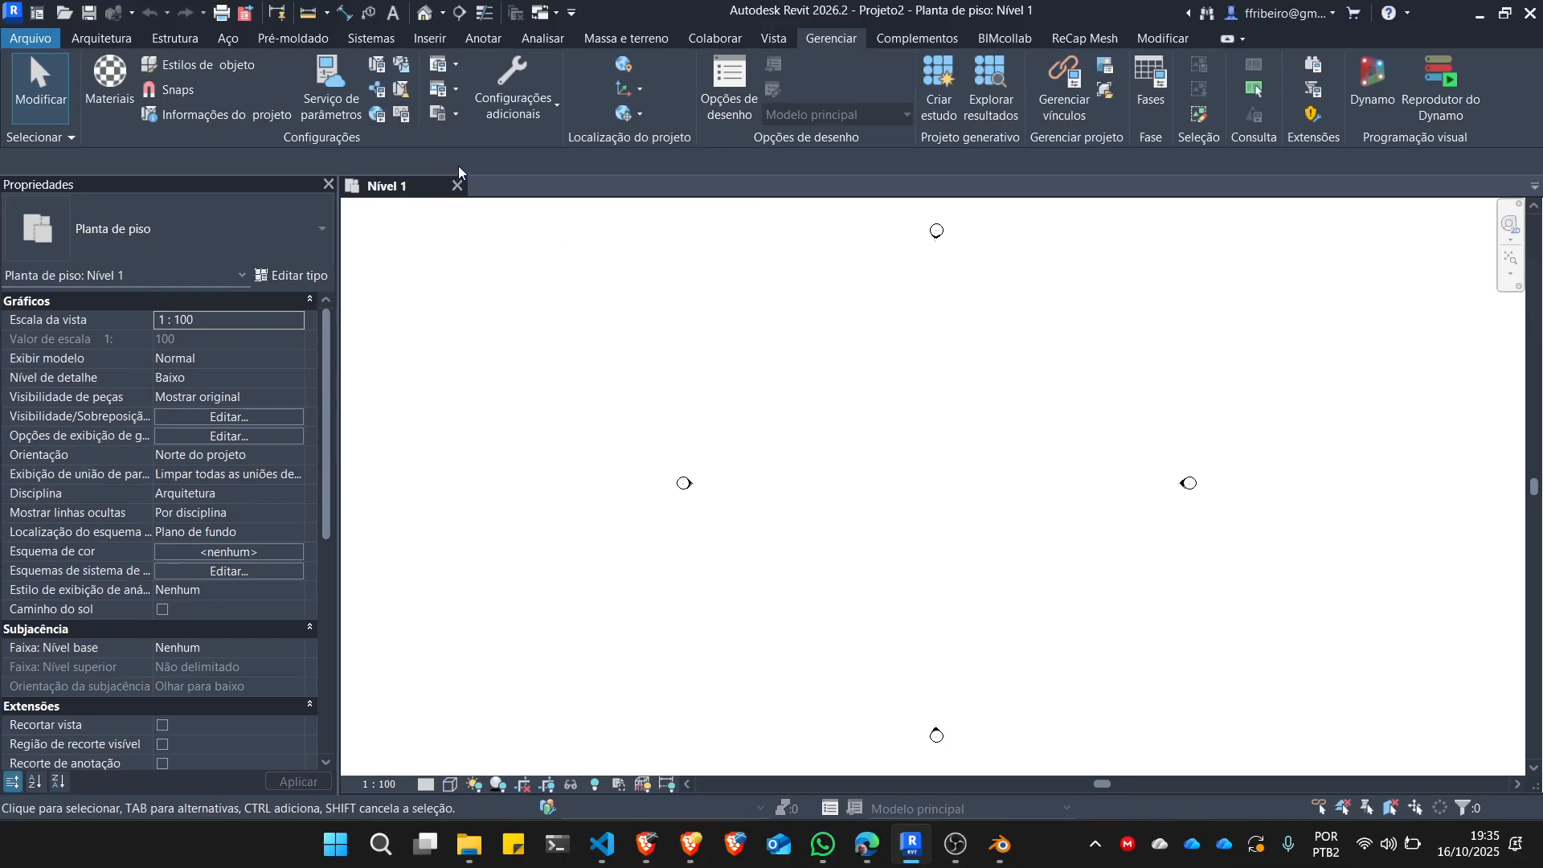
pyautogui.click(398, 116)
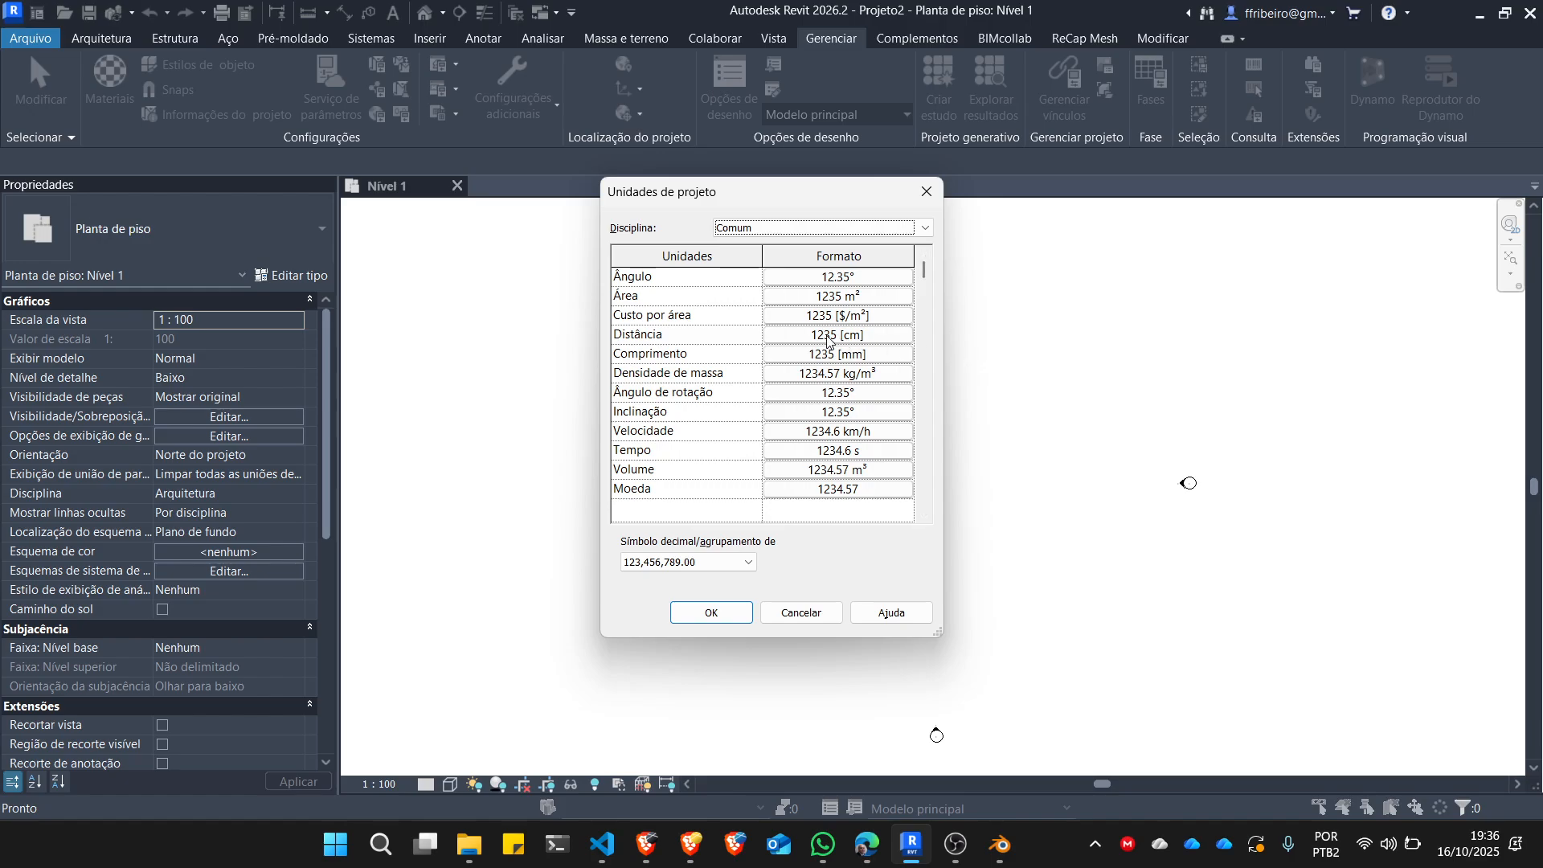
pyautogui.click(825, 337)
pyautogui.click(688, 358)
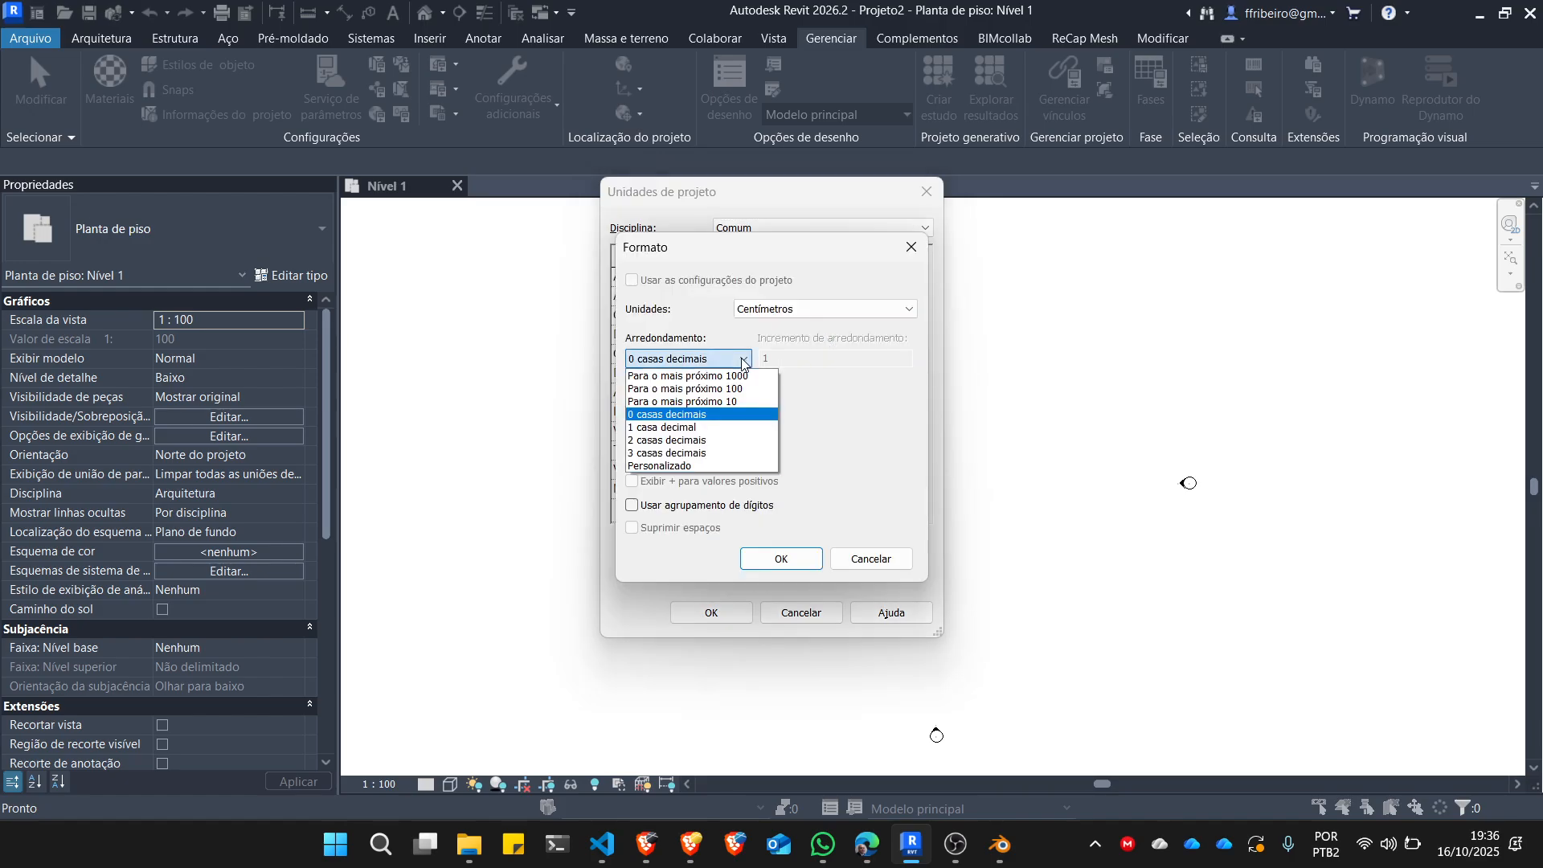
pyautogui.click(679, 440)
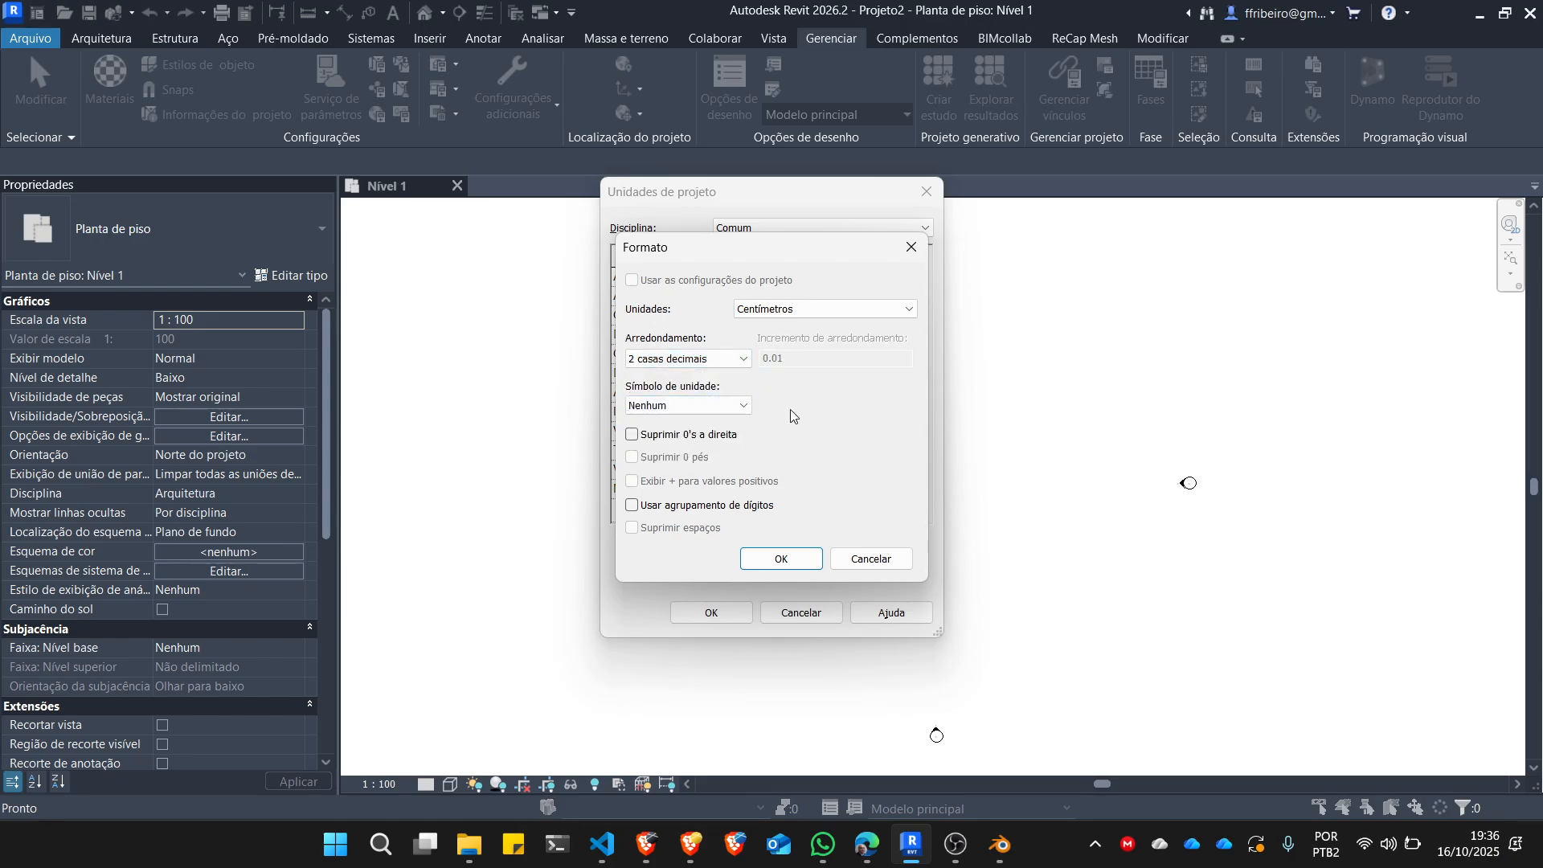
pyautogui.click(838, 312)
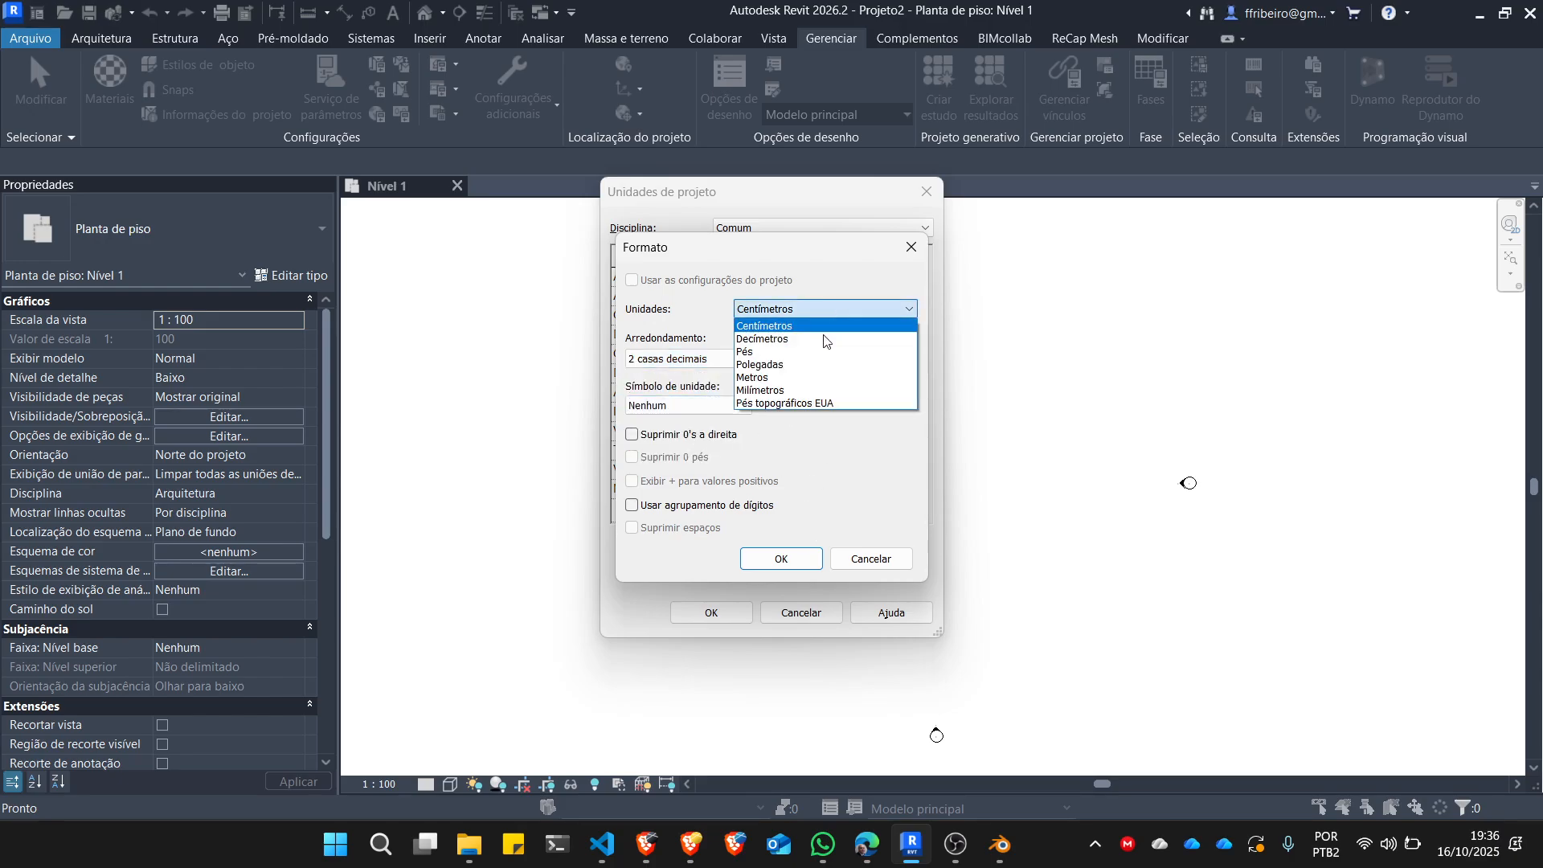
pyautogui.click(796, 374)
pyautogui.click(731, 358)
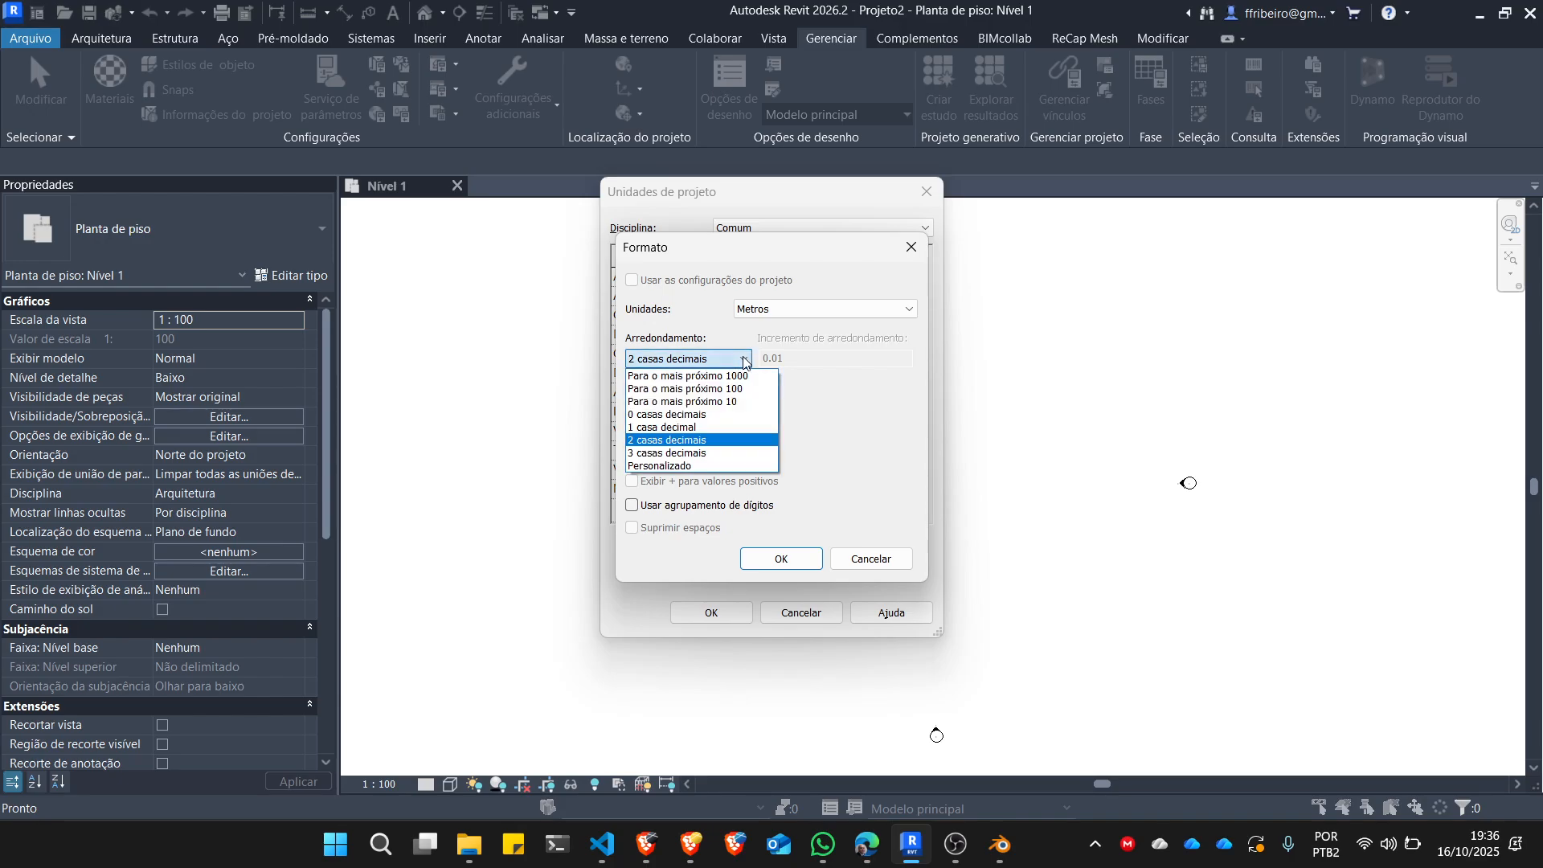
pyautogui.click(687, 453)
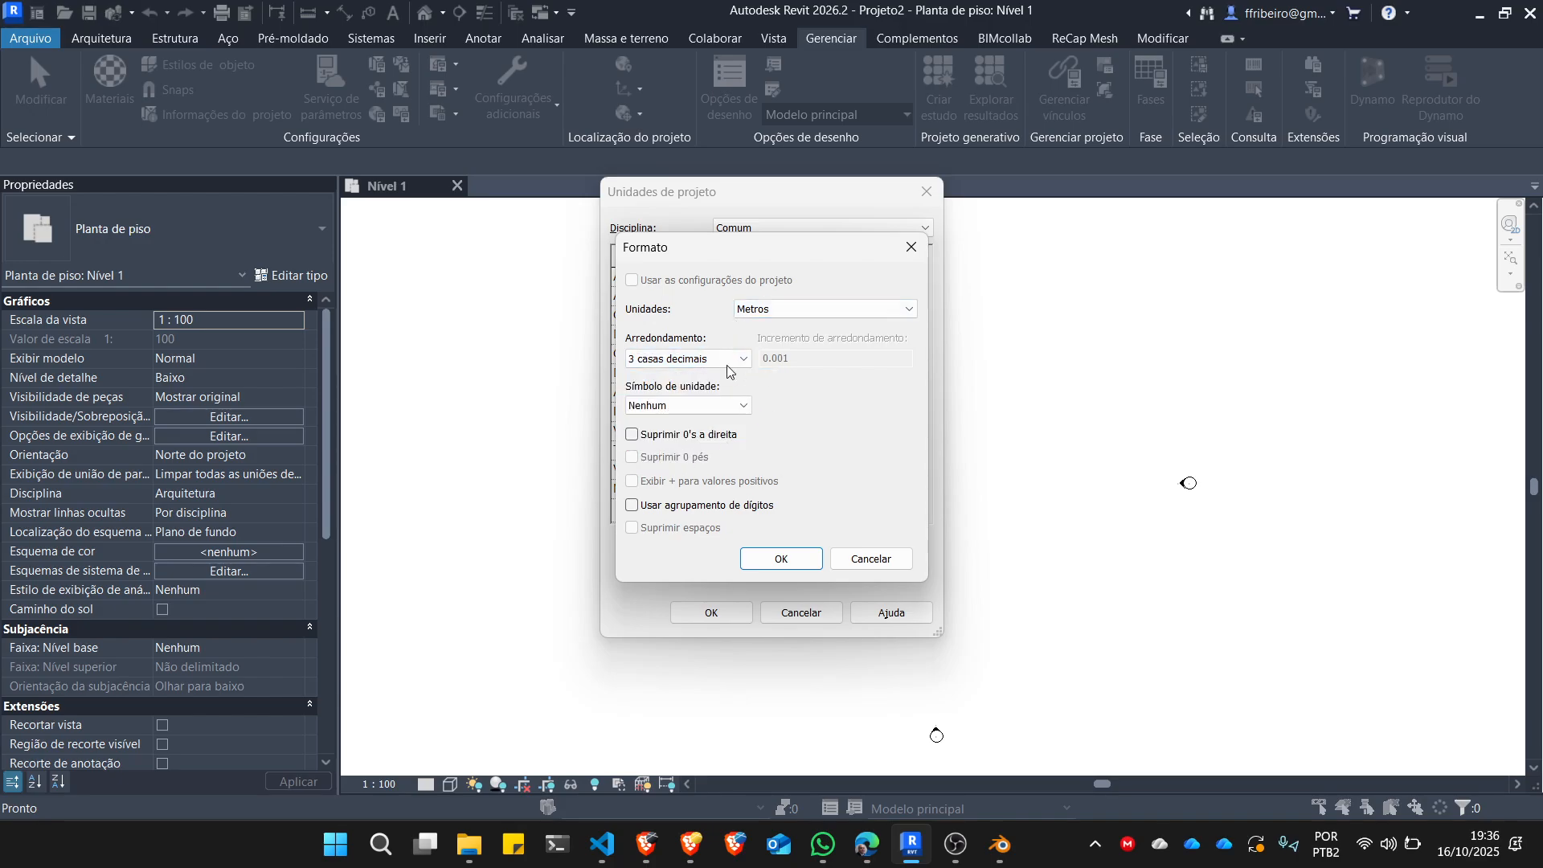
pyautogui.click(783, 559)
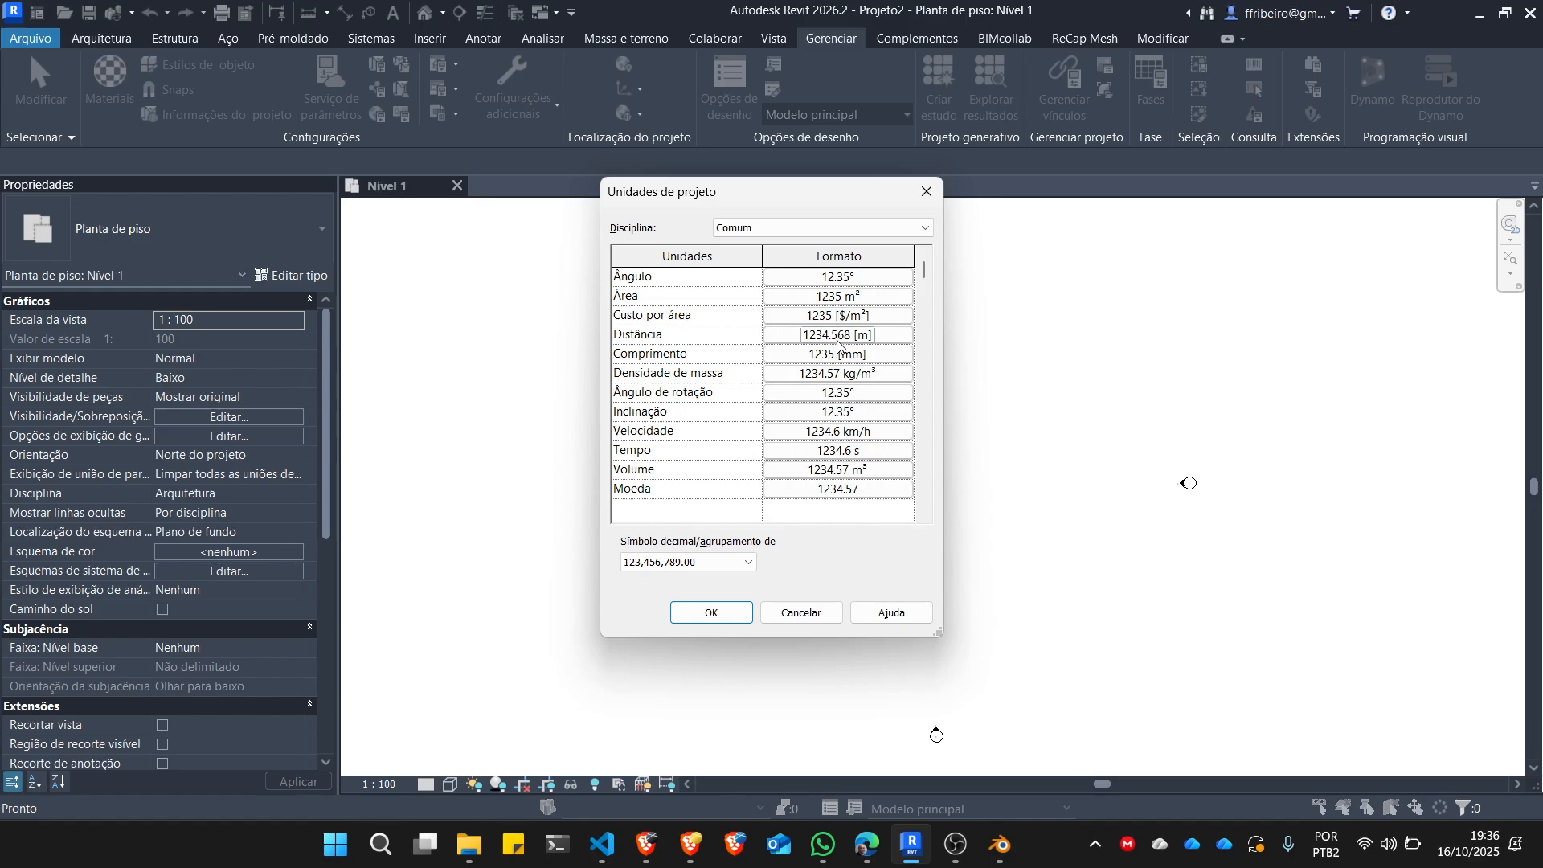
pyautogui.click(839, 336)
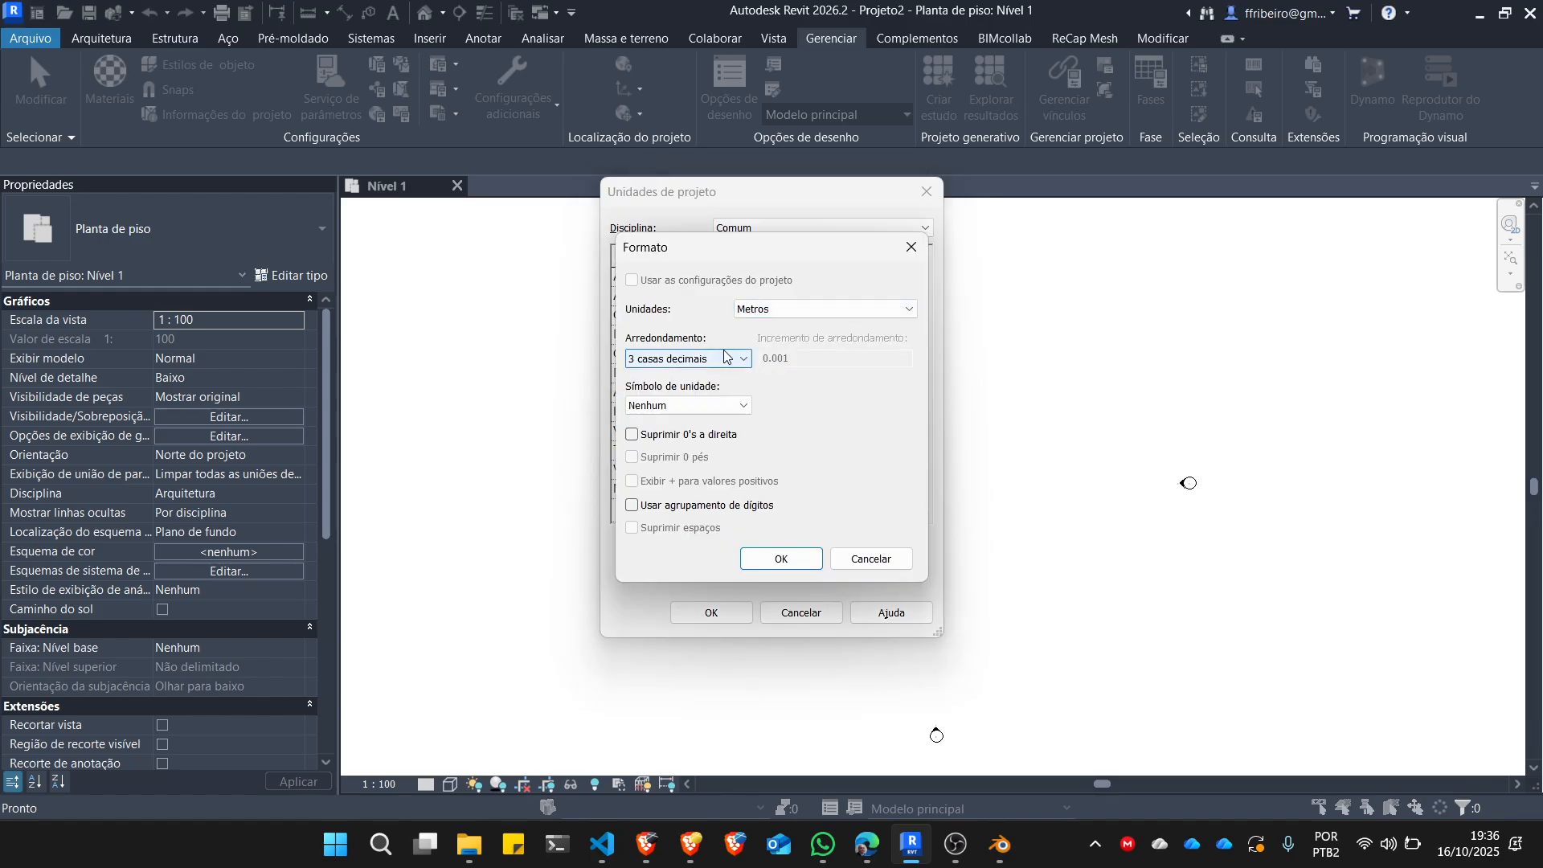
pyautogui.click(781, 555)
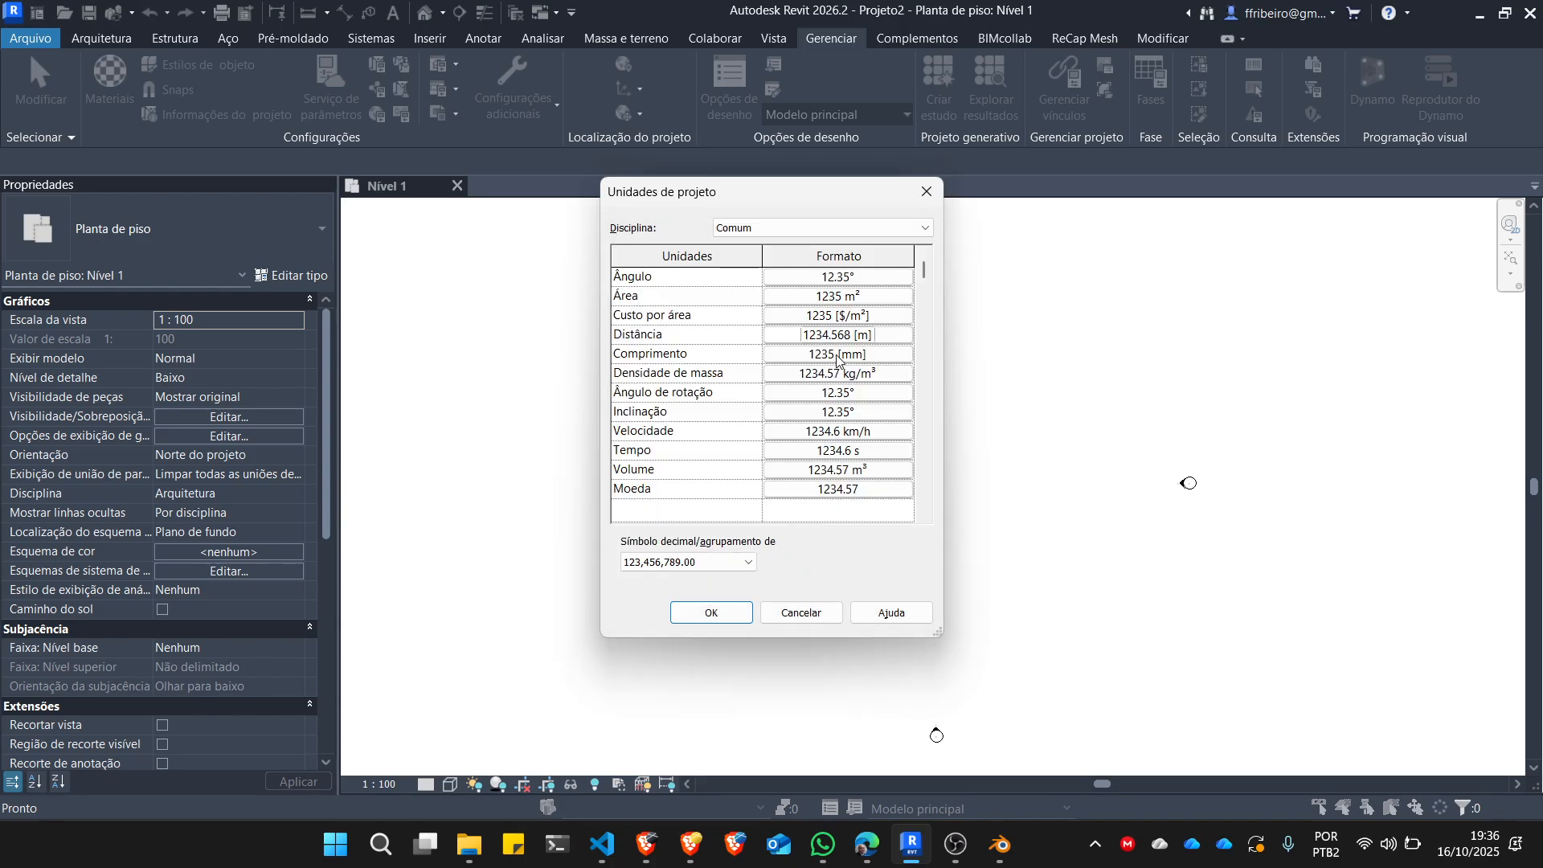
# Set the length unit format (Comprimento) to metres with 3 decimal places and accept the project units.
pyautogui.click(836, 354)
pyautogui.click(799, 308)
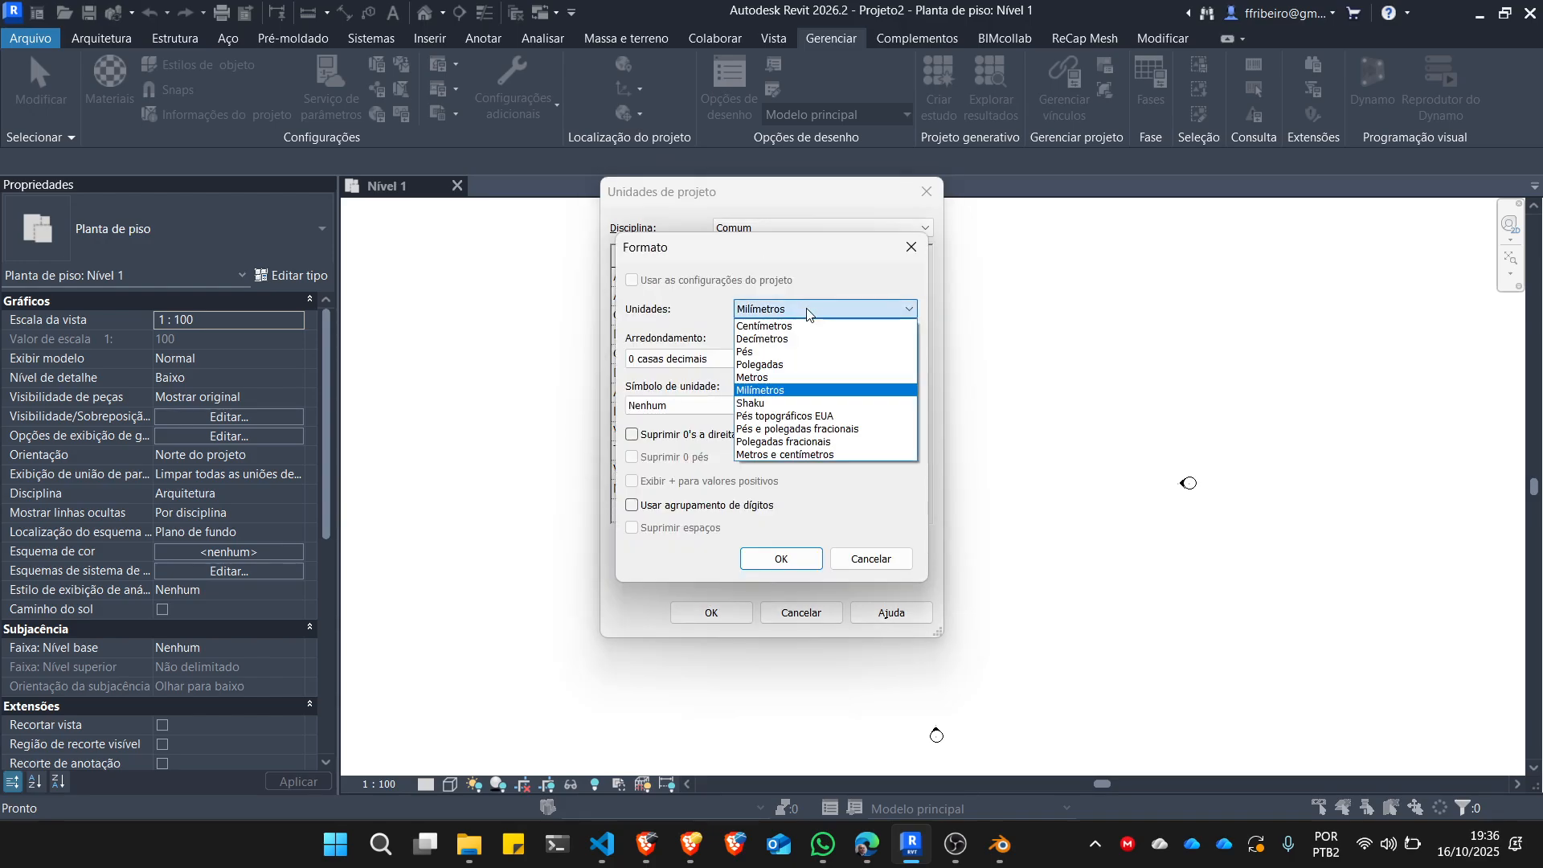
pyautogui.click(786, 377)
pyautogui.click(744, 358)
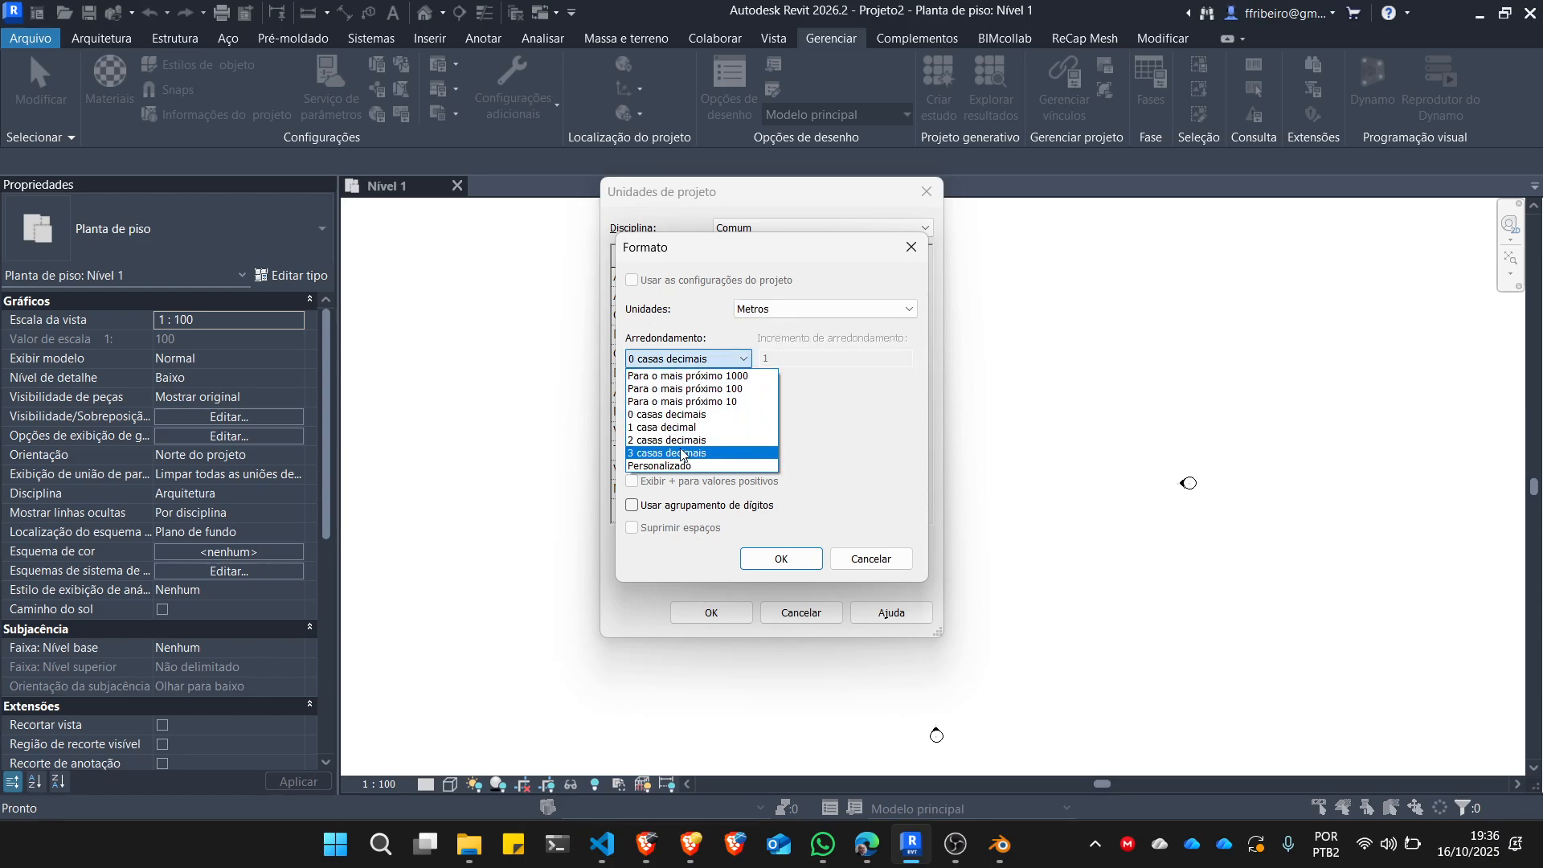
pyautogui.click(681, 453)
pyautogui.click(792, 561)
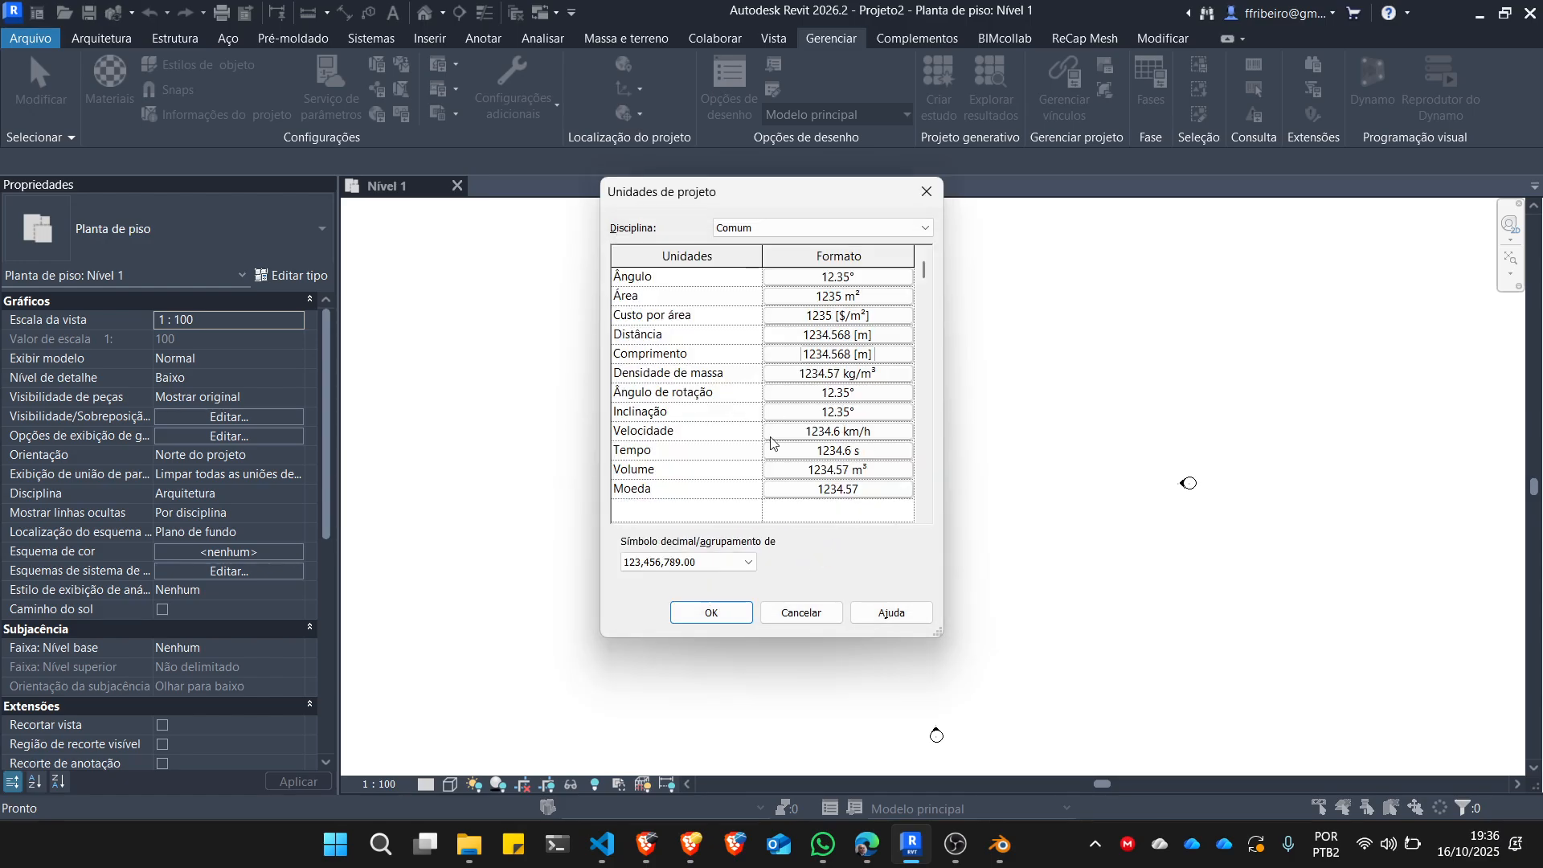
pyautogui.click(683, 612)
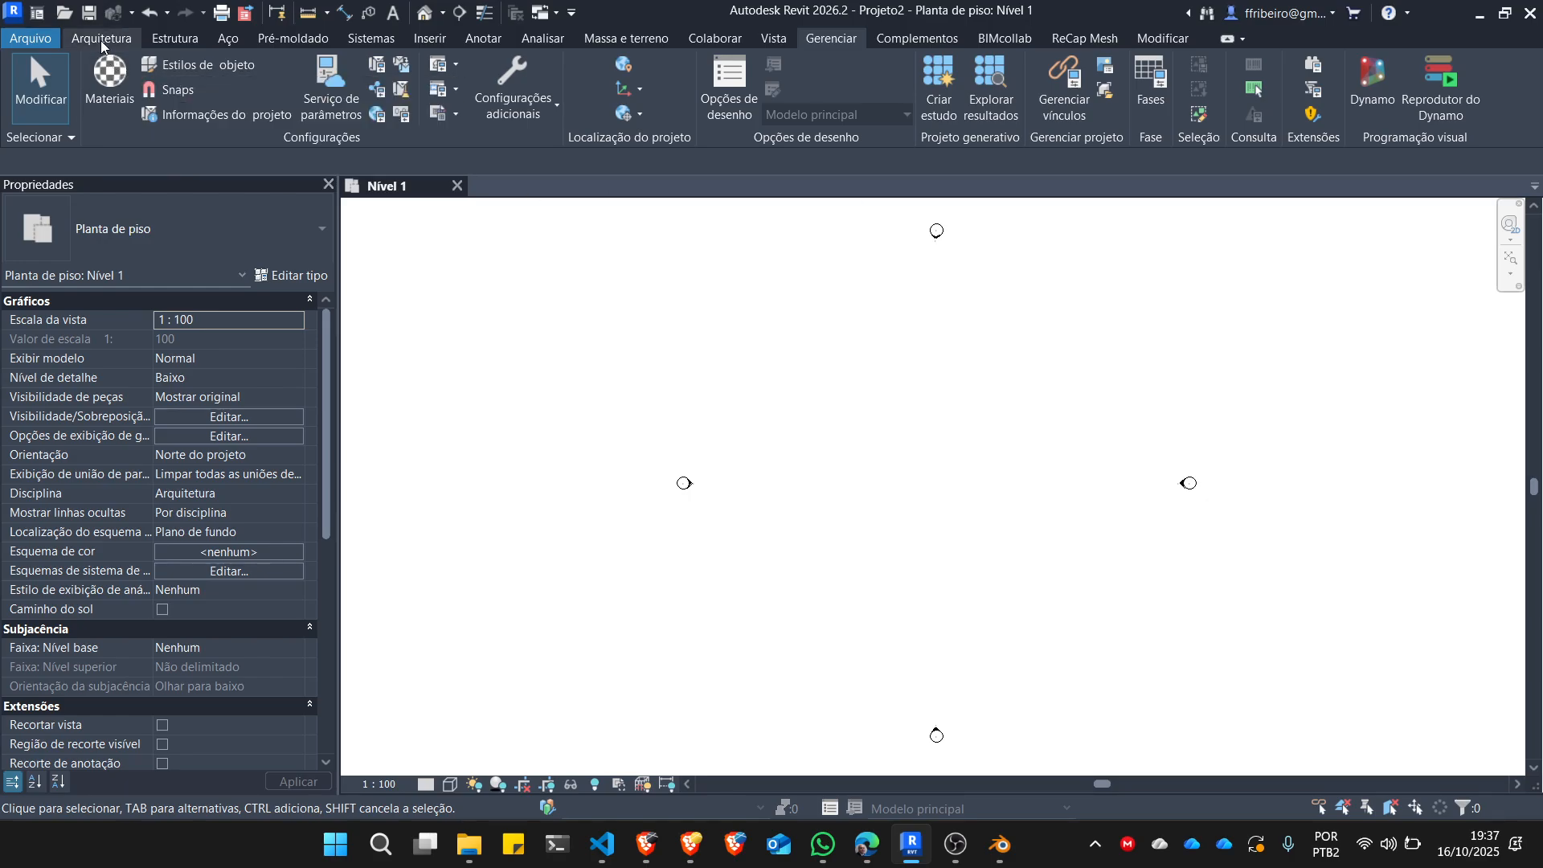
# Display the Project Browser and dock it together with the Properties palette as tabs.
pyautogui.click(768, 41)
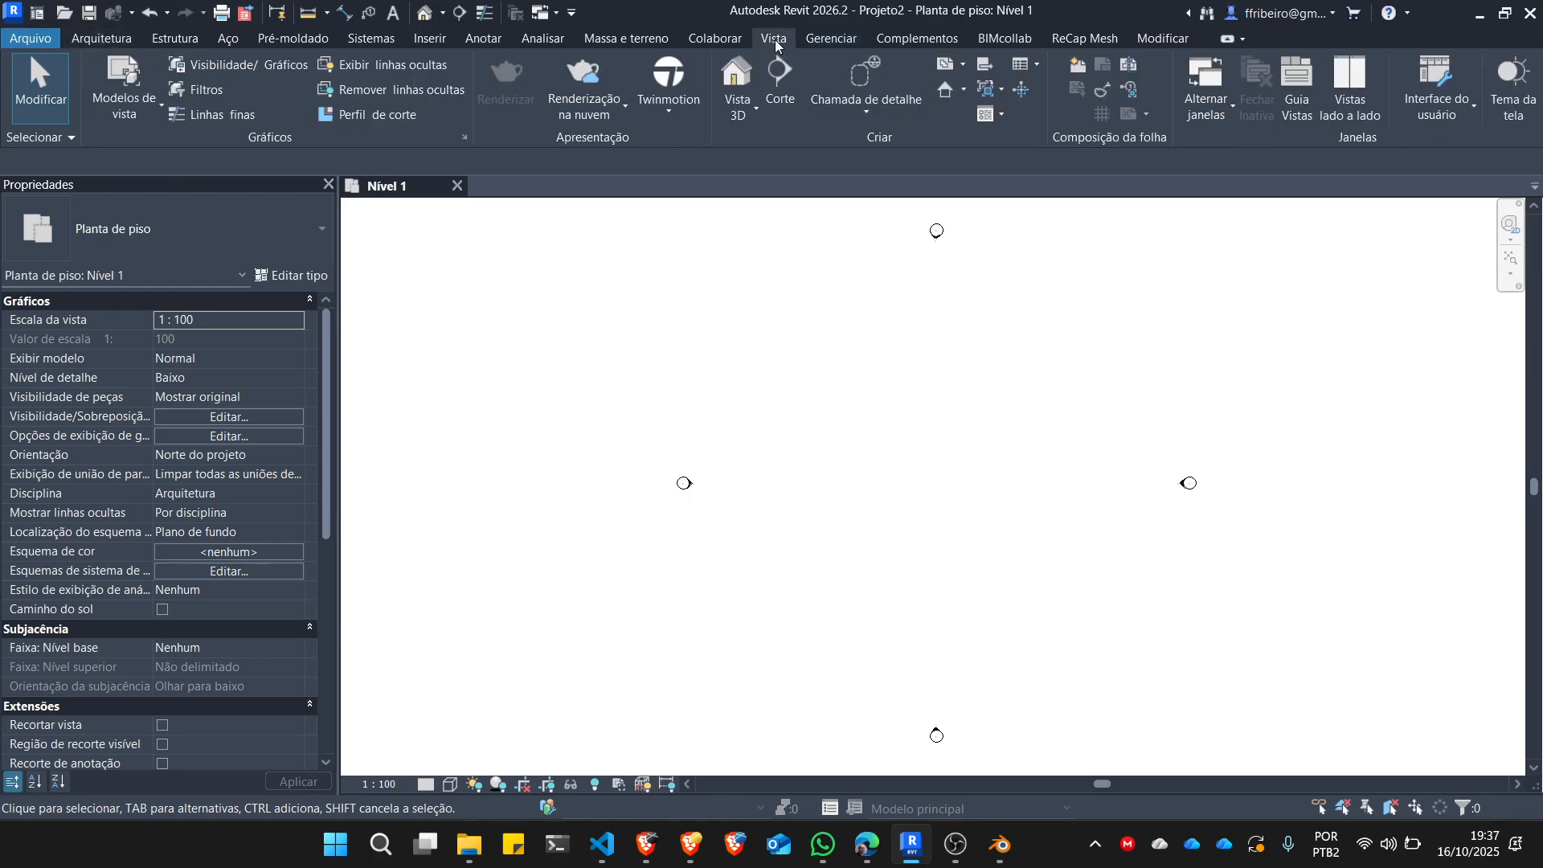
pyautogui.click(1473, 91)
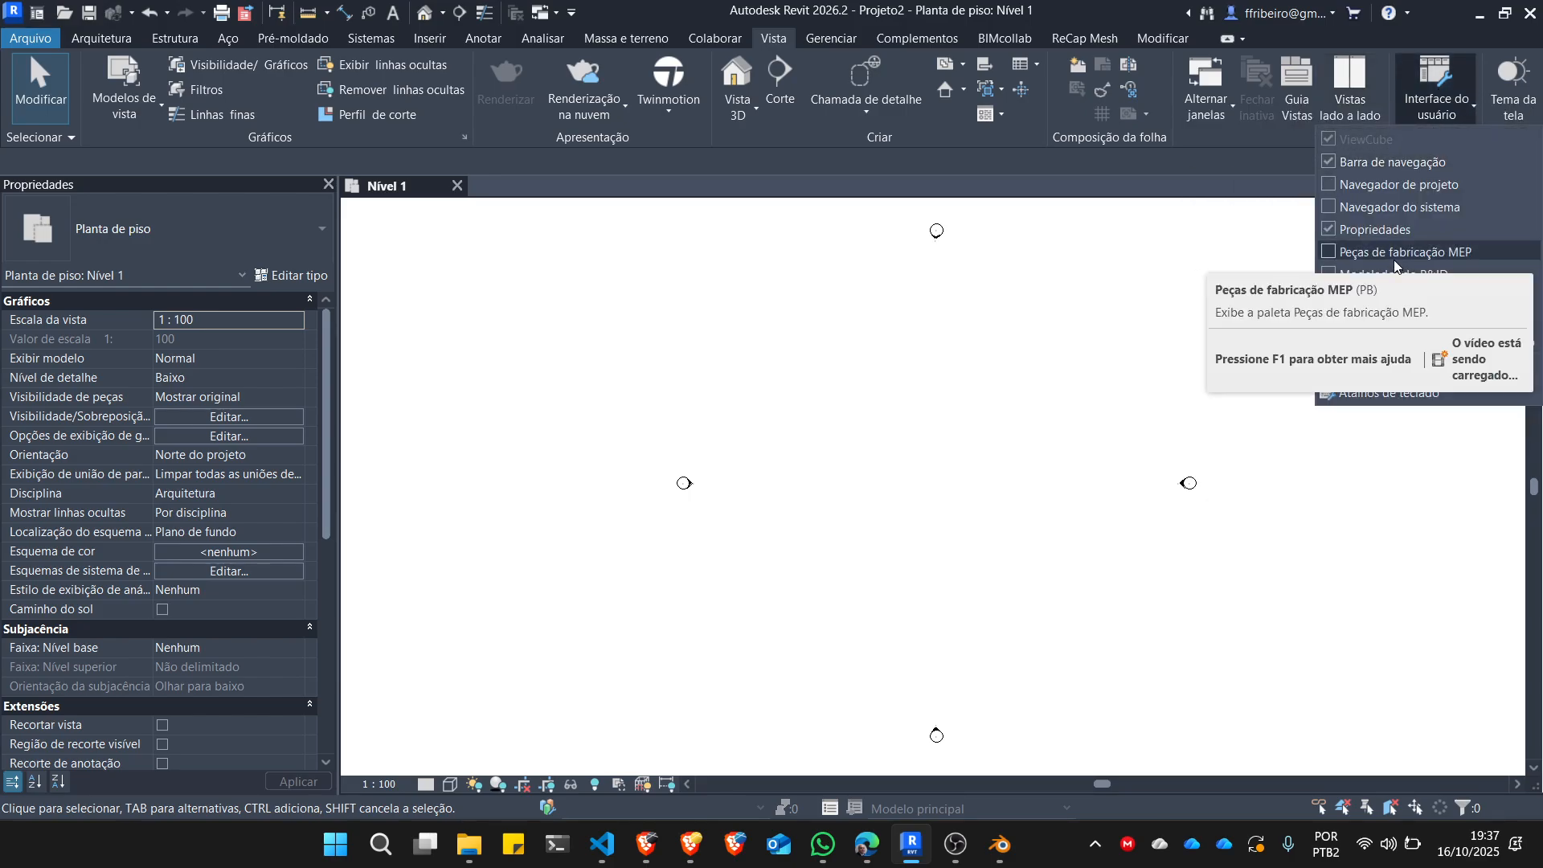
pyautogui.click(1328, 185)
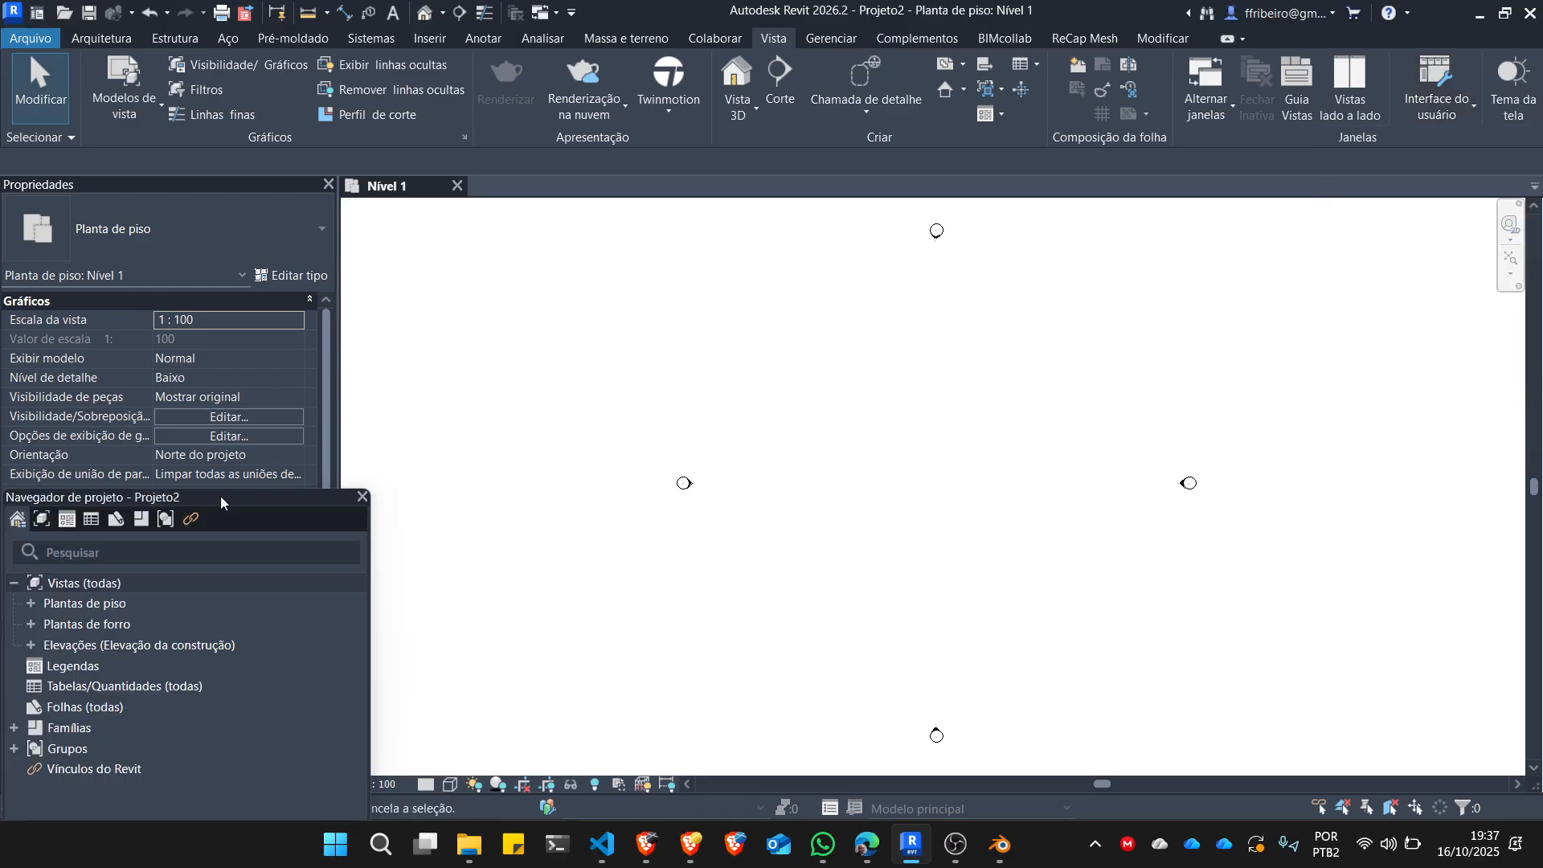
pyautogui.moveTo(220, 495); pyautogui.dragTo(142, 185)
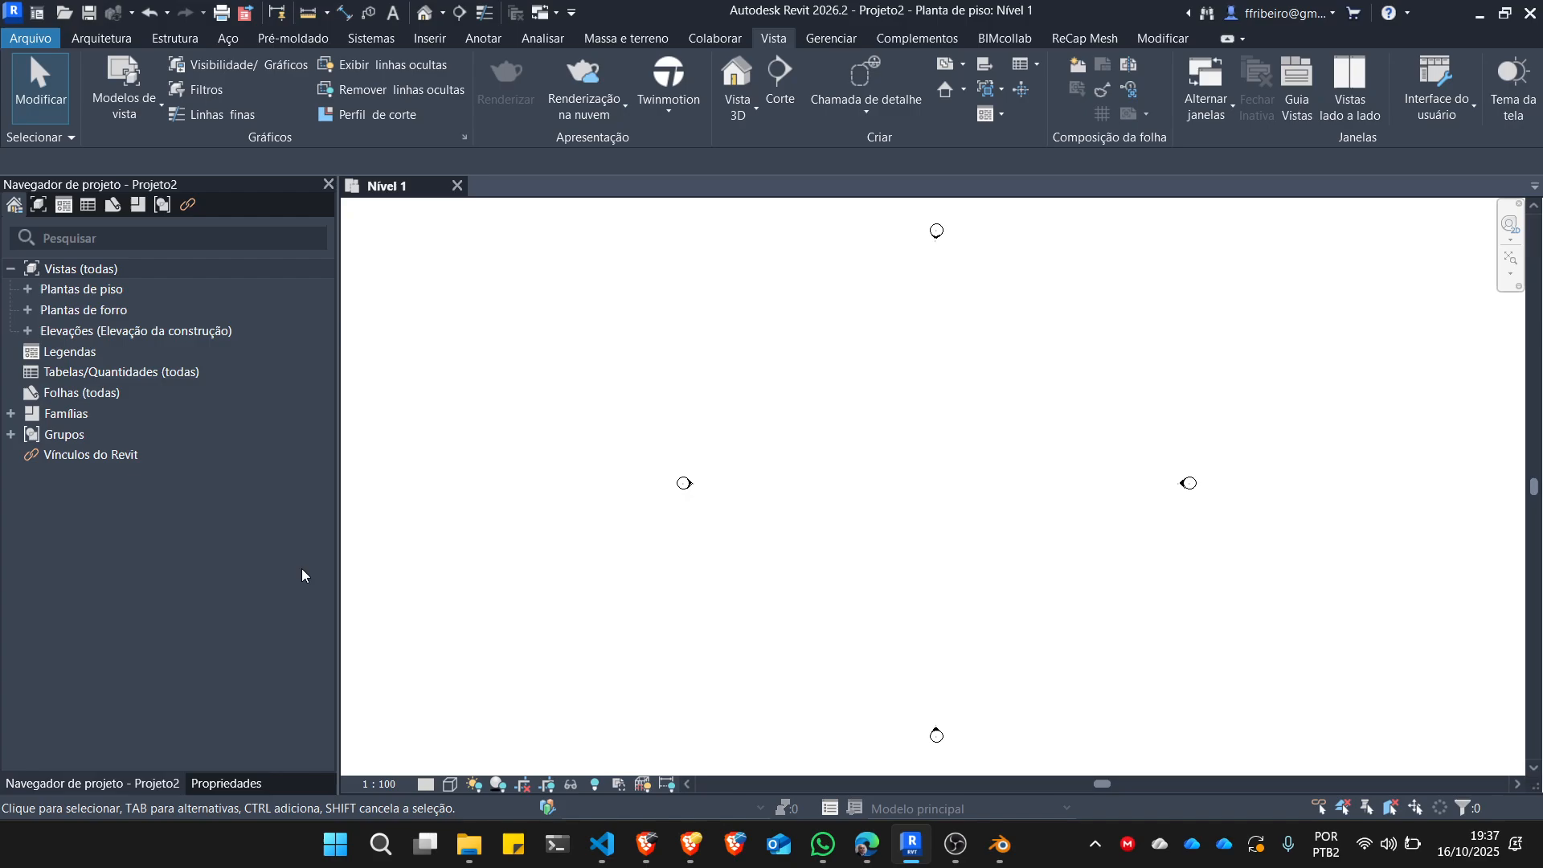
# Switch between the tabbed Properties palette and Project Browser to view the contents of each.
pyautogui.click(232, 788)
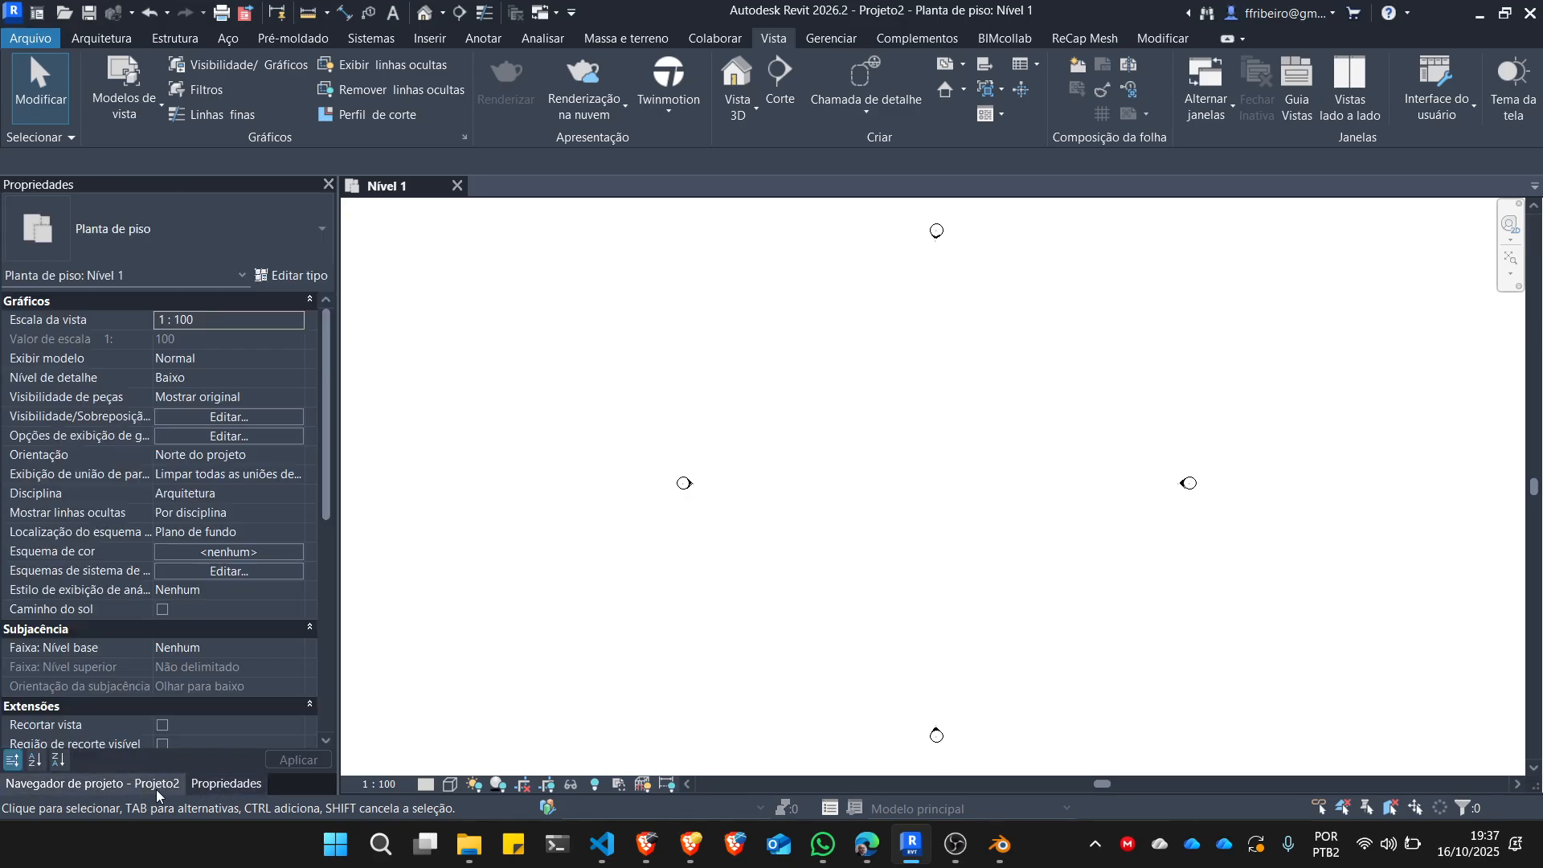
pyautogui.click(143, 789)
pyautogui.click(220, 786)
pyautogui.click(136, 786)
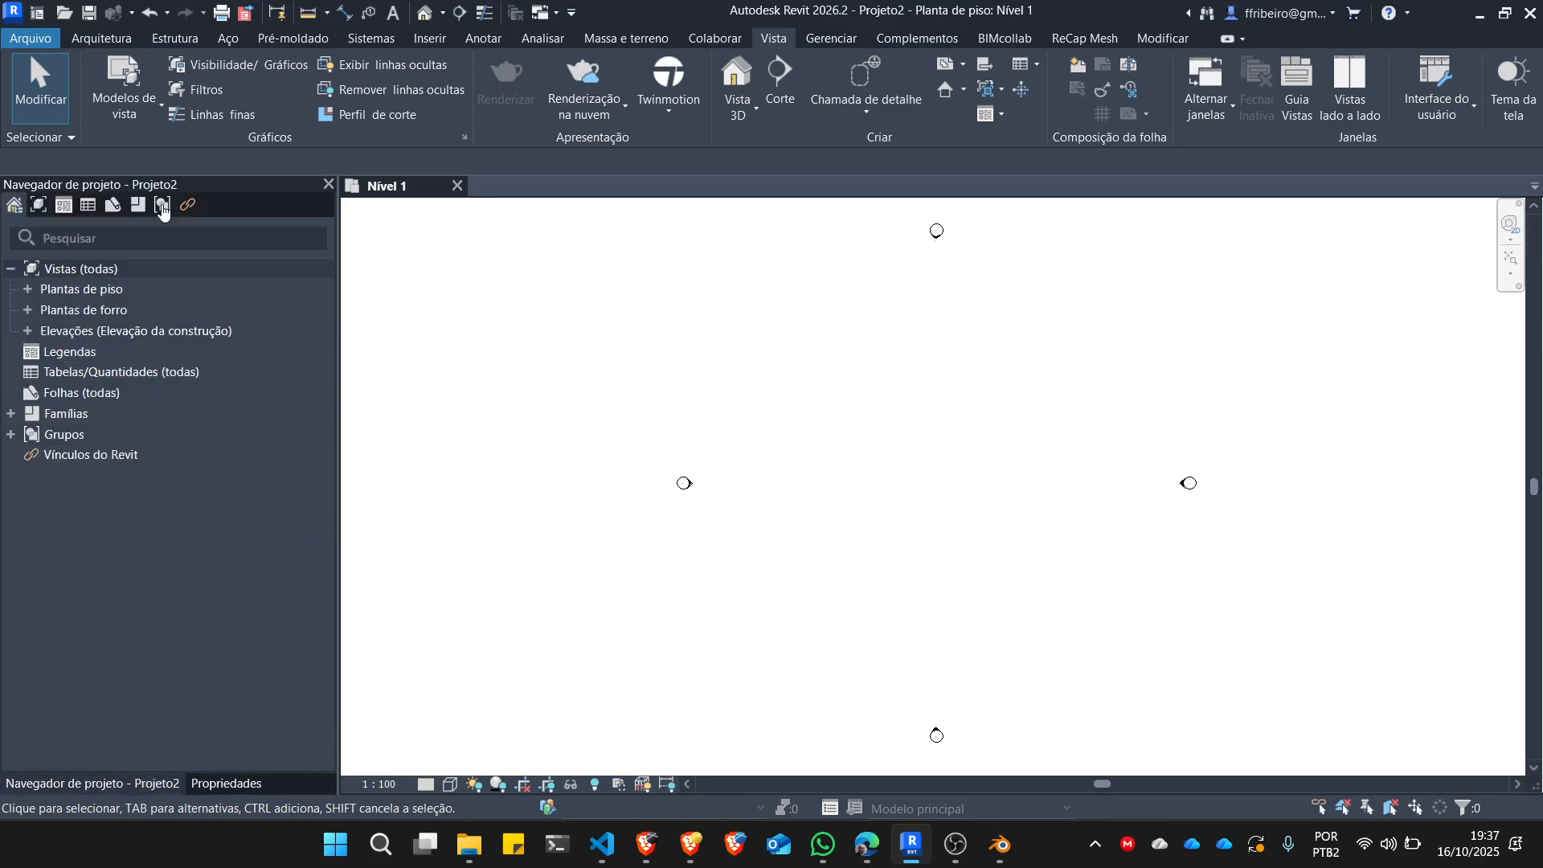
pyautogui.moveTo(167, 185); pyautogui.dragTo(32, 197)
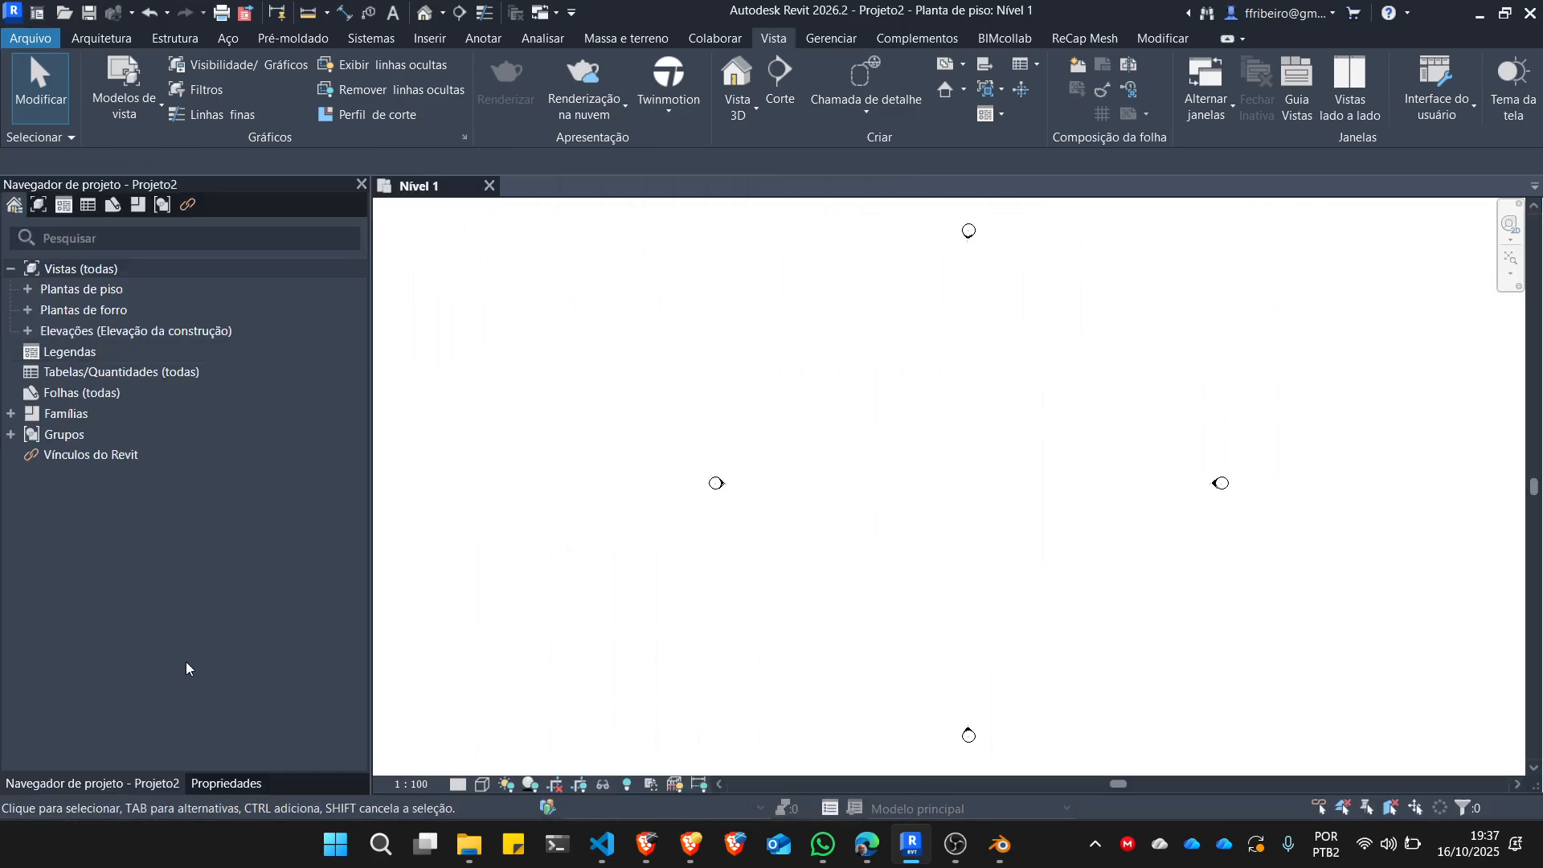
pyautogui.click(228, 785)
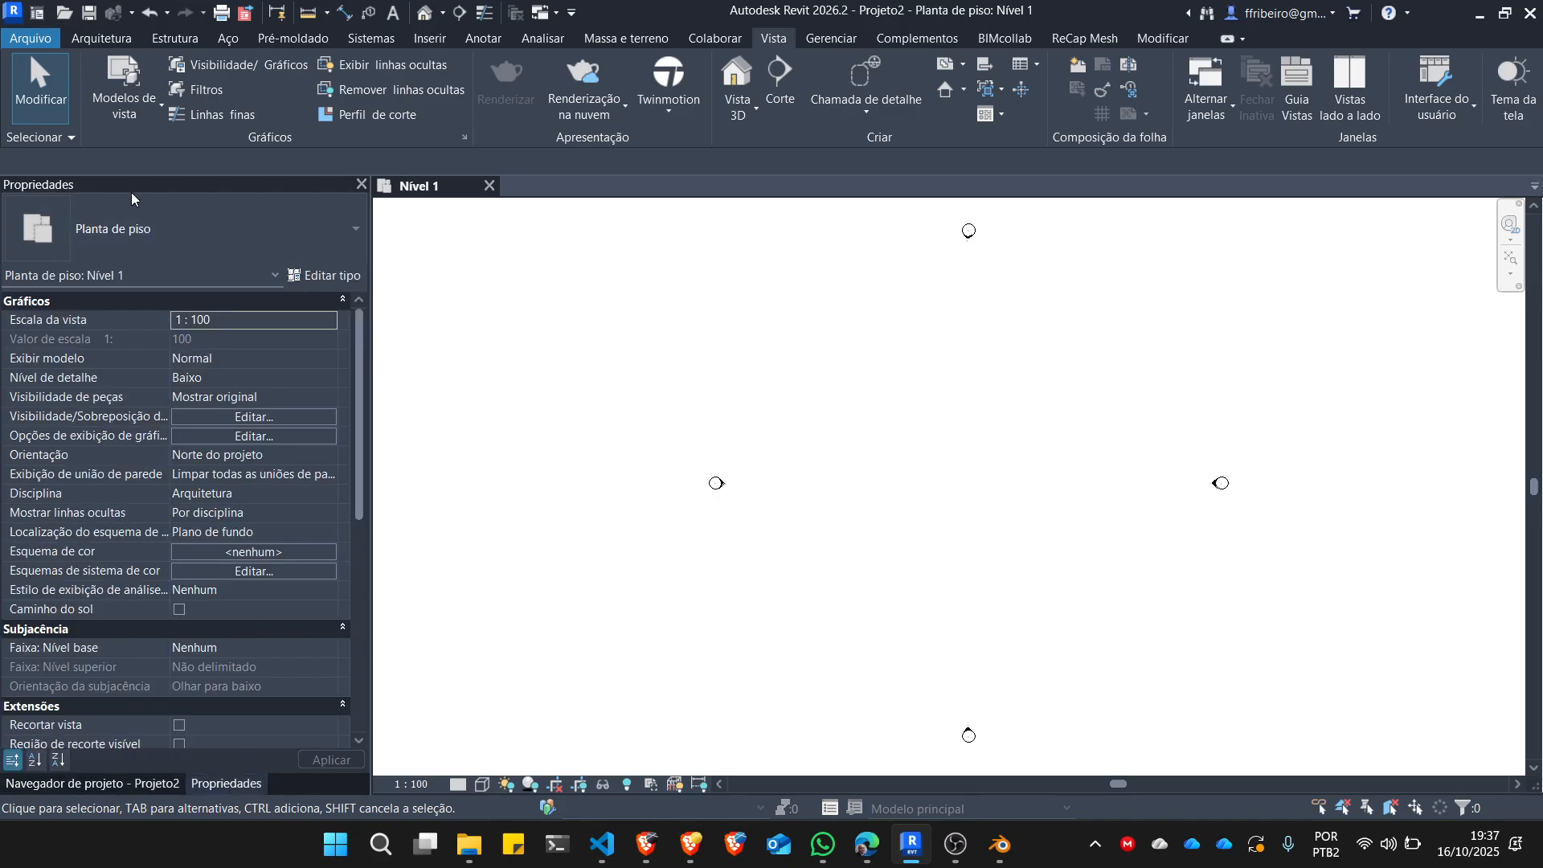
pyautogui.click(121, 783)
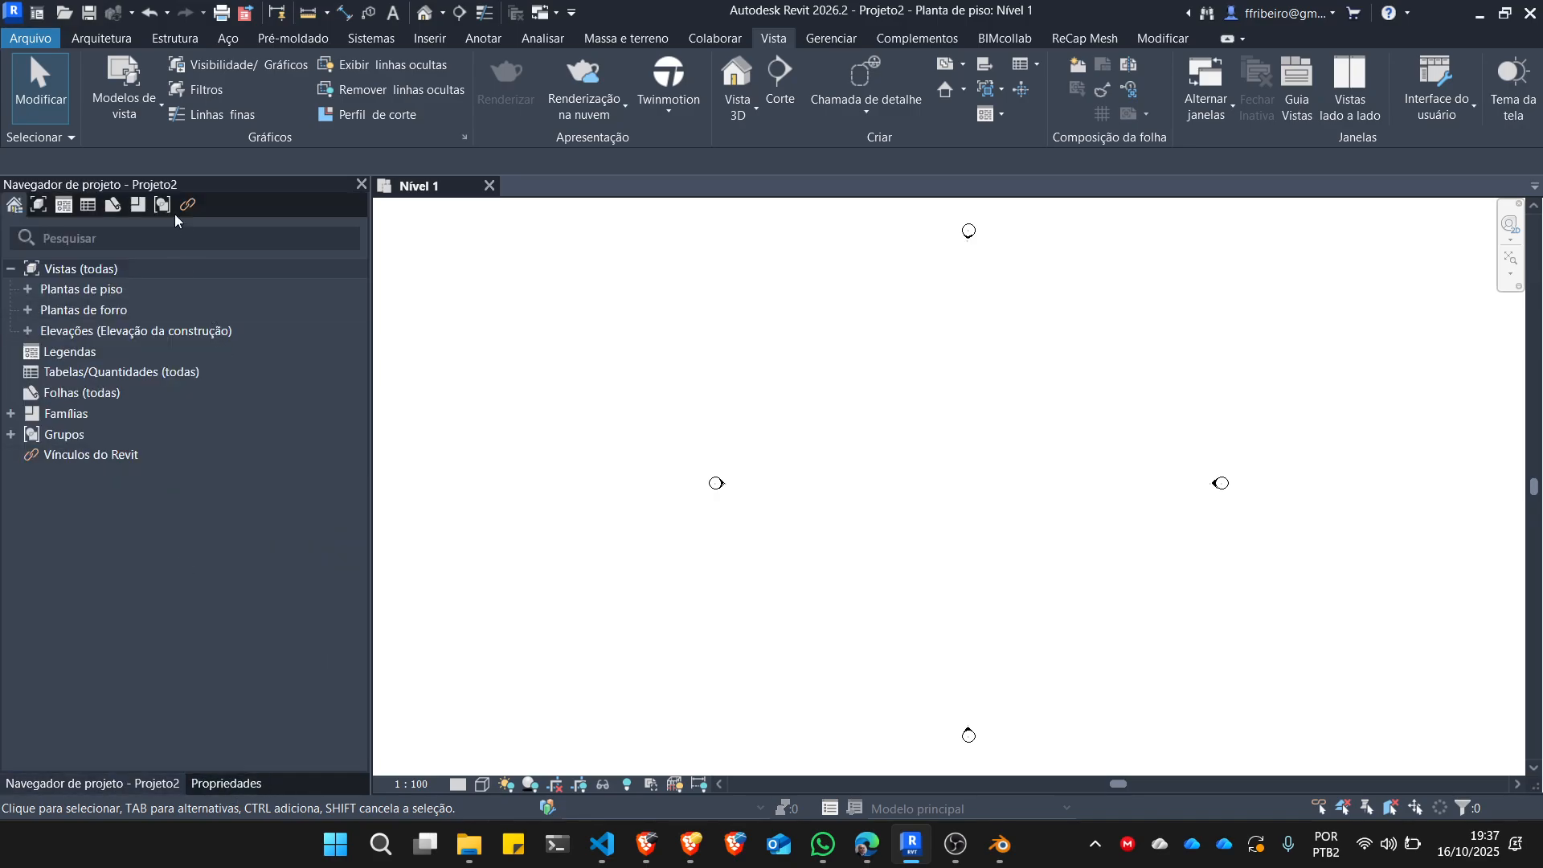
# Dock the Project Browser and the Properties palette on opposite sides of the drawing area, Properties on the left, and narrow both.
pyautogui.moveTo(177, 195); pyautogui.dragTo(1364, 254)
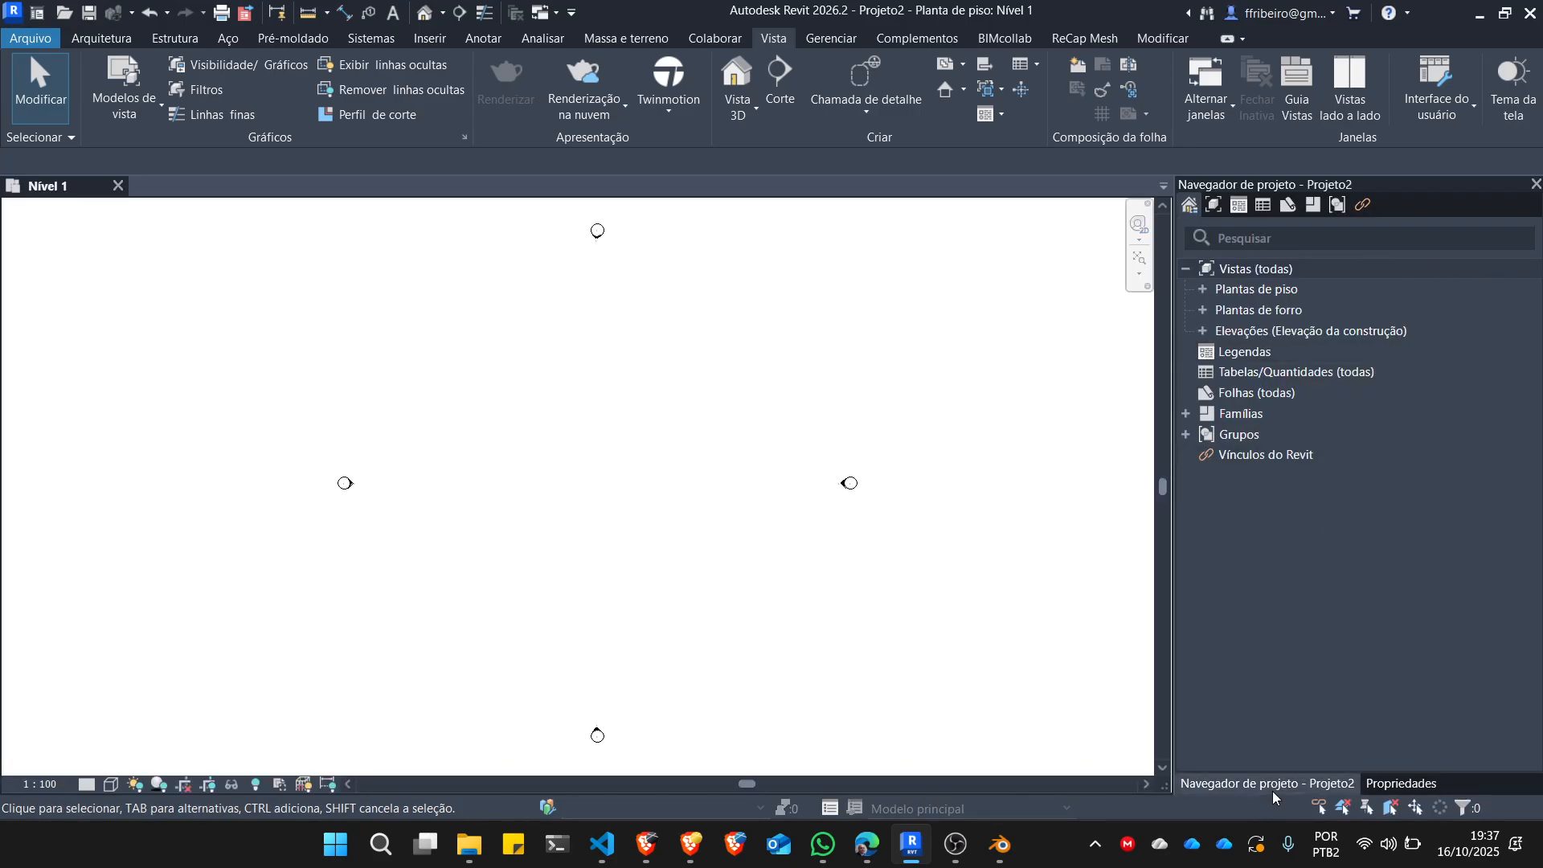
pyautogui.click(1400, 783)
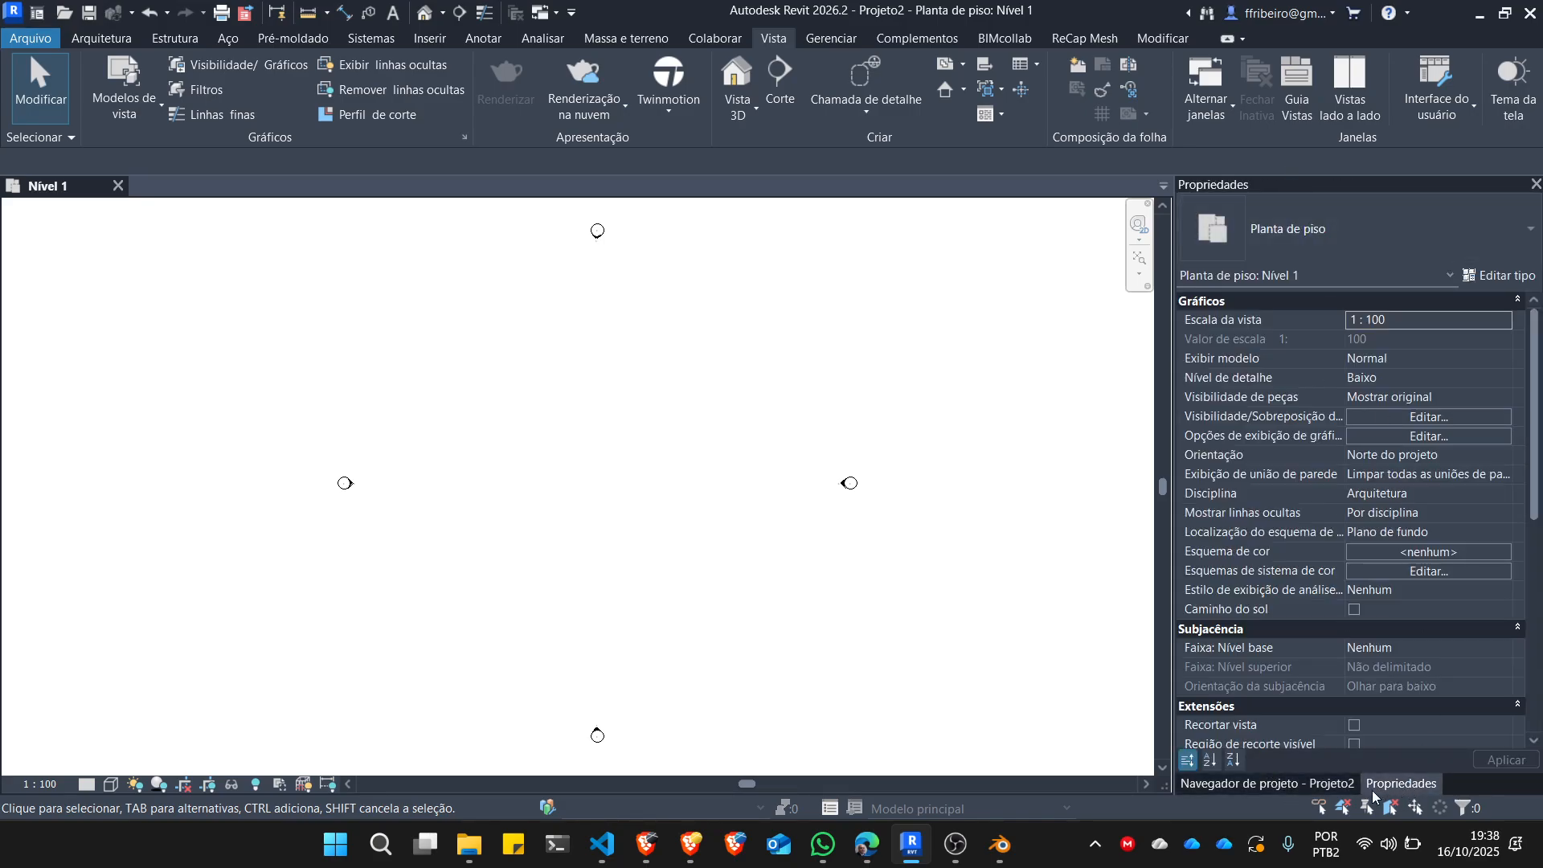
pyautogui.moveTo(1374, 795); pyautogui.dragTo(69, 278)
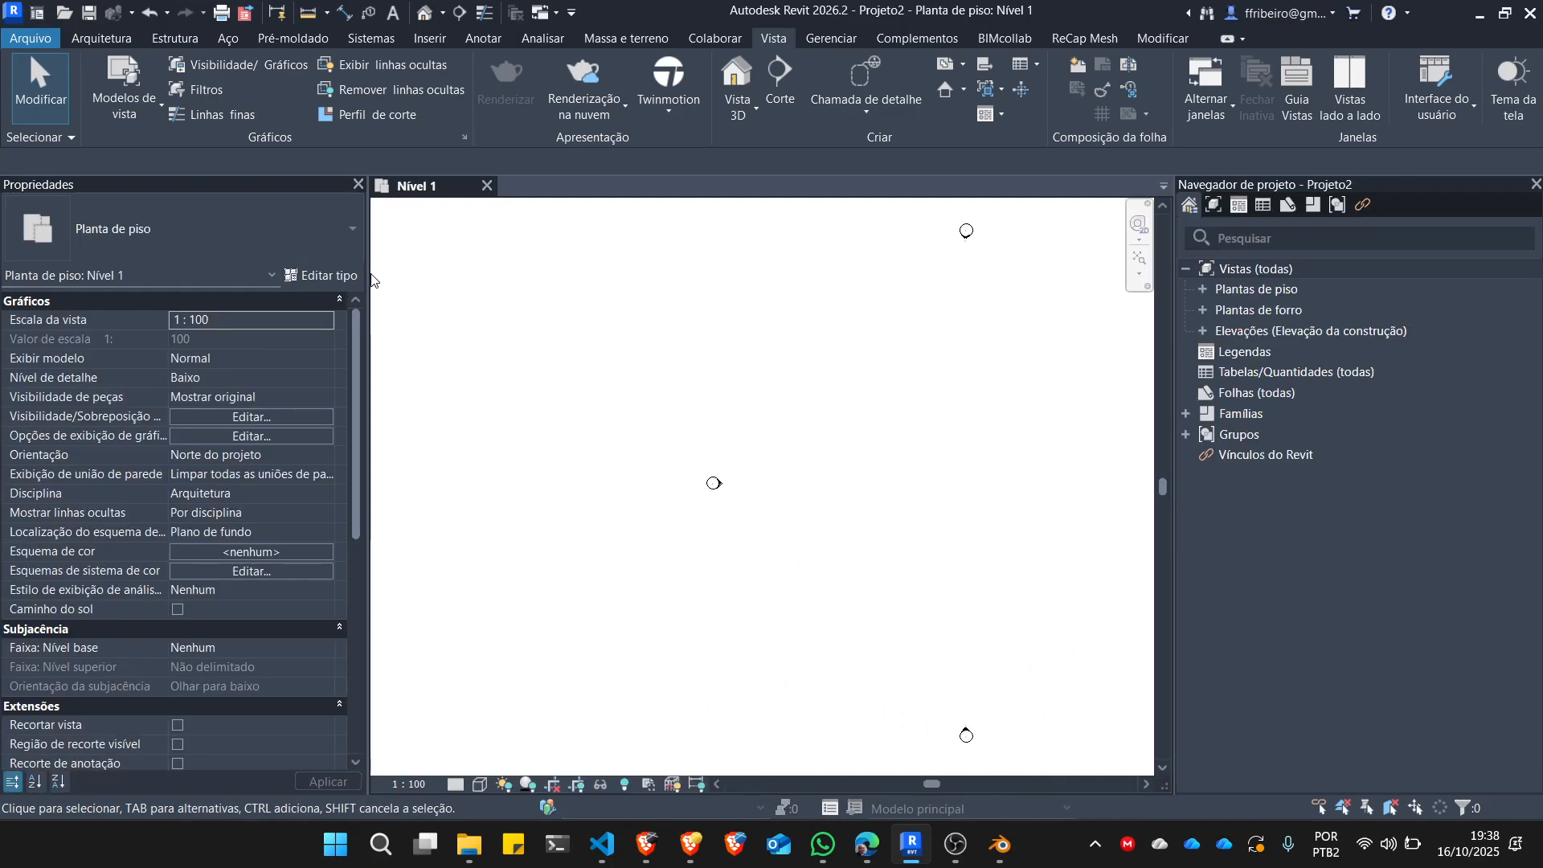
pyautogui.moveTo(372, 280); pyautogui.dragTo(255, 281)
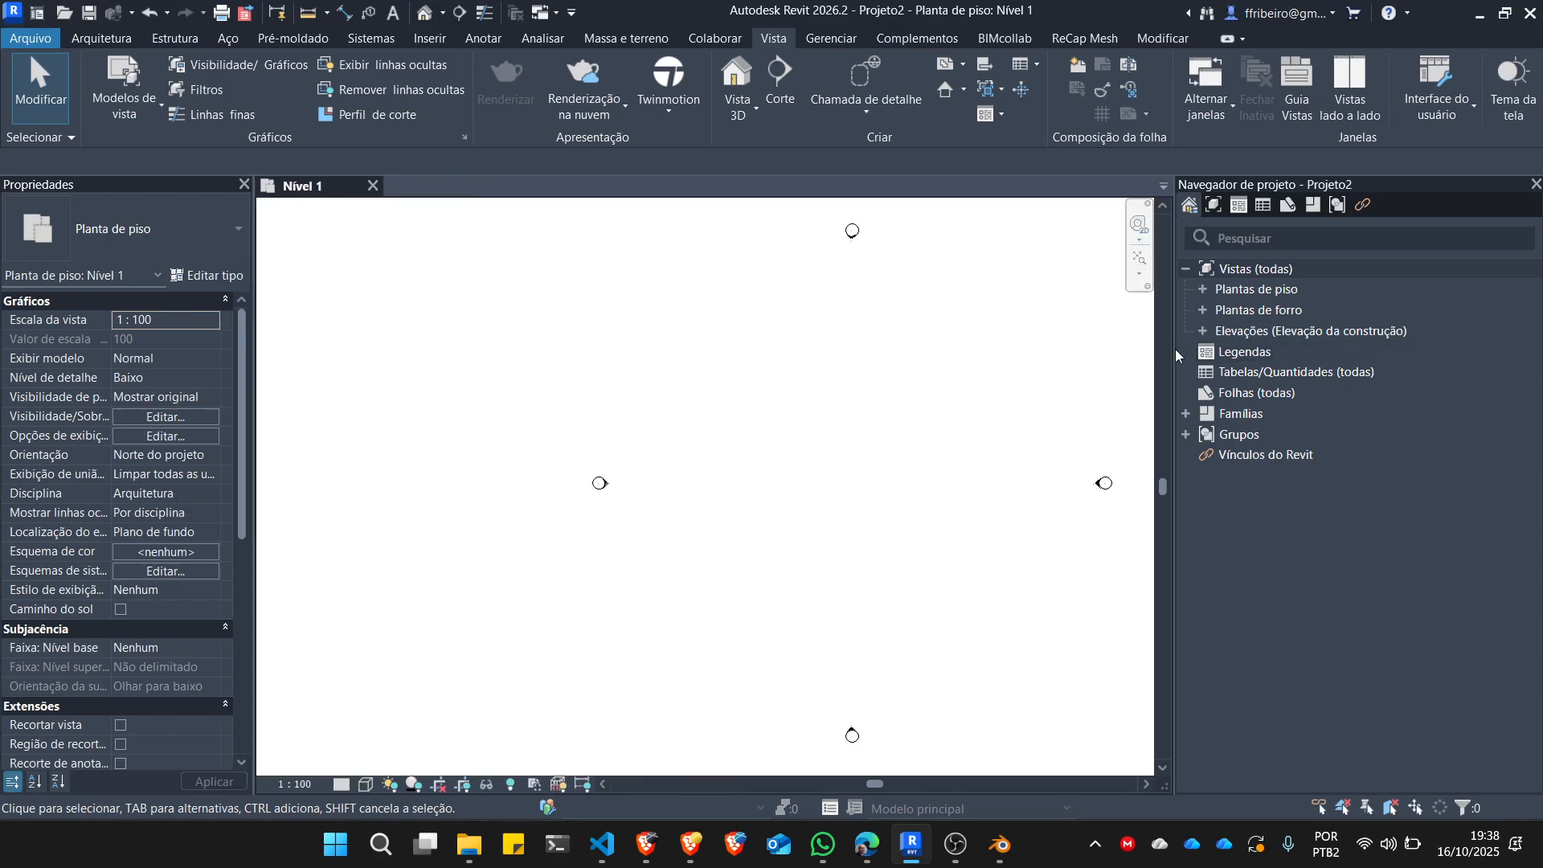
pyautogui.moveTo(1171, 351); pyautogui.dragTo(1195, 351)
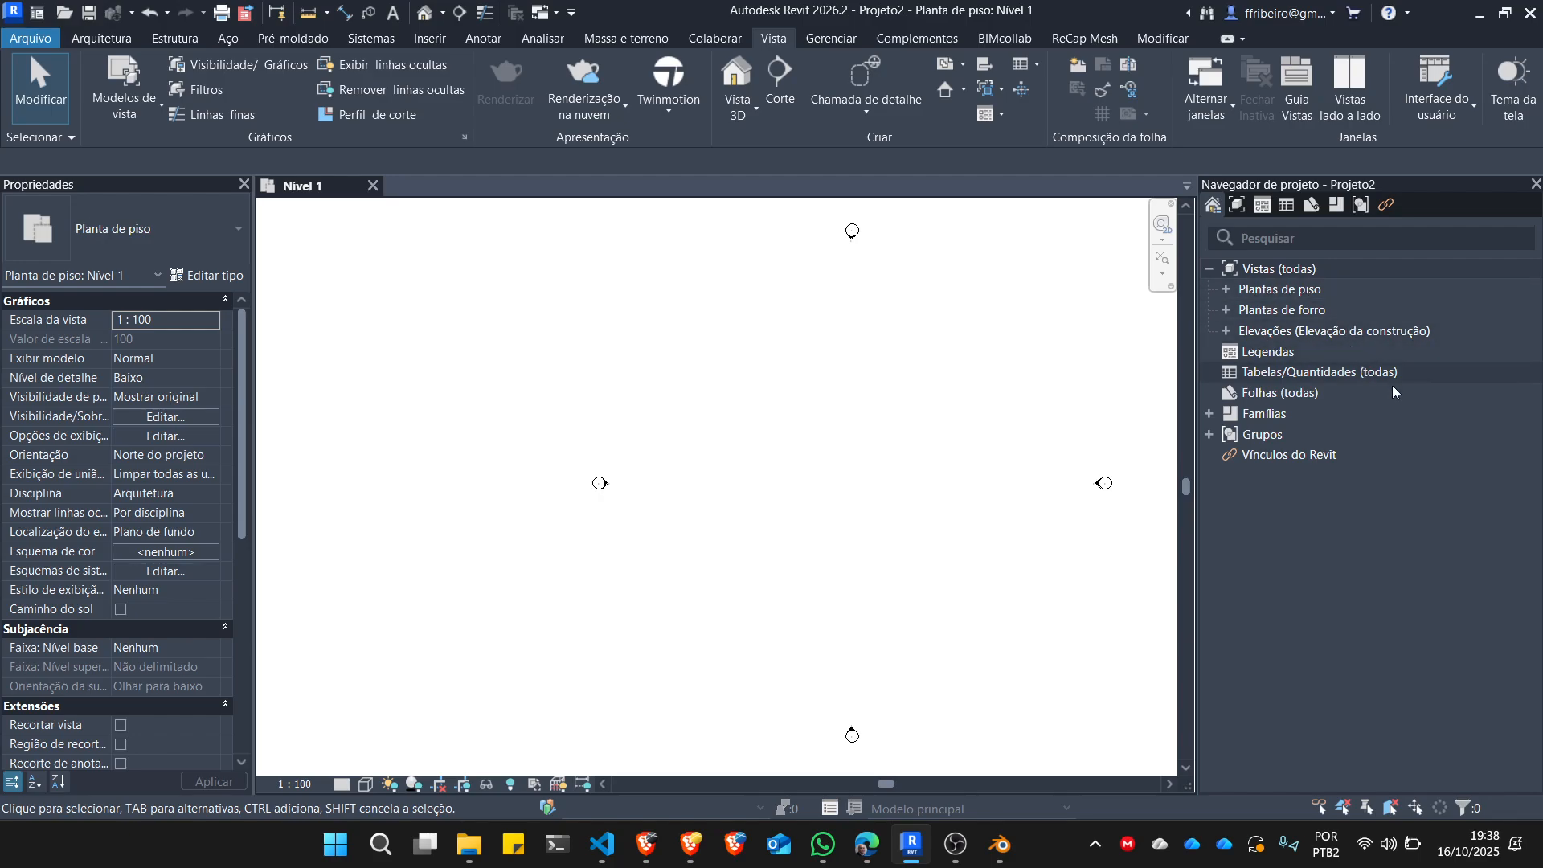
# Expand the floor plans and elevations in the Project Browser and open the Leste elevation to examine its levels.
pyautogui.click(1226, 290)
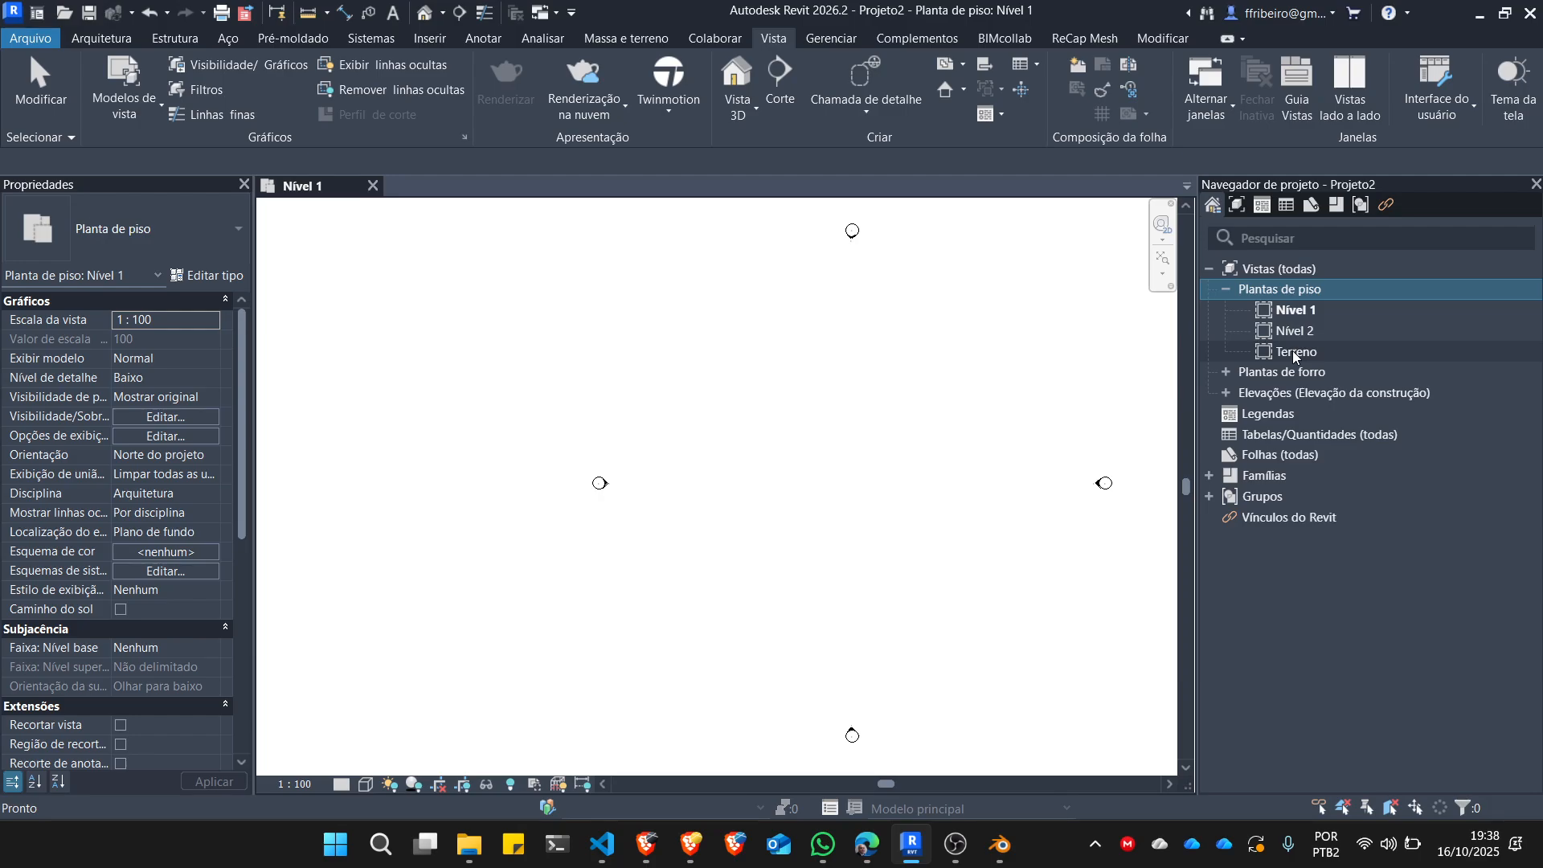
pyautogui.click(1226, 393)
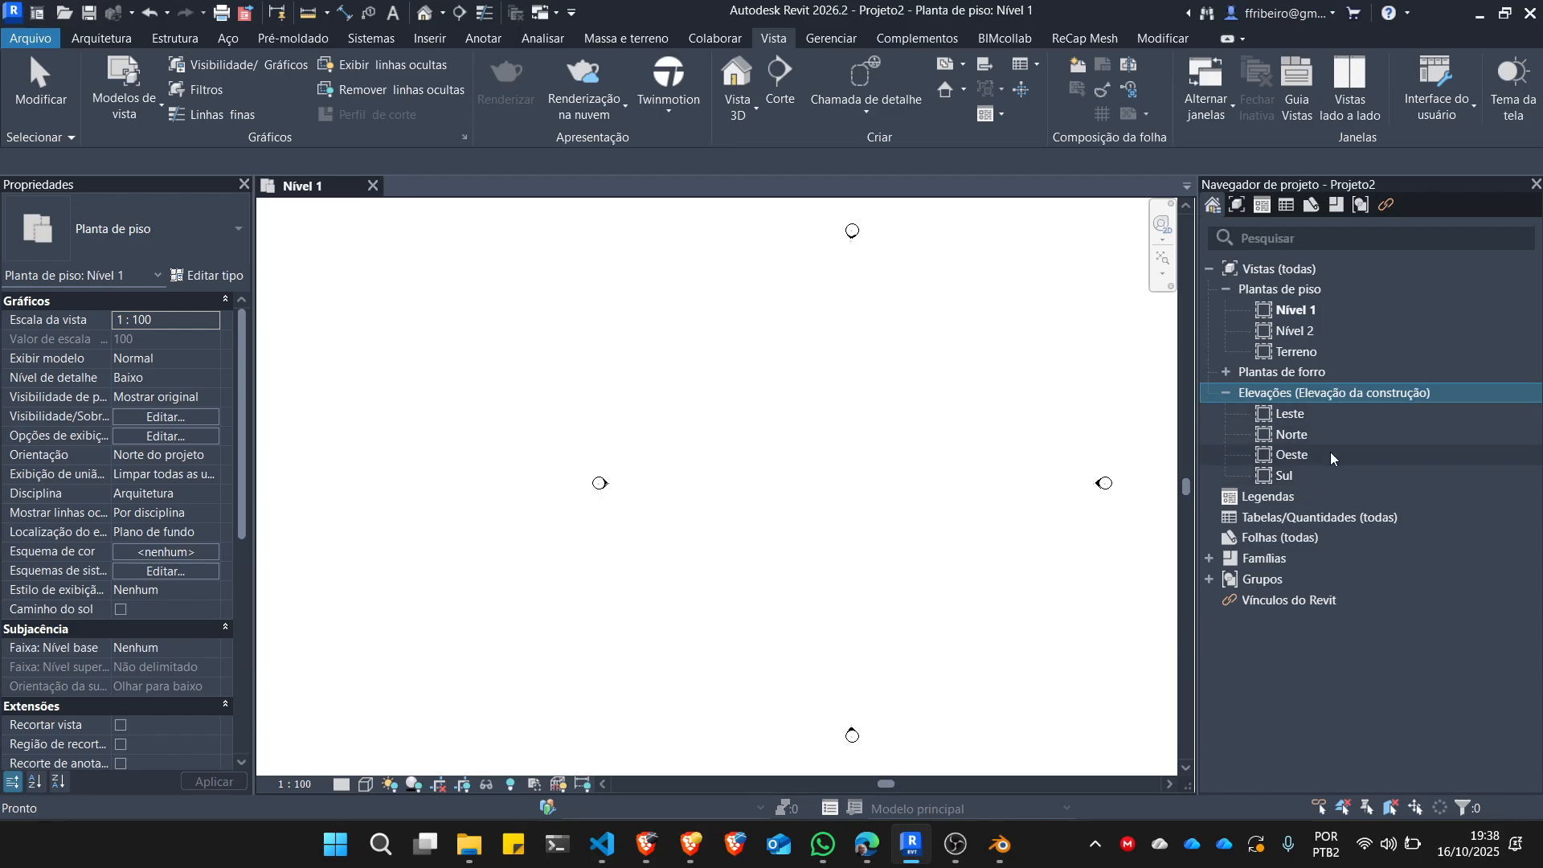
pyautogui.doubleClick(1290, 414)
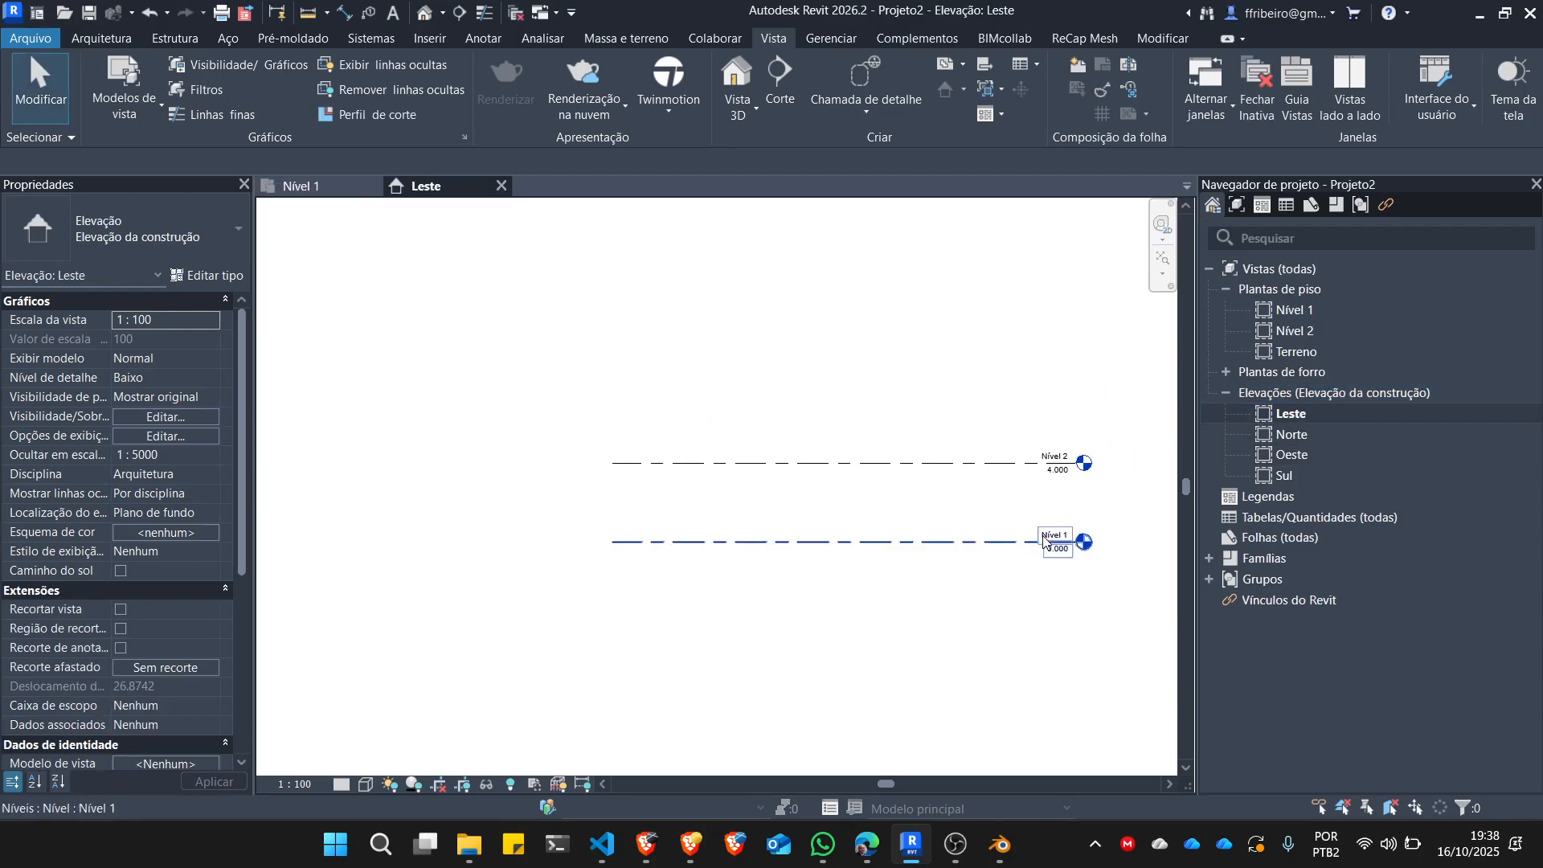
pyautogui.scroll(3, 1046, 518)
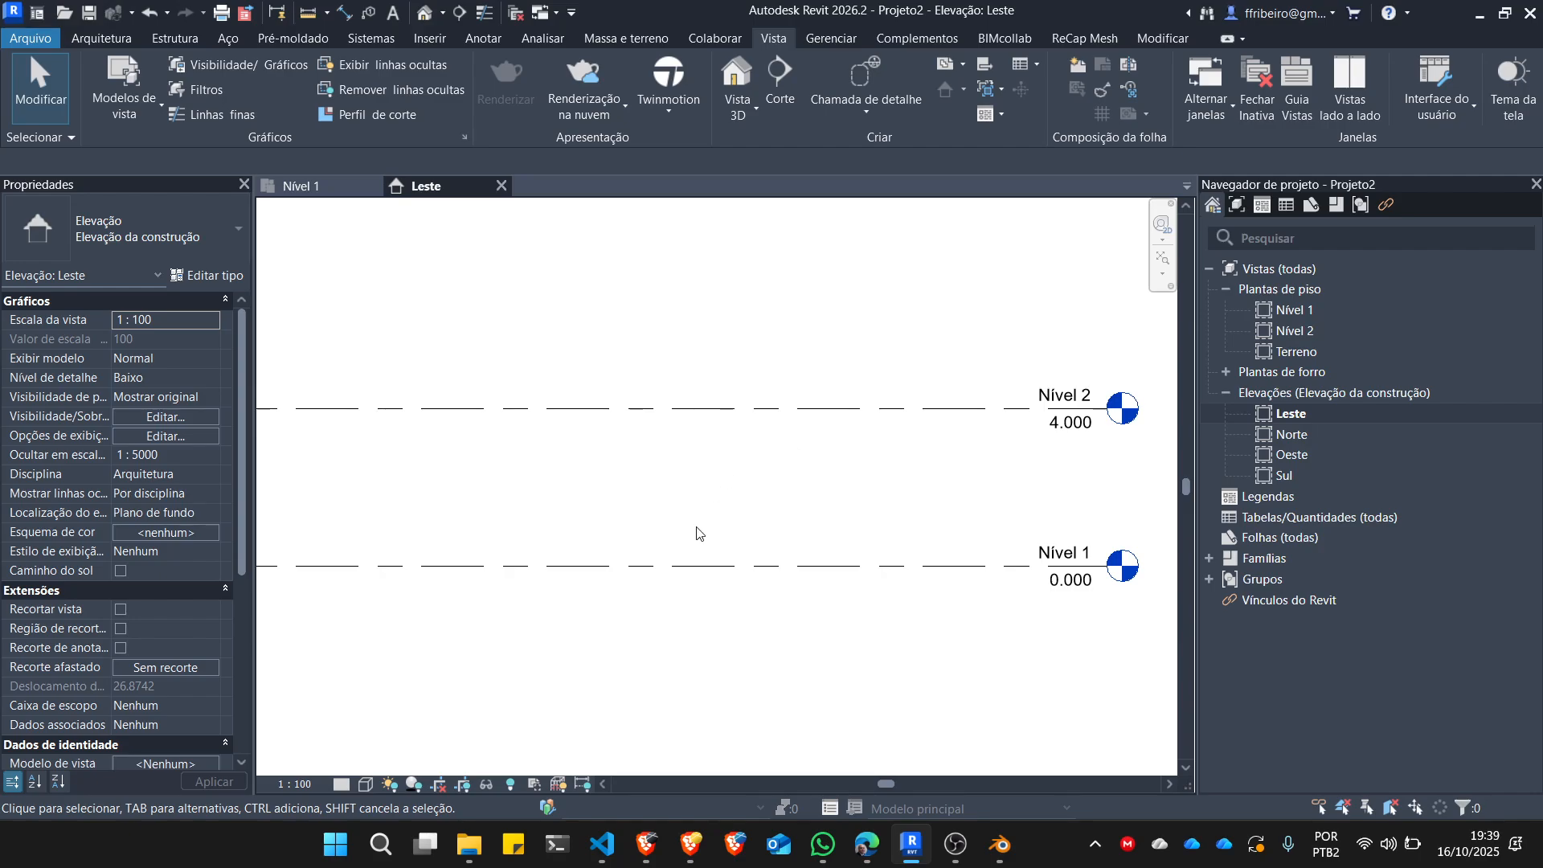
# On the Nível 1 plan, draw a closed trapezoid of Genérico - 200 mm walls with parallel sides about 20 m and 33.4 m long.
pyautogui.doubleClick(1301, 313)
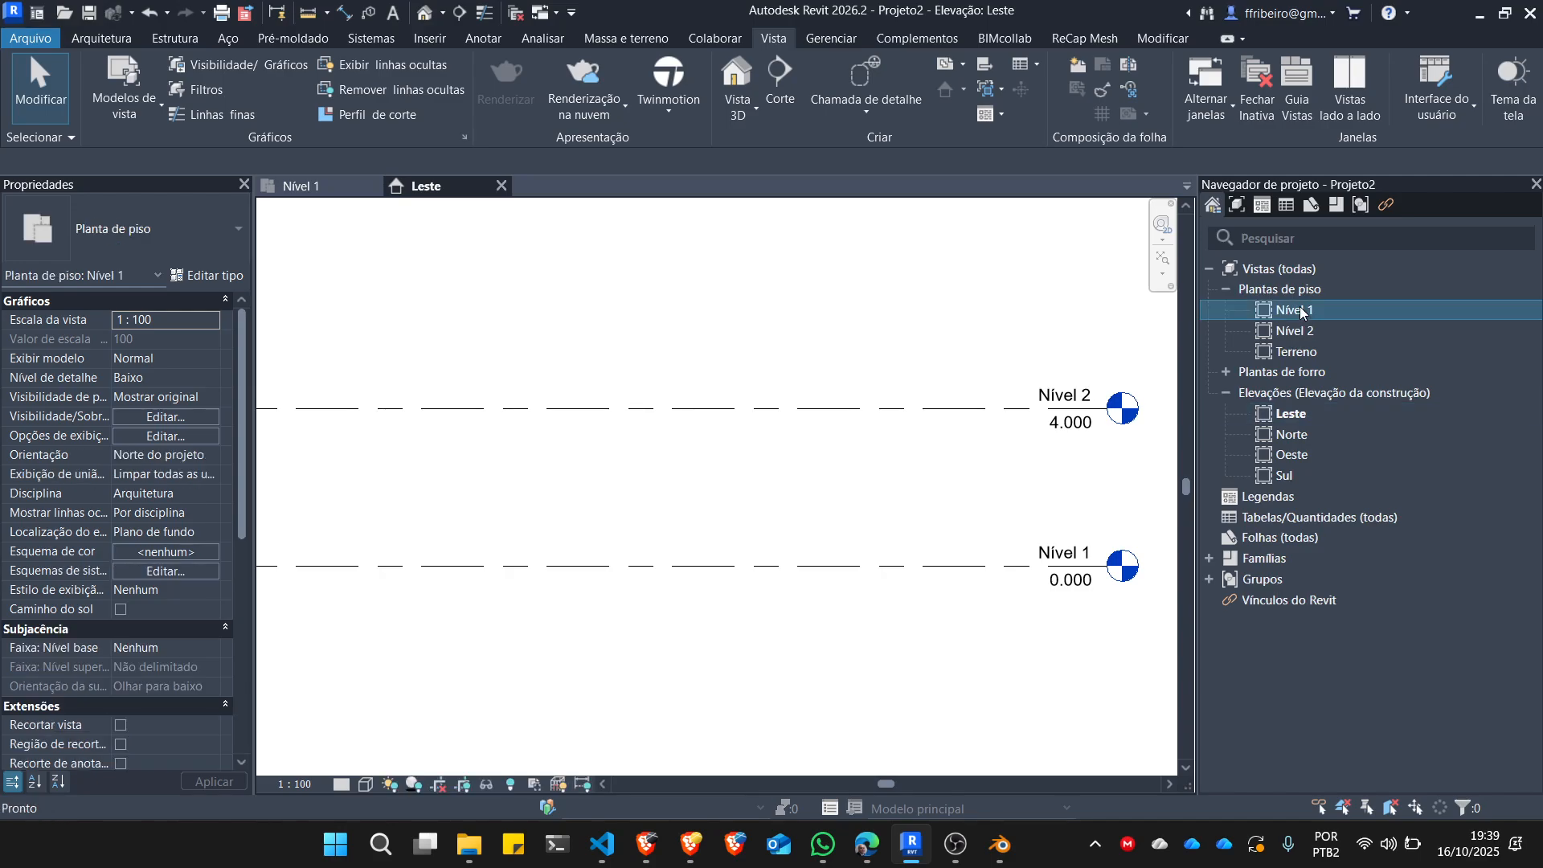
pyautogui.click(100, 37)
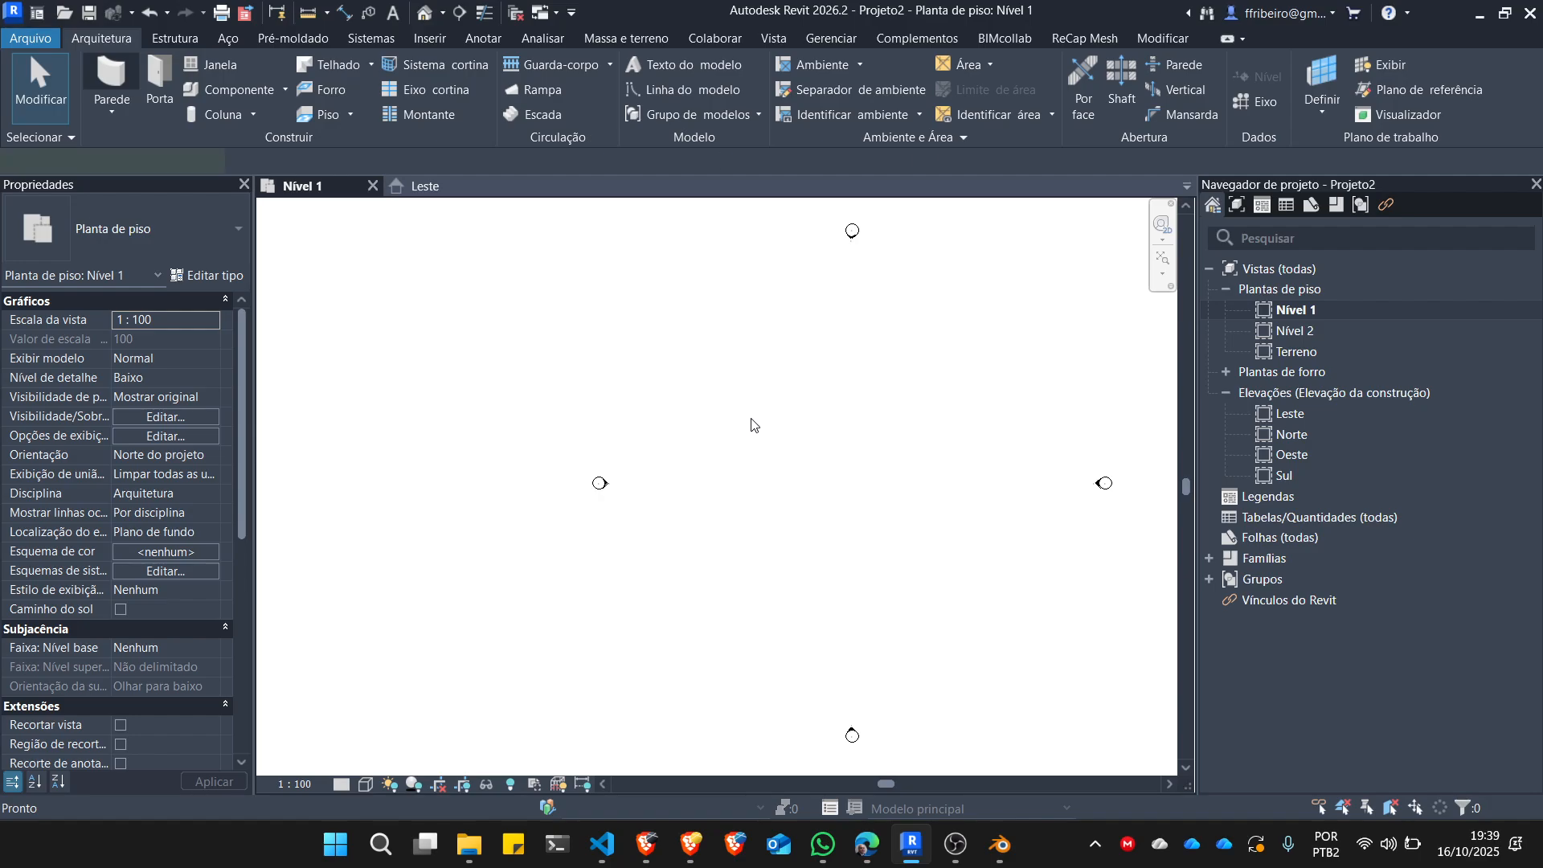
pyautogui.press('w')
pyautogui.press('a')
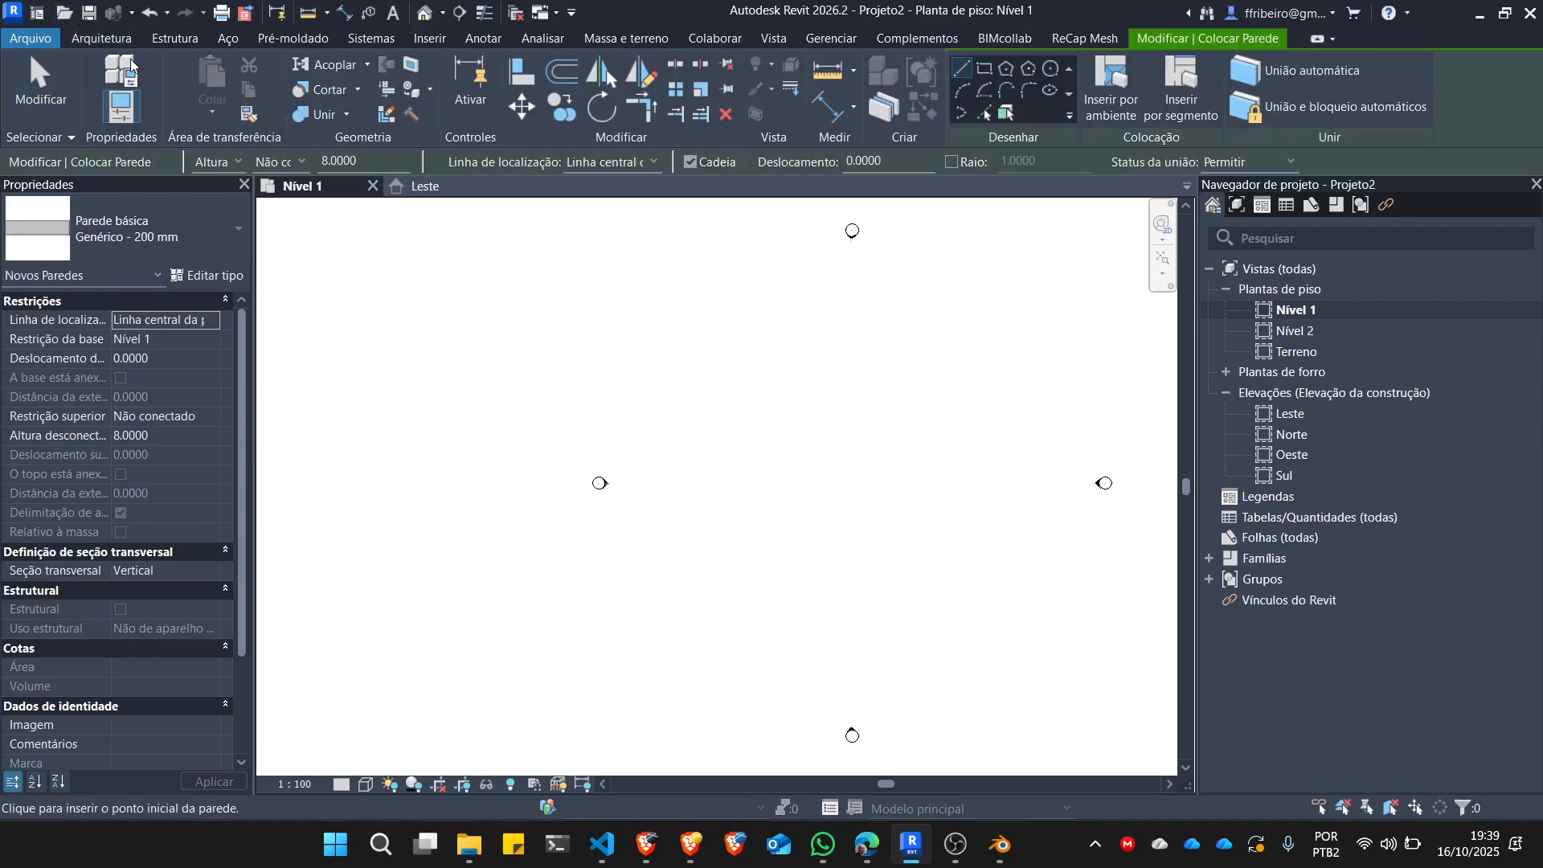
pyautogui.click(706, 436)
pyautogui.click(749, 592)
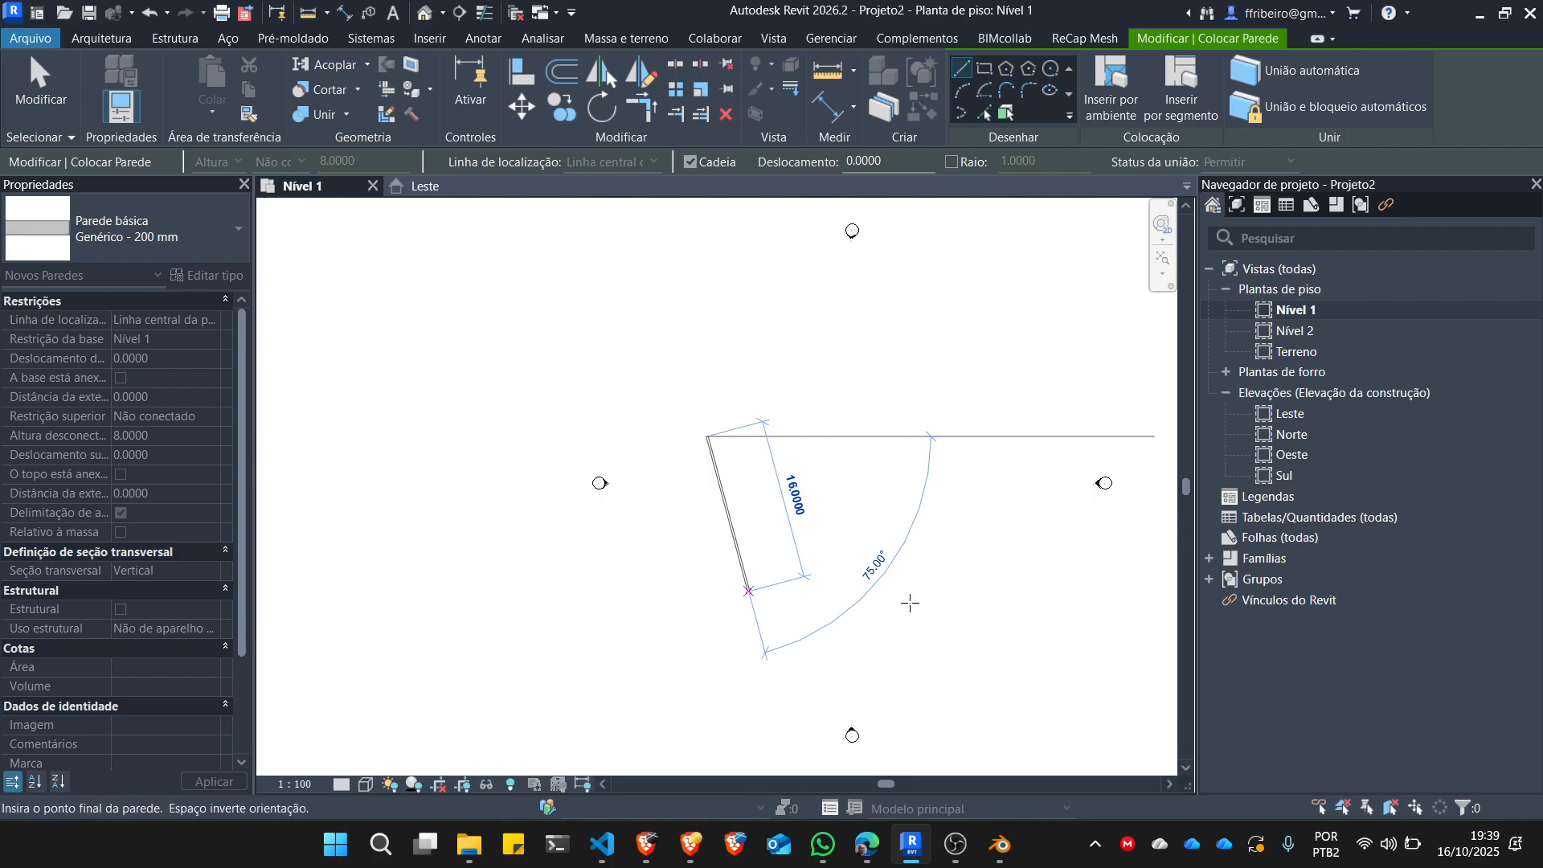
pyautogui.click(949, 592)
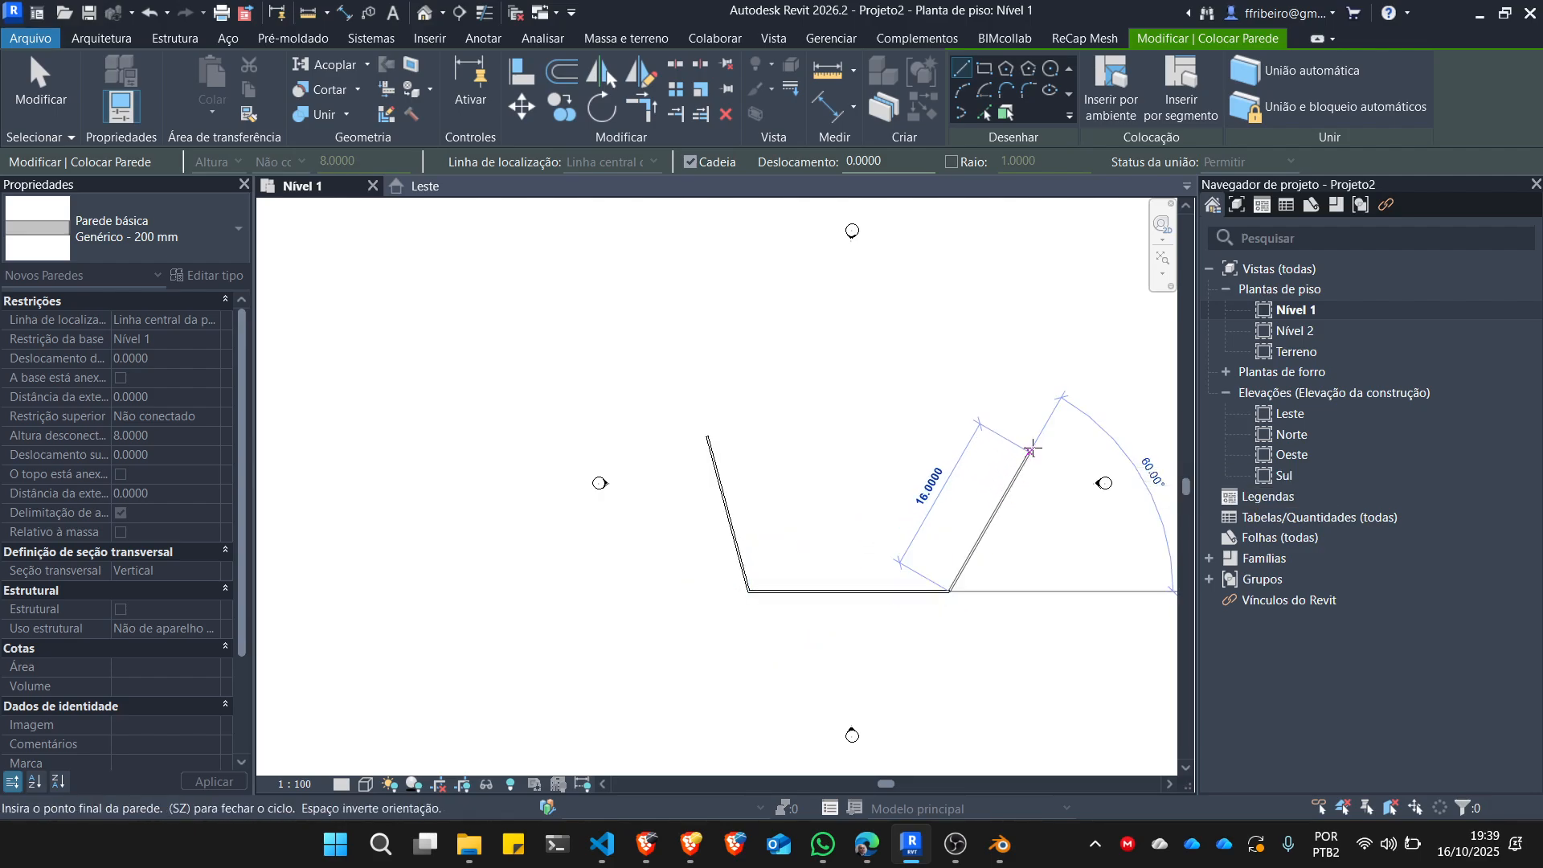
pyautogui.click(1041, 438)
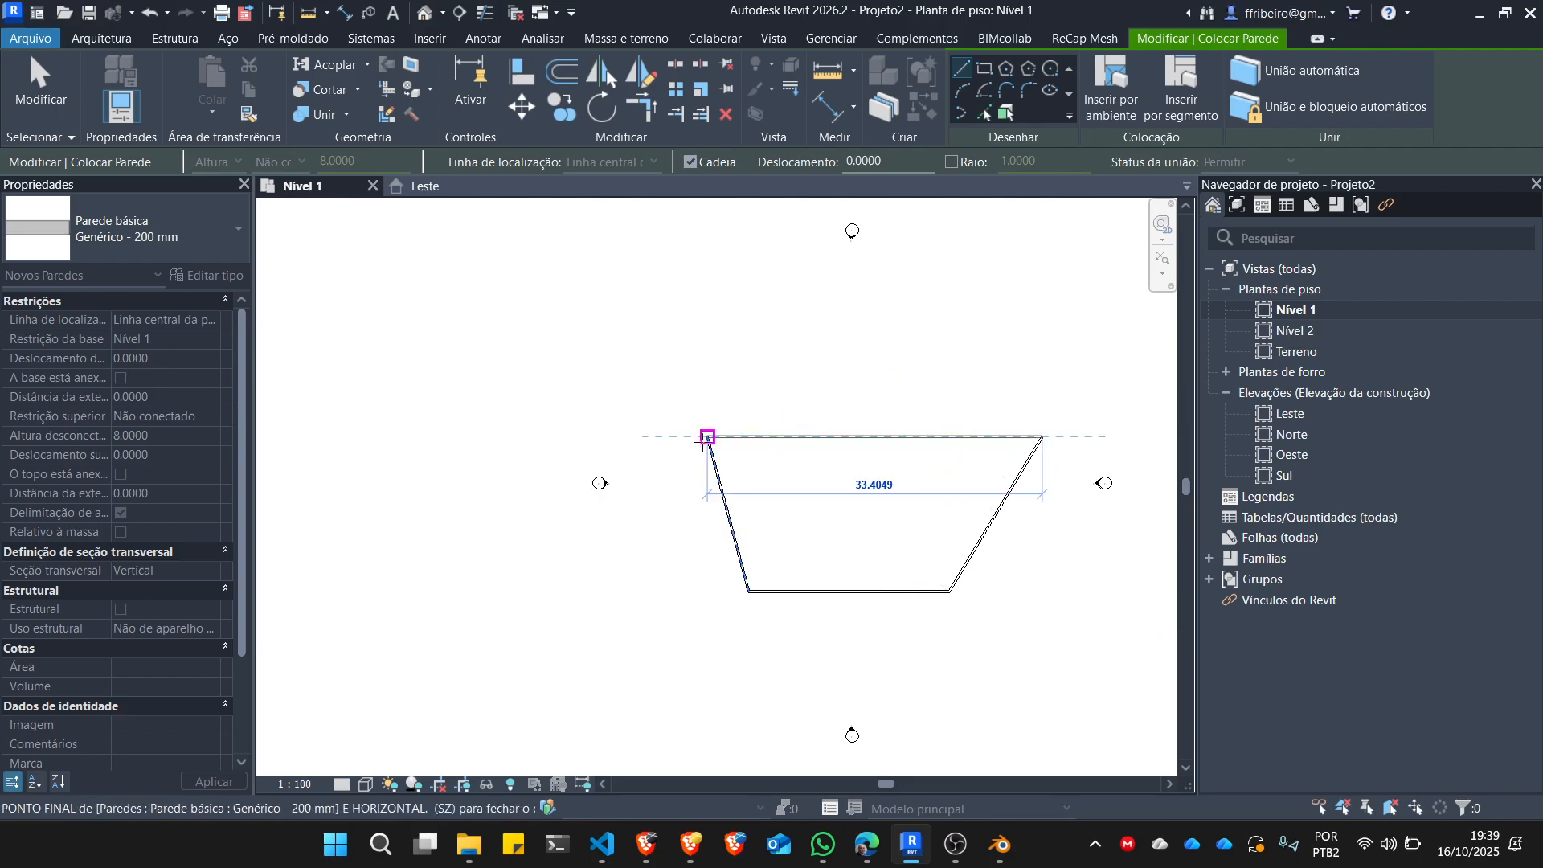
pyautogui.click(706, 436)
pyautogui.moveTo(781, 408); pyautogui.dragTo(736, 410, button='middle')
pyautogui.press('Escape')
pyautogui.press('Escape')
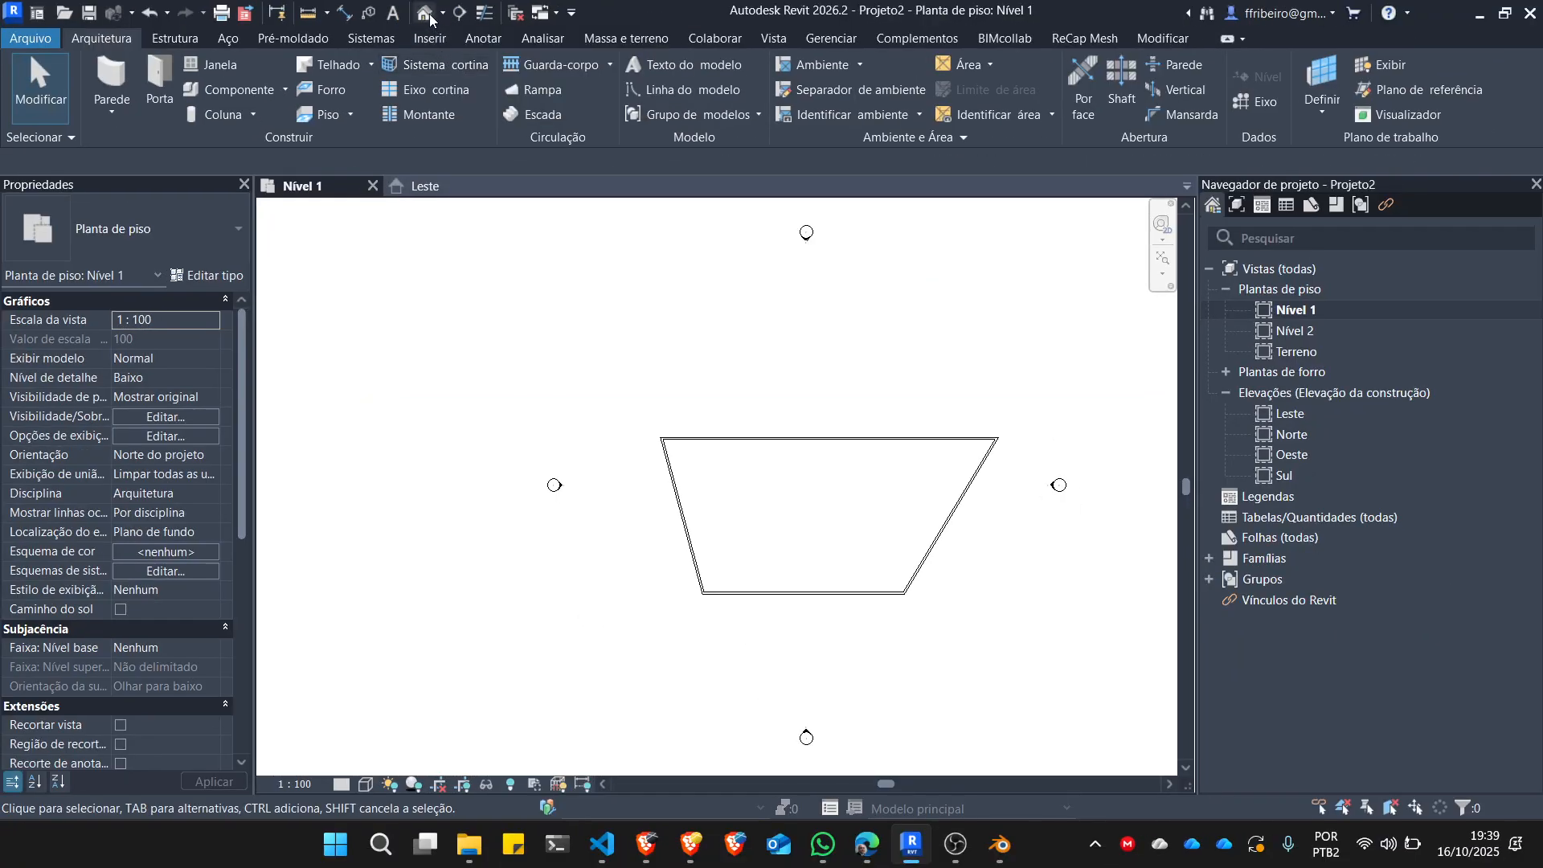
# Open the default 3D view and select the 20 m wall to examine its base and top constraints.
pyautogui.click(426, 13)
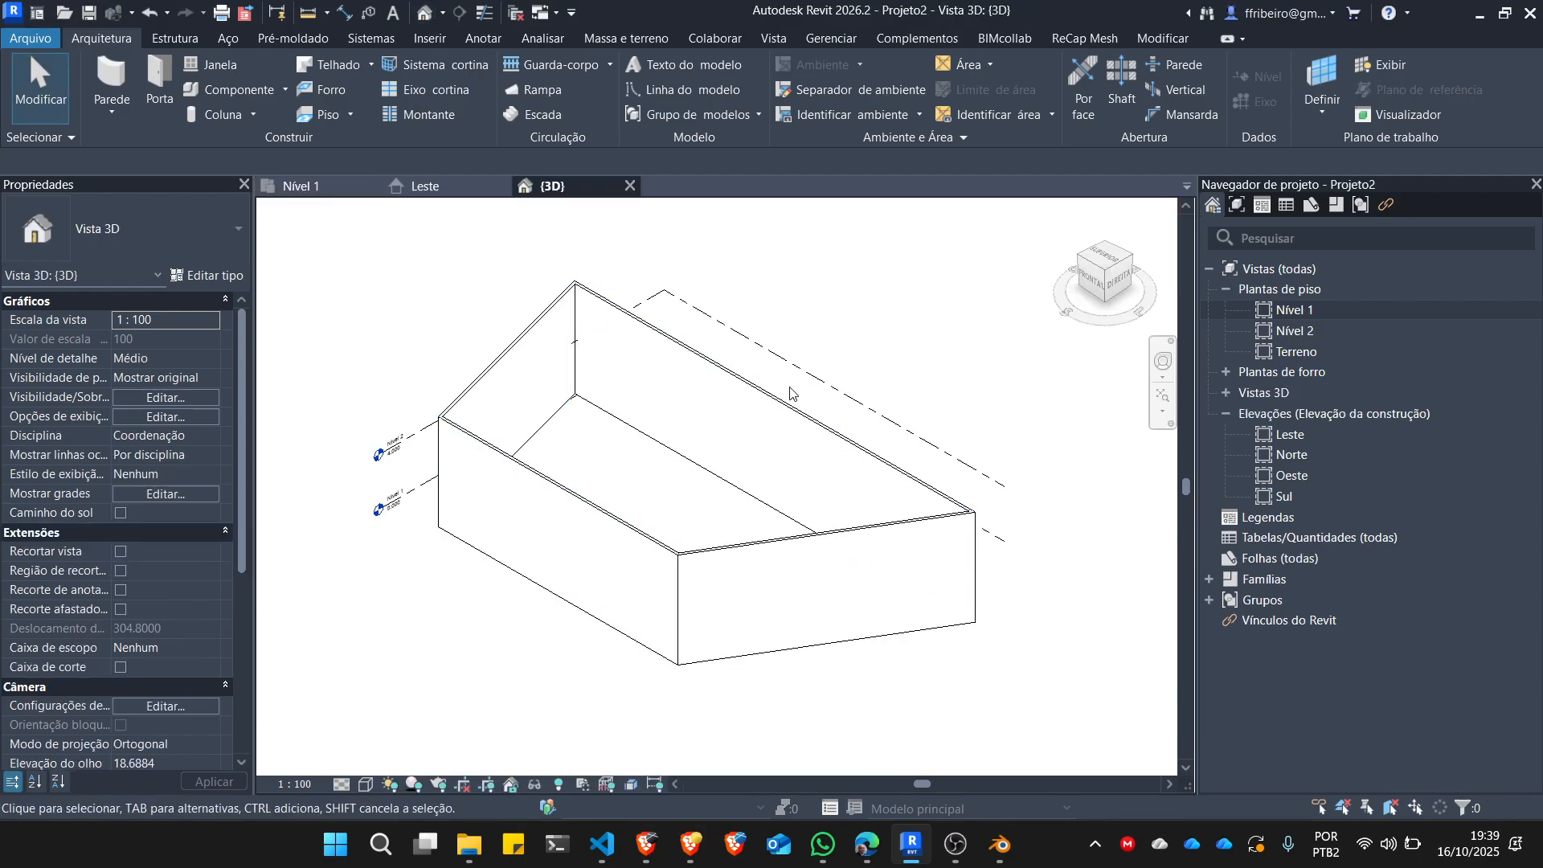
pyautogui.scroll(3, 460, 511)
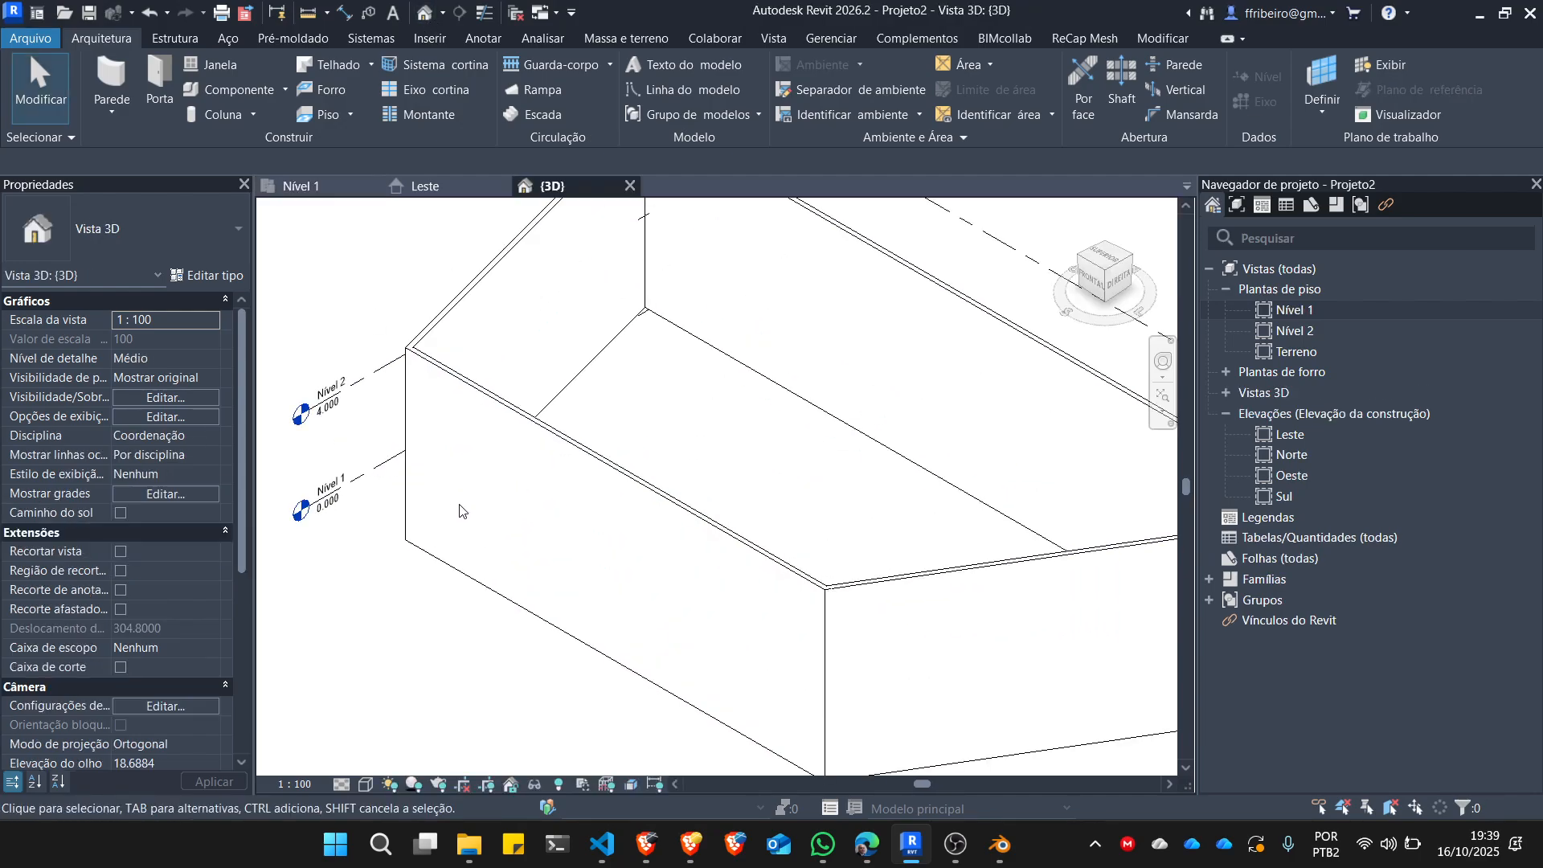
pyautogui.scroll(3, 435, 503)
pyautogui.click(489, 286)
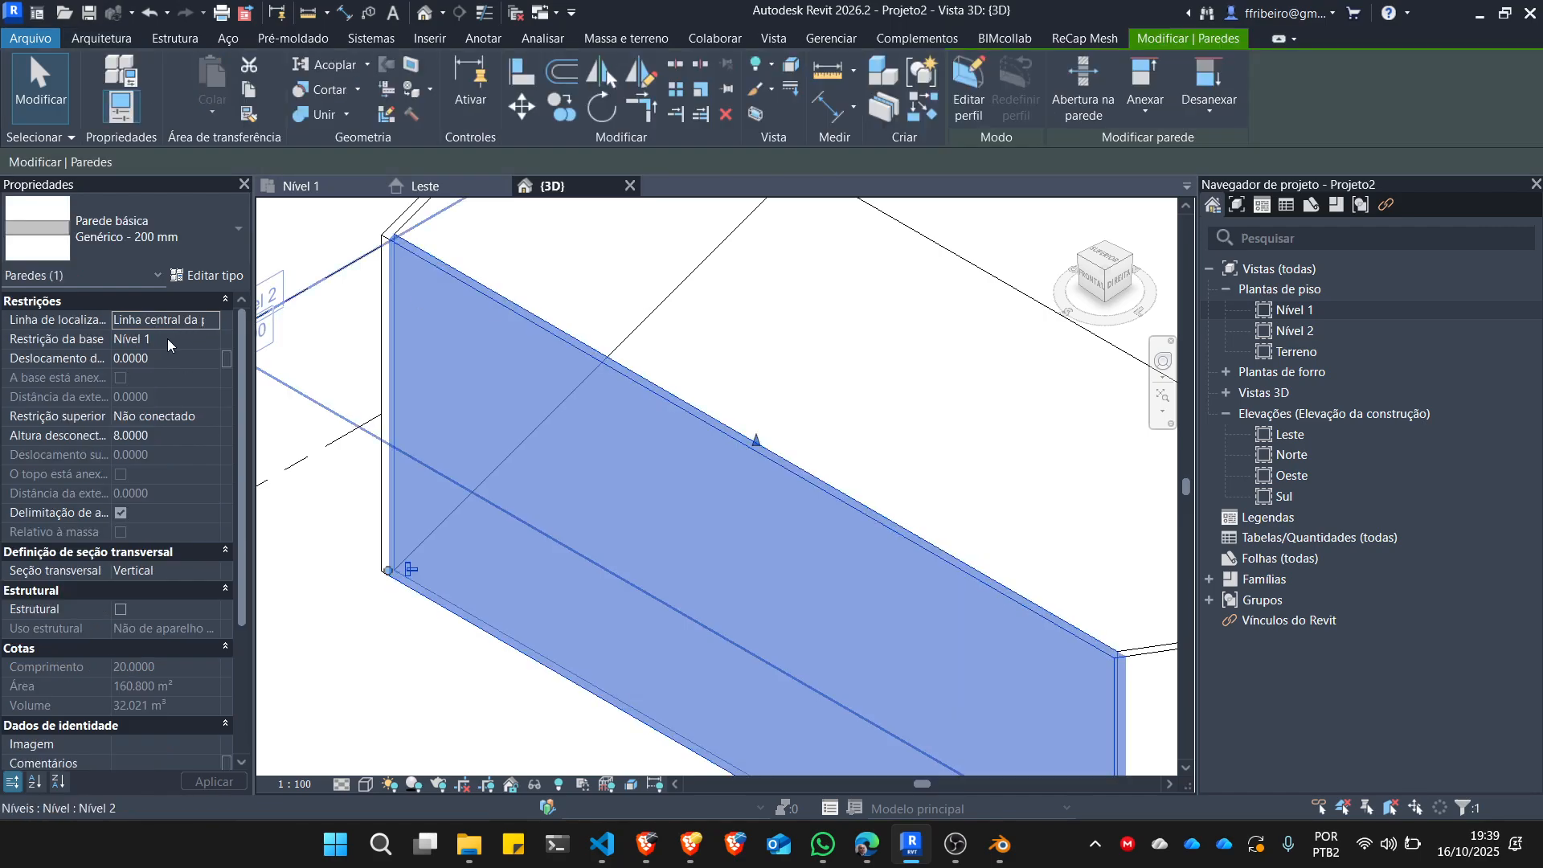
# On the Nível 1 plan, set the top constraint of the slanted wall on the west side to Acima para o nível: Nível 2.
pyautogui.doubleClick(1300, 315)
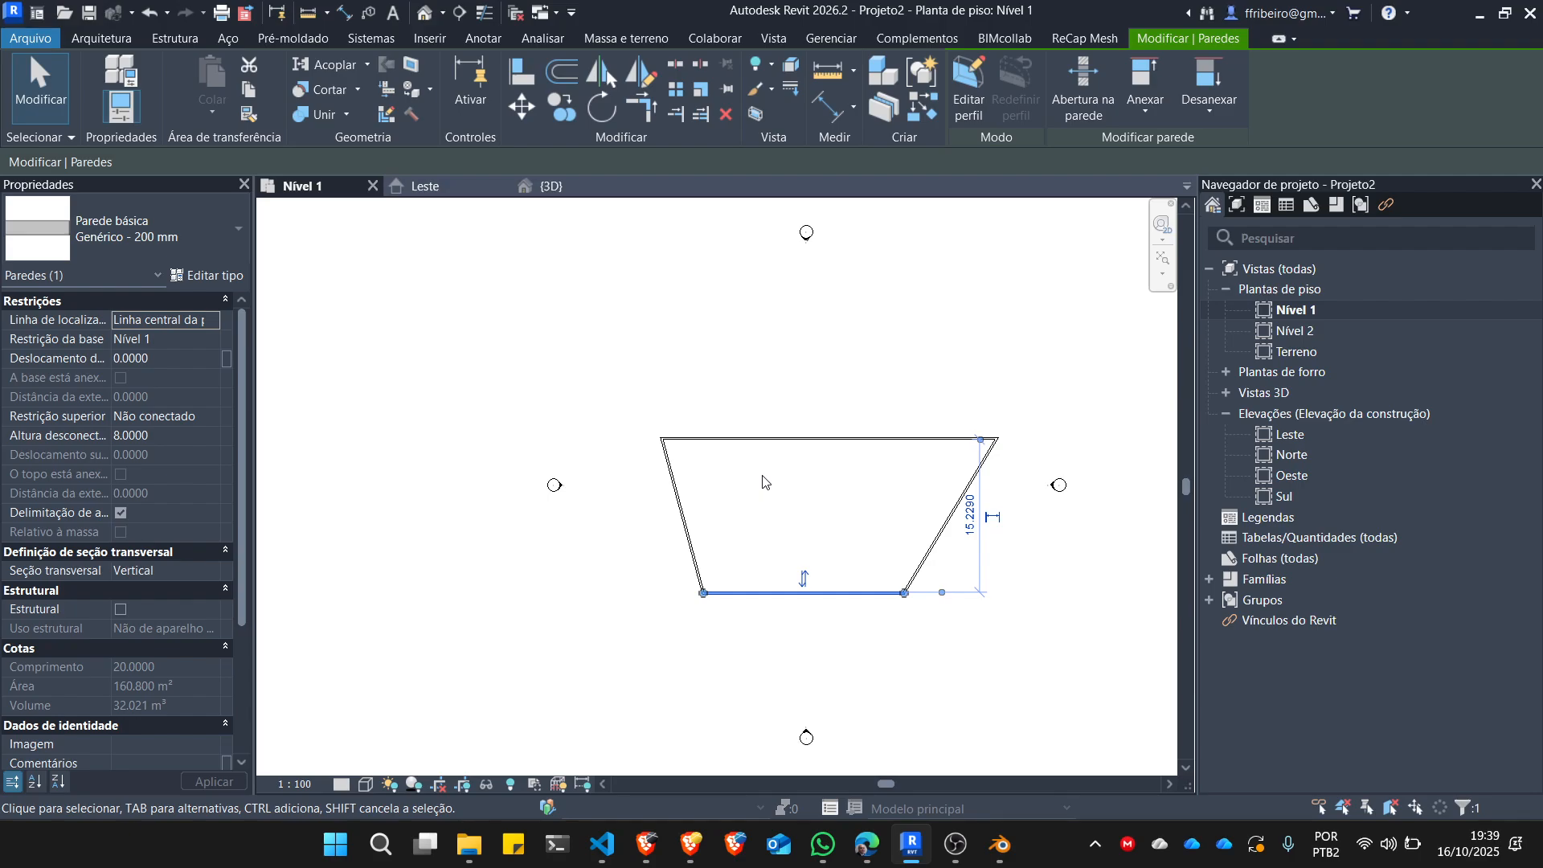
pyautogui.click(755, 482)
pyautogui.click(680, 502)
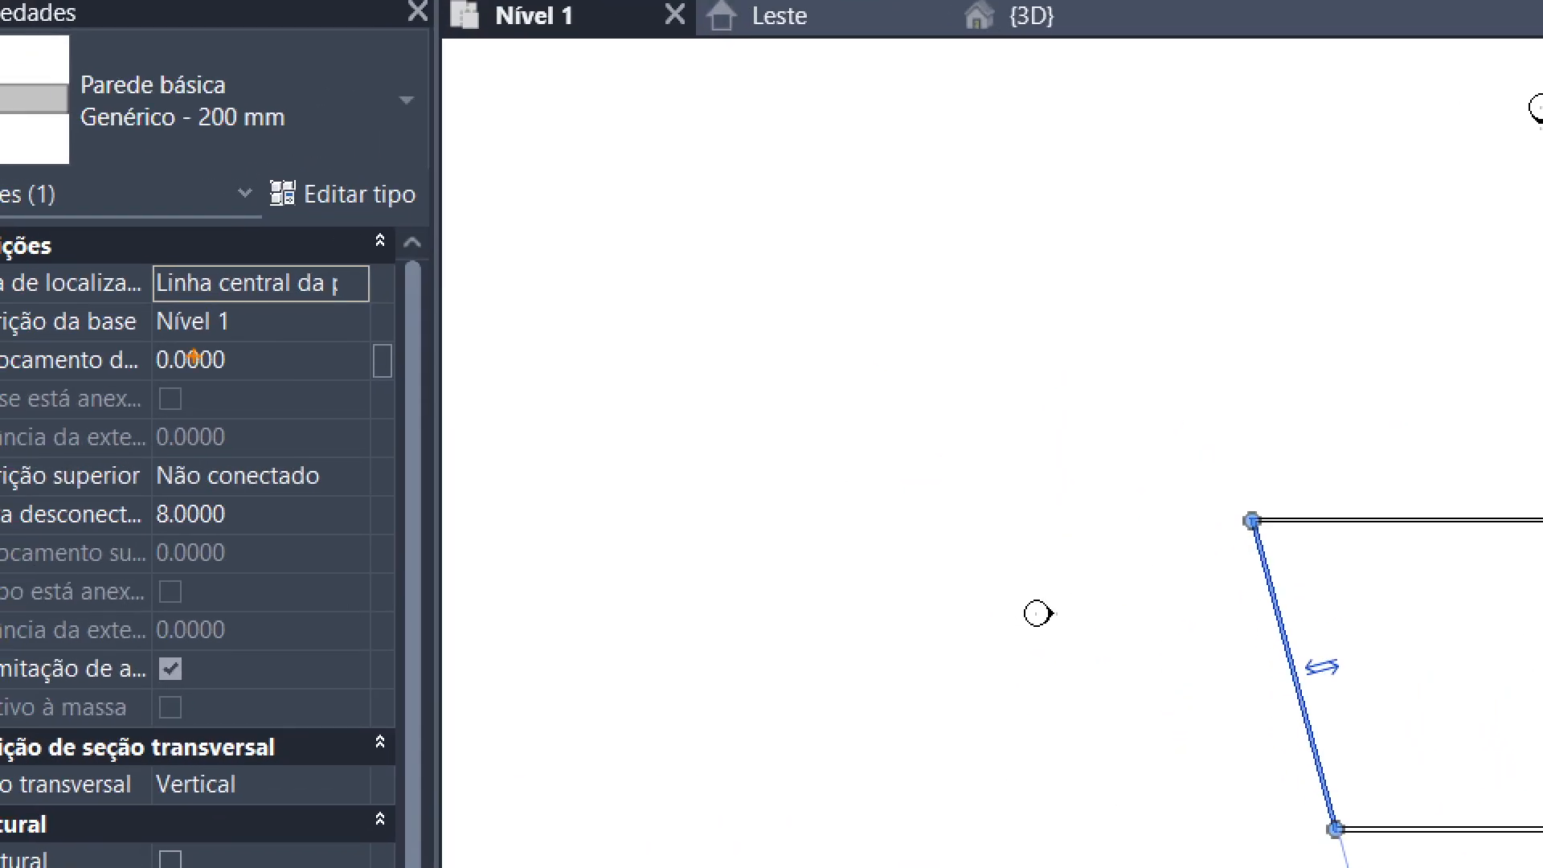
pyautogui.moveTo(264, 325); pyautogui.dragTo(404, 327)
pyautogui.moveTo(262, 516); pyautogui.dragTo(378, 515)
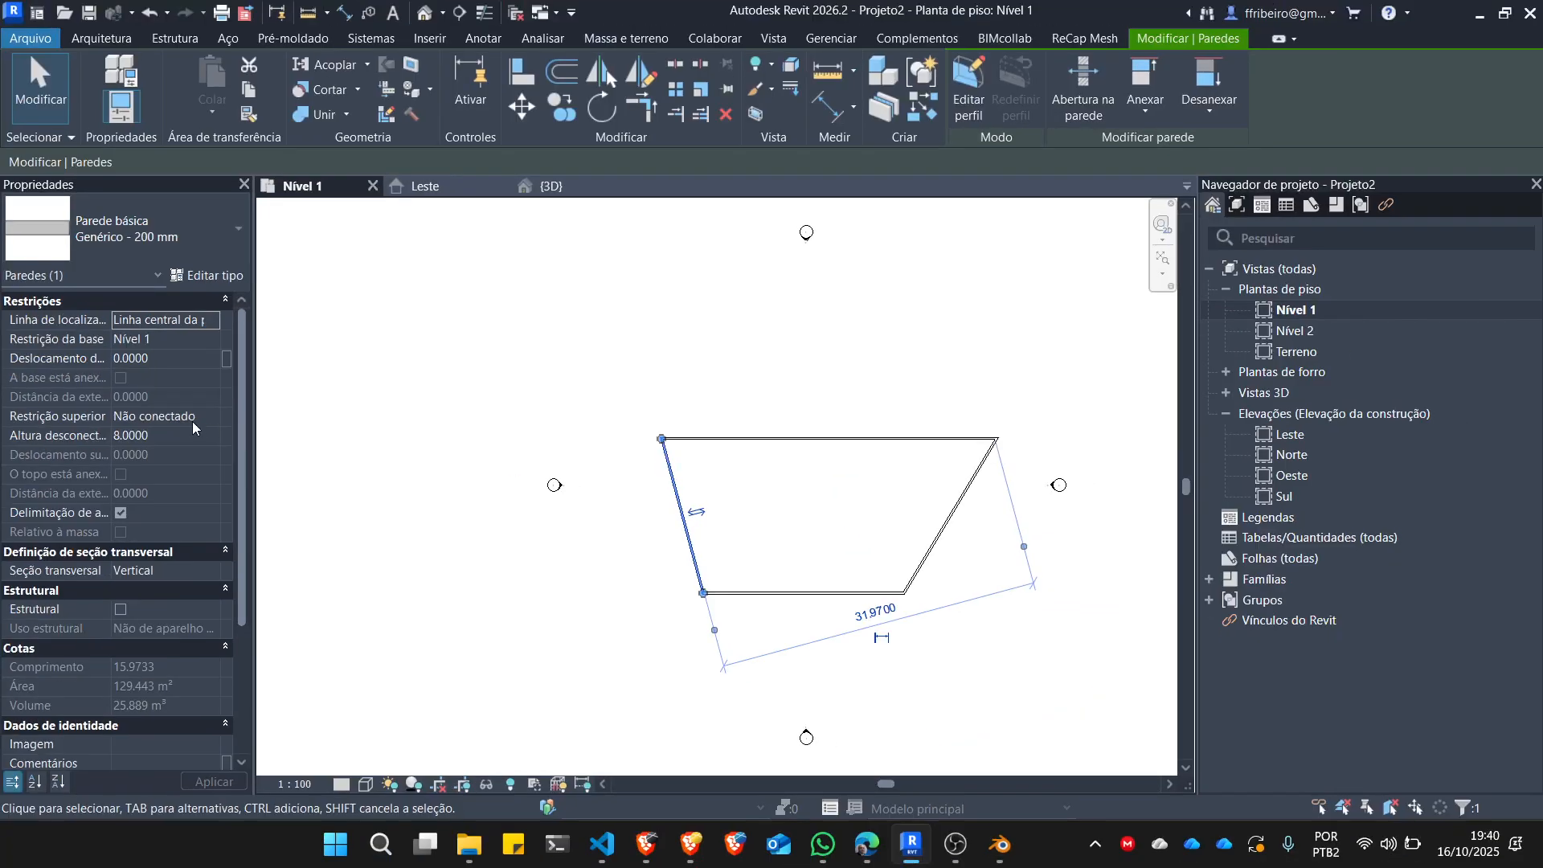
pyautogui.click(351, 476)
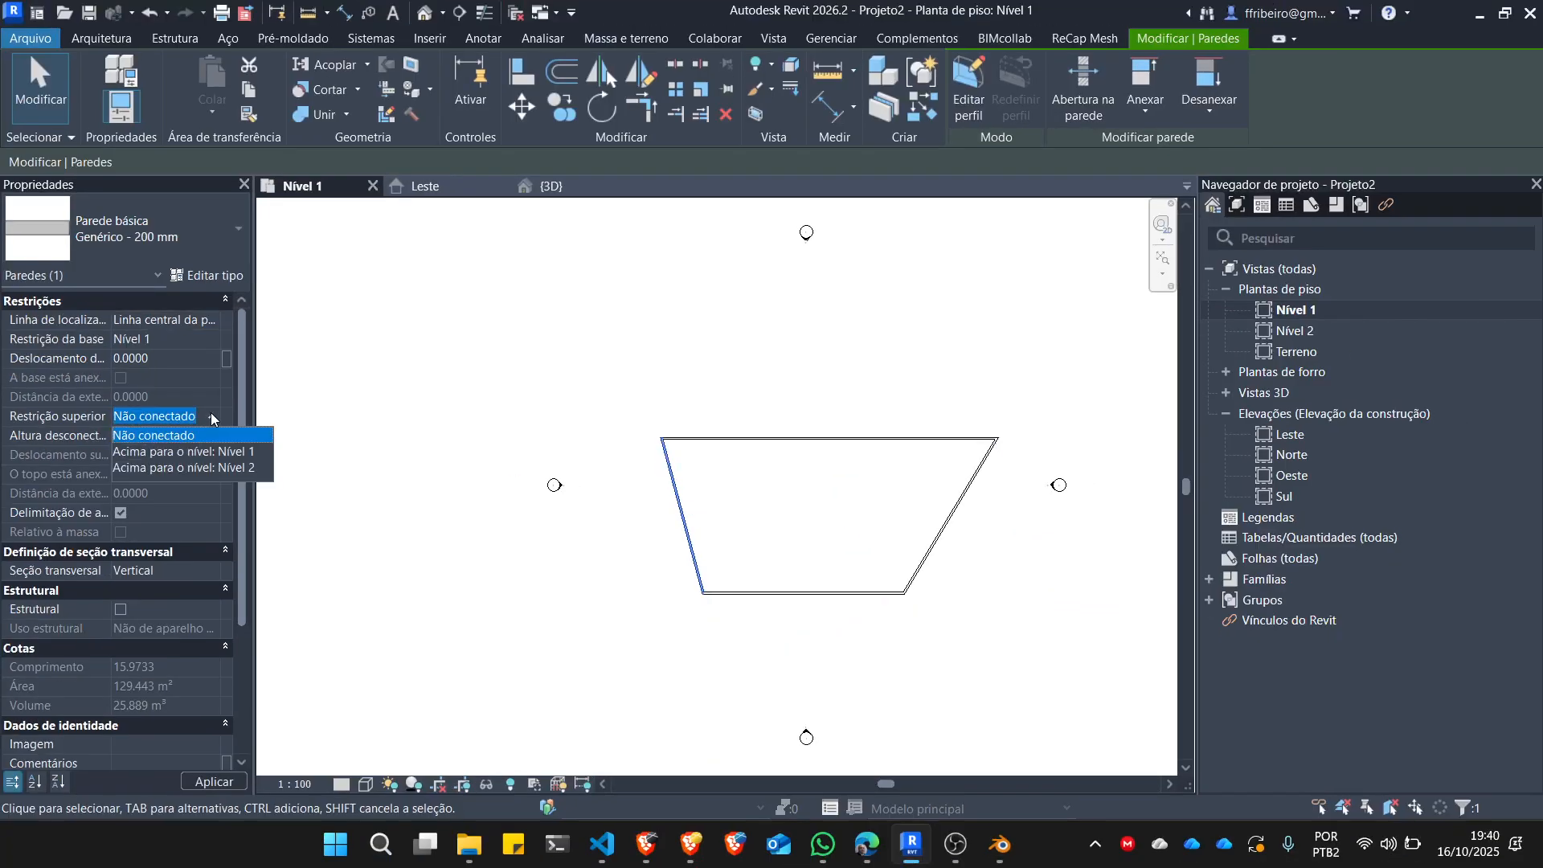
pyautogui.click(207, 468)
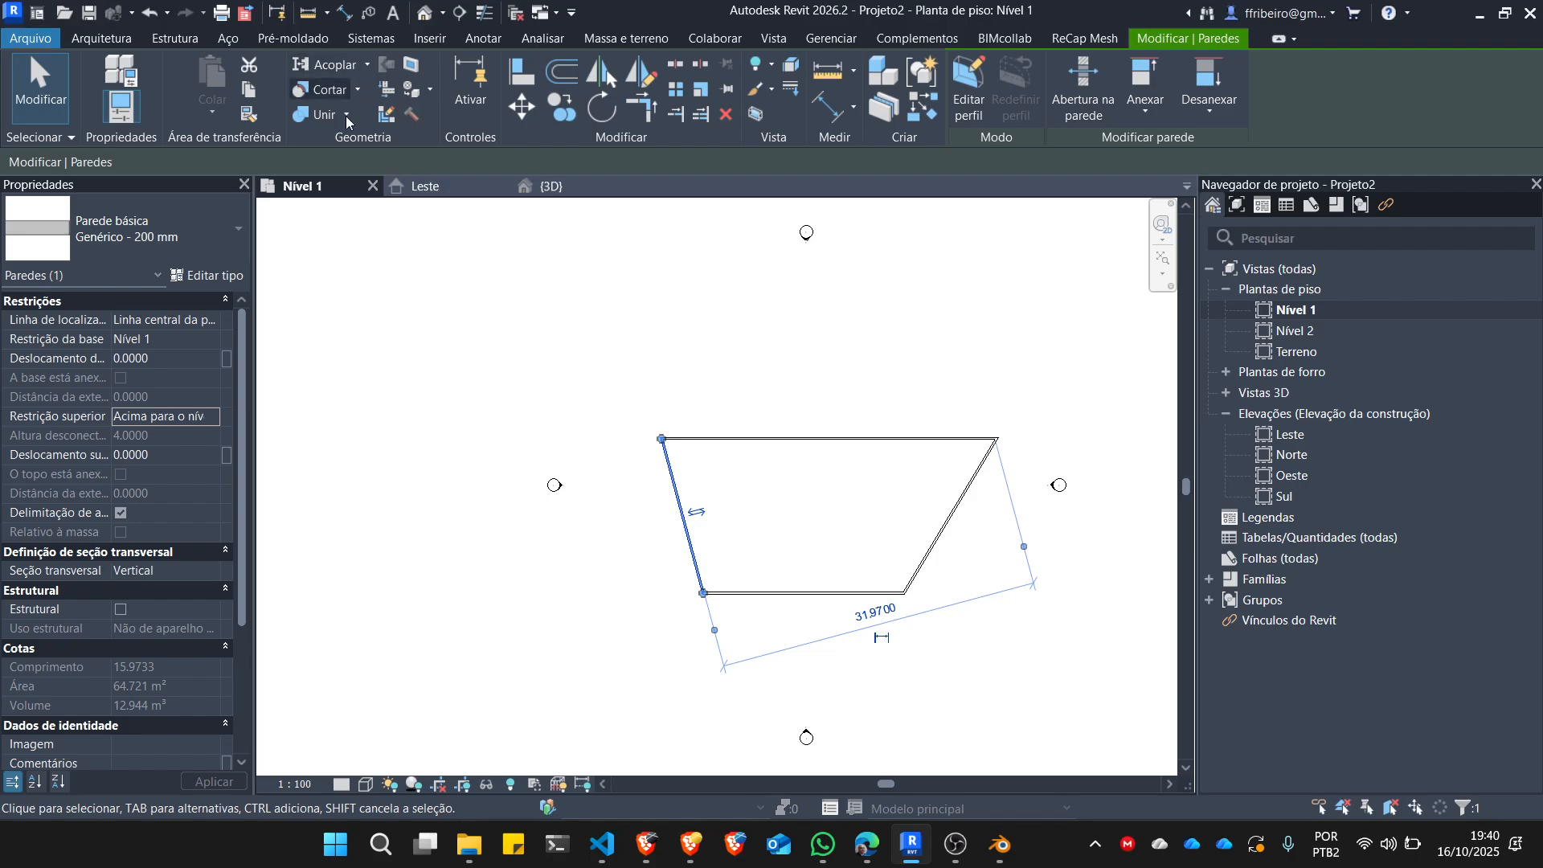
# Examine the height of the constrained wall against the Nível 1 and Nível 2 lines in the 3D view.
pyautogui.click(549, 191)
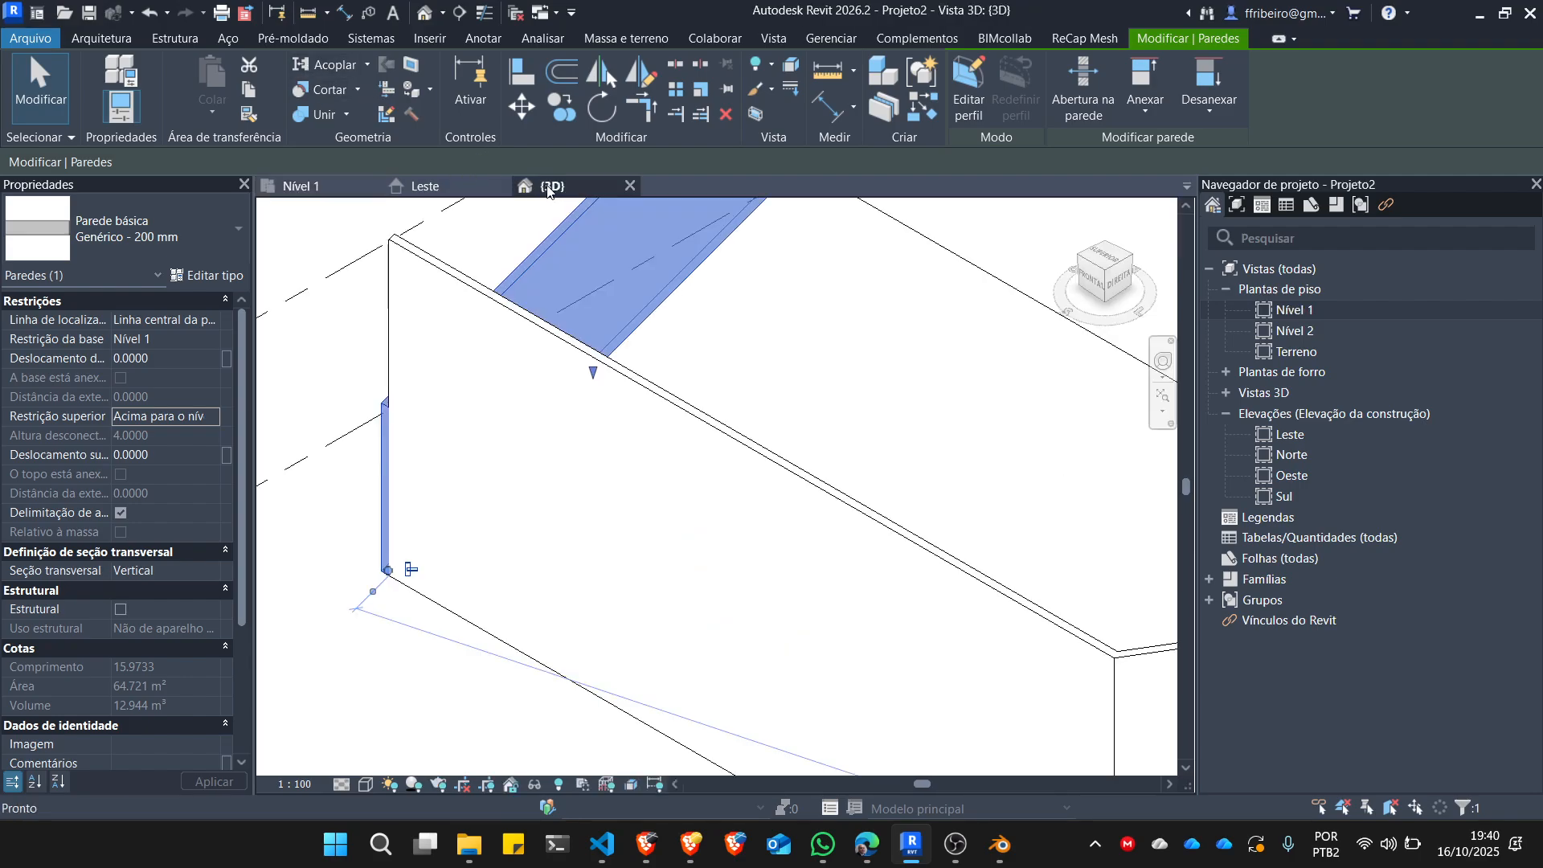
pyautogui.scroll(-6, 643, 444)
pyautogui.scroll(2, 624, 473)
pyautogui.press('Escape')
pyautogui.keyDown('shift'); pyautogui.moveTo(621, 475); pyautogui.dragTo(987, 307, button='middle'); pyautogui.keyUp('shift')
pyautogui.scroll(3, 690, 386)
pyautogui.scroll(1, 515, 499)
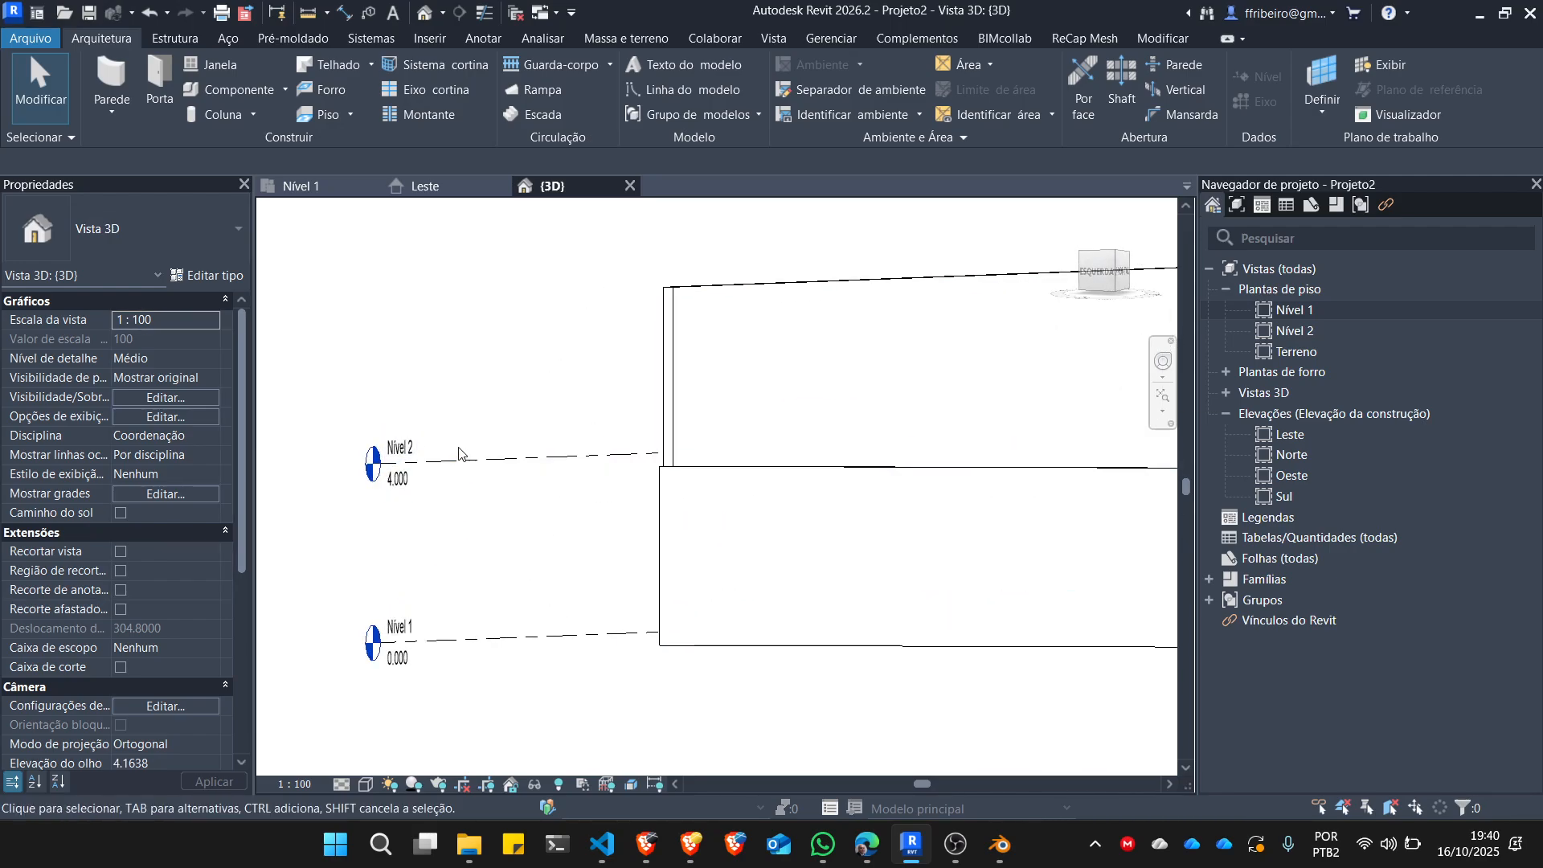
pyautogui.scroll(-3, 500, 458)
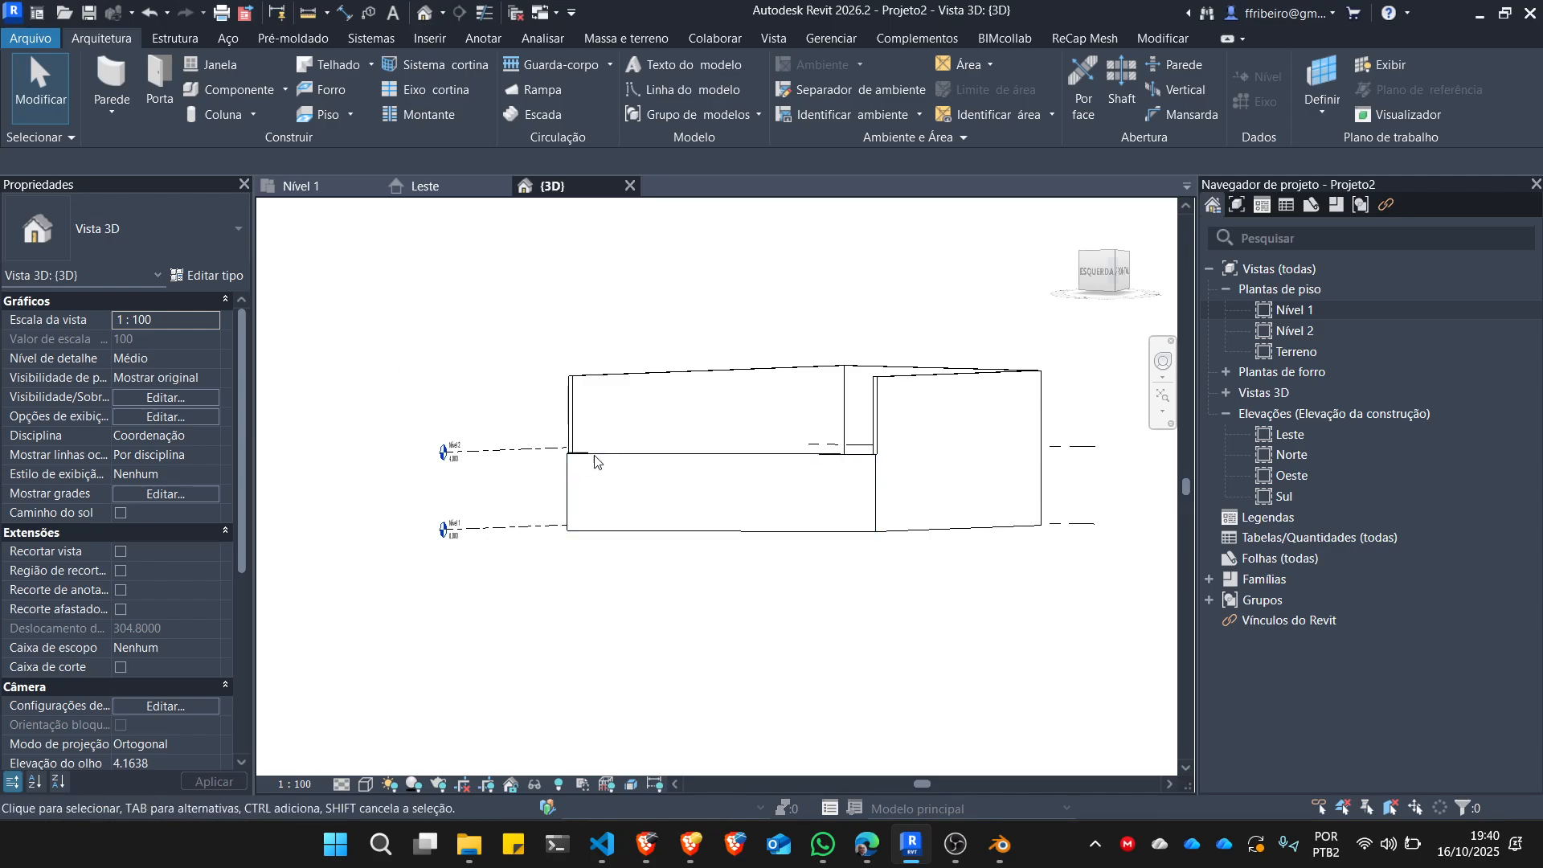
# Set the elevation of Nível 2 to 3.15 m in the 3D view and check how the constrained wall follows it.
pyautogui.scroll(3, 482, 455)
pyautogui.doubleClick(394, 470)
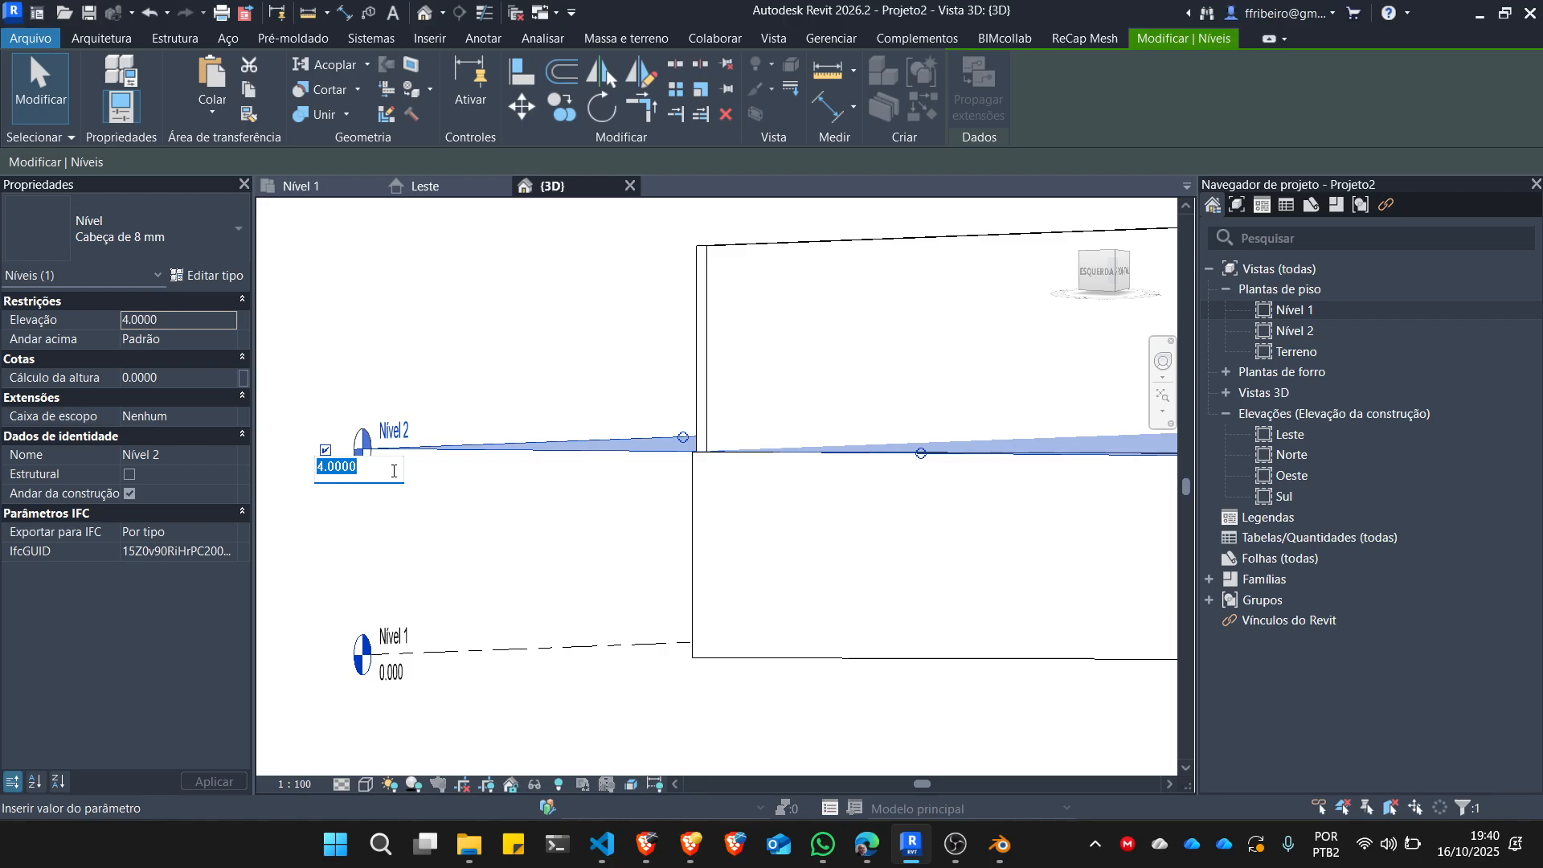
pyautogui.write('3.15')
pyautogui.press('Return')
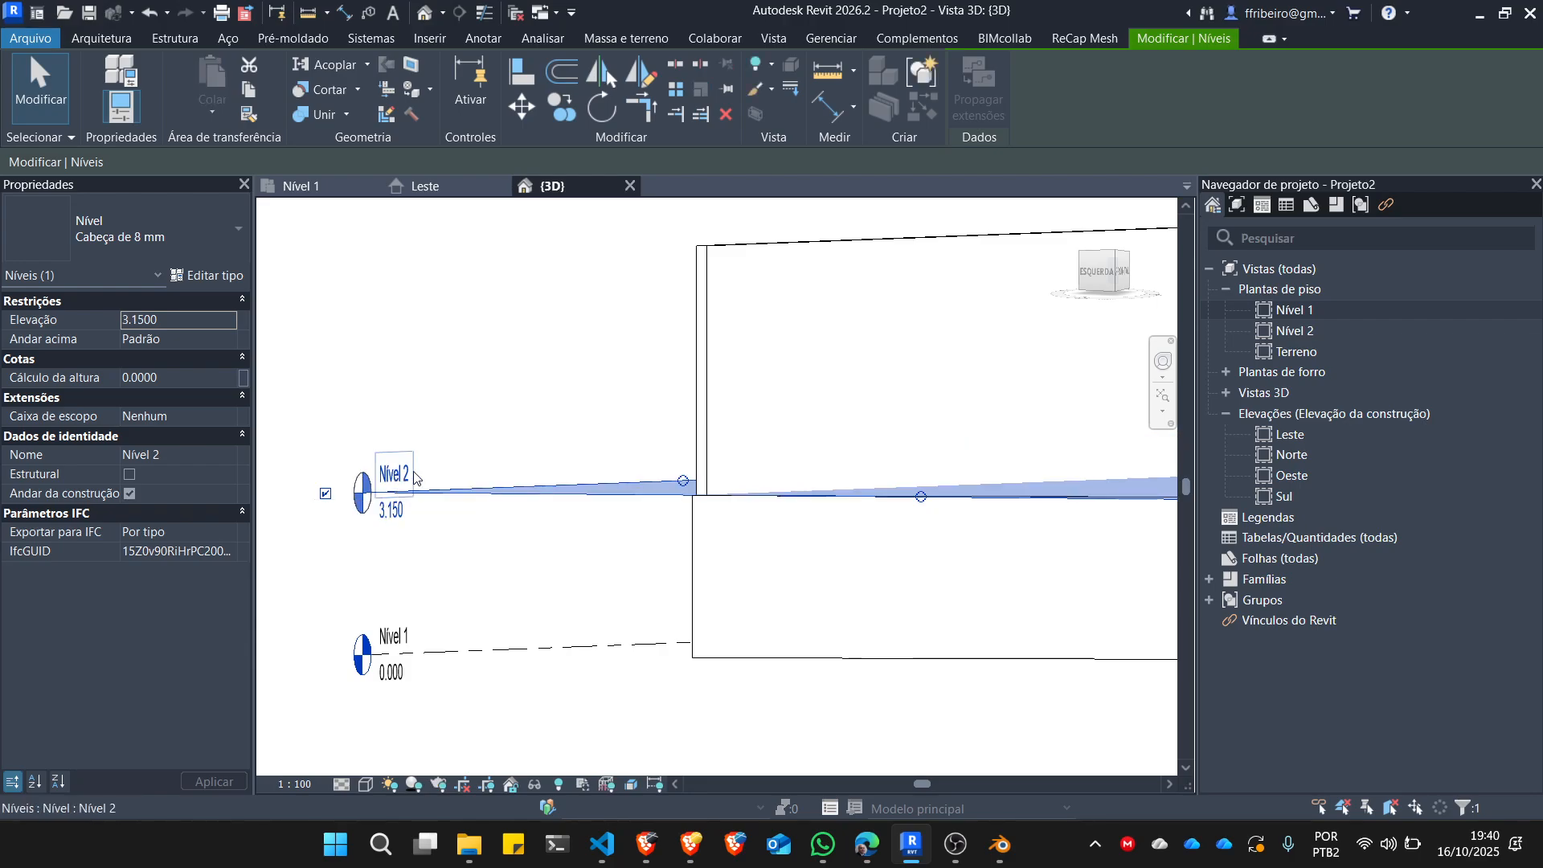
pyautogui.click(961, 520)
pyautogui.scroll(-5, 965, 579)
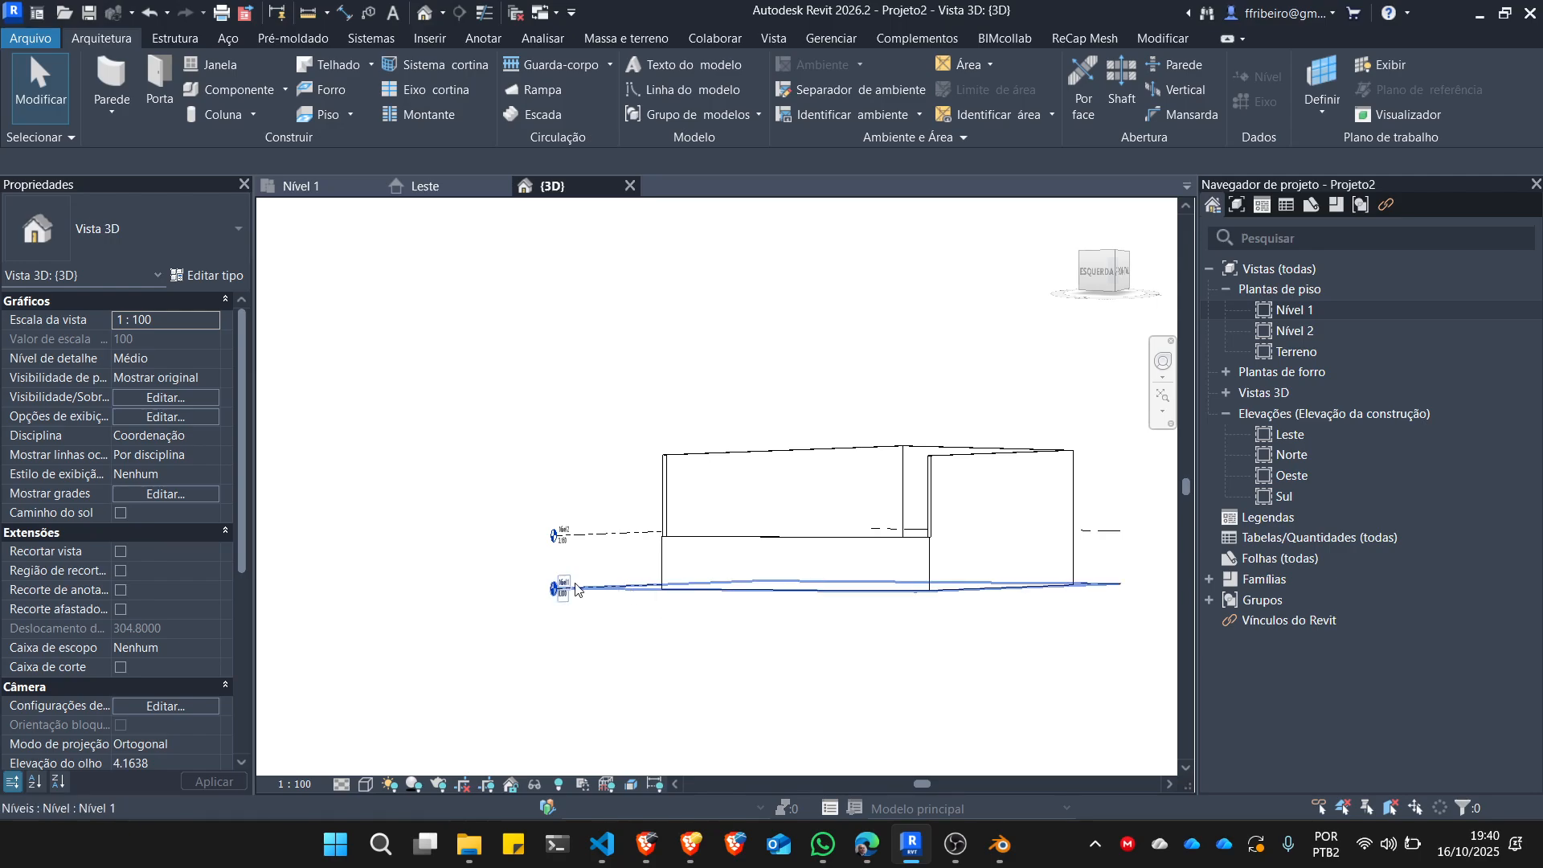
pyautogui.scroll(6, 569, 580)
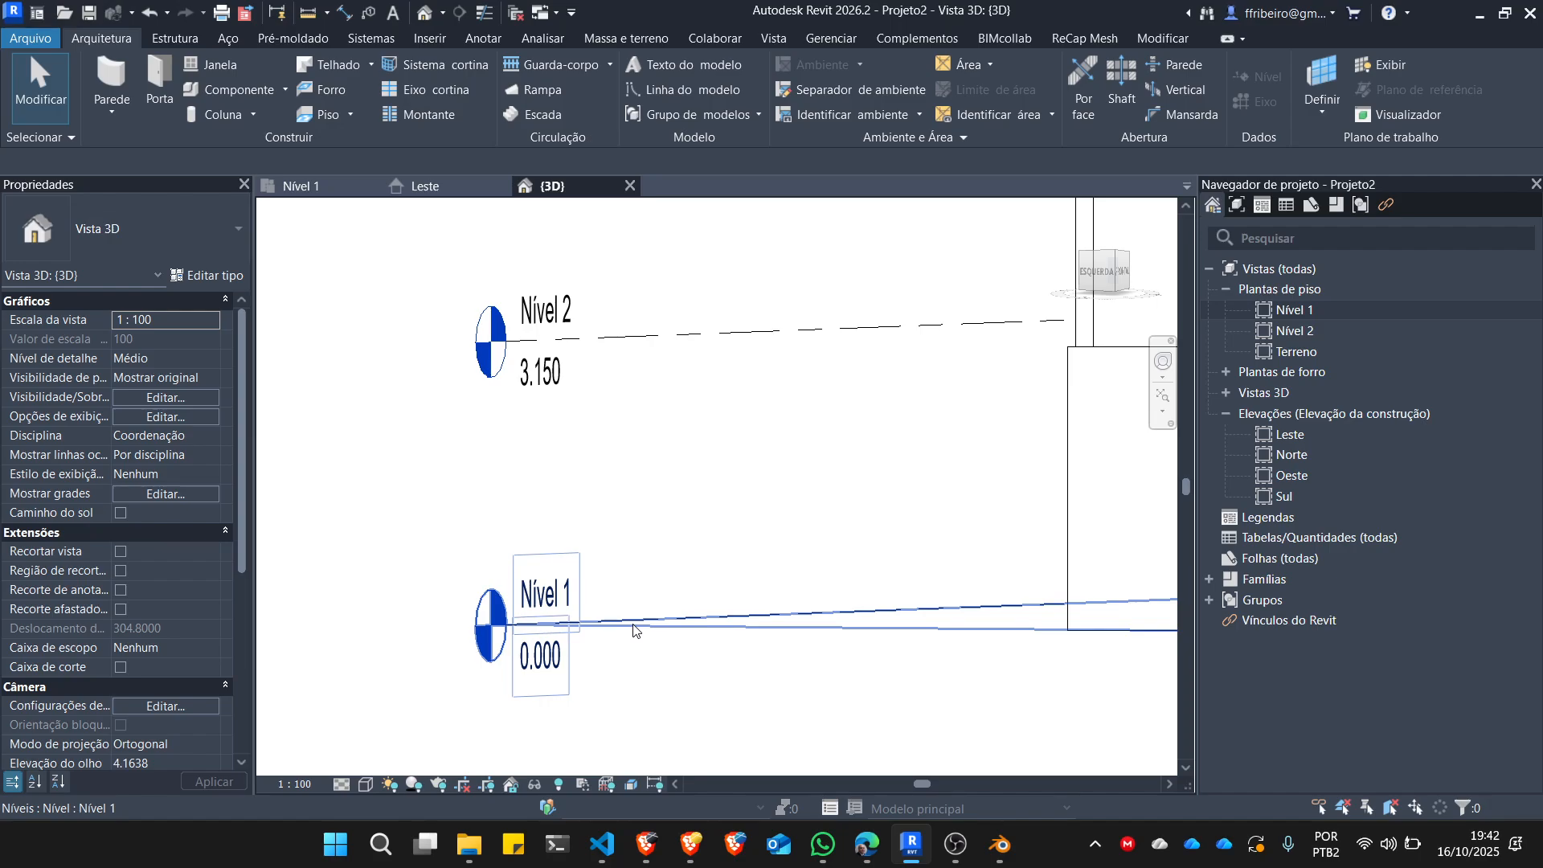
pyautogui.press('Escape')
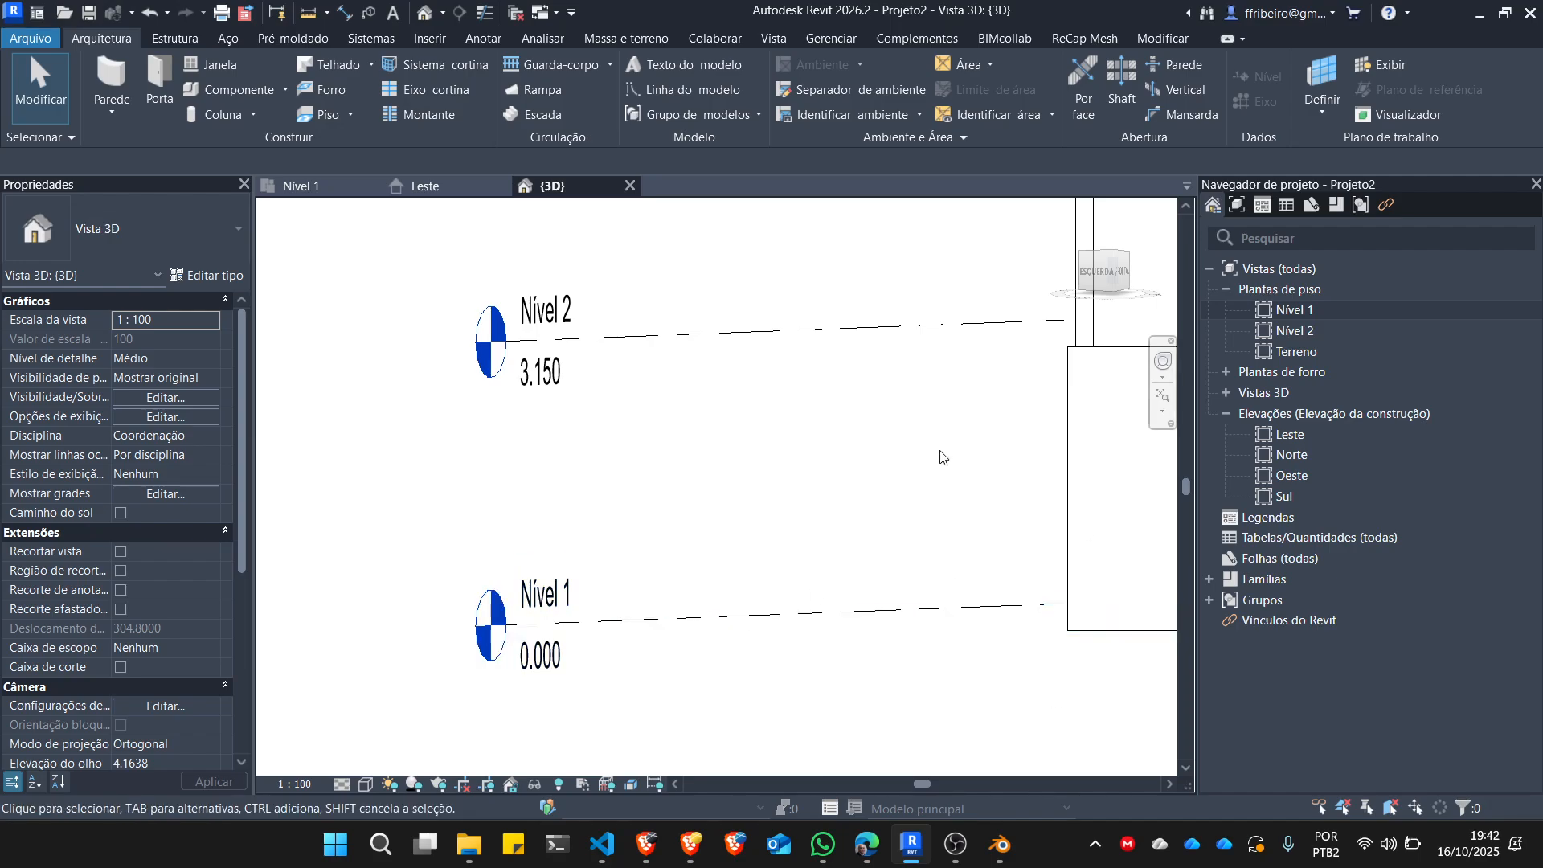
# Delete all four walls from the Nível 1 floor plan.
pyautogui.click(301, 185)
pyautogui.moveTo(580, 406); pyautogui.dragTo(924, 621)
pyautogui.press('Delete')
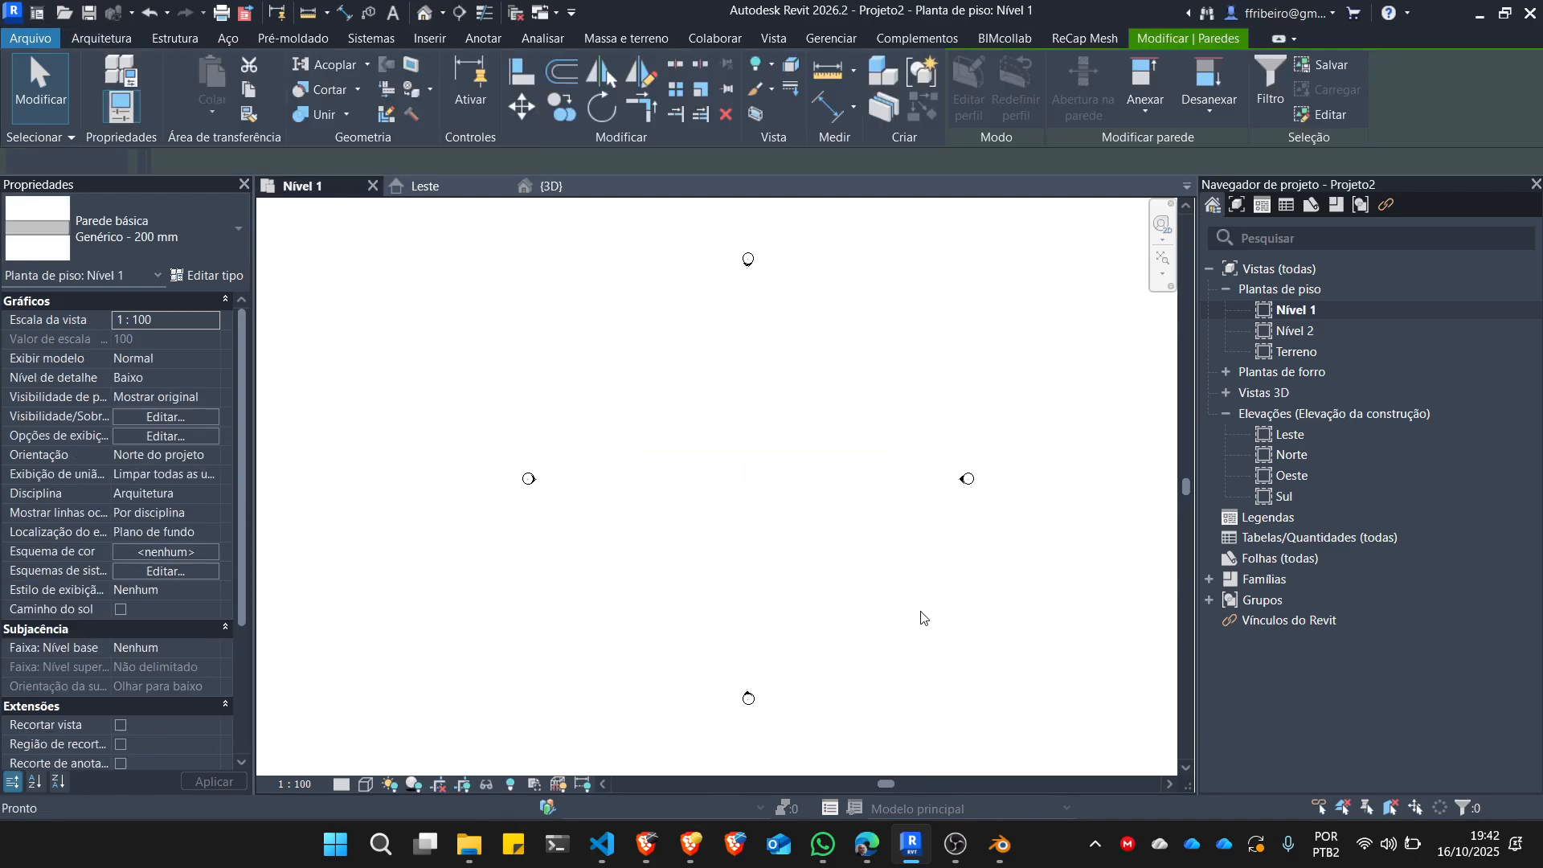
pyautogui.scroll(-2, 554, 342)
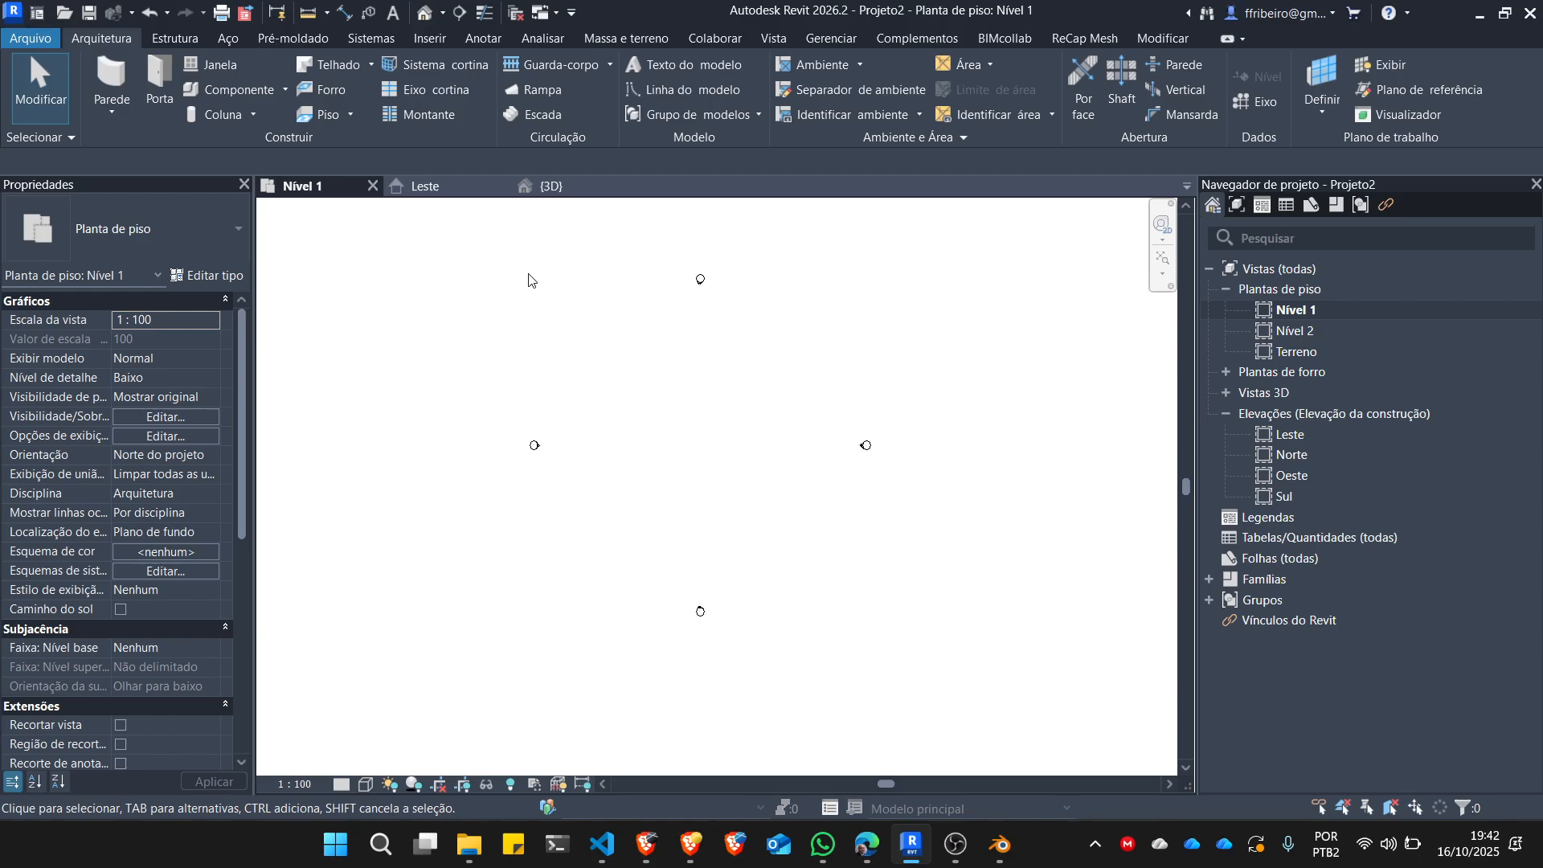
# Examine the levels in the Leste elevation, view the Nível 1 plan, and return to the Leste elevation.
pyautogui.doubleClick(1299, 431)
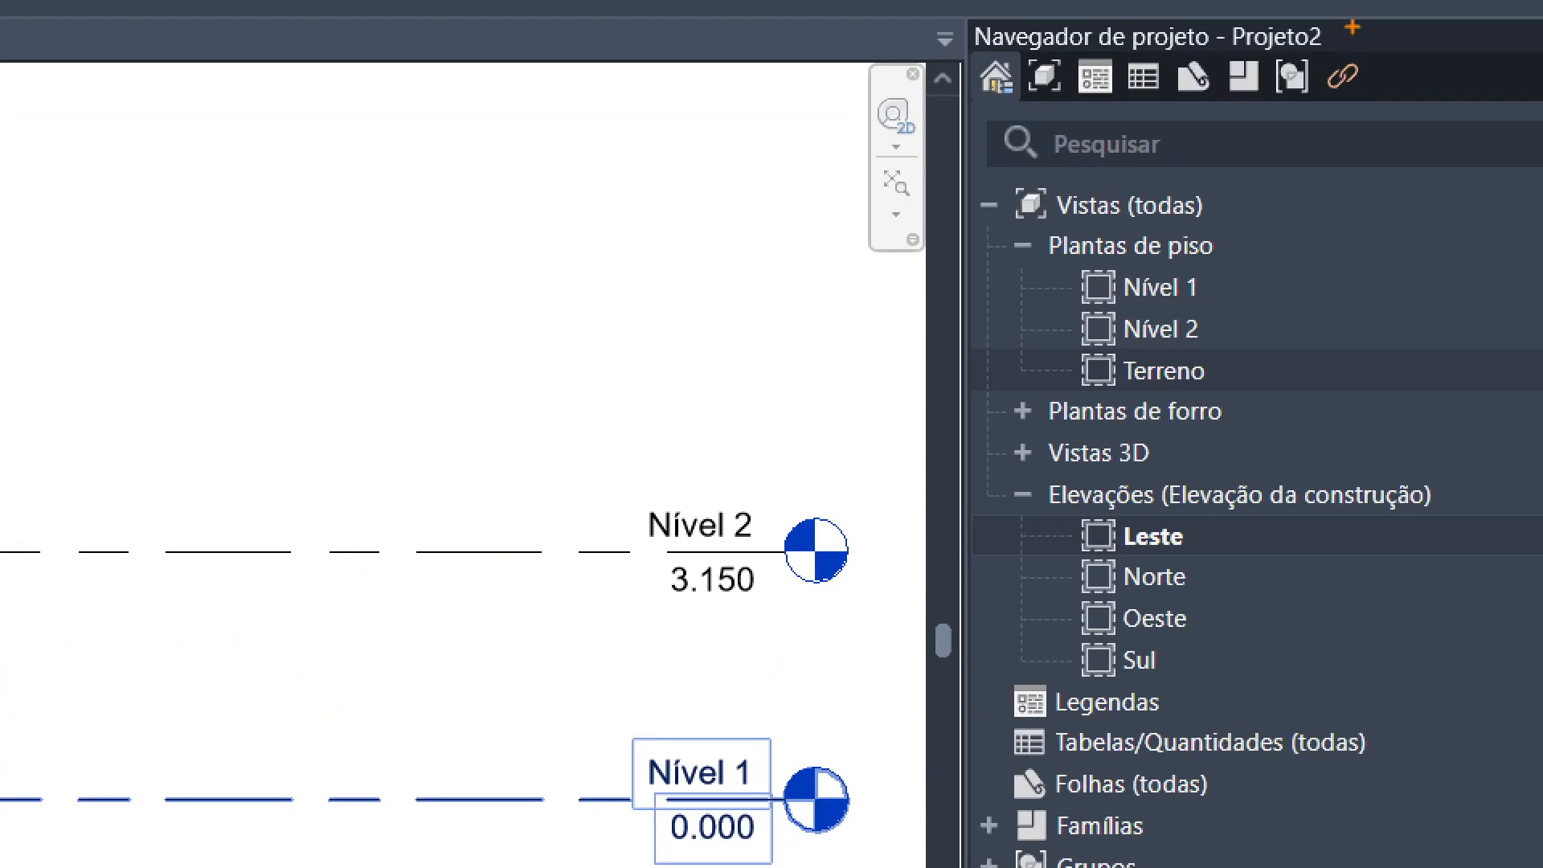
pyautogui.moveTo(1352, 26)
pyautogui.mouseDown()
pyautogui.moveTo(979, 8)
pyautogui.moveTo(1288, 81)
pyautogui.moveTo(1353, 37)
pyautogui.mouseUp()
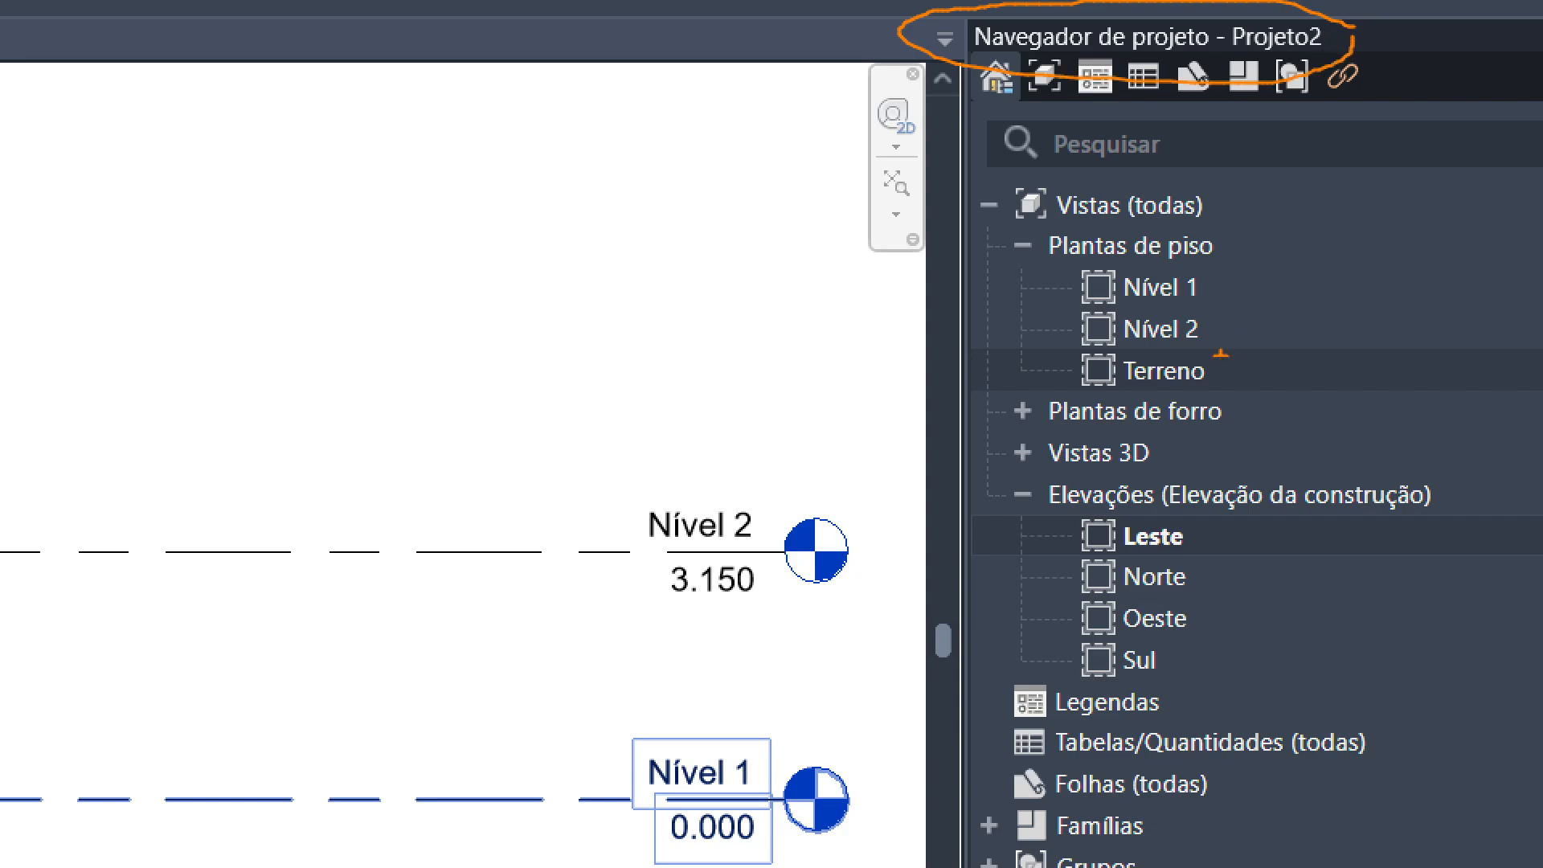
pyautogui.press('Escape')
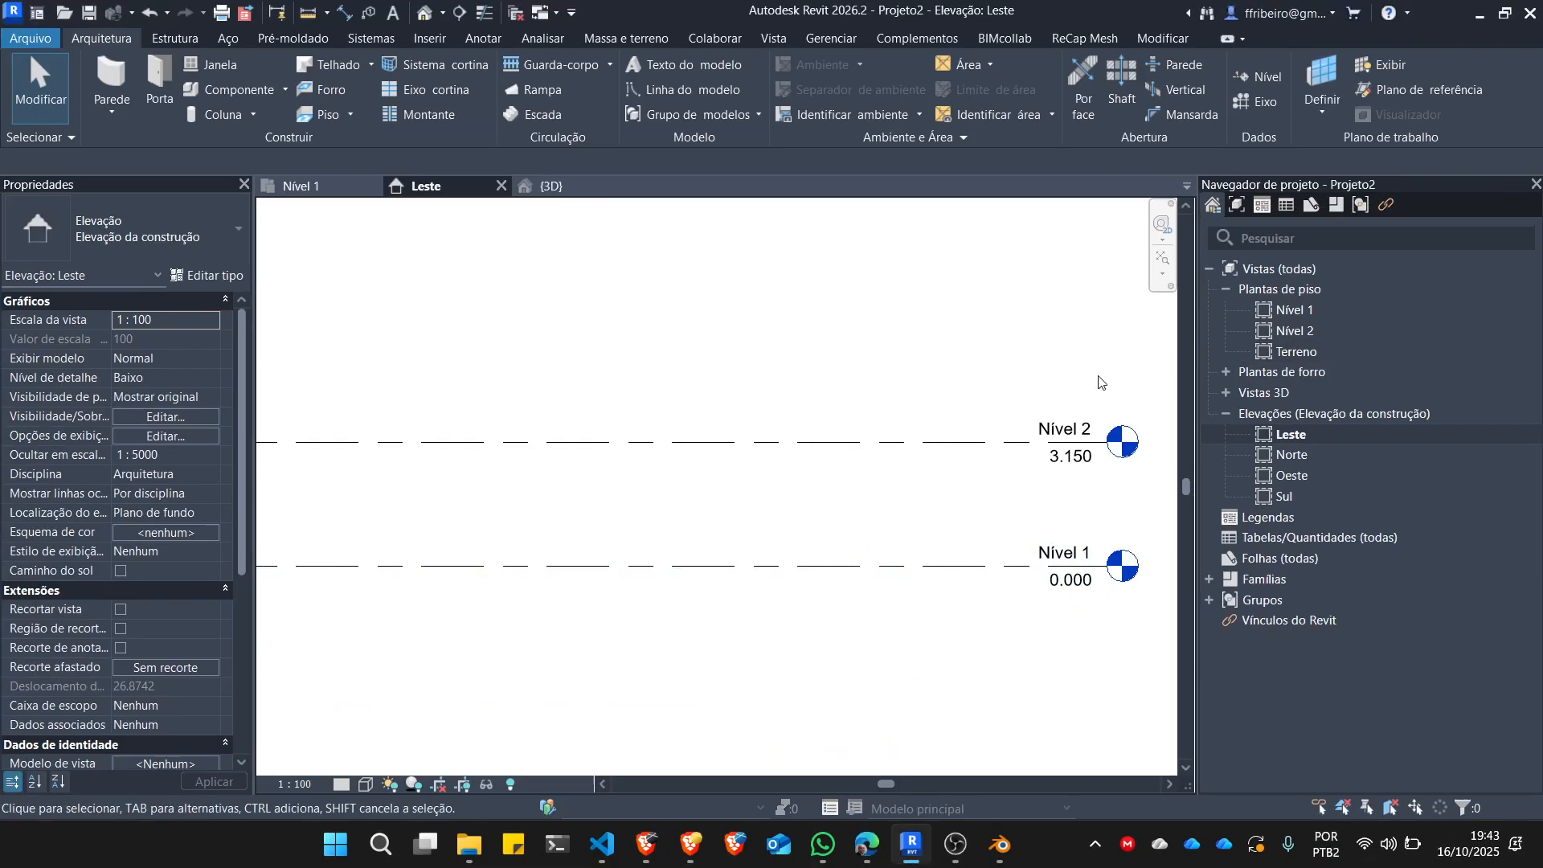
pyautogui.scroll(-5, 988, 402)
pyautogui.scroll(2, 1018, 479)
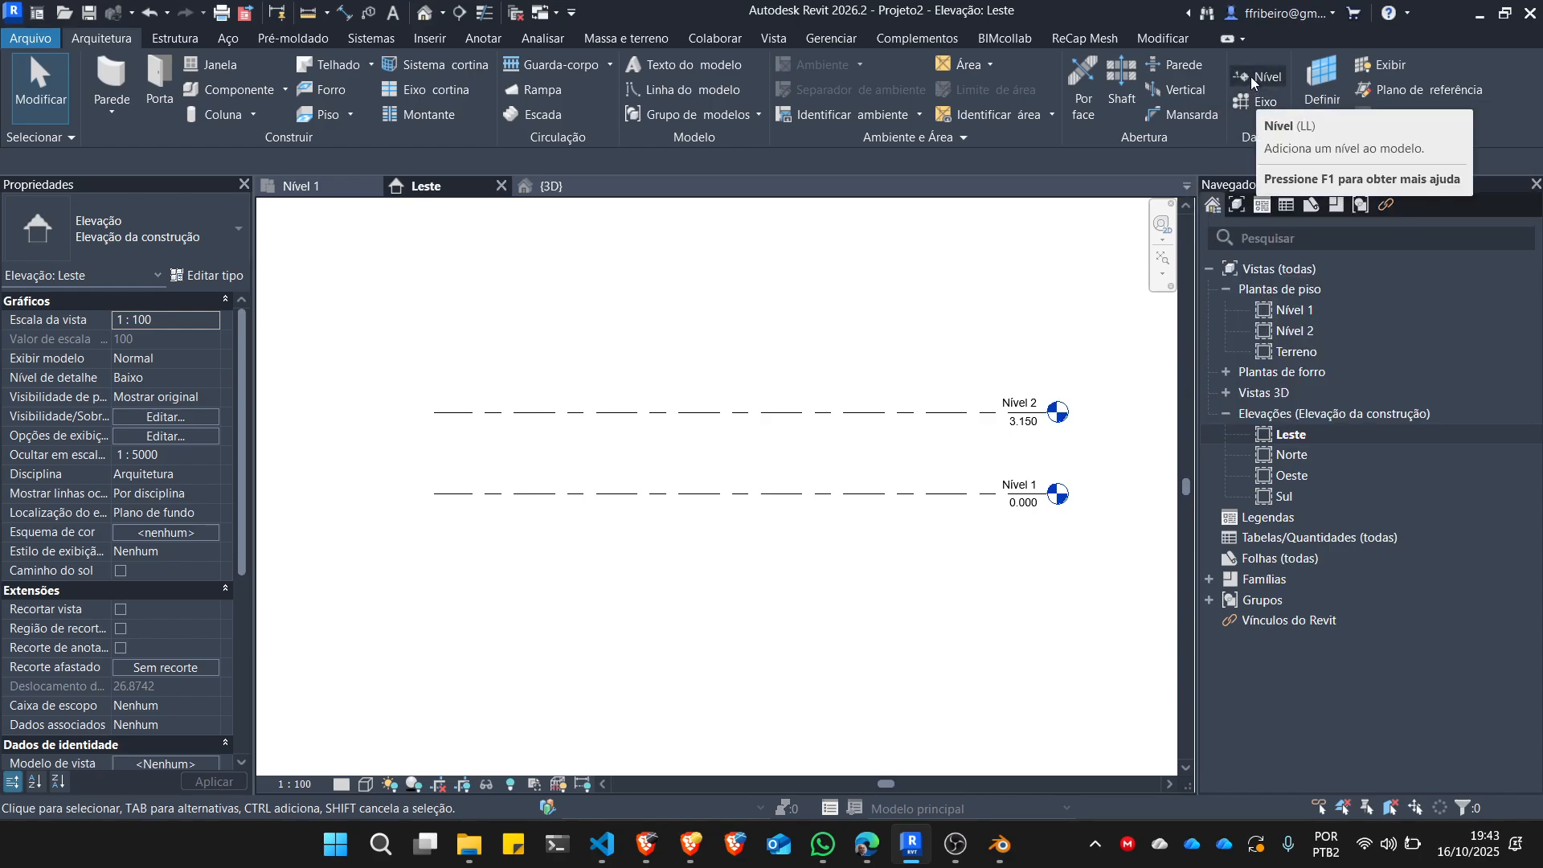
pyautogui.doubleClick(1298, 310)
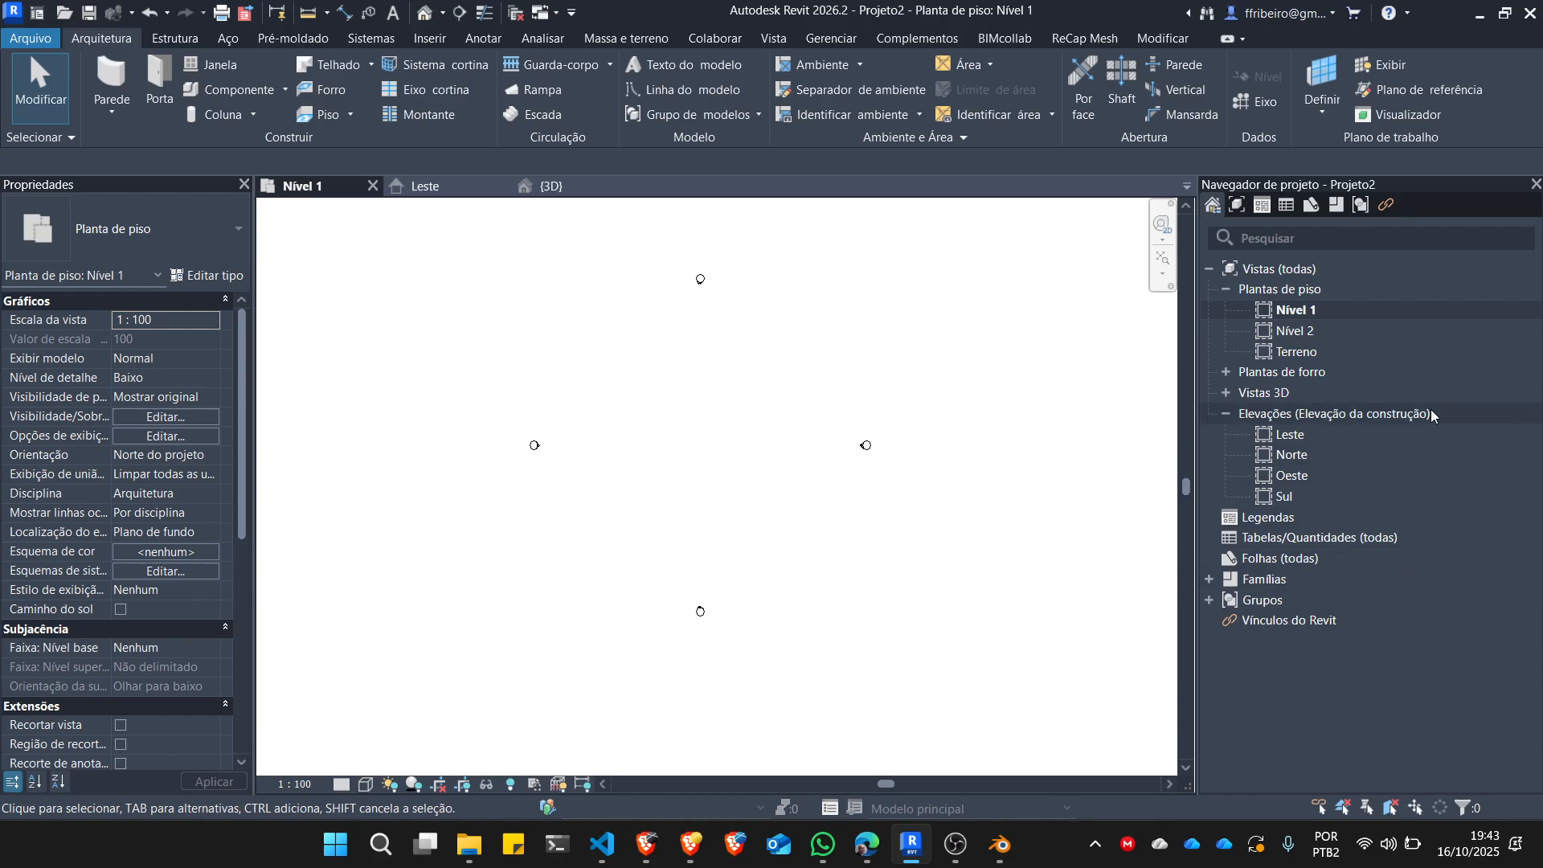
pyautogui.doubleClick(1295, 438)
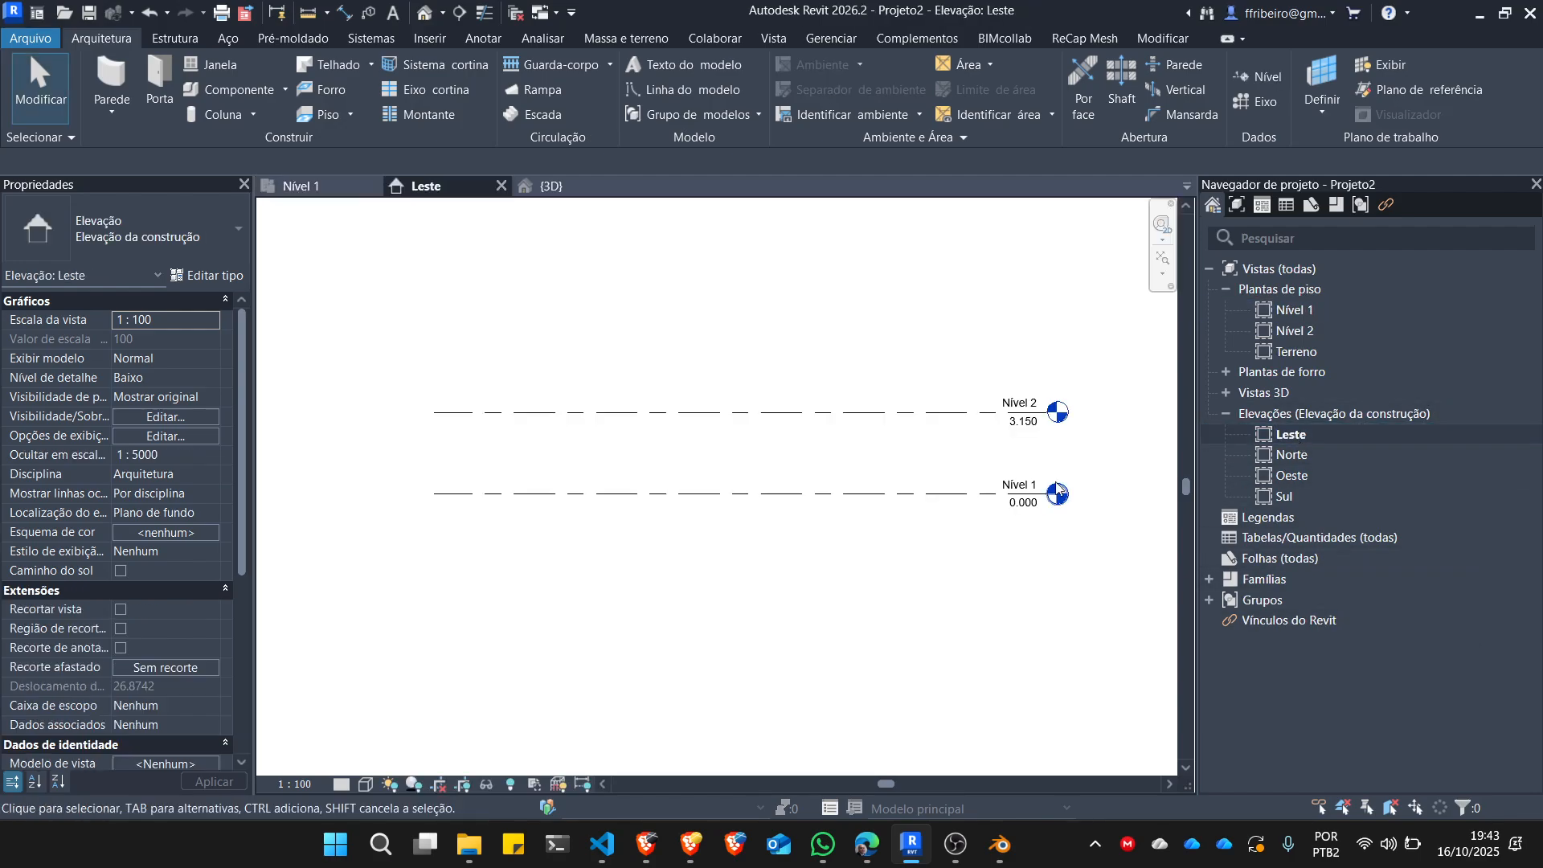
# Draw a new level 3 m below Nível 1 in the Leste elevation, with both ends aligned to the existing levels.
pyautogui.click(1254, 79)
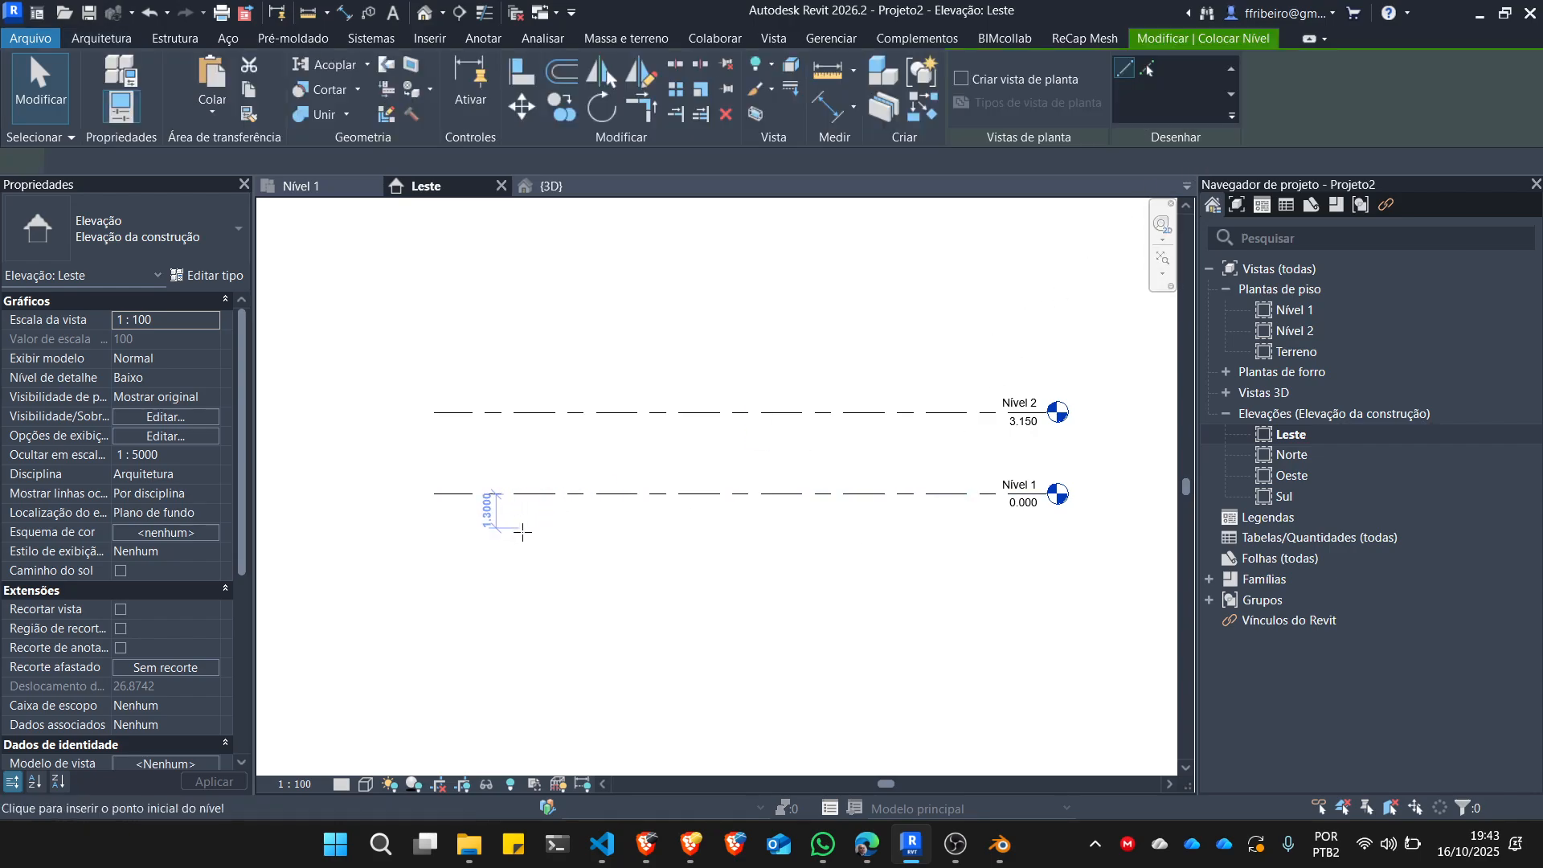
pyautogui.click(434, 573)
pyautogui.click(1068, 573)
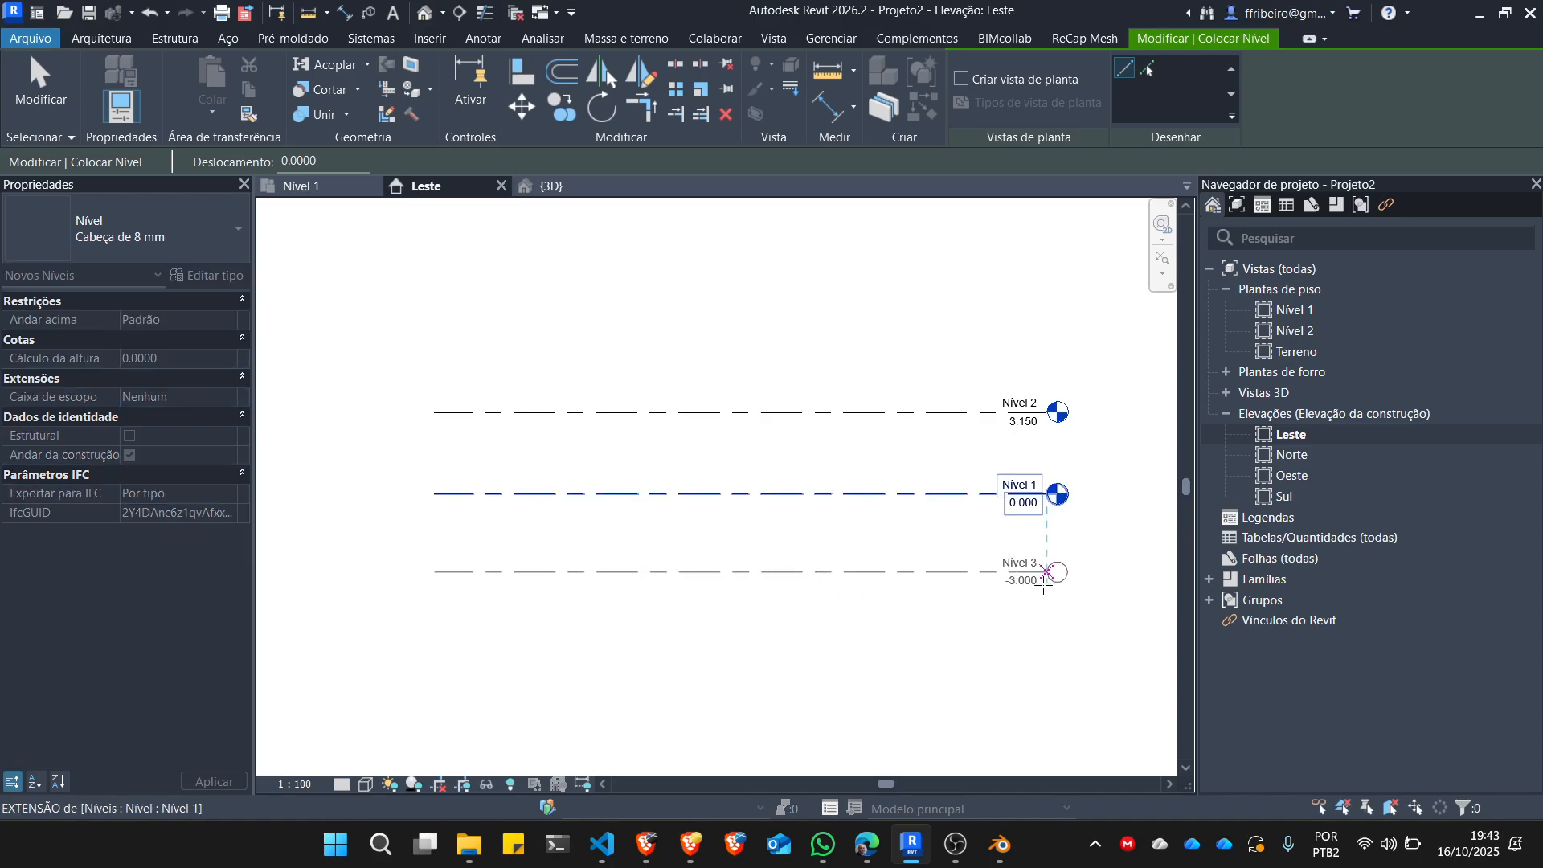
pyautogui.press('Escape')
pyautogui.press('Escape')
# Set the elevation of Nível 3 to -5 m in the Leste elevation.
pyautogui.scroll(5, 1020, 575)
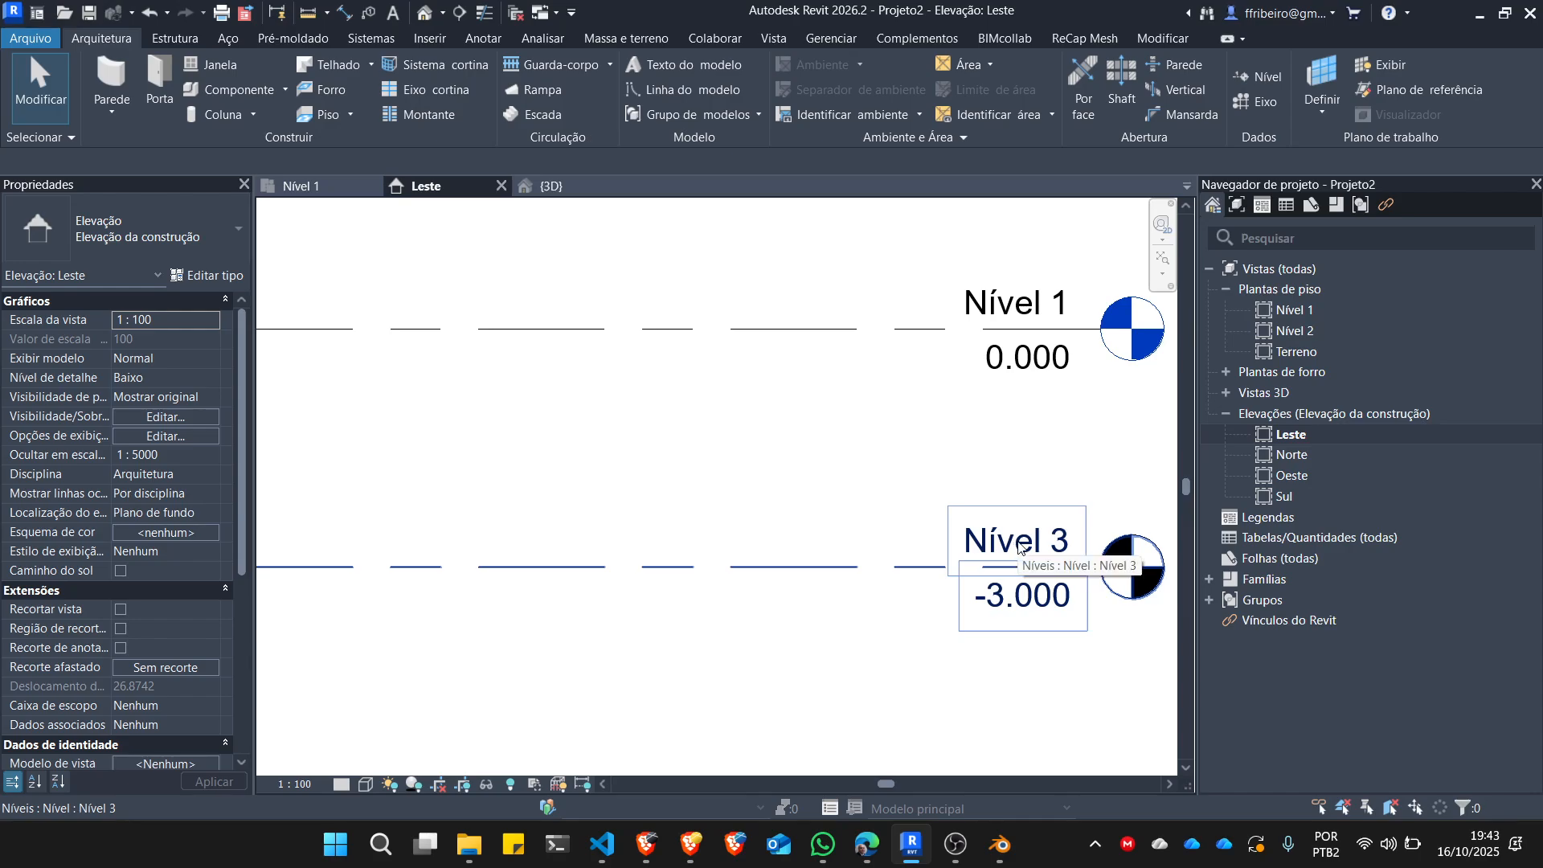
pyautogui.click(1017, 548)
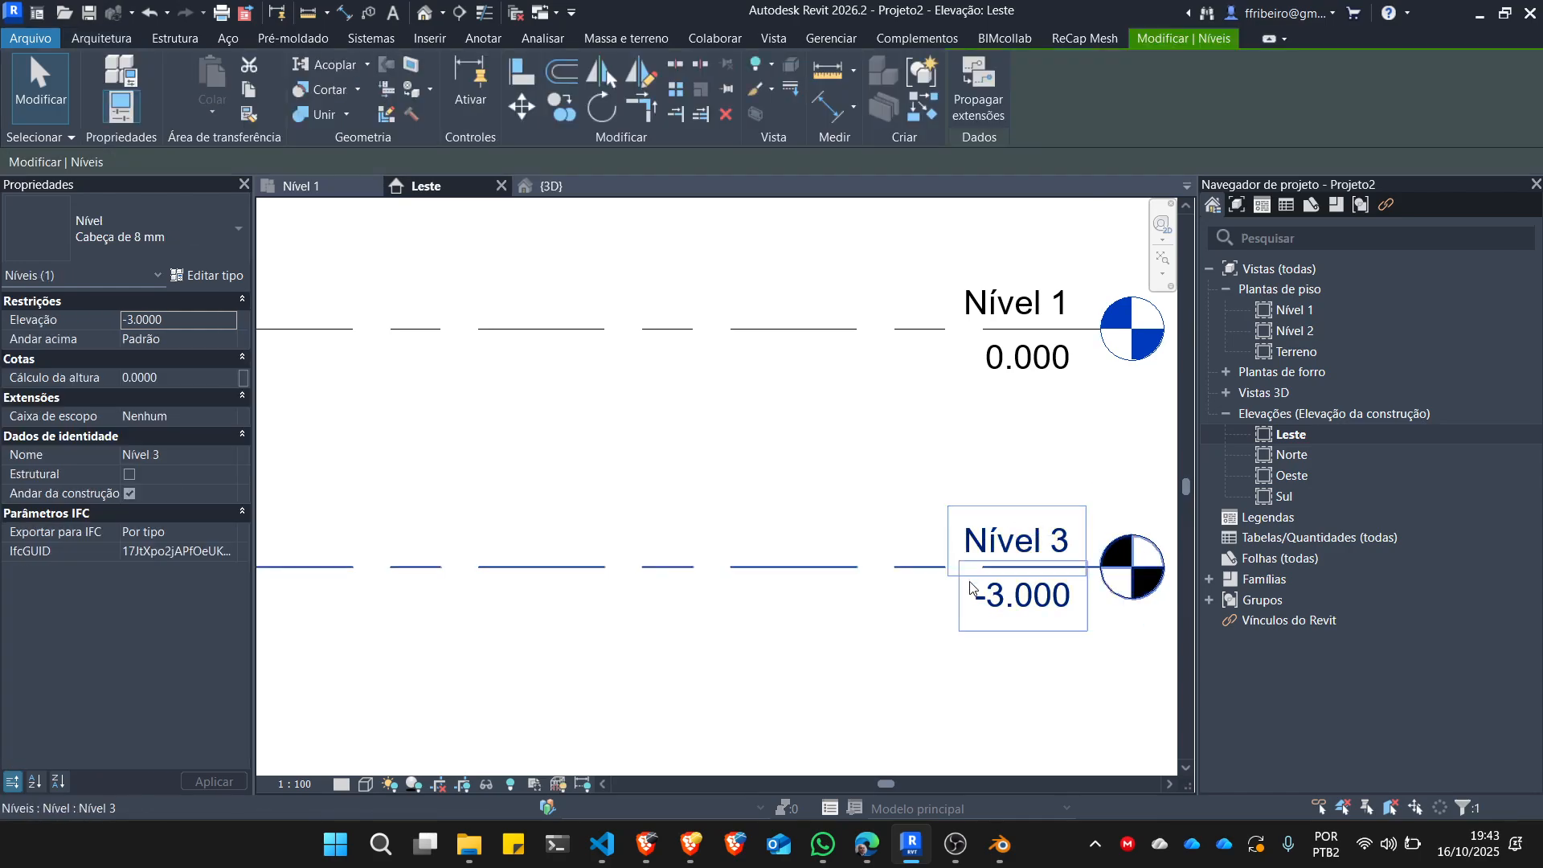
pyautogui.press('Escape')
pyautogui.scroll(-2, 997, 599)
pyautogui.scroll(3, 1017, 607)
pyautogui.doubleClick(1027, 597)
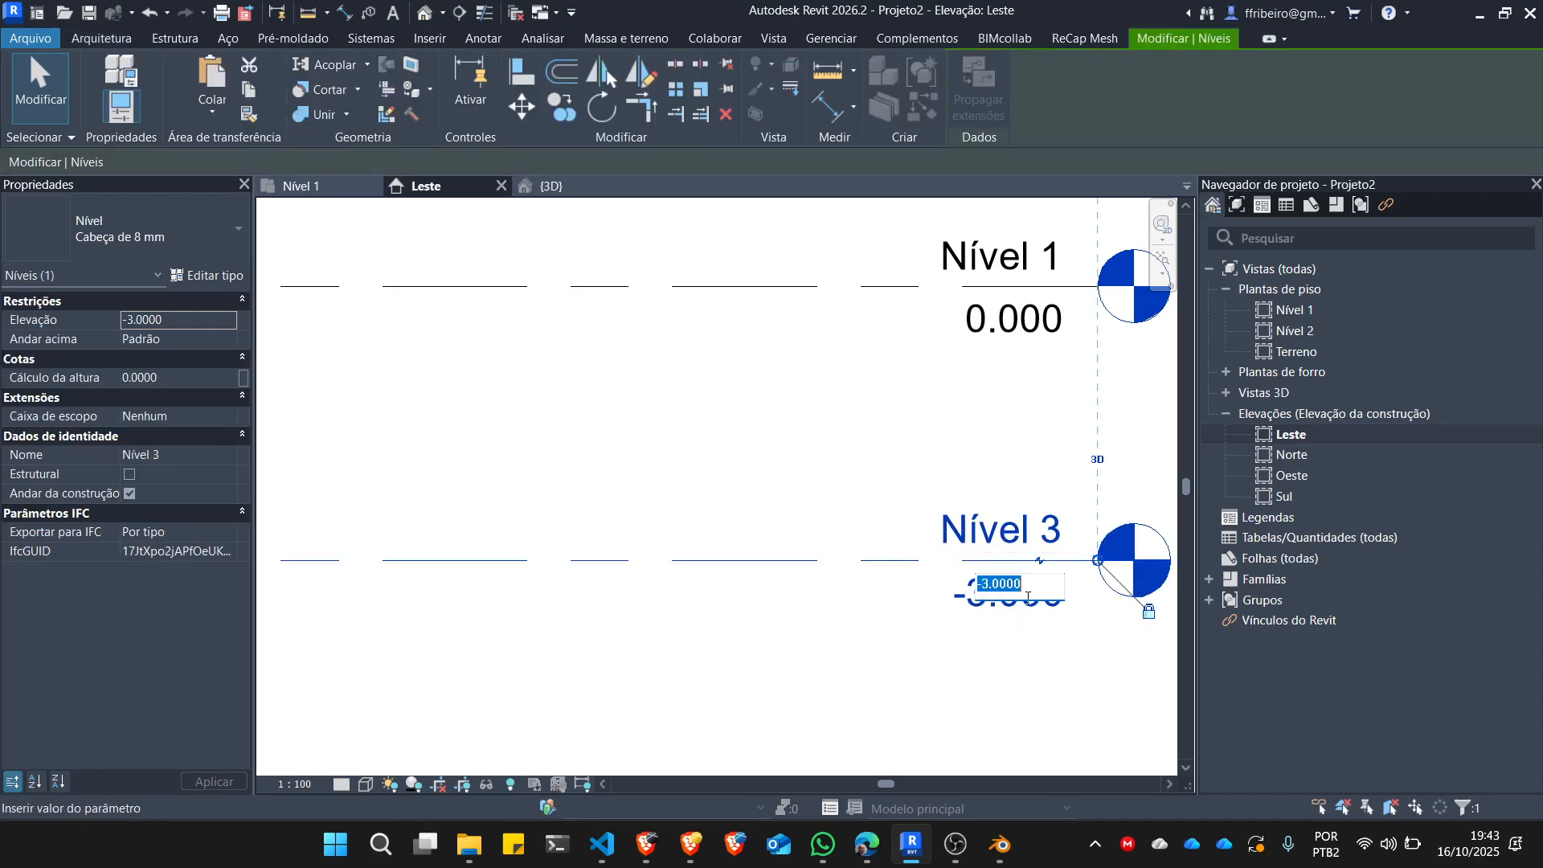
pyautogui.write('-5')
pyautogui.press('Return')
pyautogui.scroll(-3, 913, 510)
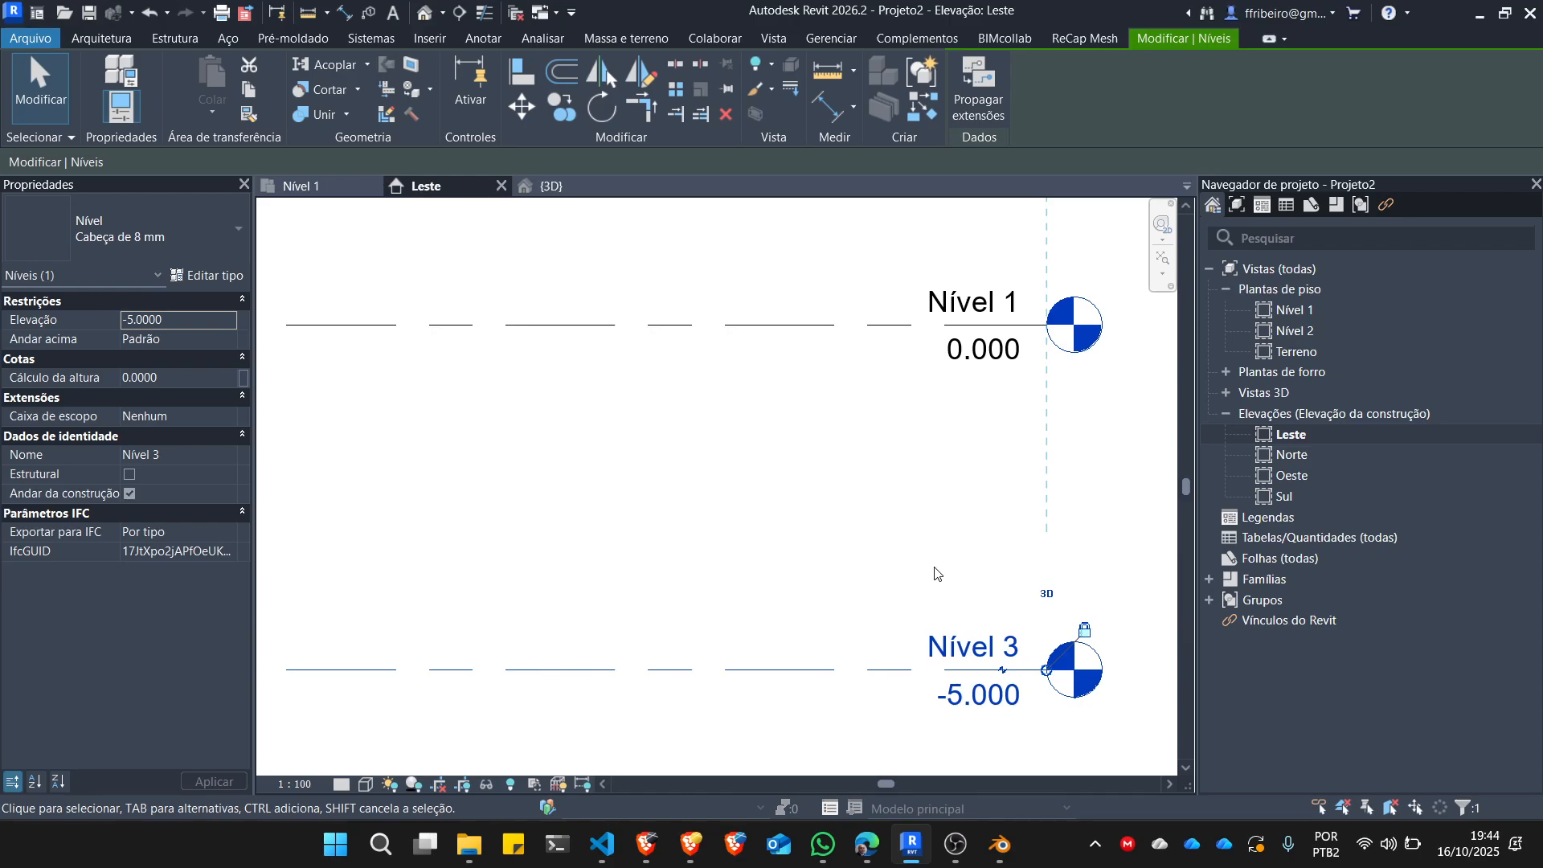
# Rename the level at -5 m as "ref topo" and clear the selection.
pyautogui.click(974, 648)
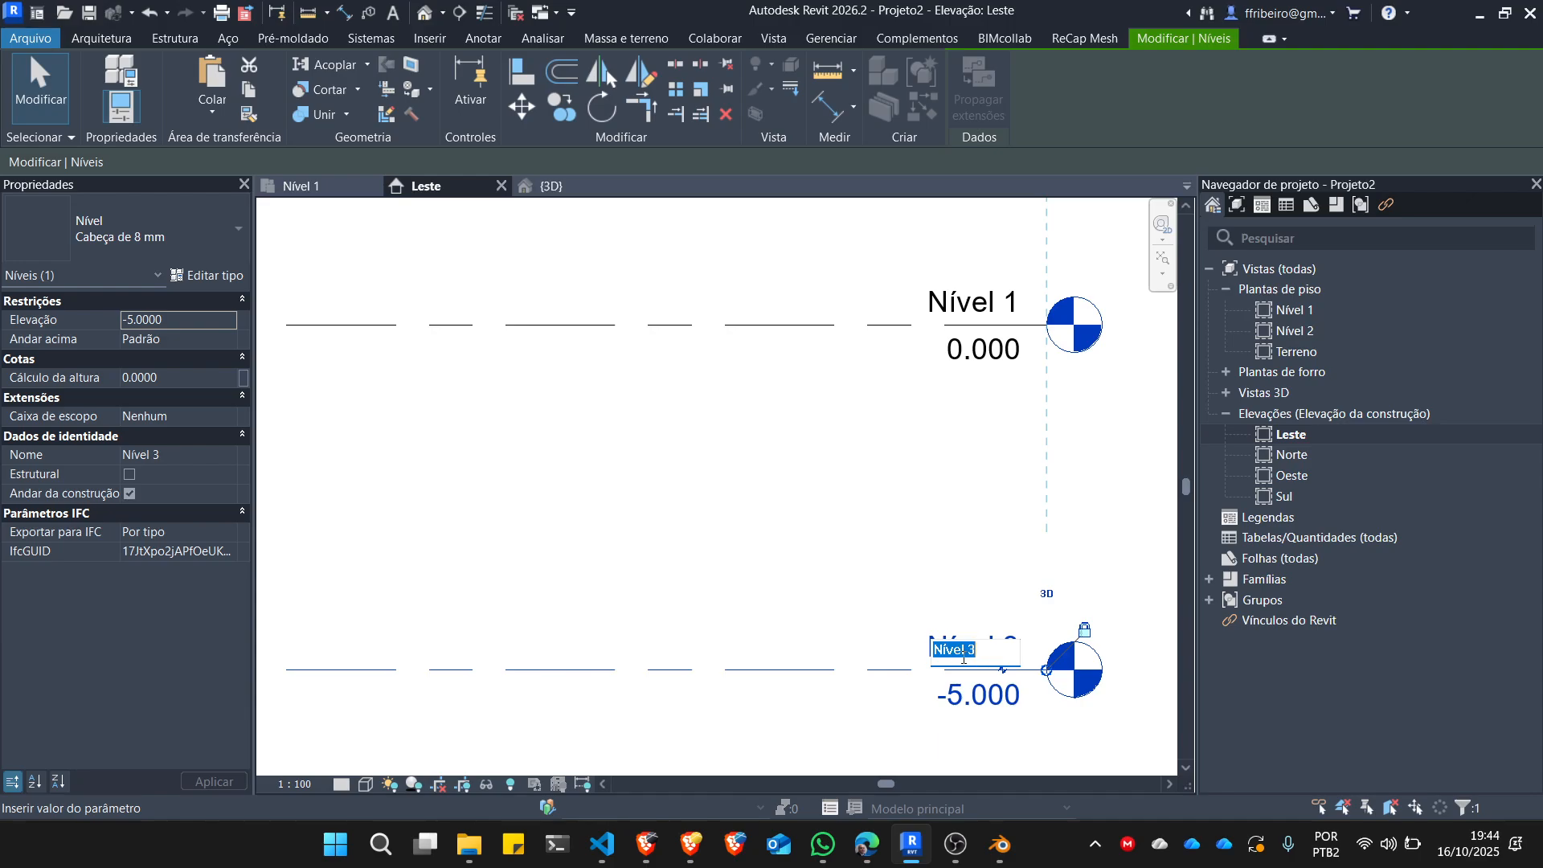
pyautogui.write('ref topo')
pyautogui.press('Return')
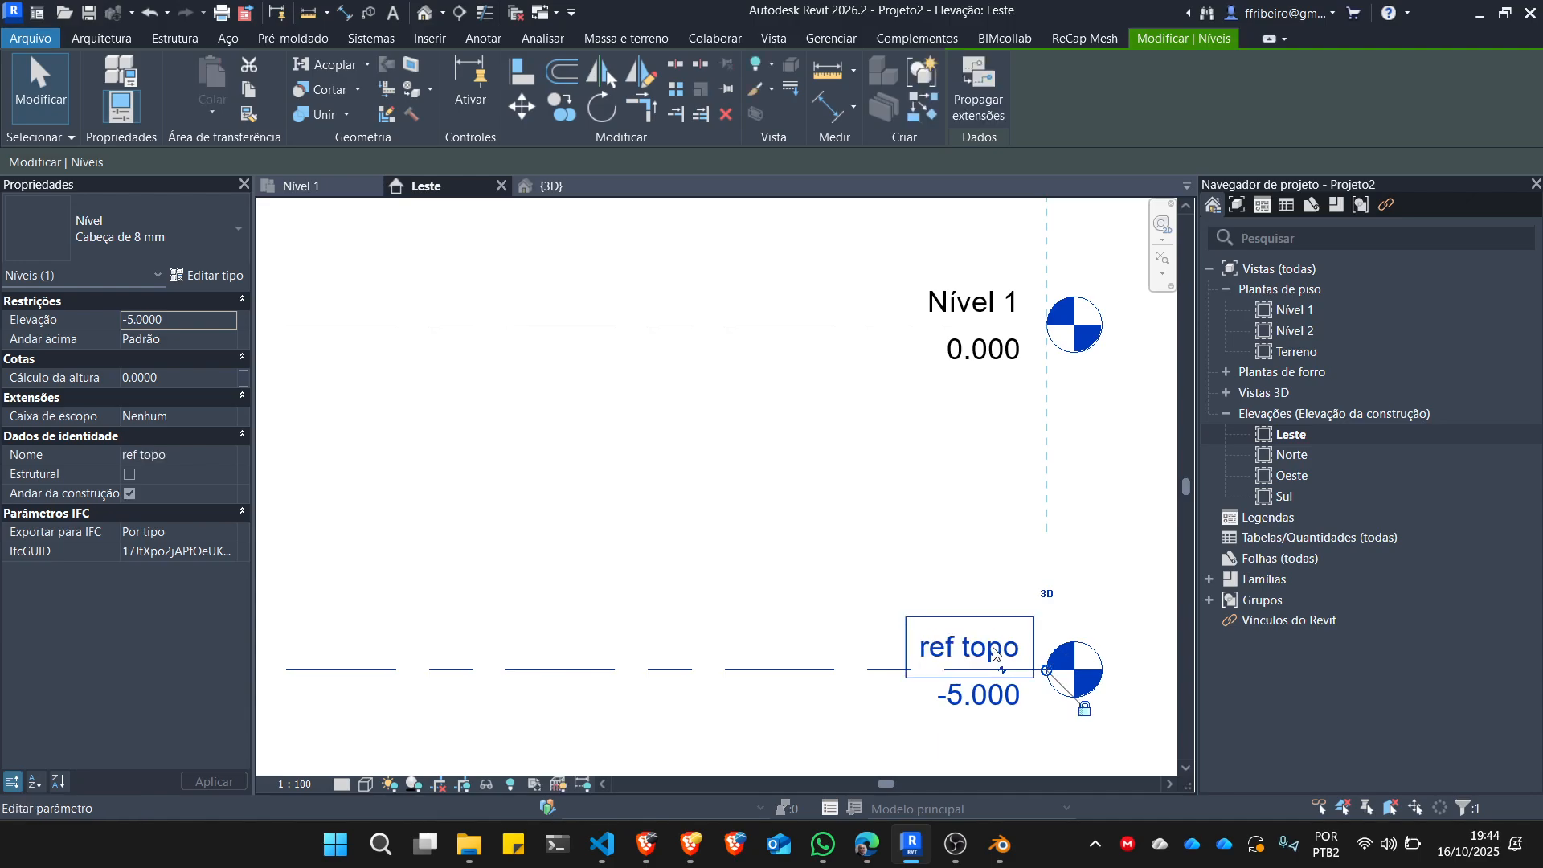
pyautogui.click(894, 580)
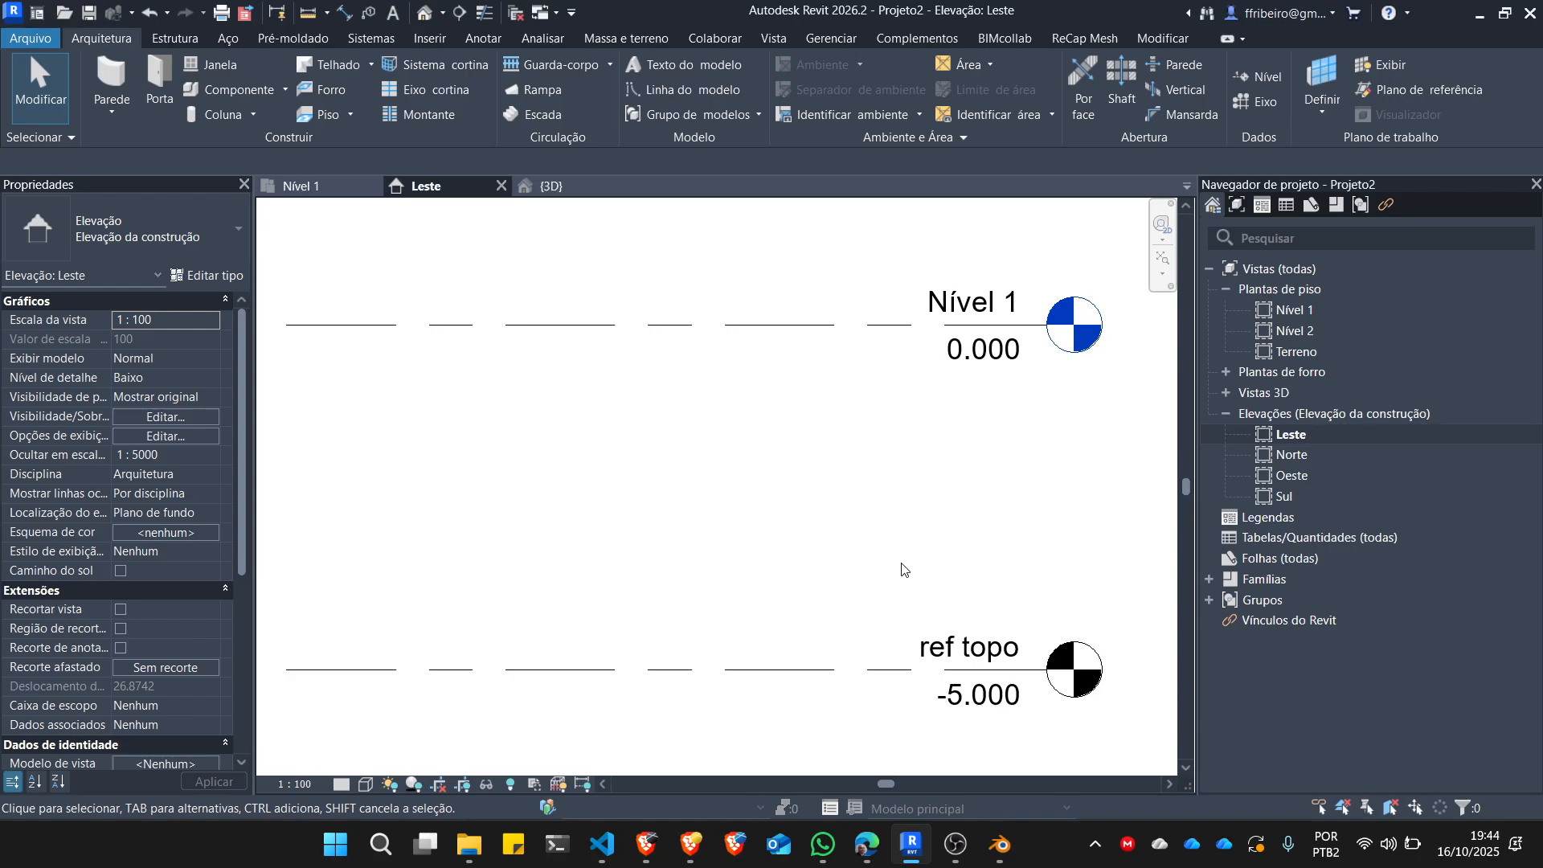
# Open the Terreno floor plan and review it against the Nível 1 and Nível 2 plans.
pyautogui.doubleClick(1291, 350)
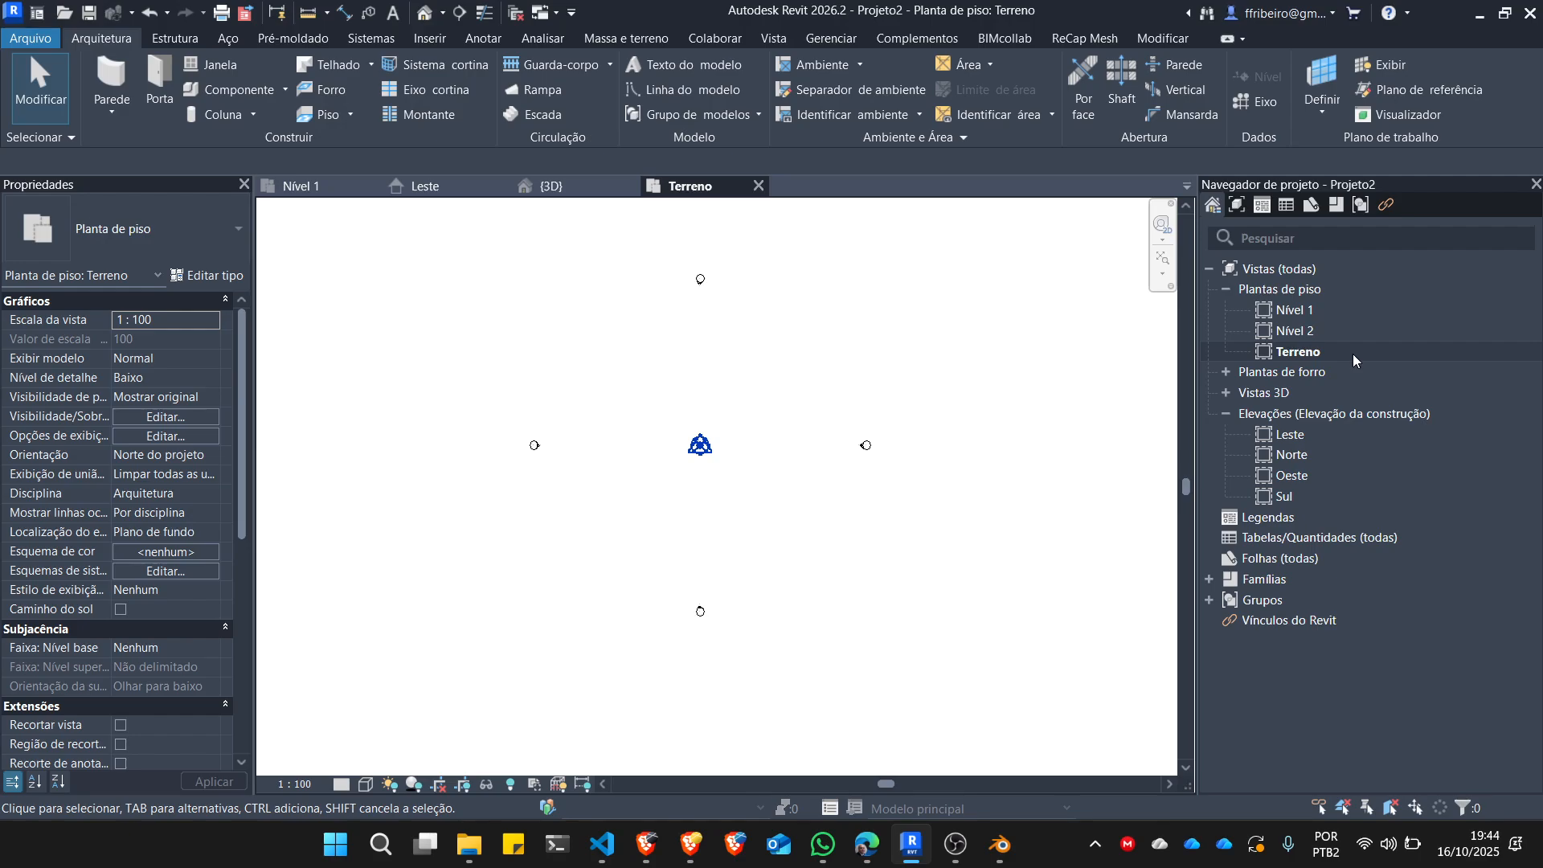
pyautogui.click(1305, 352)
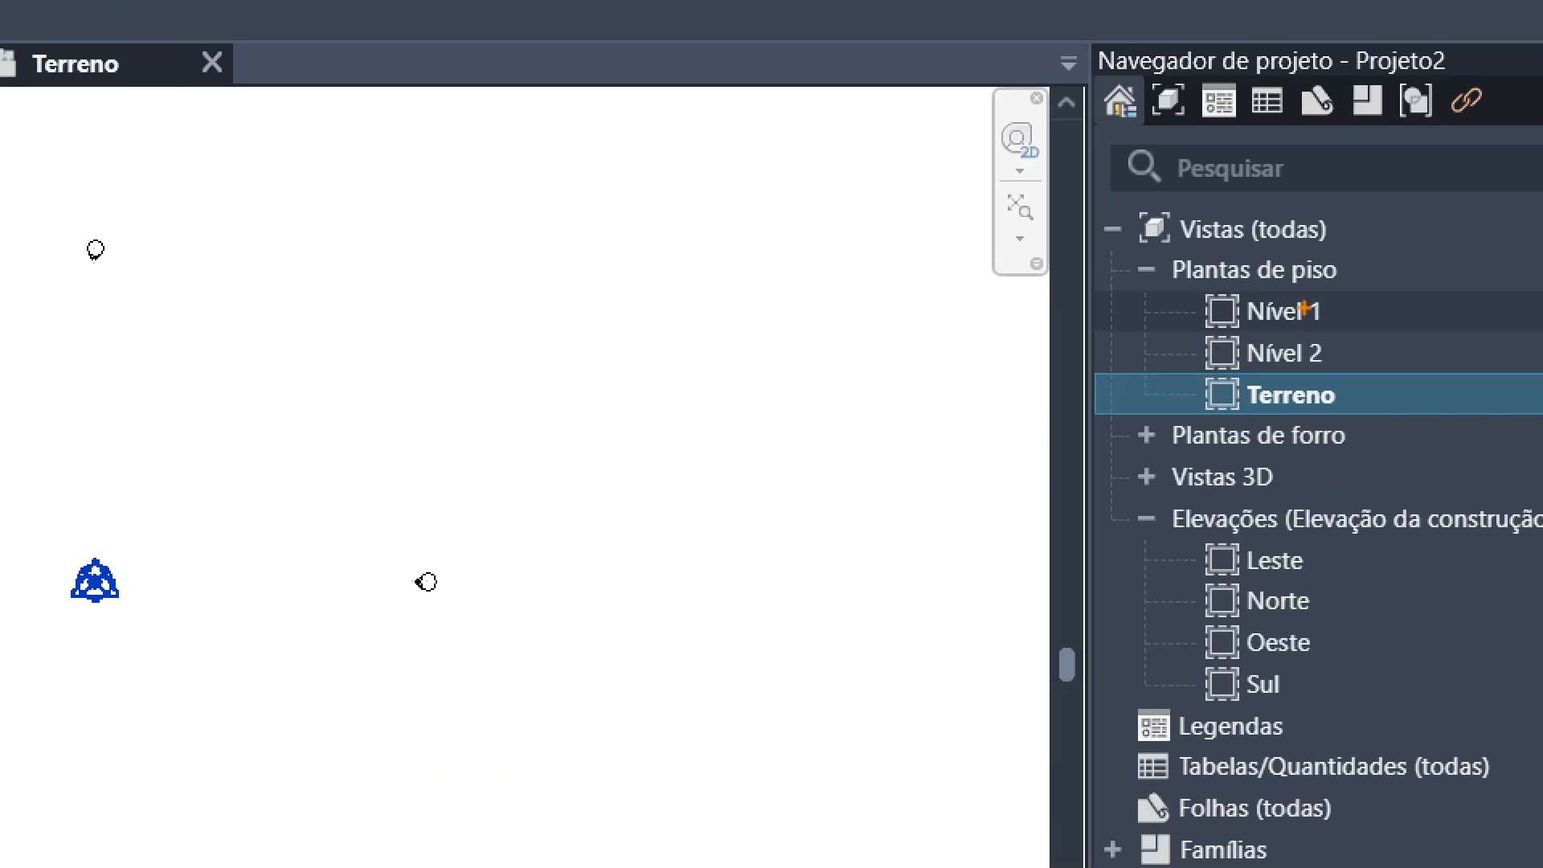
pyautogui.moveTo(1339, 308); pyautogui.dragTo(1392, 304)
pyautogui.moveTo(1343, 354); pyautogui.dragTo(1412, 359)
pyautogui.moveTo(1394, 381)
pyautogui.mouseDown()
pyautogui.moveTo(1375, 403)
pyautogui.moveTo(1393, 426)
pyautogui.moveTo(1531, 396)
pyautogui.mouseUp()
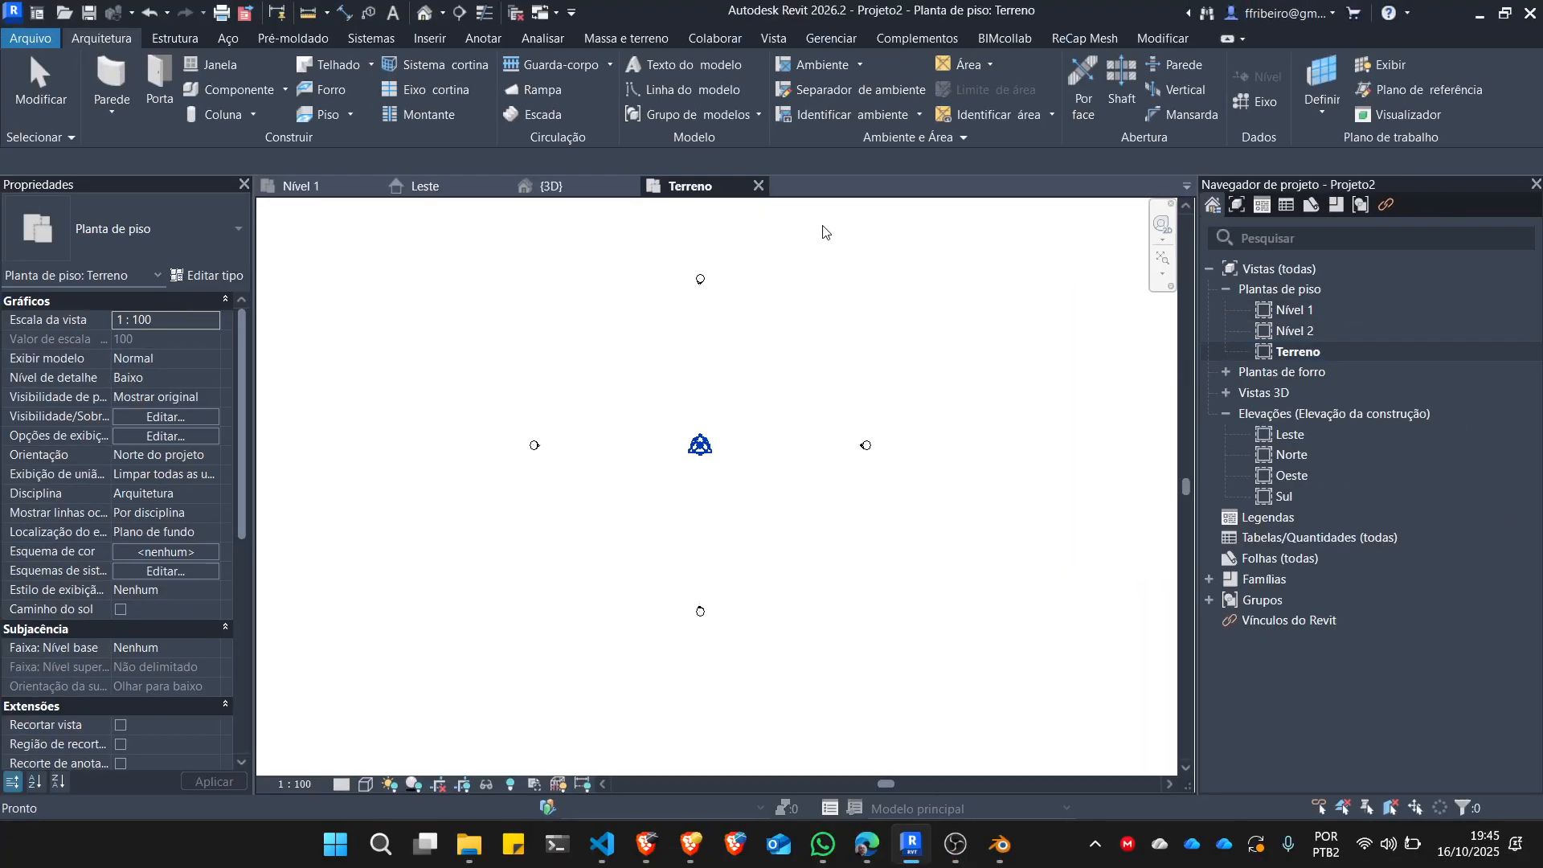
# Move the project base point about 16.4 m east of the survey point in the Terreno plan and inspect the survey point.
pyautogui.scroll(5, 711, 482)
pyautogui.scroll(2, 657, 360)
pyautogui.scroll(-3, 679, 423)
pyautogui.moveTo(687, 427); pyautogui.dragTo(748, 426)
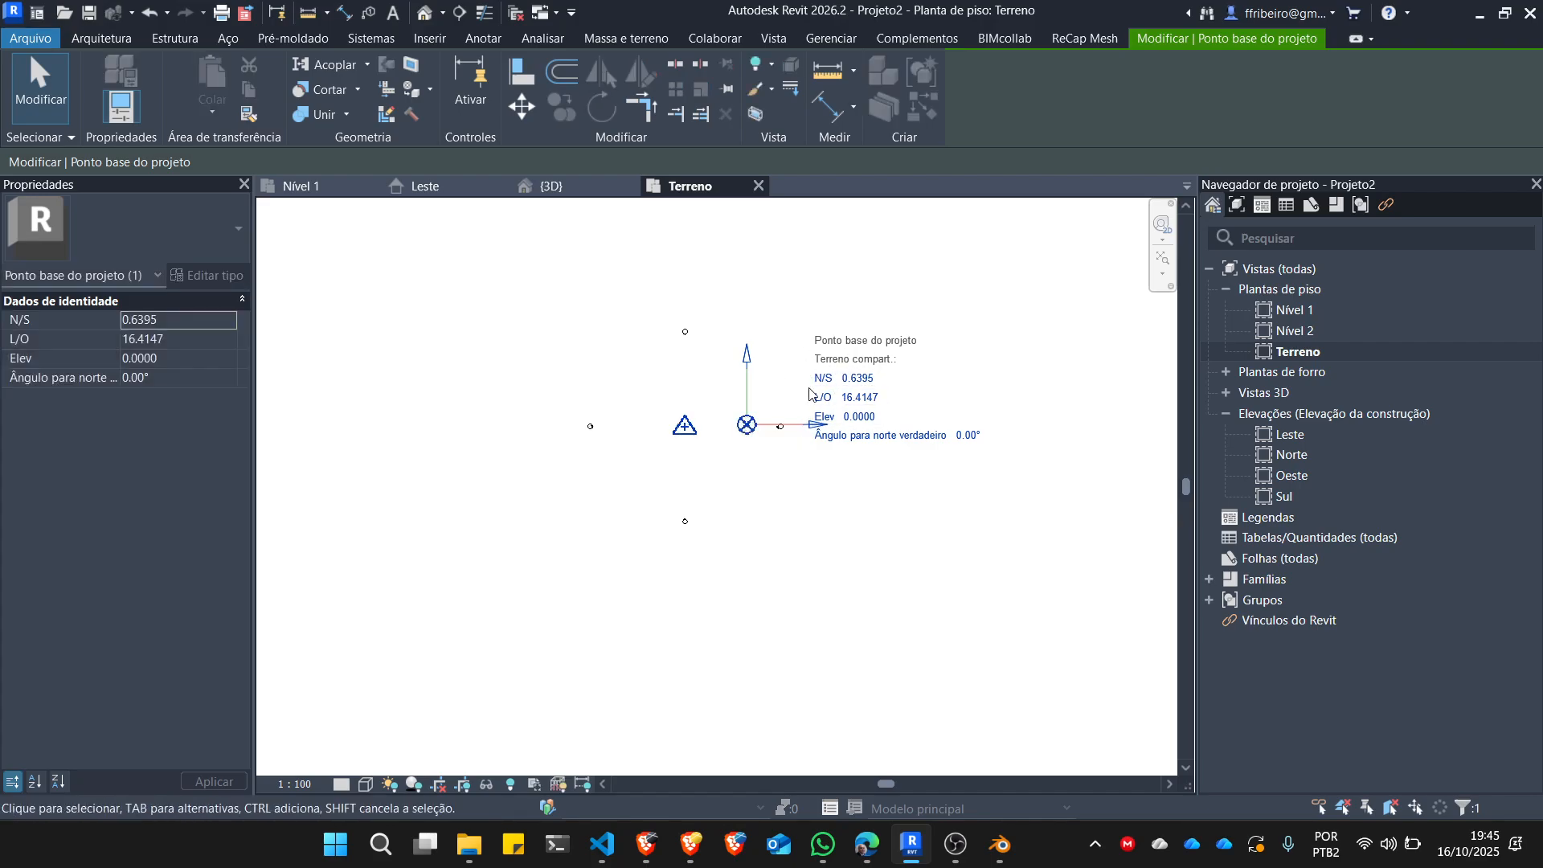
pyautogui.click(688, 426)
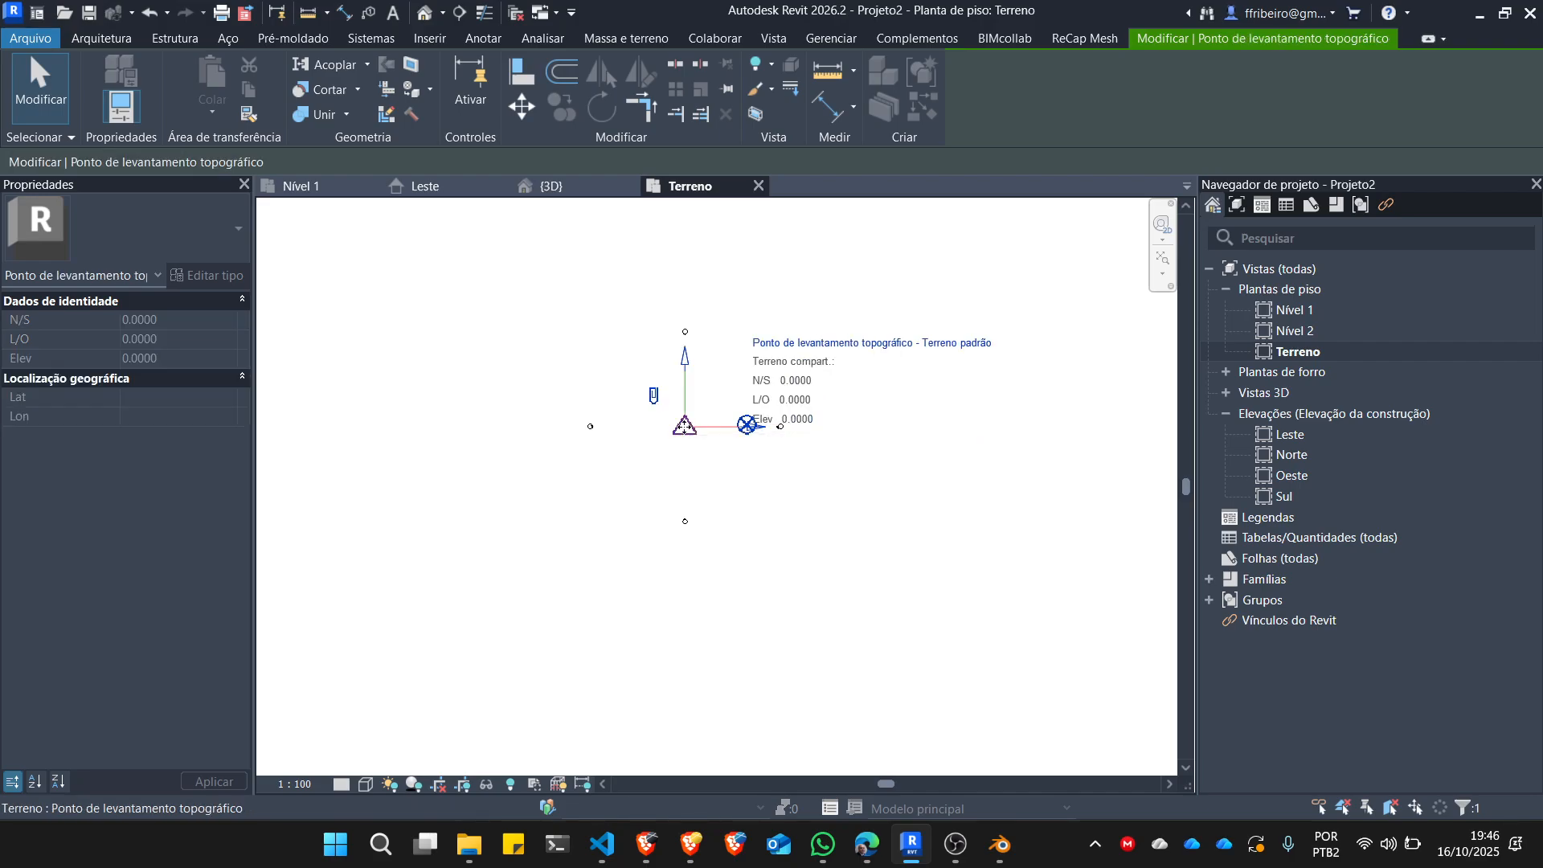
pyautogui.click(895, 384)
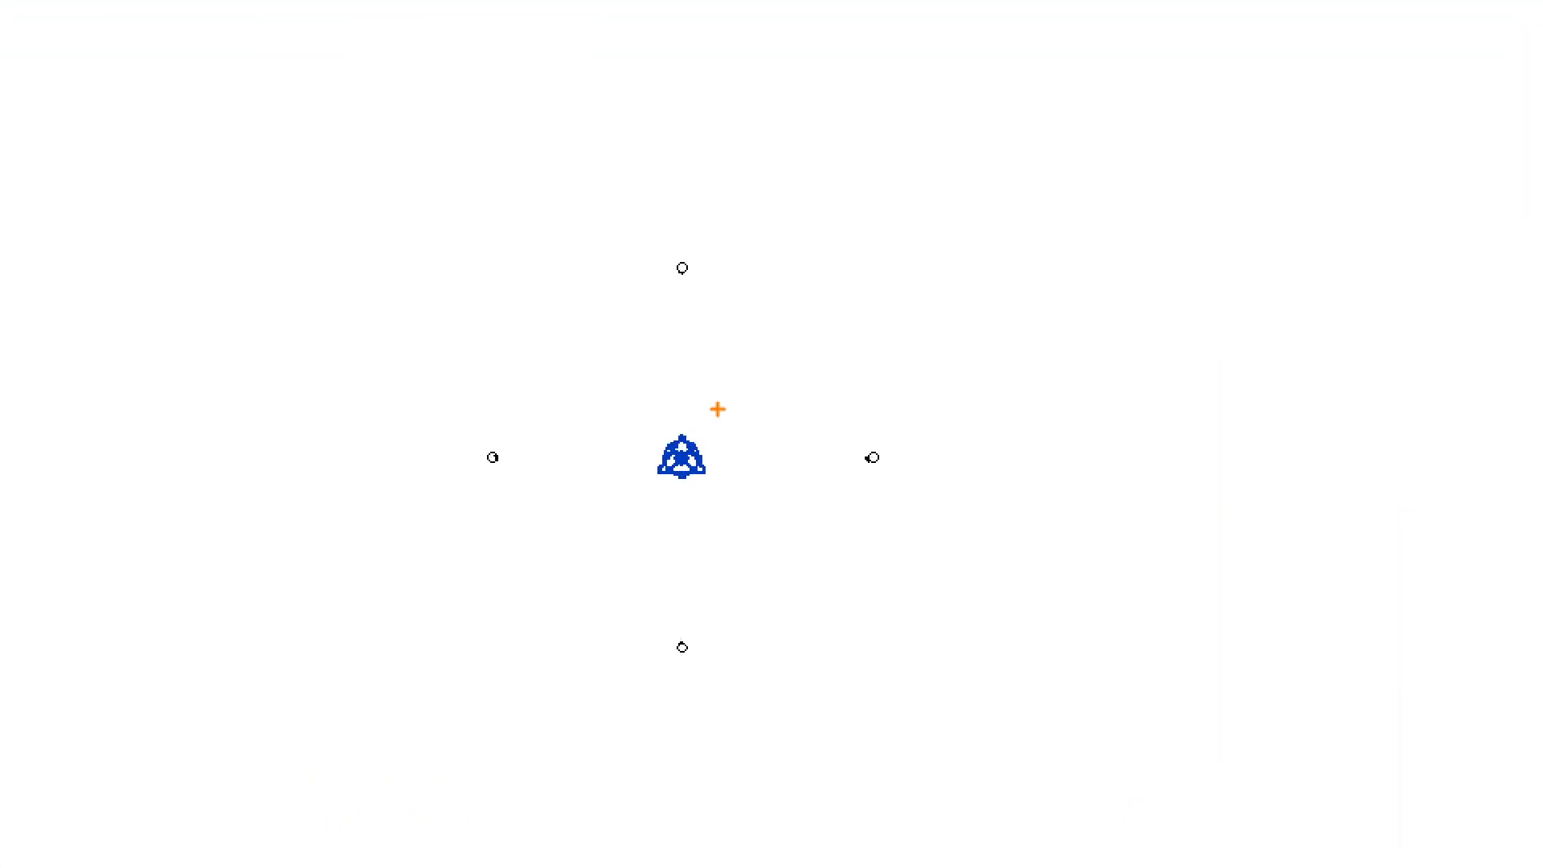
pyautogui.moveTo(702, 400)
pyautogui.mouseDown()
pyautogui.moveTo(640, 418)
pyautogui.moveTo(716, 453)
pyautogui.mouseUp()
pyautogui.moveTo(742, 513)
pyautogui.mouseDown()
pyautogui.moveTo(728, 416)
pyautogui.moveTo(609, 442)
pyautogui.moveTo(719, 518)
pyautogui.moveTo(723, 442)
pyautogui.moveTo(707, 437)
pyautogui.mouseUp()
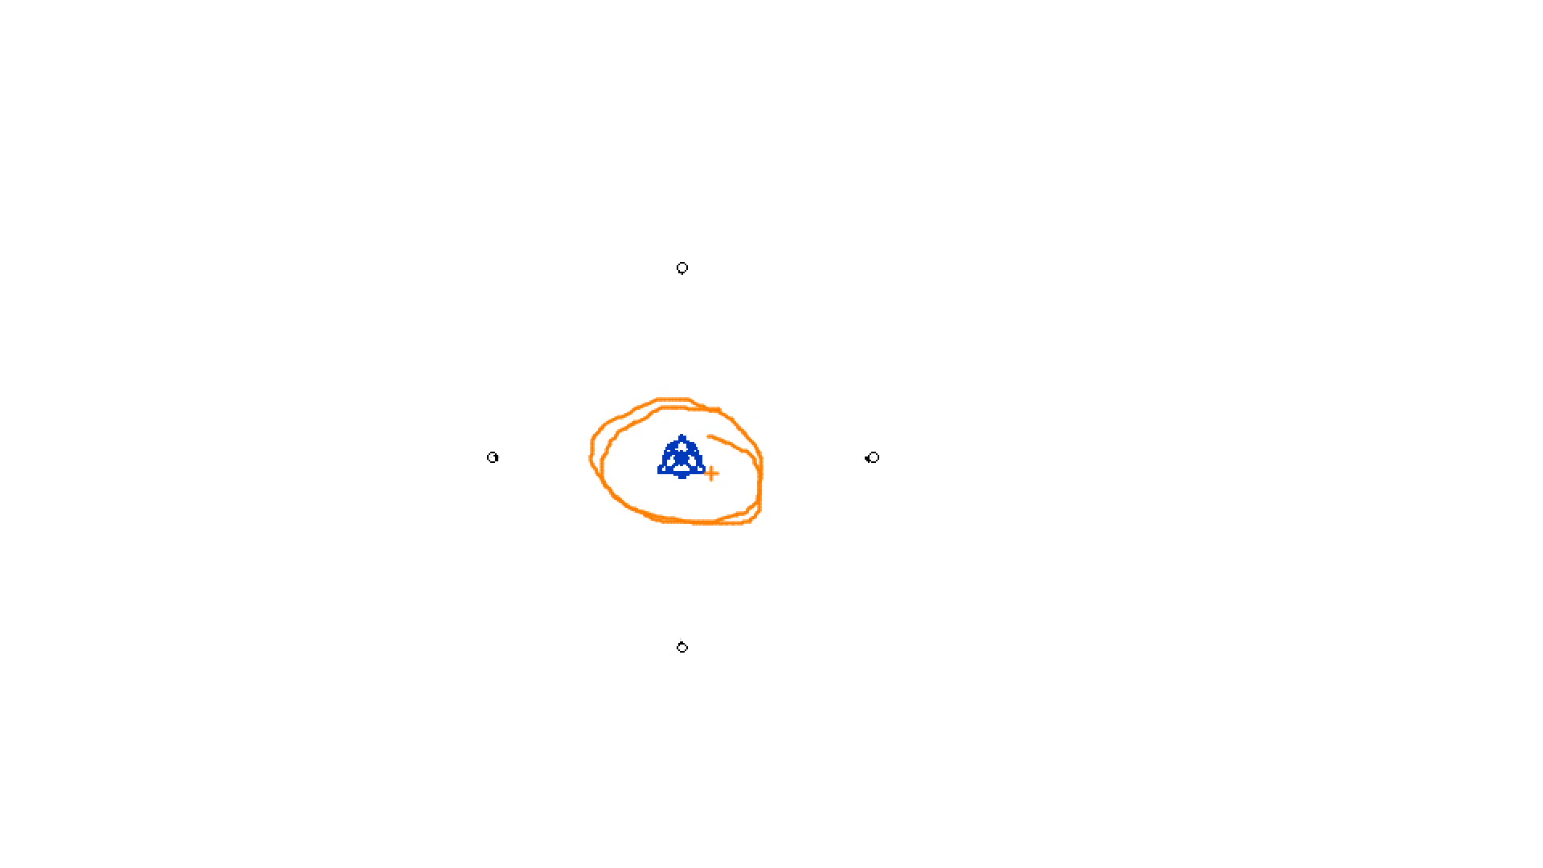
pyautogui.press('Escape')
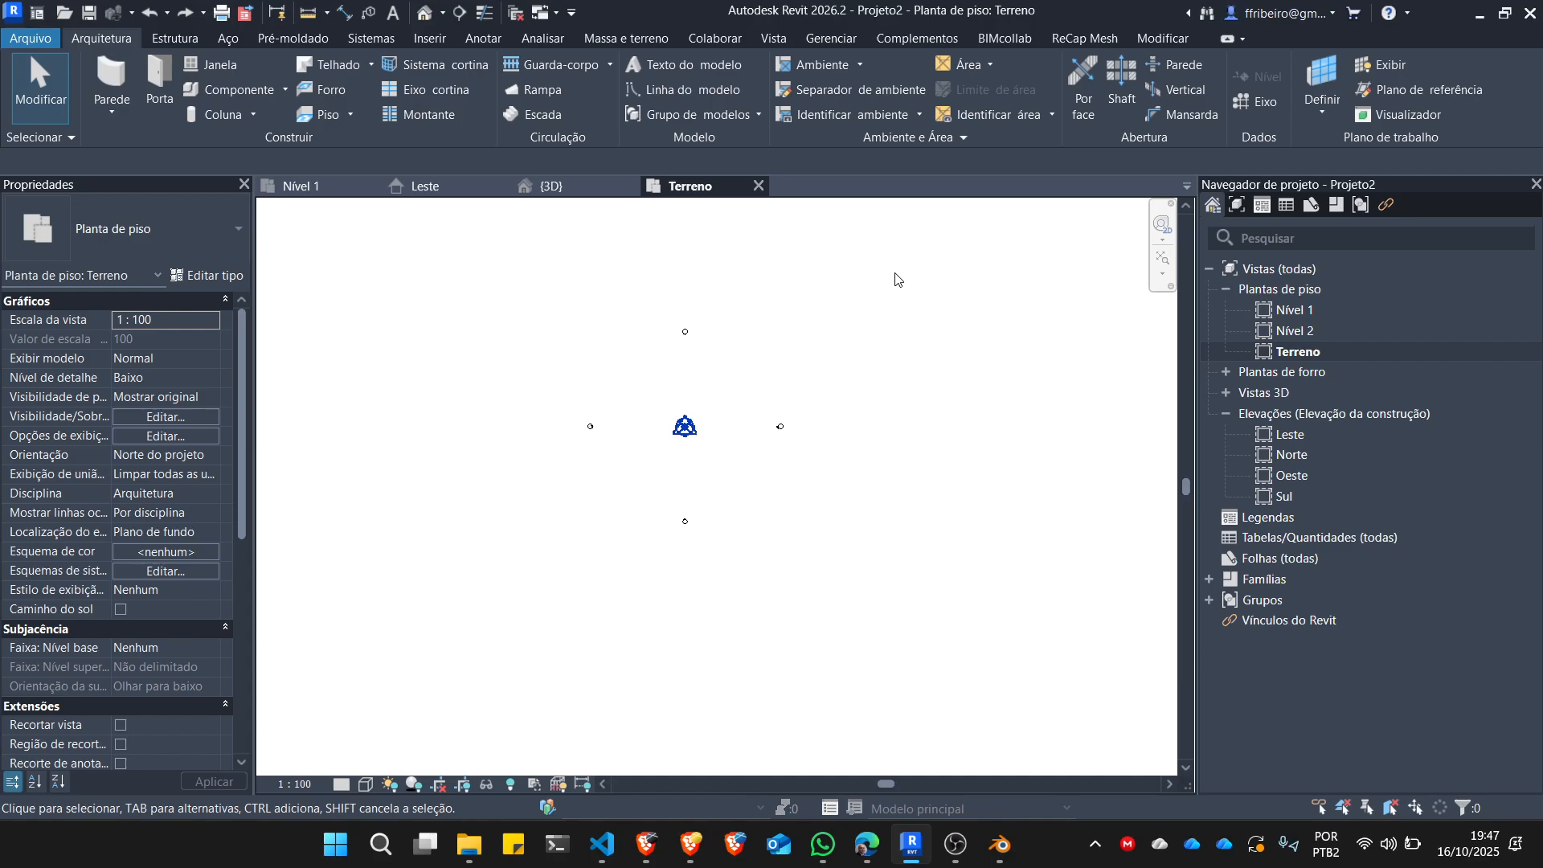
pyautogui.hotkey('ctrl', '1')
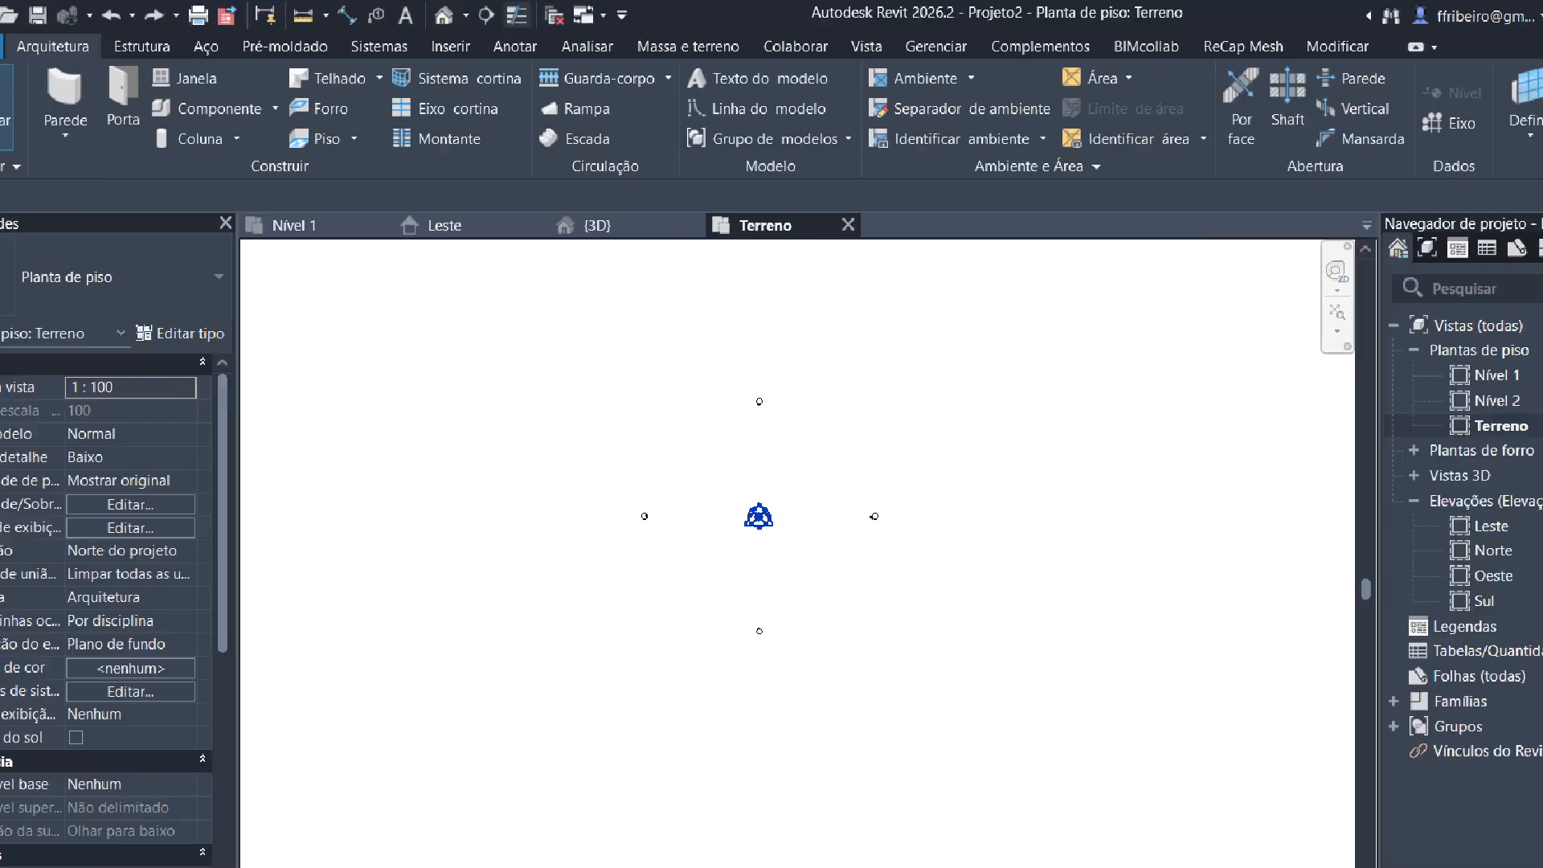
pyautogui.click(689, 59)
pyautogui.moveTo(658, 50)
pyautogui.mouseDown()
pyautogui.moveTo(735, 106)
pyautogui.moveTo(699, 47)
pyautogui.moveTo(639, 58)
pyautogui.mouseUp()
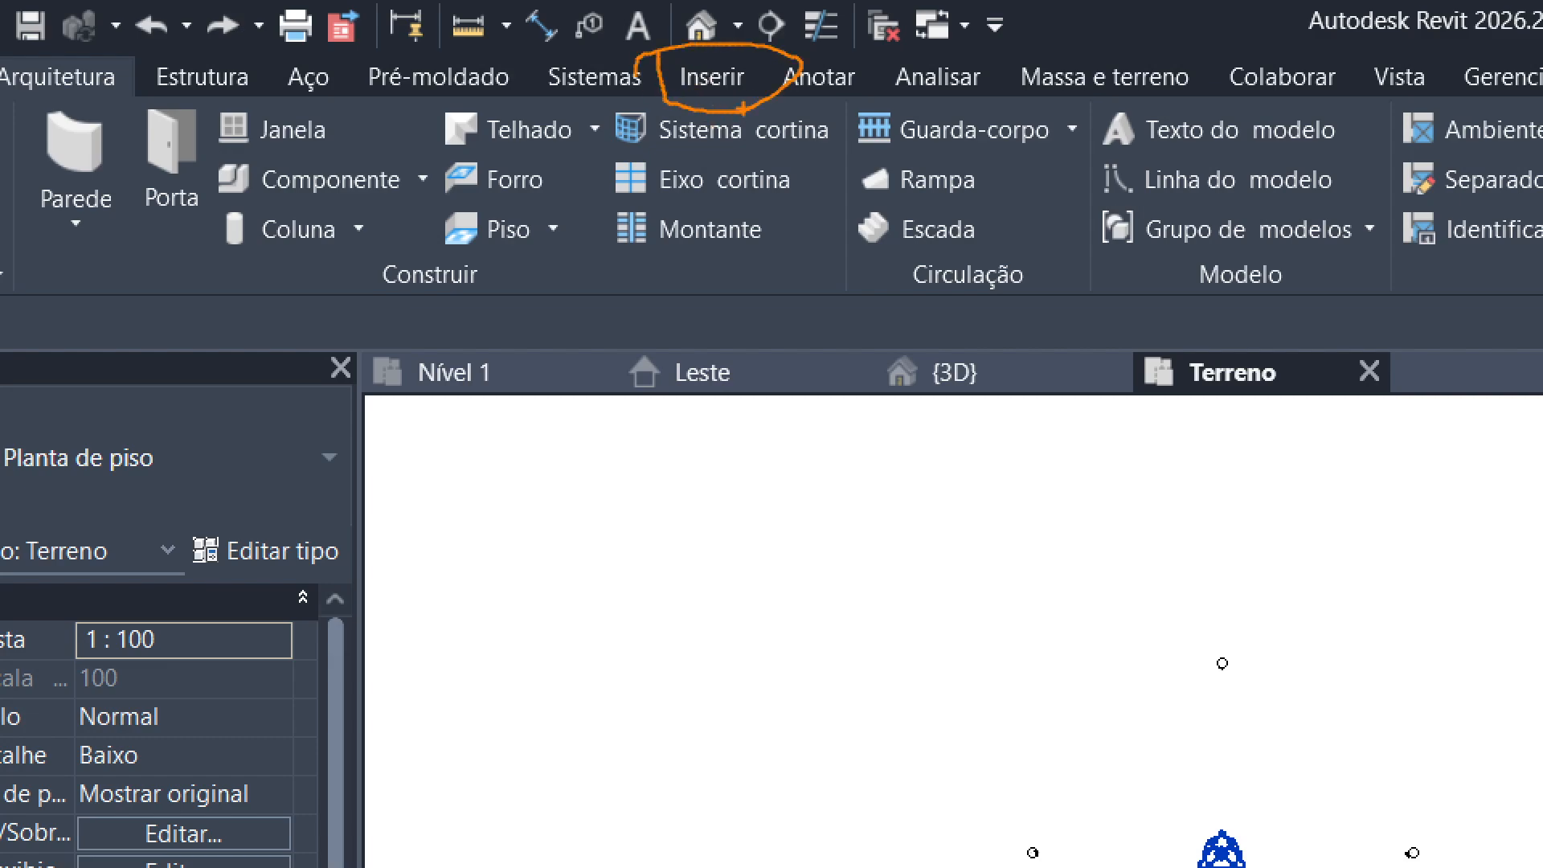
pyautogui.press('Escape')
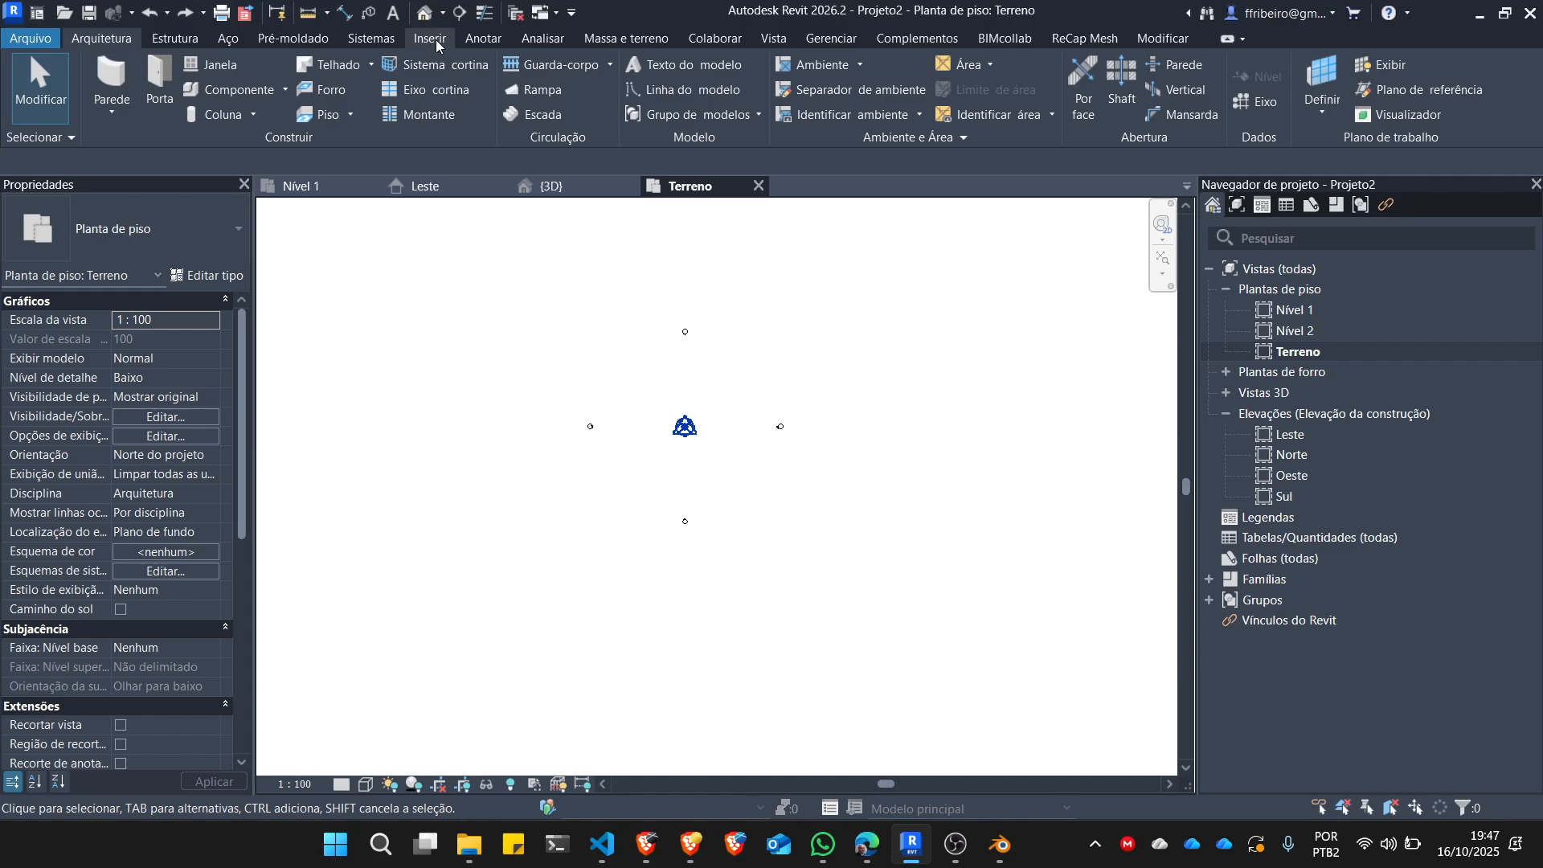
# Start a CAD import into the Terreno plan and review the supported file types, keeping DWG.
pyautogui.click(434, 41)
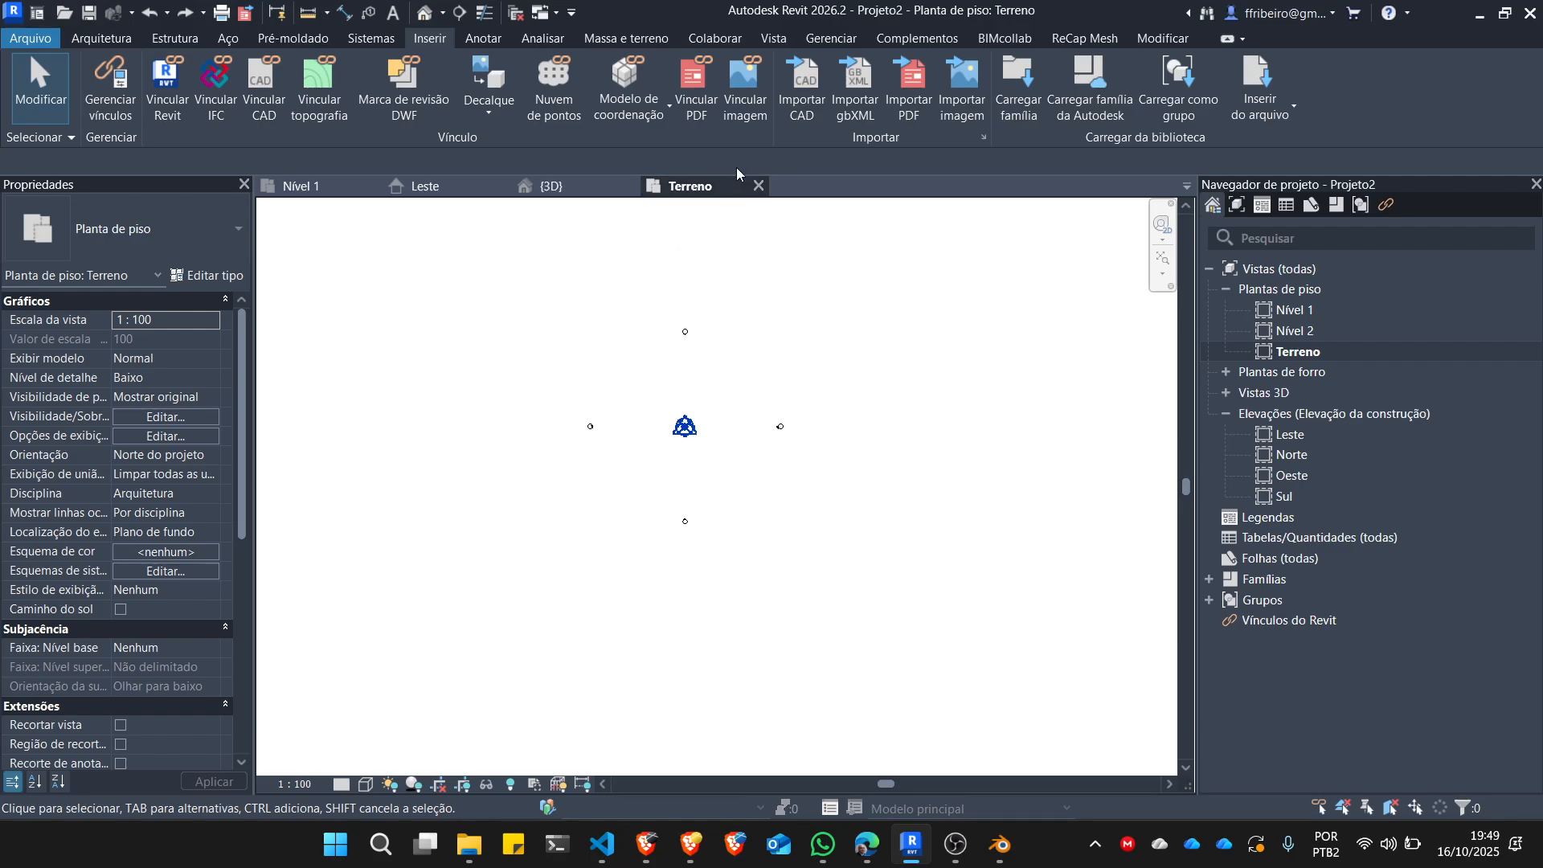
pyautogui.click(802, 88)
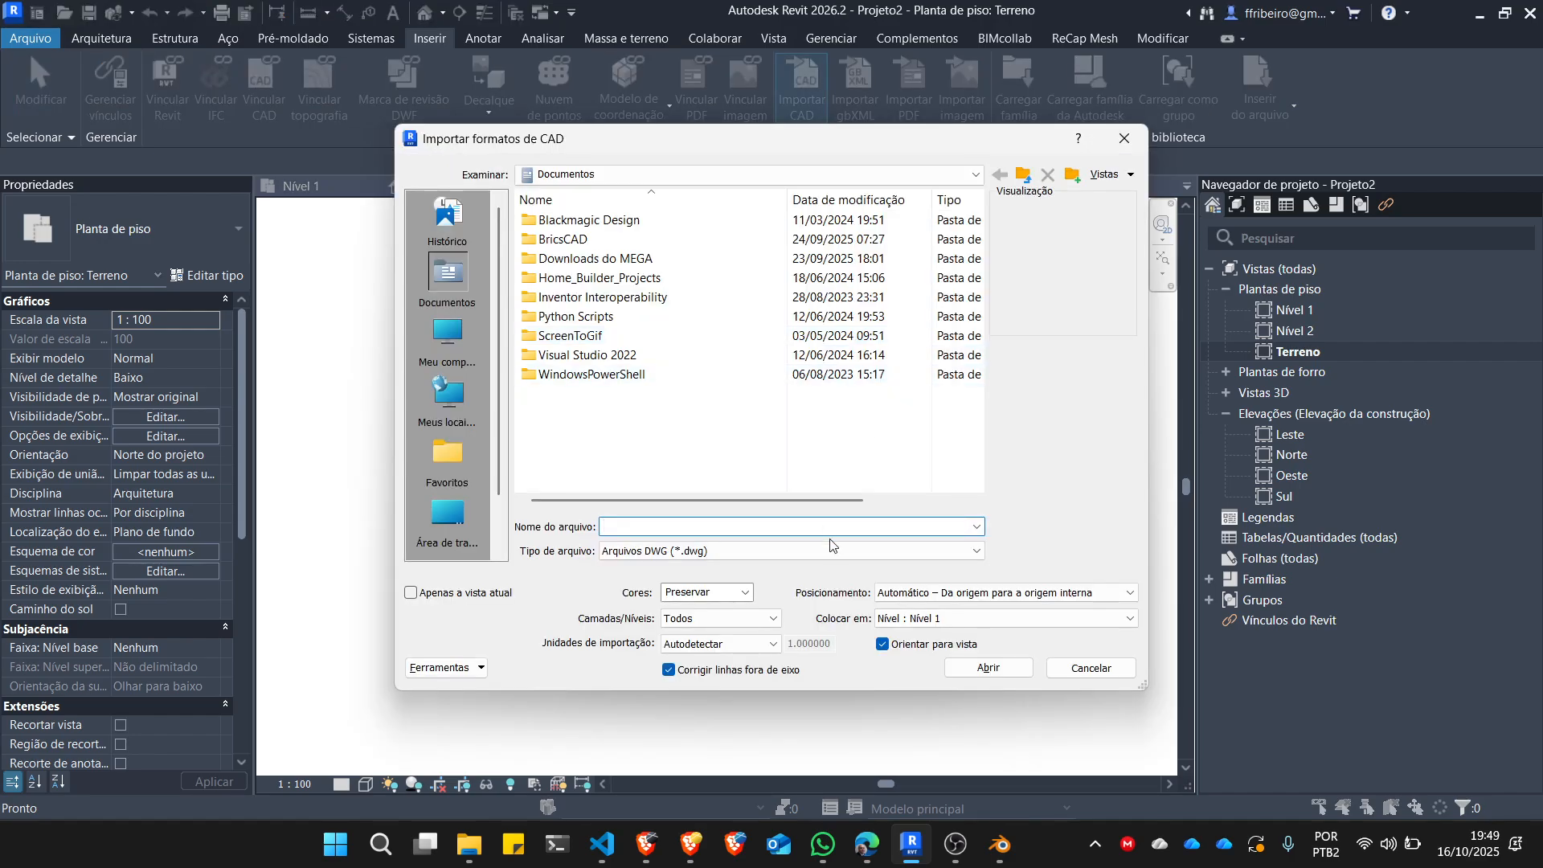
pyautogui.click(895, 552)
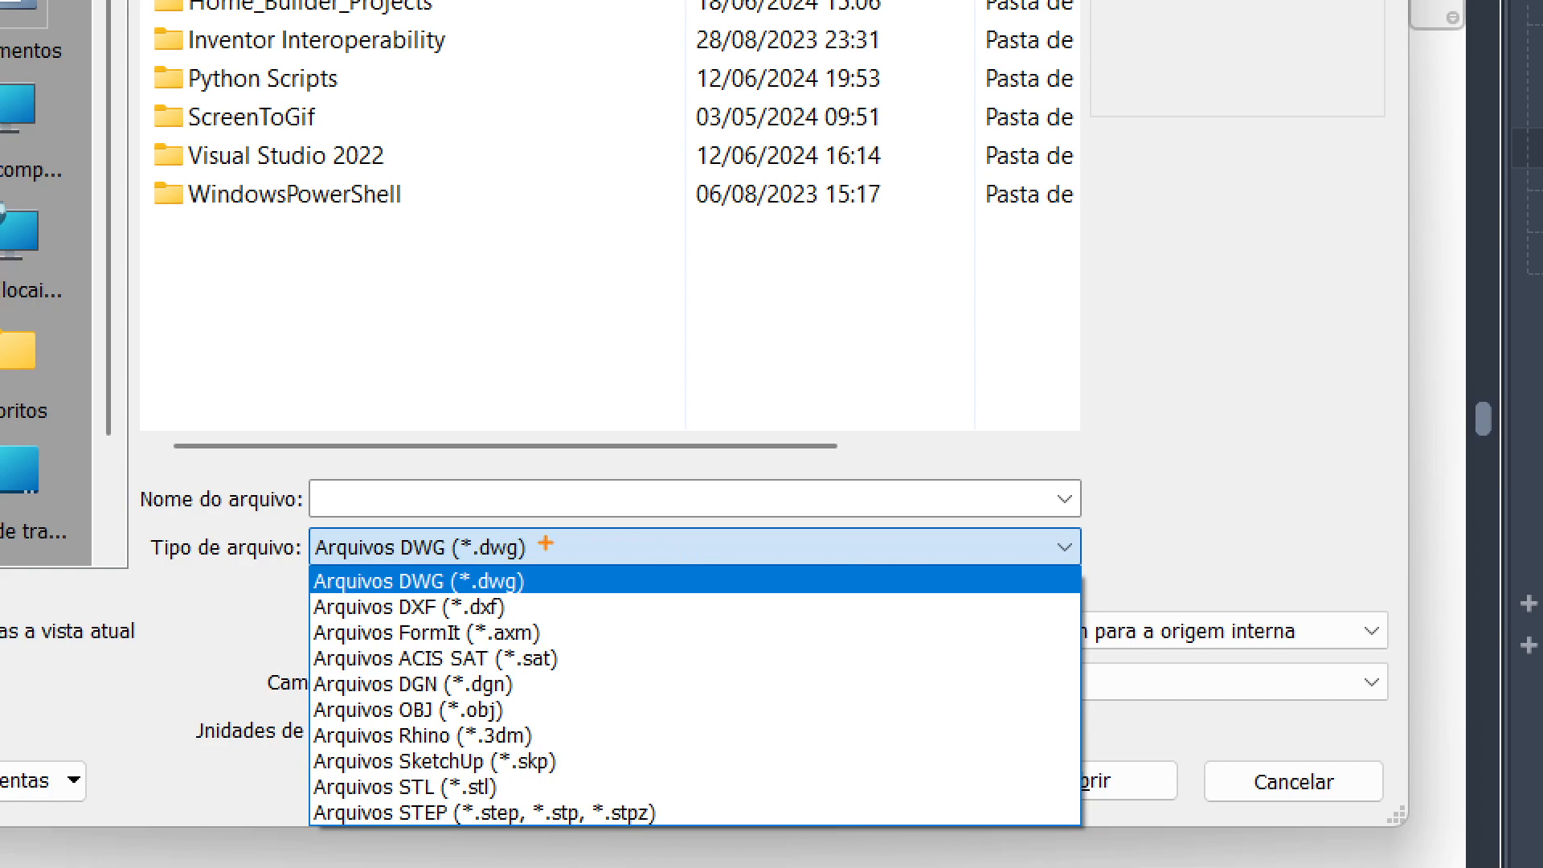
pyautogui.moveTo(546, 544); pyautogui.dragTo(760, 548)
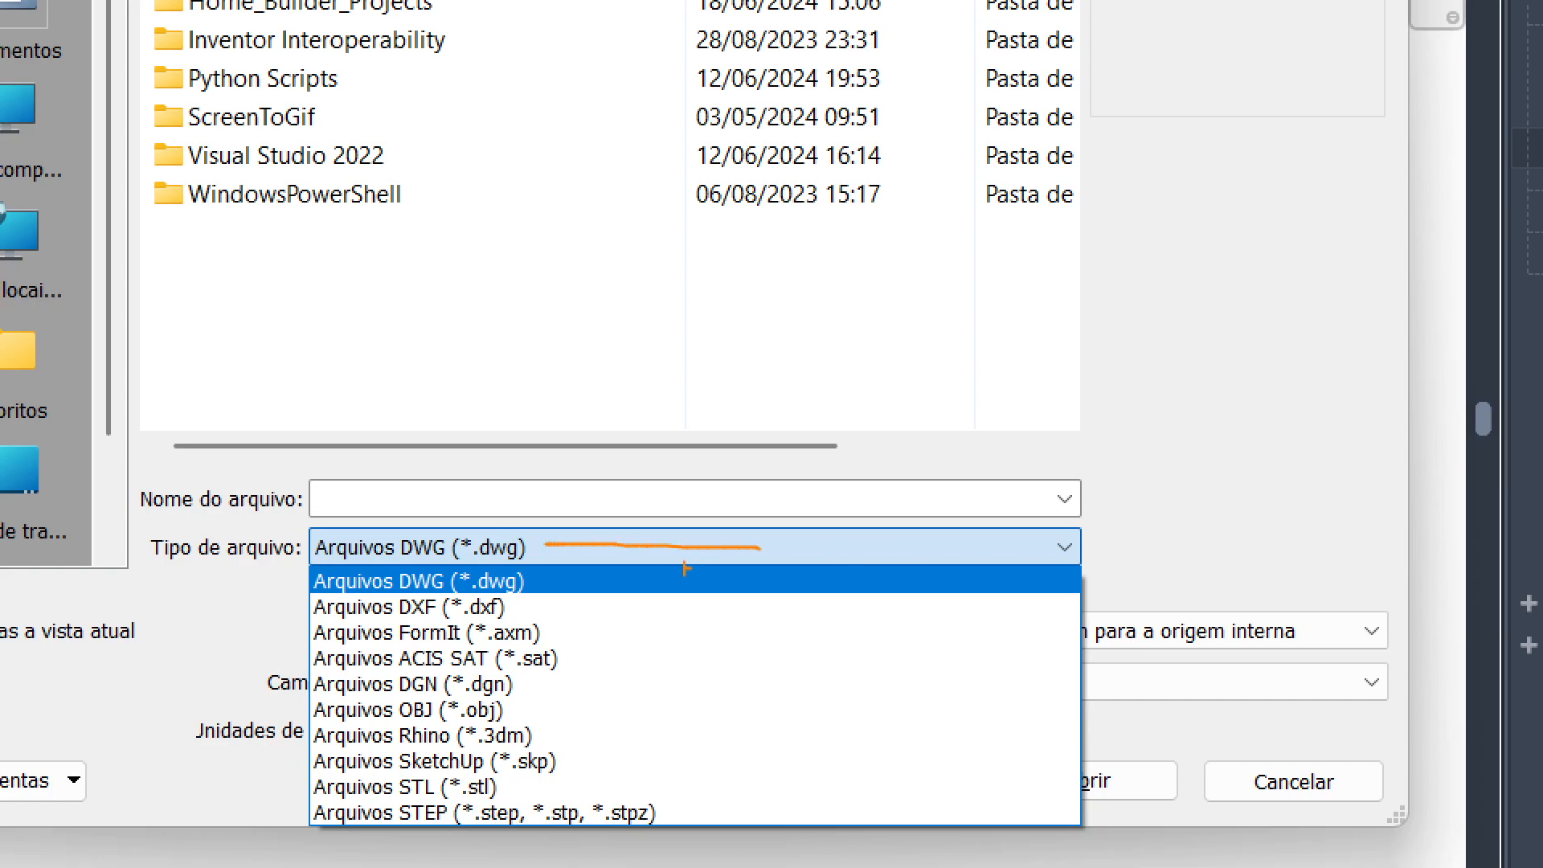
pyautogui.moveTo(527, 612)
pyautogui.mouseDown()
pyautogui.moveTo(672, 612)
pyautogui.moveTo(617, 737)
pyautogui.moveTo(696, 803)
pyautogui.moveTo(698, 828)
pyautogui.mouseUp()
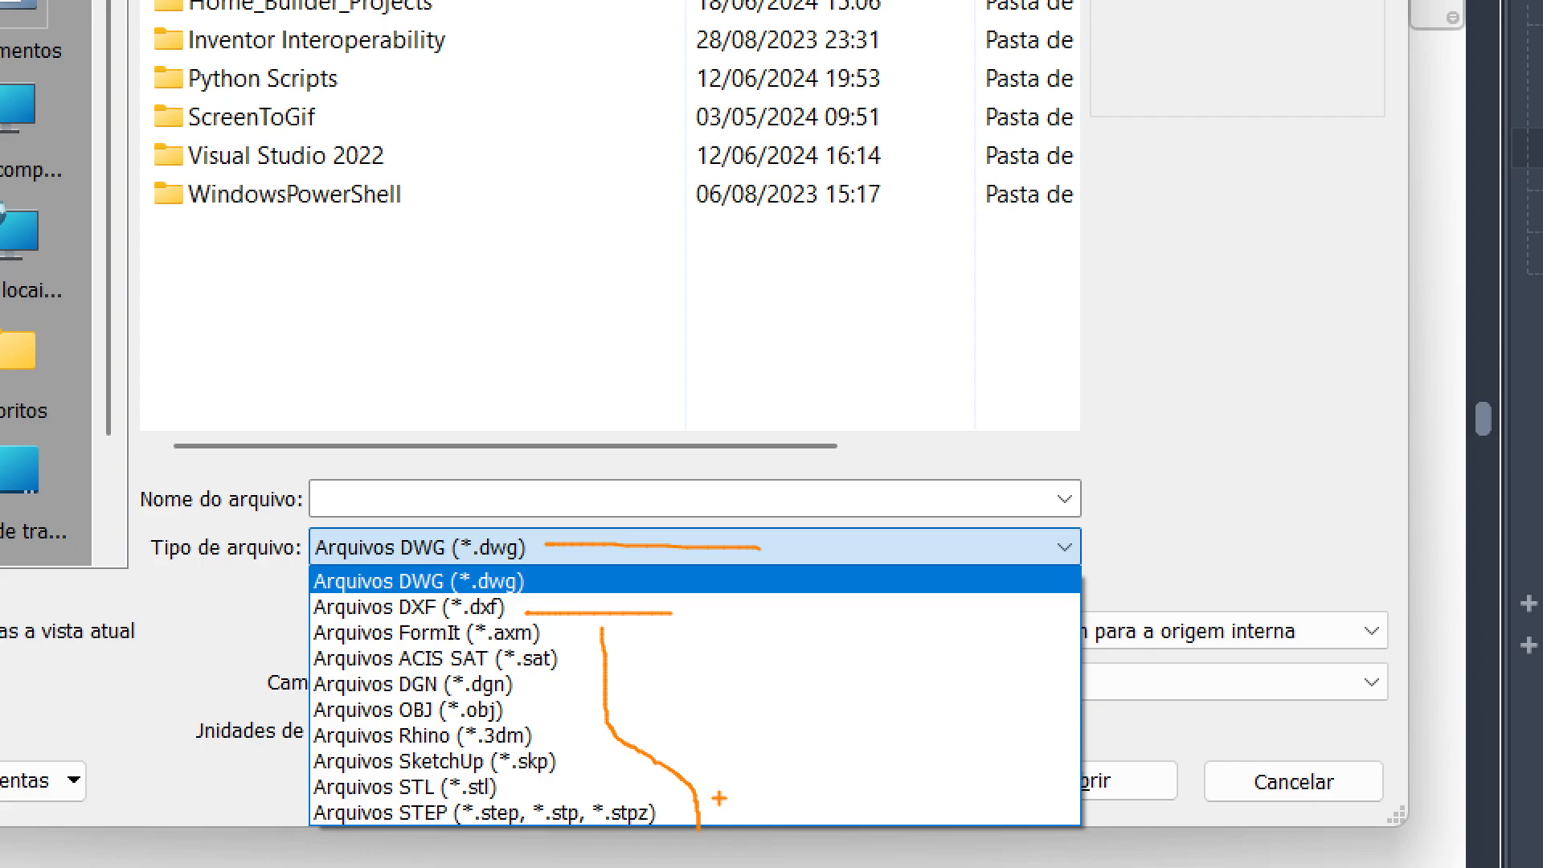
pyautogui.press('Escape')
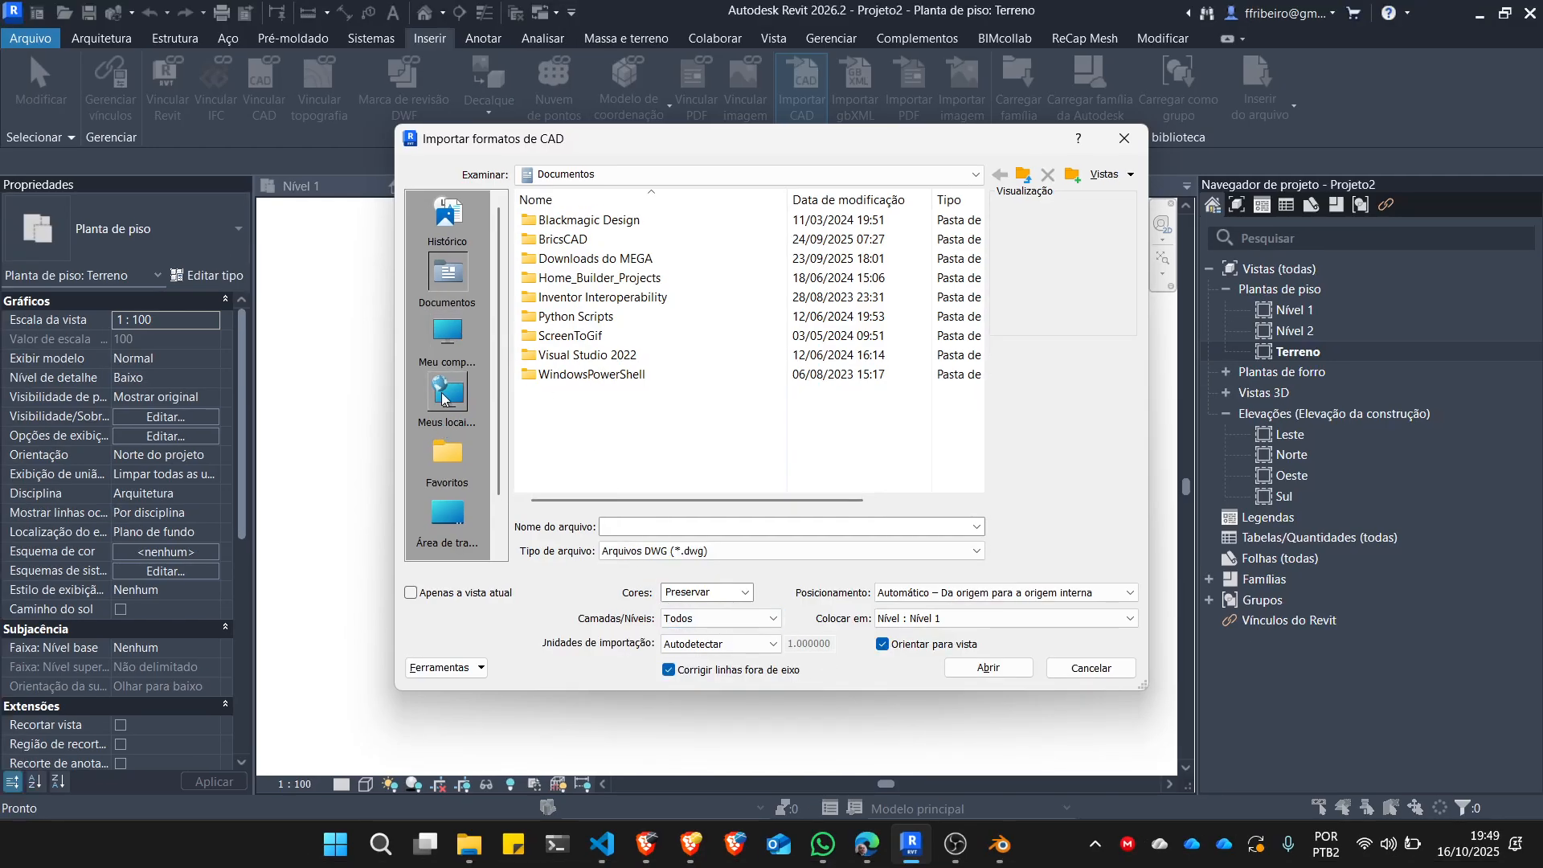
# Browse to the gitrepos folder on the Dados (D:) drive for the CAD file to import.
pyautogui.click(430, 499)
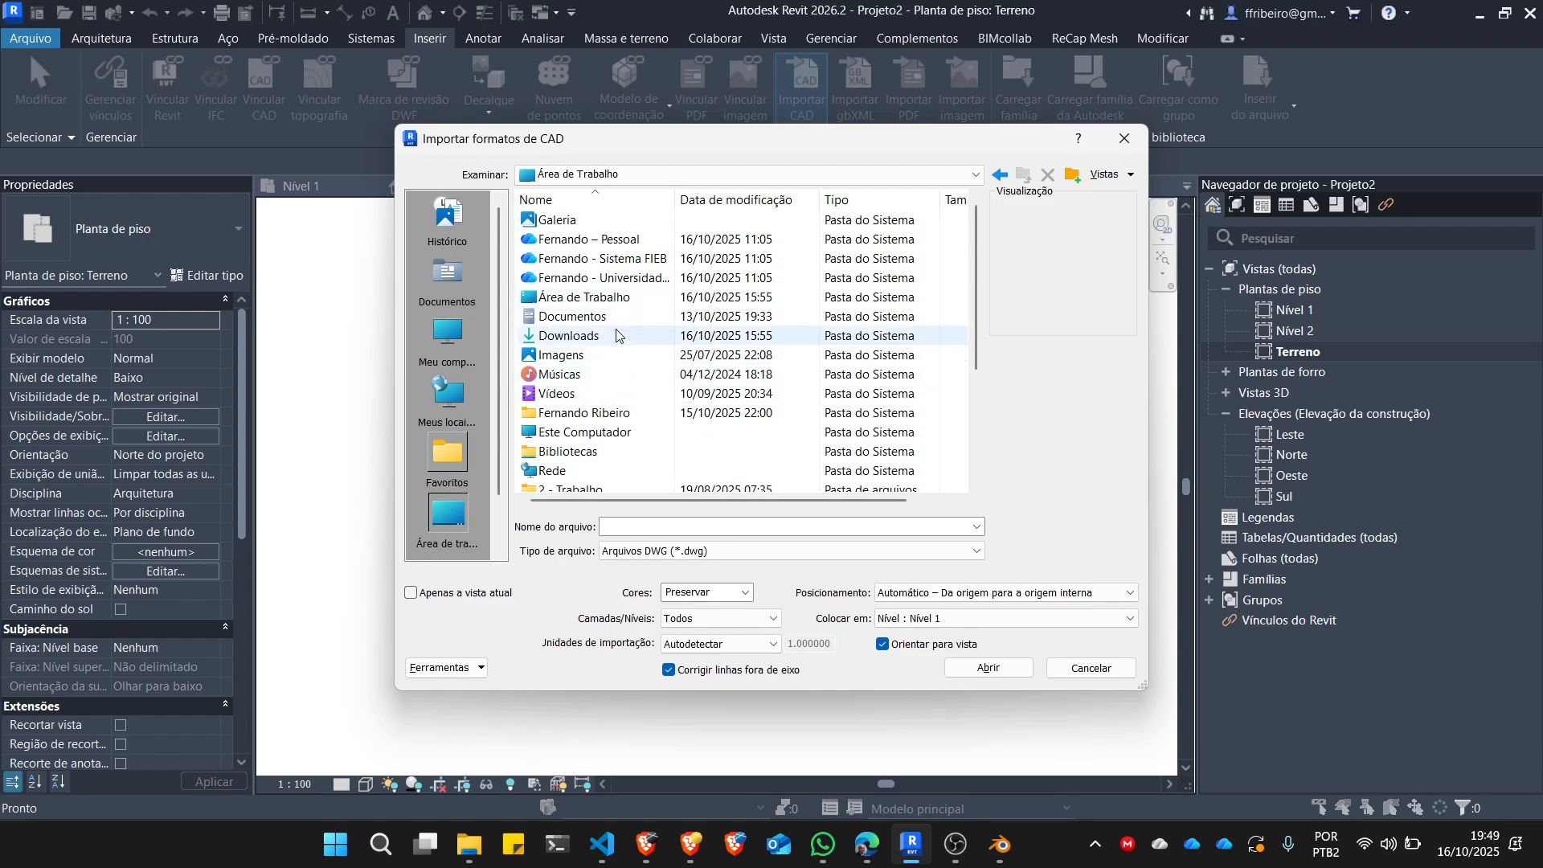
pyautogui.scroll(-3, 618, 332)
pyautogui.scroll(3, 617, 332)
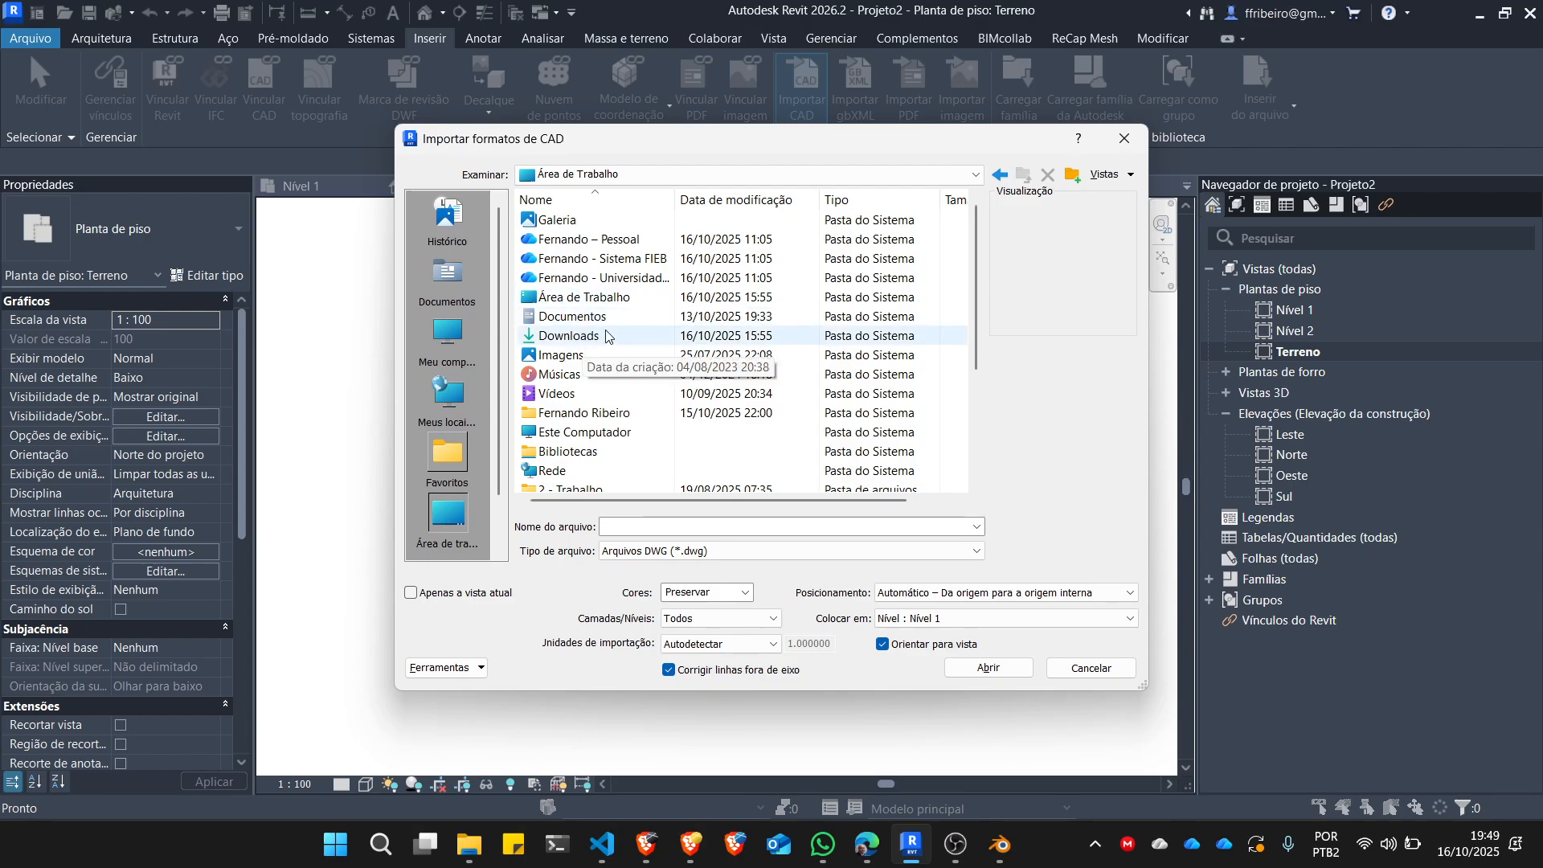
pyautogui.scroll(-3, 581, 342)
pyautogui.doubleClick(599, 261)
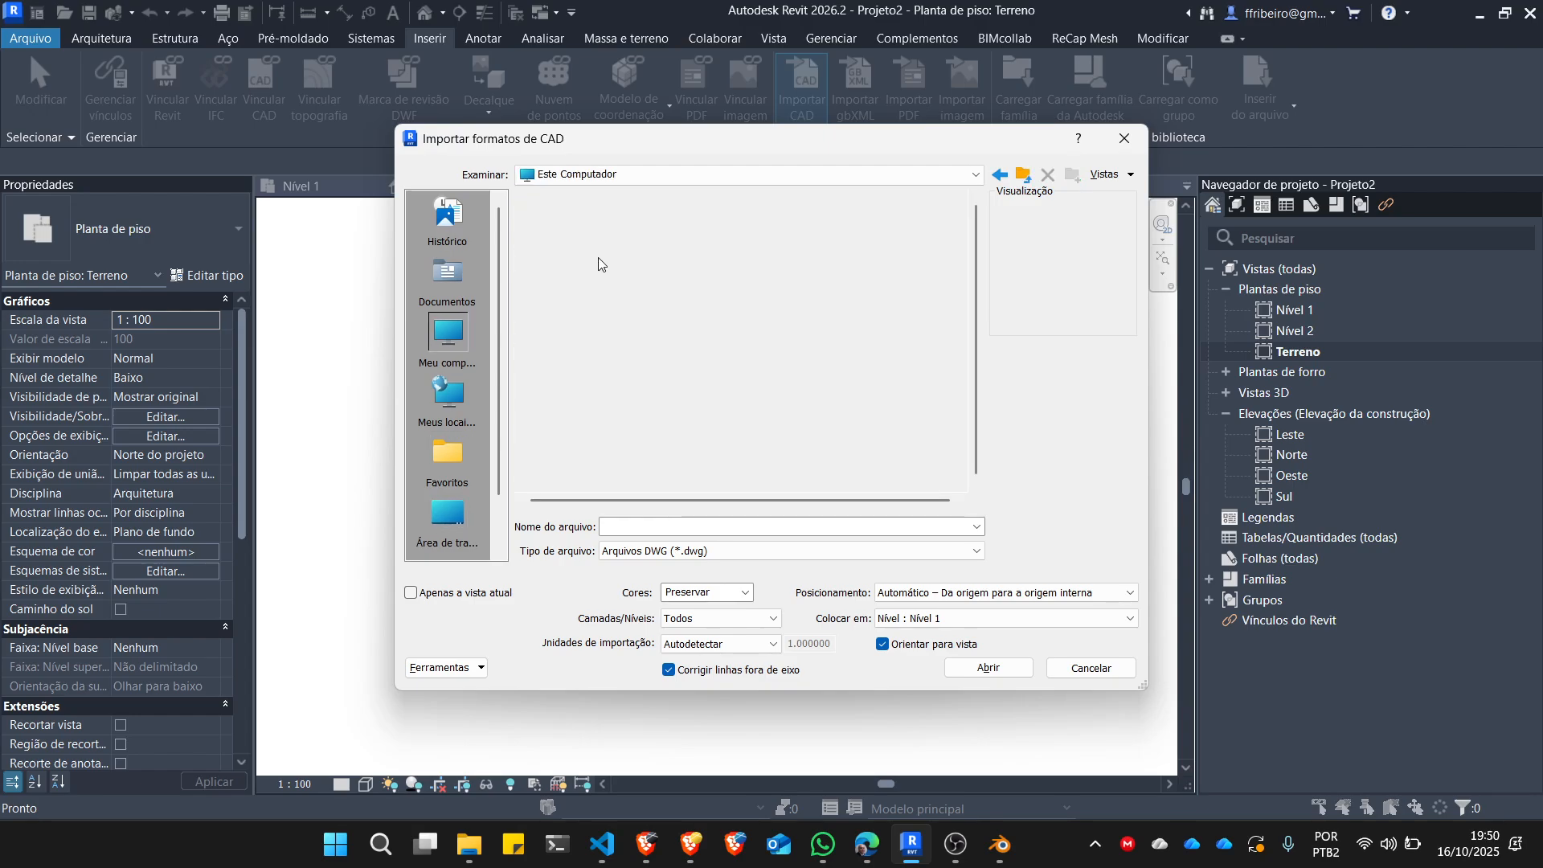
pyautogui.doubleClick(591, 265)
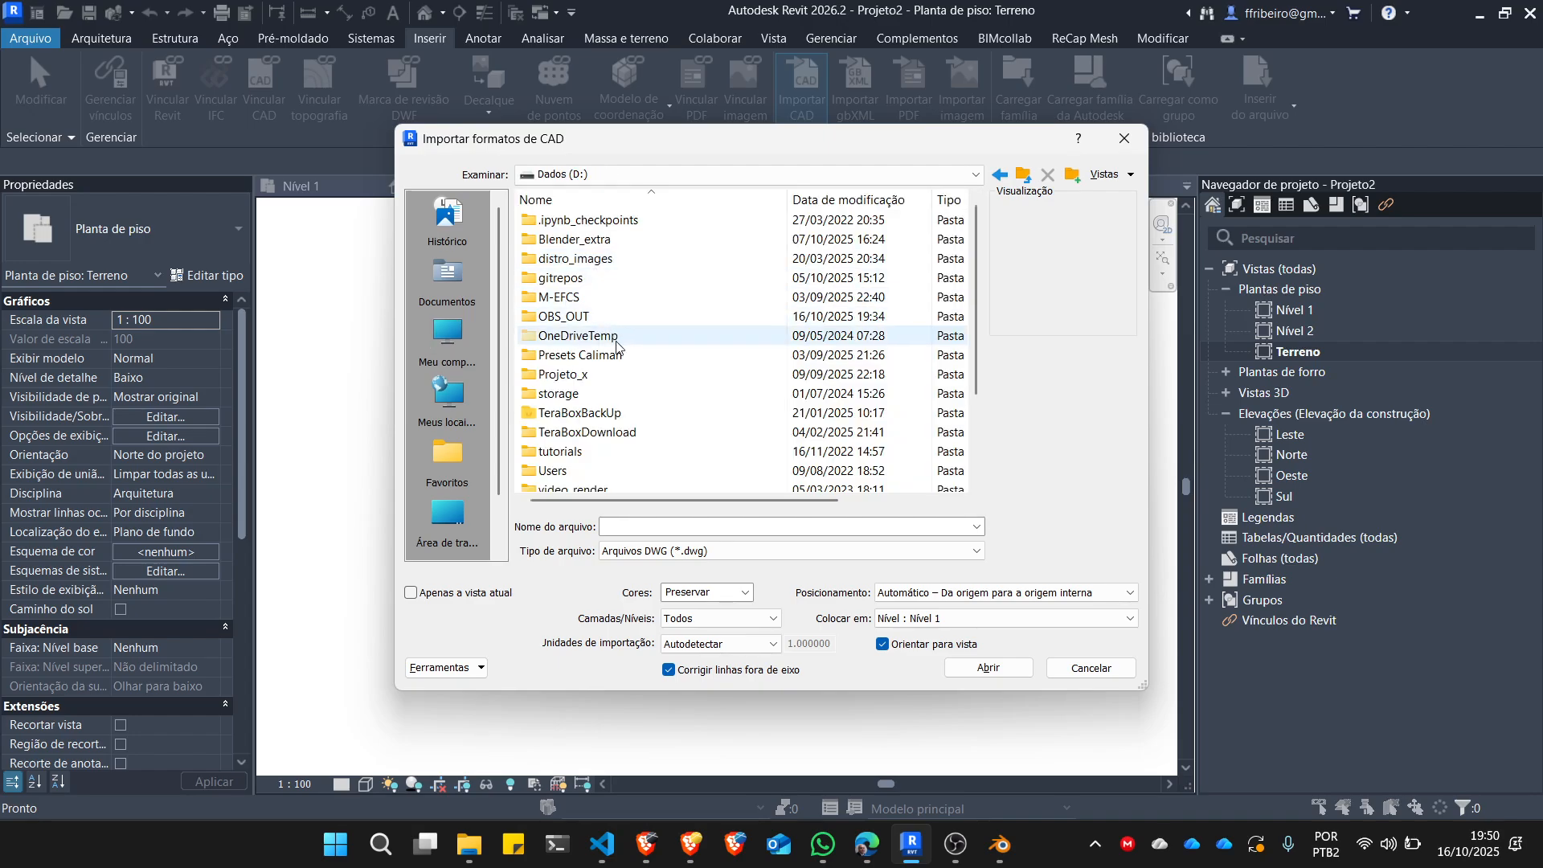
pyautogui.click(595, 283)
pyautogui.doubleClick(595, 283)
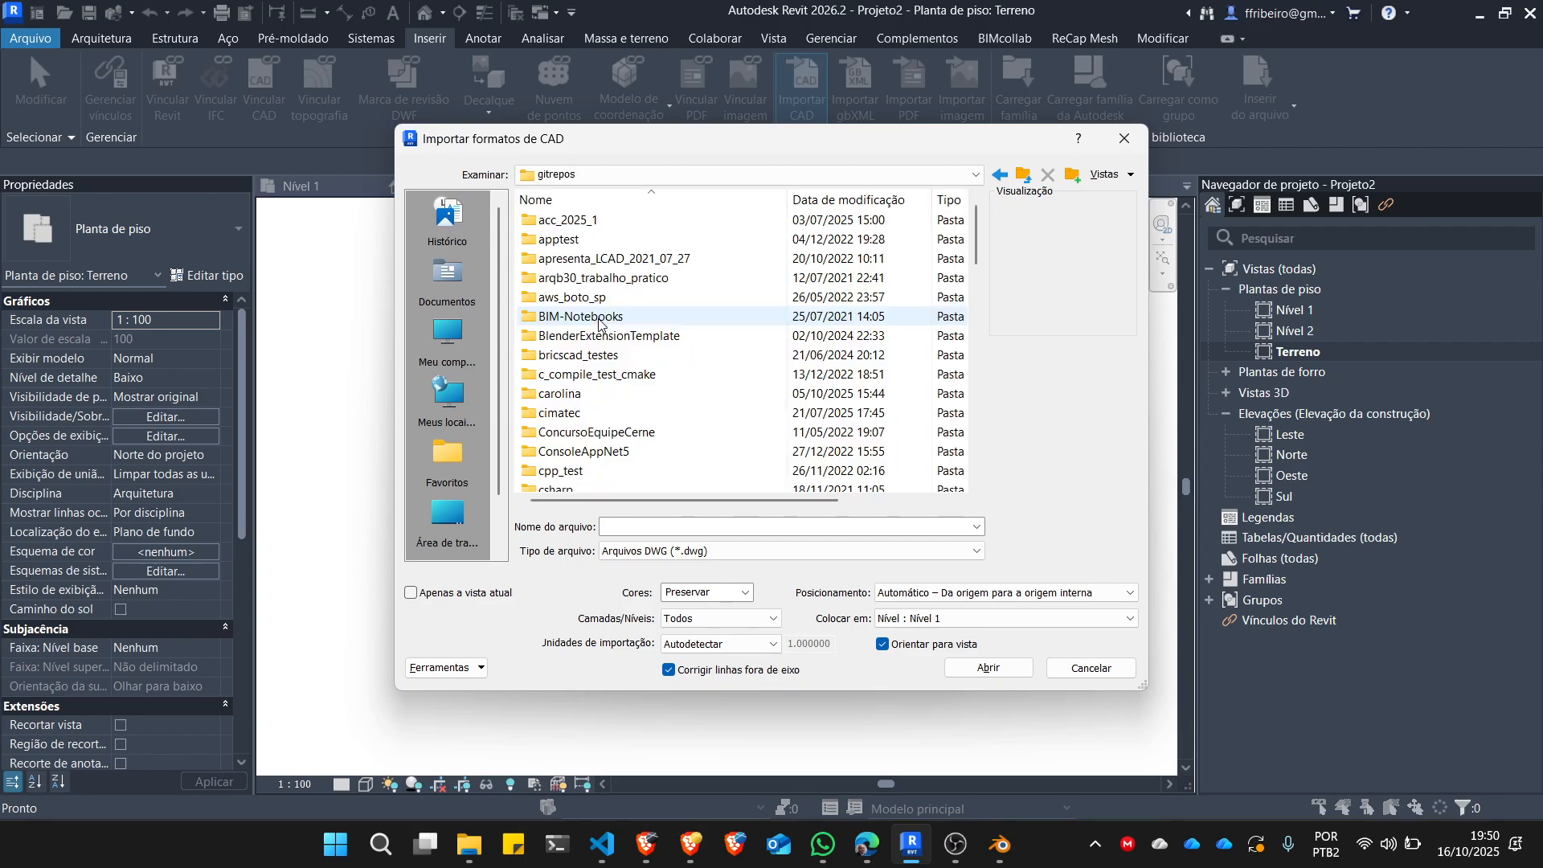
# Open the gis subfolder of the topography project folder within gitrepos.
pyautogui.click(590, 337)
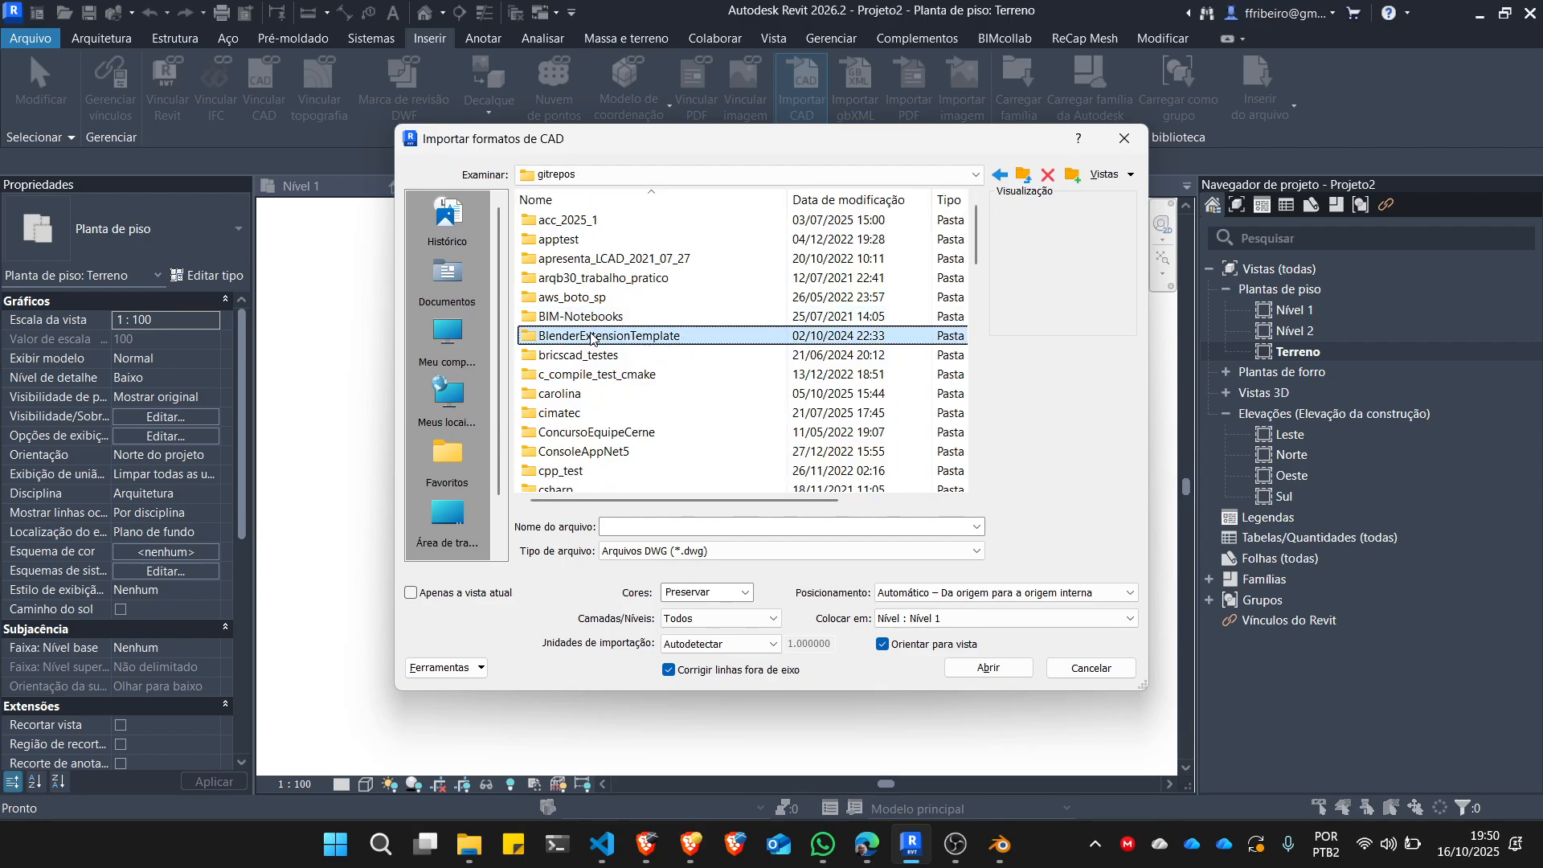
pyautogui.click(588, 356)
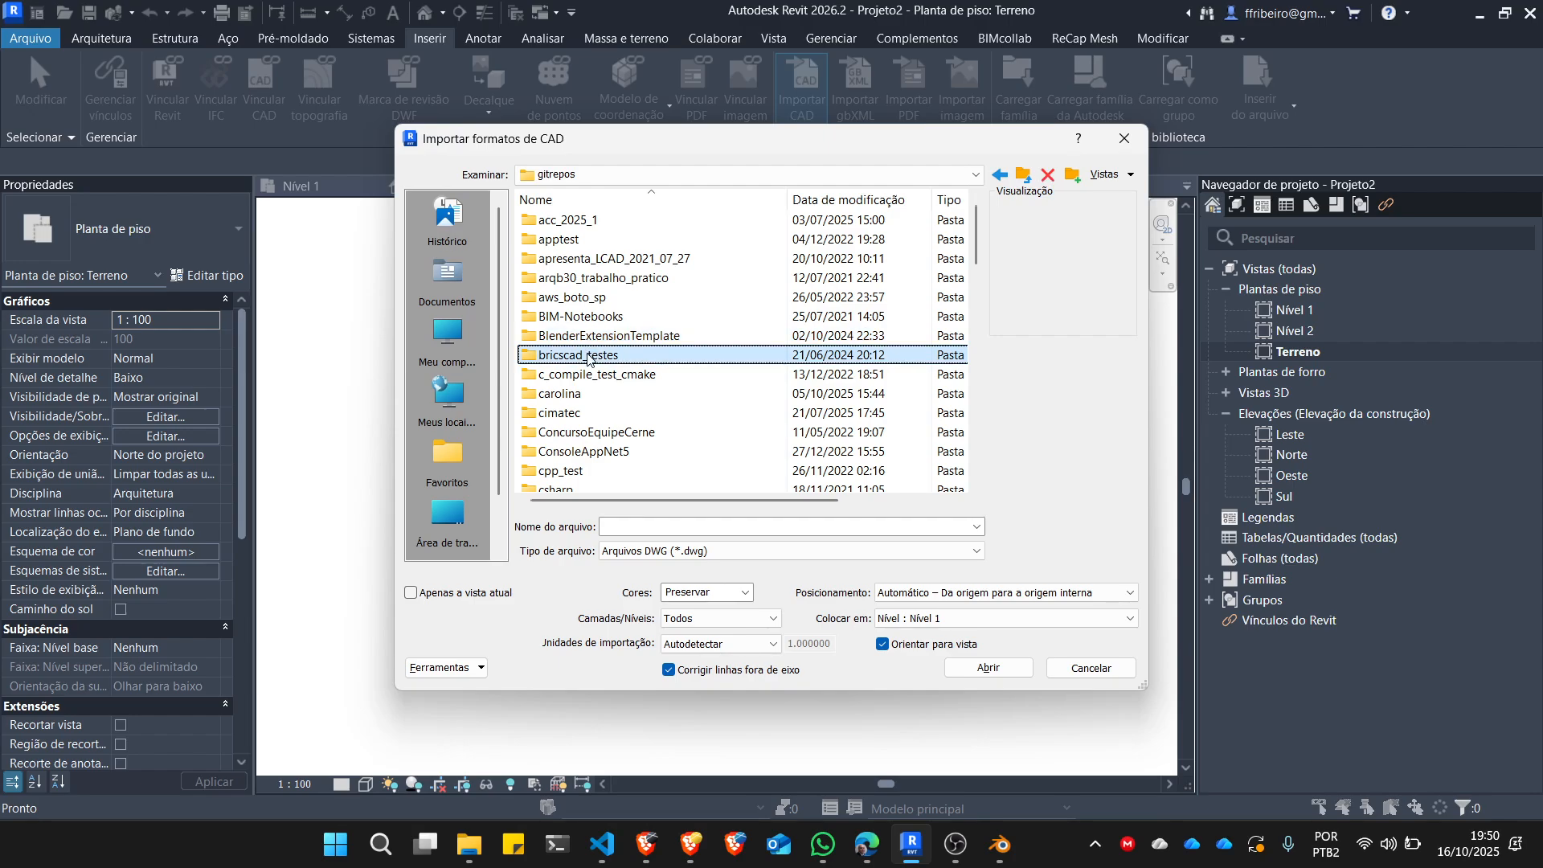
pyautogui.scroll(-10, 603, 385)
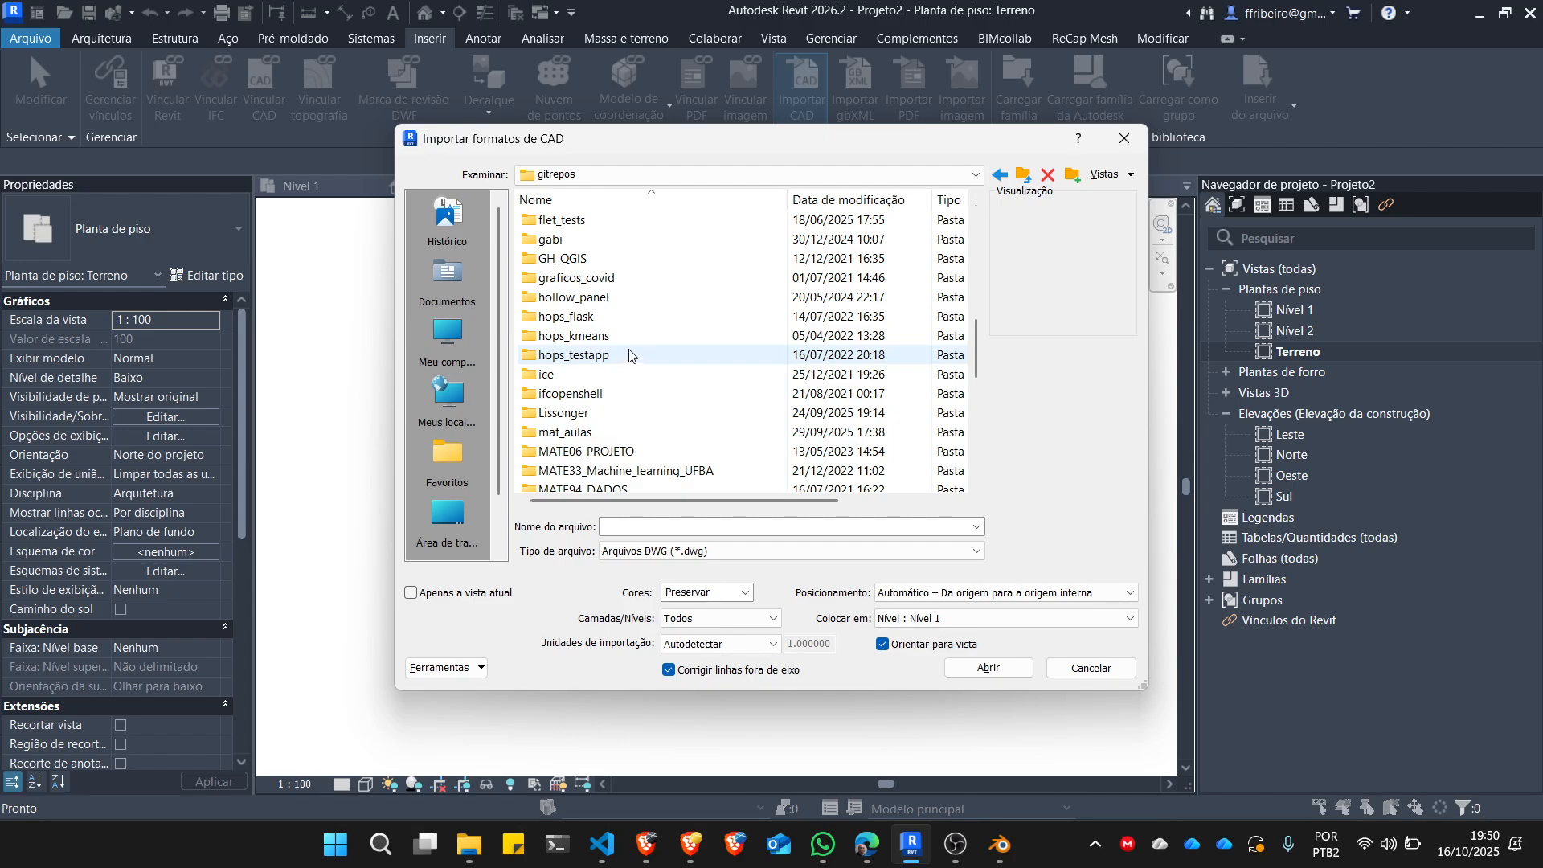
pyautogui.scroll(-8, 629, 360)
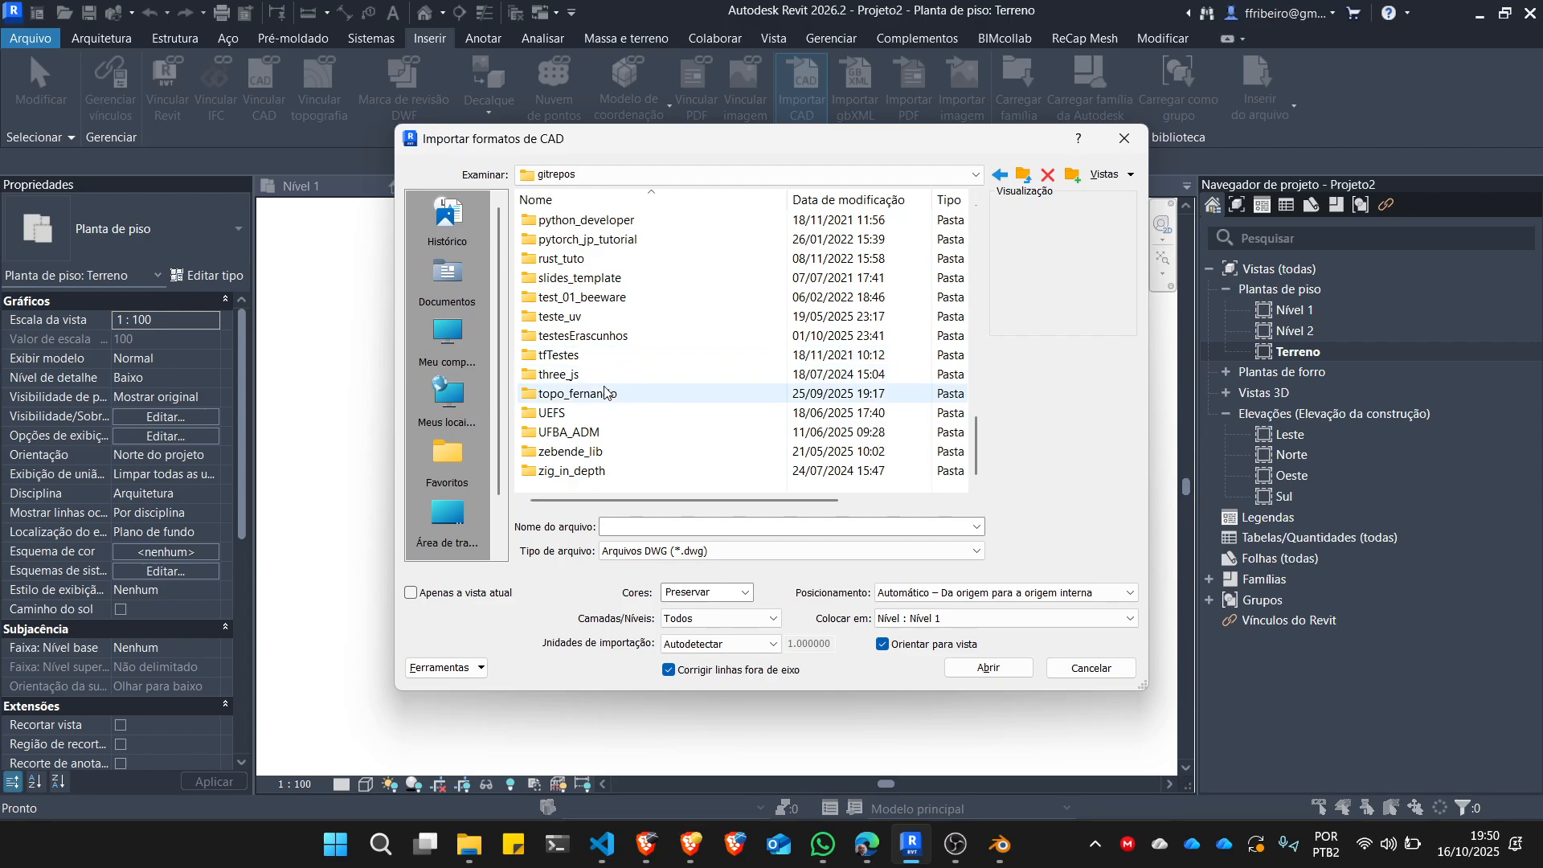
pyautogui.doubleClick(608, 393)
pyautogui.doubleClick(543, 220)
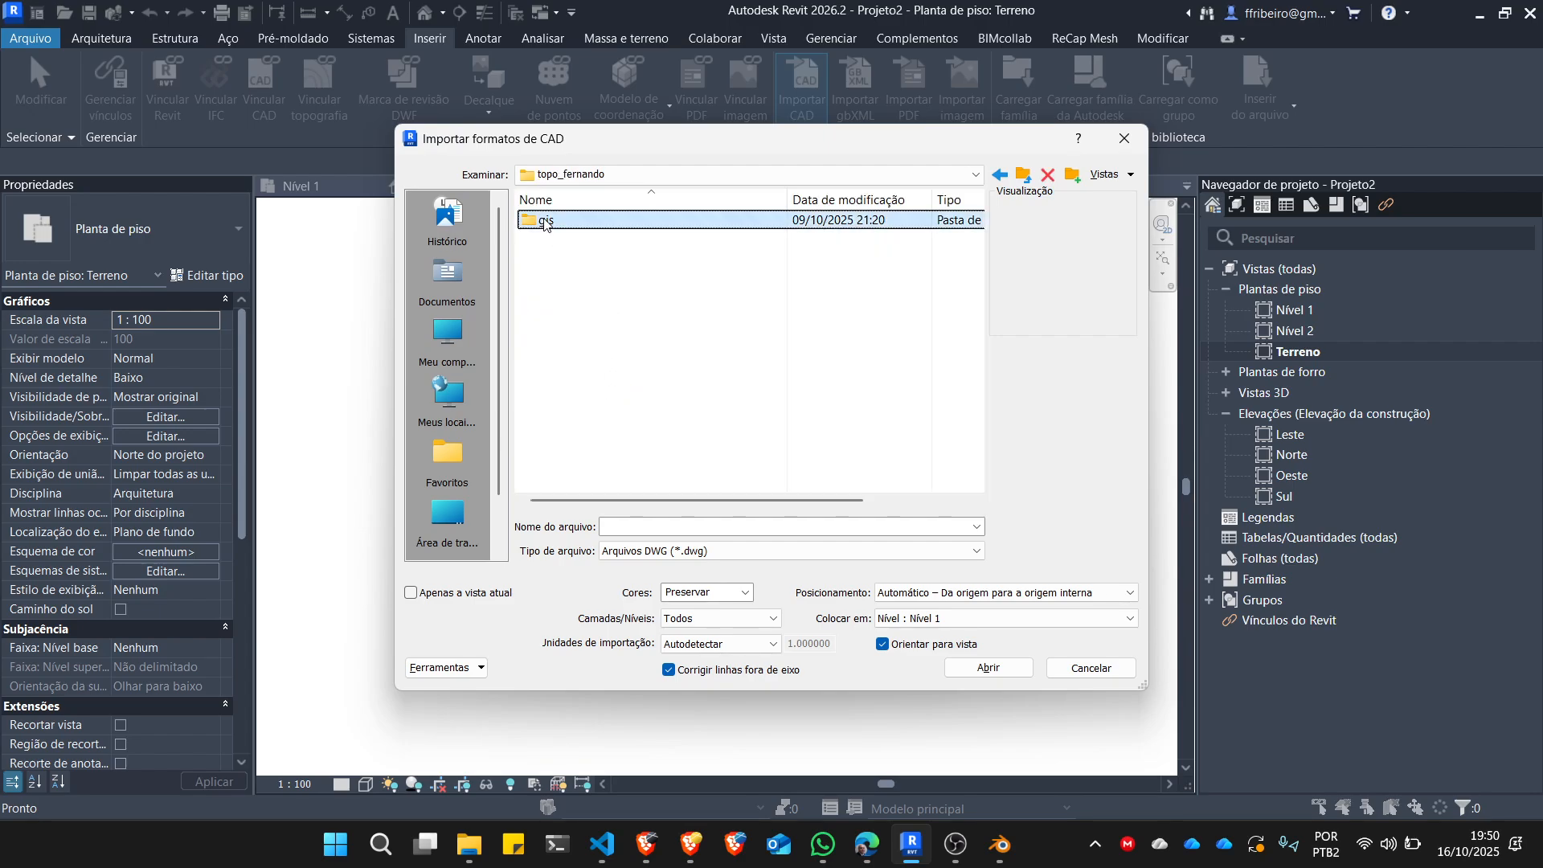
pyautogui.click(563, 241)
pyautogui.doubleClick(561, 246)
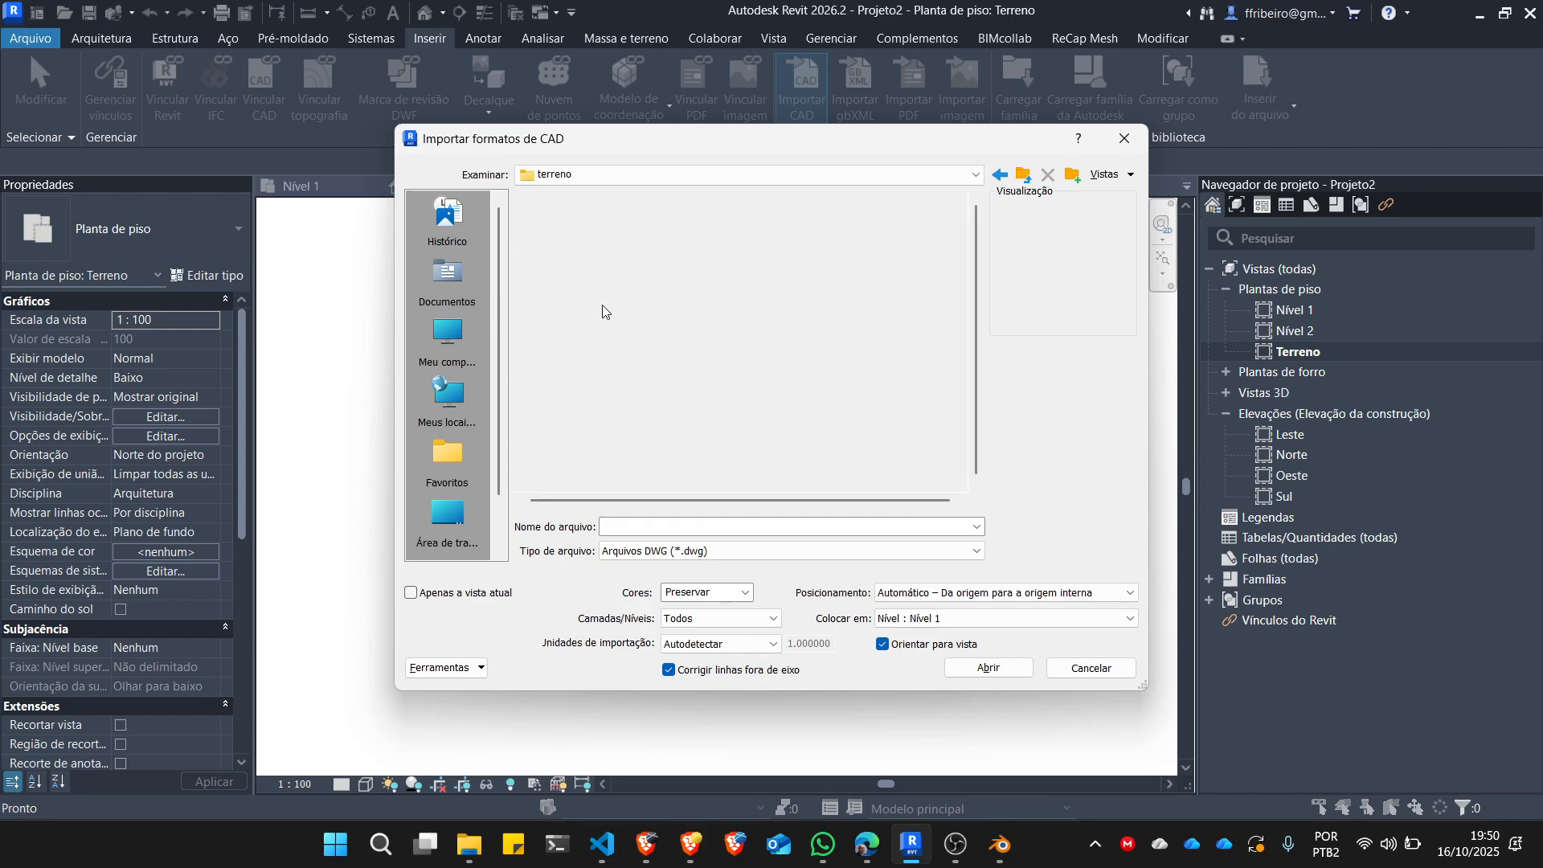
pyautogui.click(761, 552)
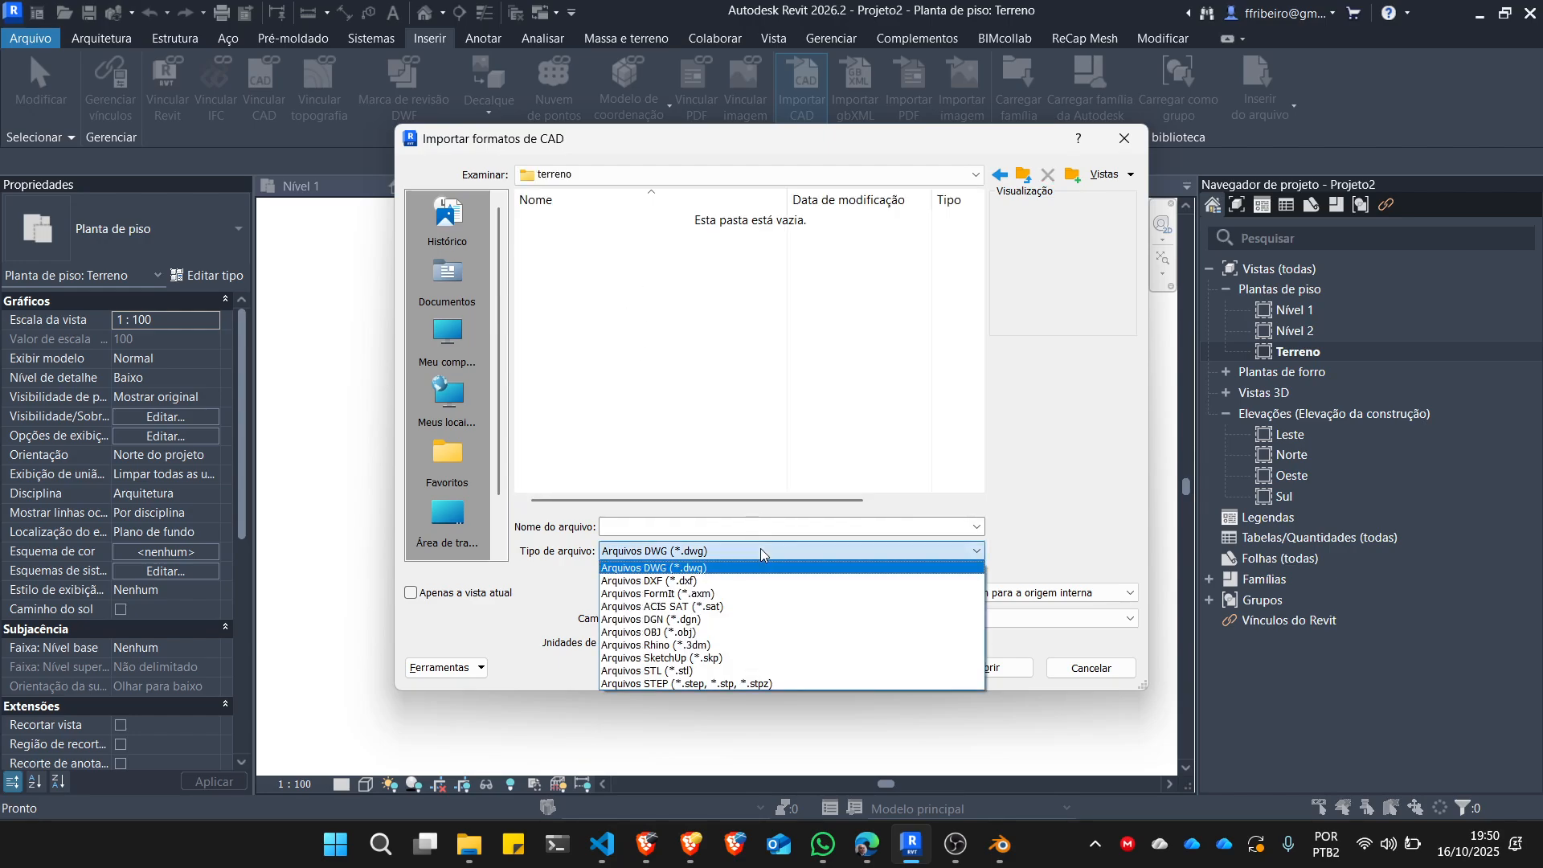
pyautogui.click(705, 588)
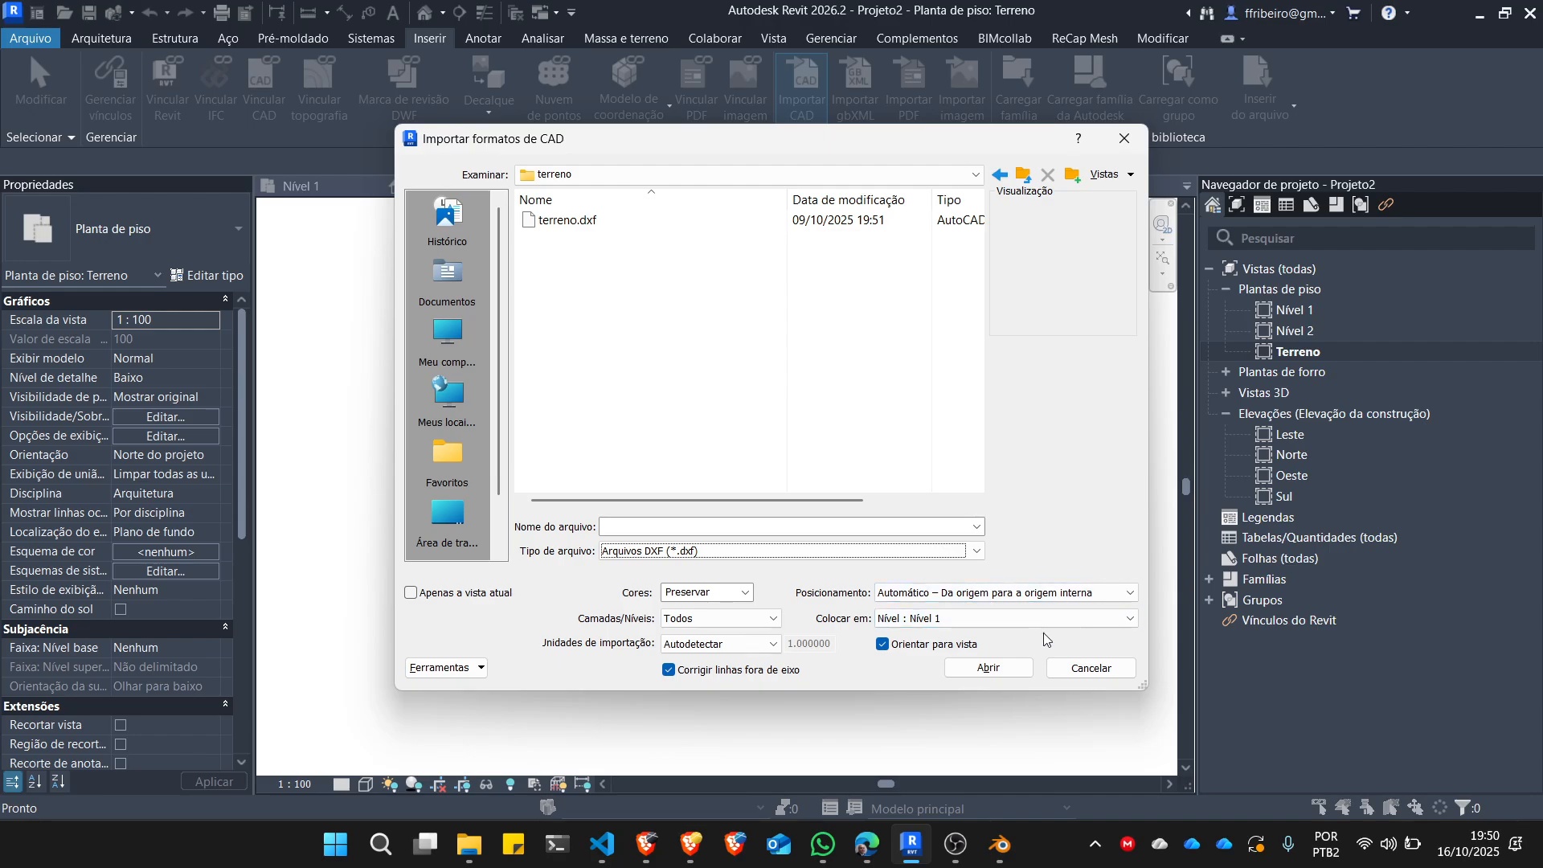
pyautogui.click(1080, 673)
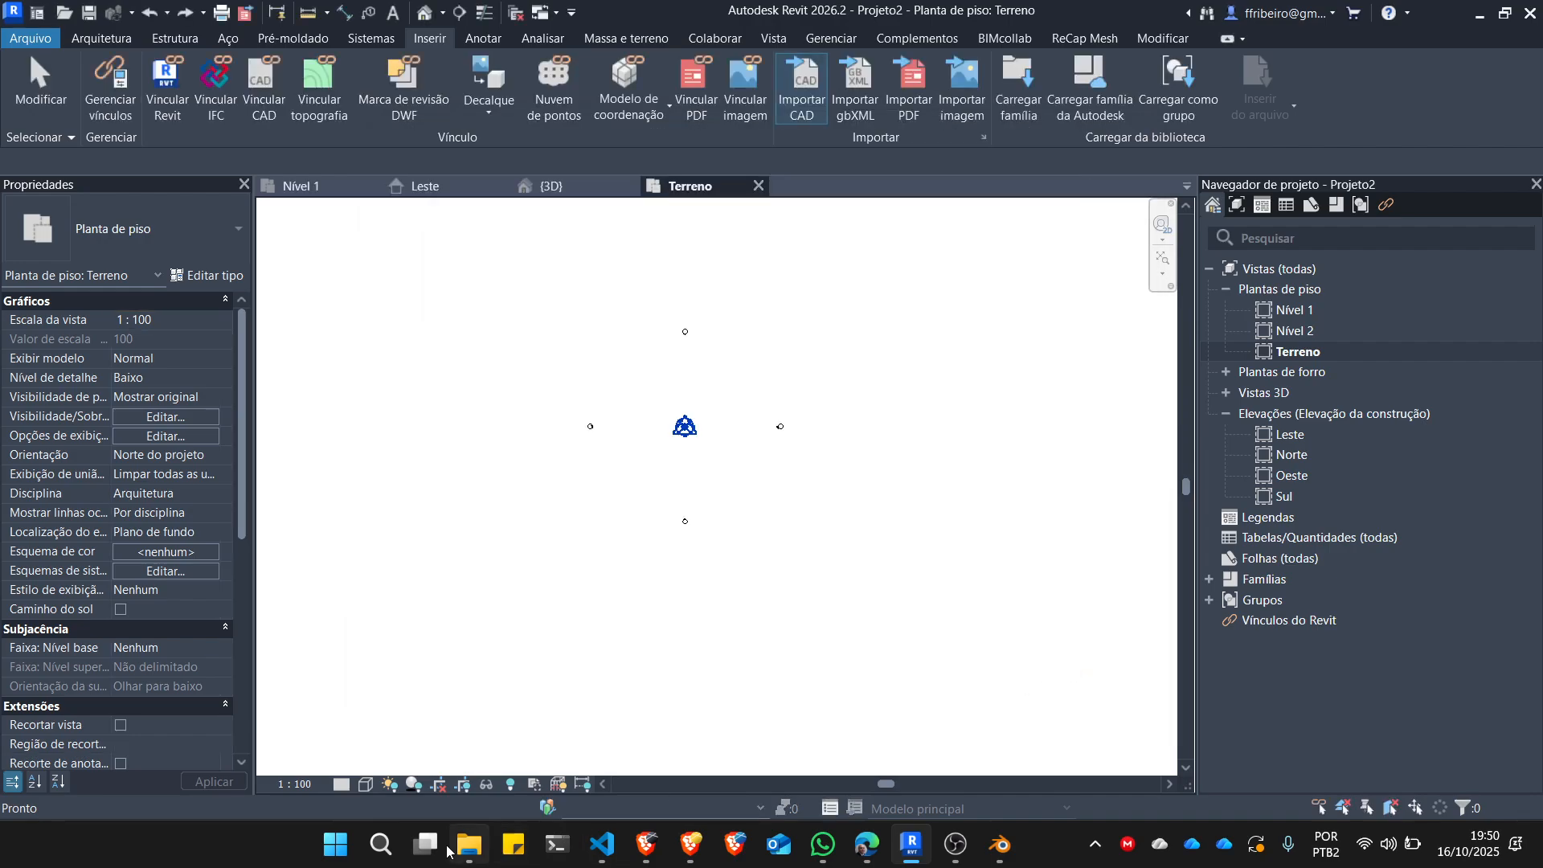
# Launch AutoCAD 2025 and open terreno.dxf from the terreno folder.
pyautogui.click(330, 846)
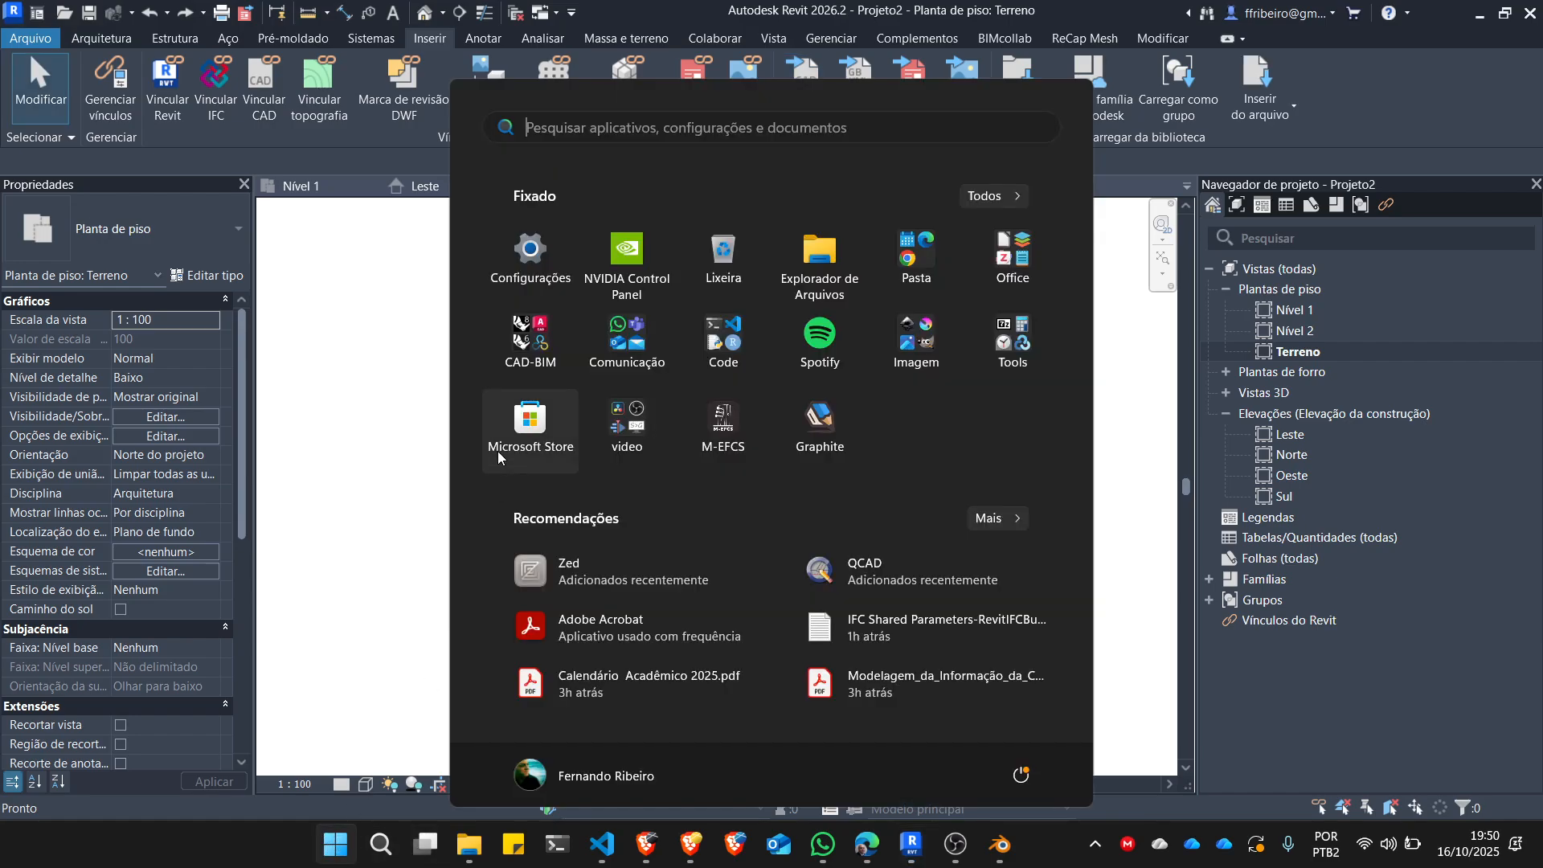
pyautogui.click(529, 338)
pyautogui.click(719, 390)
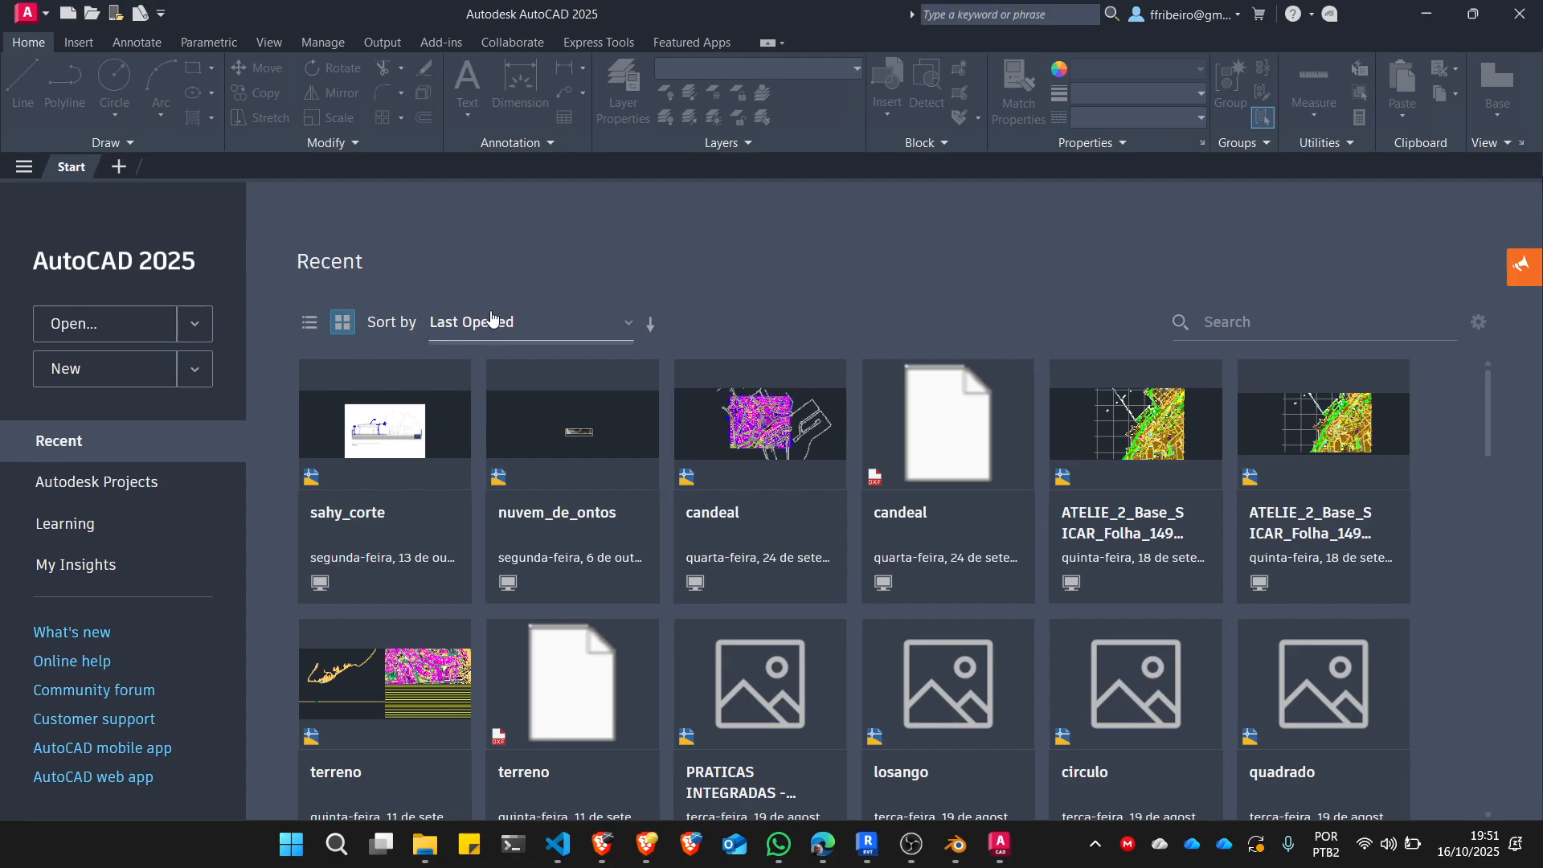
pyautogui.click(91, 16)
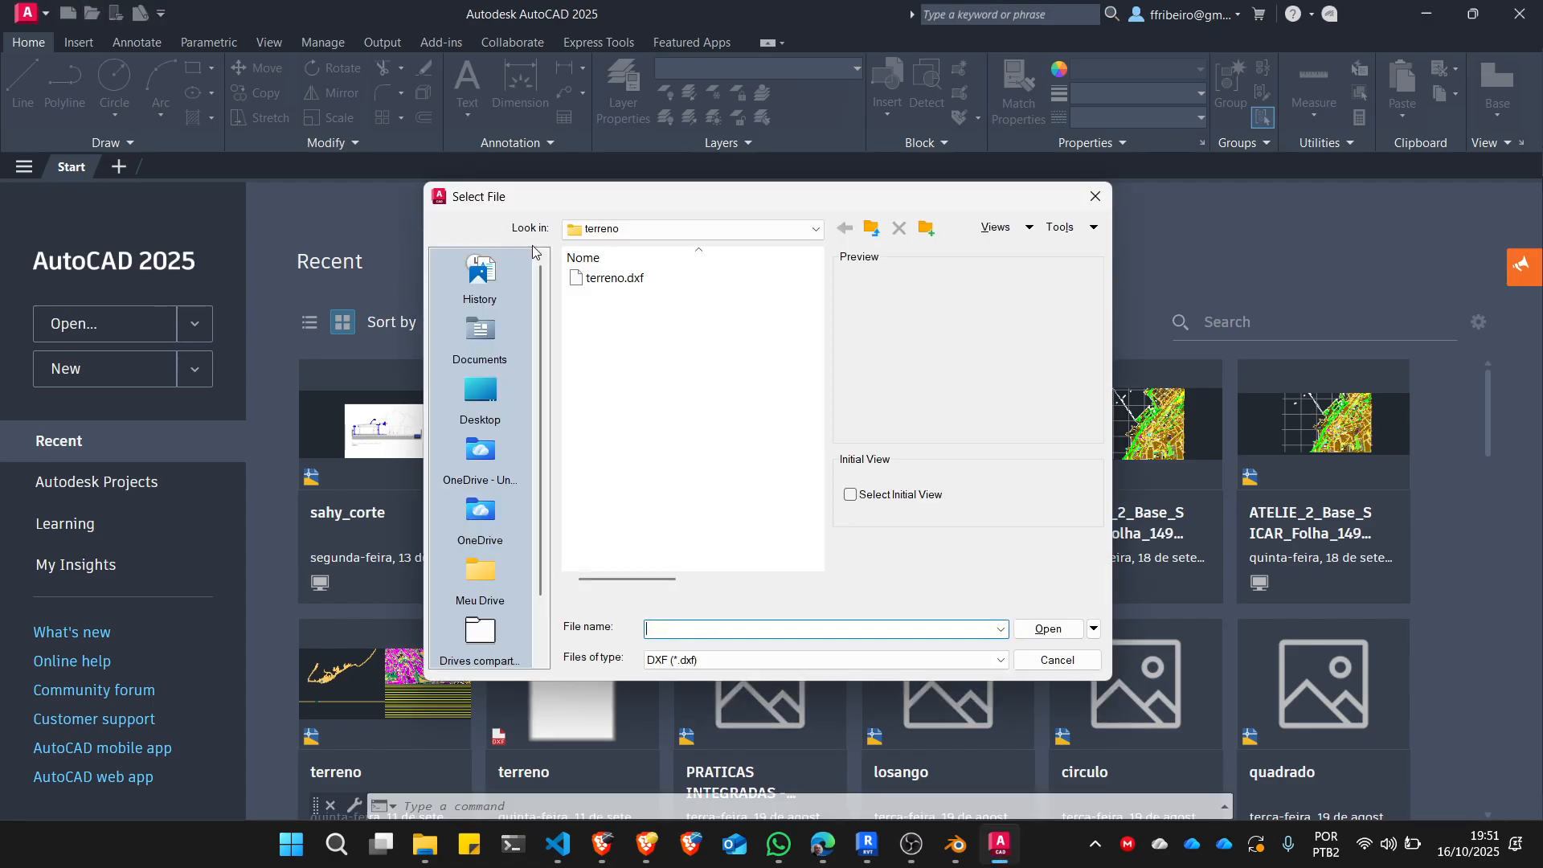
pyautogui.click(617, 279)
pyautogui.click(1055, 633)
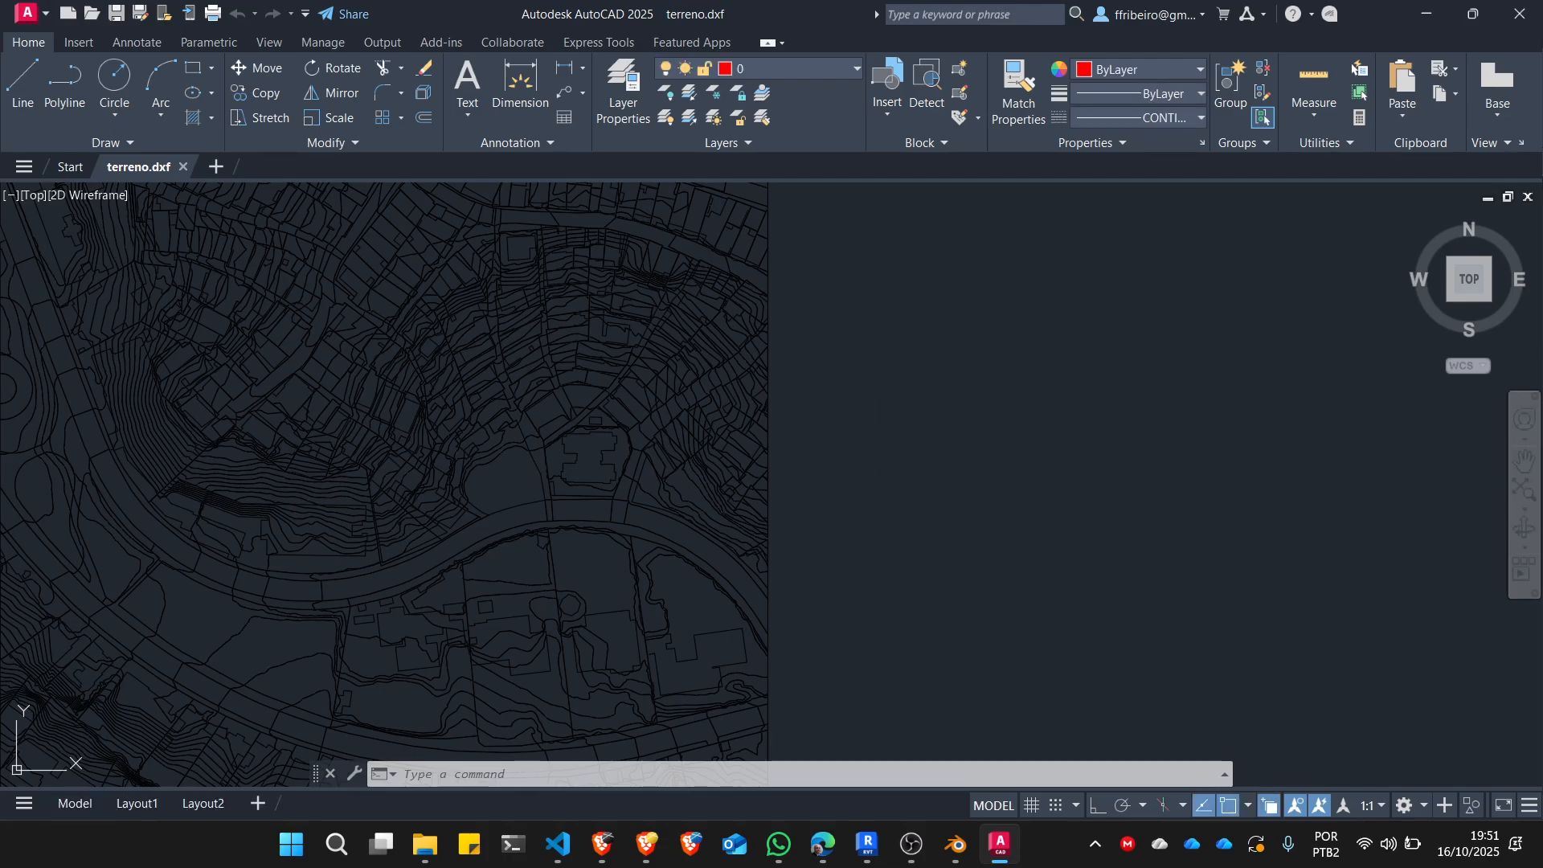
pyautogui.scroll(-2, 930, 406)
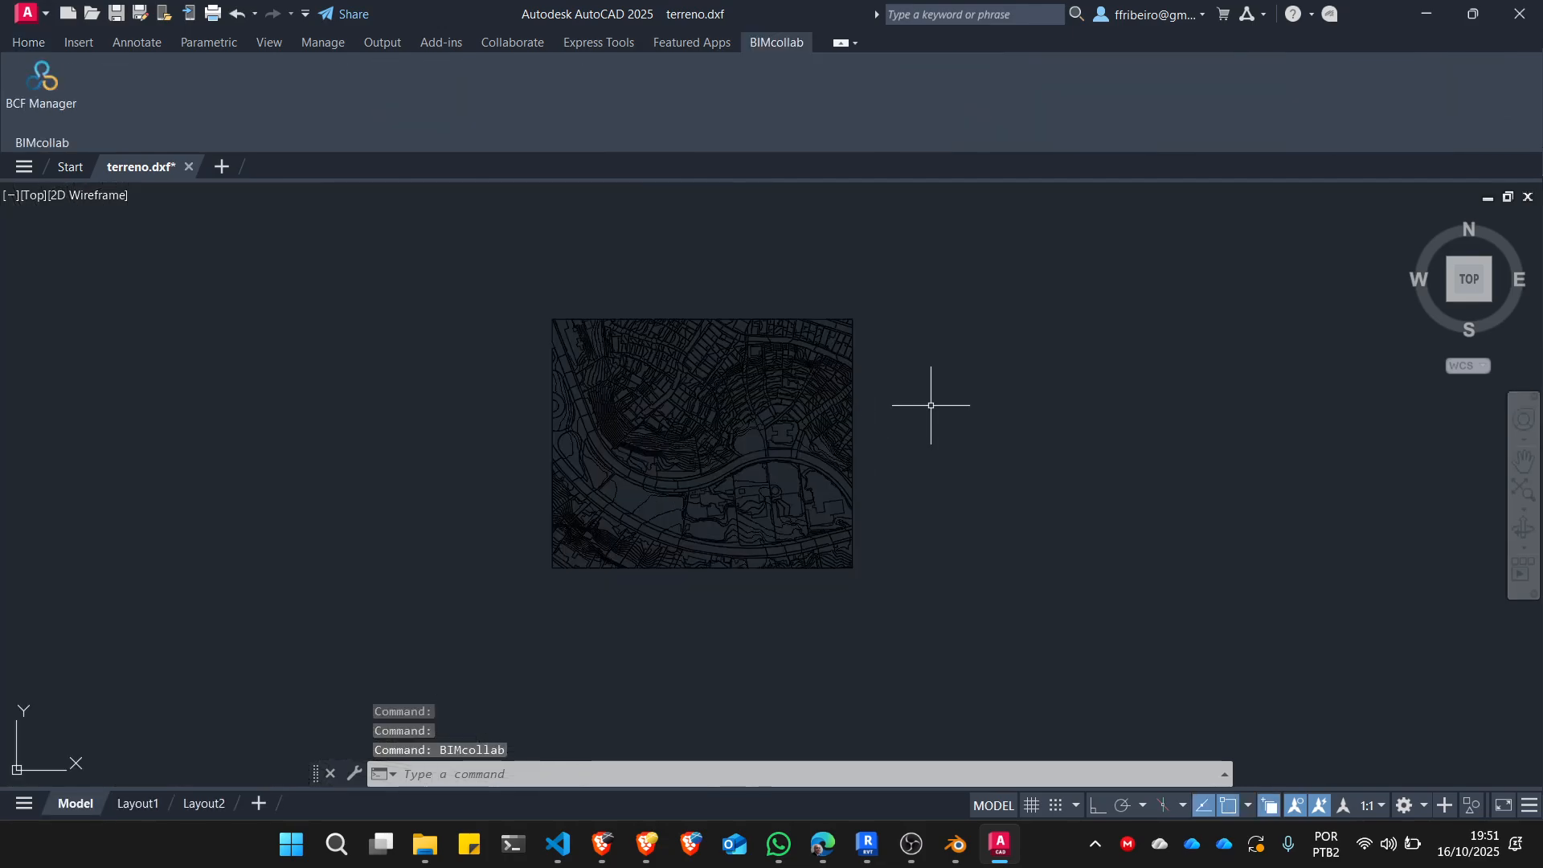
# Set the color of all objects in the drawing to ByLayer and clear the selection.
pyautogui.click(29, 43)
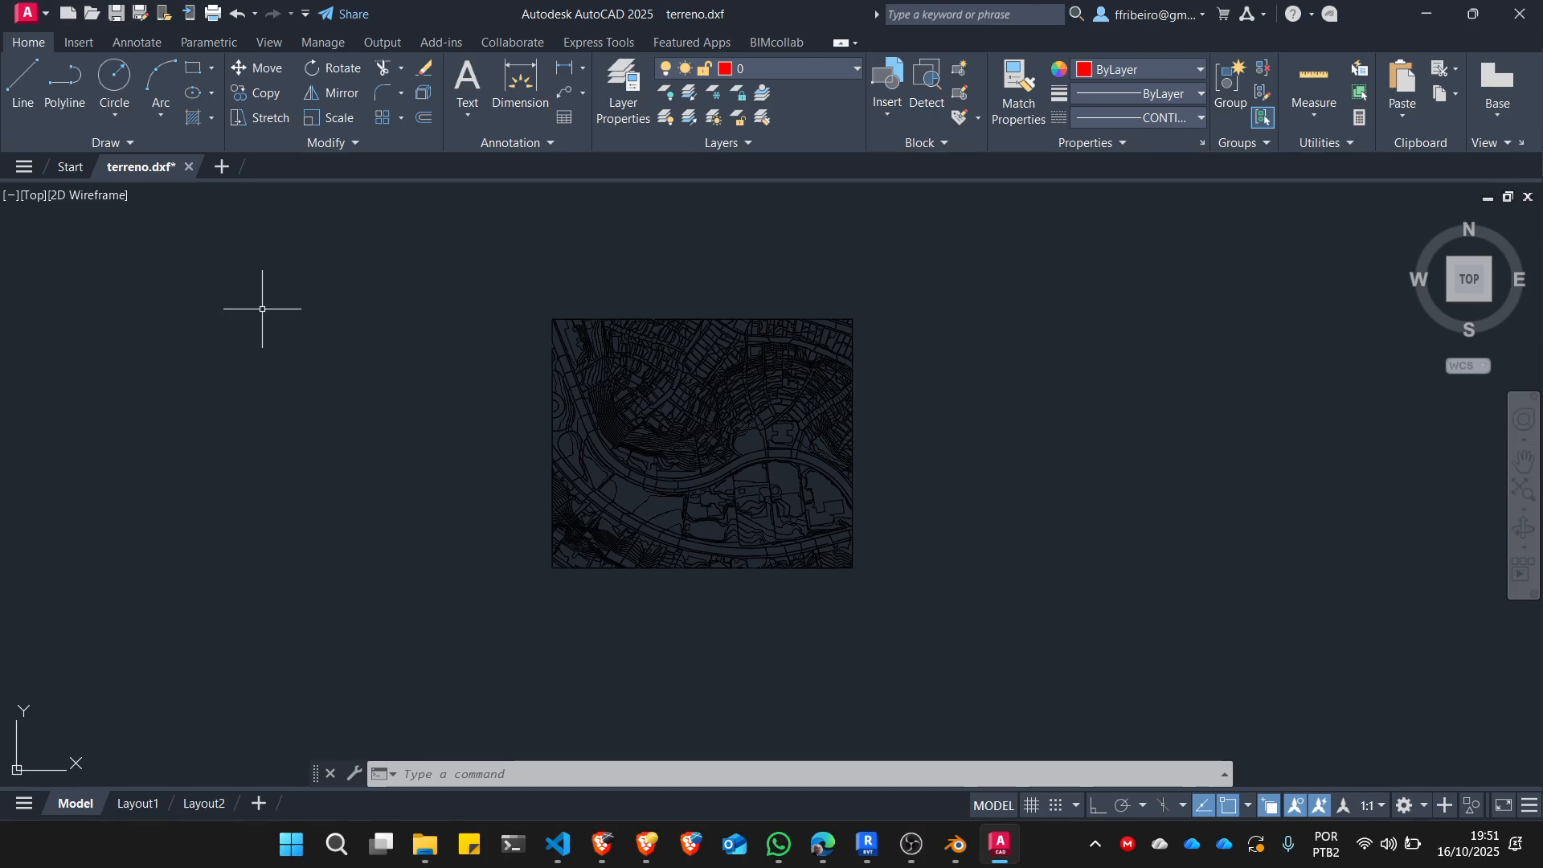
pyautogui.hotkey('ctrl', 'a')
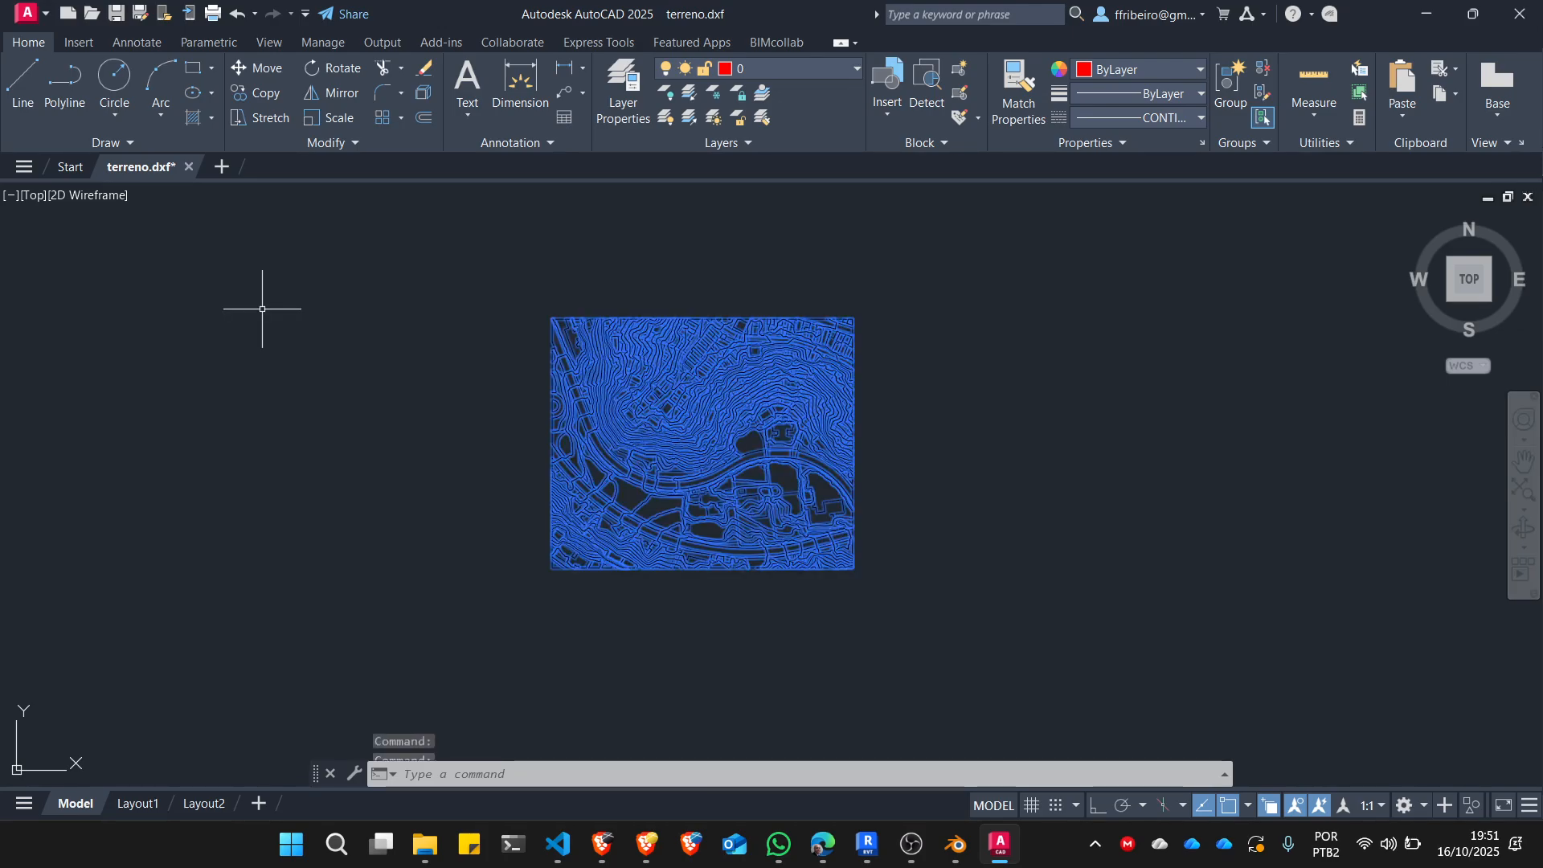
pyautogui.click(1200, 69)
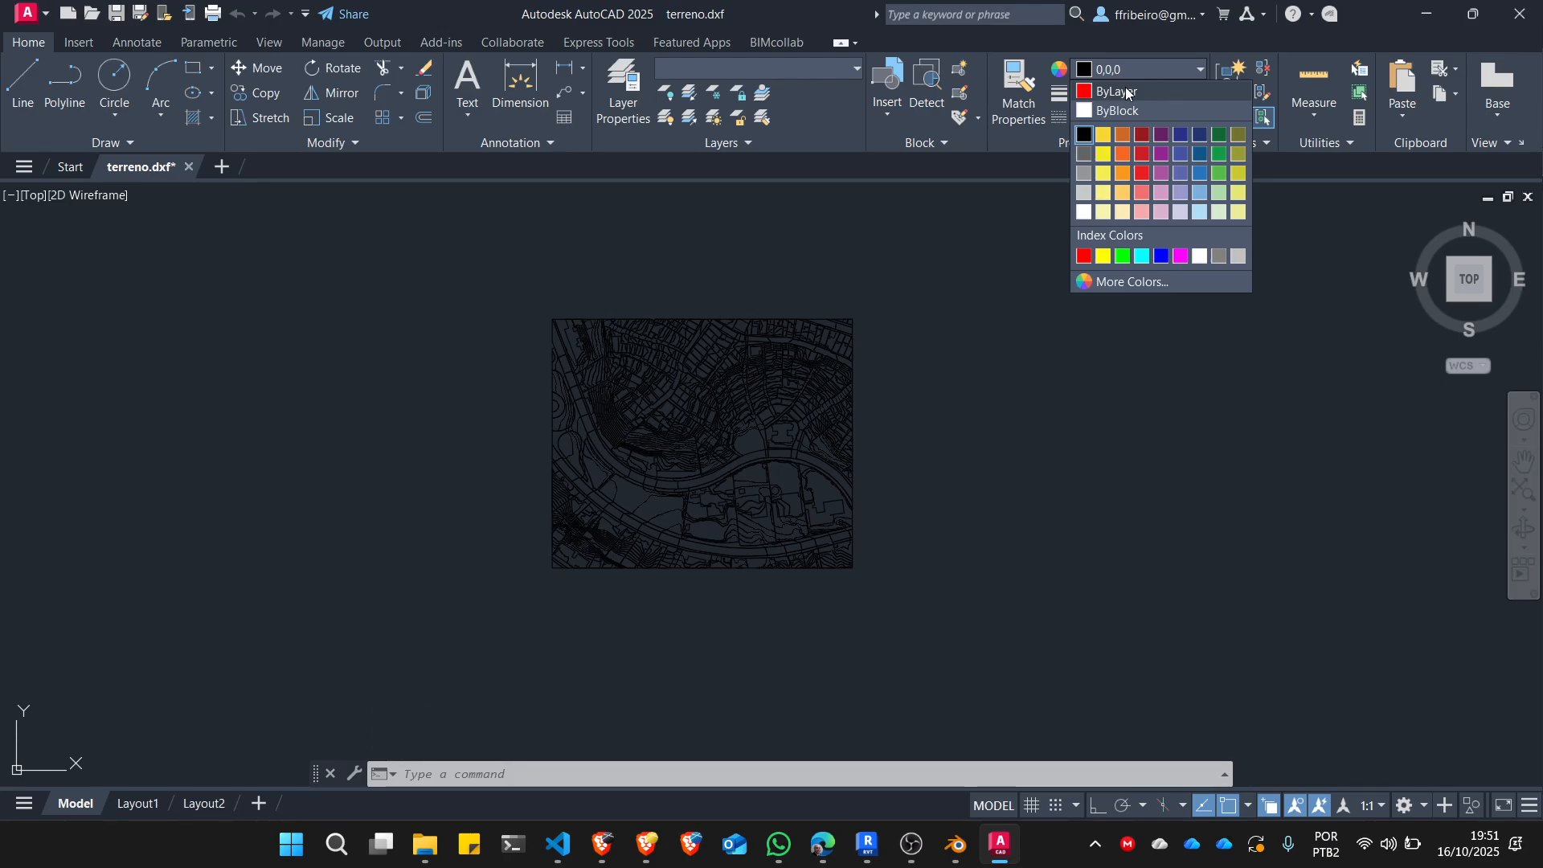
pyautogui.click(1128, 93)
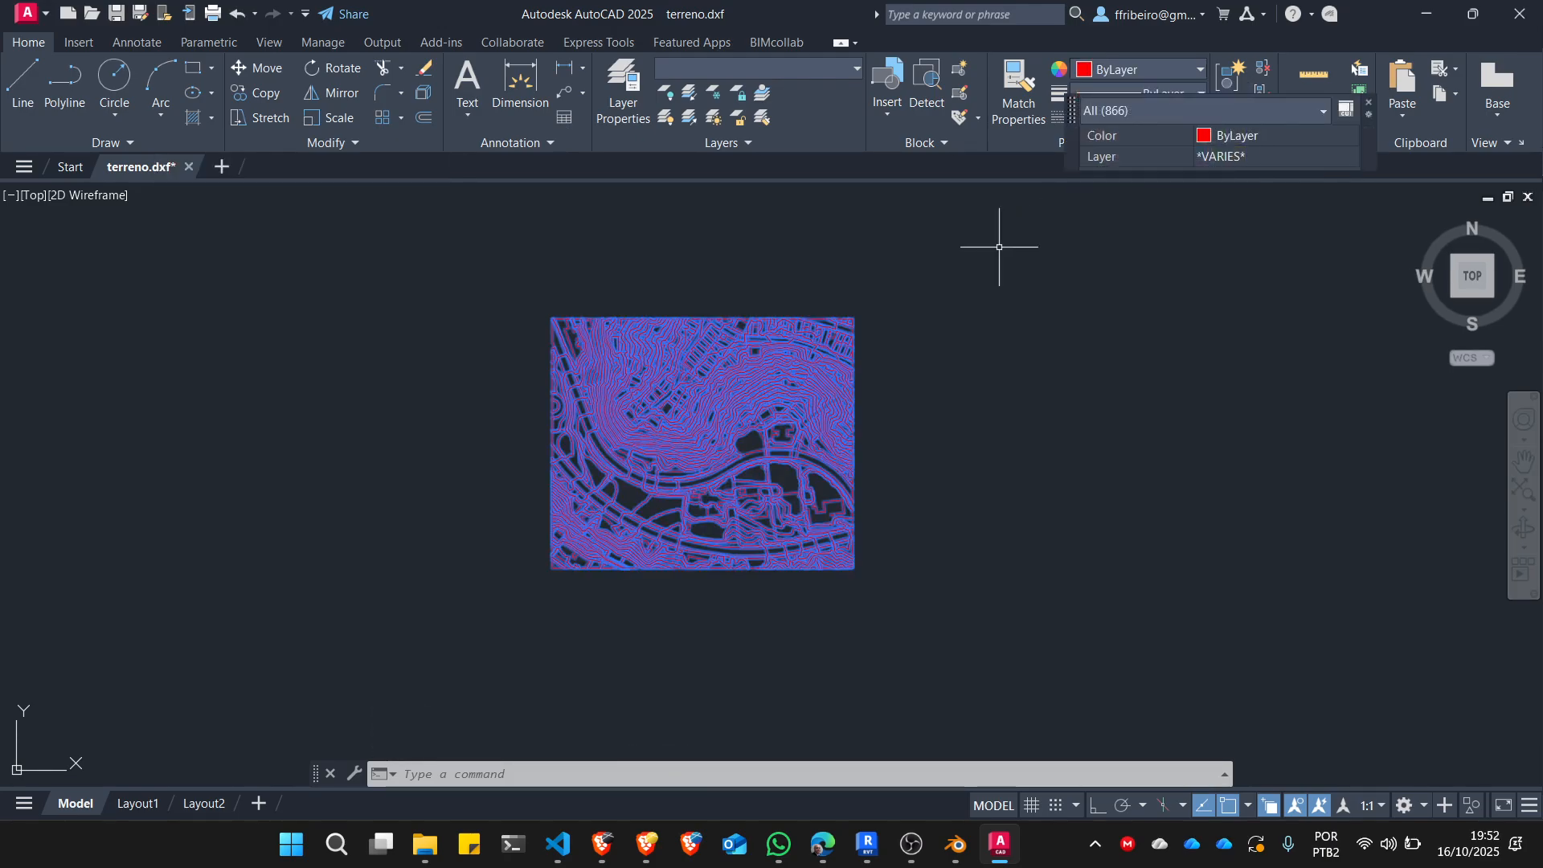
pyautogui.press('Escape')
pyautogui.press('Escape')
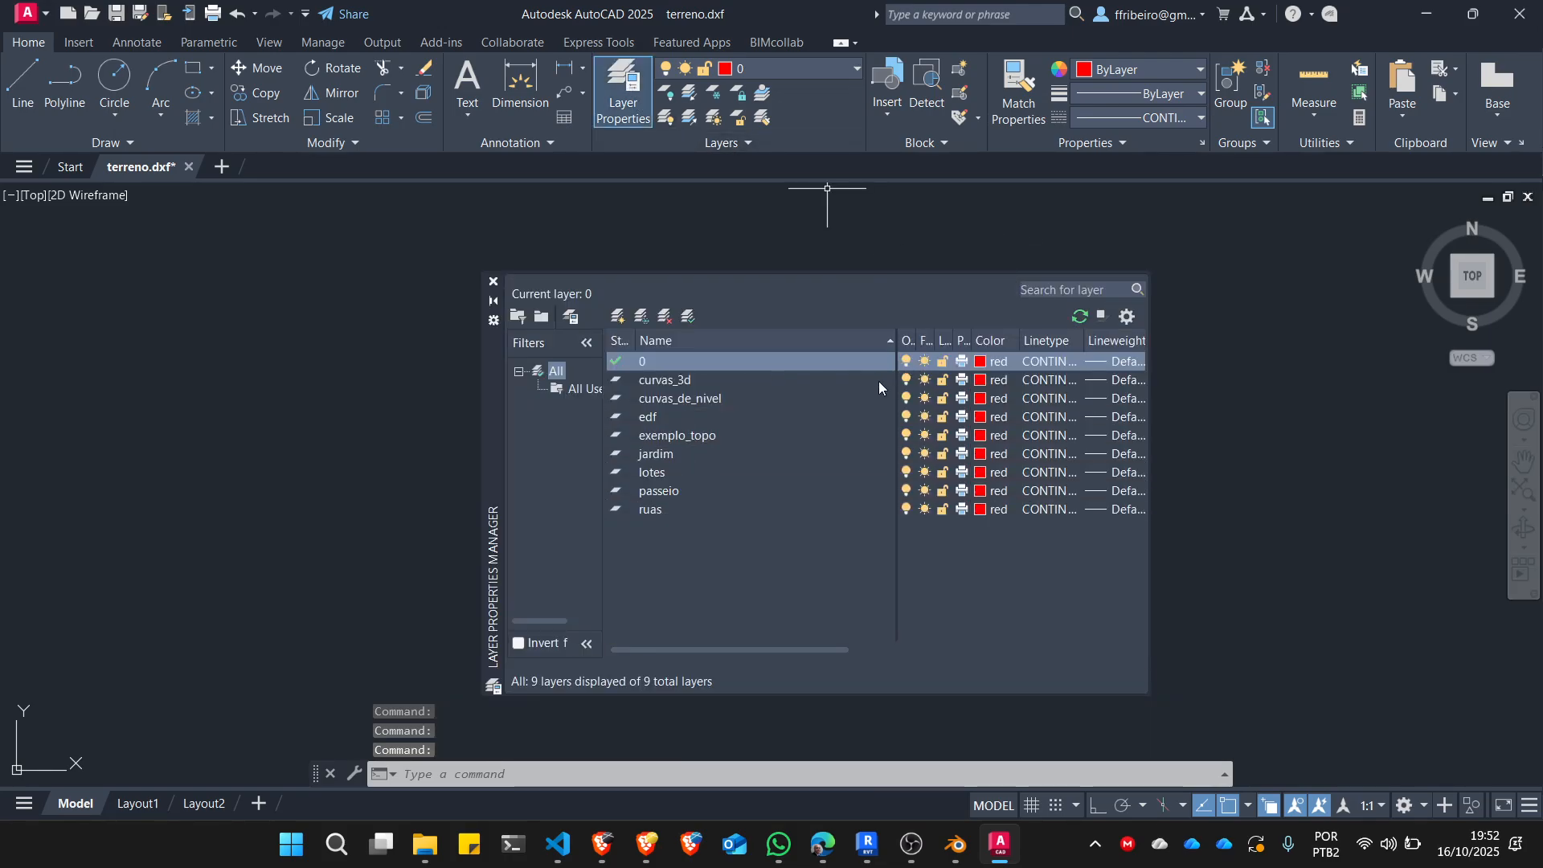
# Set layer 0's color to white and layer curvas_3d's color to index 41.
pyautogui.click(980, 361)
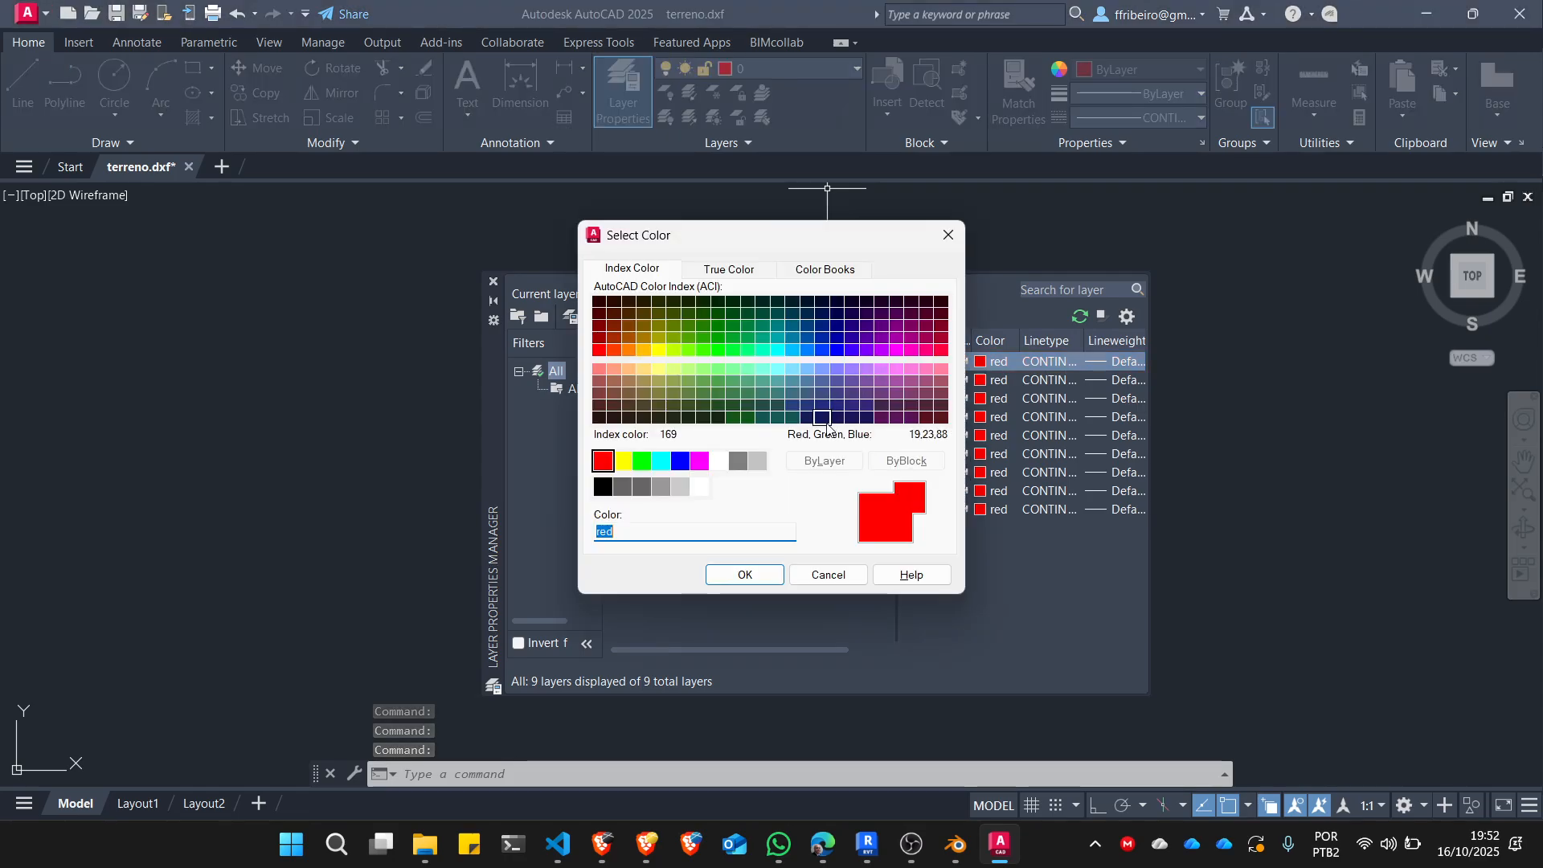
pyautogui.click(719, 462)
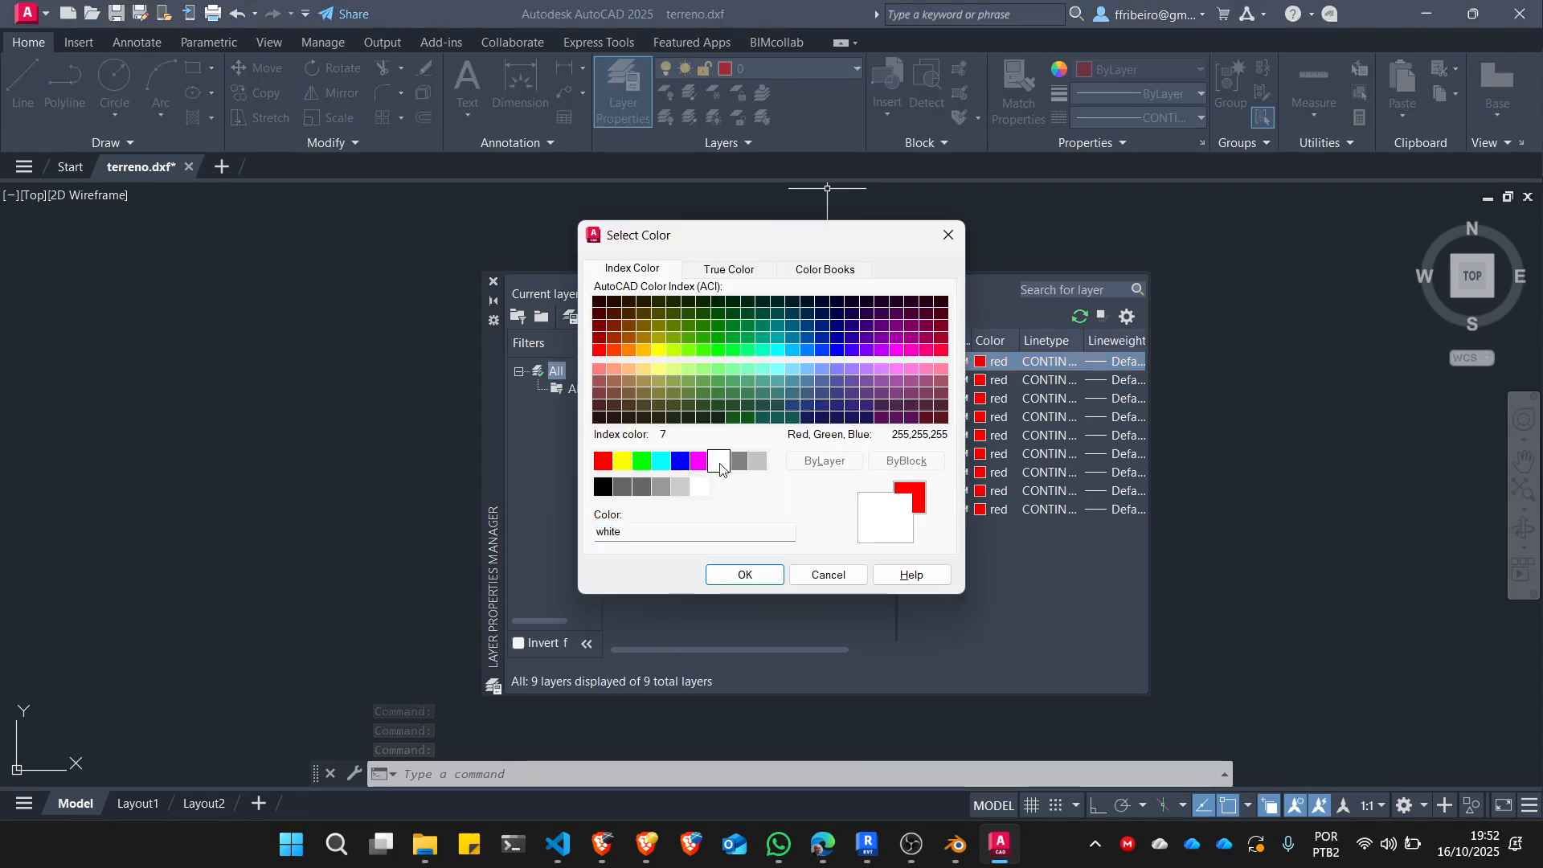
pyautogui.click(745, 575)
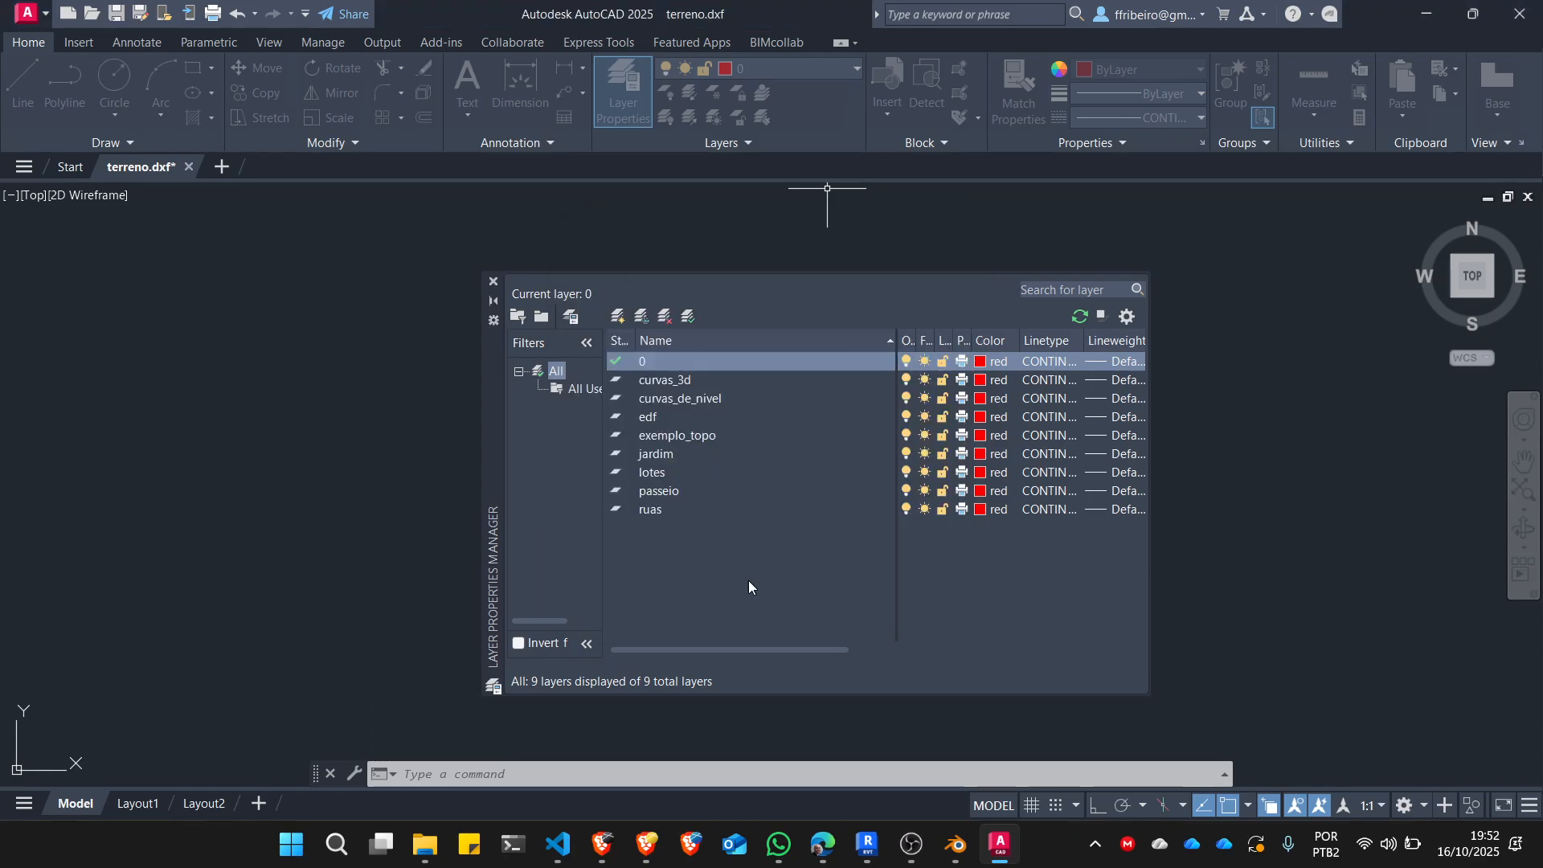
pyautogui.click(980, 381)
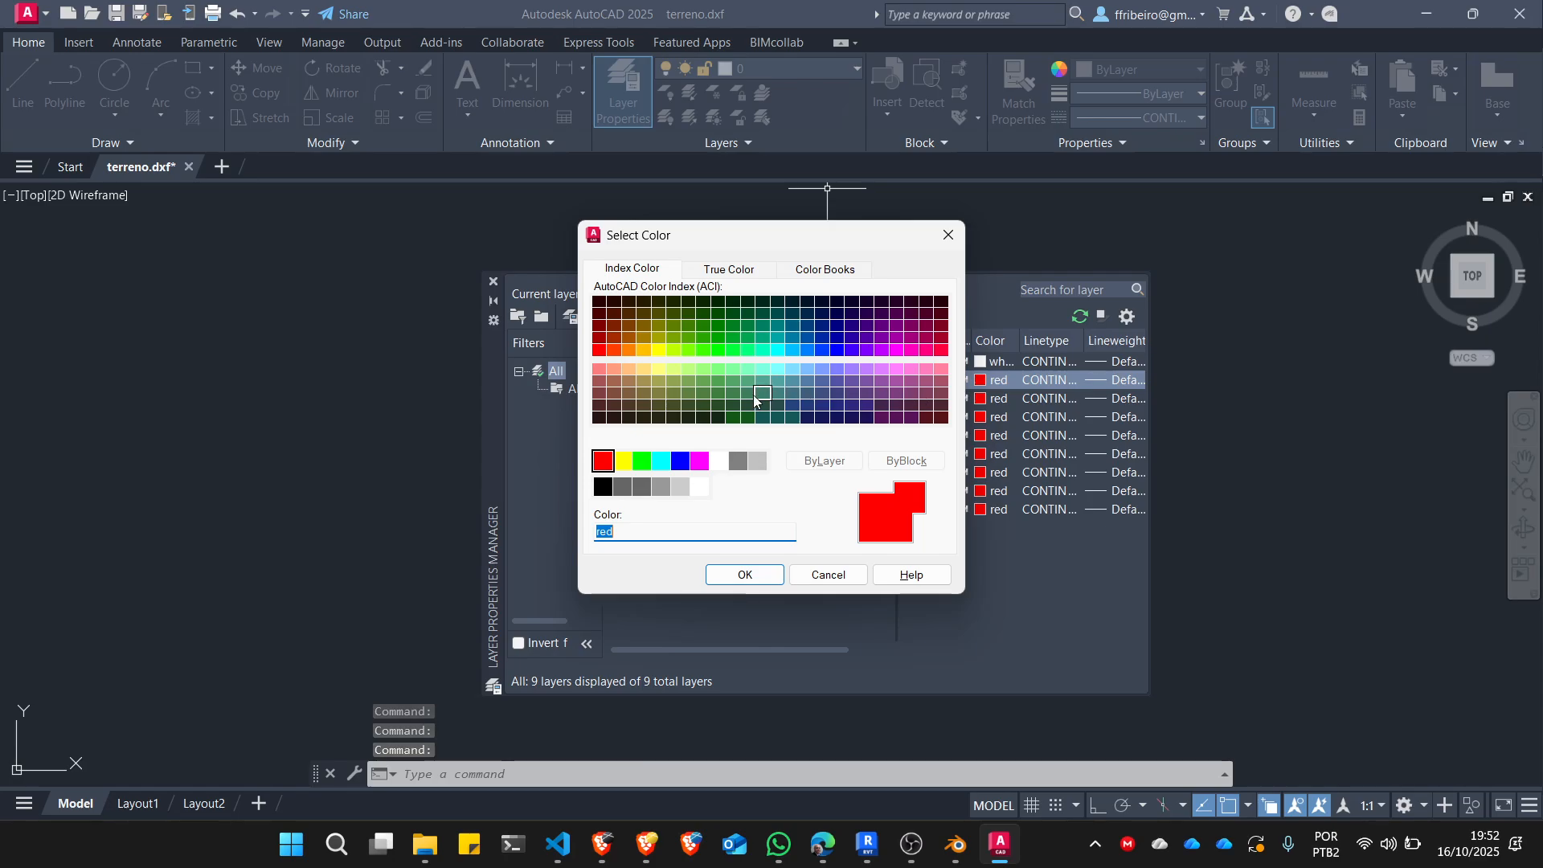
pyautogui.click(643, 370)
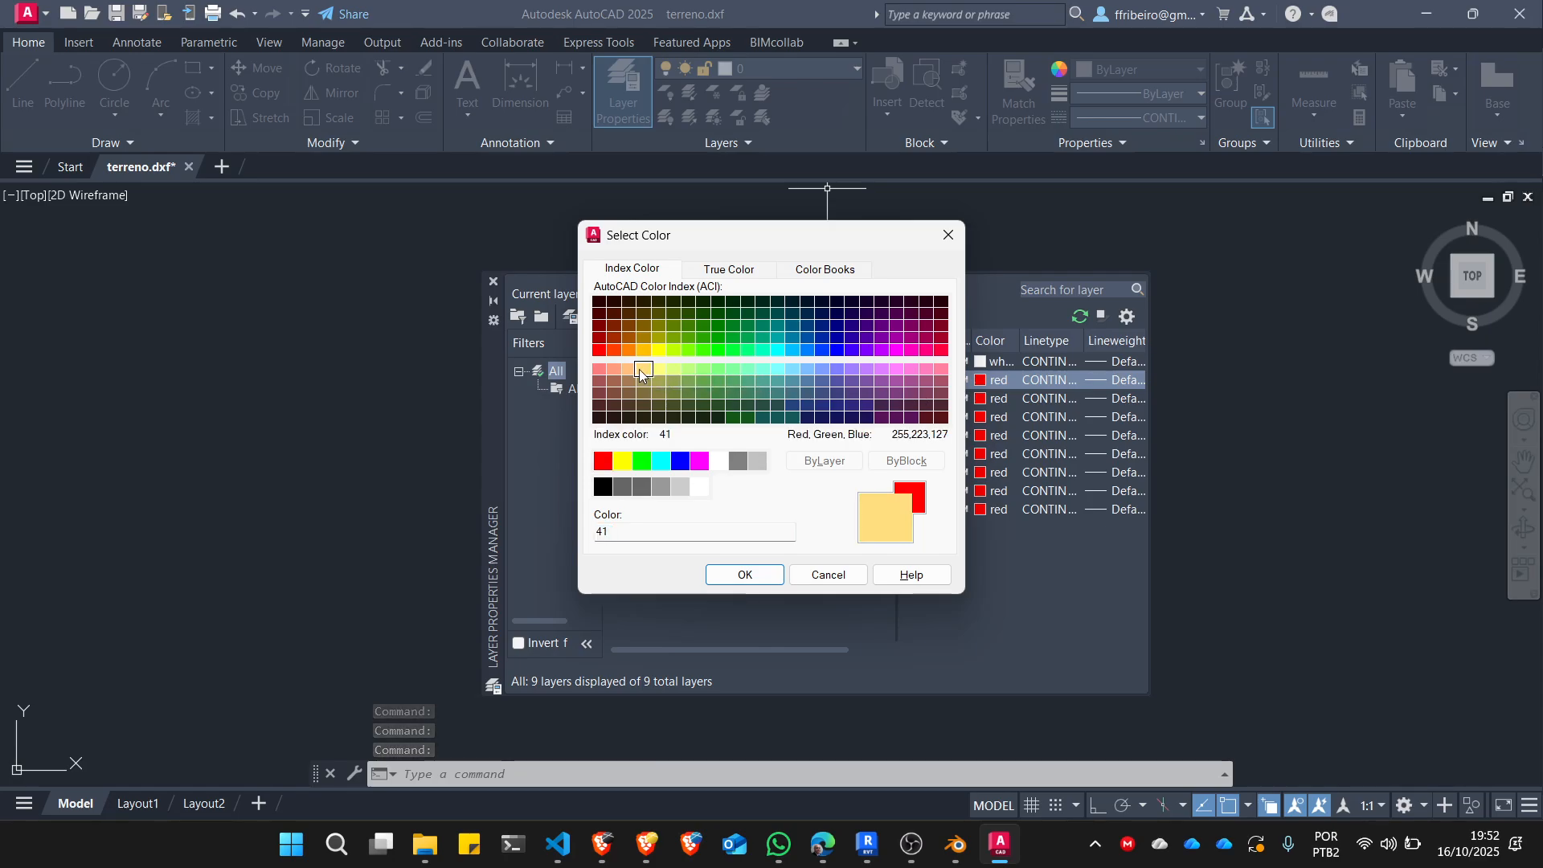
pyautogui.click(743, 574)
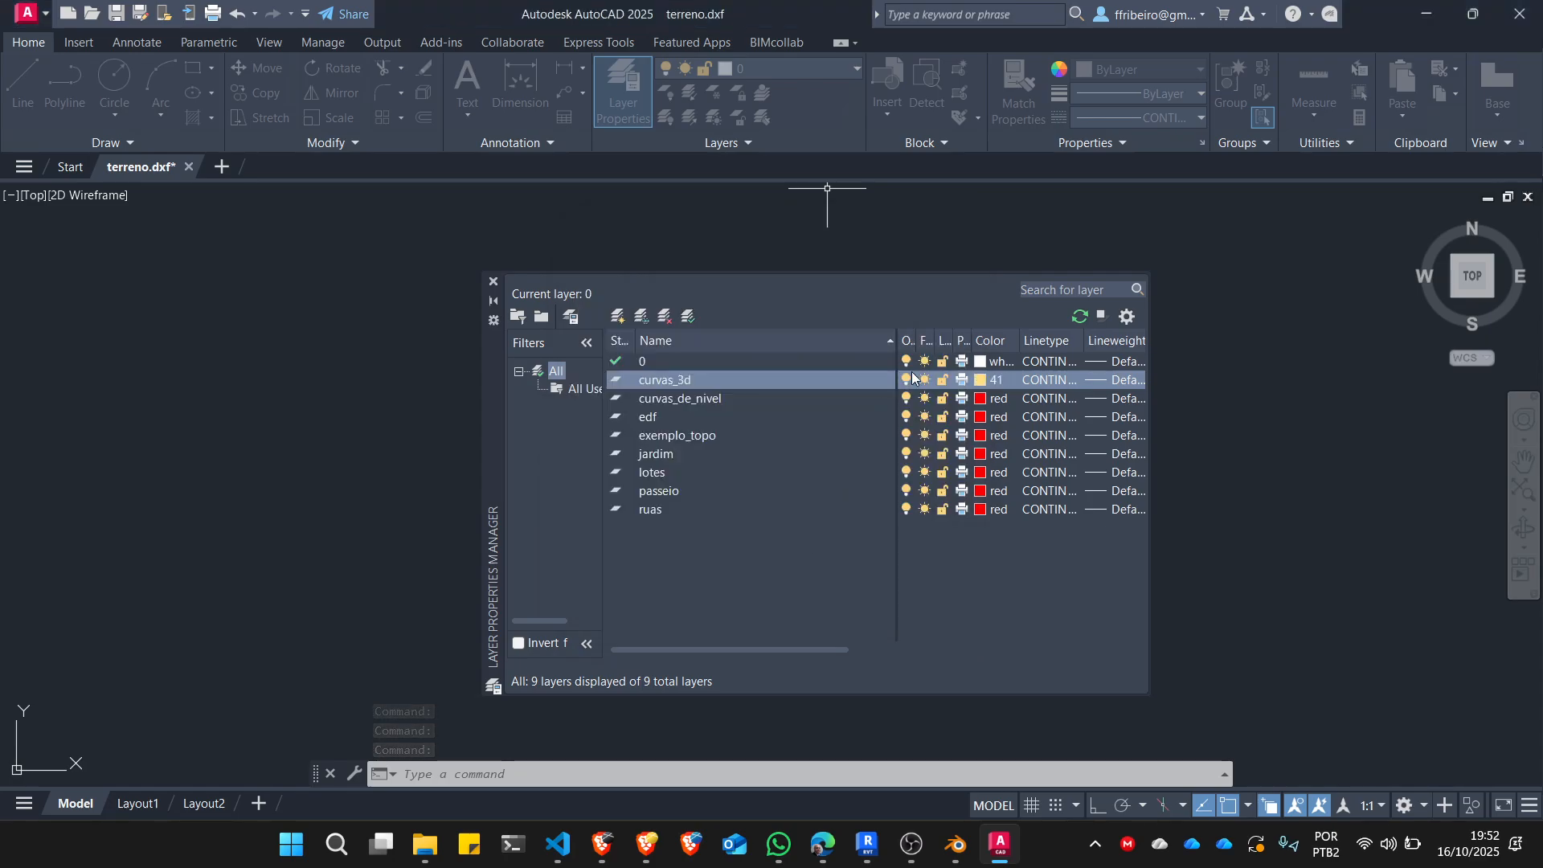
# Set the color of layer curvas_de_nivel to yellow and layer edf to magenta.
pyautogui.click(985, 405)
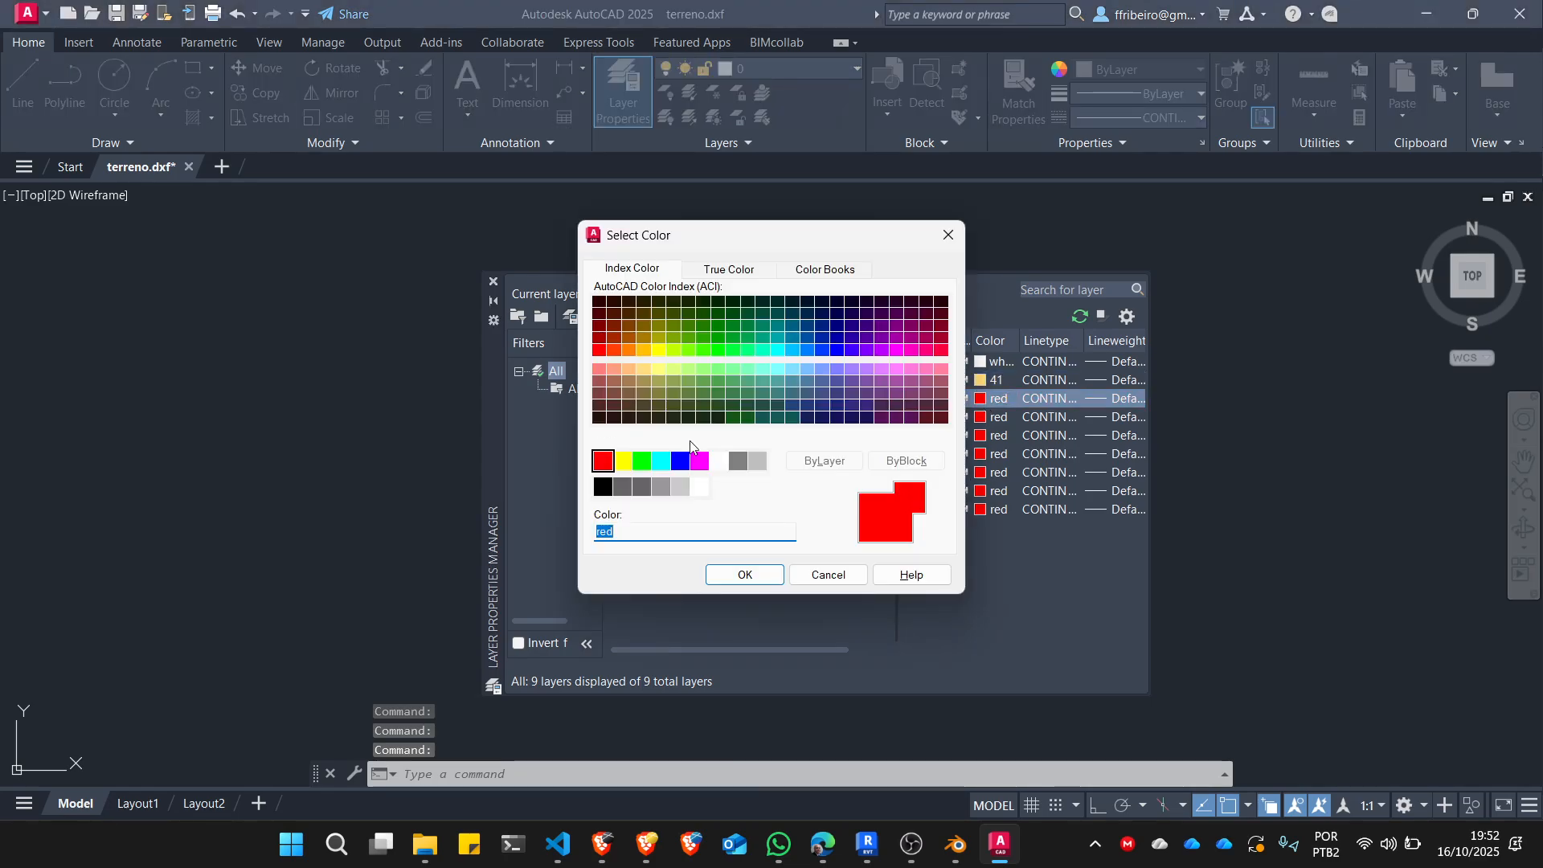
pyautogui.click(623, 461)
pyautogui.click(747, 574)
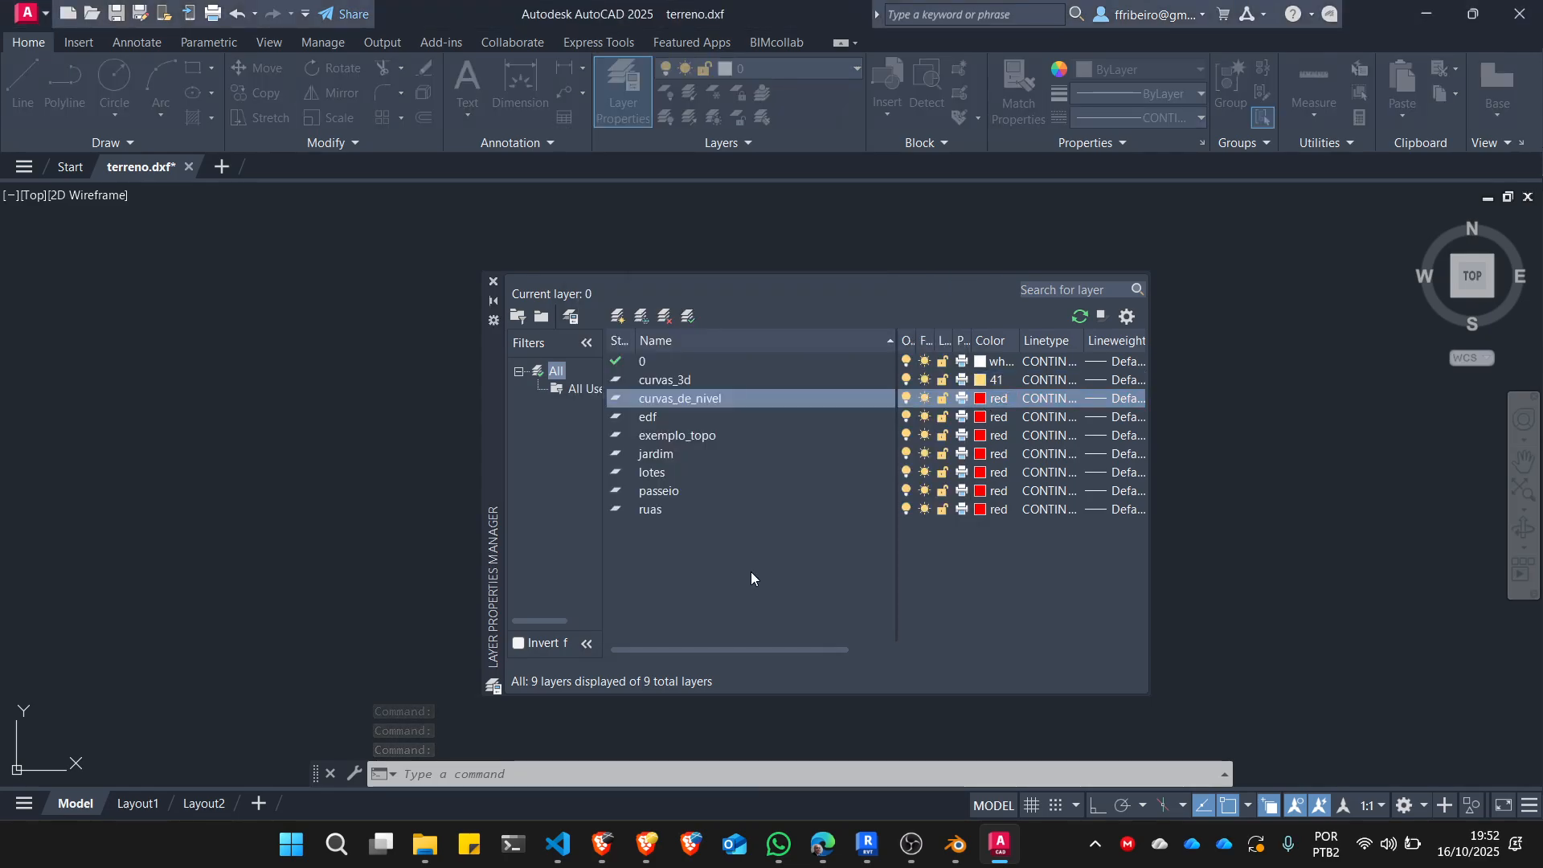
pyautogui.click(981, 419)
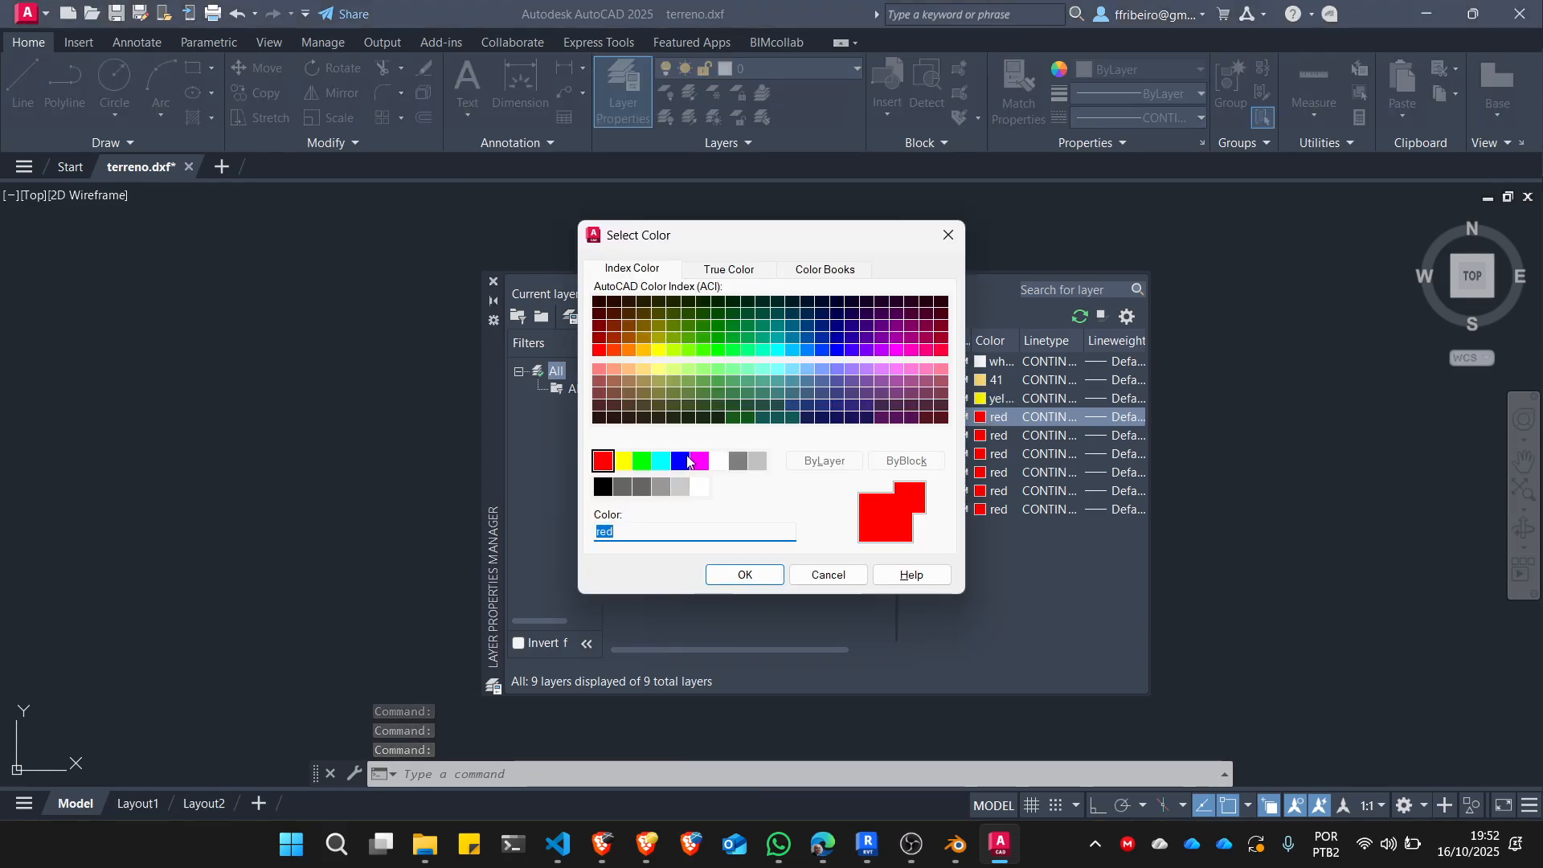
pyautogui.click(698, 460)
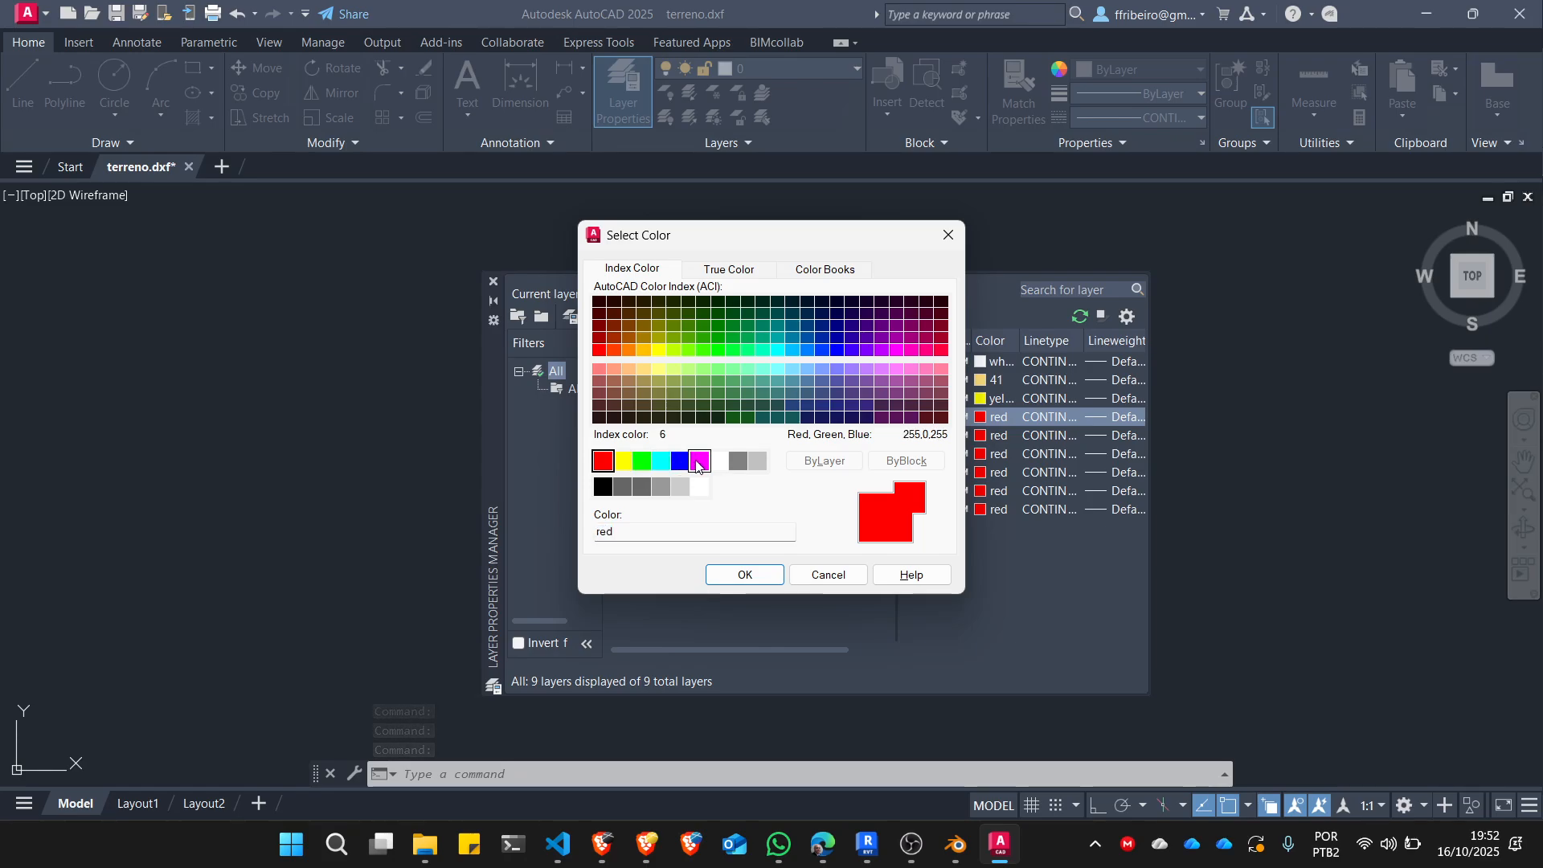
pyautogui.click(741, 572)
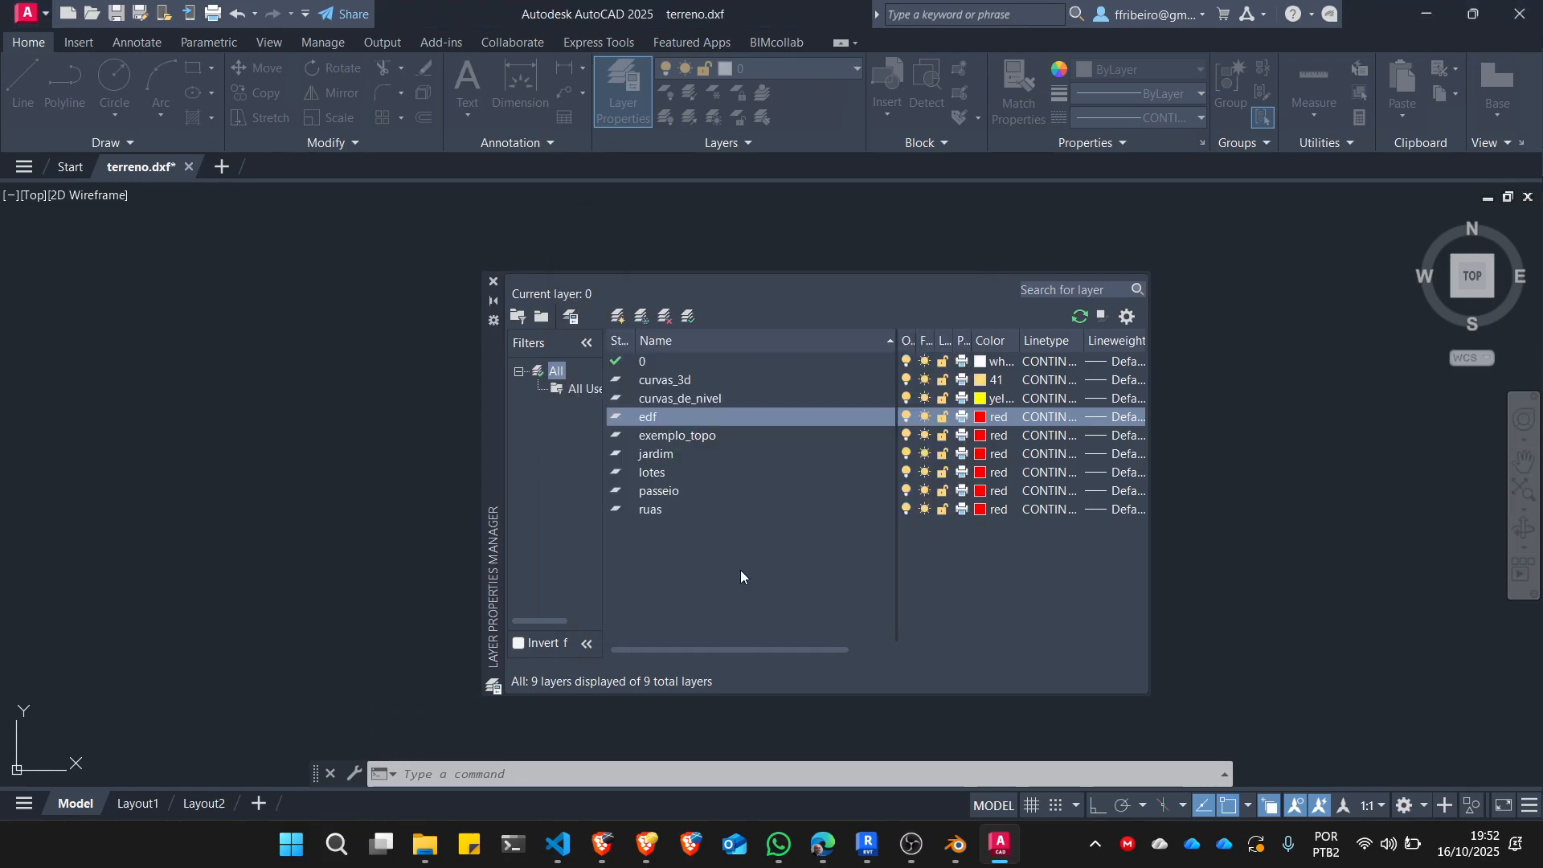
# Set the color of layer exemplo_topo to white and layer jardim to green.
pyautogui.click(980, 436)
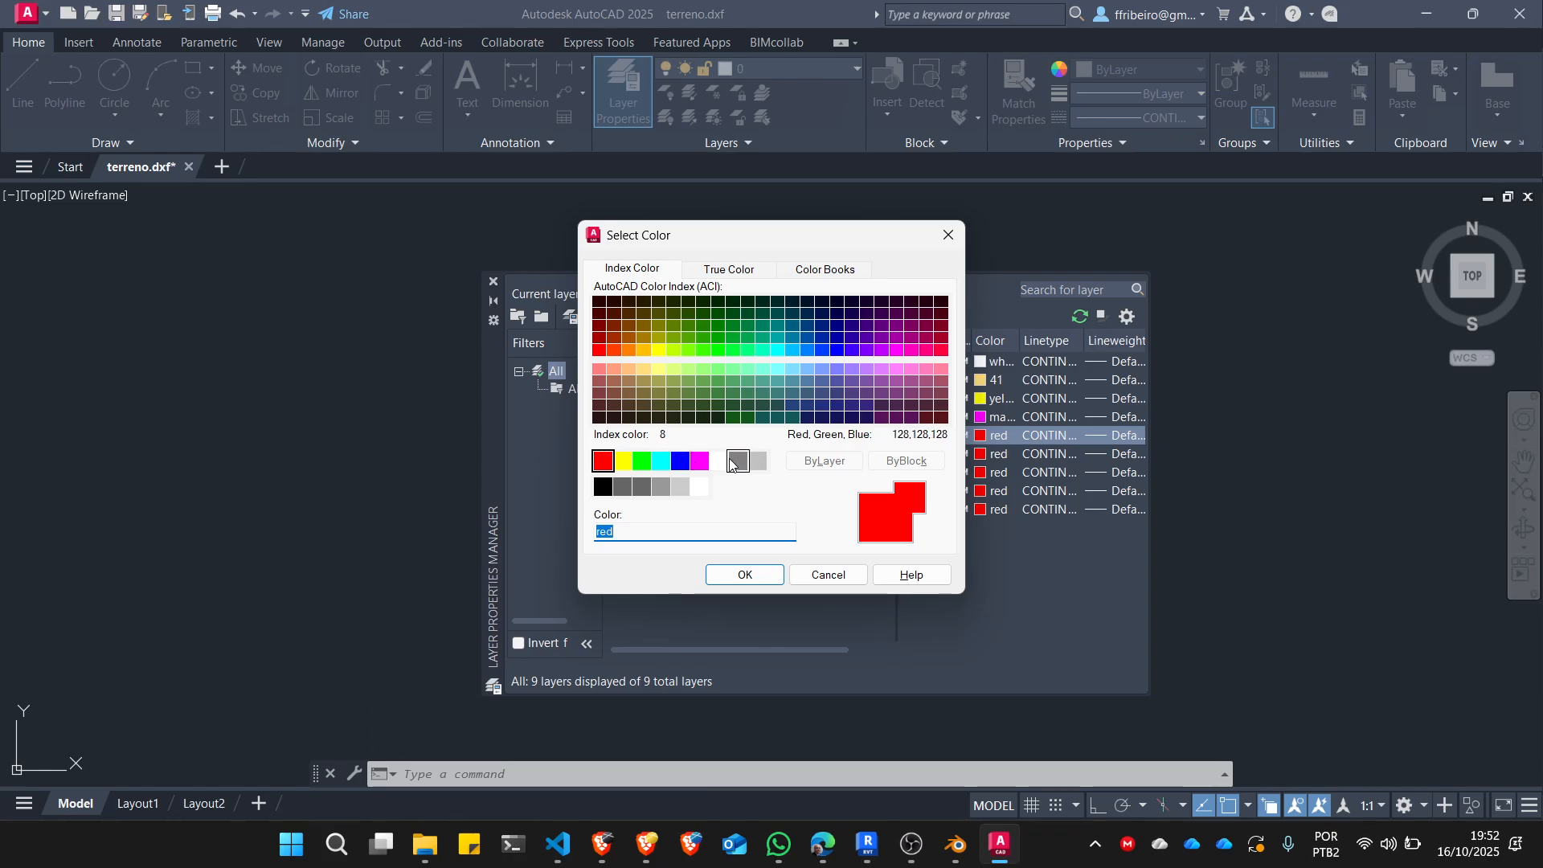
pyautogui.click(699, 487)
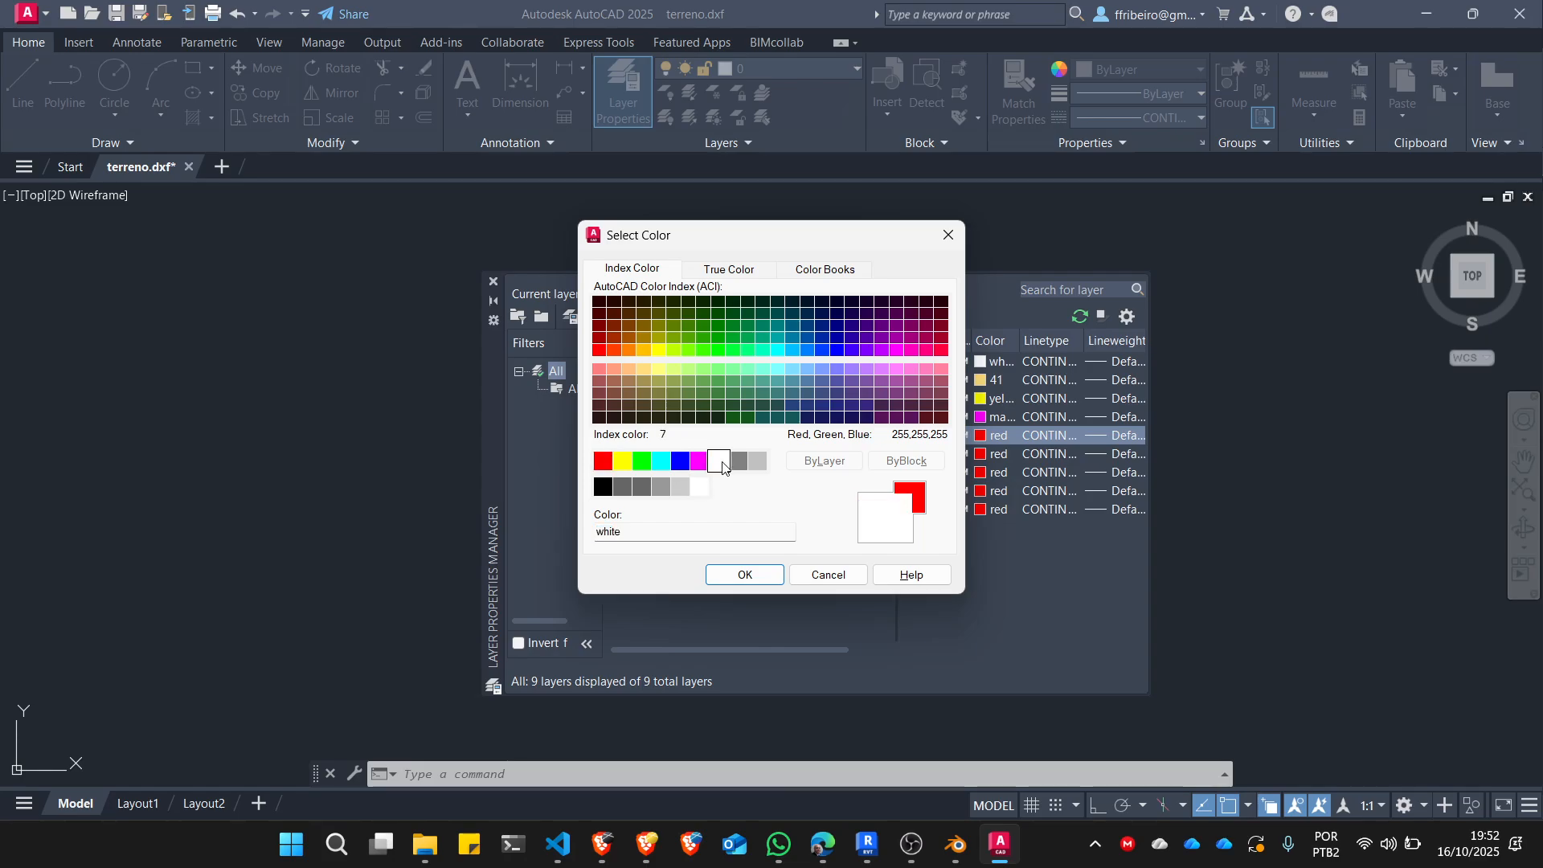
pyautogui.click(747, 574)
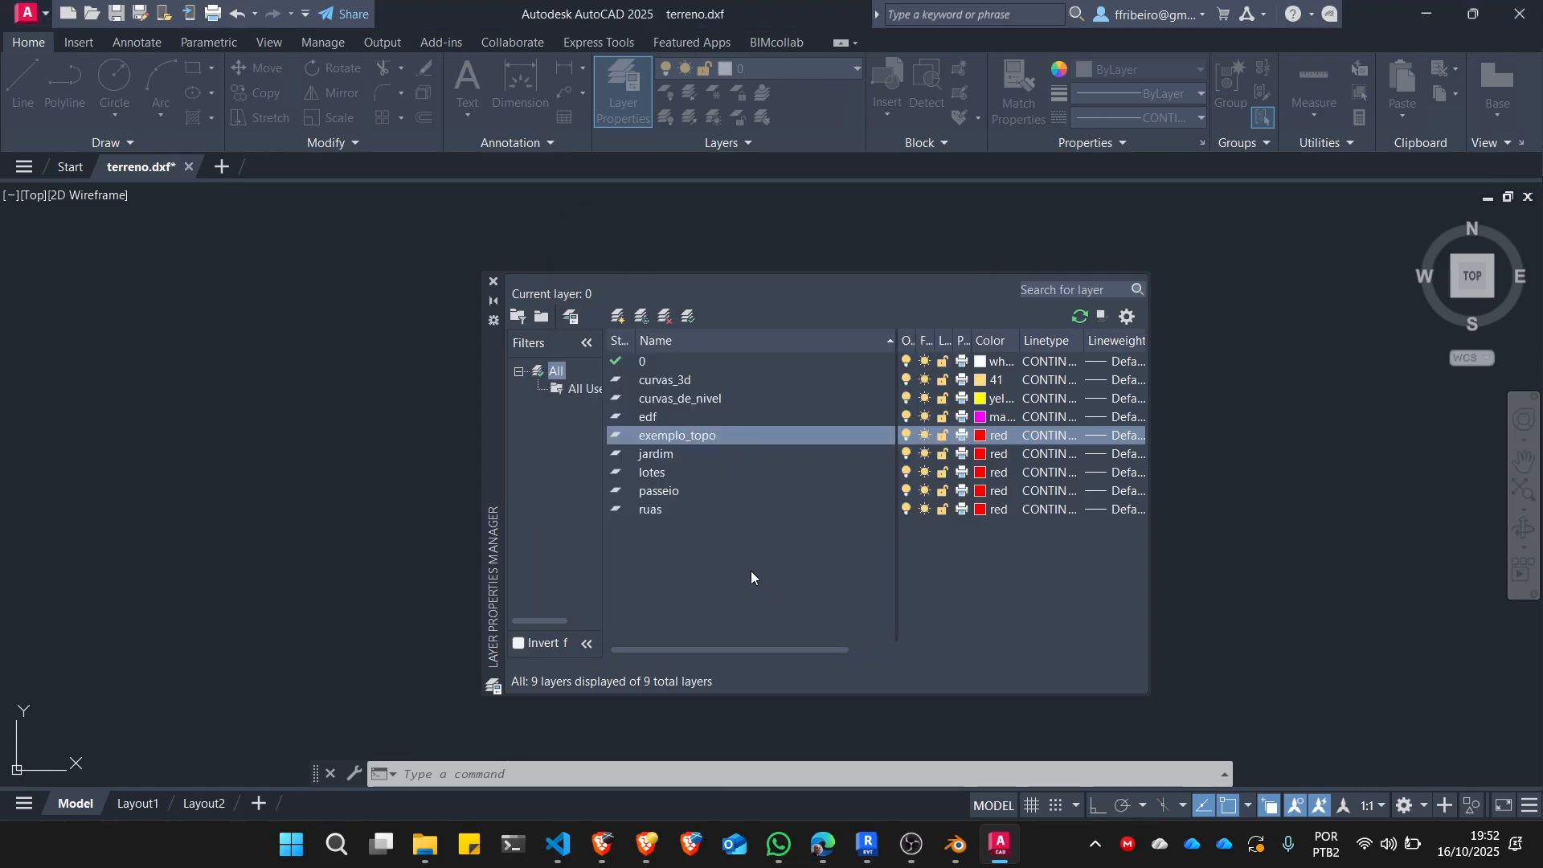
pyautogui.click(979, 454)
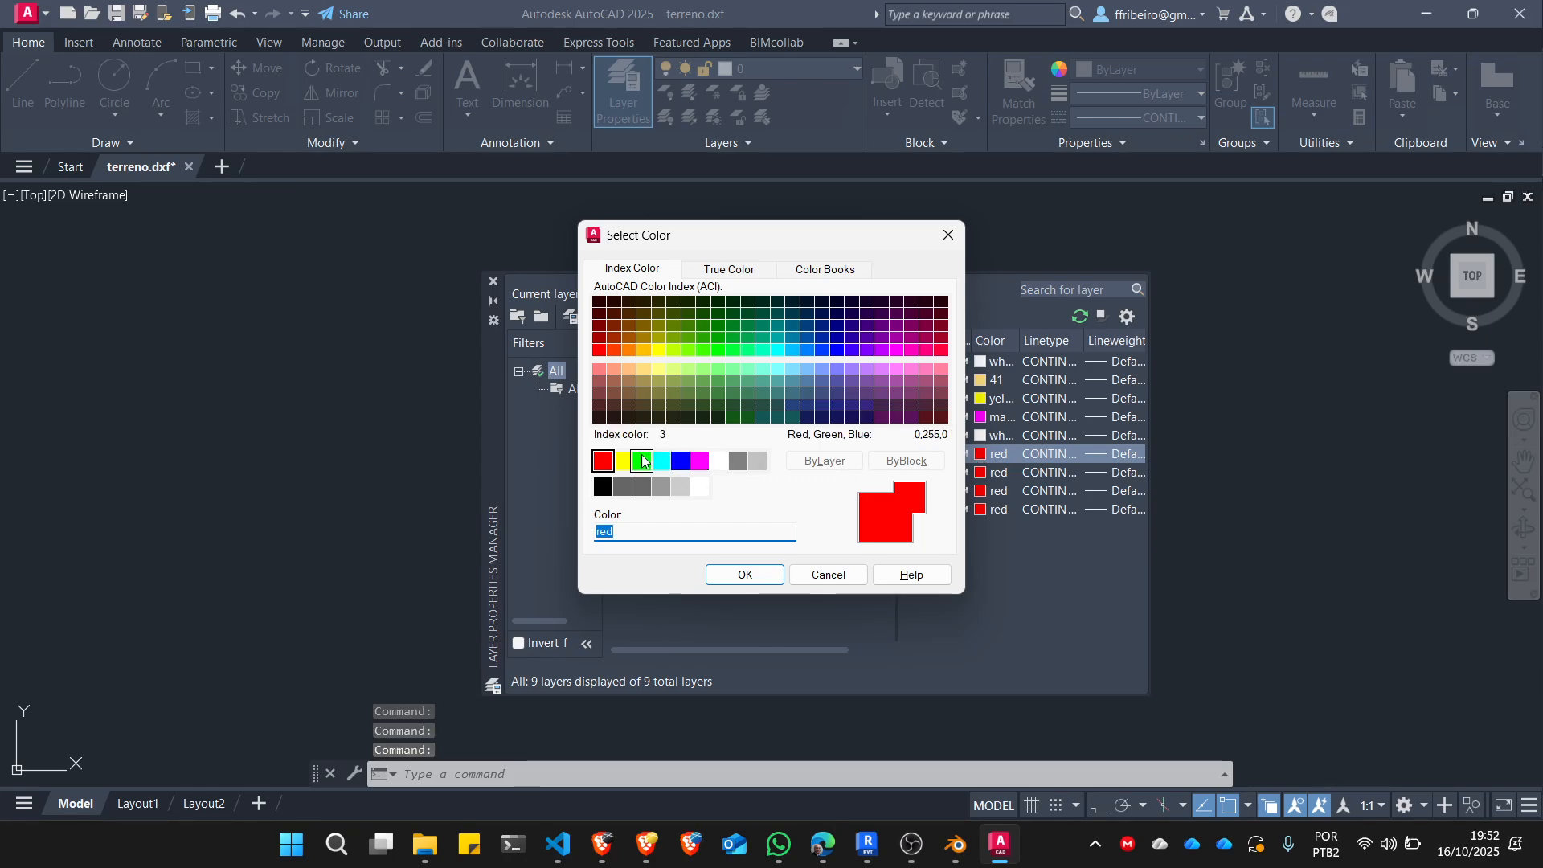
pyautogui.click(642, 460)
pyautogui.click(745, 574)
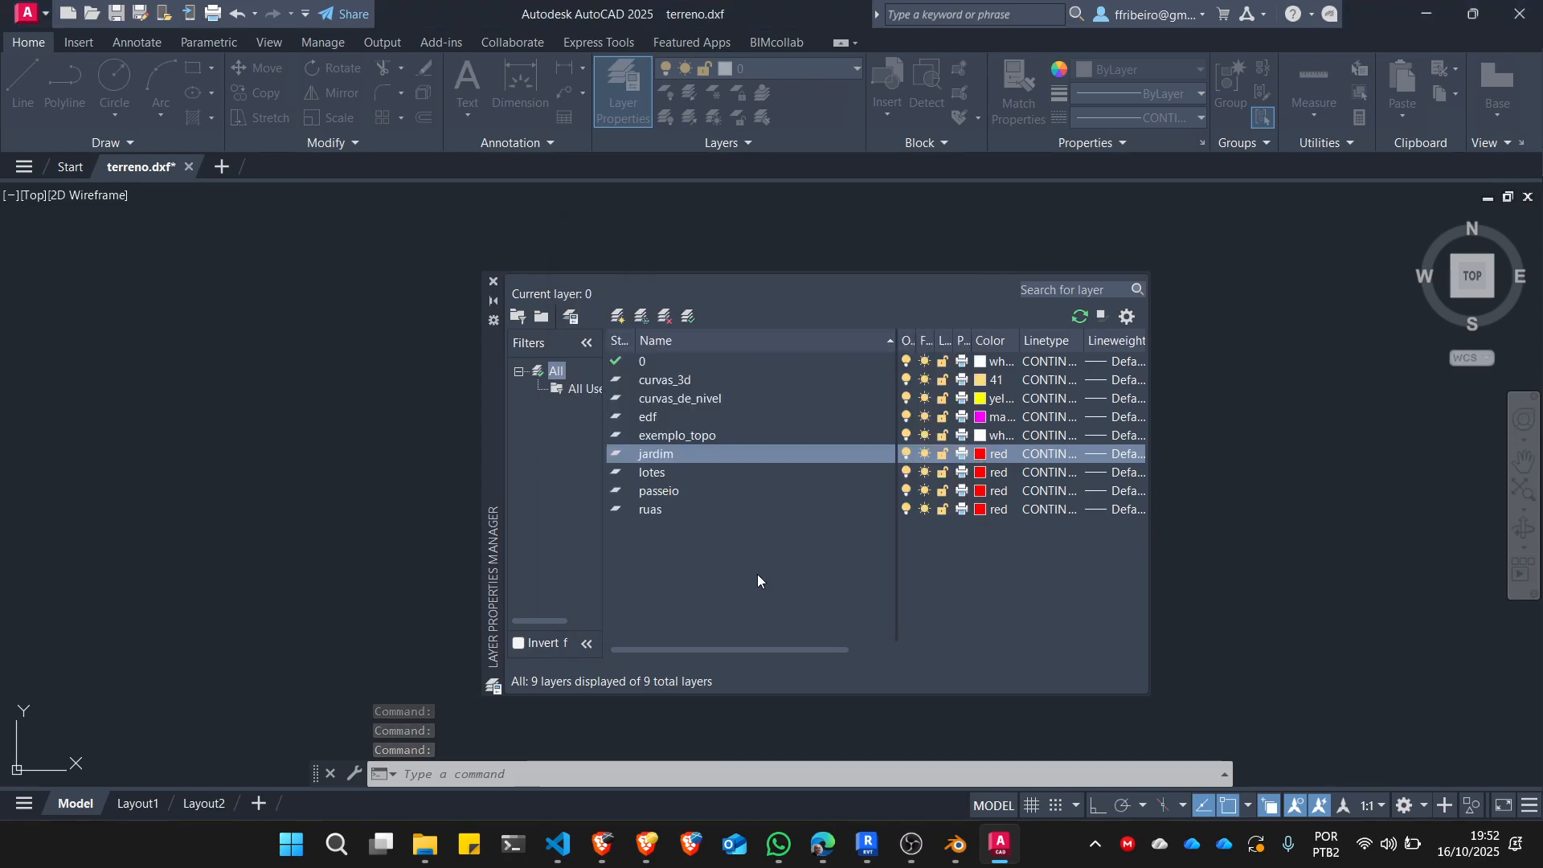
# Set the color of layer lotes to index 105 and layer passeio to index 8.
pyautogui.click(979, 473)
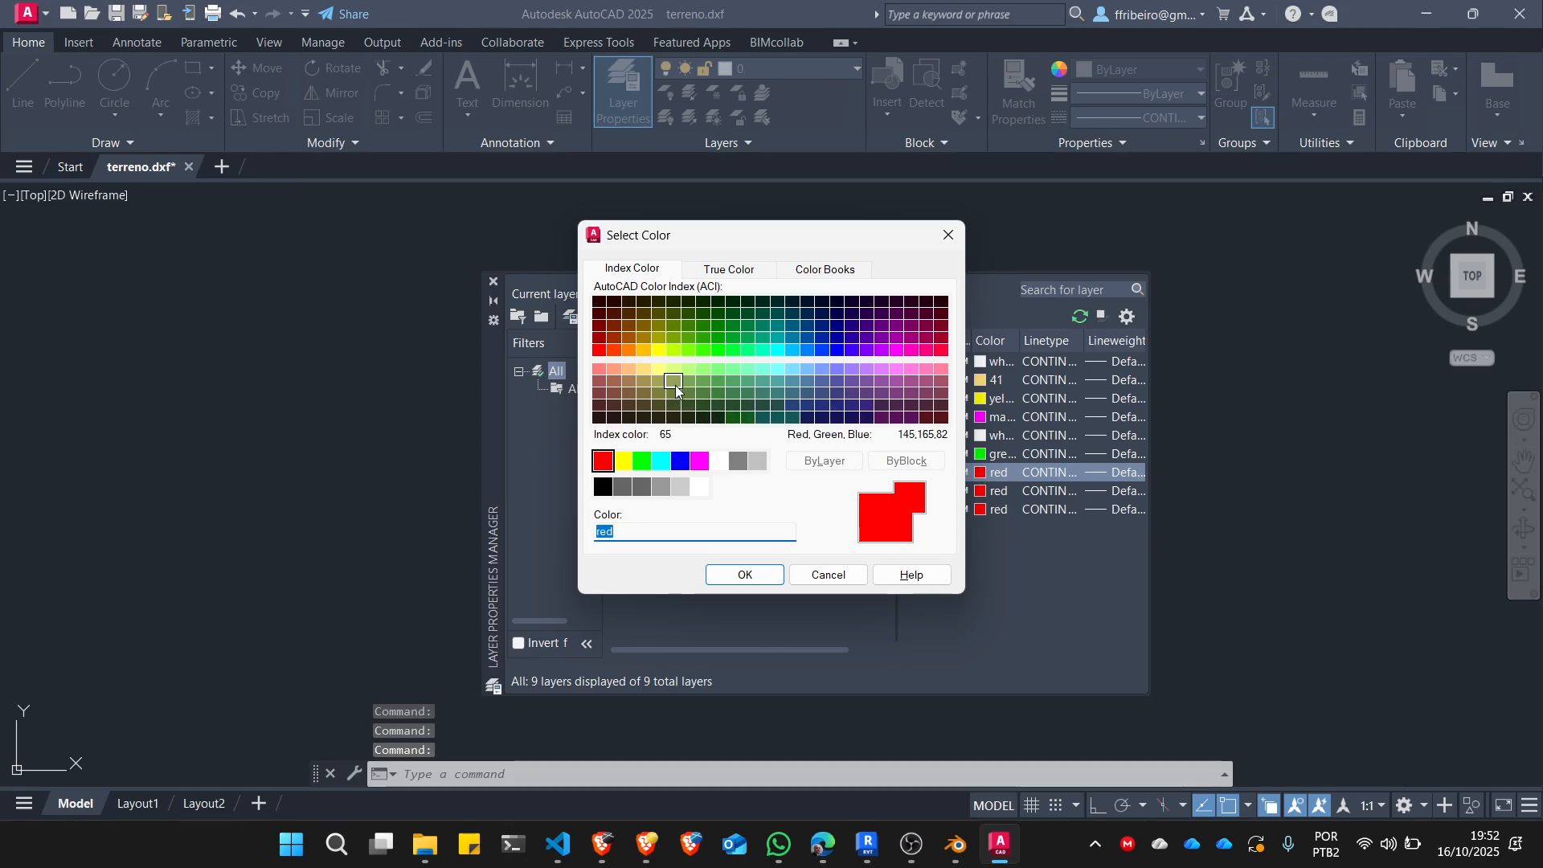
pyautogui.click(732, 392)
pyautogui.click(745, 574)
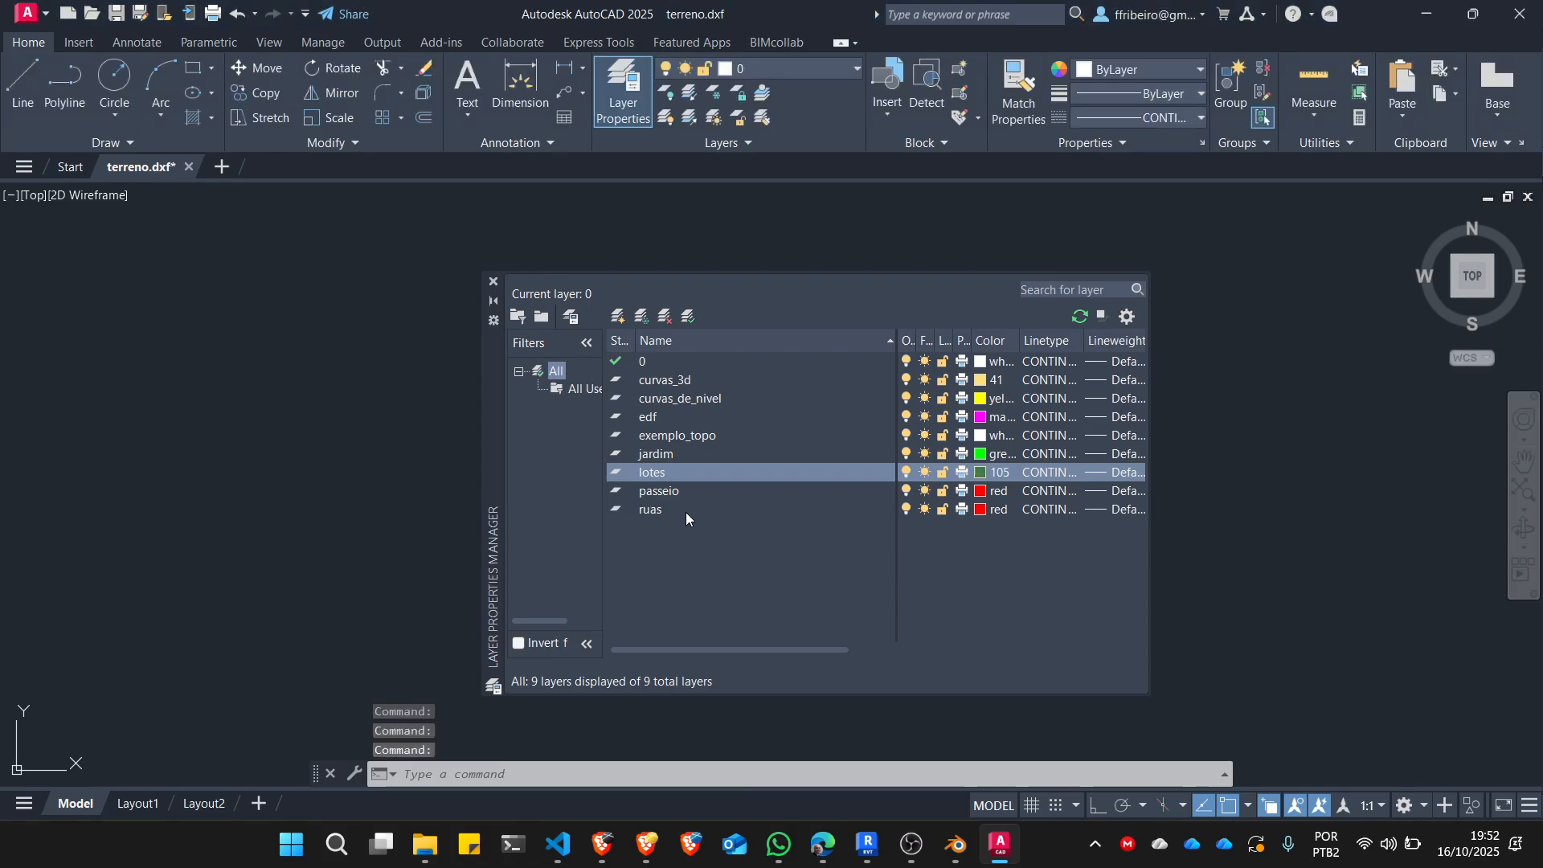
pyautogui.click(979, 492)
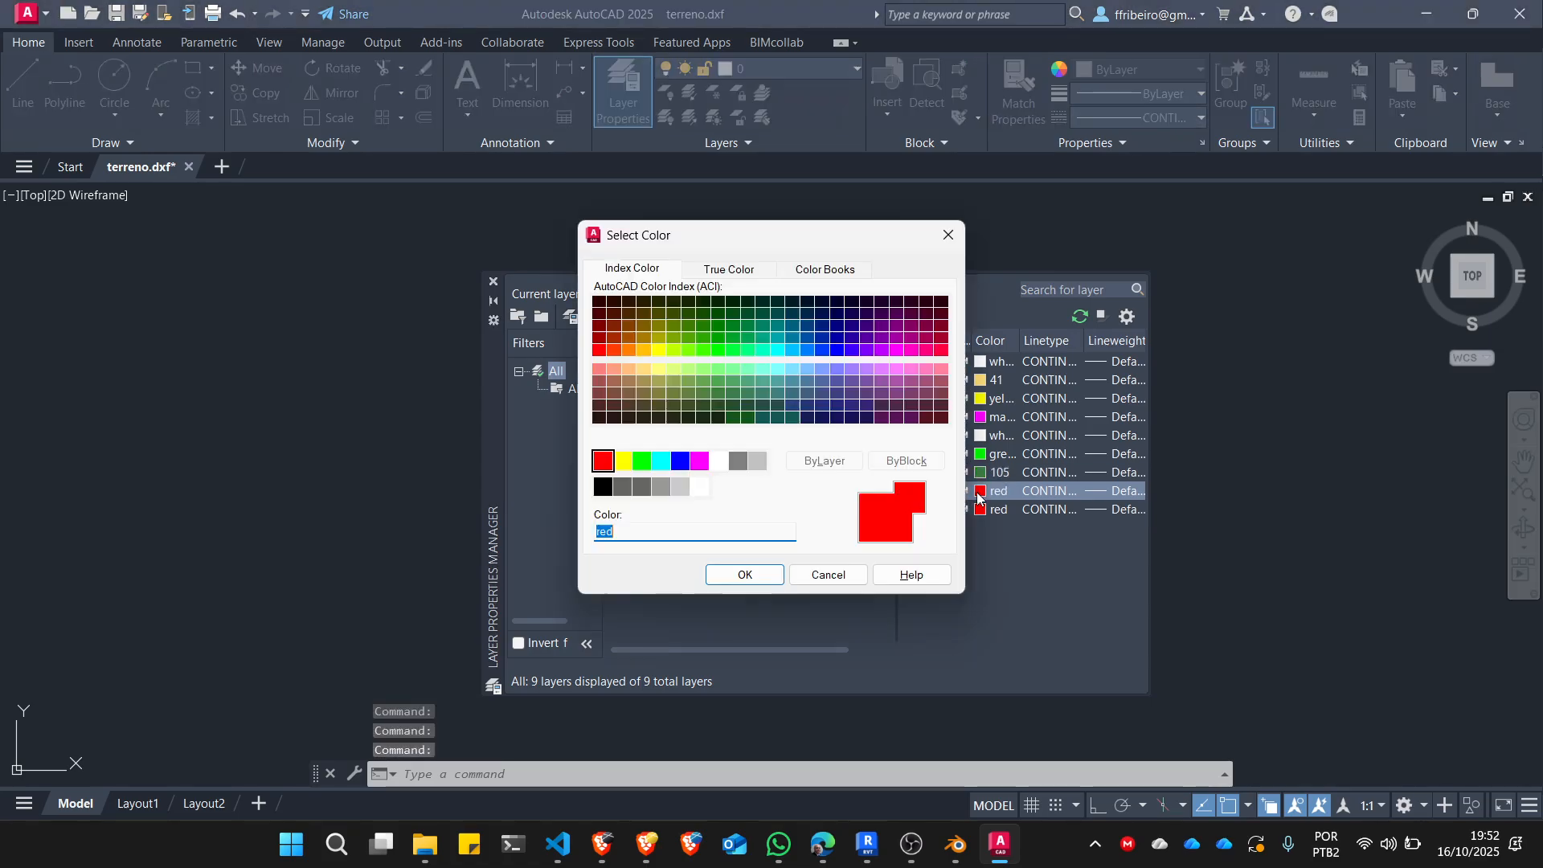
pyautogui.click(738, 461)
pyautogui.click(752, 575)
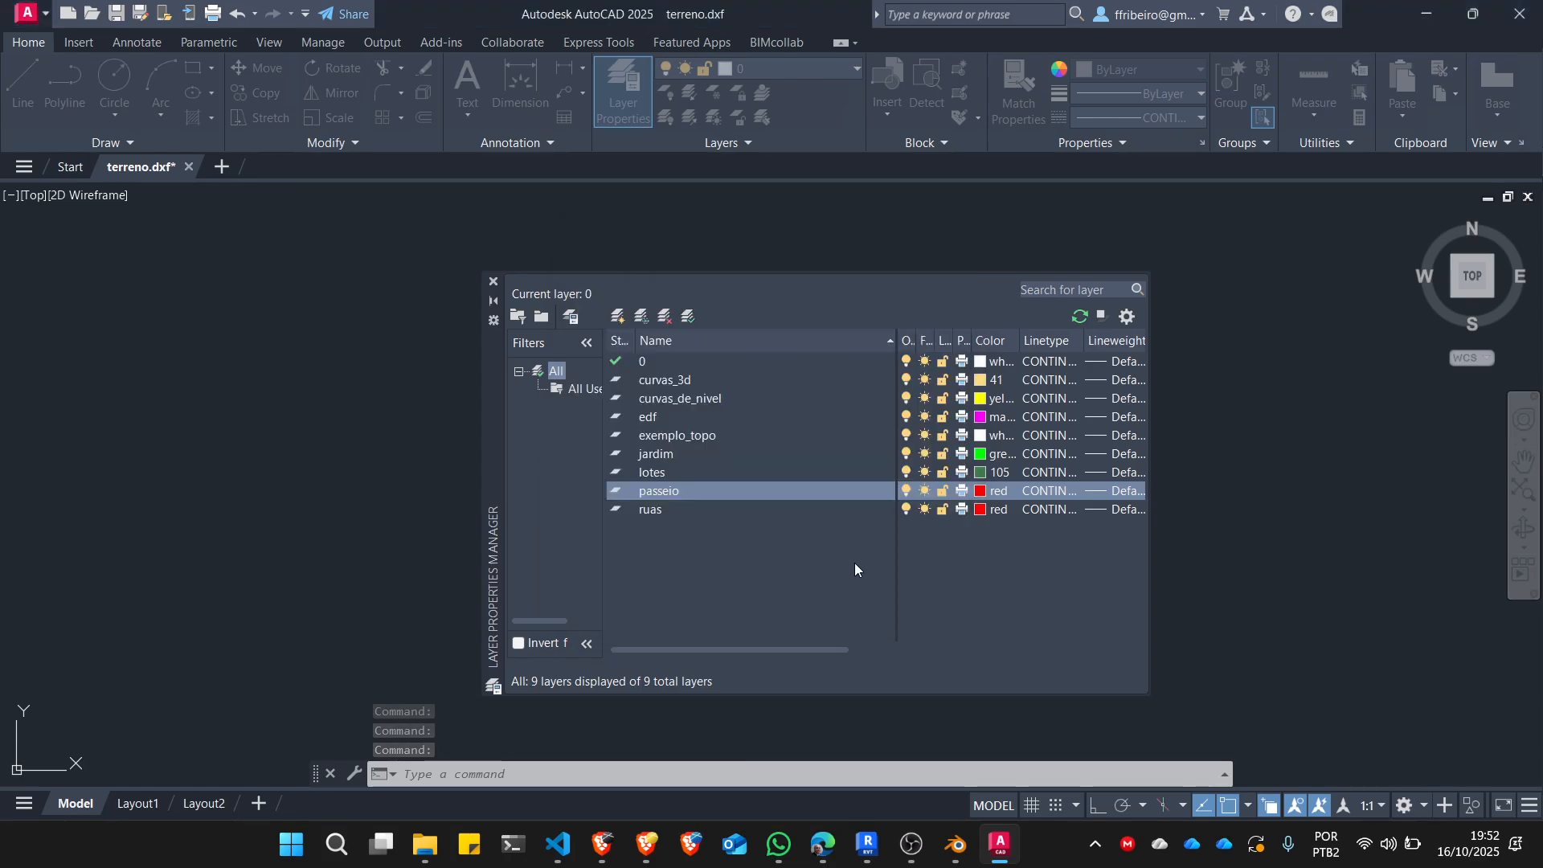
# Set the color of layer ruas to index 9 and close the layer manager.
pyautogui.click(979, 511)
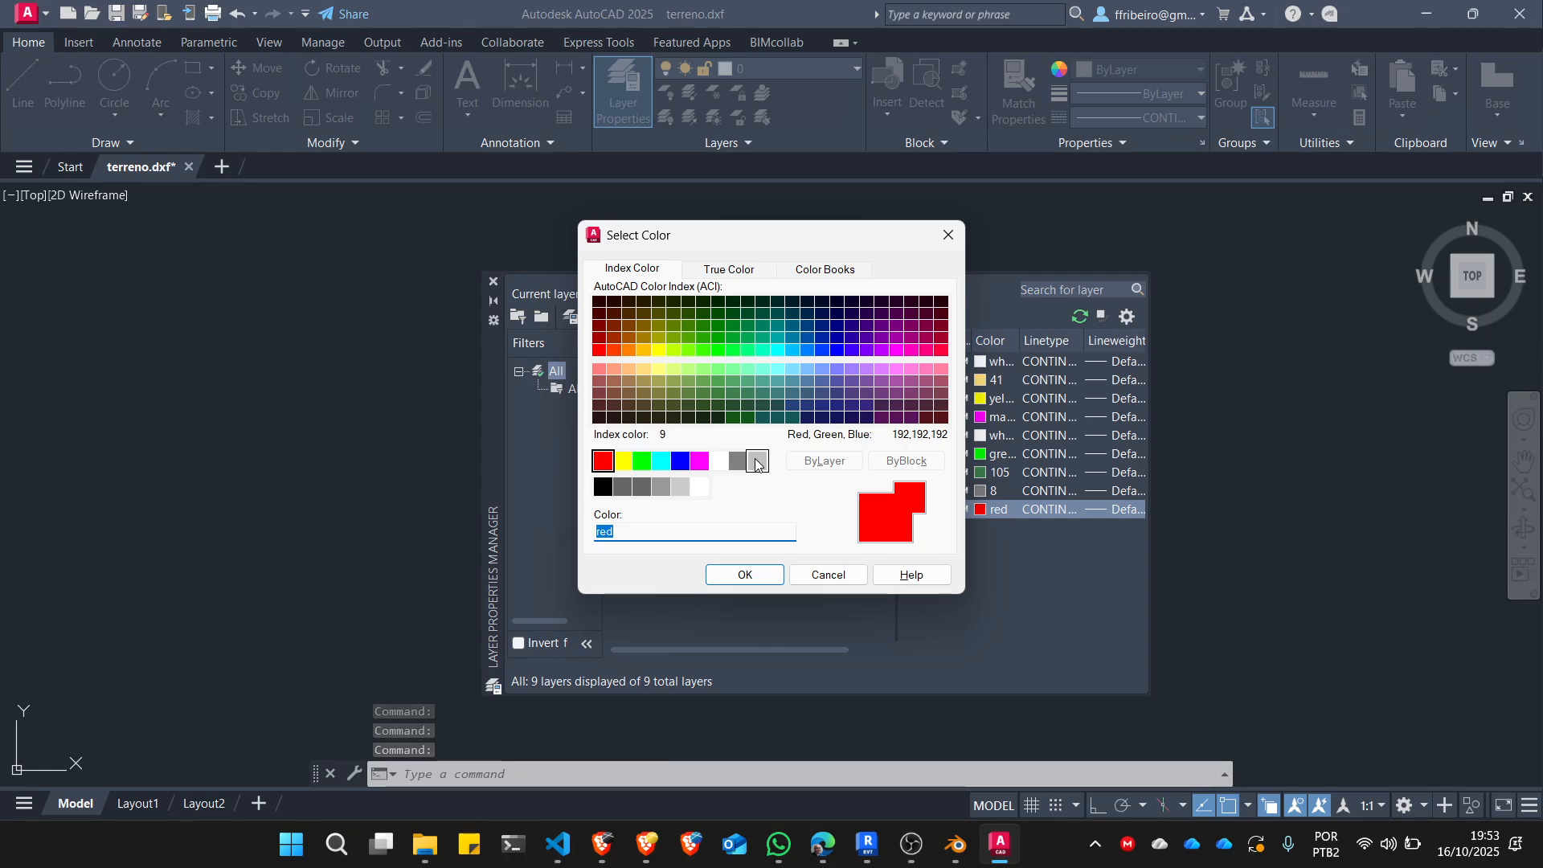
pyautogui.click(757, 462)
pyautogui.click(769, 577)
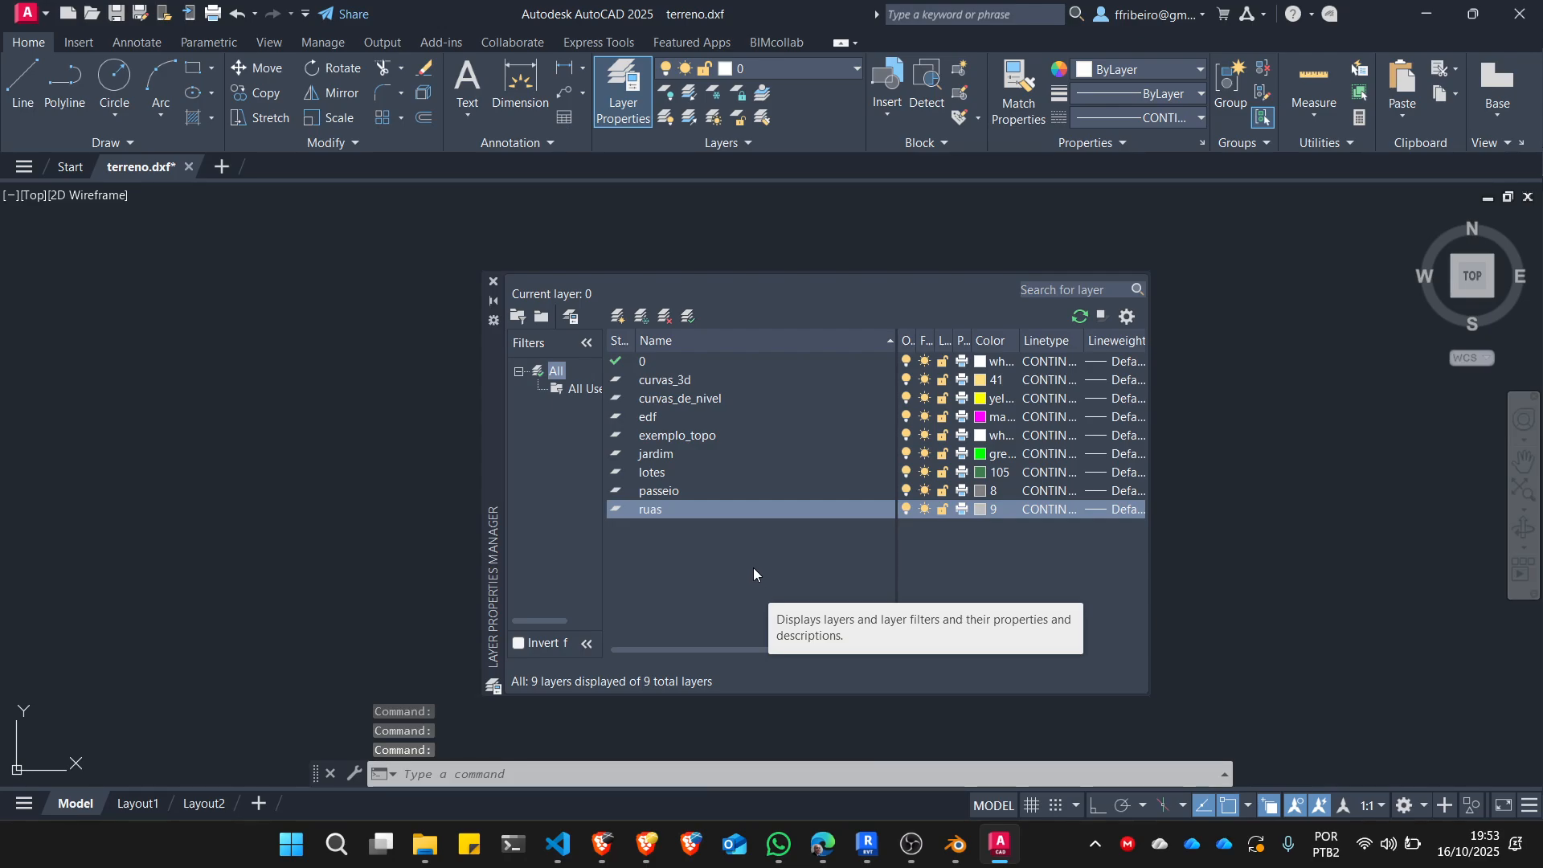
pyautogui.click(494, 282)
# Select all objects in the terrain drawing, set their color to ByLayer, and clear the selection.
pyautogui.scroll(3, 629, 552)
pyautogui.scroll(-2, 629, 552)
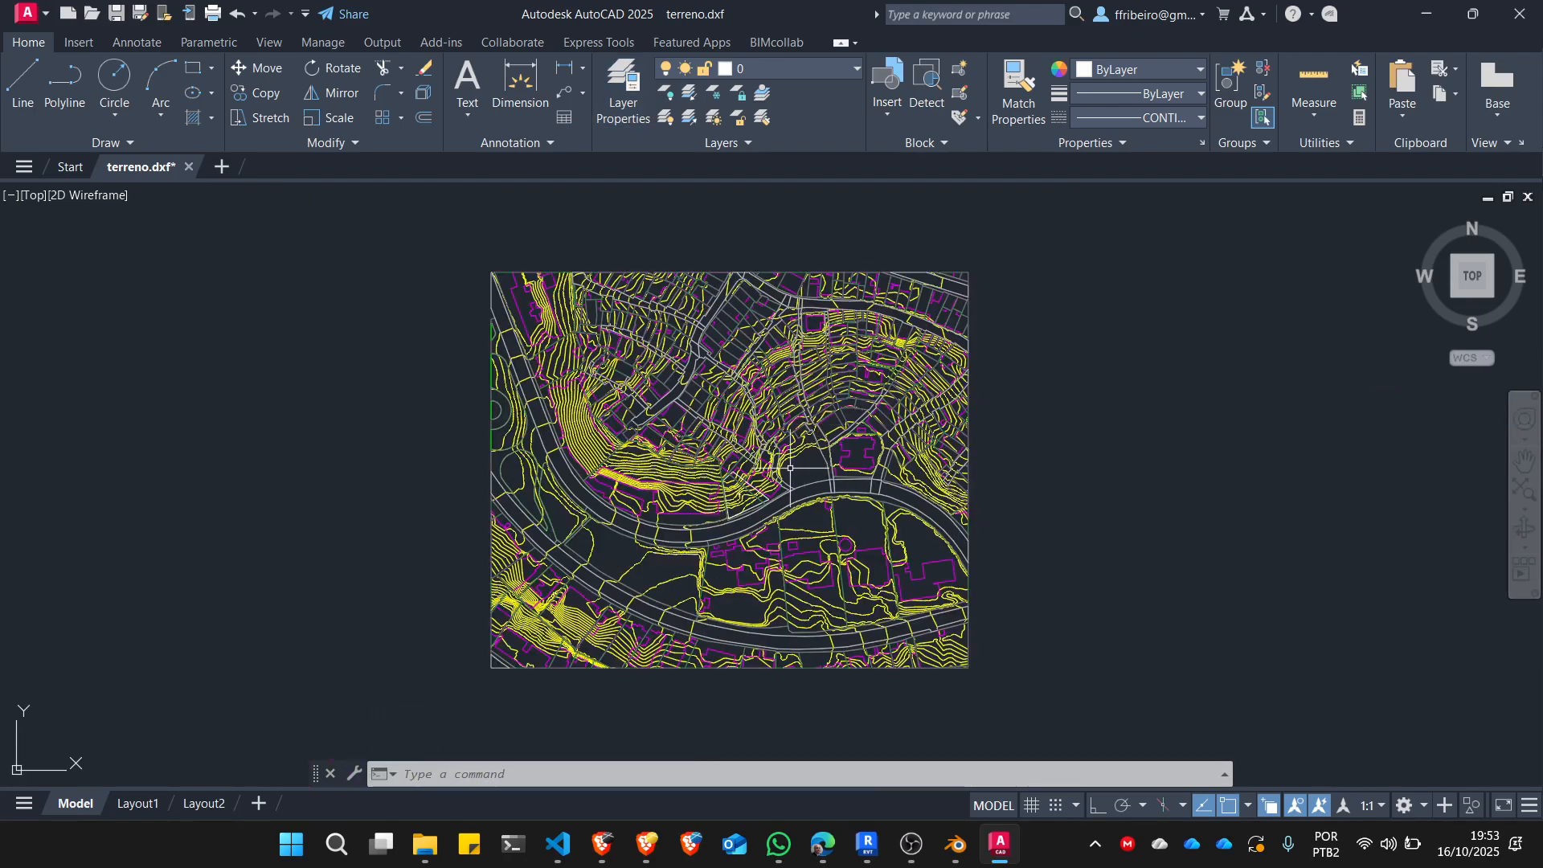
pyautogui.scroll(6, 629, 552)
pyautogui.scroll(-10, 628, 552)
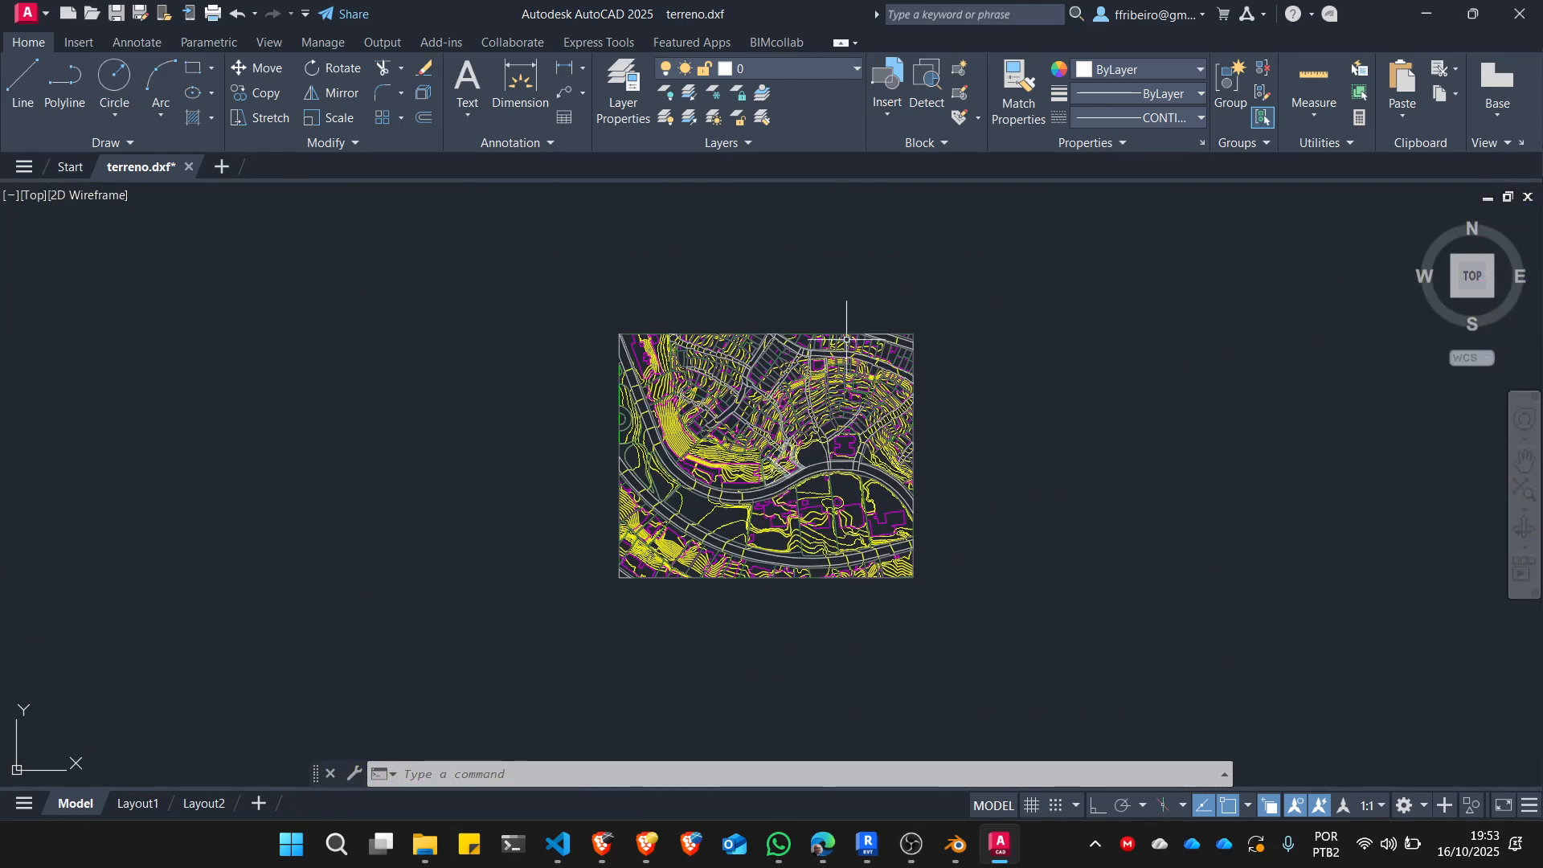
pyautogui.click(601, 258)
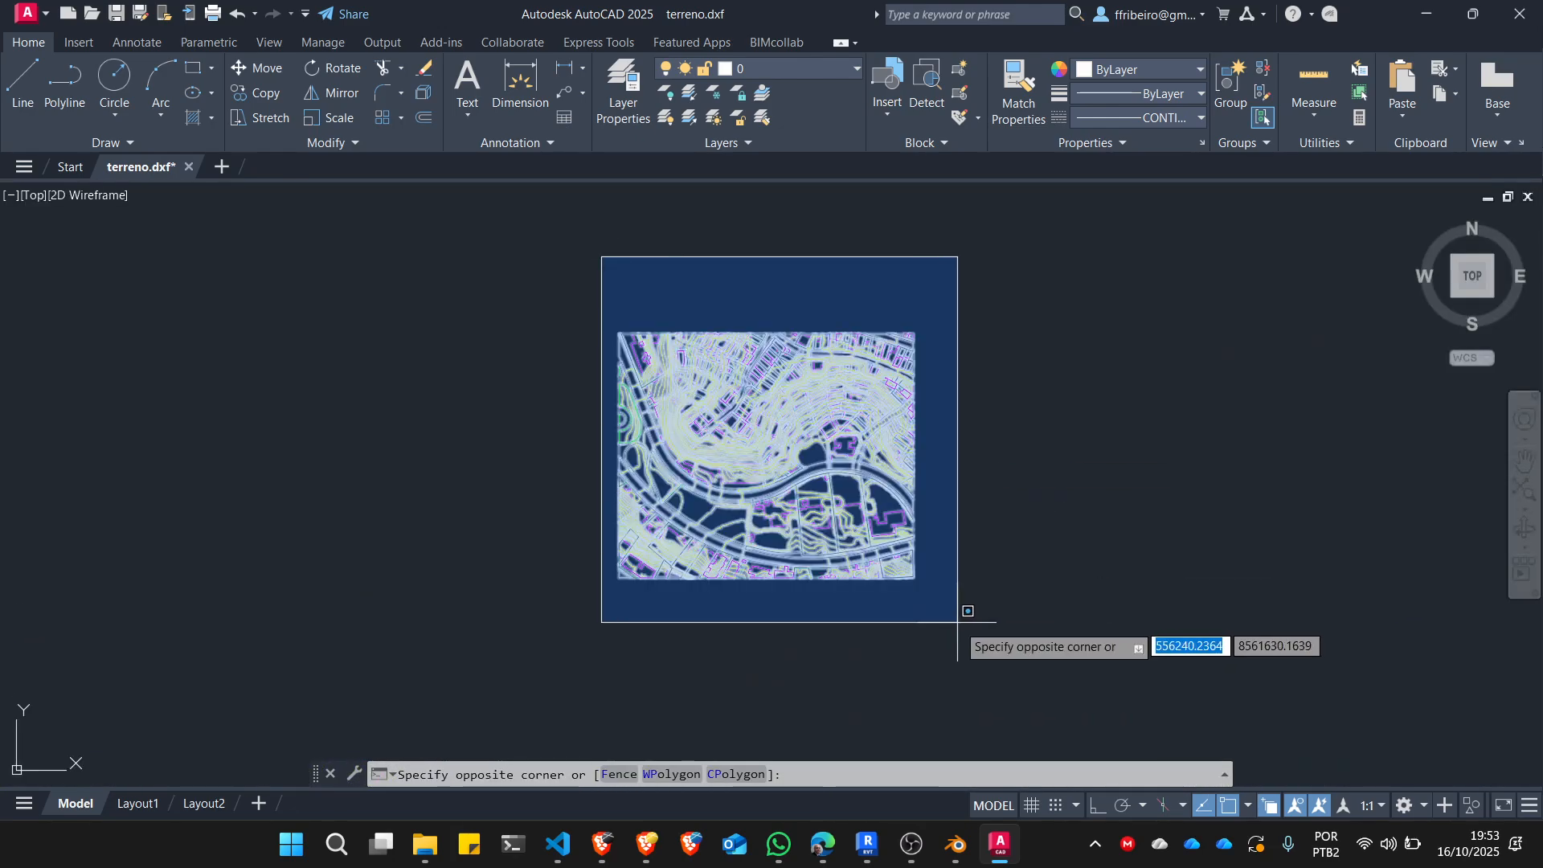
pyautogui.click(961, 623)
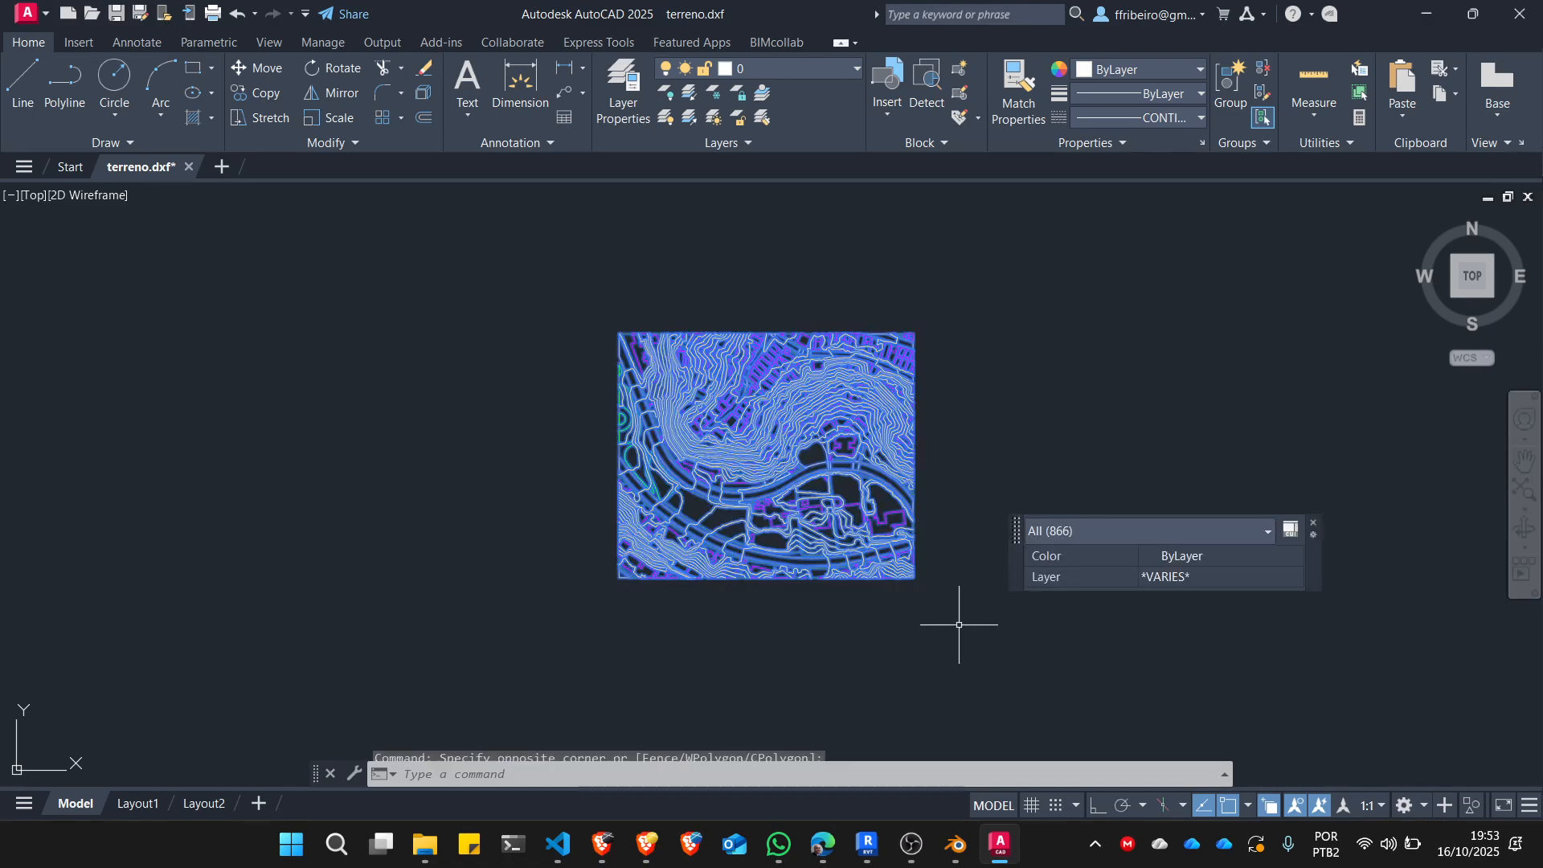
pyautogui.click(1196, 69)
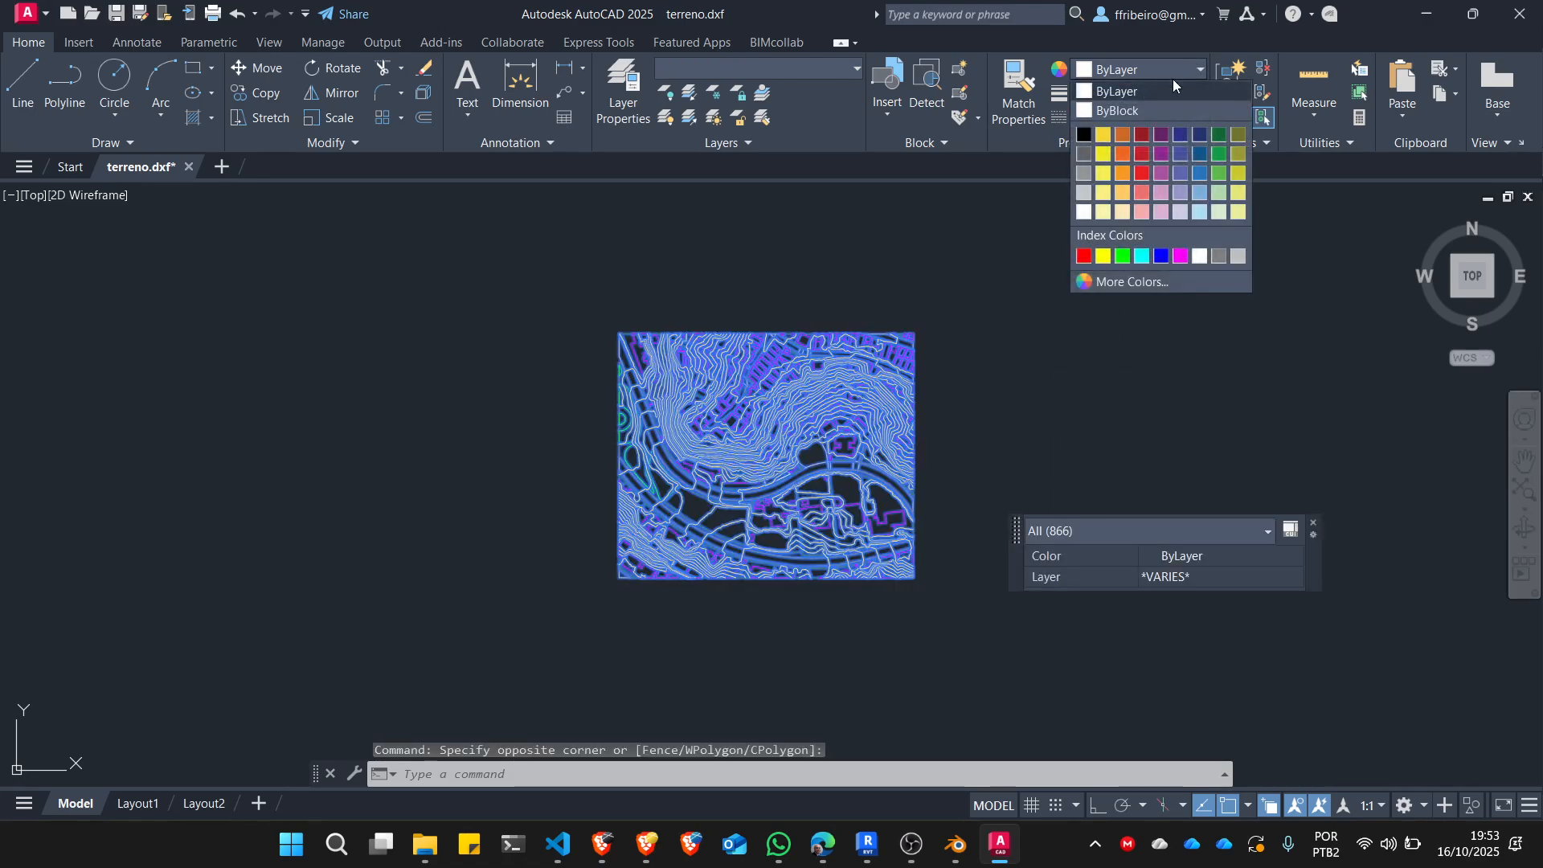
pyautogui.click(1133, 92)
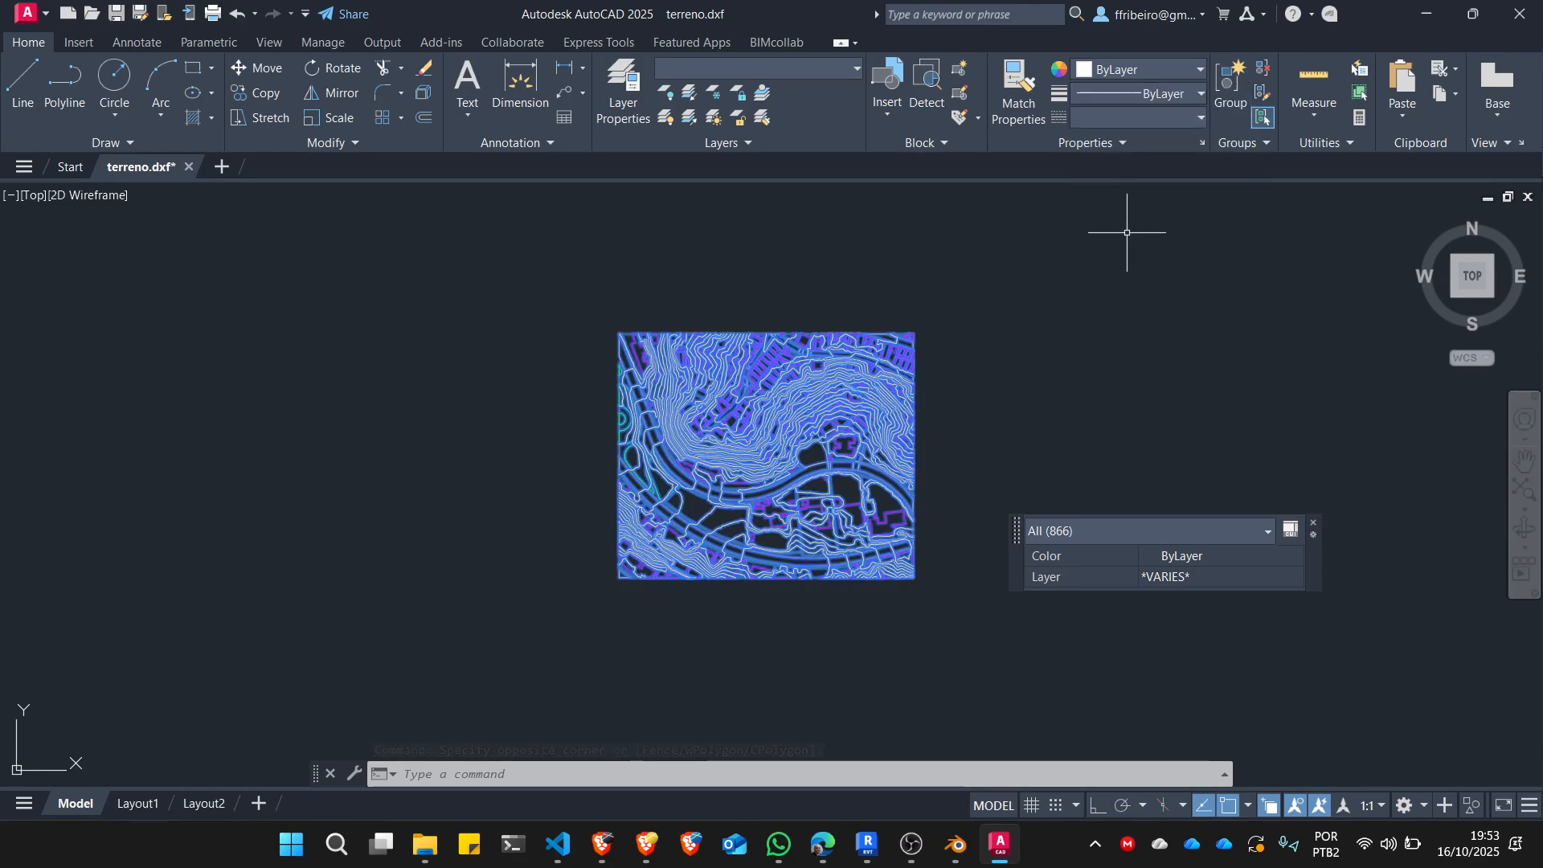
pyautogui.press('Escape')
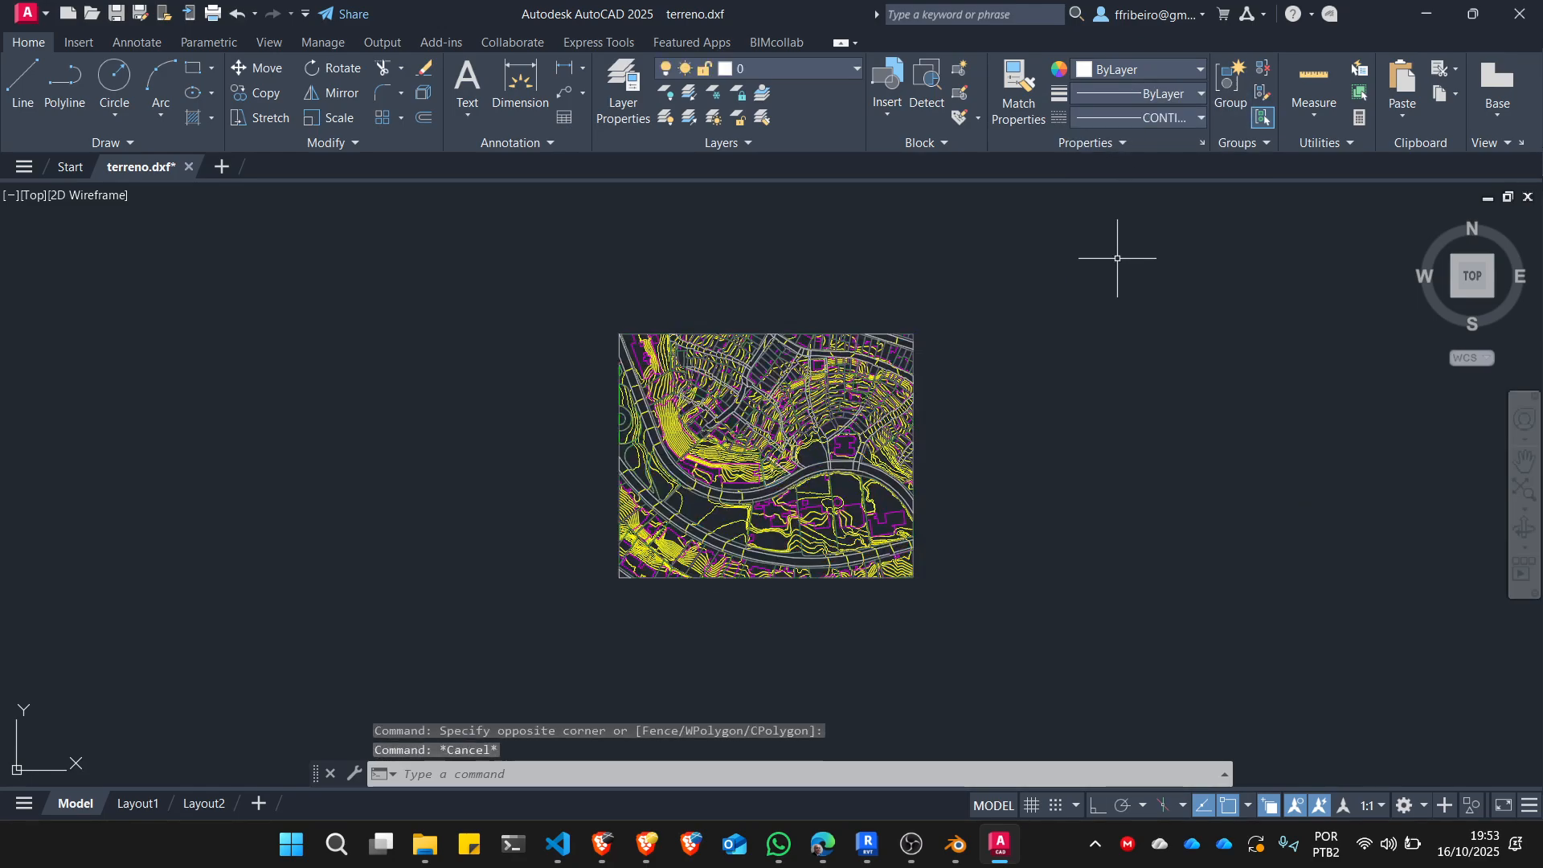
pyautogui.hotkey('ctrl', 'a')
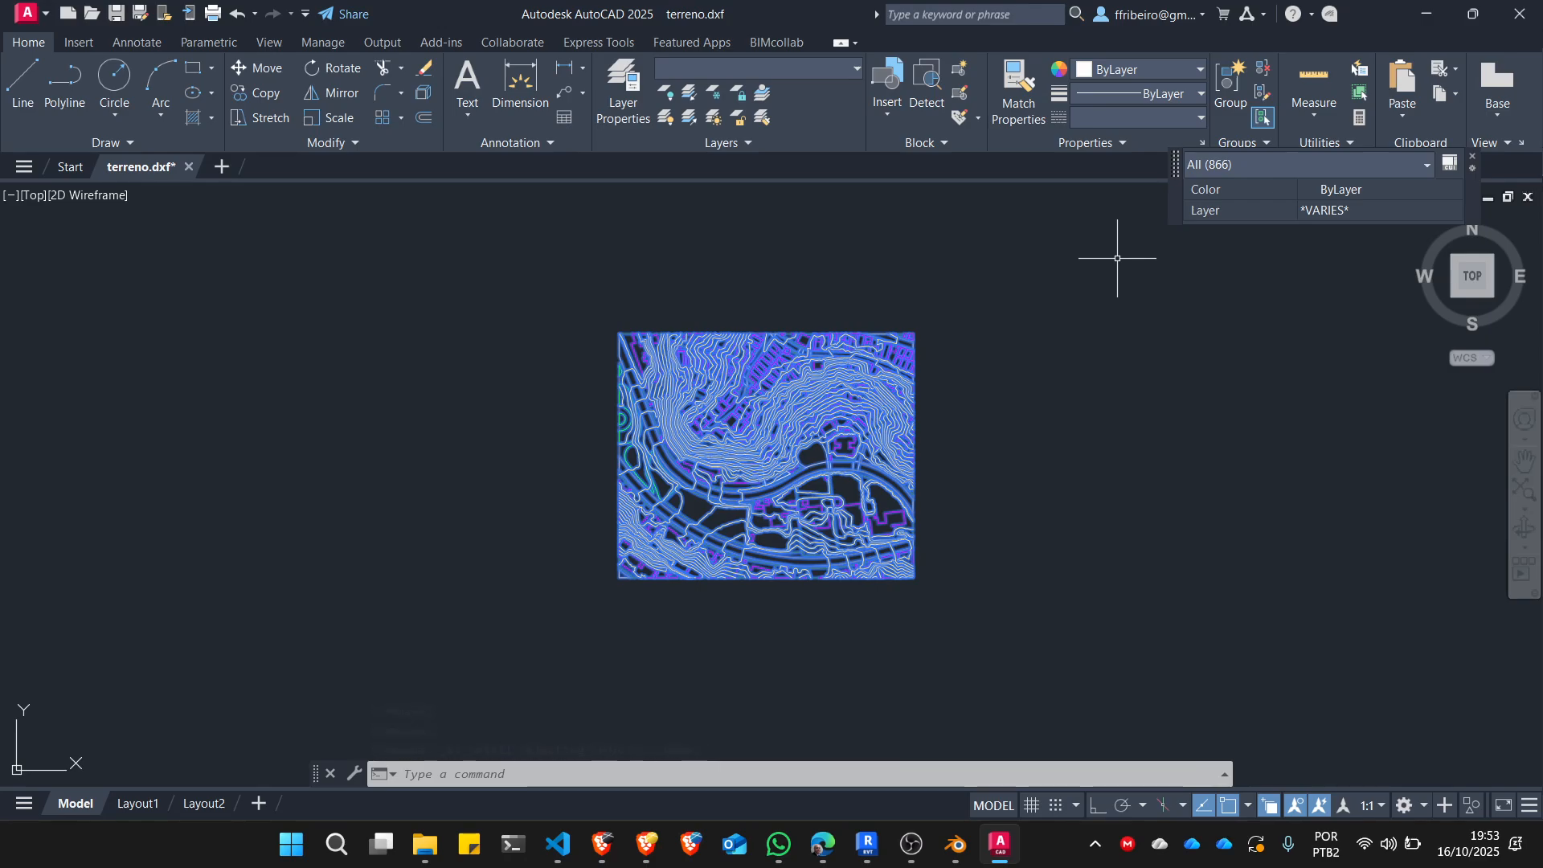
pyautogui.click(1170, 69)
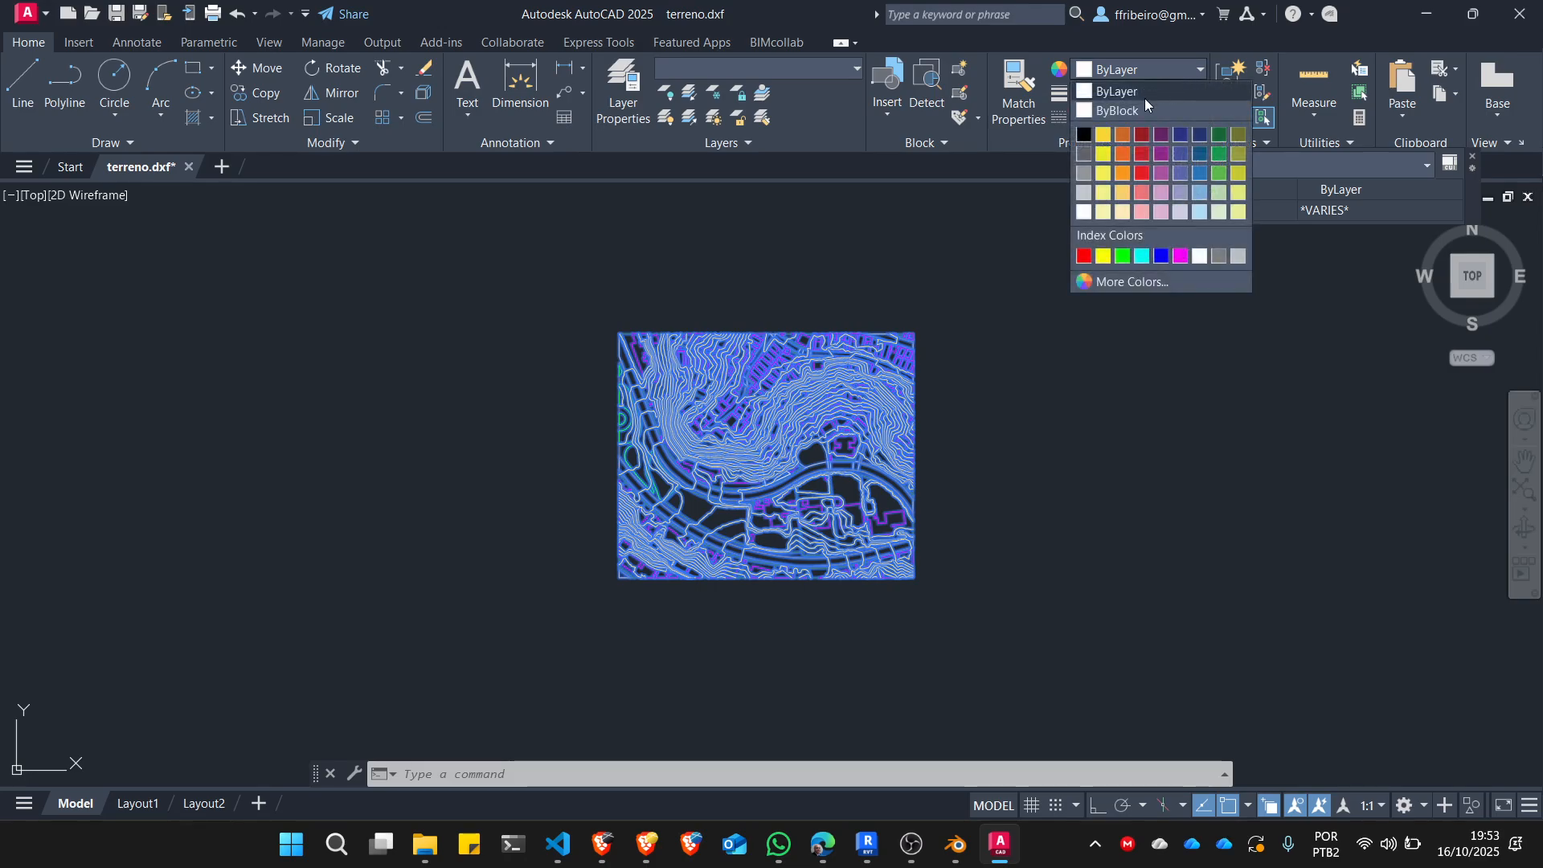
pyautogui.click(1137, 90)
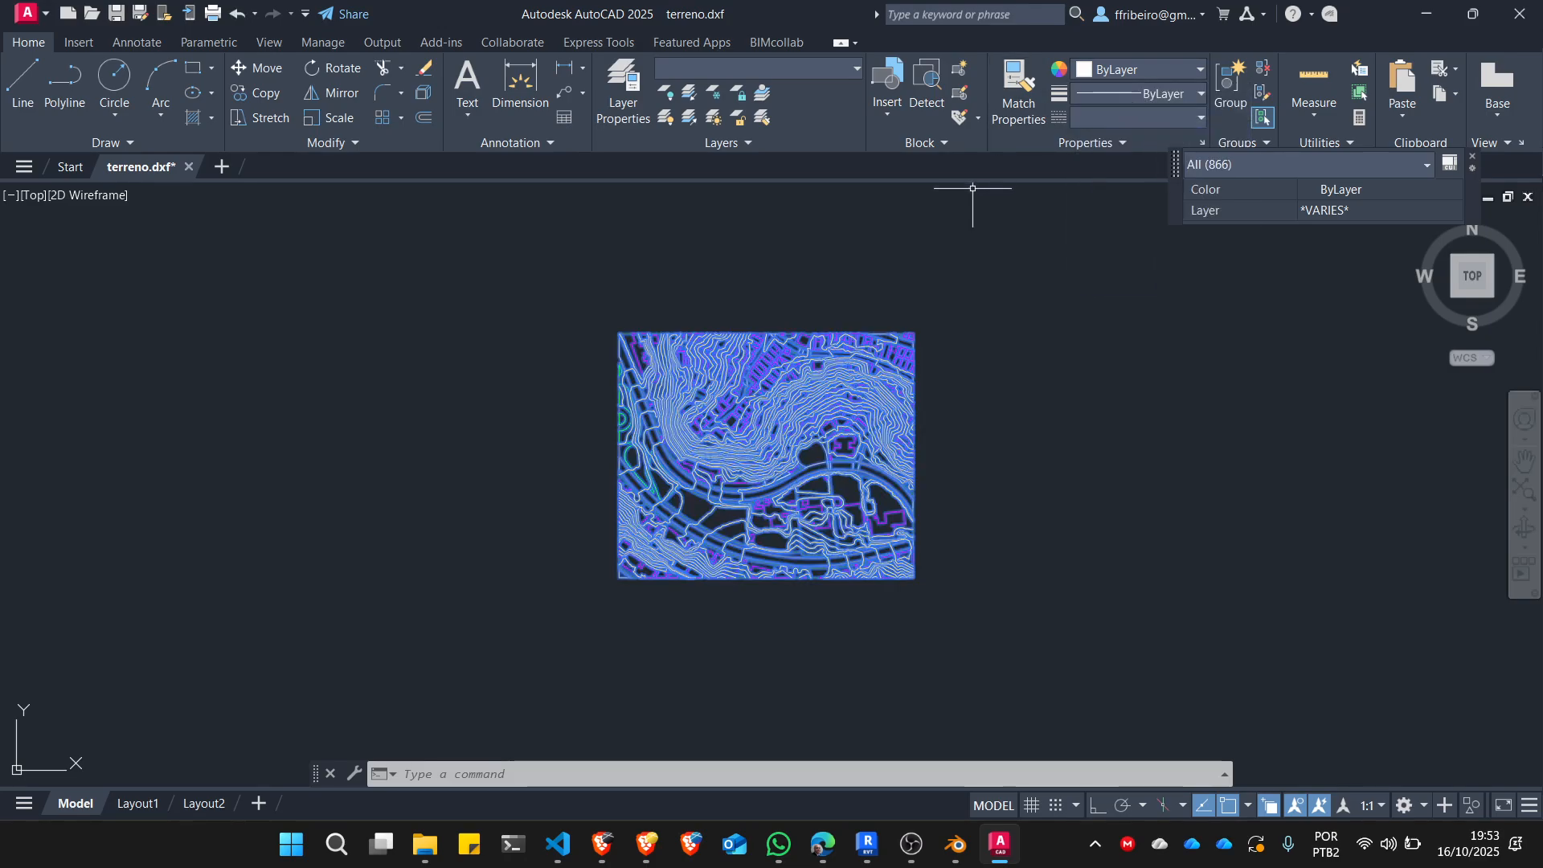
pyautogui.press('Escape')
pyautogui.press('Escape')
# Change the color of layer exemplo_topo to red and close the layer manager.
pyautogui.click(627, 94)
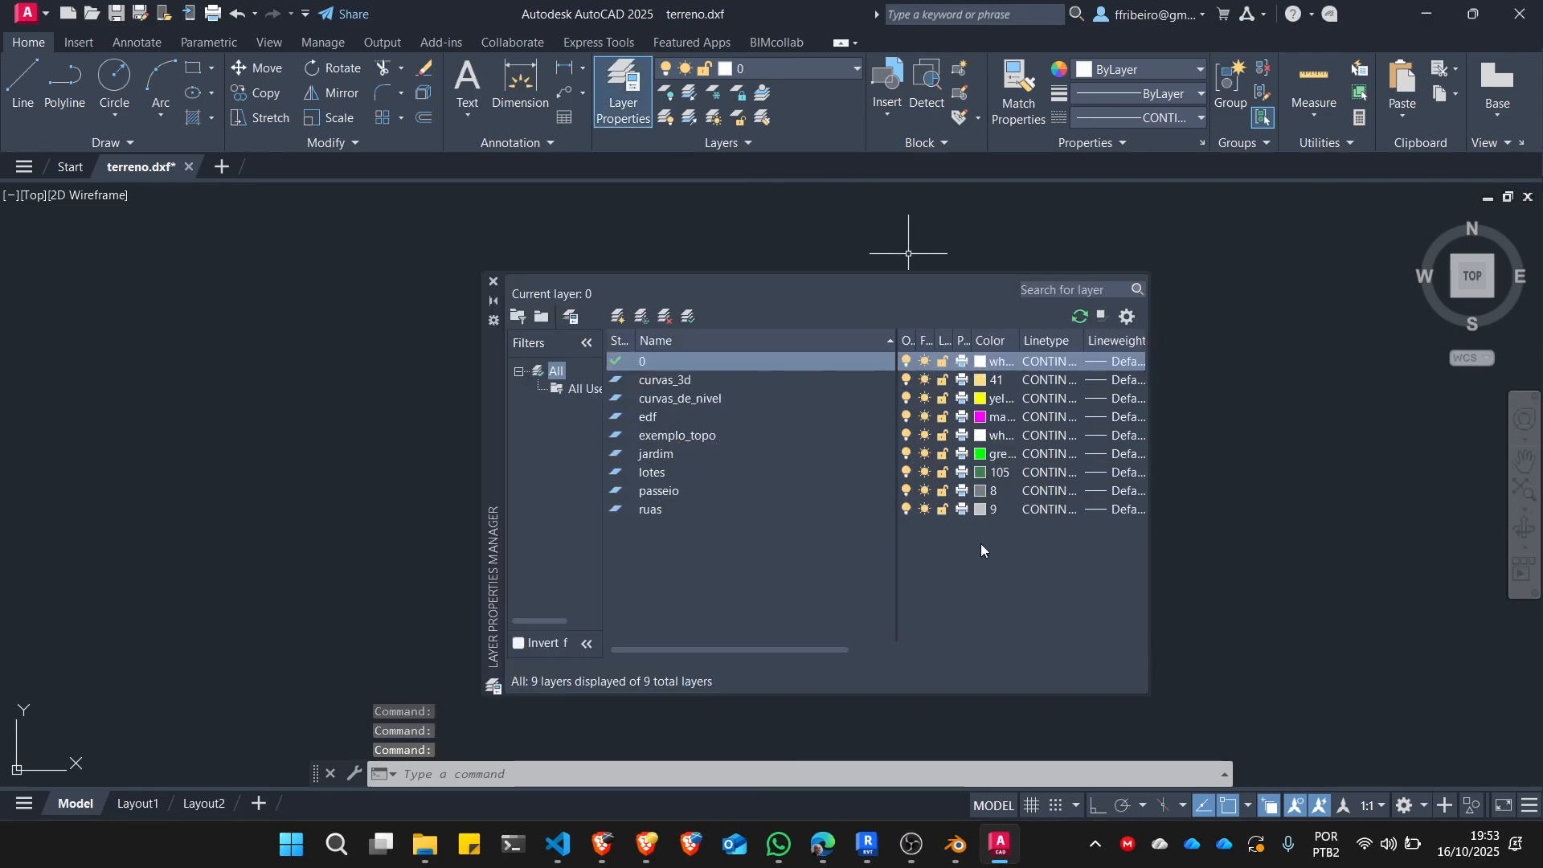
pyautogui.click(981, 436)
pyautogui.click(602, 461)
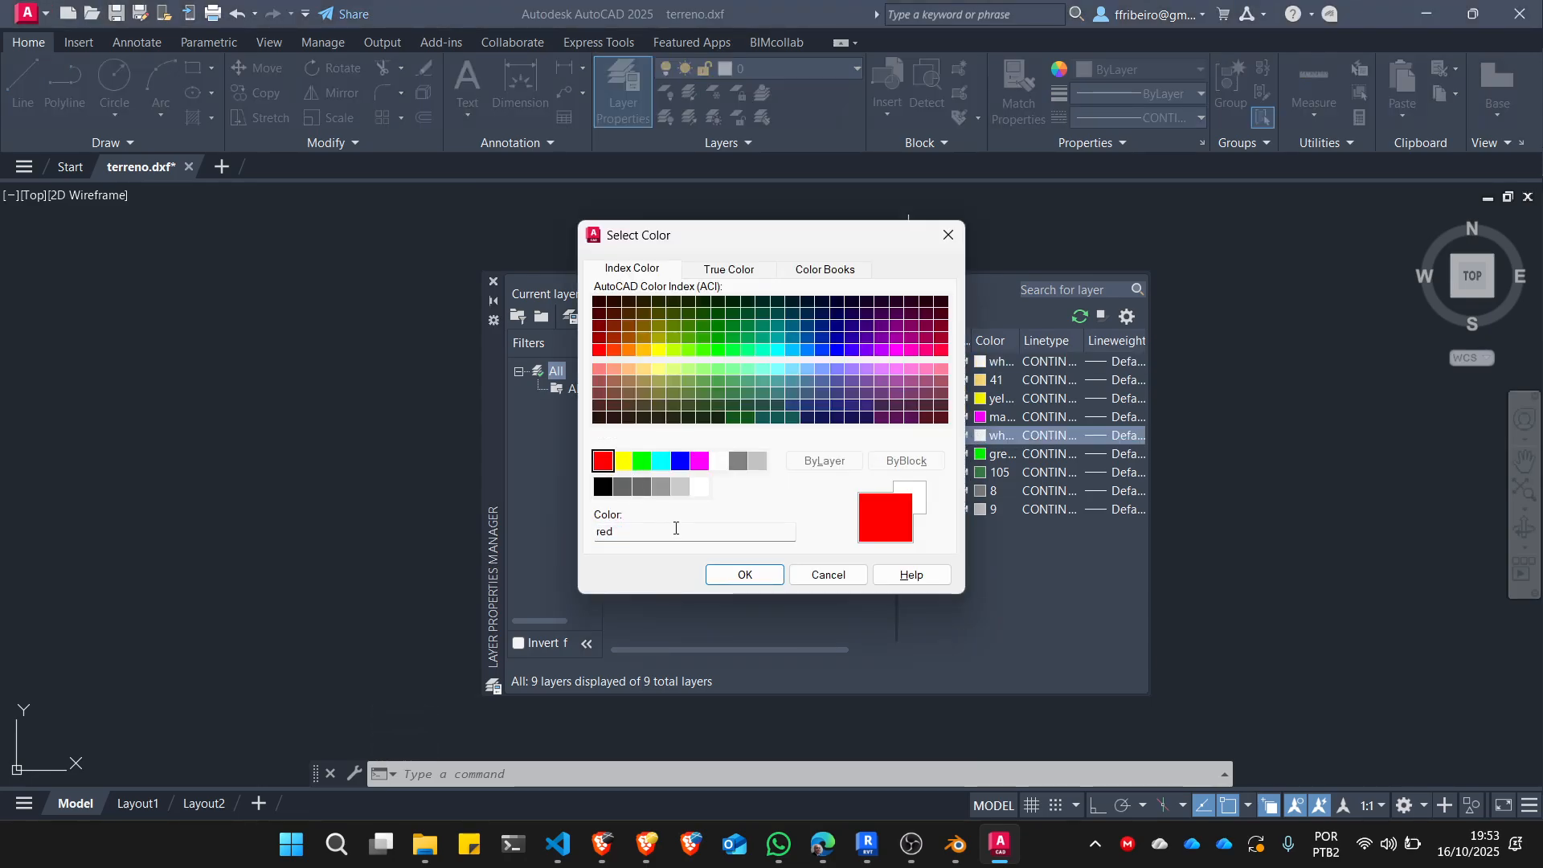
pyautogui.click(740, 576)
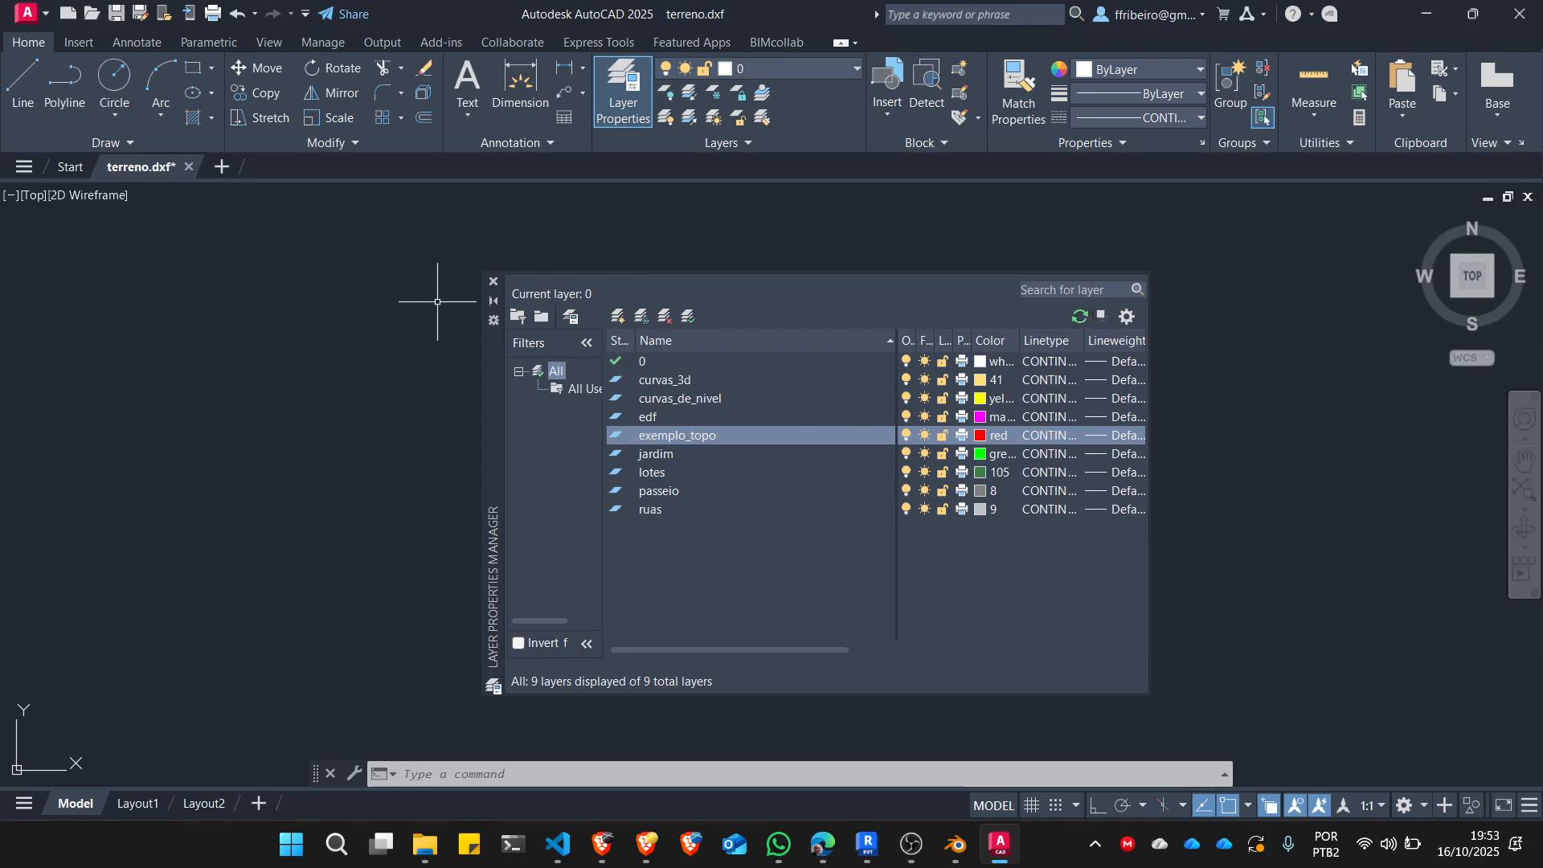
pyautogui.click(493, 281)
# Use the ID command to read the coordinates of the circular point marker inside the red exemplo_topo lot outline.
pyautogui.scroll(8, 860, 539)
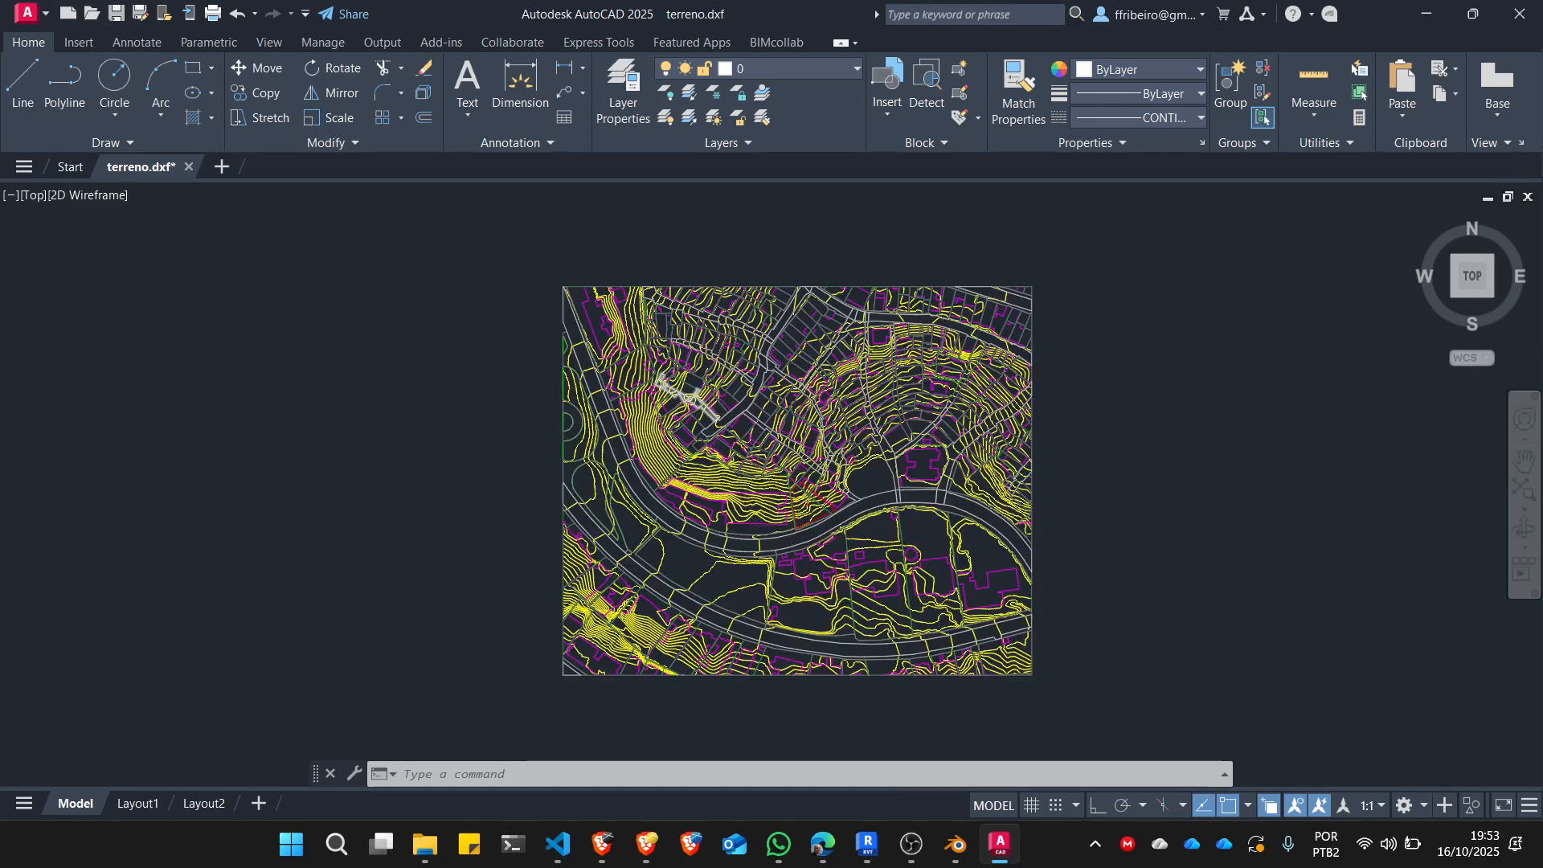
pyautogui.scroll(2, 861, 539)
pyautogui.scroll(-5, 878, 552)
pyautogui.scroll(6, 827, 401)
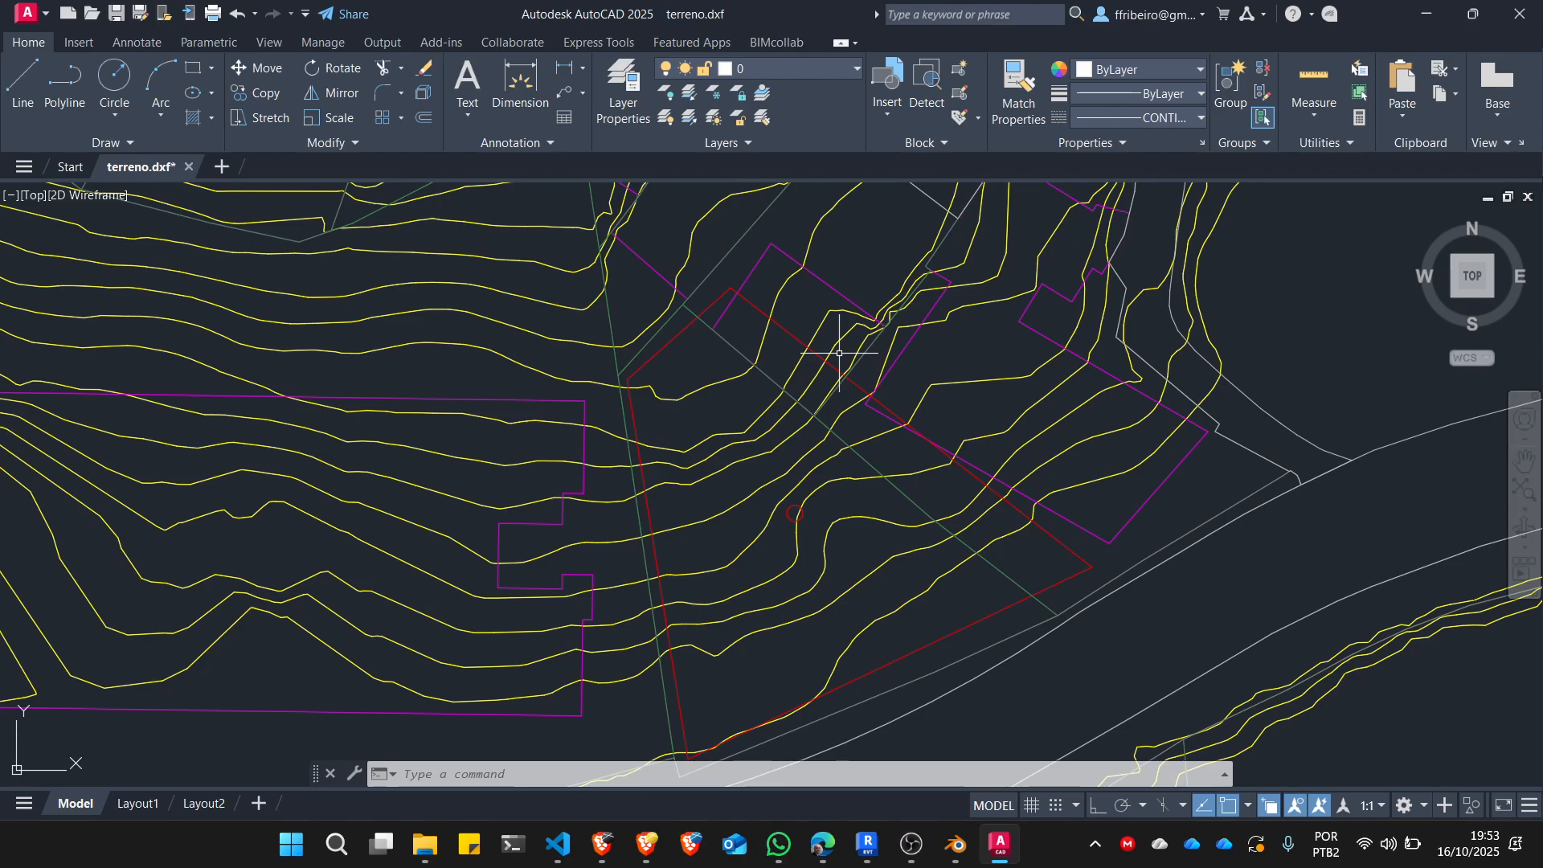
pyautogui.write('id')
pyautogui.press('Return')
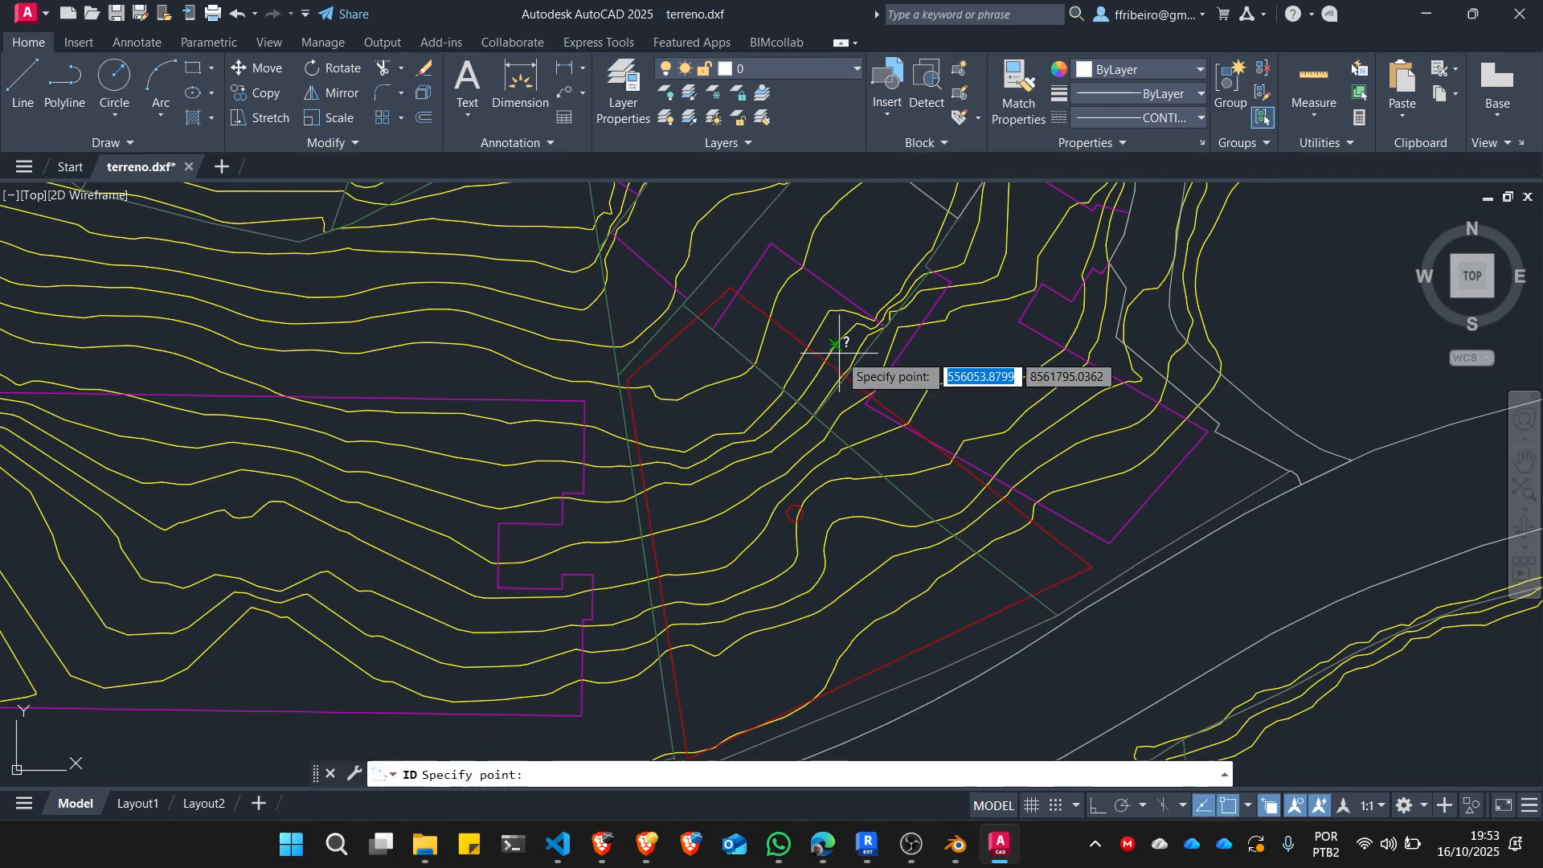
pyautogui.click(795, 513)
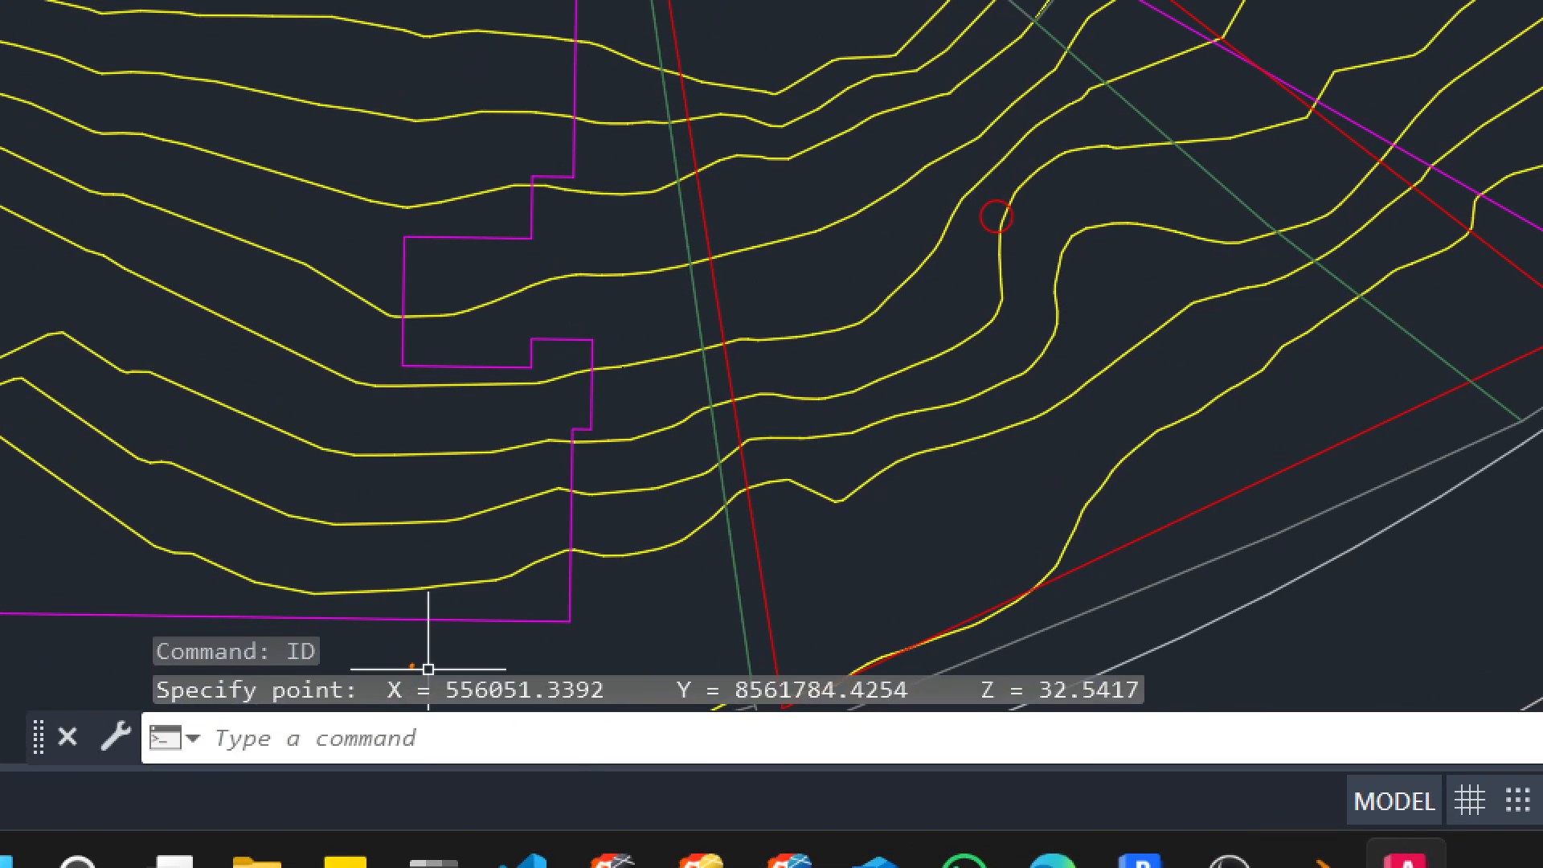
pyautogui.moveTo(412, 666)
pyautogui.mouseDown()
pyautogui.moveTo(719, 738)
pyautogui.moveTo(1146, 730)
pyautogui.moveTo(560, 617)
pyautogui.moveTo(402, 639)
pyautogui.mouseUp()
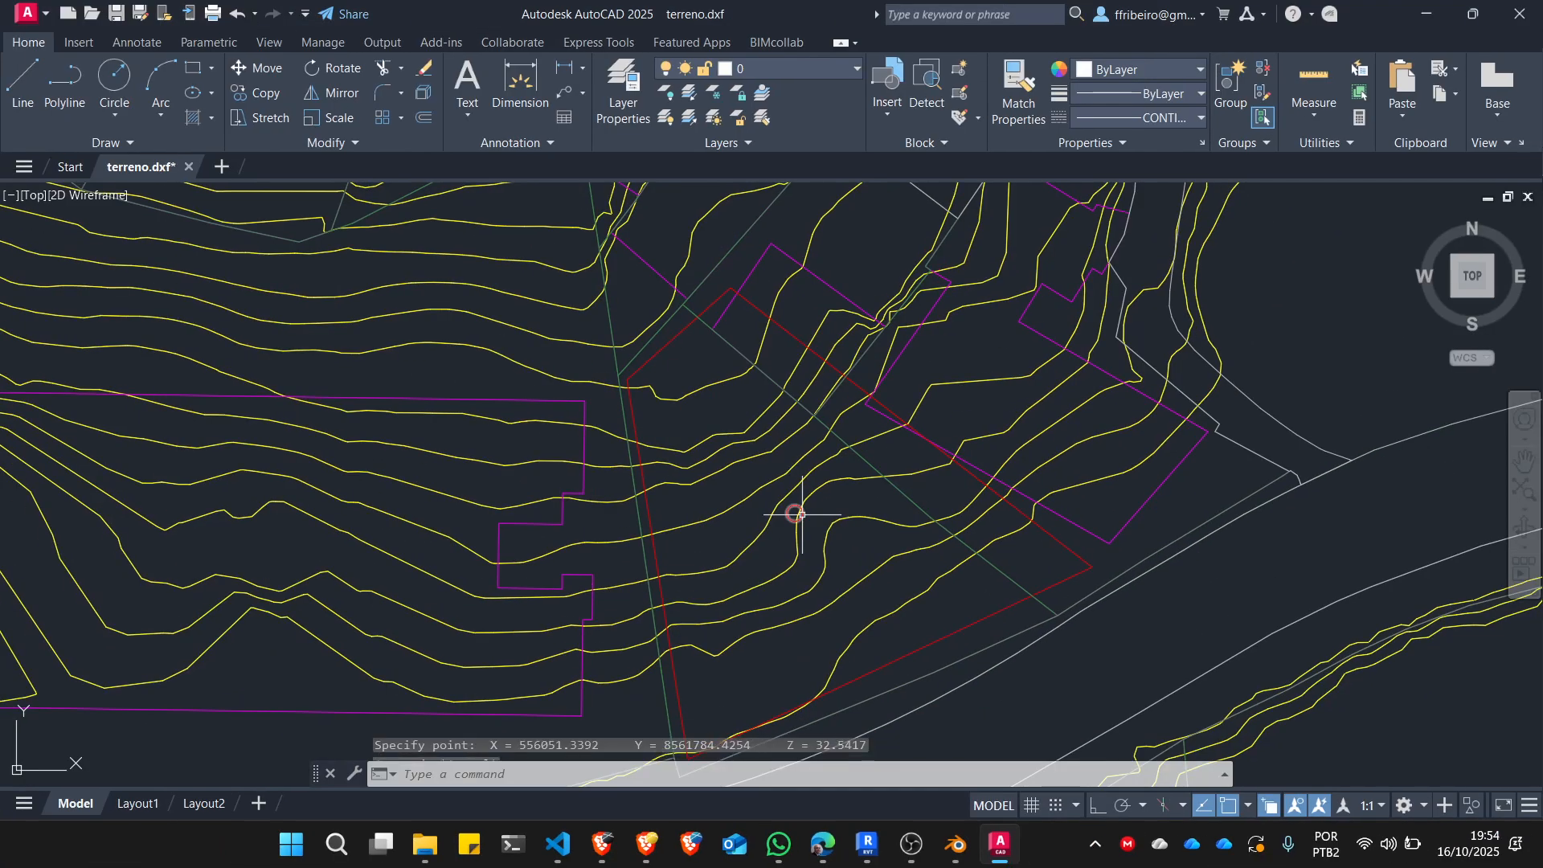
pyautogui.press('Escape')
# Select the circular marker inside the red lot to check its object type and layer, and deselect it.
pyautogui.scroll(3, 1014, 217)
pyautogui.click(995, 220)
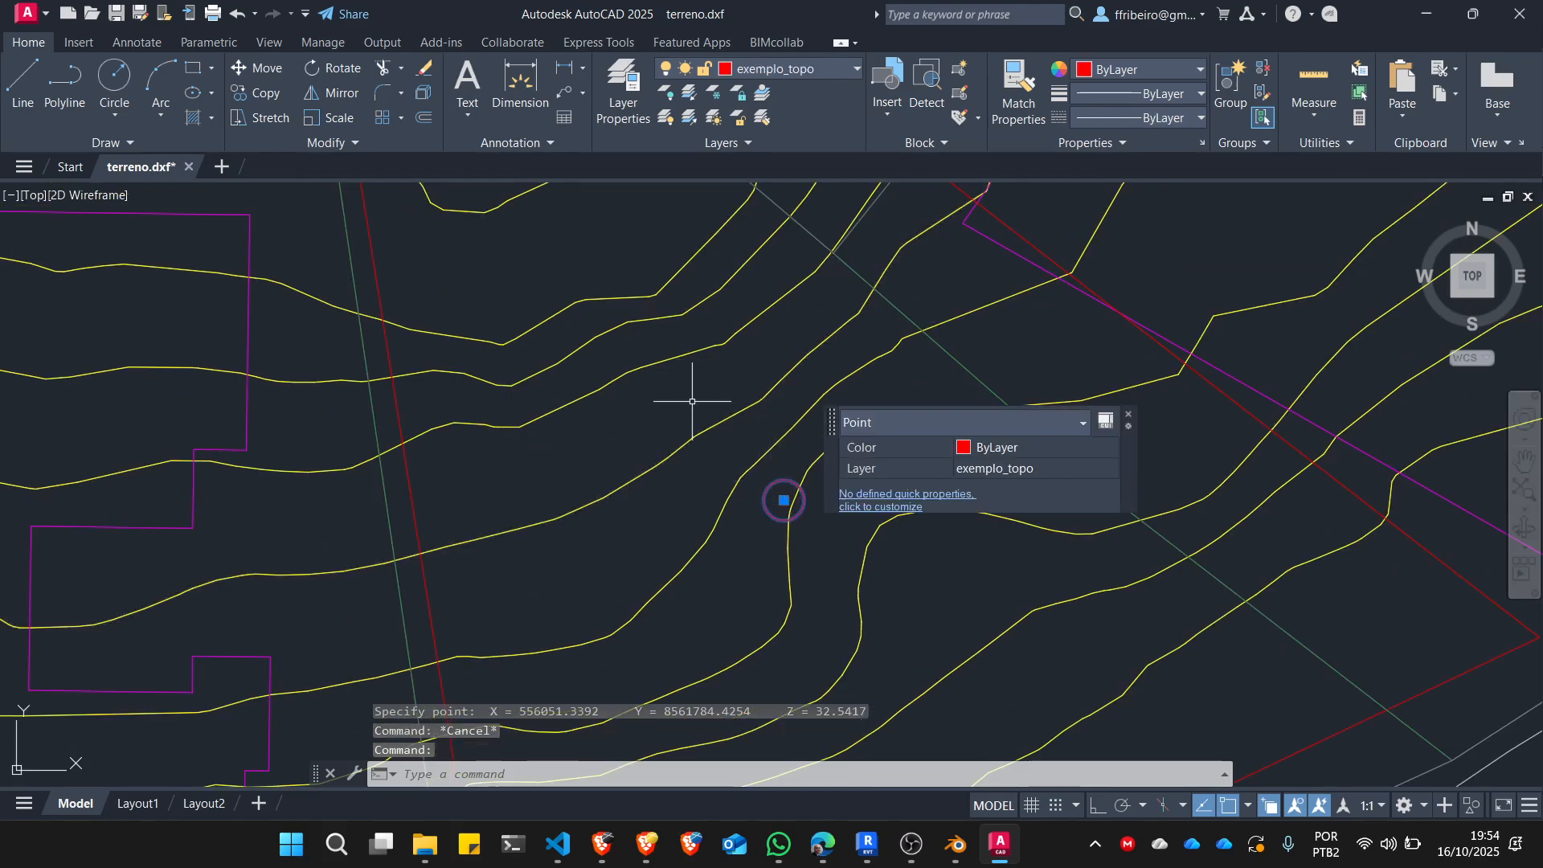
pyautogui.scroll(-2, 734, 432)
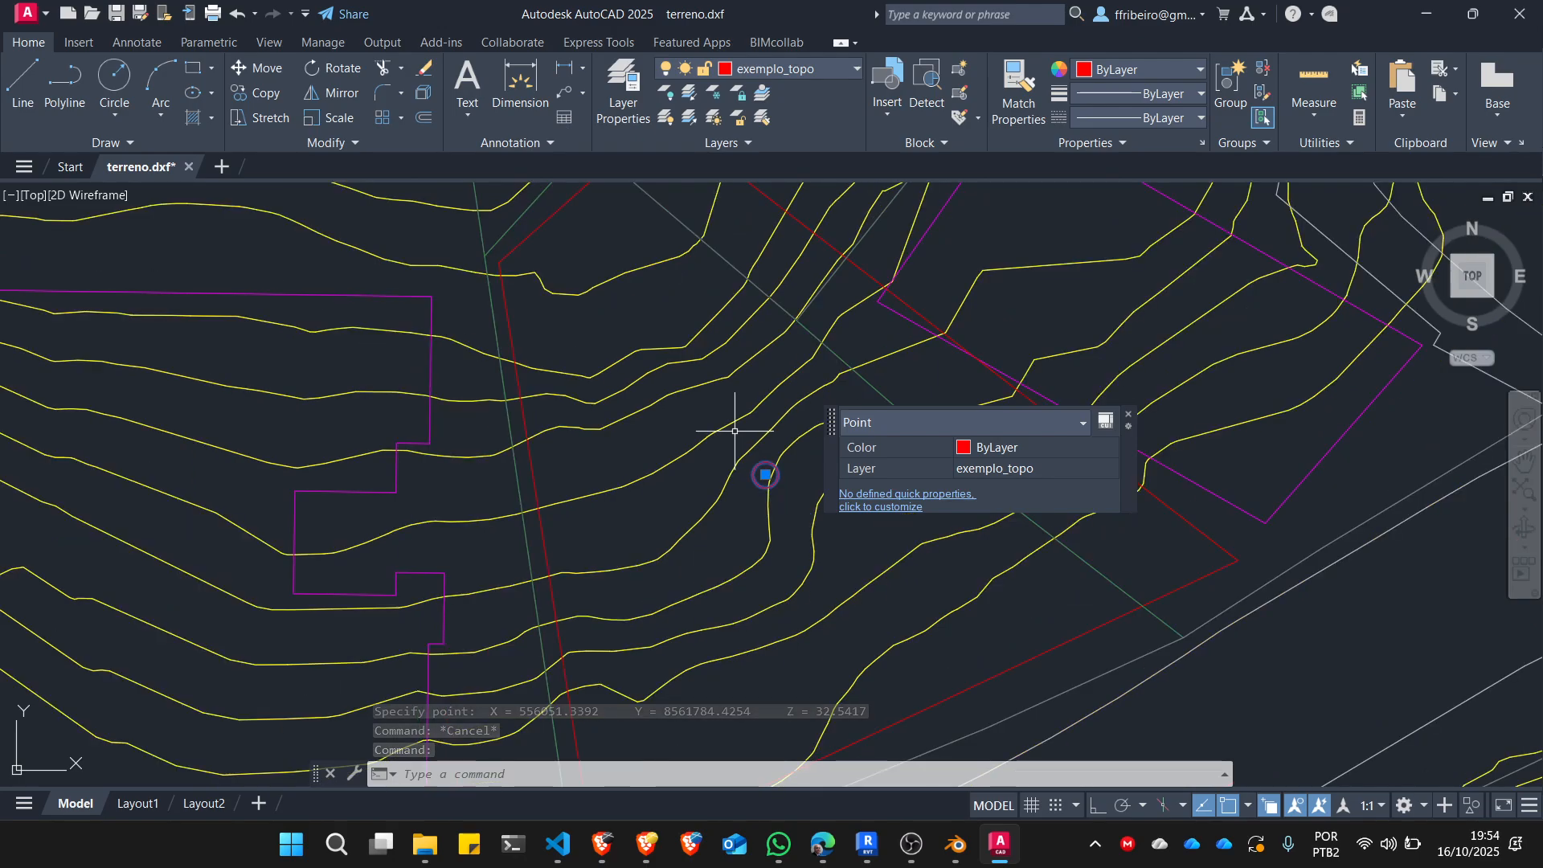
pyautogui.scroll(2, 755, 420)
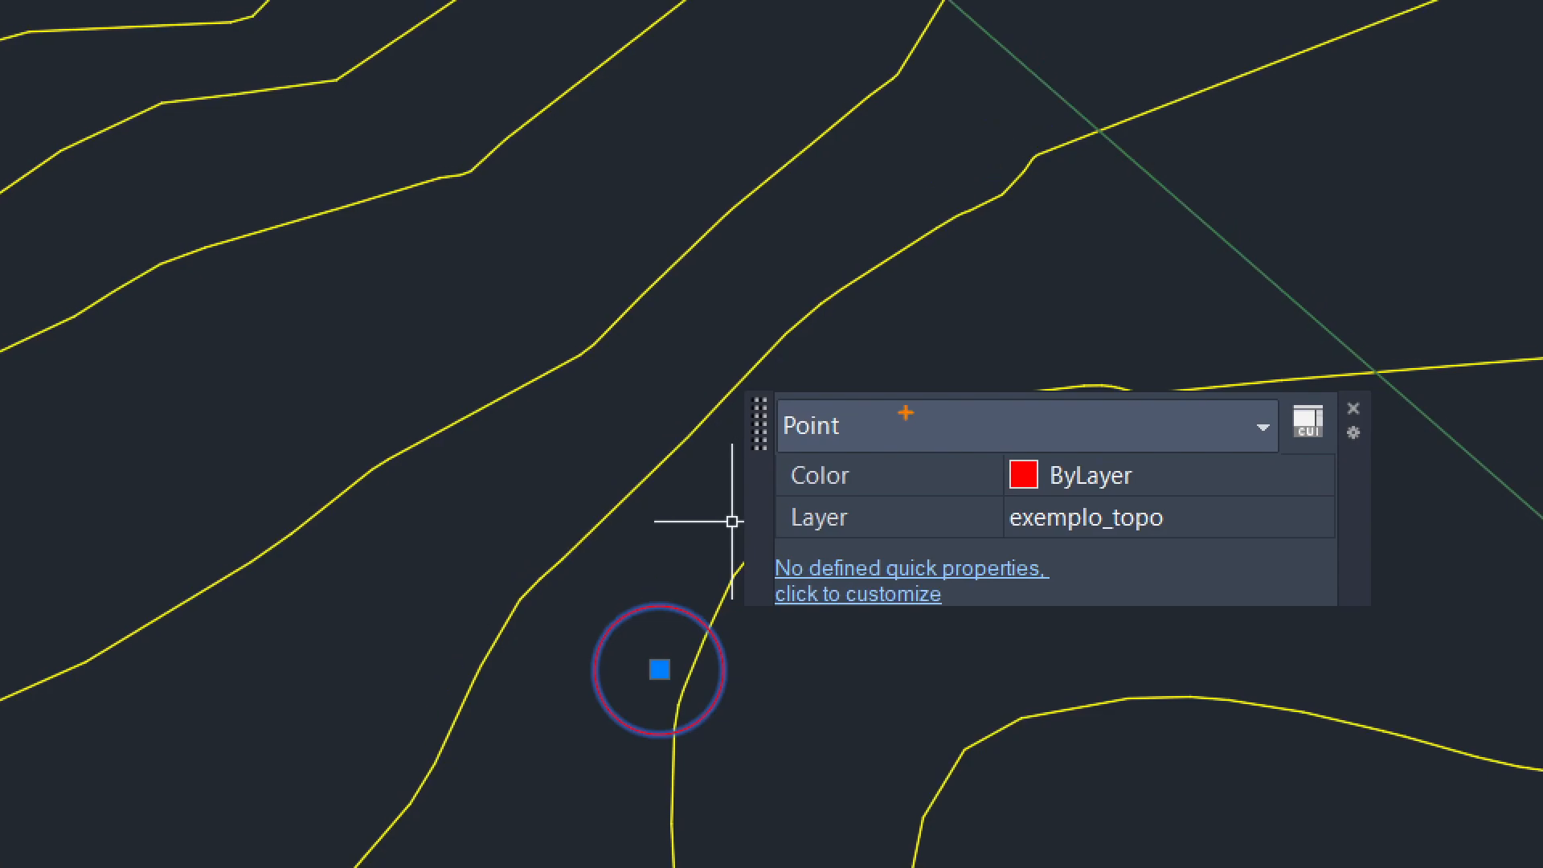
pyautogui.moveTo(905, 412)
pyautogui.mouseDown()
pyautogui.moveTo(697, 441)
pyautogui.moveTo(912, 402)
pyautogui.mouseUp()
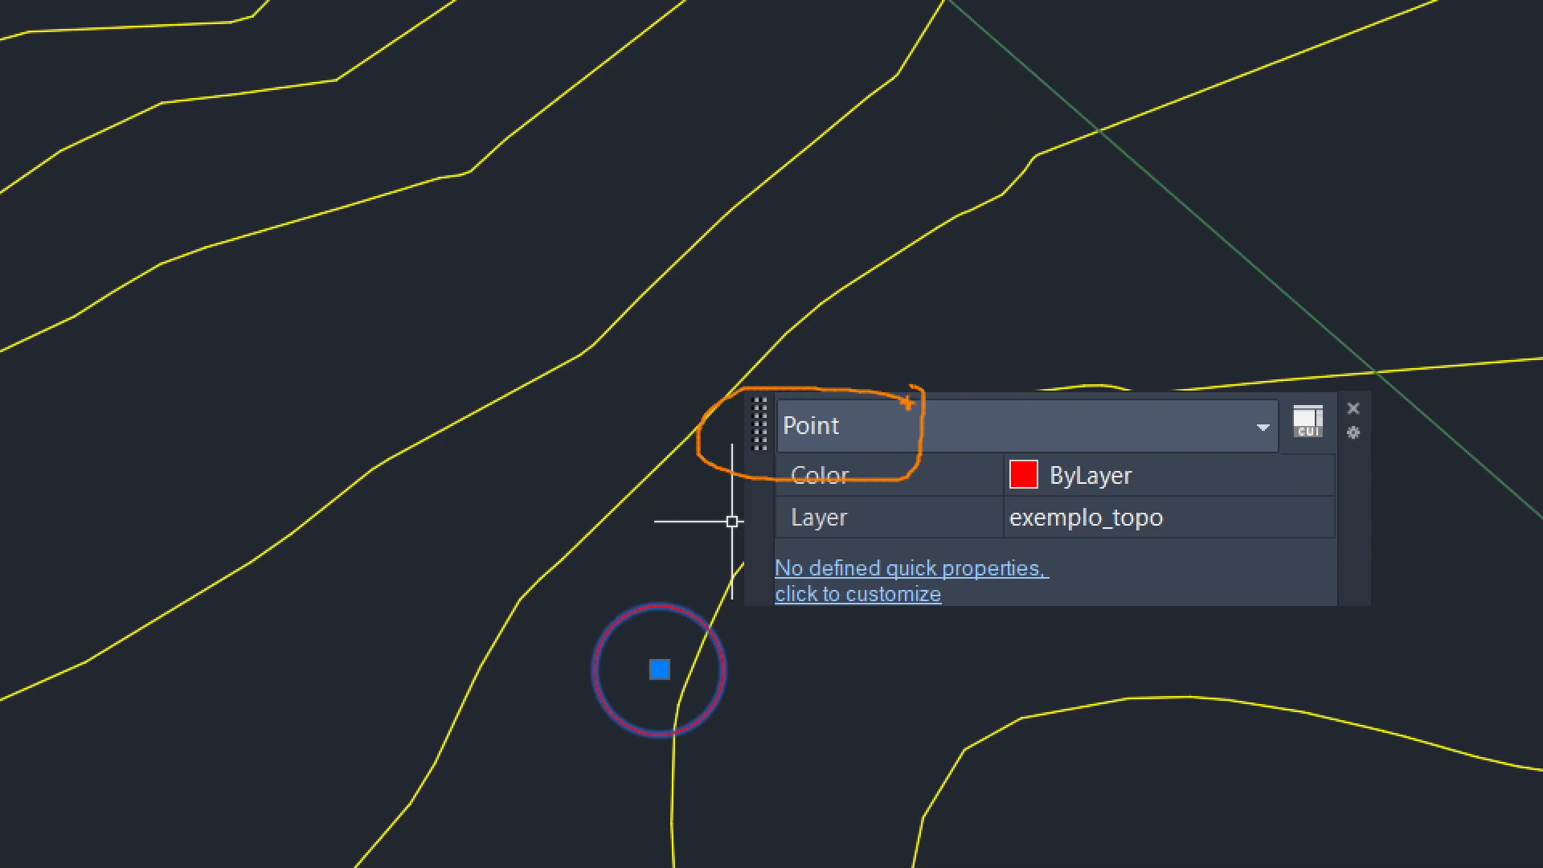
pyautogui.press('Escape')
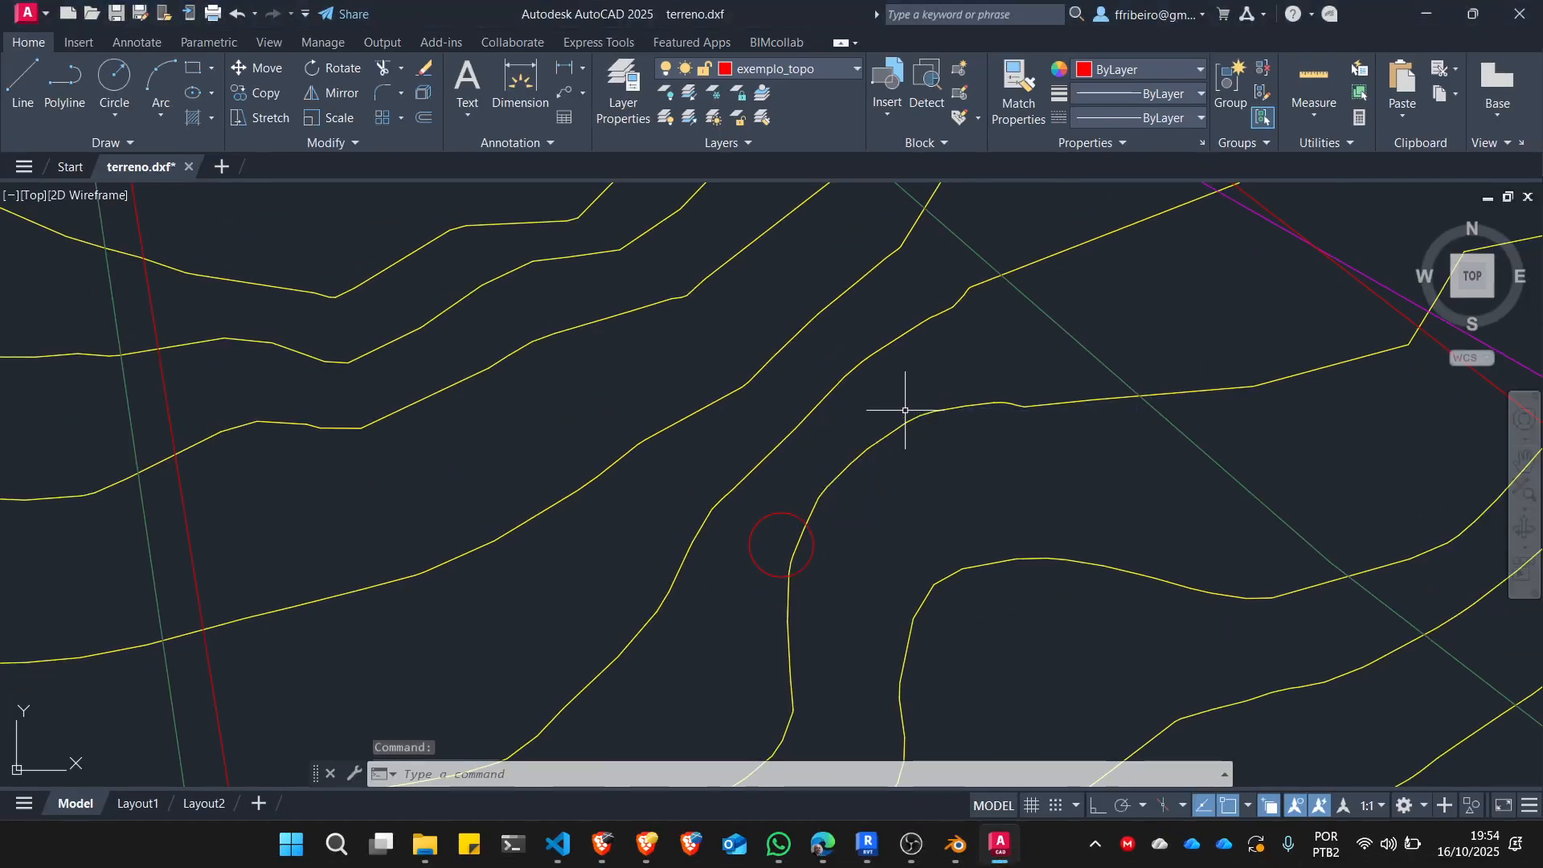
# Move all drawing objects from the exemplo_topo point marker as base point to the absolute coordinates 0,0,0.
pyautogui.scroll(-10, 859, 425)
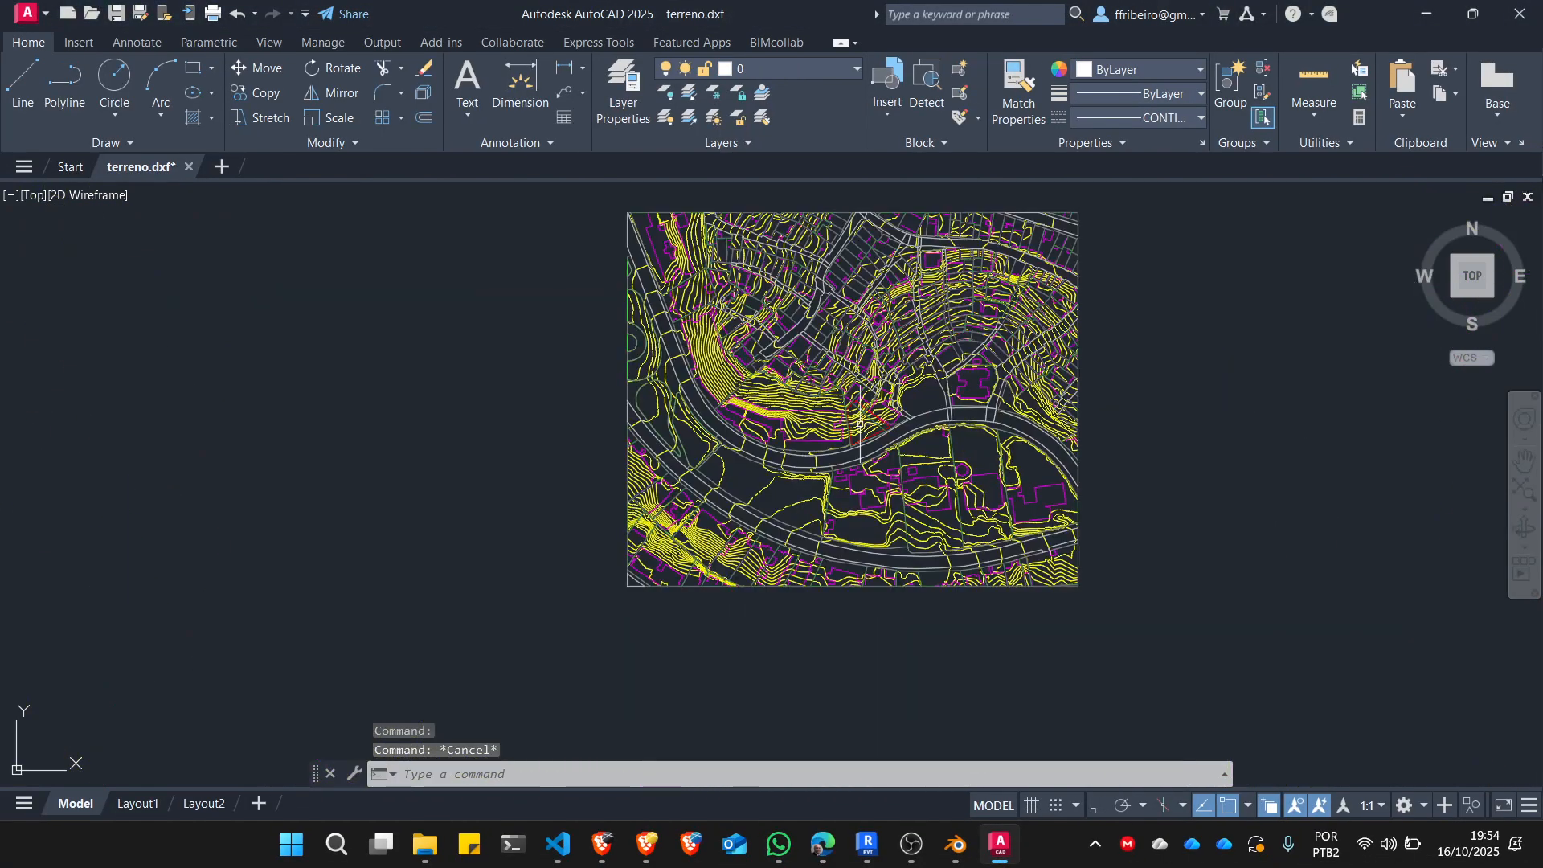
pyautogui.moveTo(860, 424)
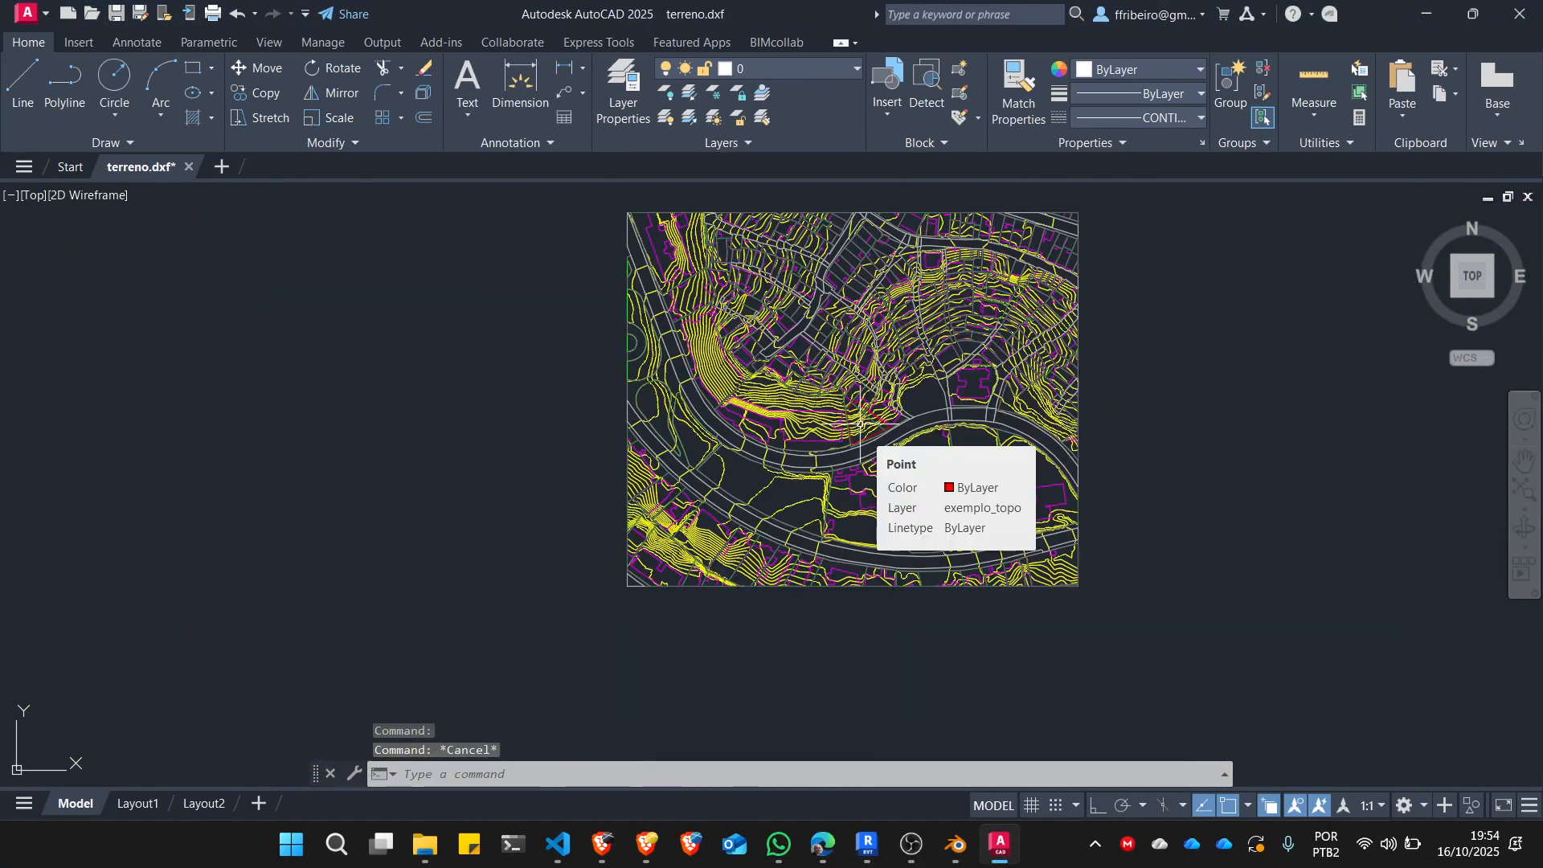
pyautogui.hotkey('ctrl', 'a')
pyautogui.scroll(10, 860, 424)
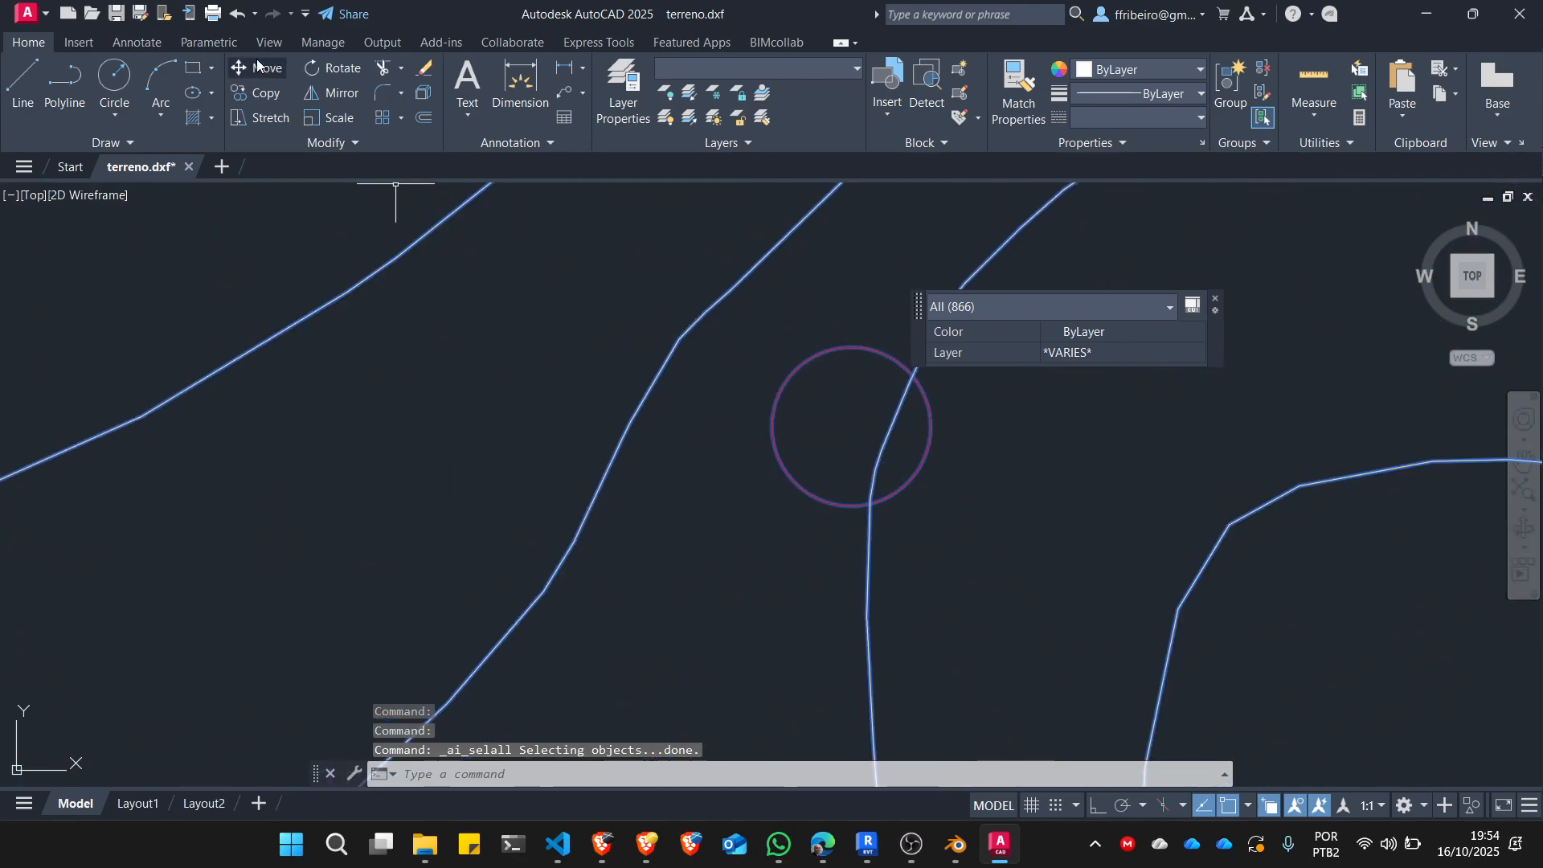
pyautogui.write('M')
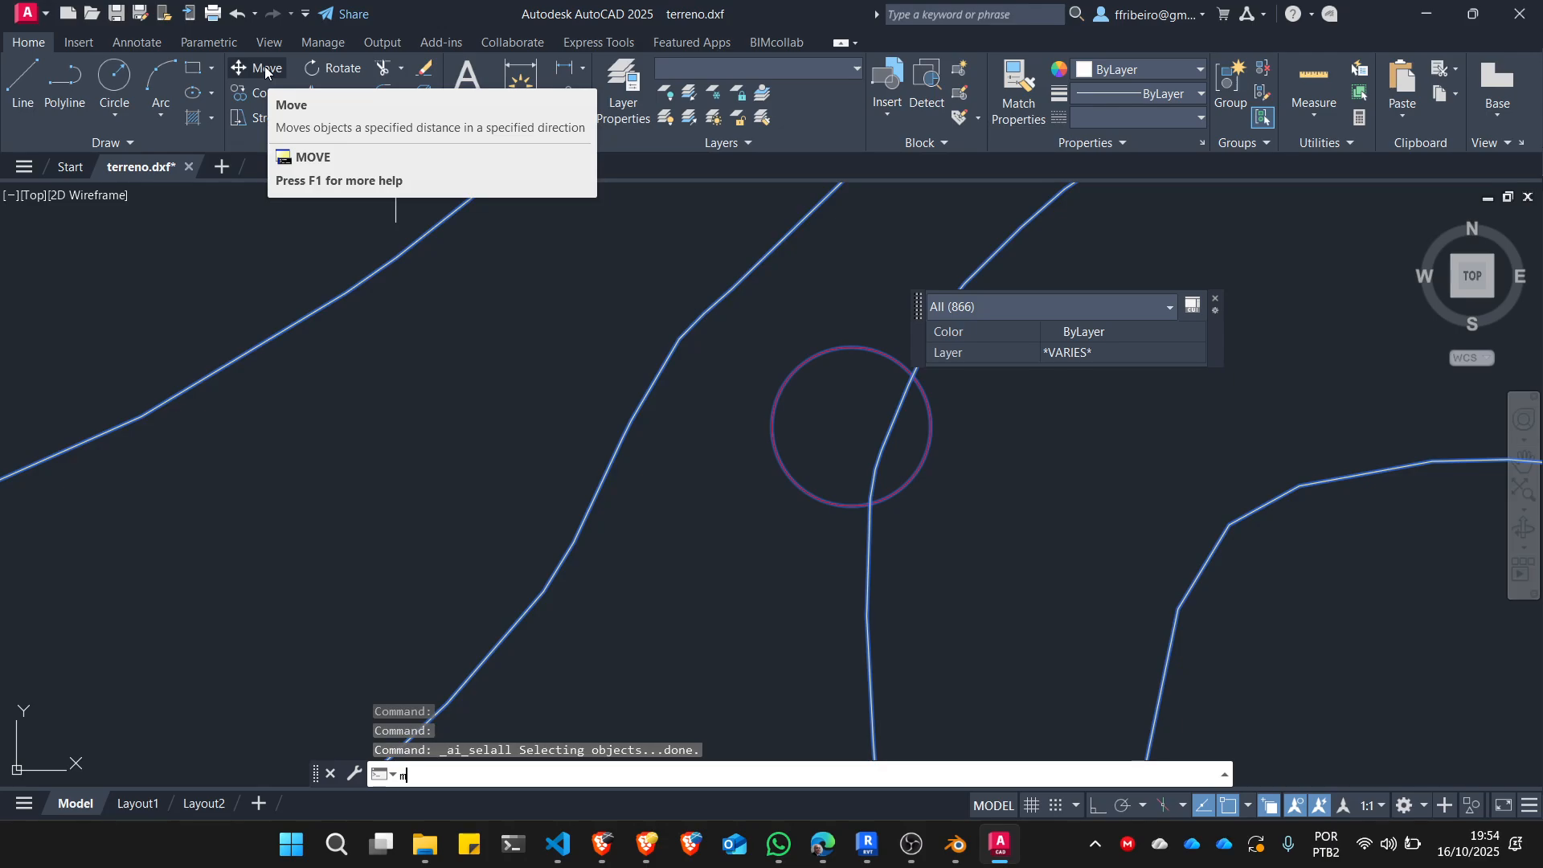
pyautogui.press('Return')
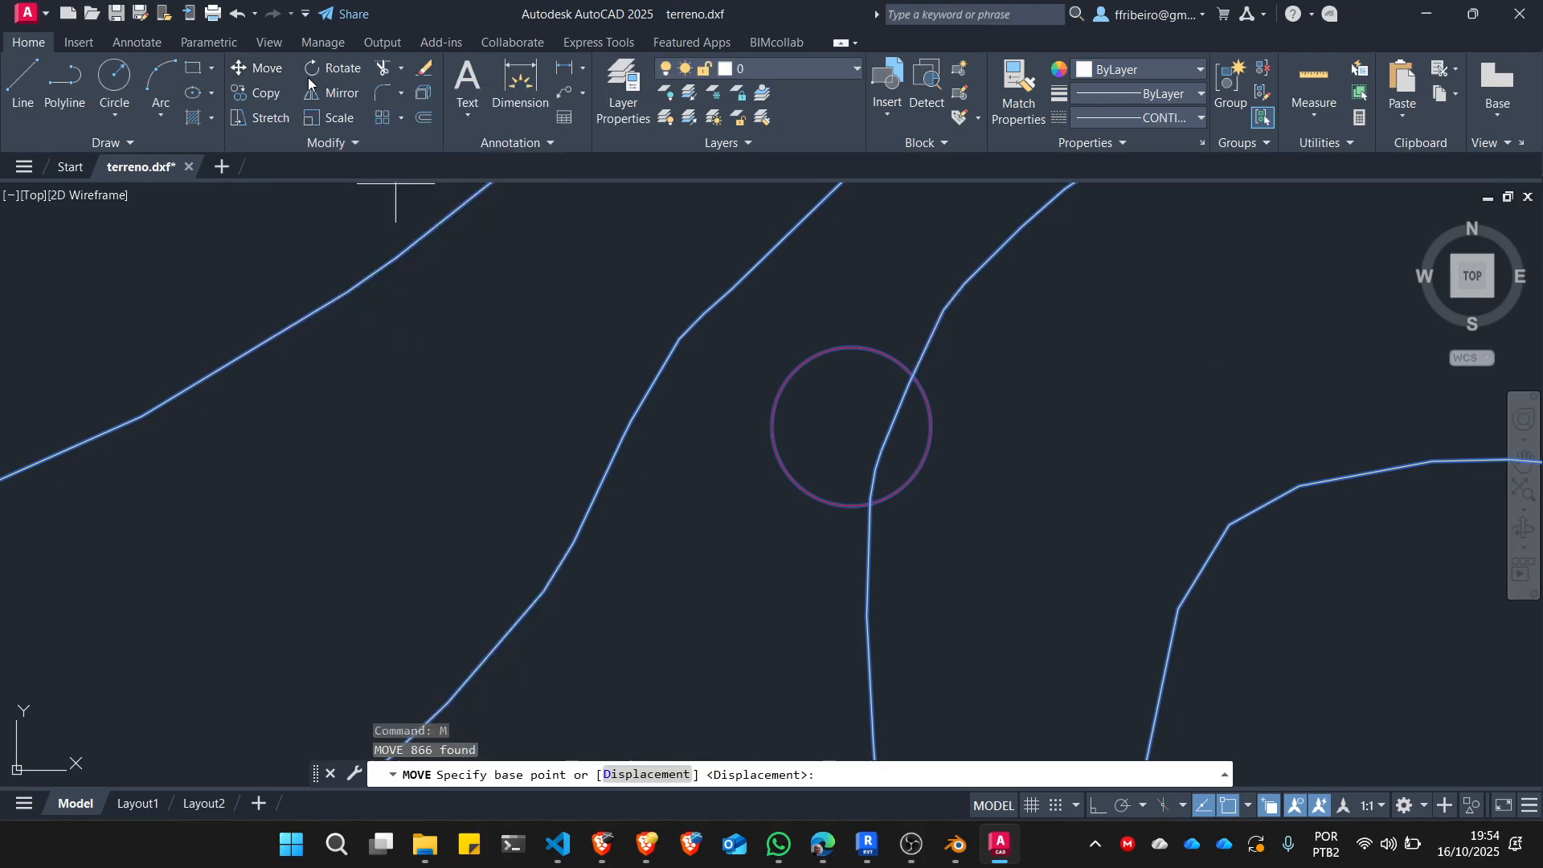
pyautogui.click(838, 499)
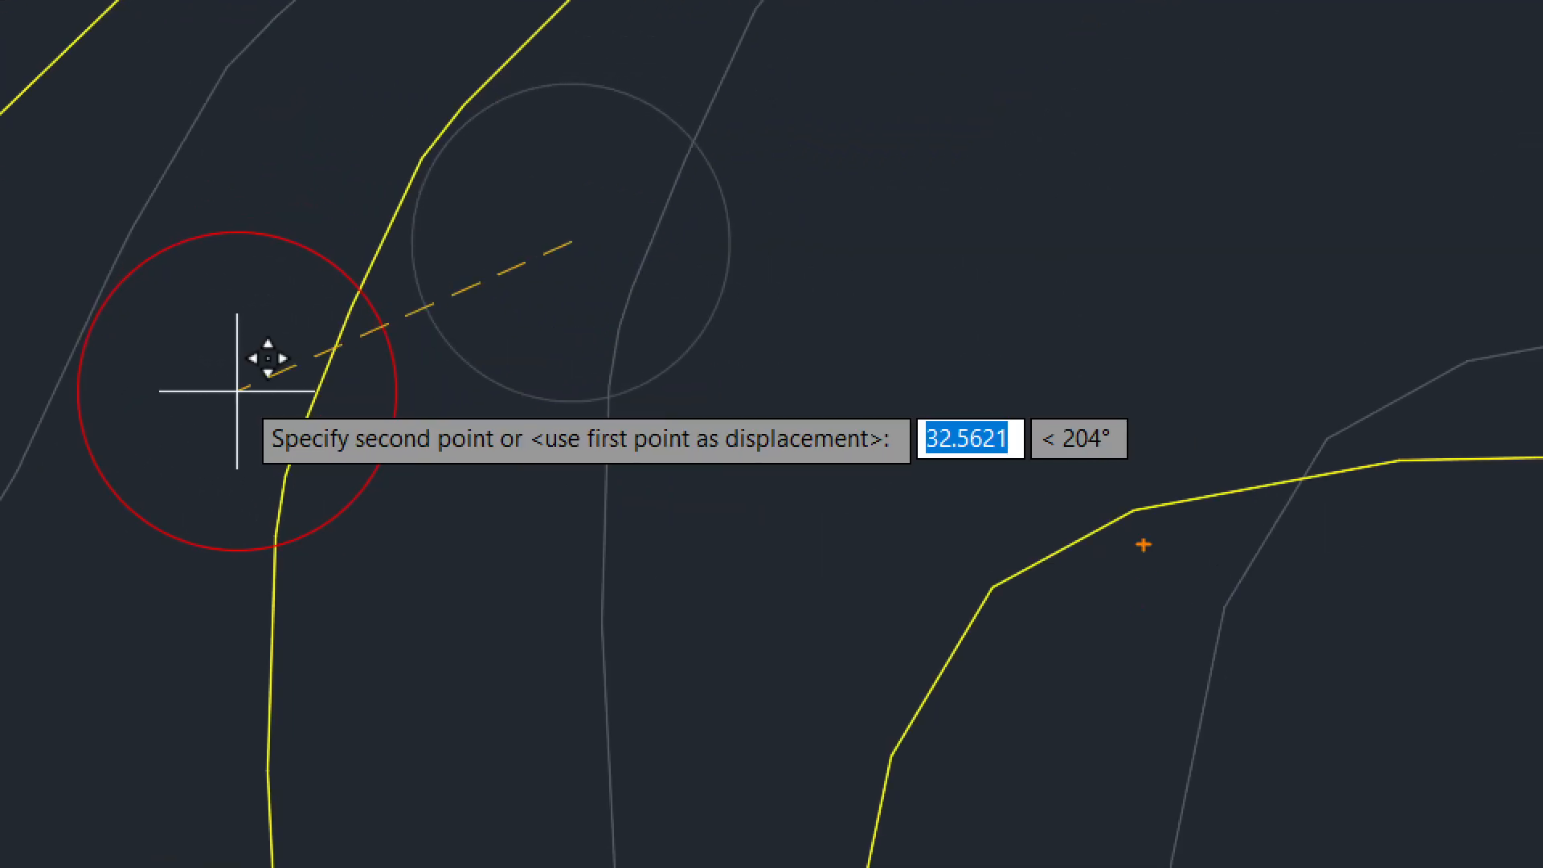
pyautogui.moveTo(1307, 386)
pyautogui.mouseDown()
pyautogui.moveTo(1372, 523)
pyautogui.moveTo(1152, 340)
pyautogui.mouseUp()
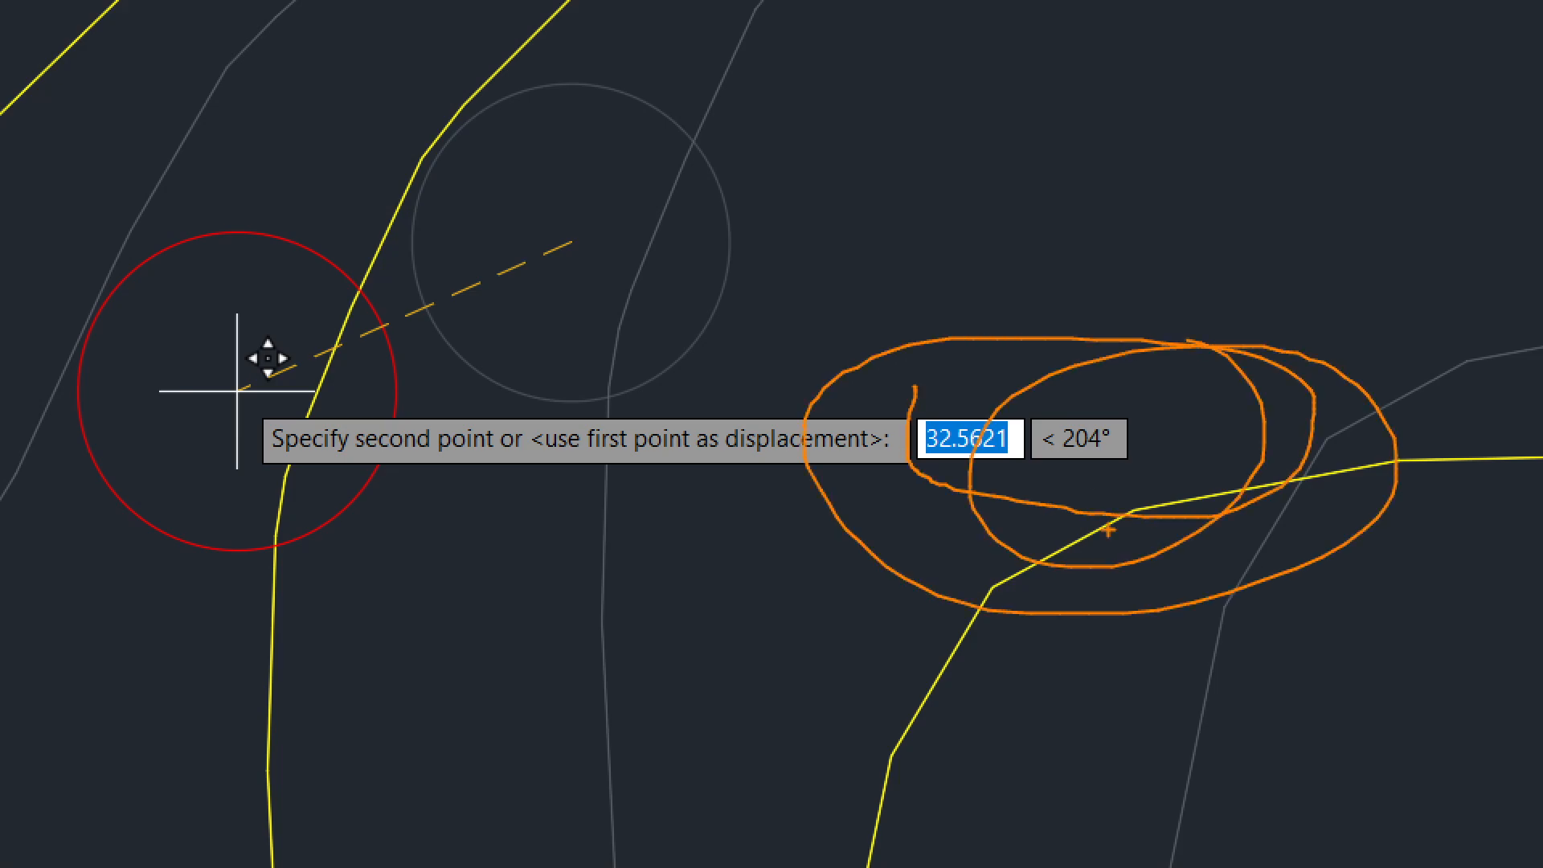
pyautogui.press('Escape')
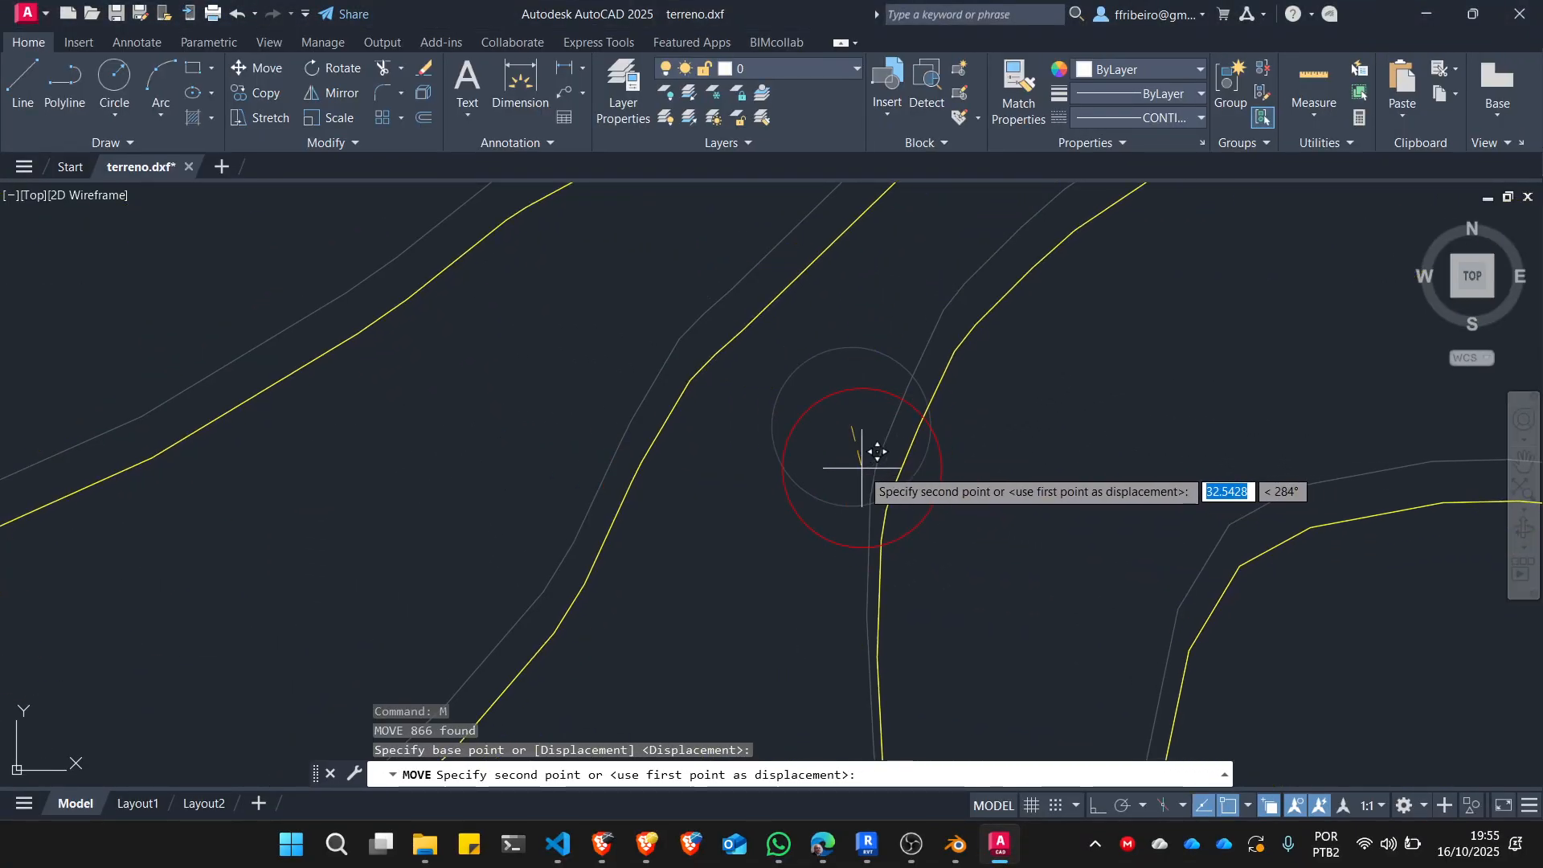
pyautogui.write('#')
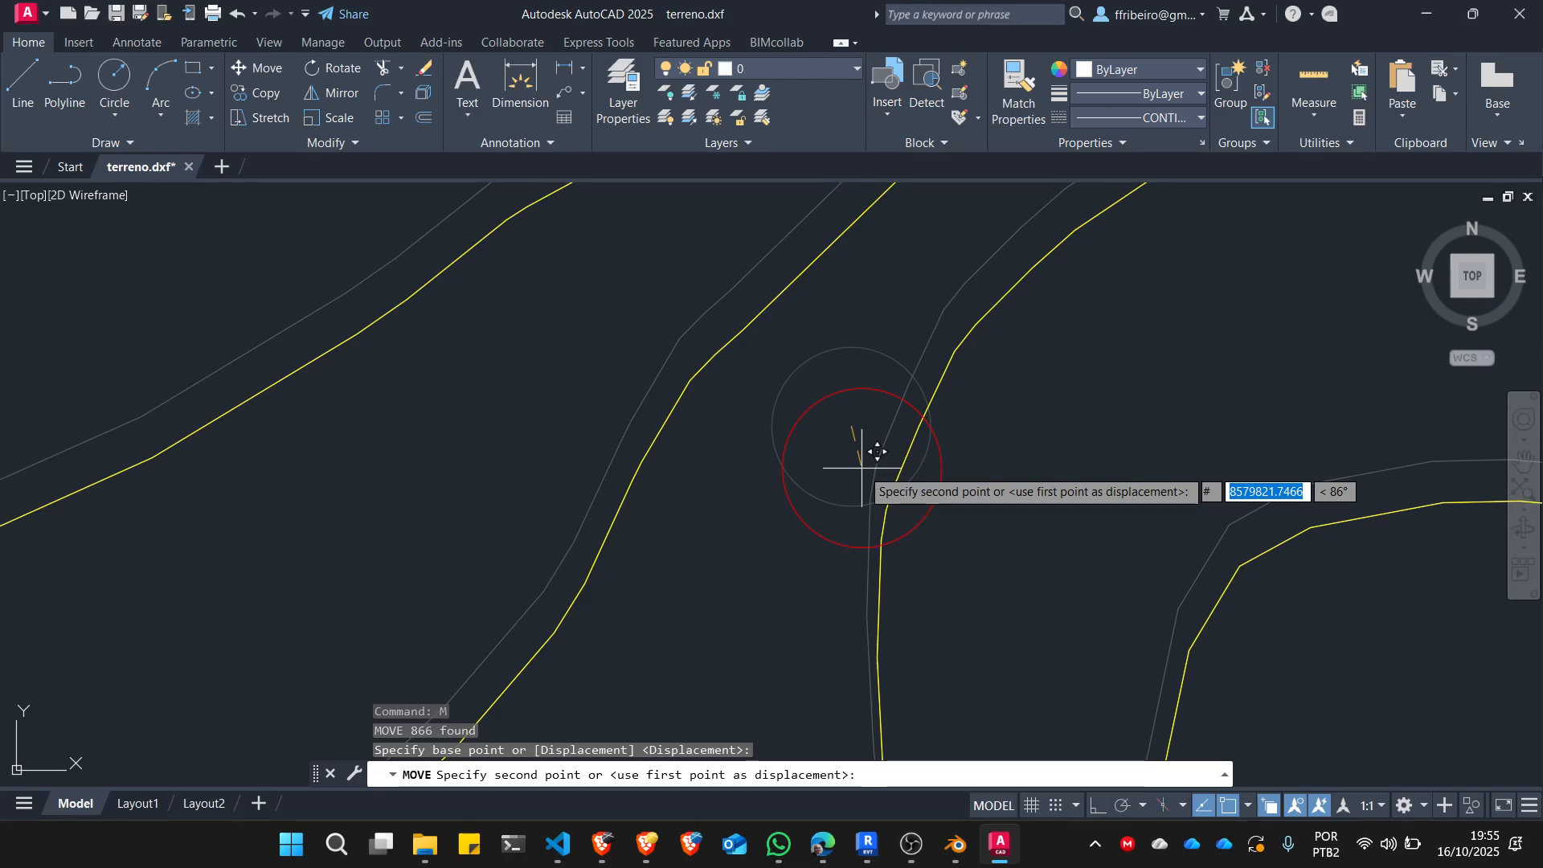
pyautogui.write('0,0,0')
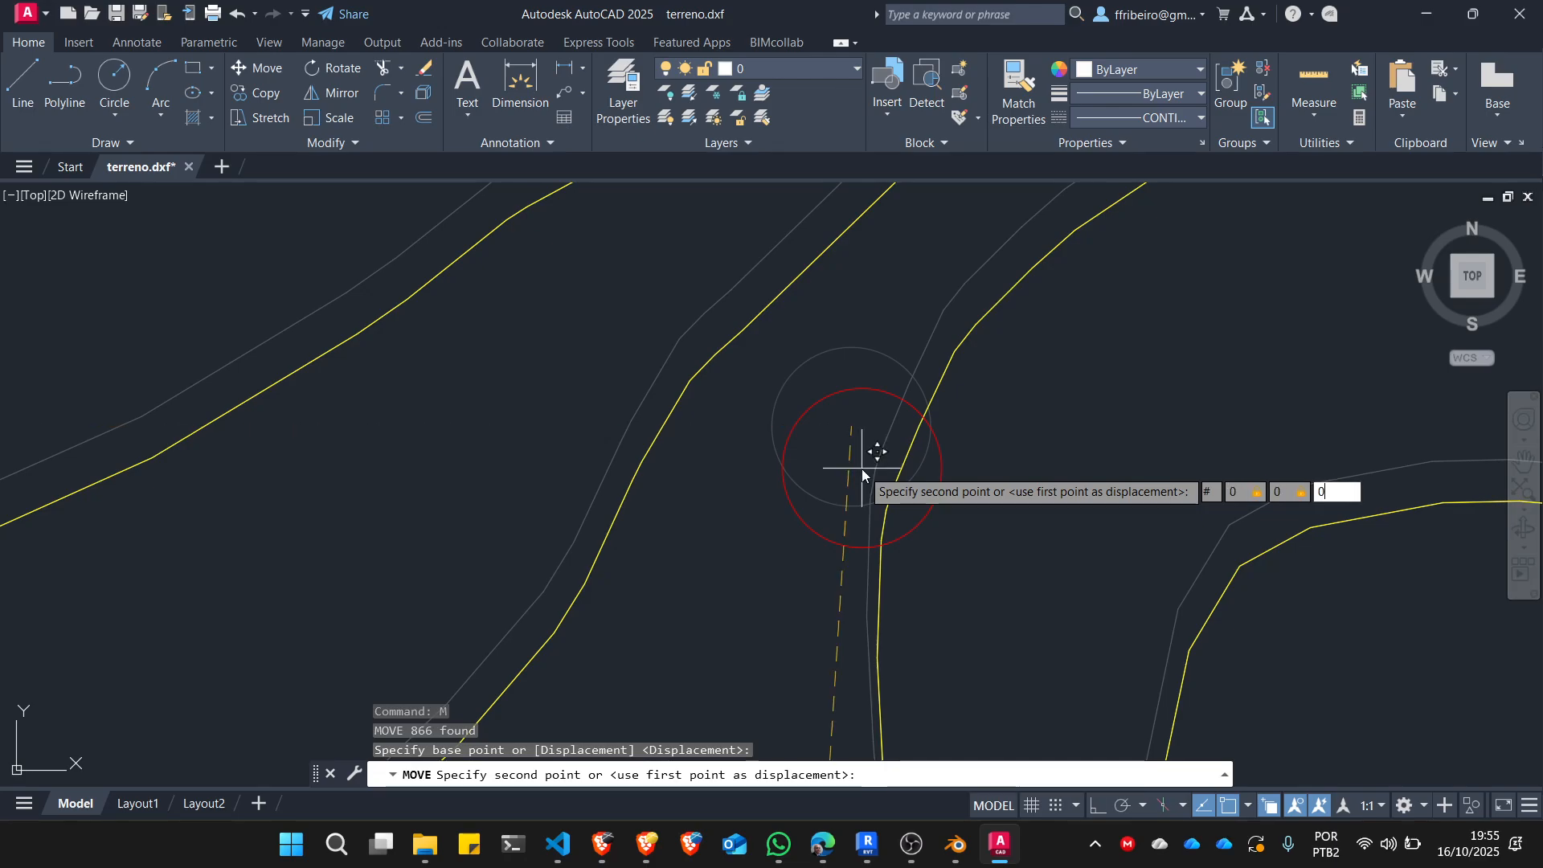
pyautogui.press('Return')
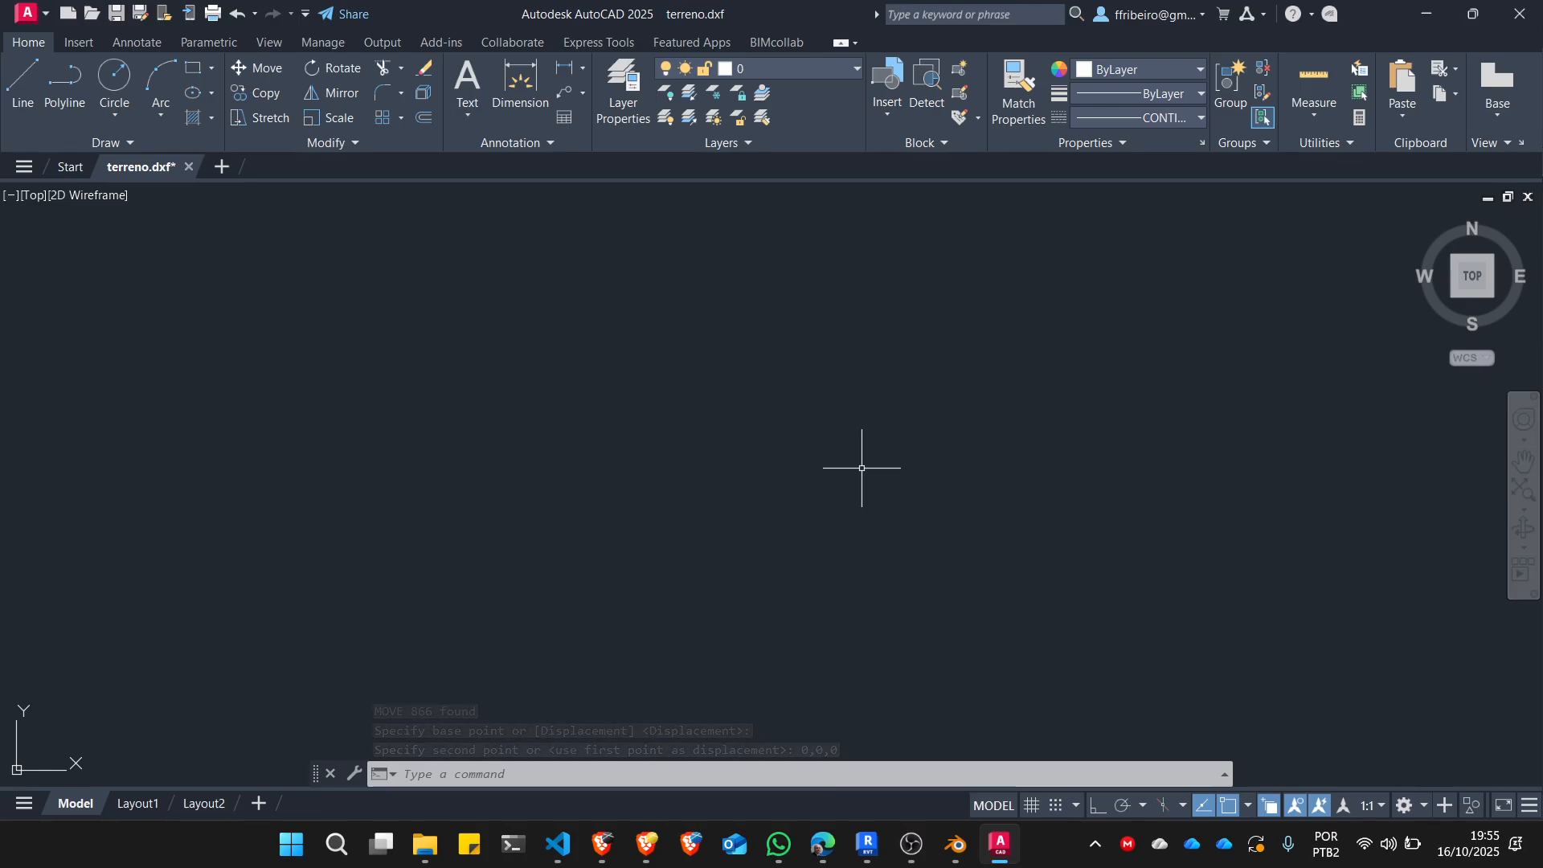
# Locate the moved drawing and read the coordinates of the circular point marker inside the red lot with the ID command.
pyautogui.write('z')
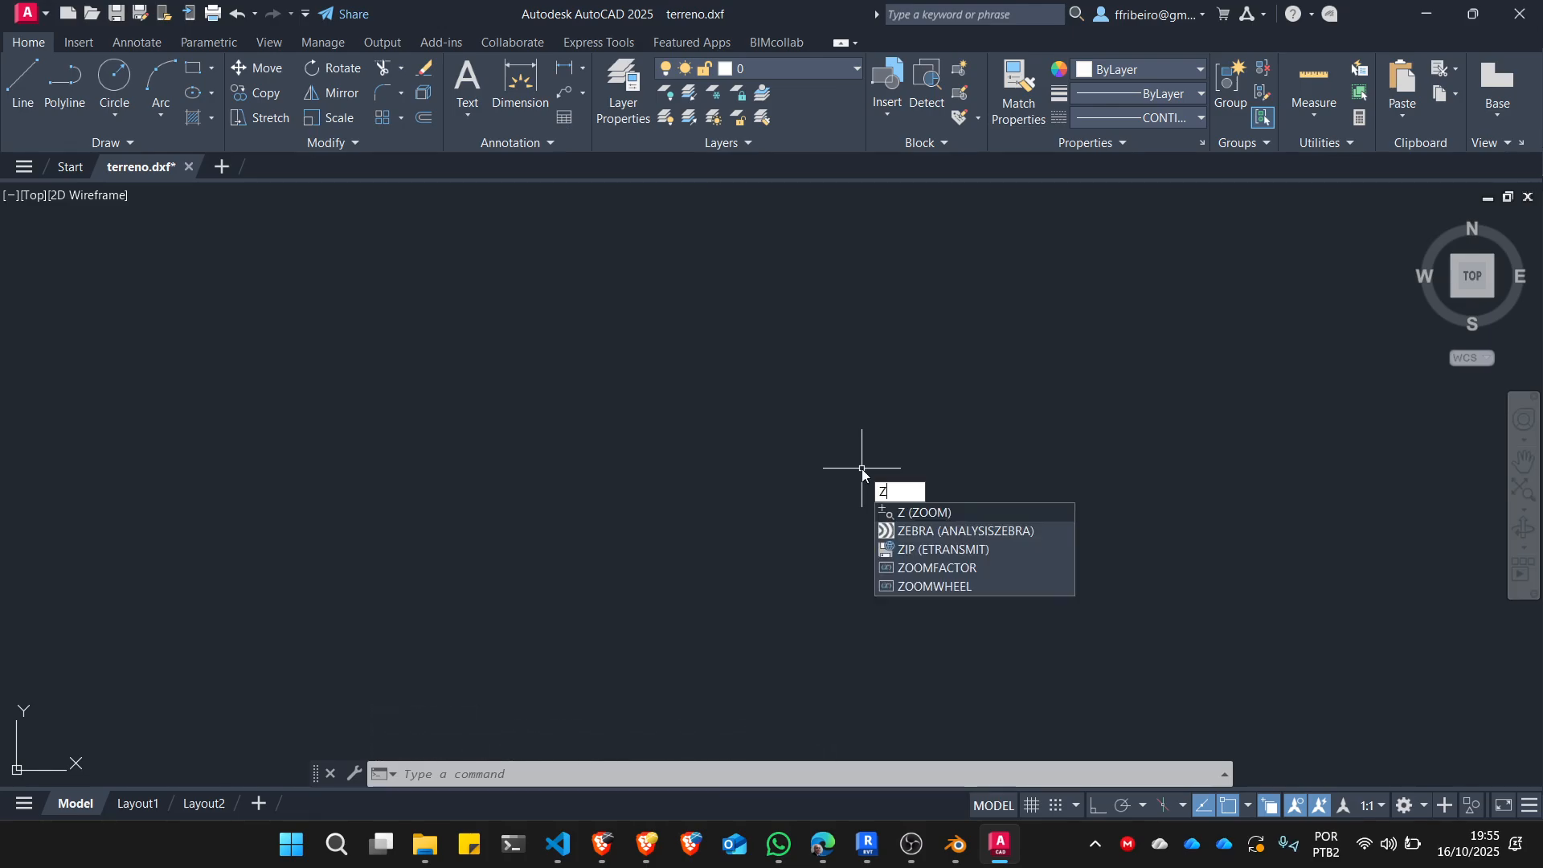
pyautogui.press('Return')
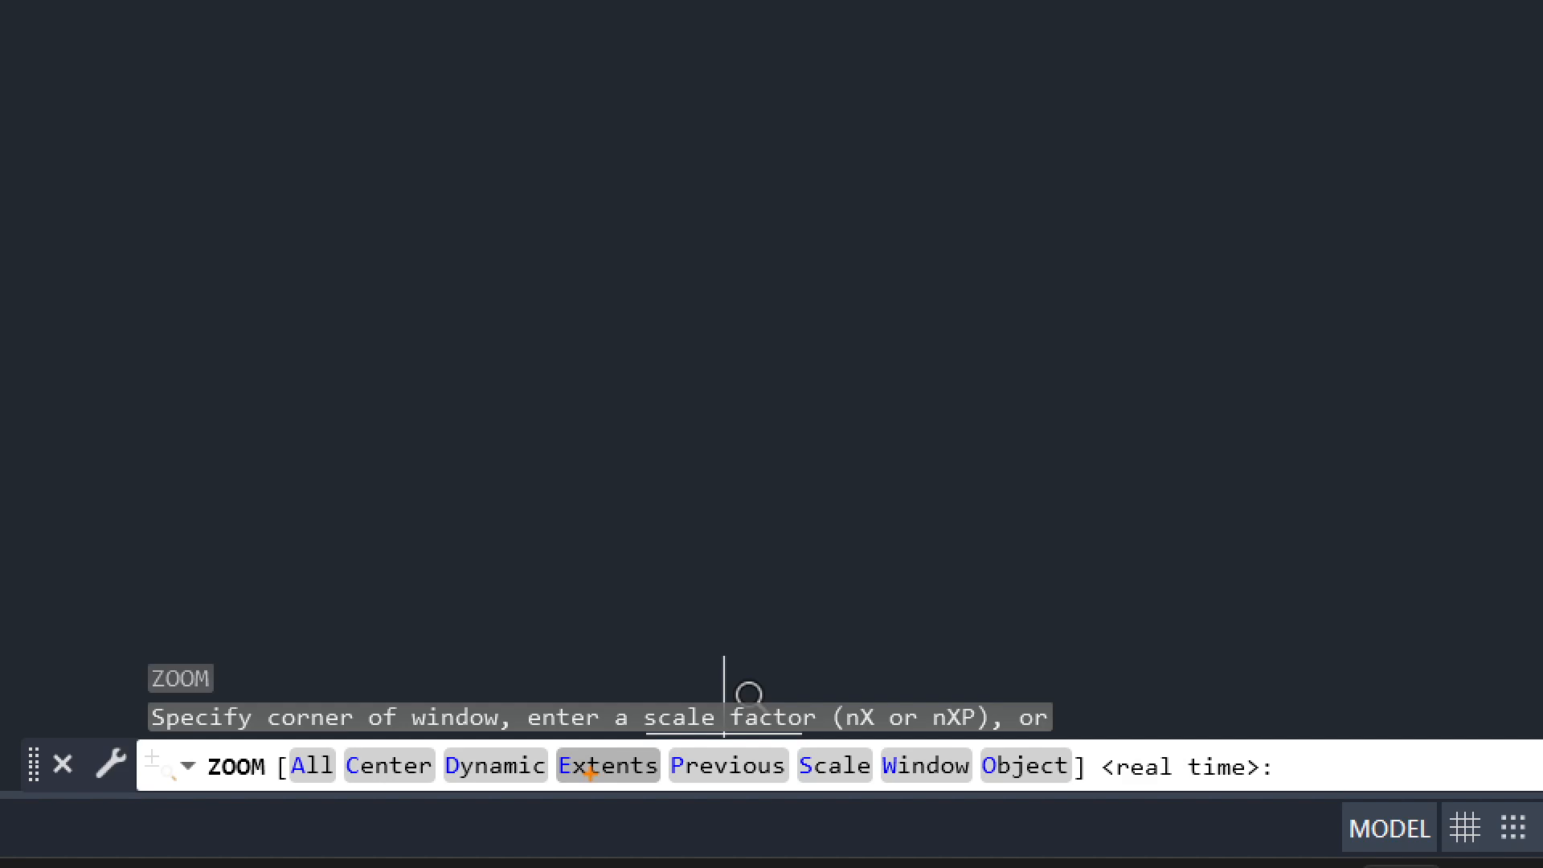
pyautogui.click(594, 767)
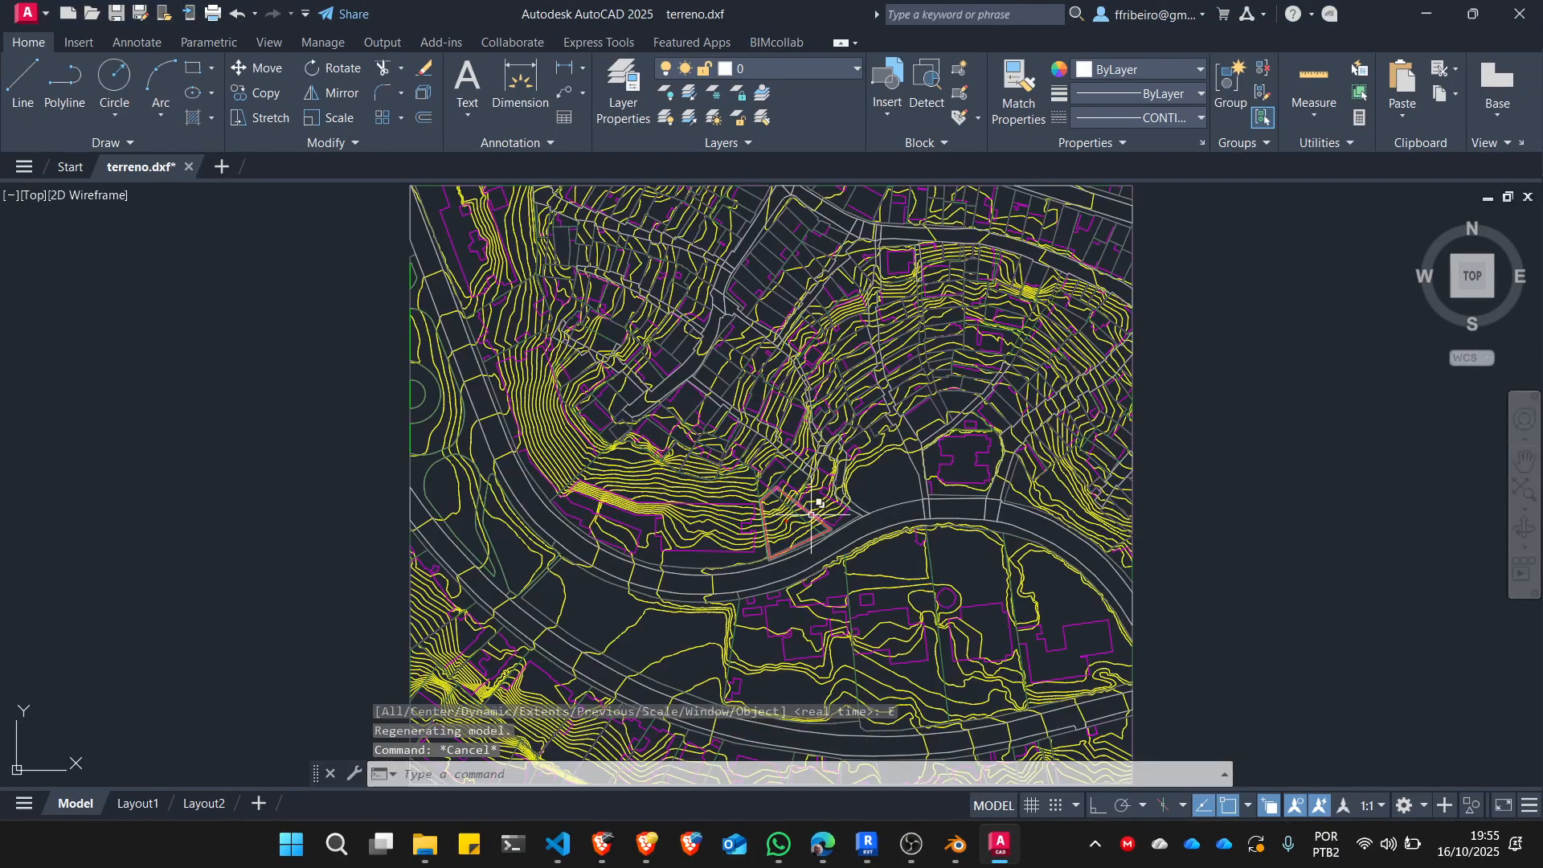
pyautogui.press('Escape')
pyautogui.scroll(8, 817, 509)
pyautogui.write('id')
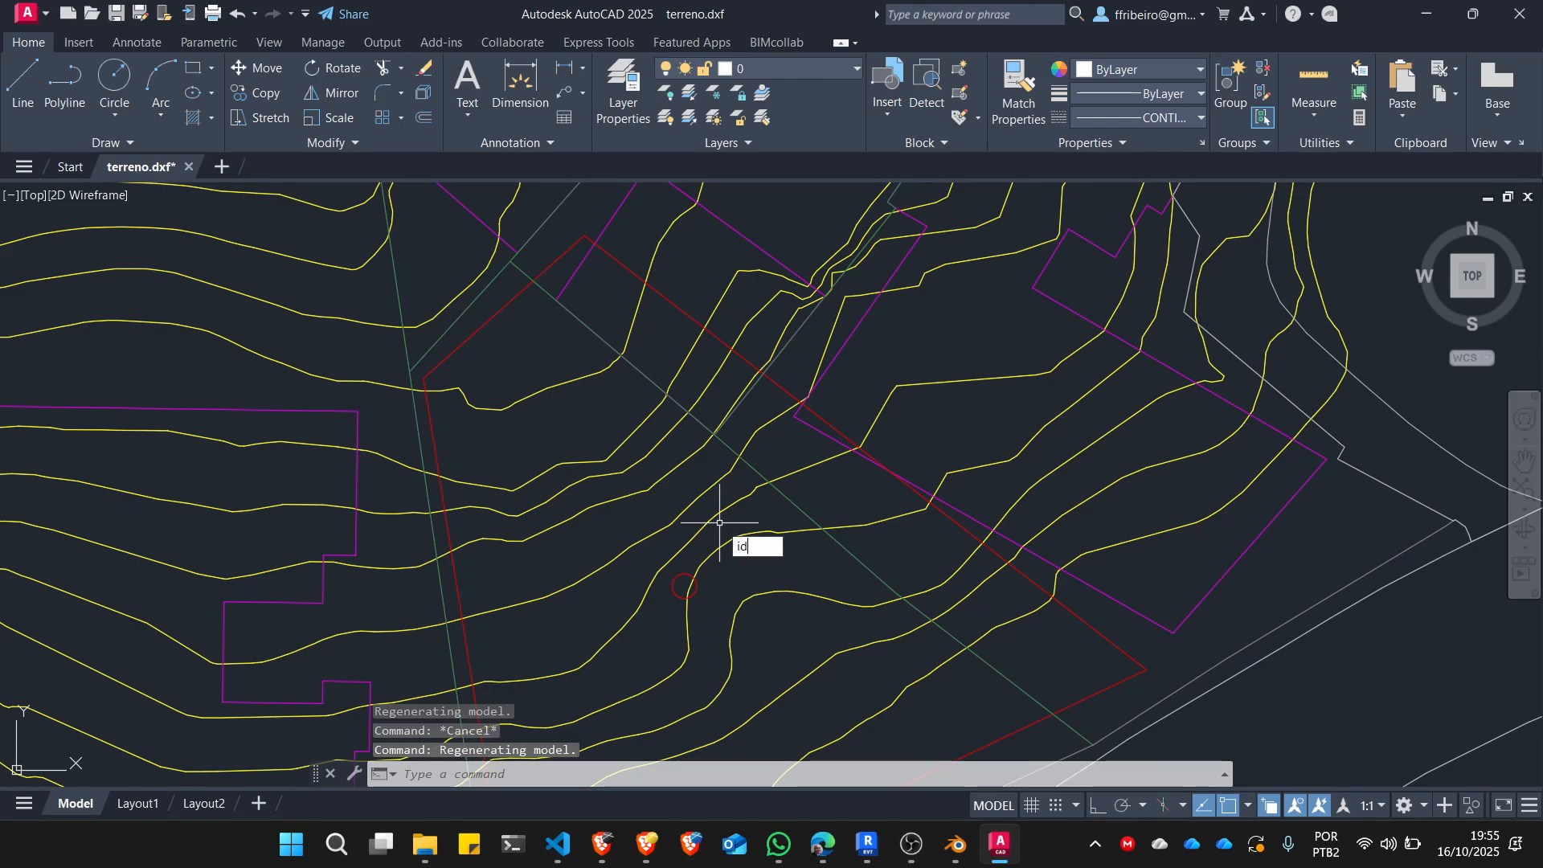
pyautogui.press('Return')
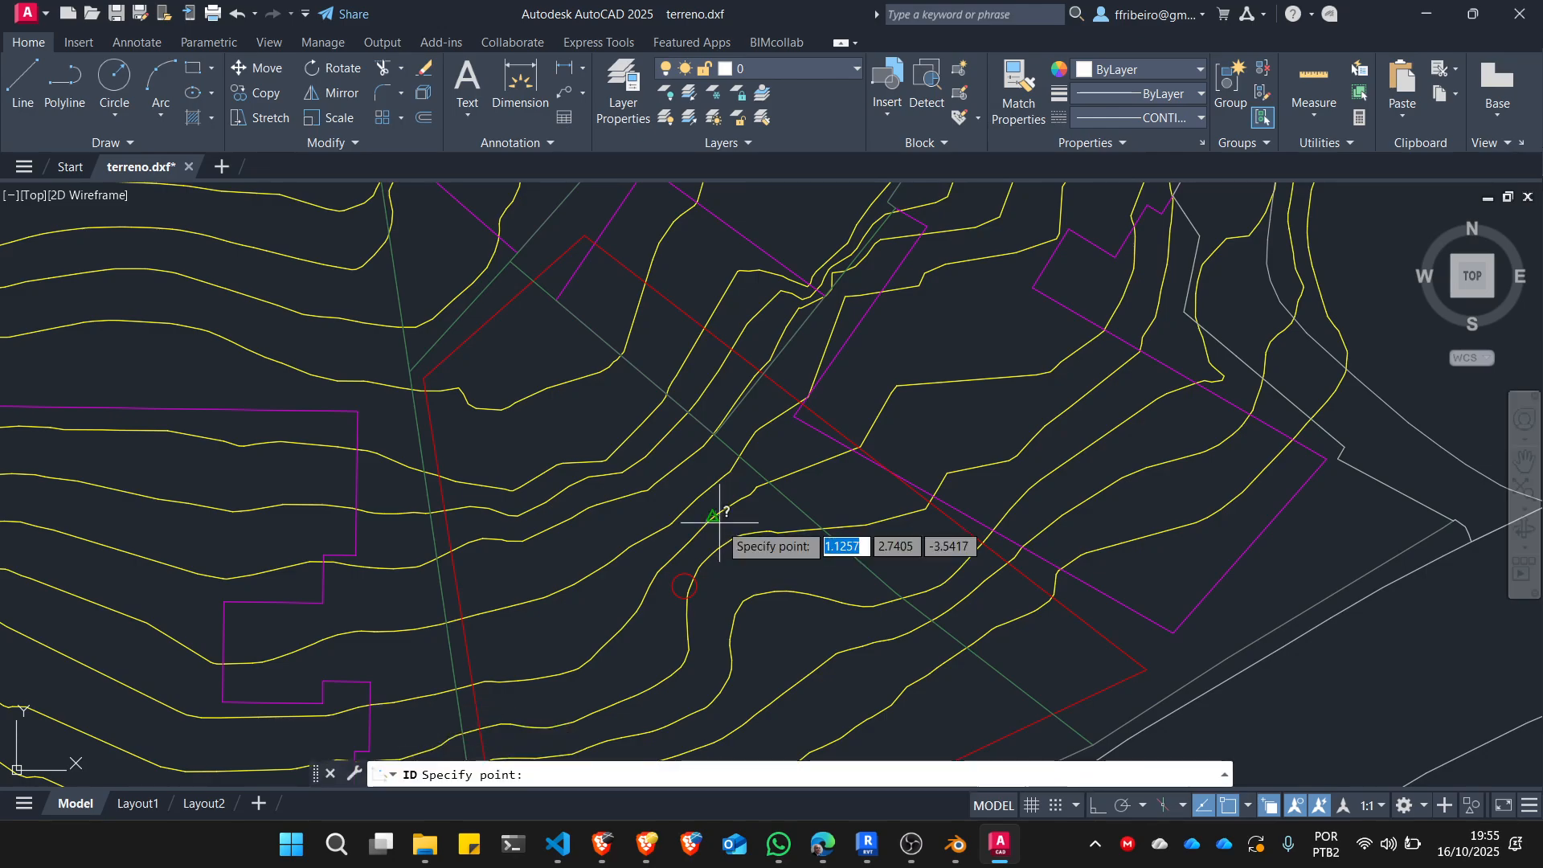
pyautogui.click(676, 585)
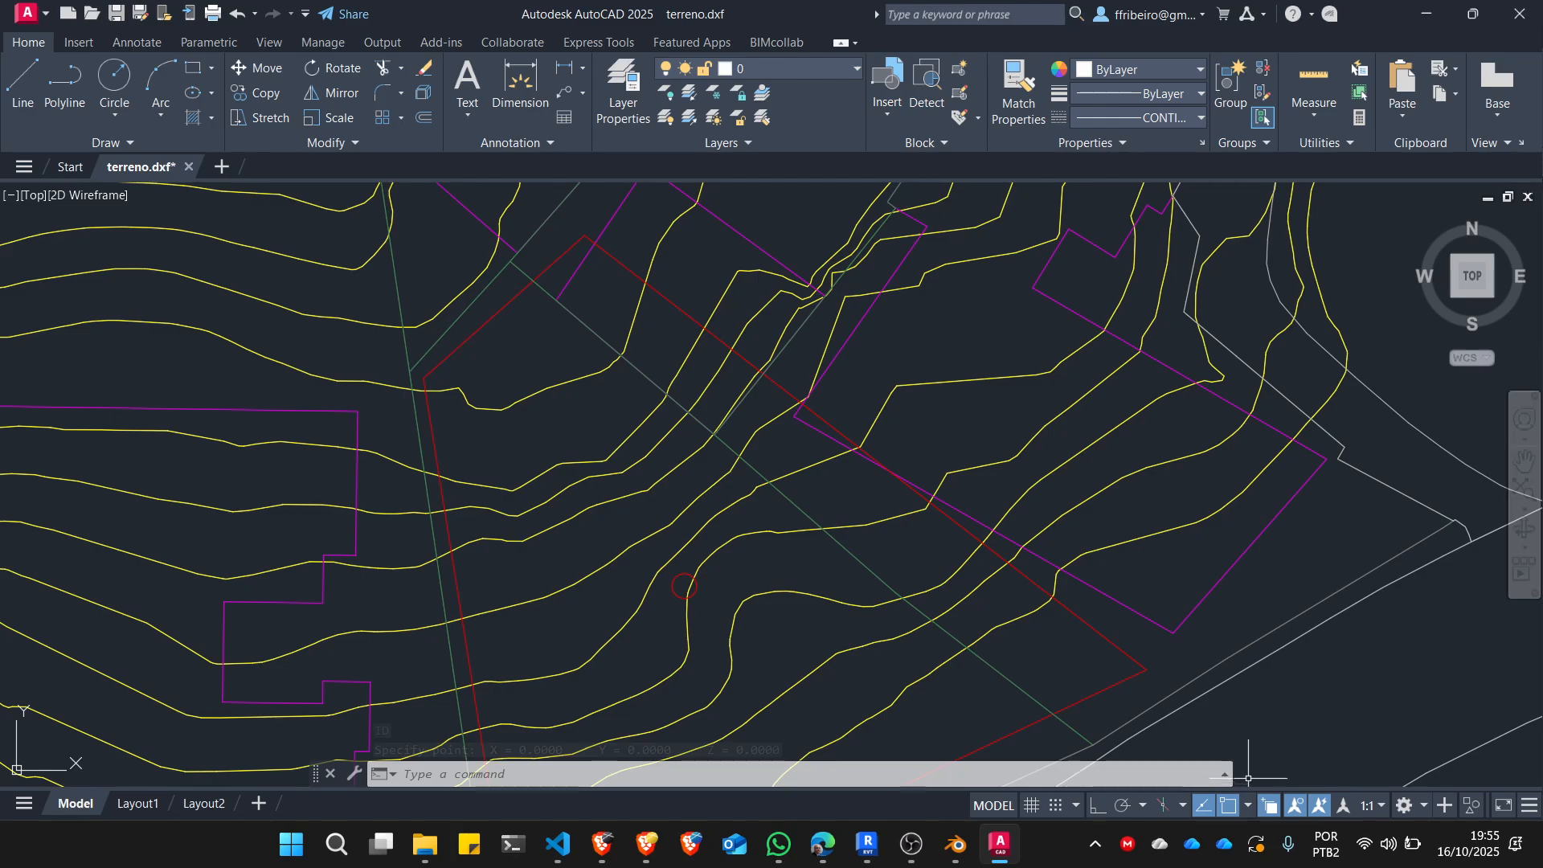
# Check the Node and Endpoint modes in the running object snap list, selecting the exemplo_topo point marker to identify its object type.
pyautogui.click(1248, 806)
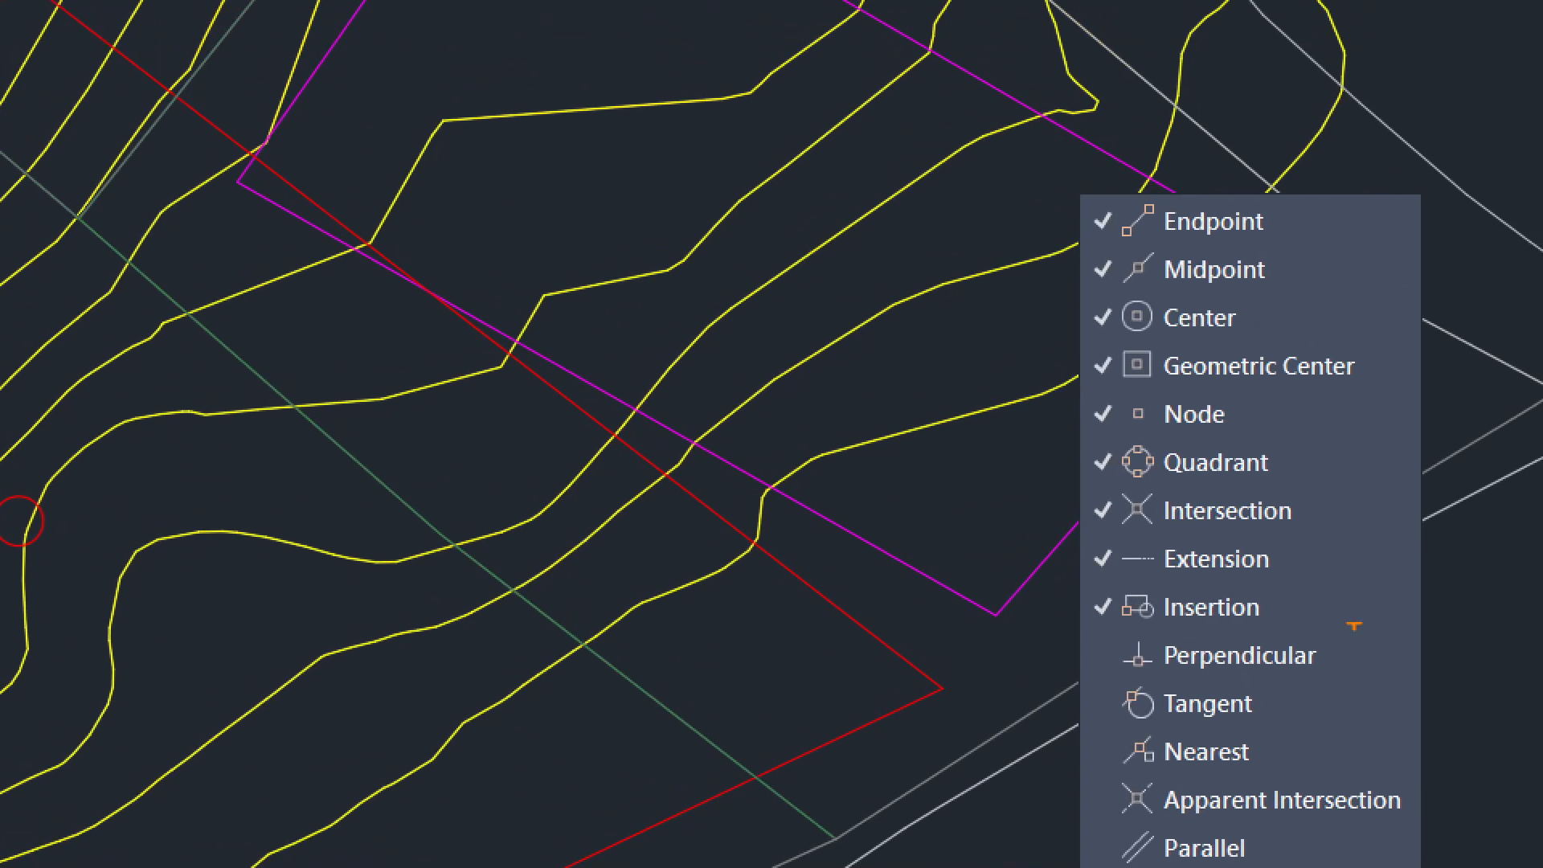
pyautogui.moveTo(1255, 389)
pyautogui.mouseDown()
pyautogui.moveTo(1041, 391)
pyautogui.moveTo(1263, 439)
pyautogui.moveTo(1245, 387)
pyautogui.mouseUp()
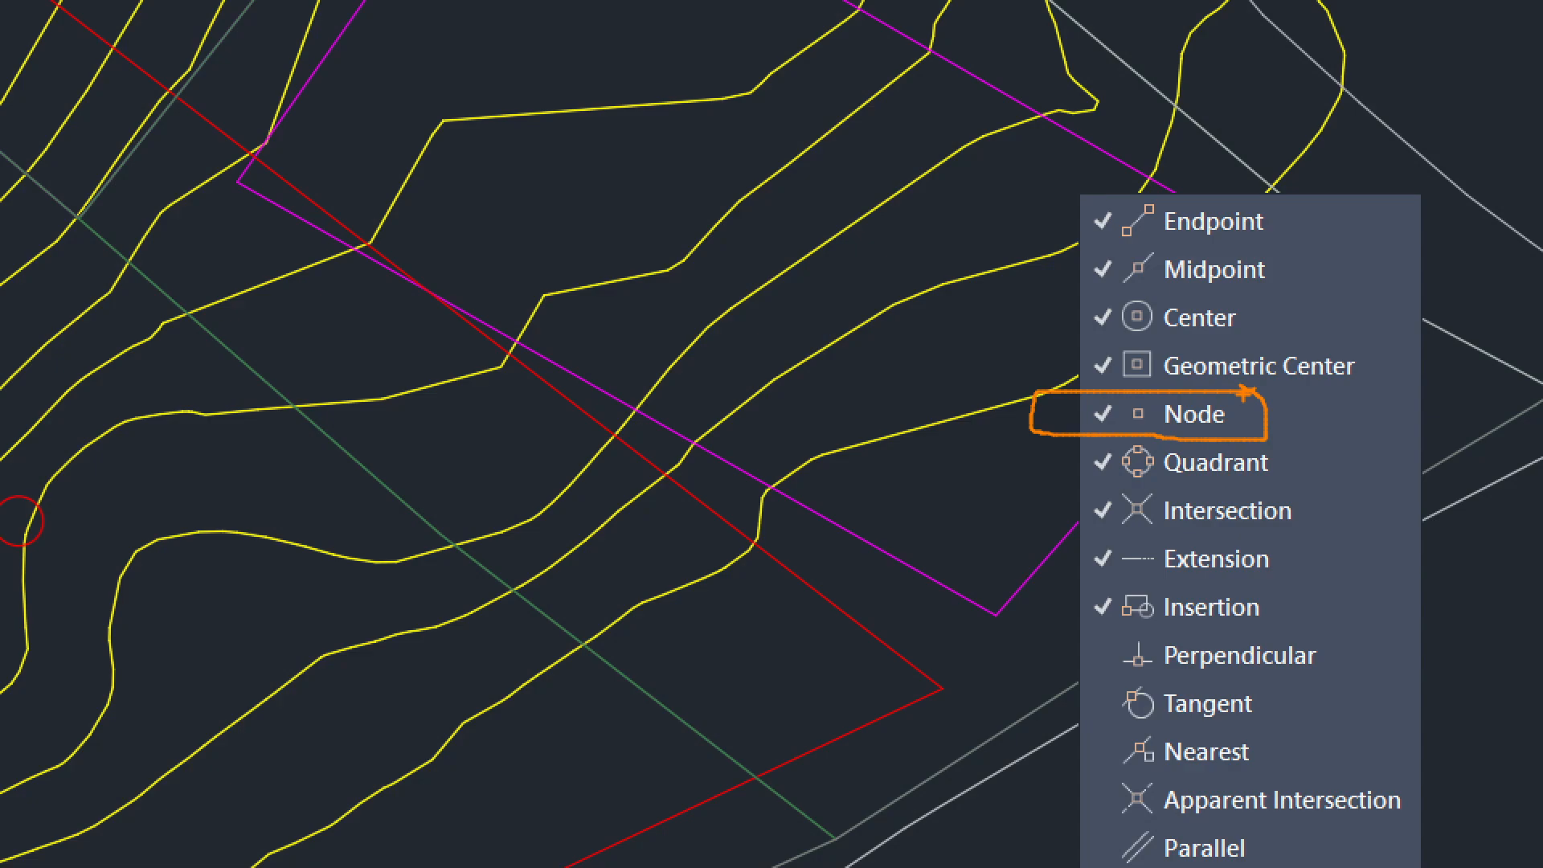
pyautogui.moveTo(1062, 175)
pyautogui.mouseDown()
pyautogui.moveTo(1111, 243)
pyautogui.moveTo(1295, 261)
pyautogui.moveTo(1080, 195)
pyautogui.mouseUp()
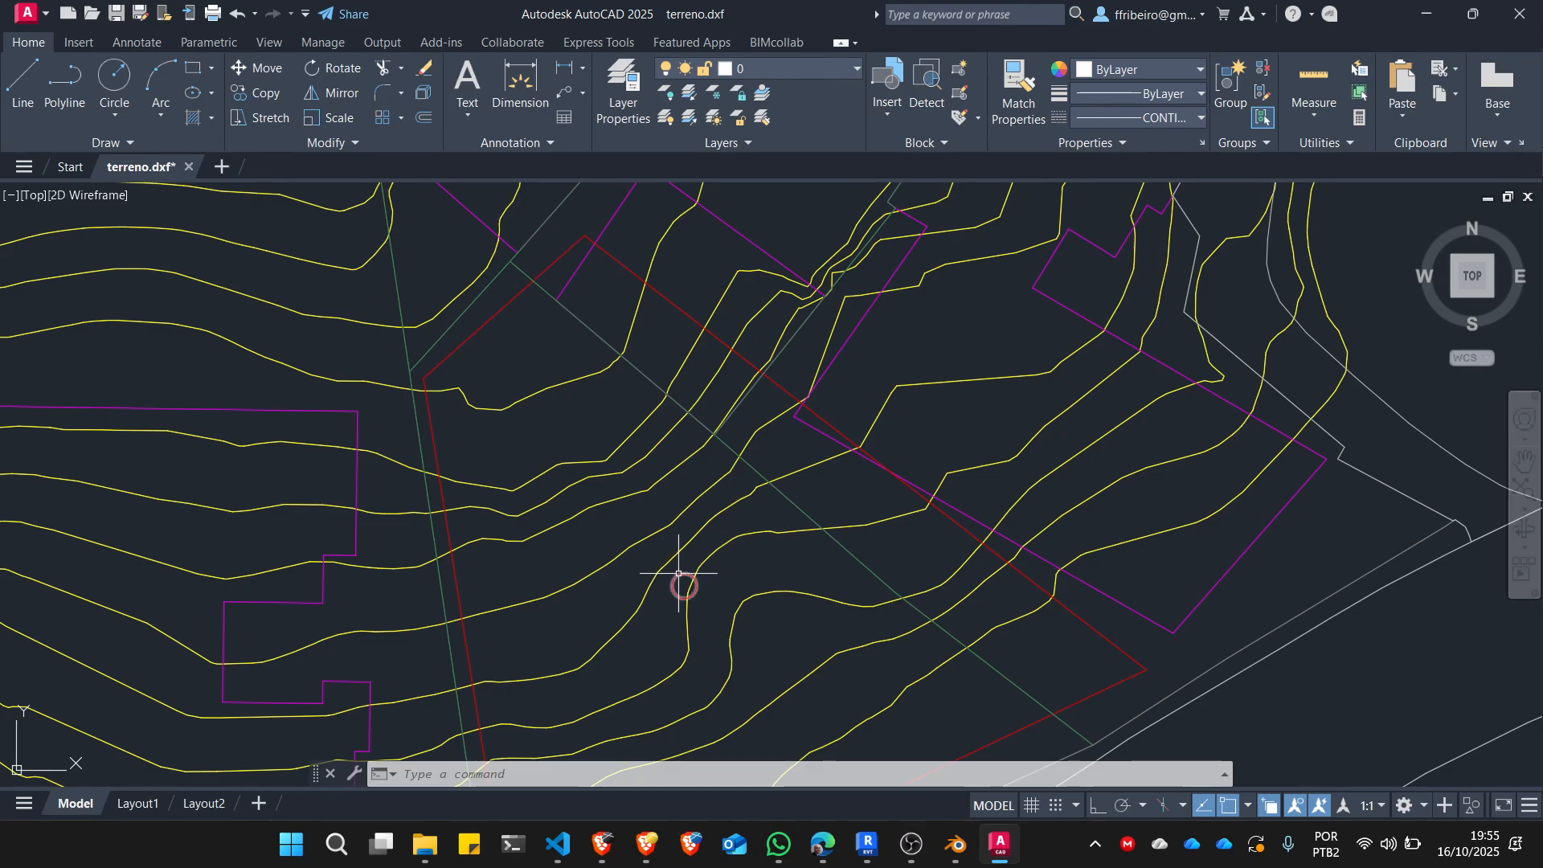
pyautogui.click(684, 585)
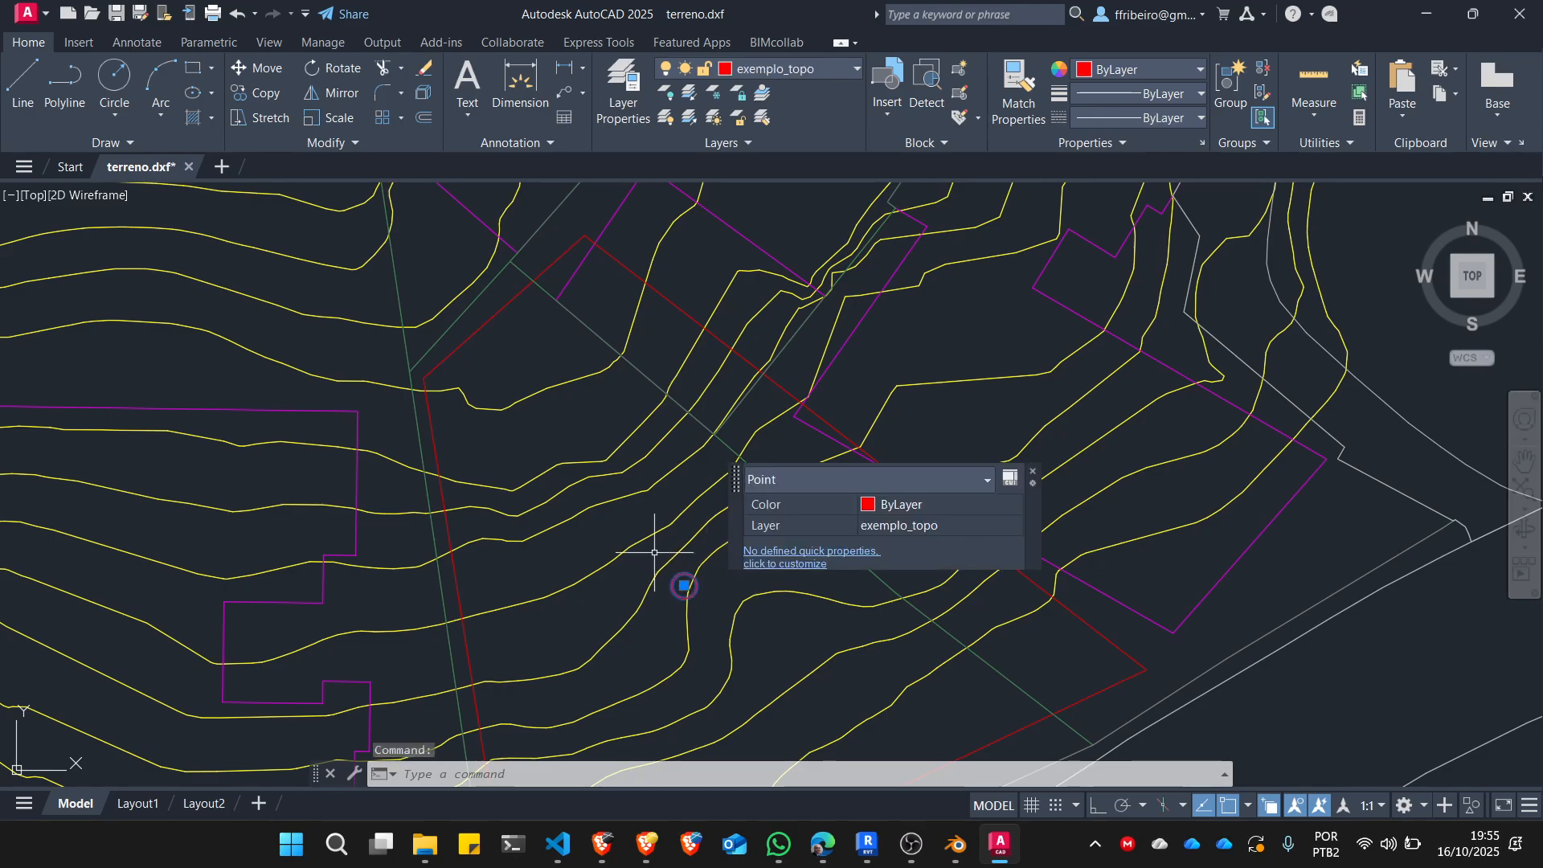
pyautogui.click(1251, 806)
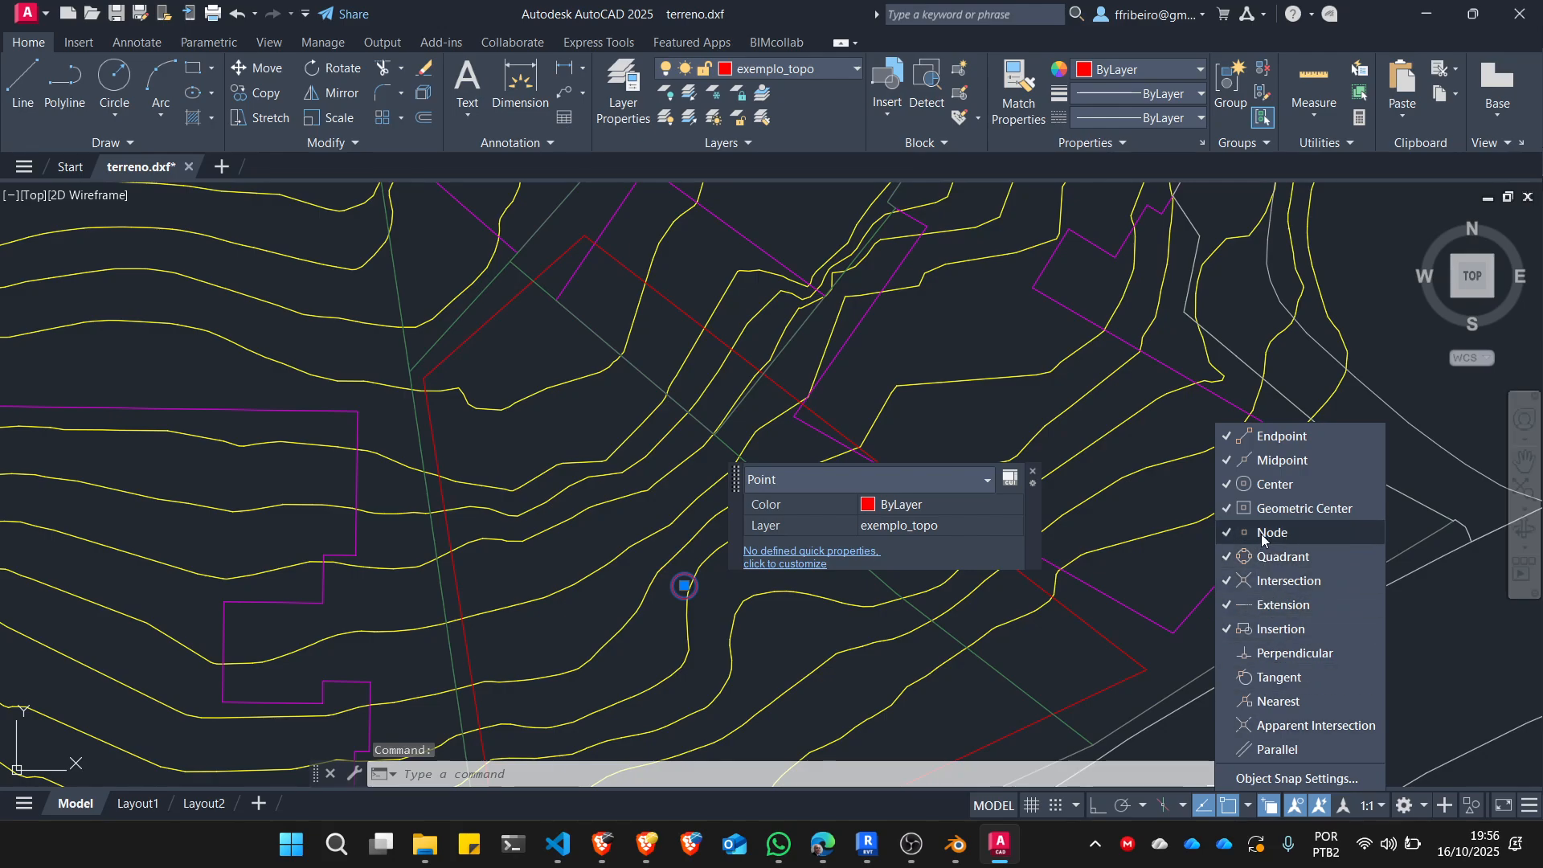
pyautogui.hotkey('ctrl', '1')
pyautogui.click(1304, 533)
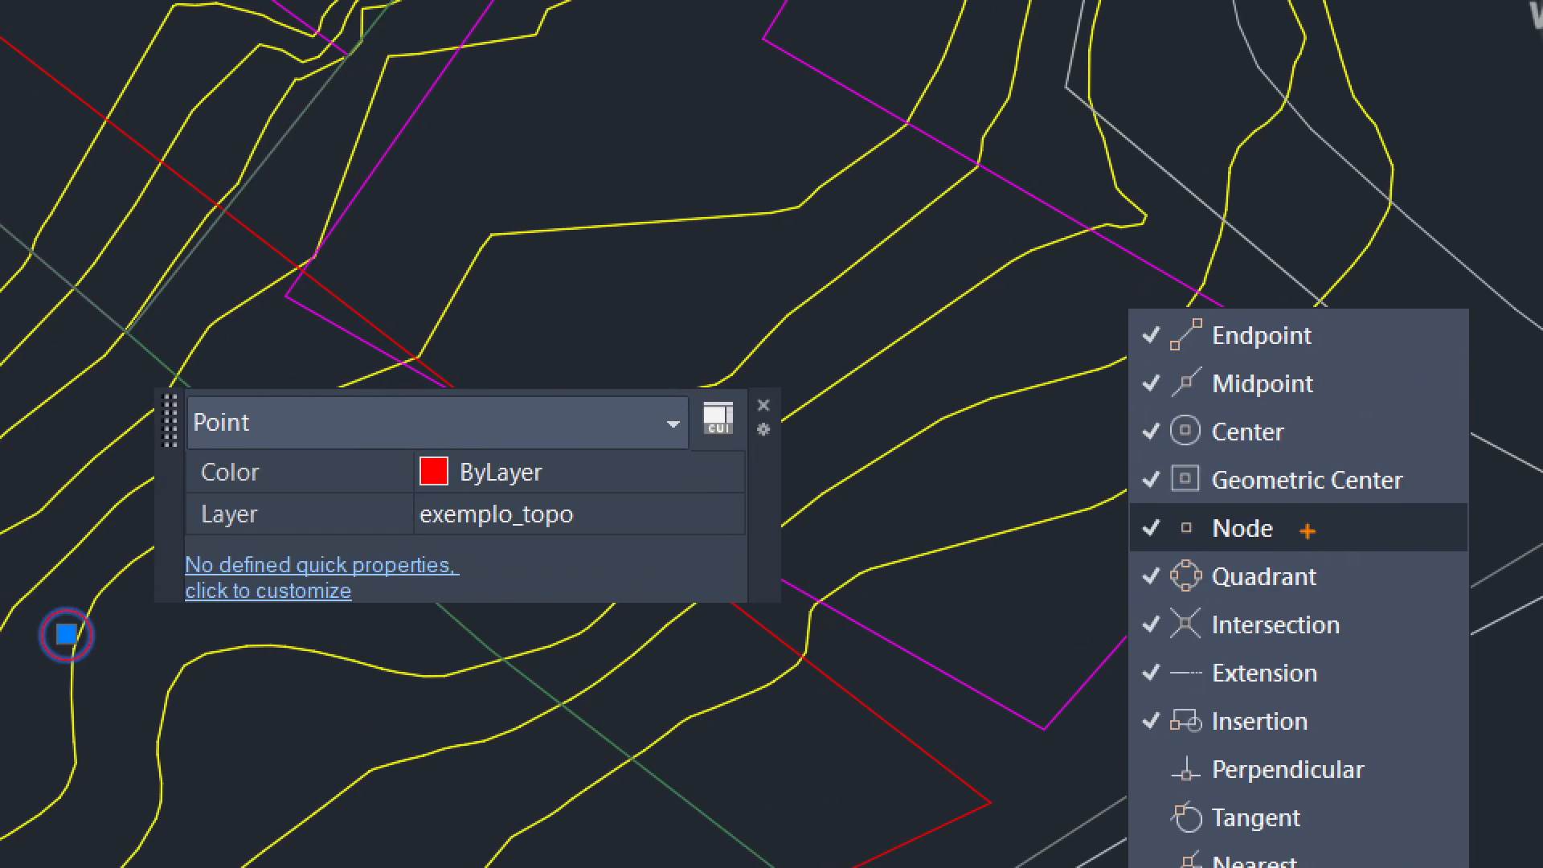
pyautogui.moveTo(1315, 518)
pyautogui.mouseDown()
pyautogui.moveTo(1049, 526)
pyautogui.moveTo(1338, 545)
pyautogui.mouseUp()
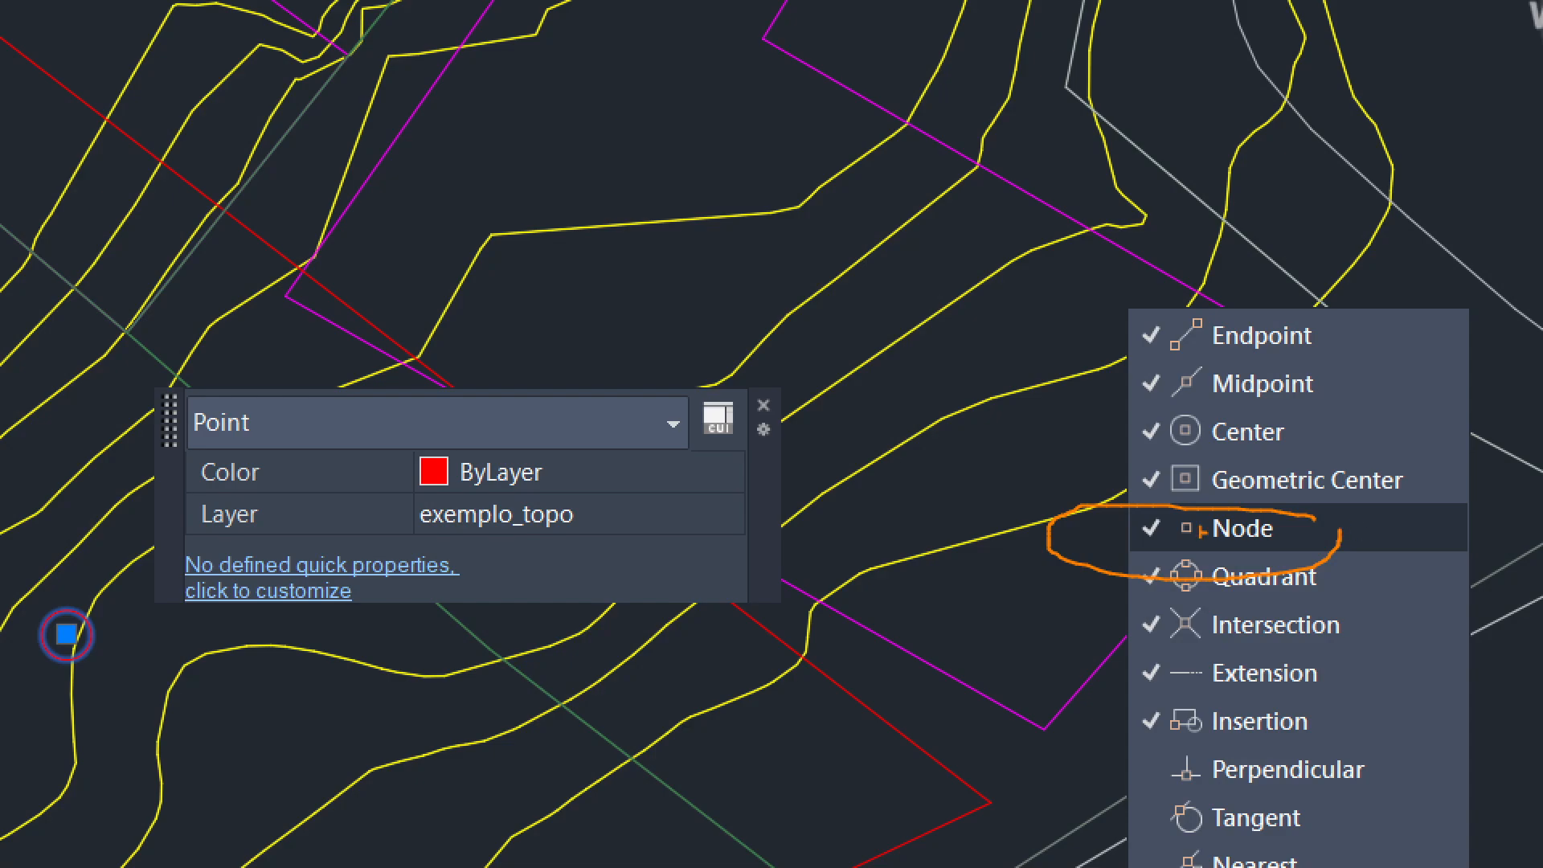
pyautogui.press('Escape')
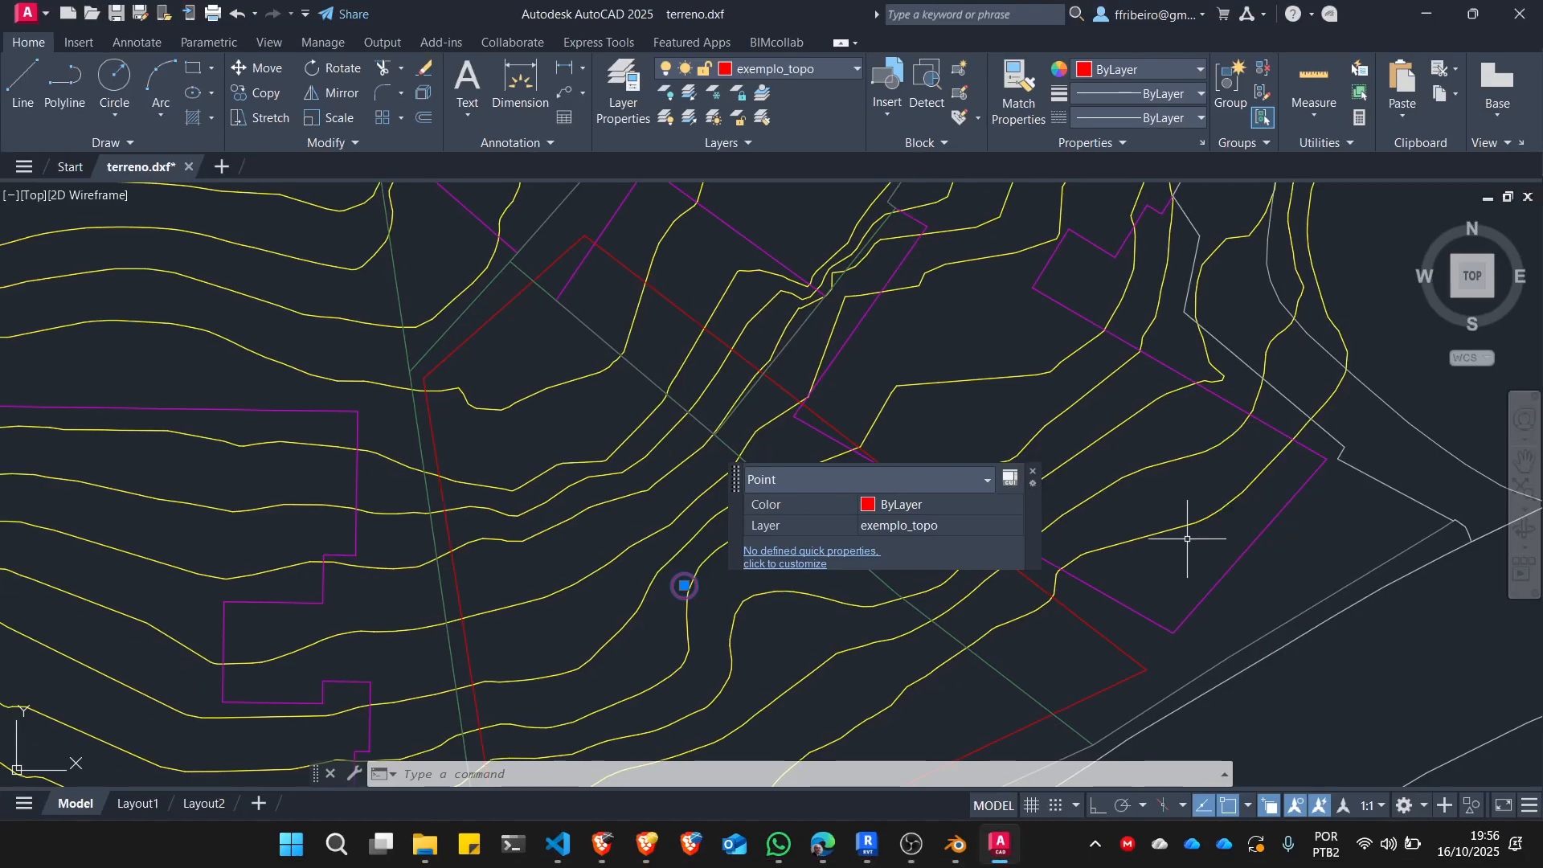
# Review the object snap modes in the Drafting Settings and close the dialog without changes.
pyautogui.keyDown('shift'); pyautogui.rightClick(1109, 445); pyautogui.keyUp('shift')
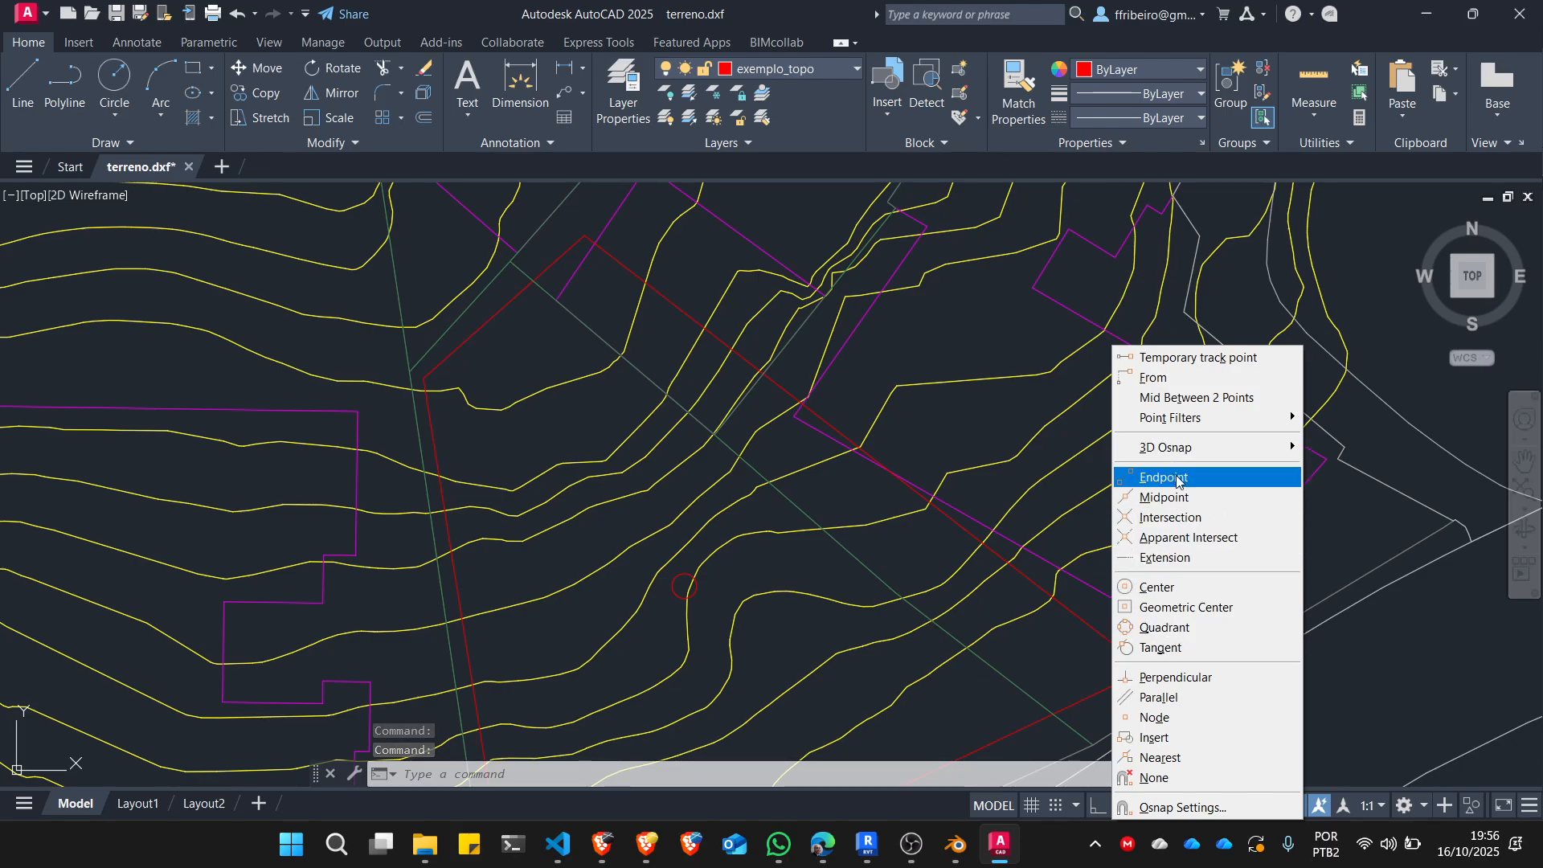
pyautogui.click(1205, 810)
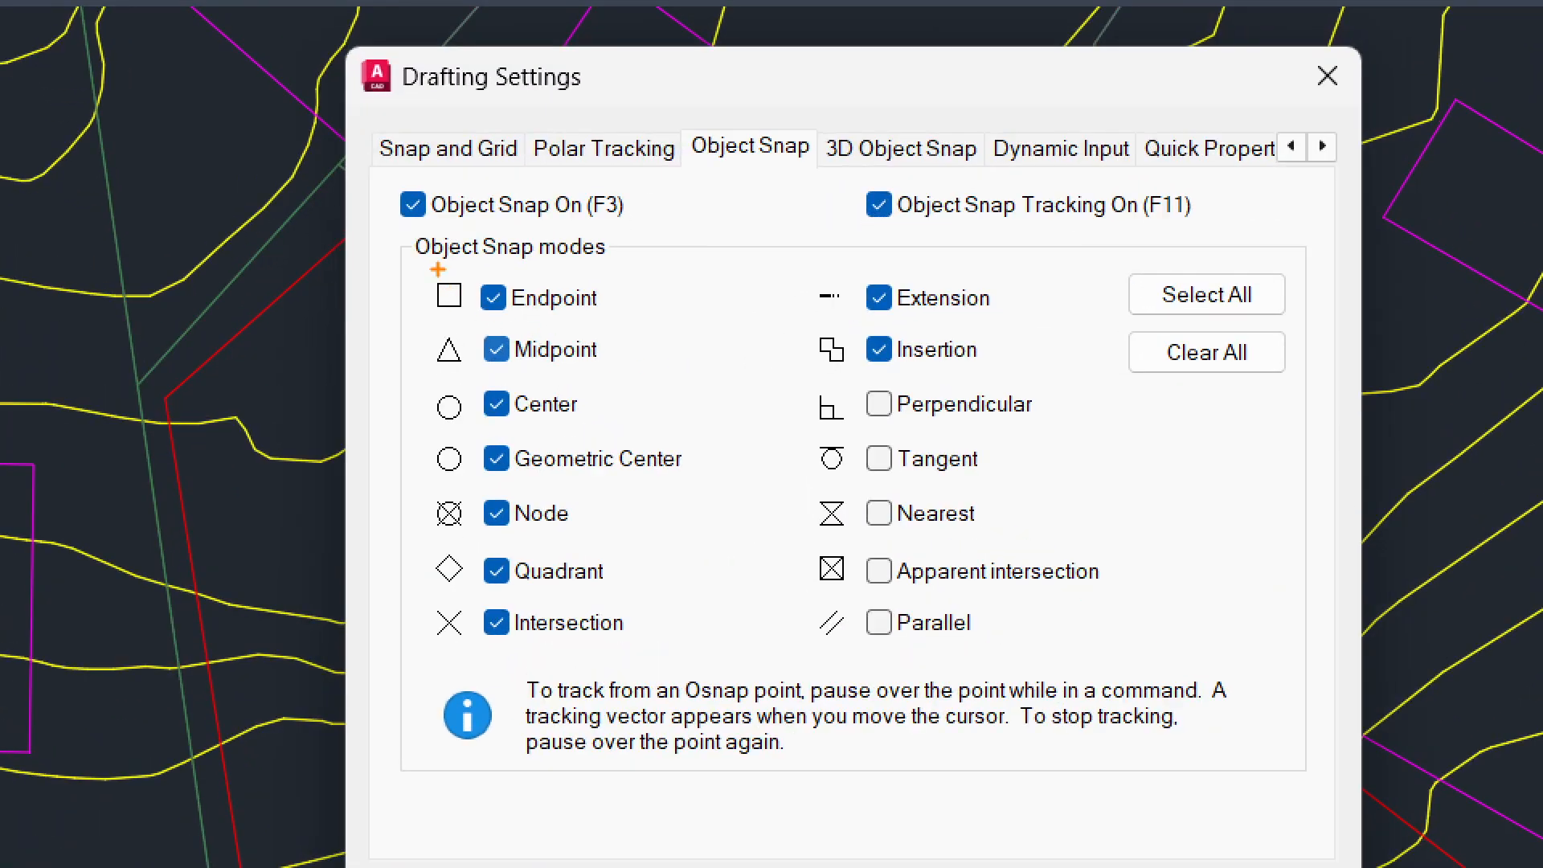
pyautogui.moveTo(550, 309); pyautogui.dragTo(552, 555)
pyautogui.moveTo(422, 751)
pyautogui.mouseDown()
pyautogui.moveTo(1045, 651)
pyautogui.moveTo(815, 254)
pyautogui.moveTo(576, 253)
pyautogui.mouseUp()
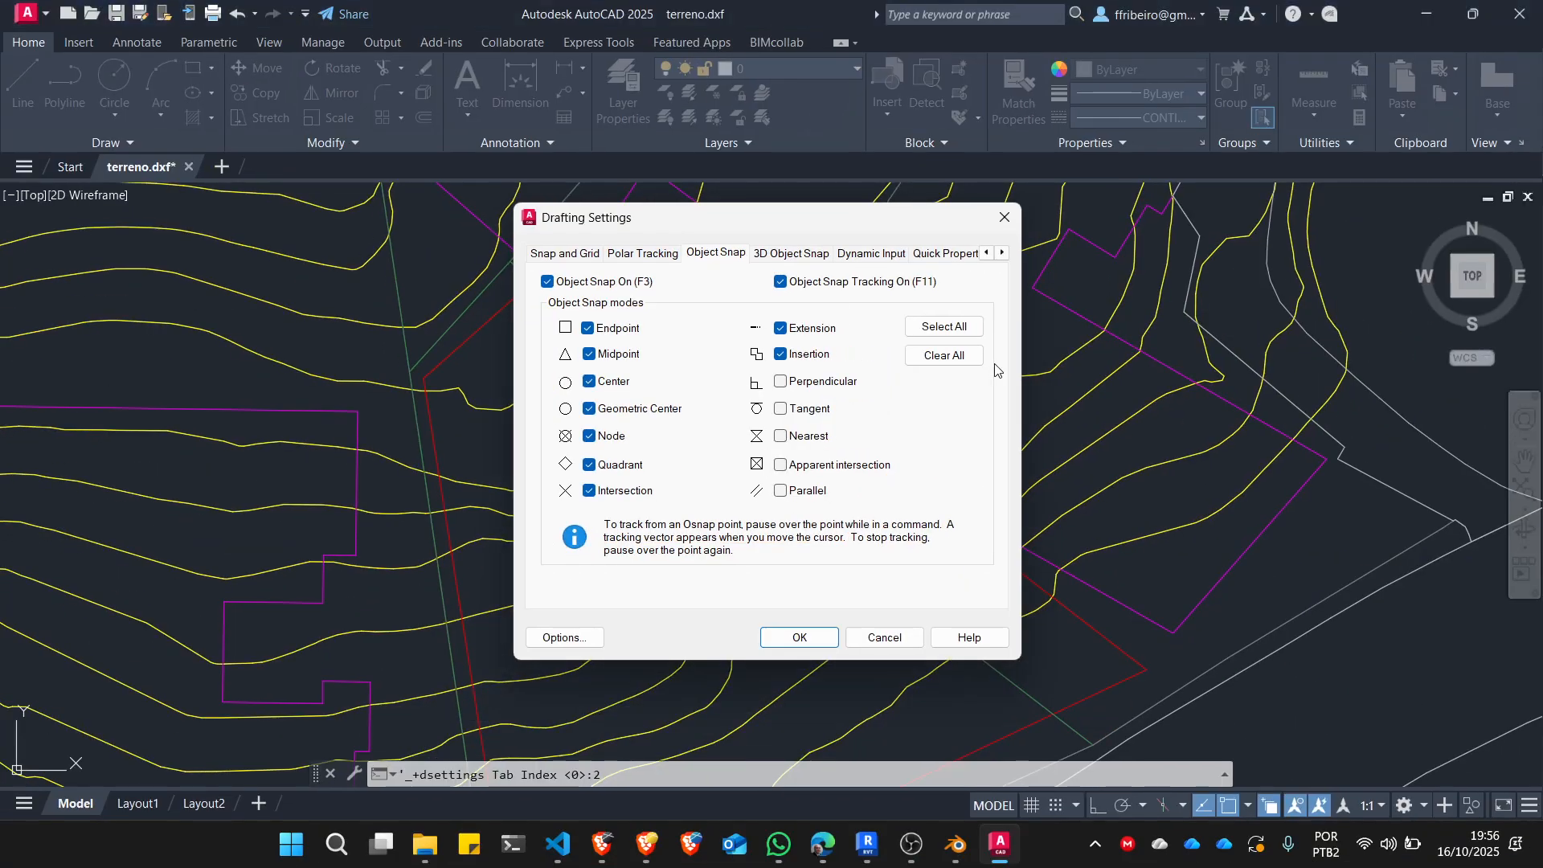
pyautogui.click(884, 636)
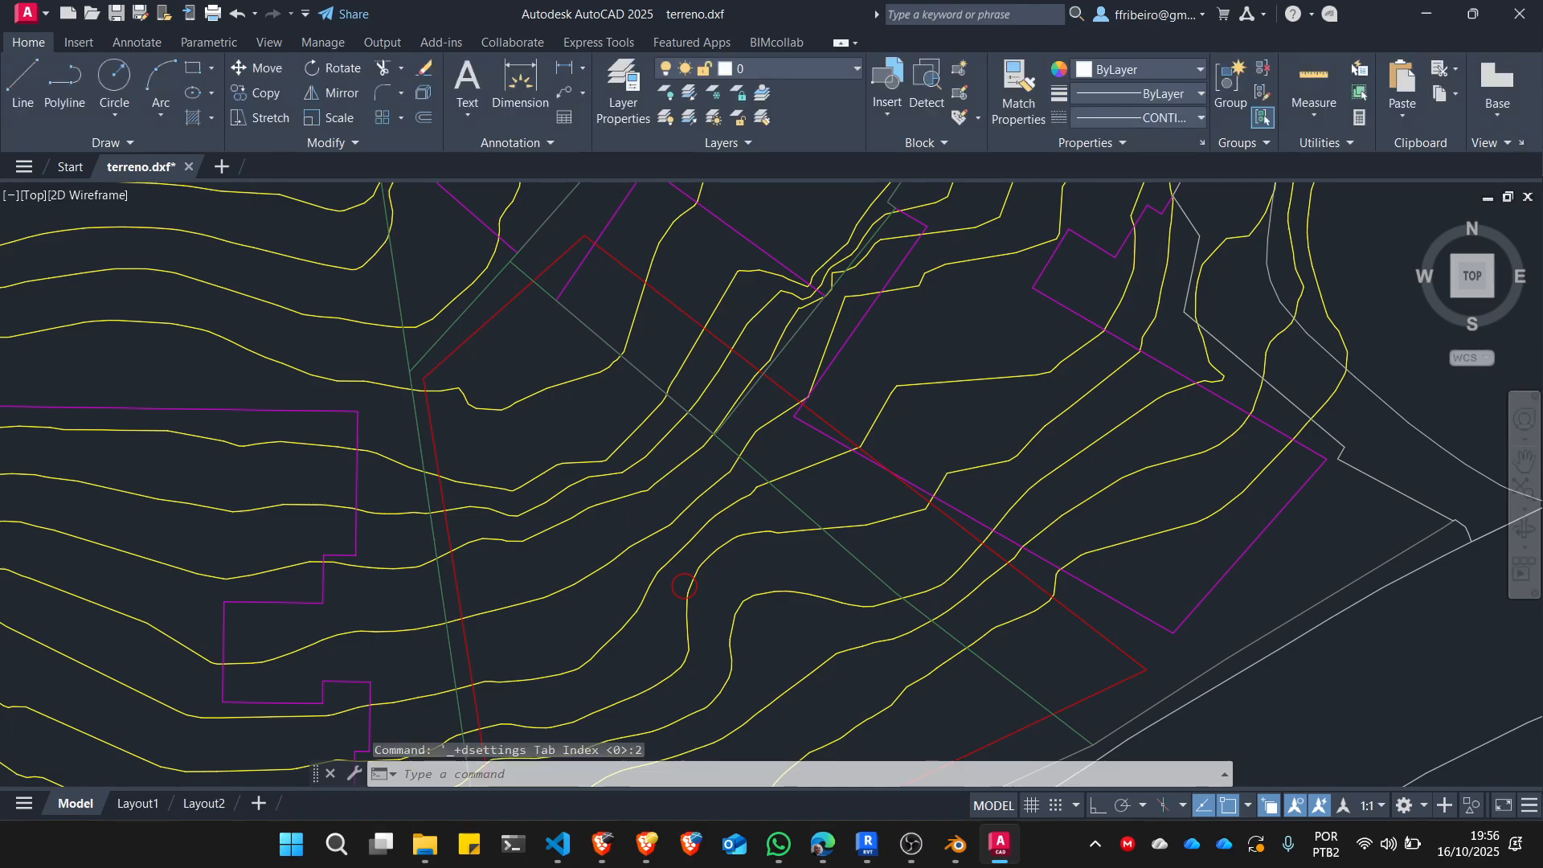
# Recheck the coordinates of the exemplo_topo point marker with the ID command.
pyautogui.scroll(3, 858, 500)
pyautogui.write('id')
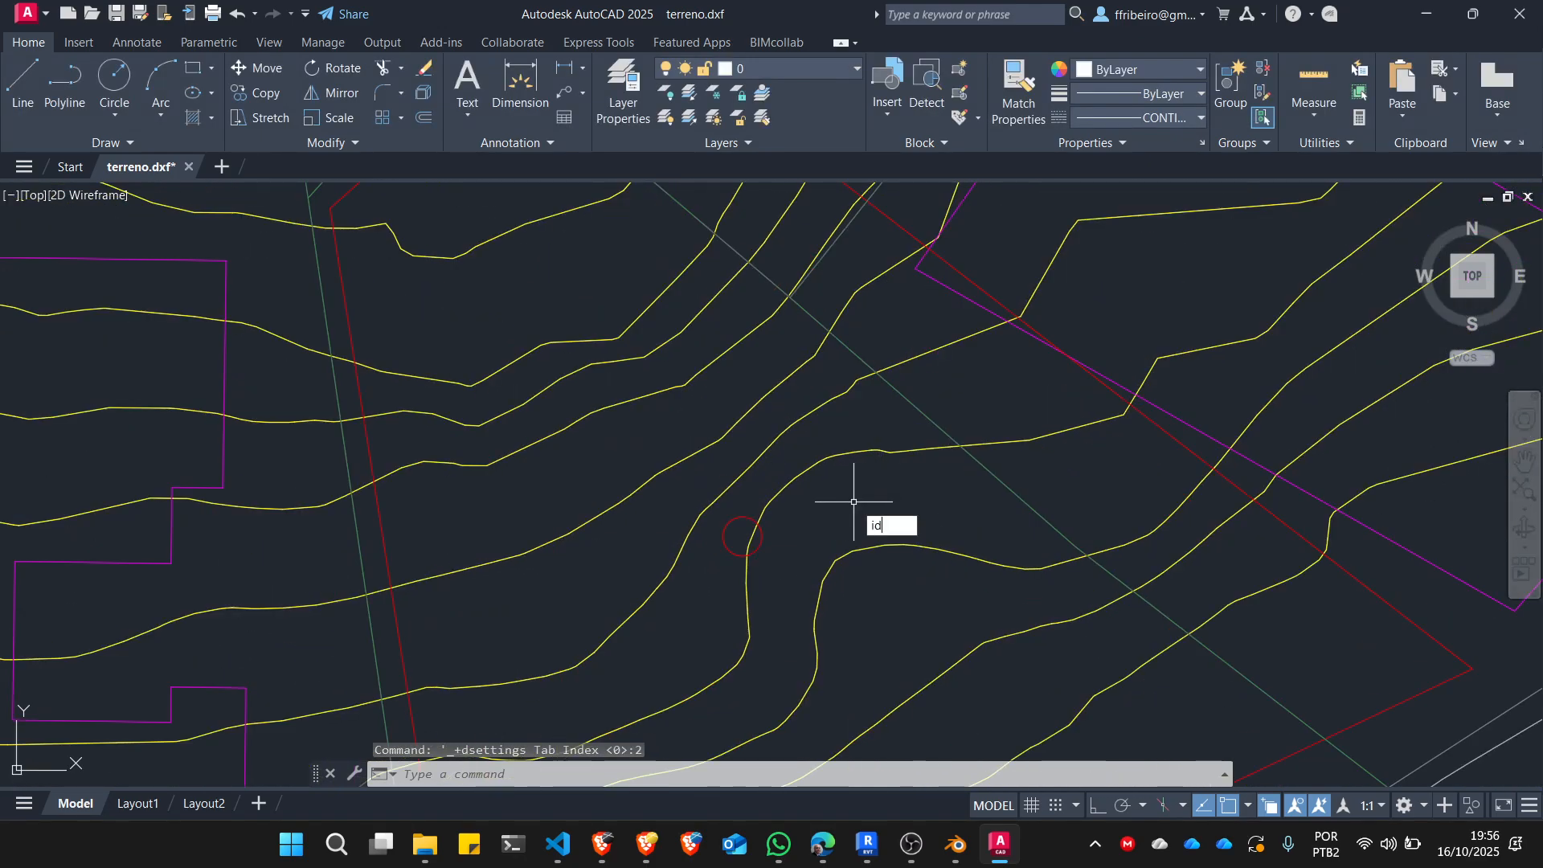
pyautogui.press('Return')
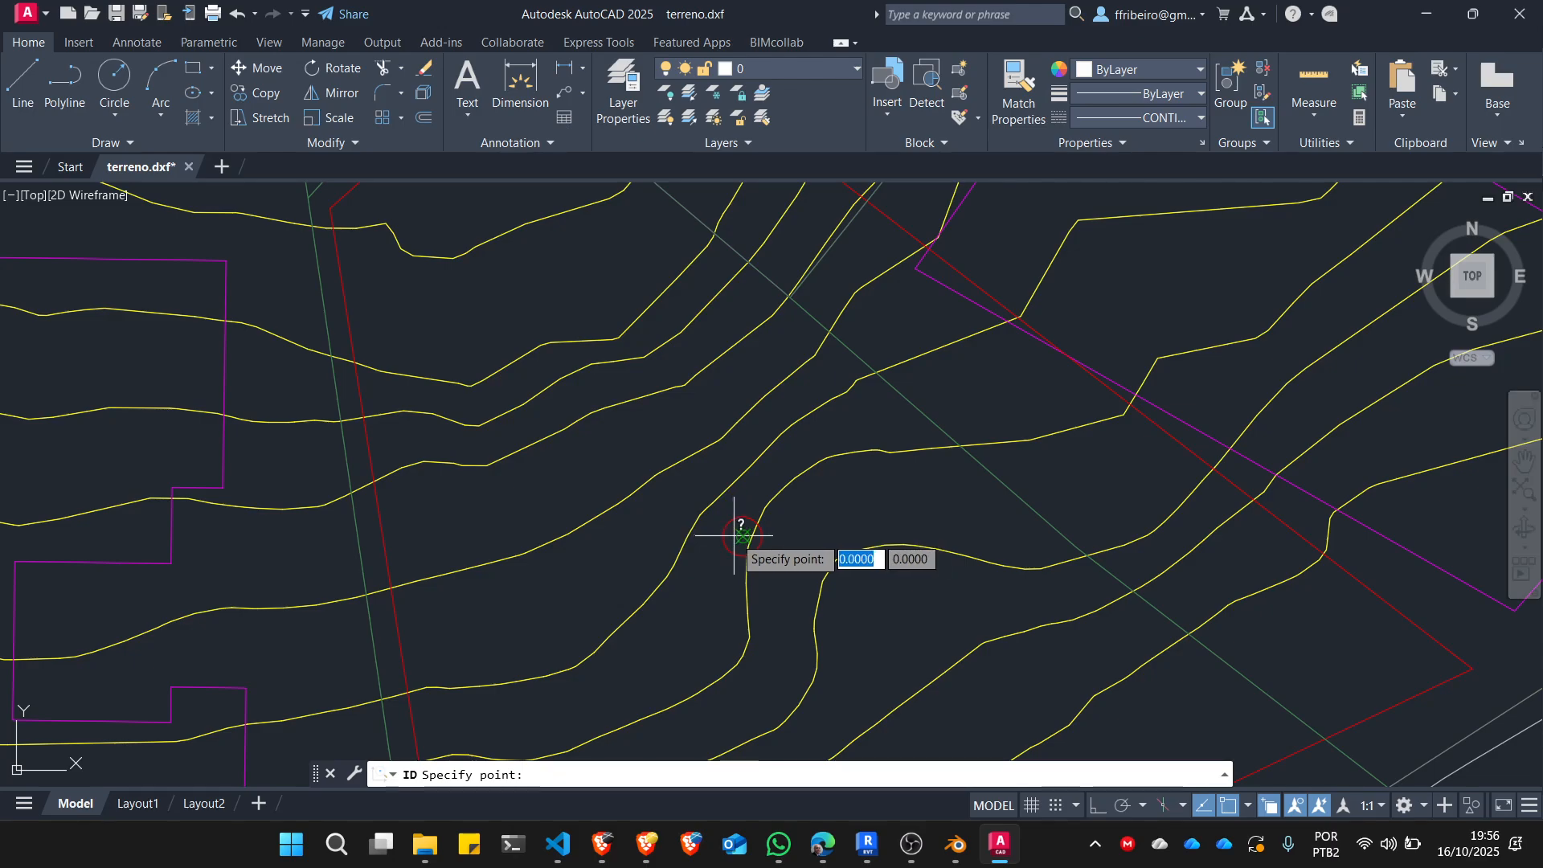
pyautogui.click(734, 535)
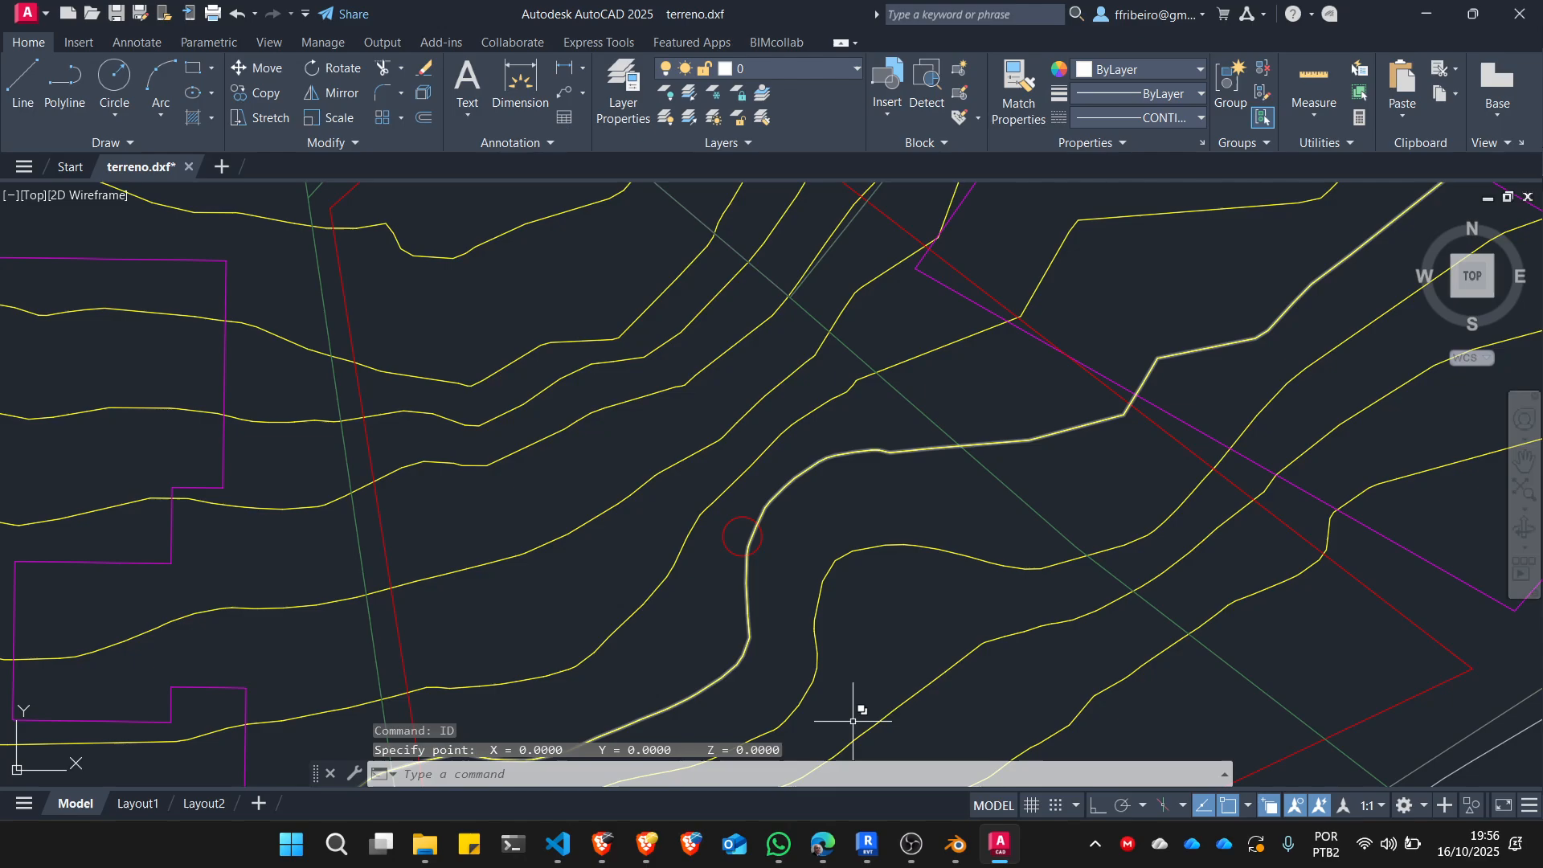
pyautogui.press('Escape')
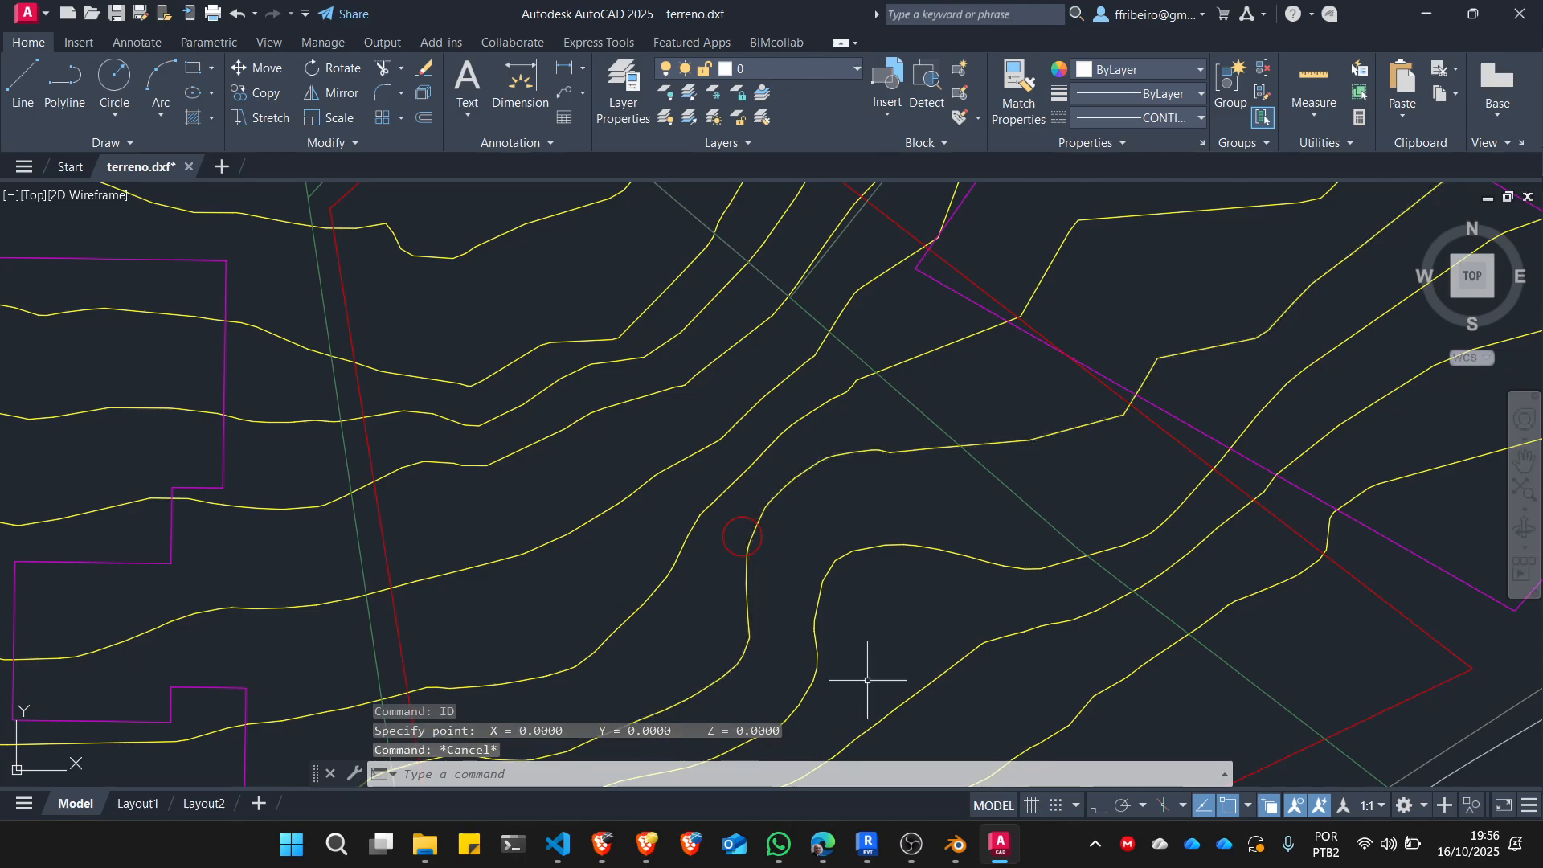
pyautogui.press('Escape')
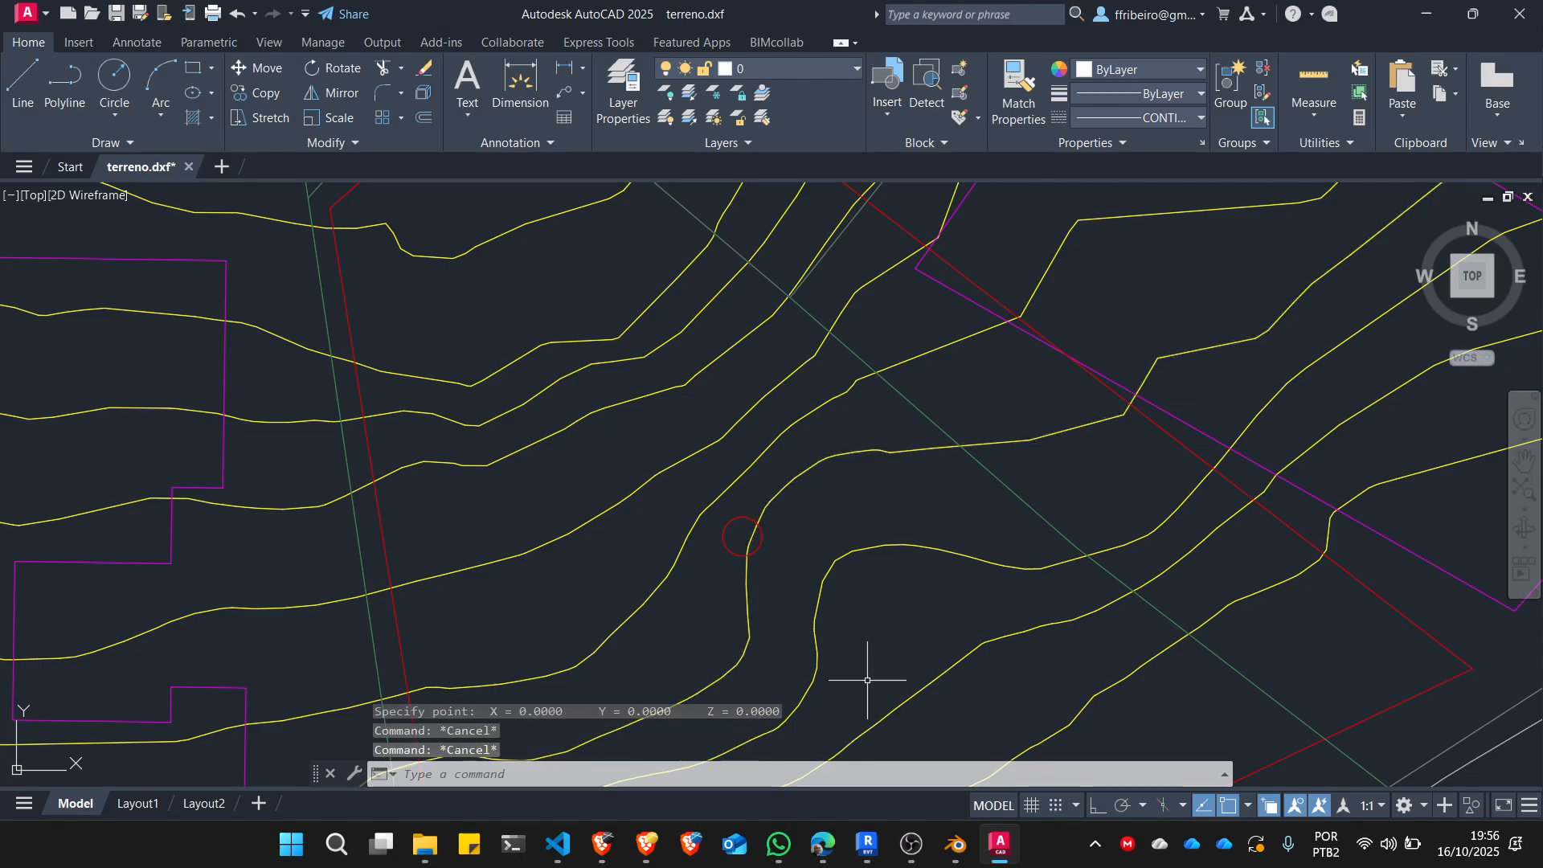
# Select the exemplo_topo point marker to examine it against the surrounding contour lines, and clear the selection.
pyautogui.scroll(-5, 868, 587)
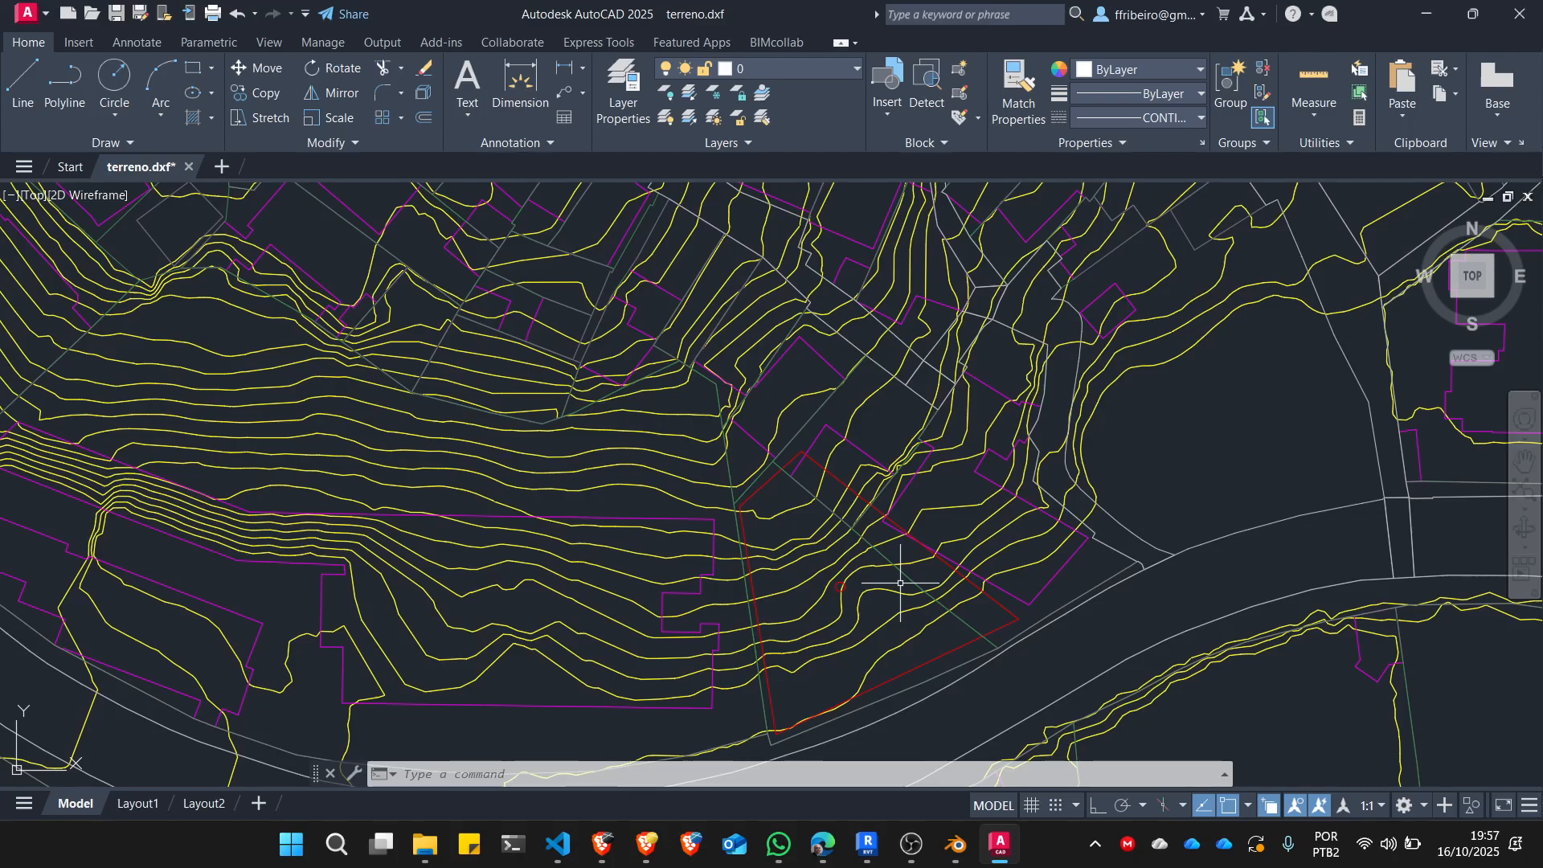
pyautogui.scroll(8, 837, 593)
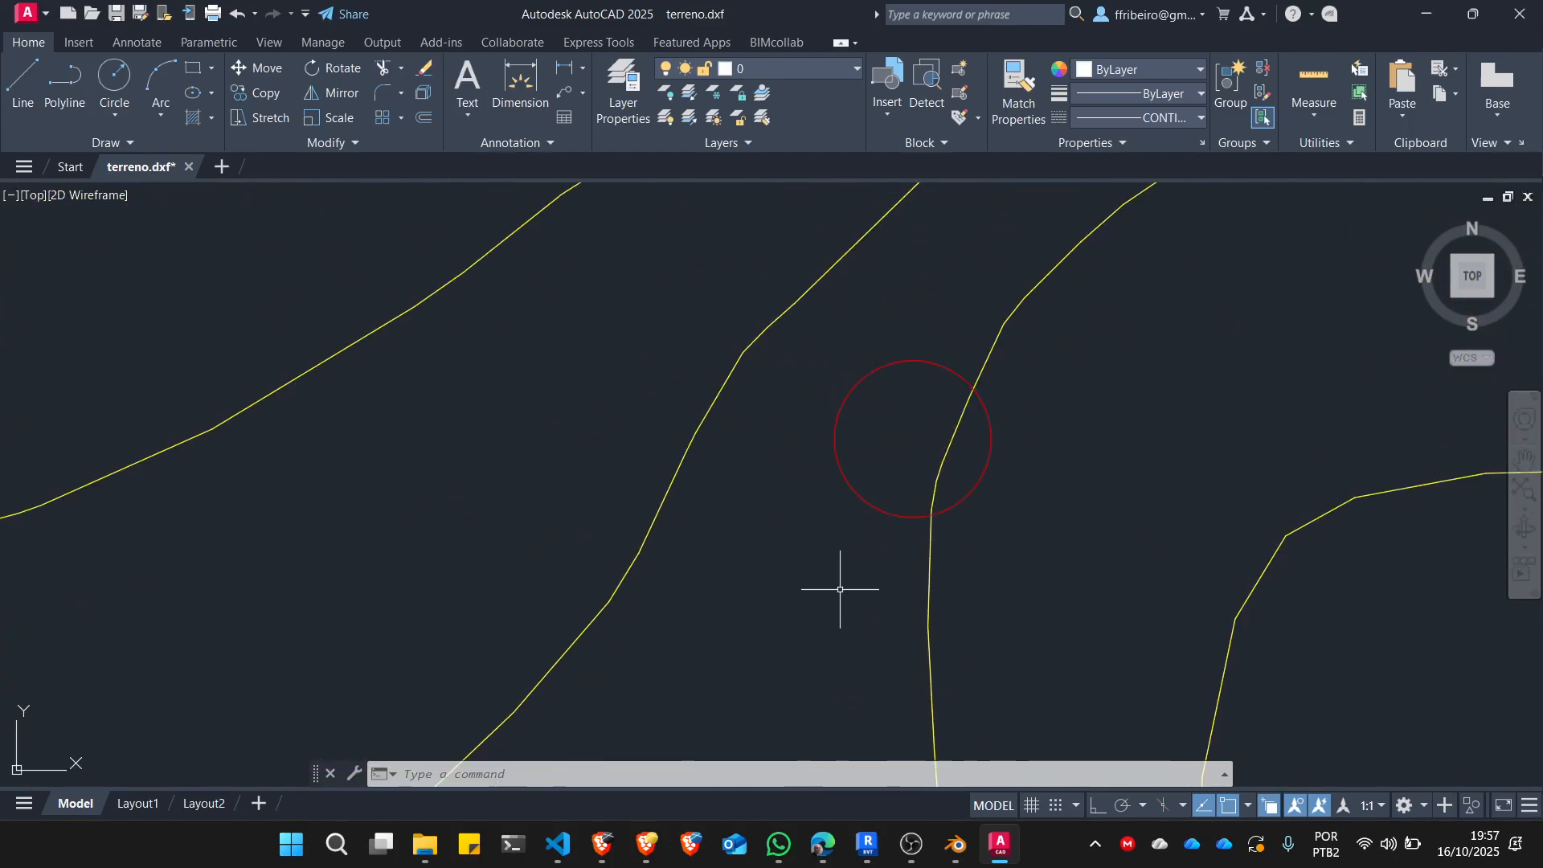
pyautogui.click(873, 509)
pyautogui.scroll(-8, 764, 472)
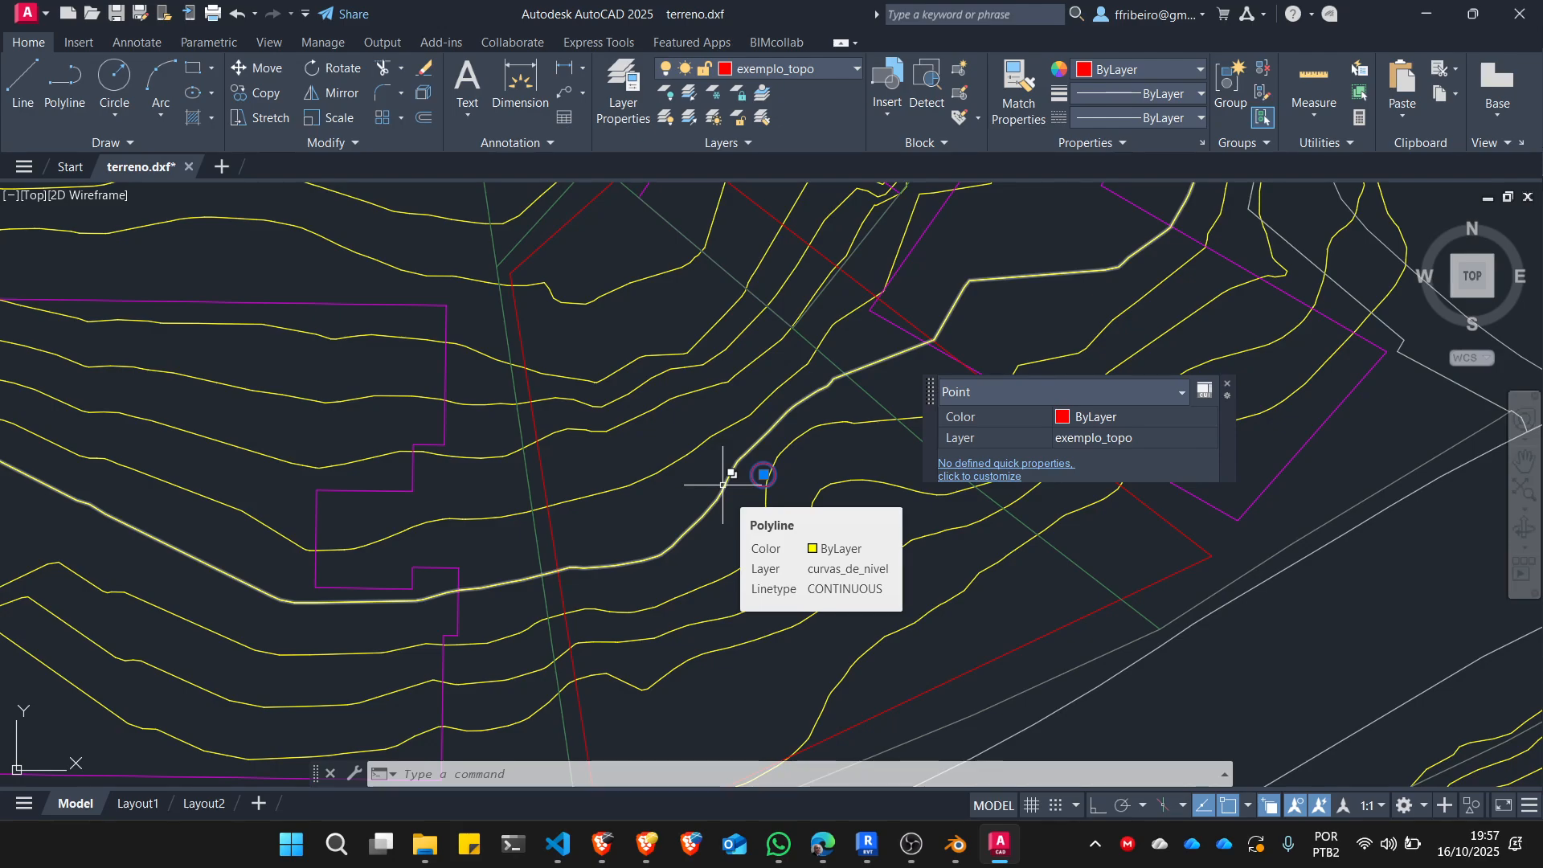
pyautogui.press('Escape')
pyautogui.press('Escape')
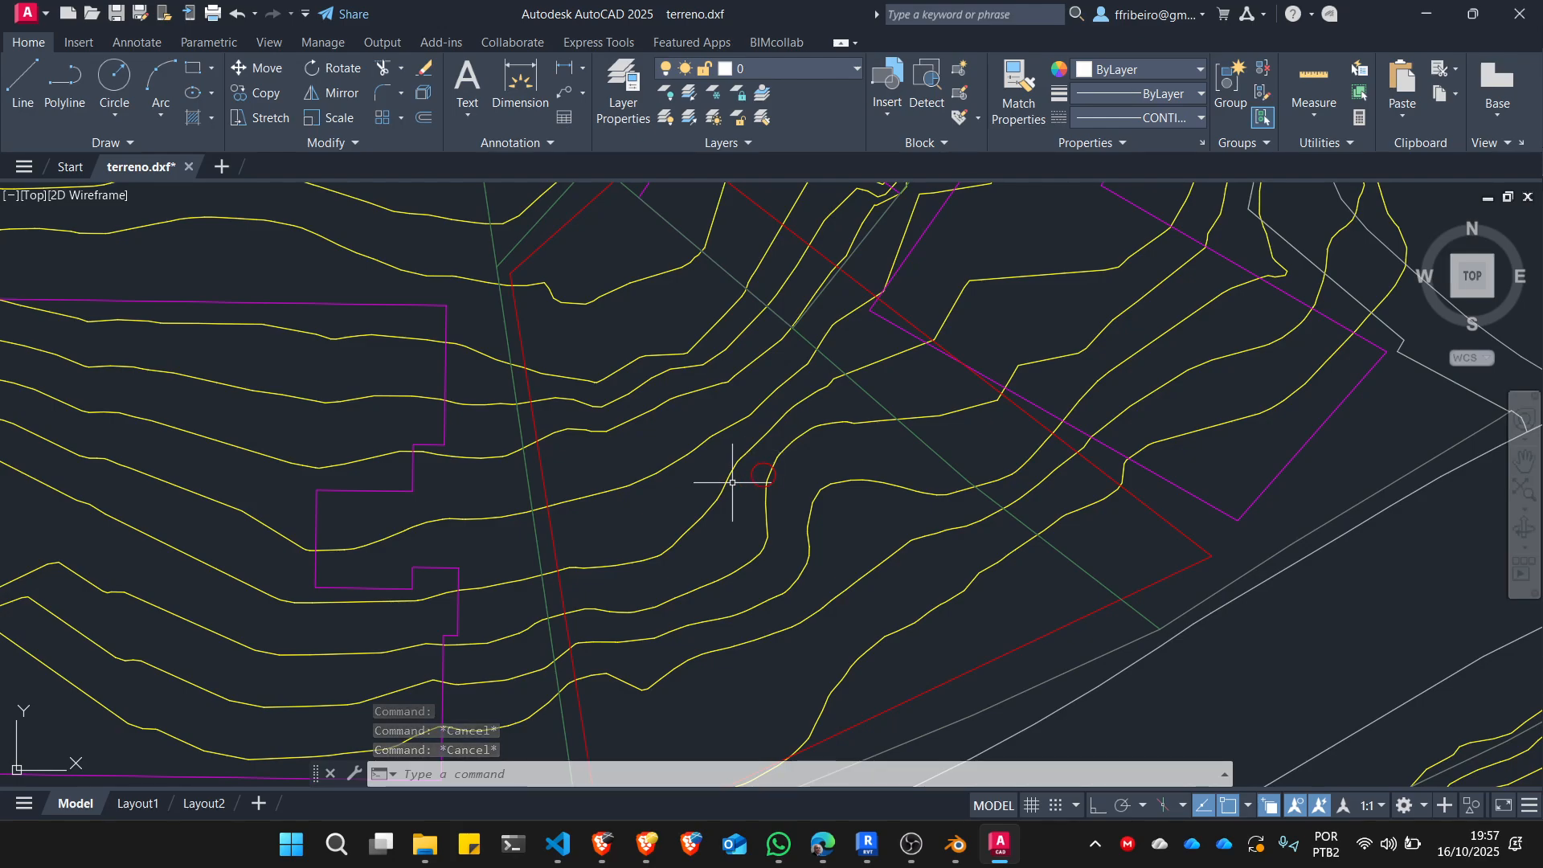
# Save the drawing as terreno.dwg in AutoCAD 2018 Drawing format in the terreno folder.
pyautogui.scroll(-3, 692, 410)
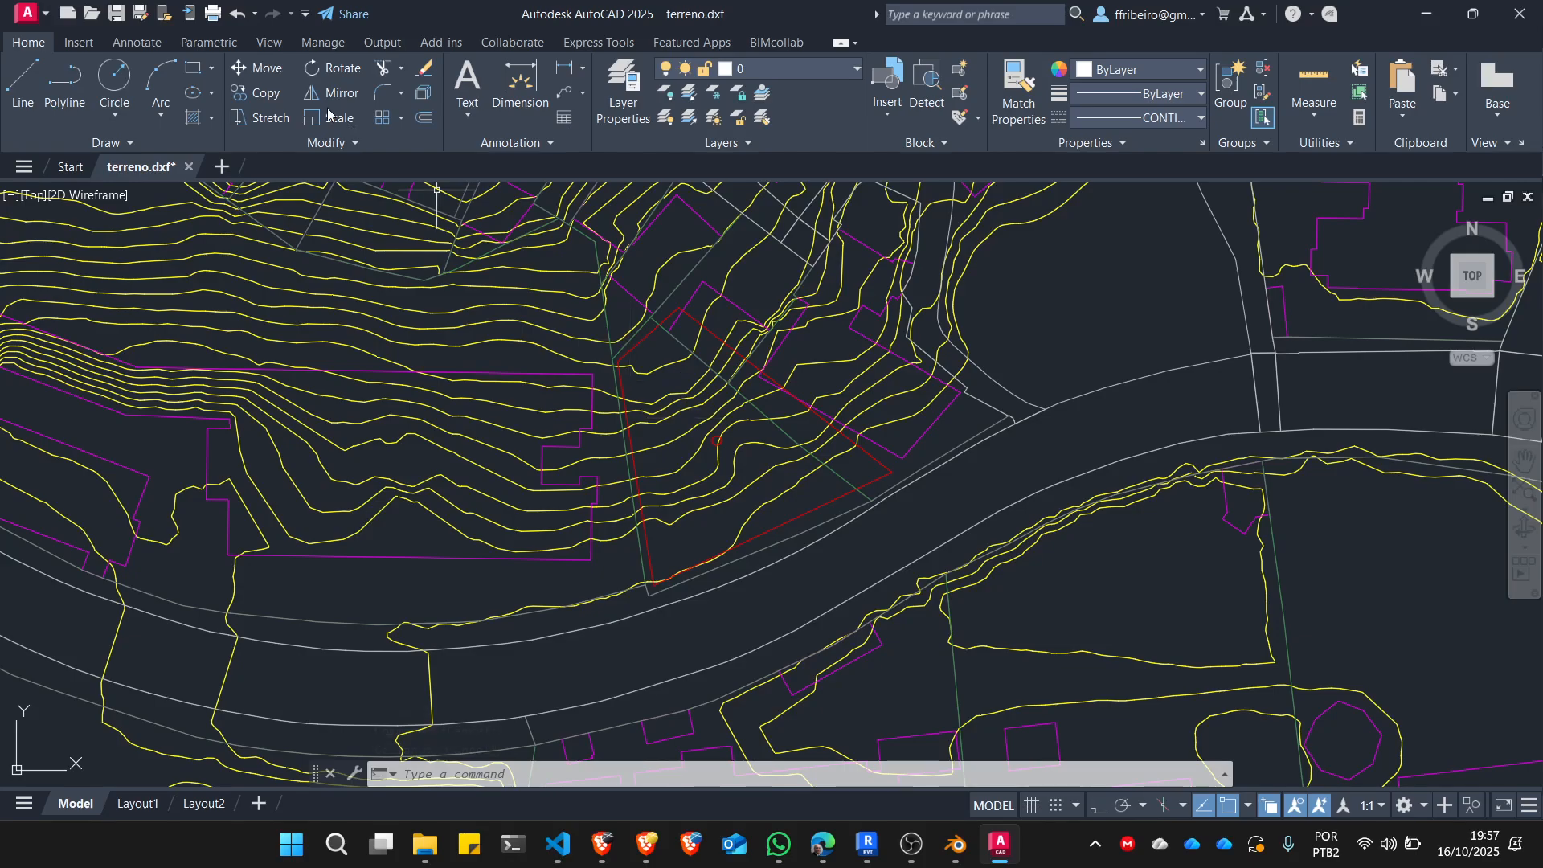
pyautogui.click(117, 13)
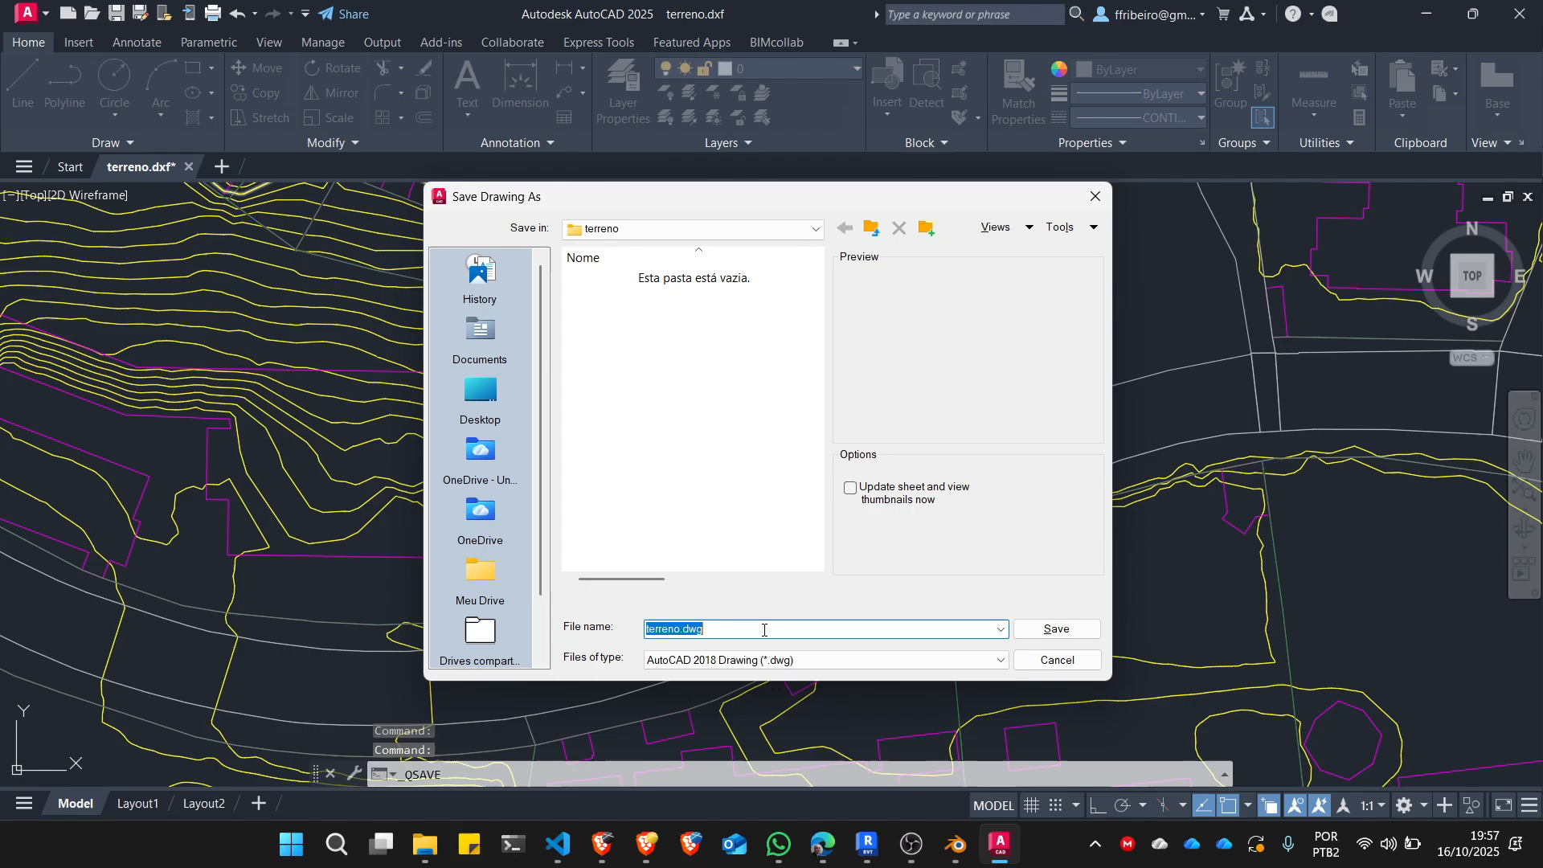
pyautogui.click(1078, 628)
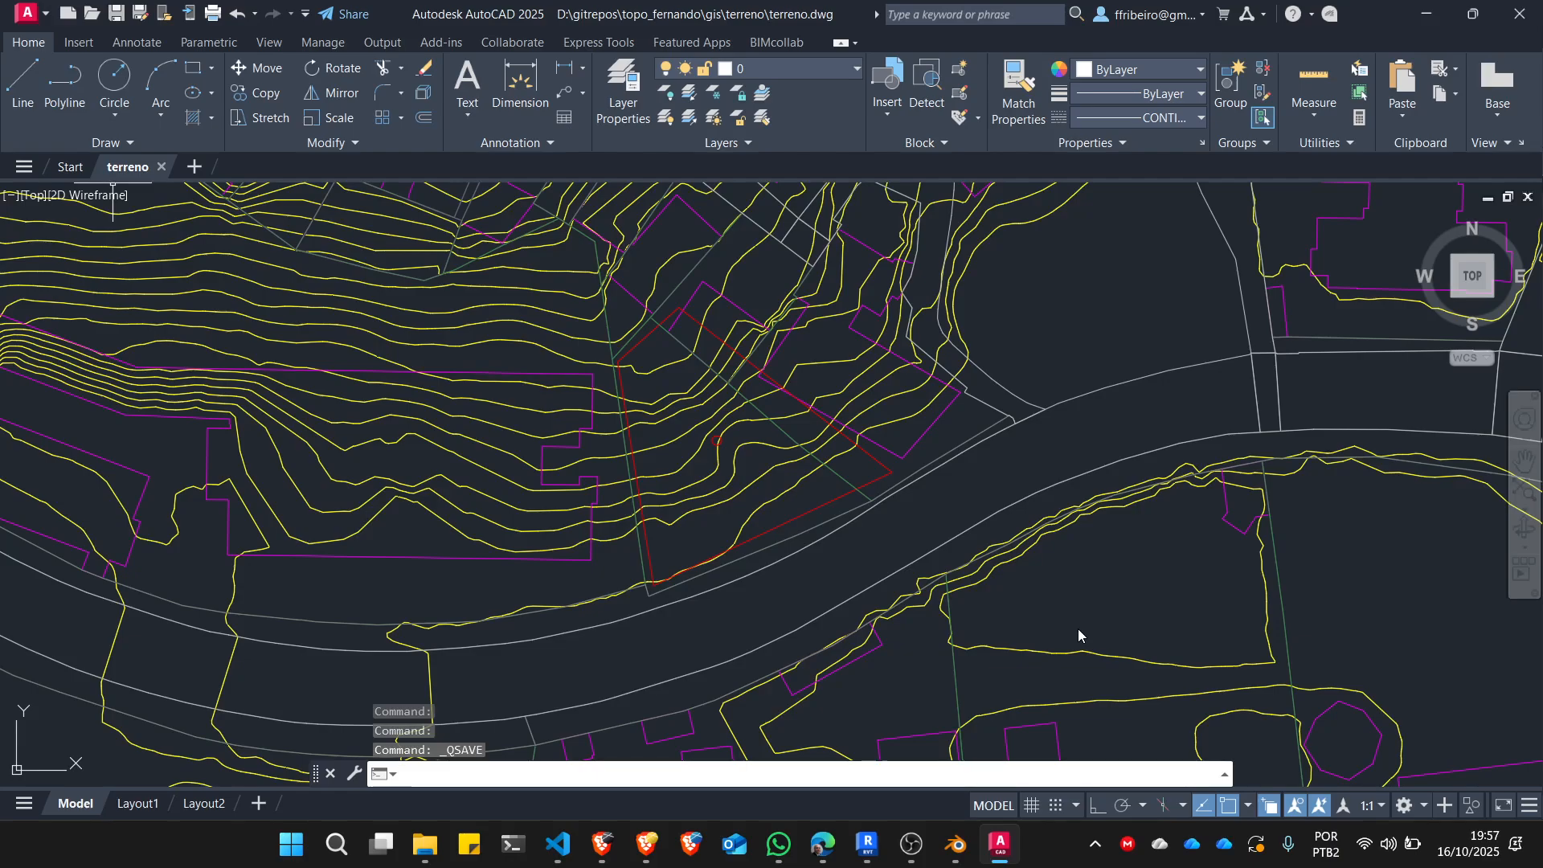
pyautogui.scroll(-3, 1025, 412)
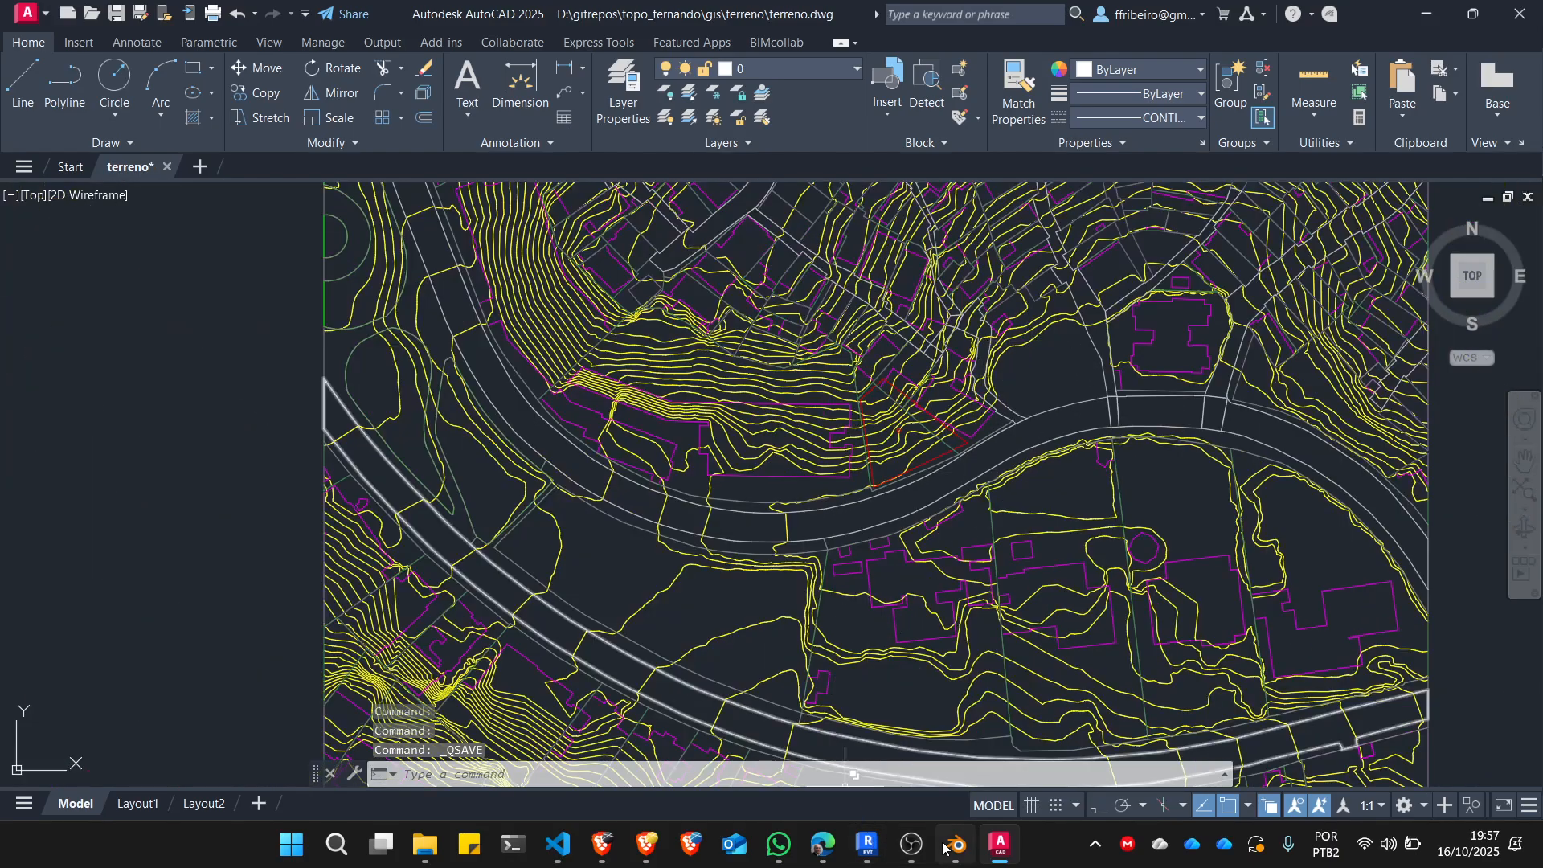
# Switch to Revit and start importing a CAD file into the Terreno floor plan.
pyautogui.click(868, 844)
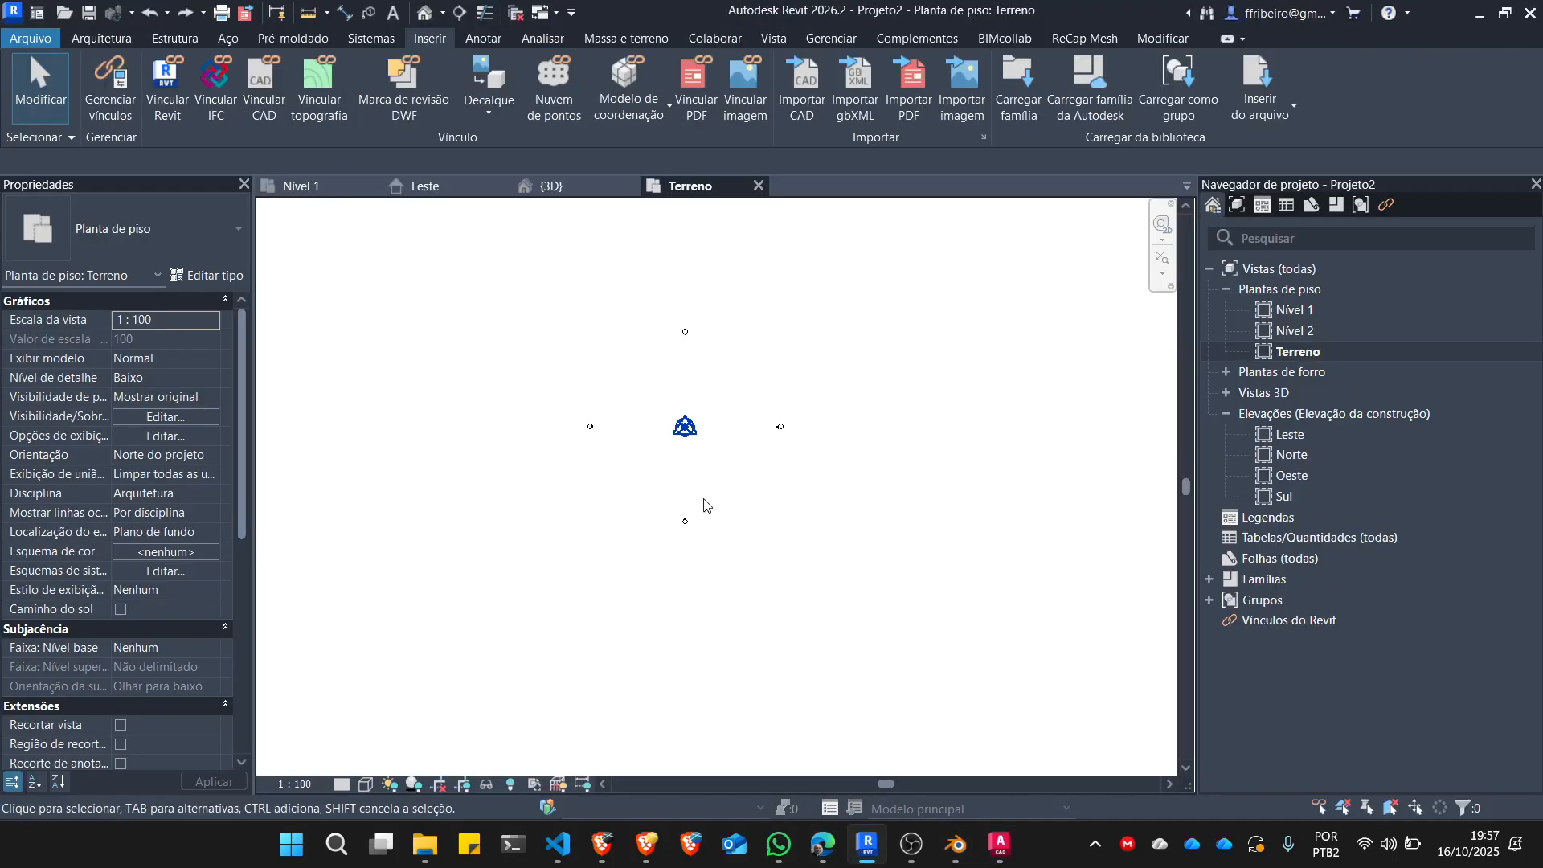
pyautogui.scroll(1, 704, 353)
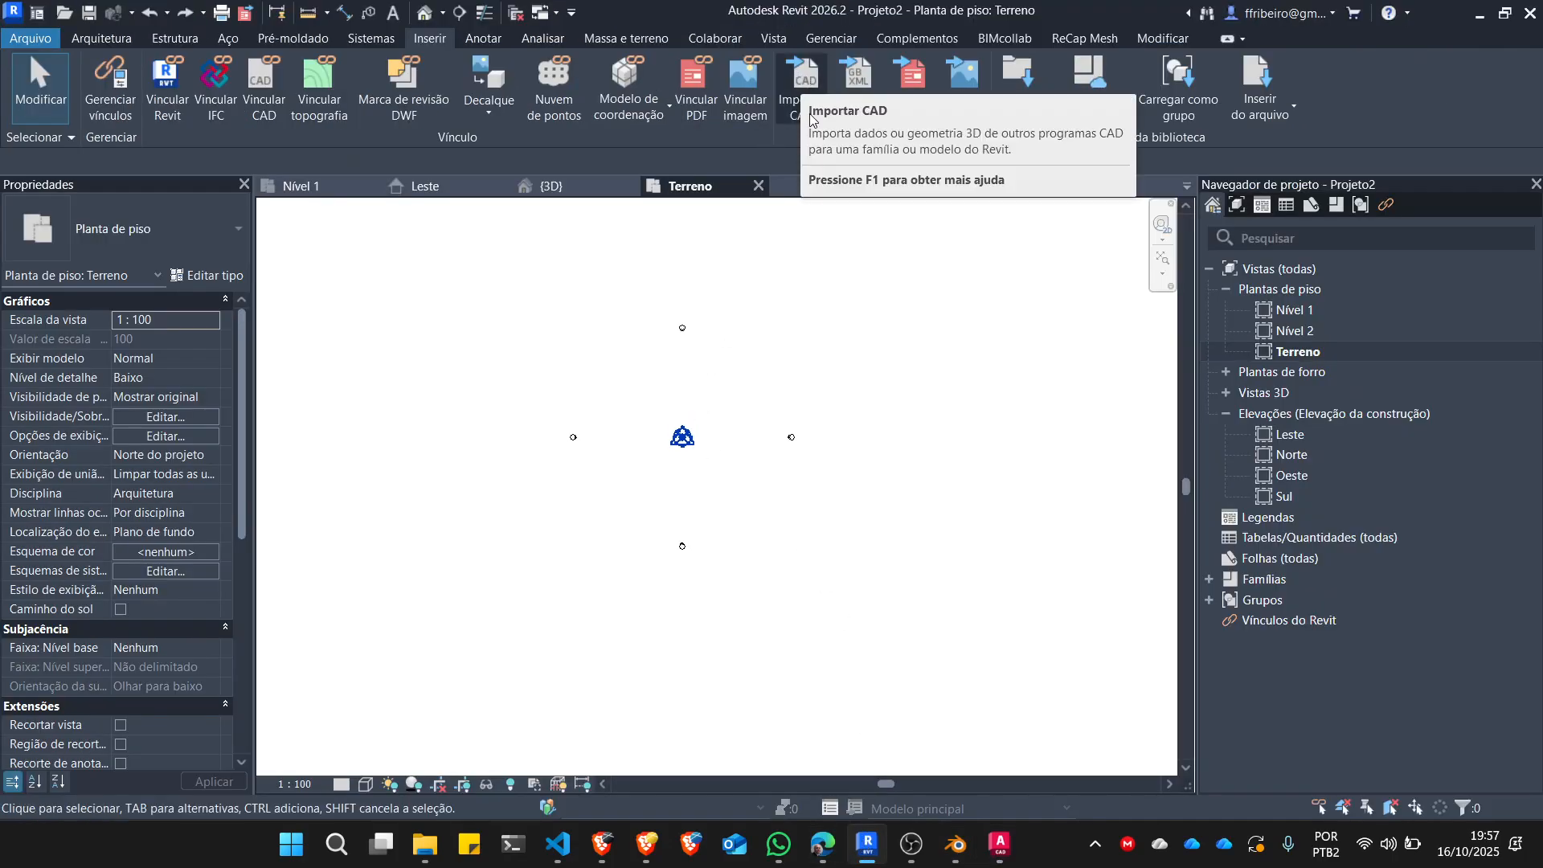
pyautogui.click(804, 89)
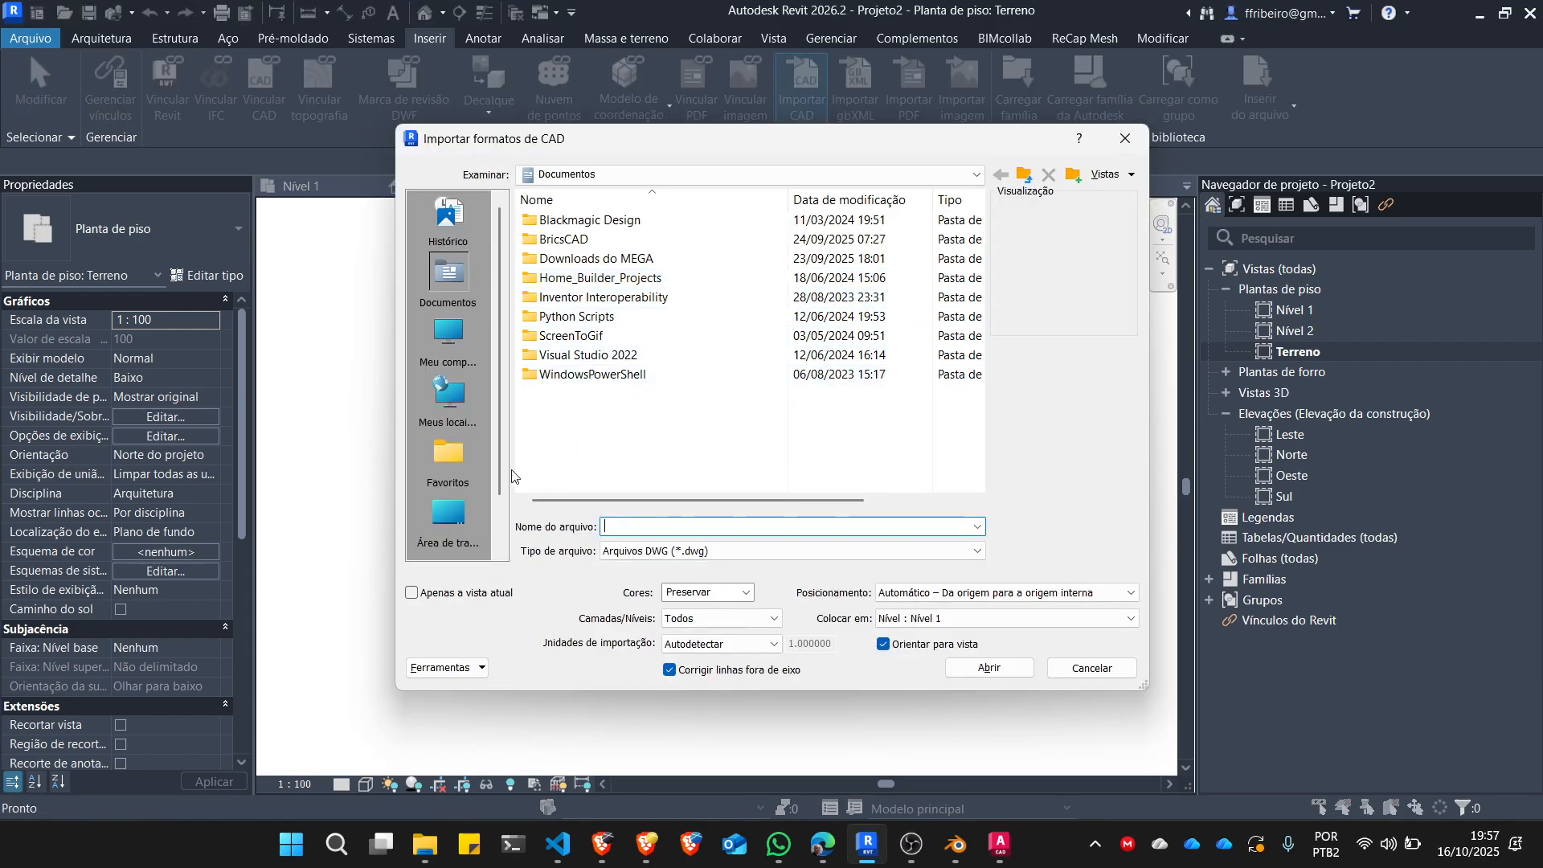
# Browse to the gitrepos folder on the Dados (D:) drive for the CAD import.
pyautogui.click(447, 518)
pyautogui.scroll(-2, 577, 302)
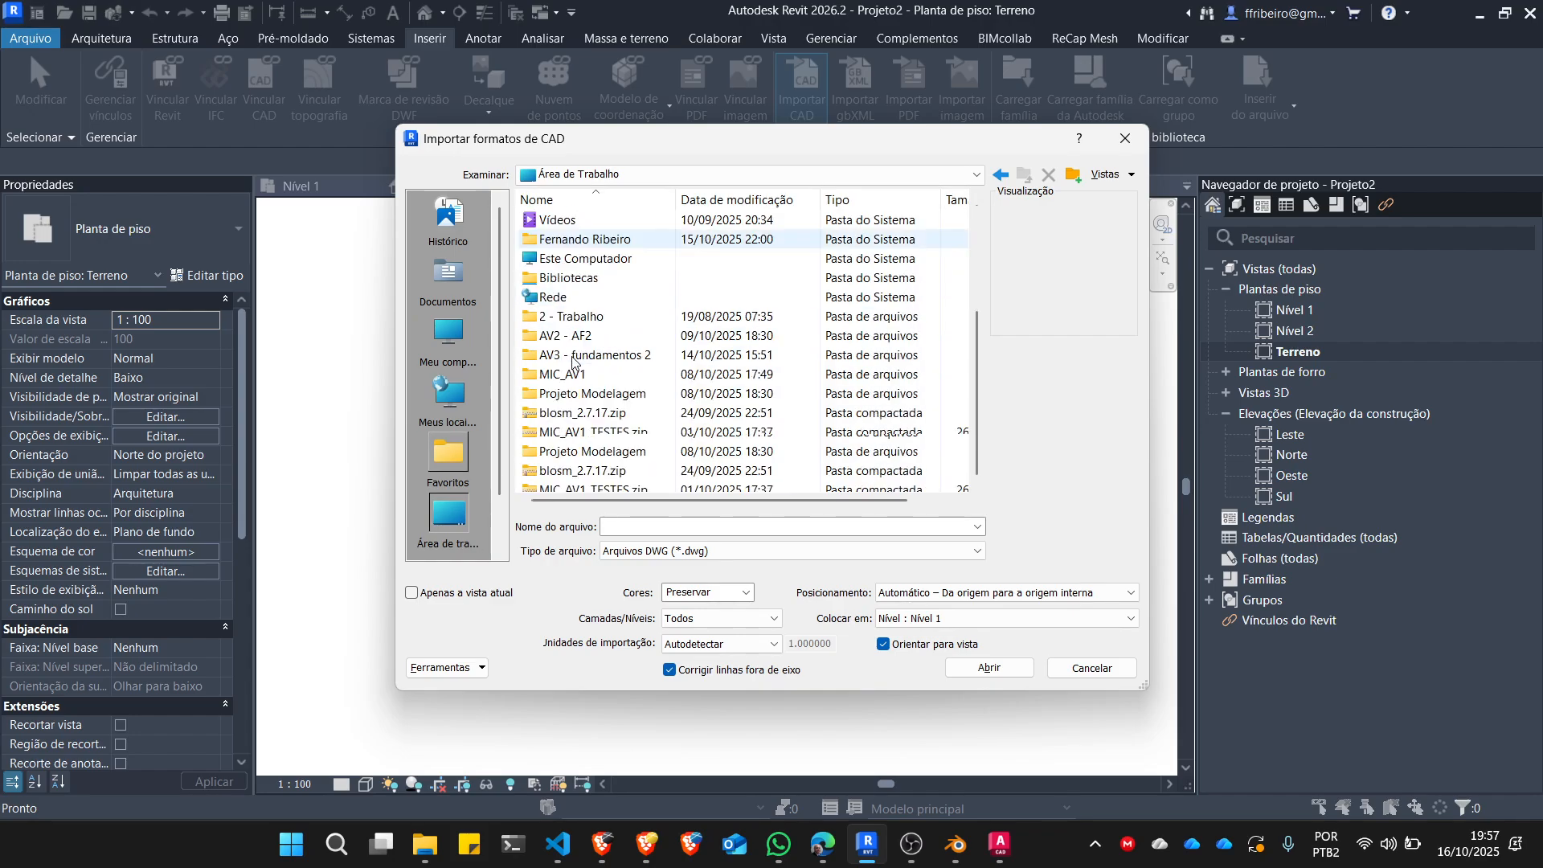
pyautogui.scroll(1, 577, 337)
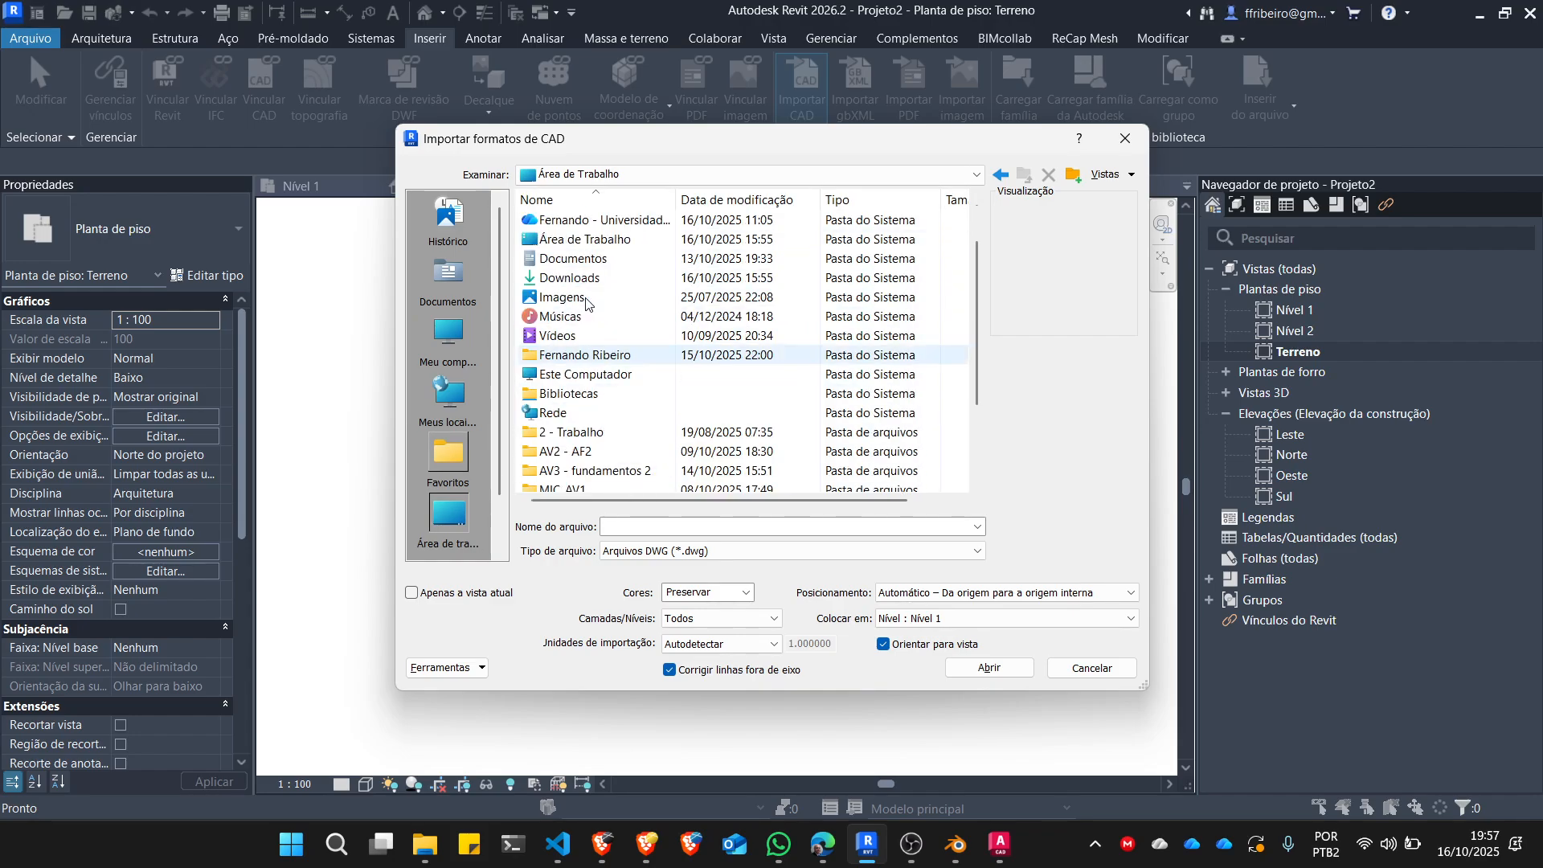
pyautogui.scroll(-2, 593, 295)
pyautogui.scroll(3, 593, 295)
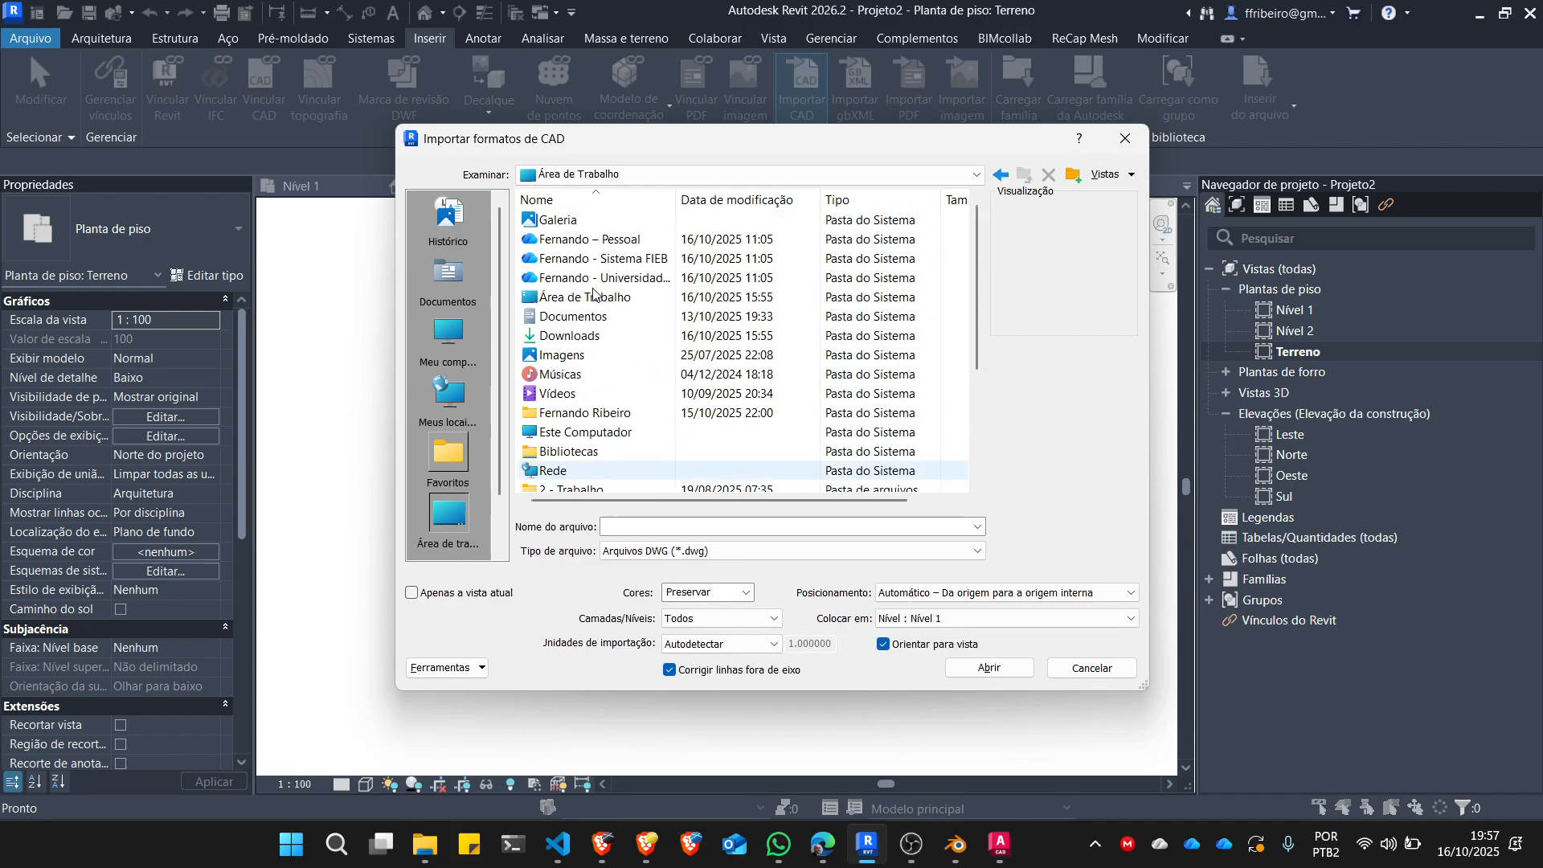
pyautogui.scroll(-1, 593, 356)
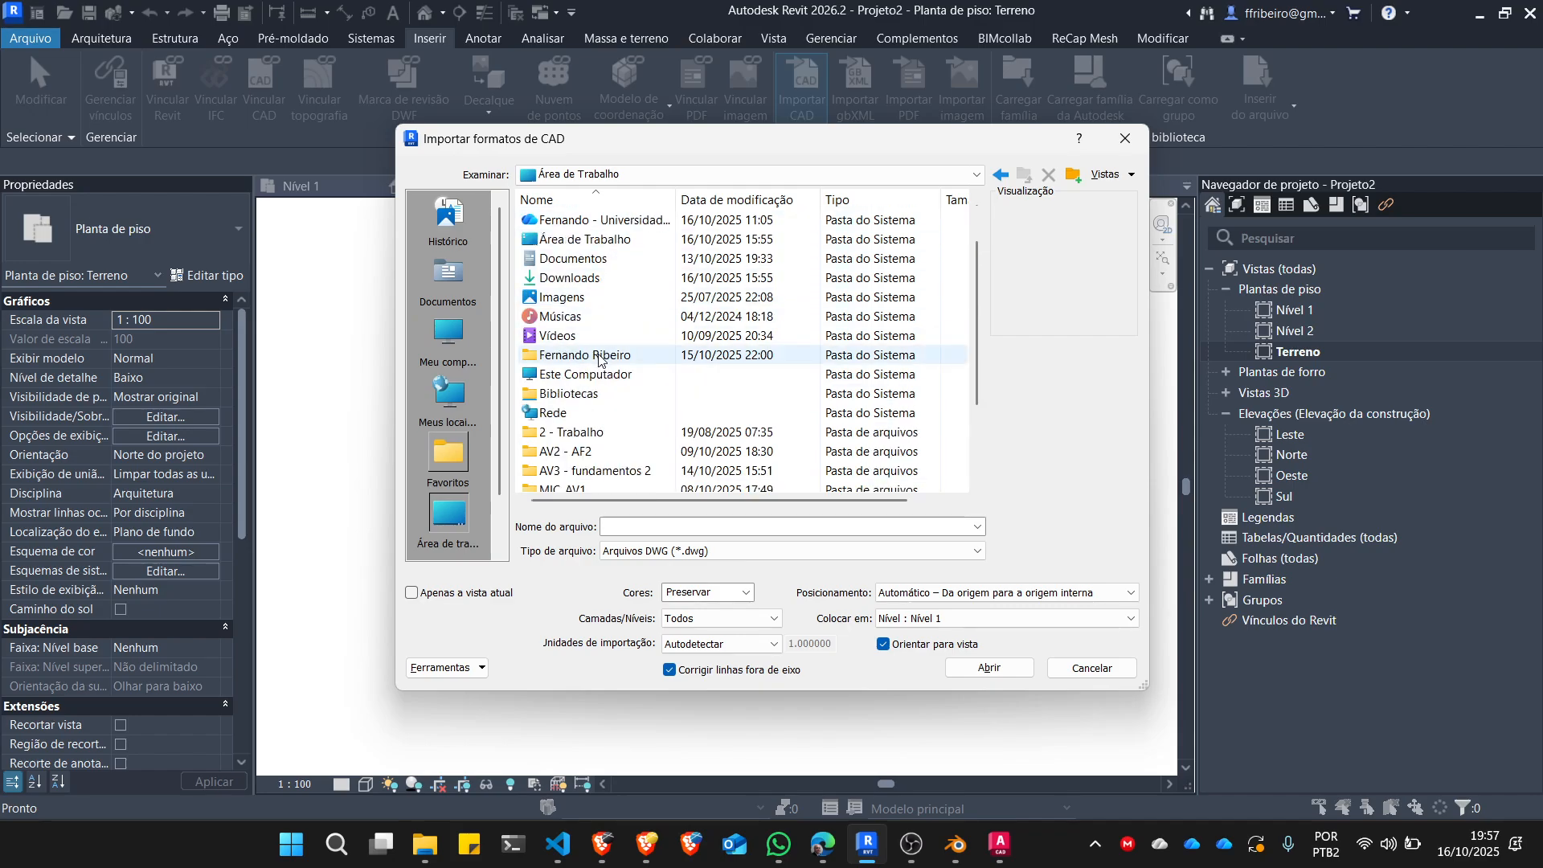
pyautogui.doubleClick(591, 375)
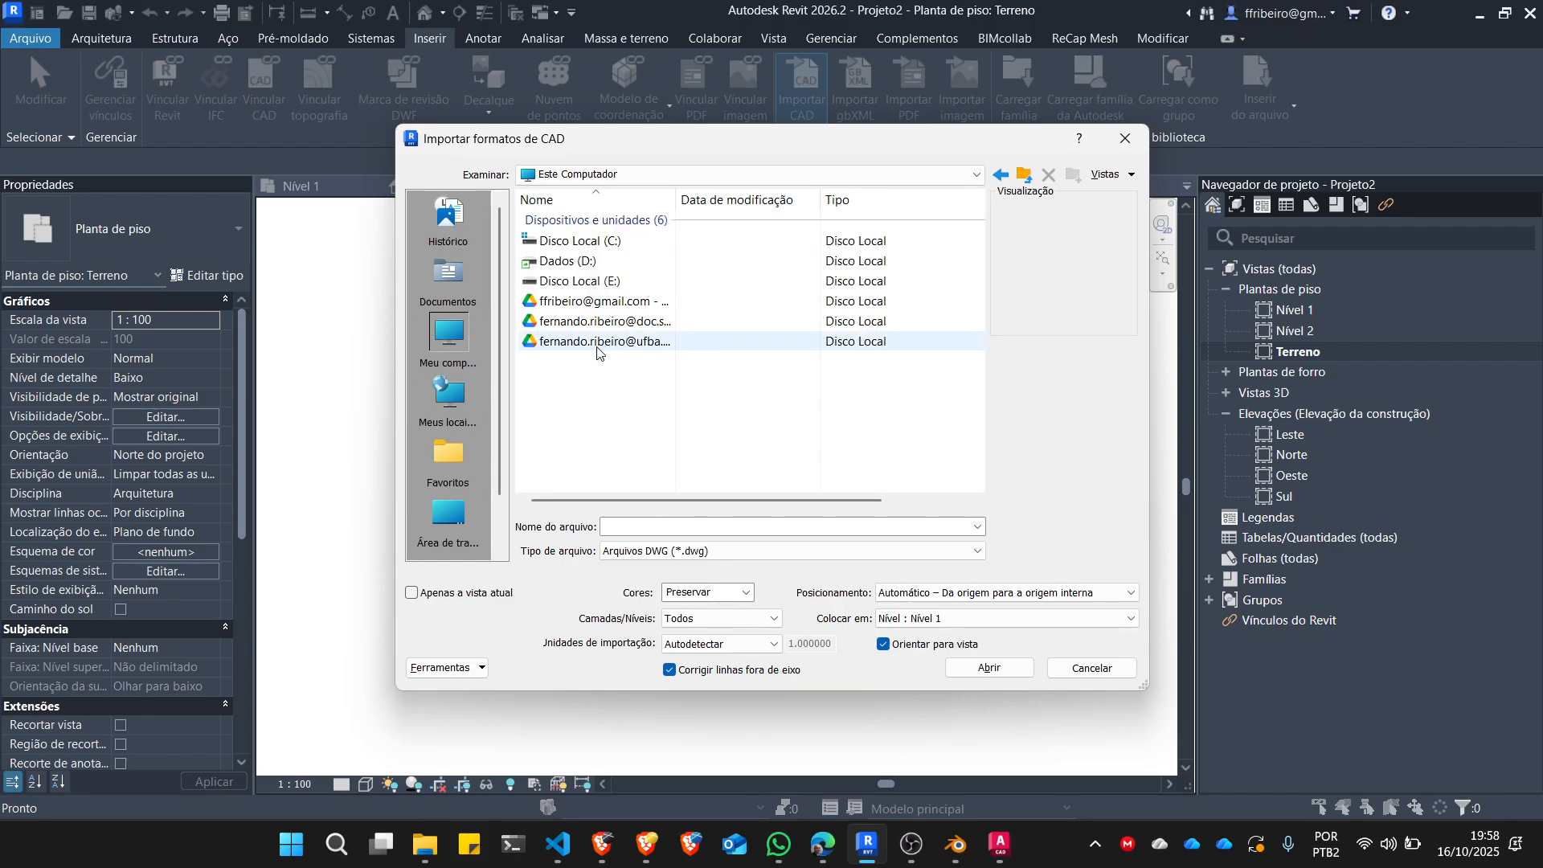
pyautogui.doubleClick(583, 264)
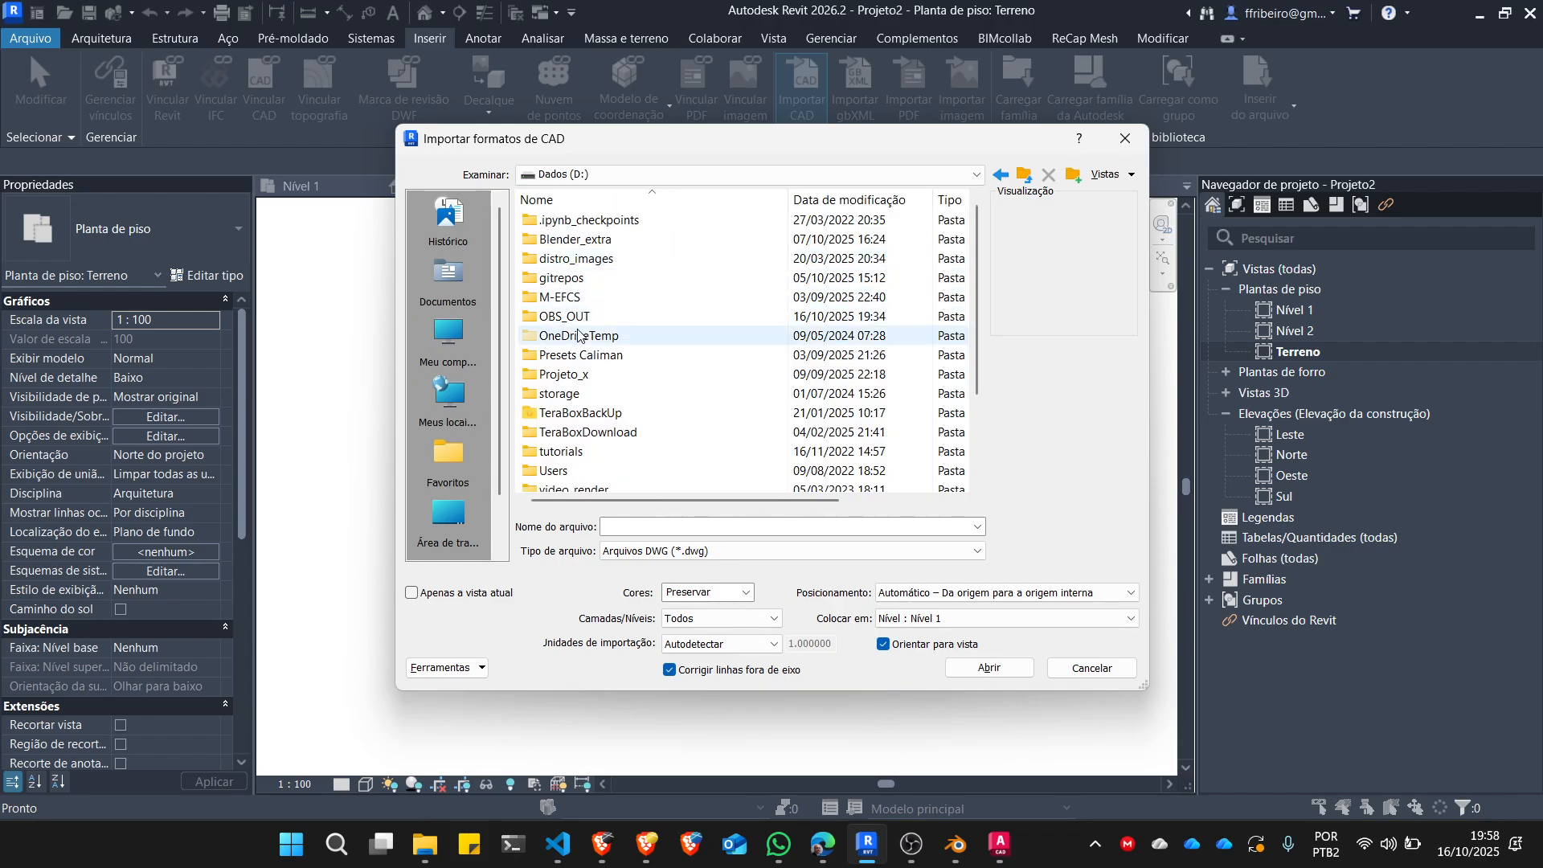
pyautogui.doubleClick(585, 271)
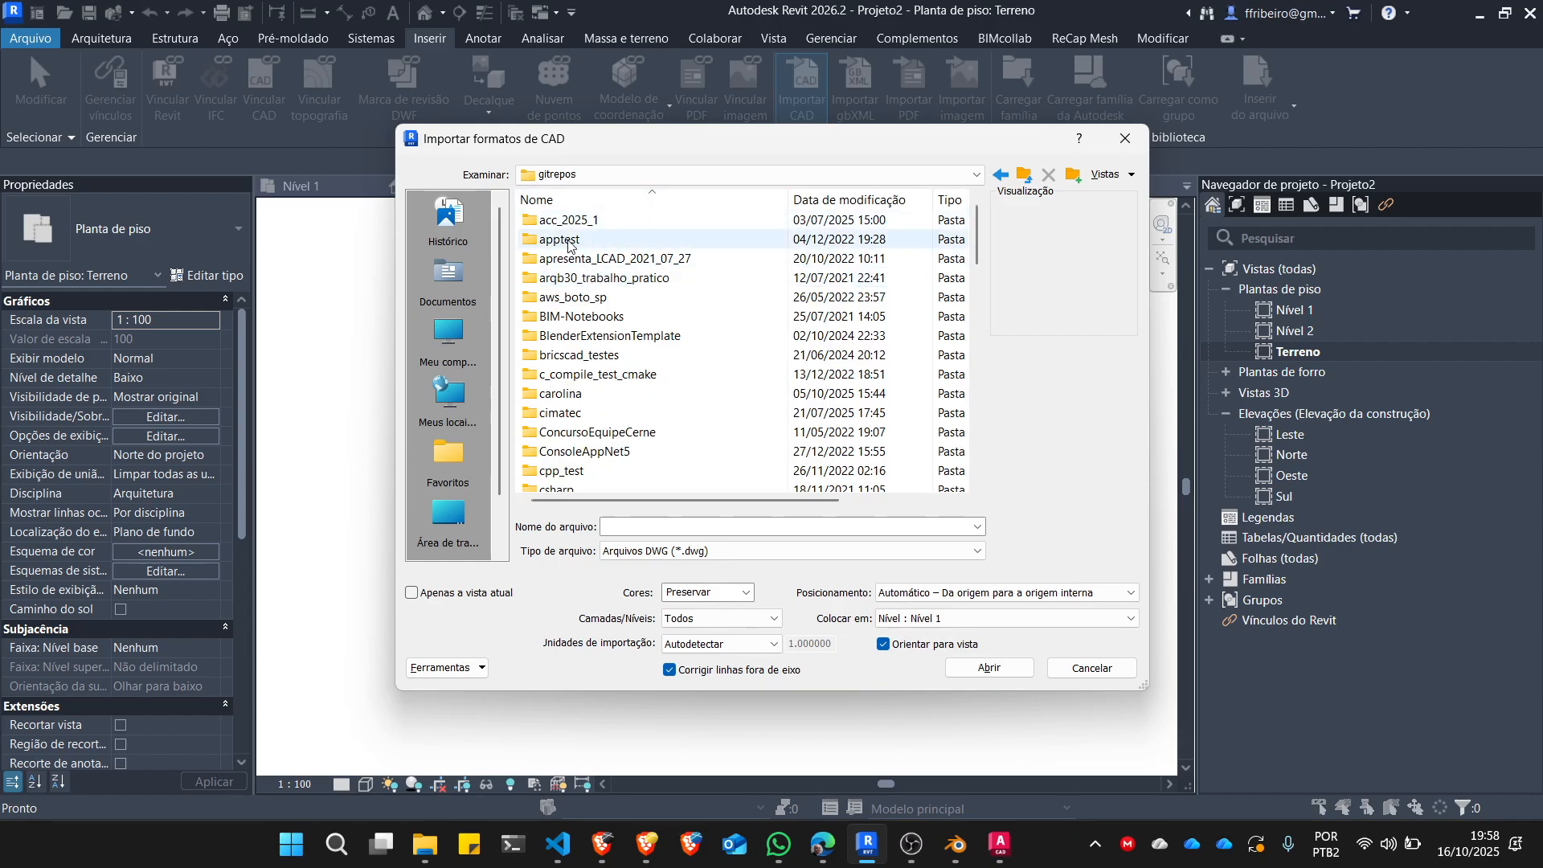
# Select terreno.dwg in the topography project's gis\terreno folder as the file to import.
pyautogui.scroll(-2, 619, 325)
pyautogui.scroll(-18, 627, 333)
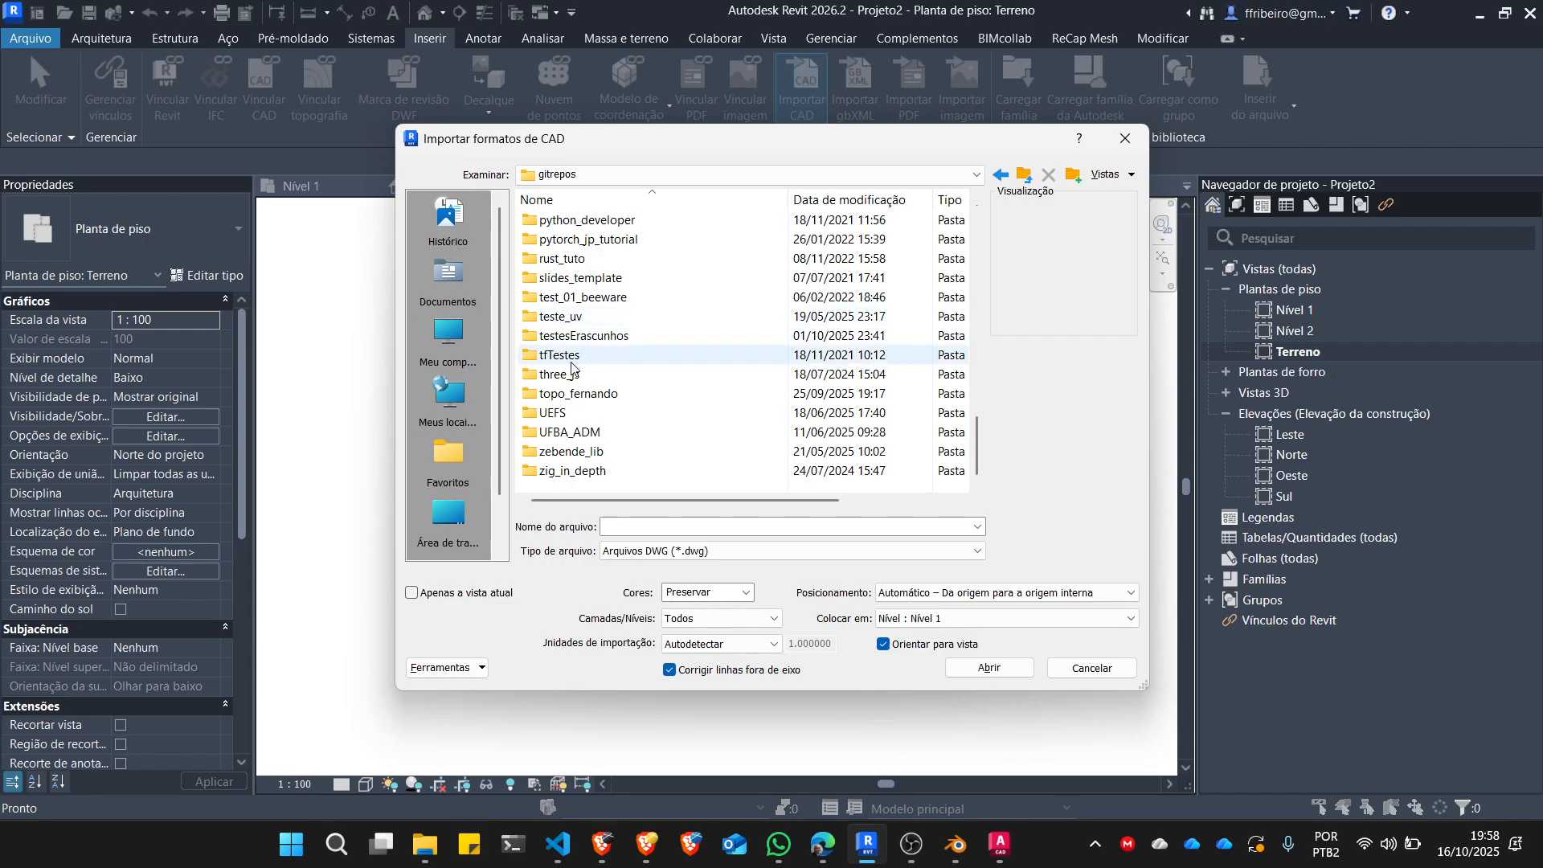
pyautogui.doubleClick(581, 393)
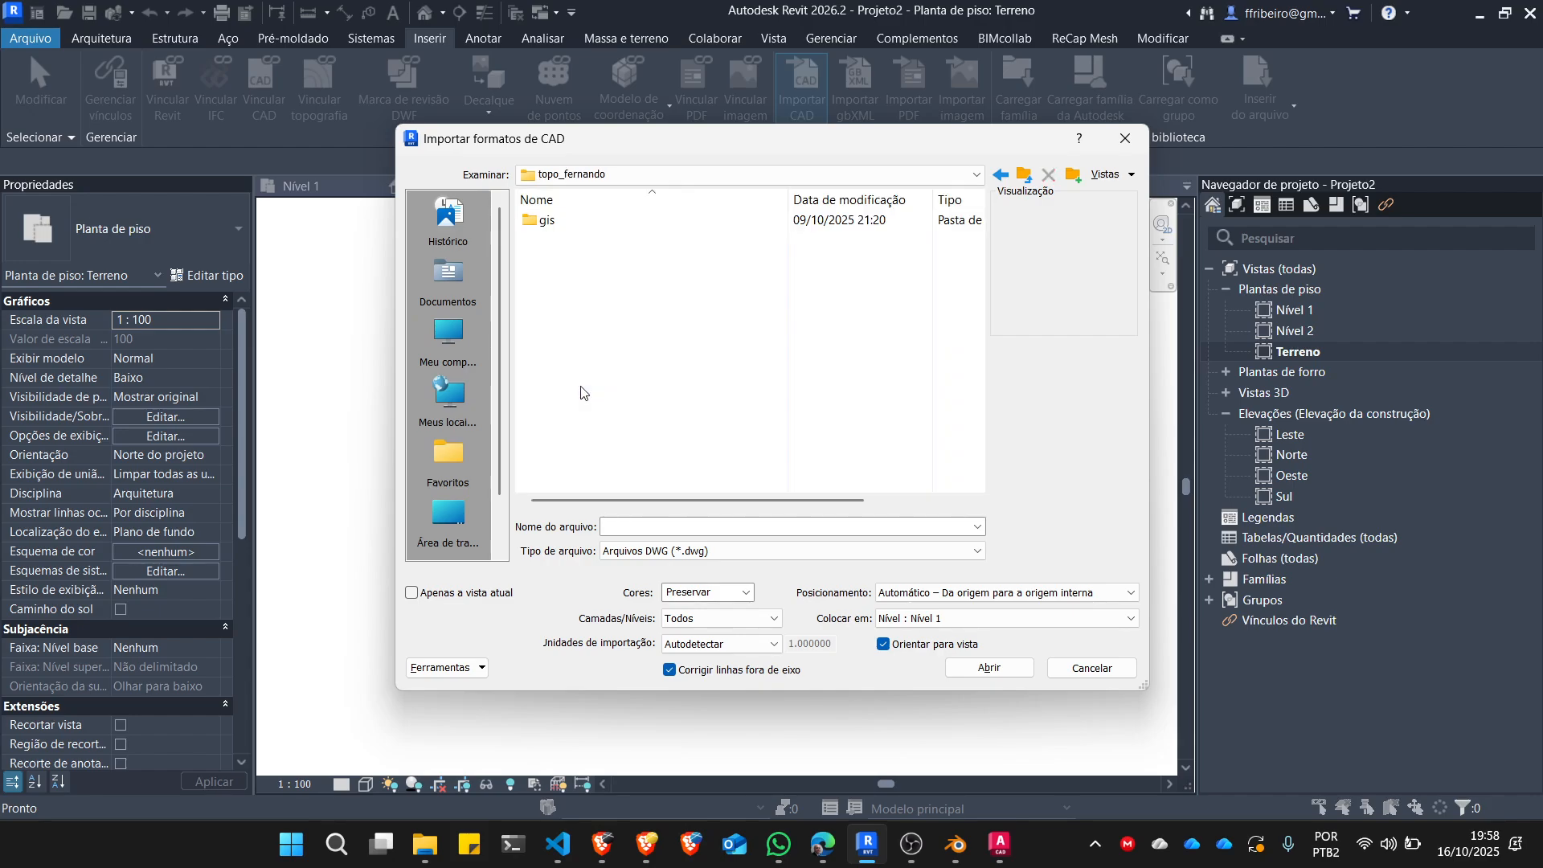
pyautogui.doubleClick(546, 218)
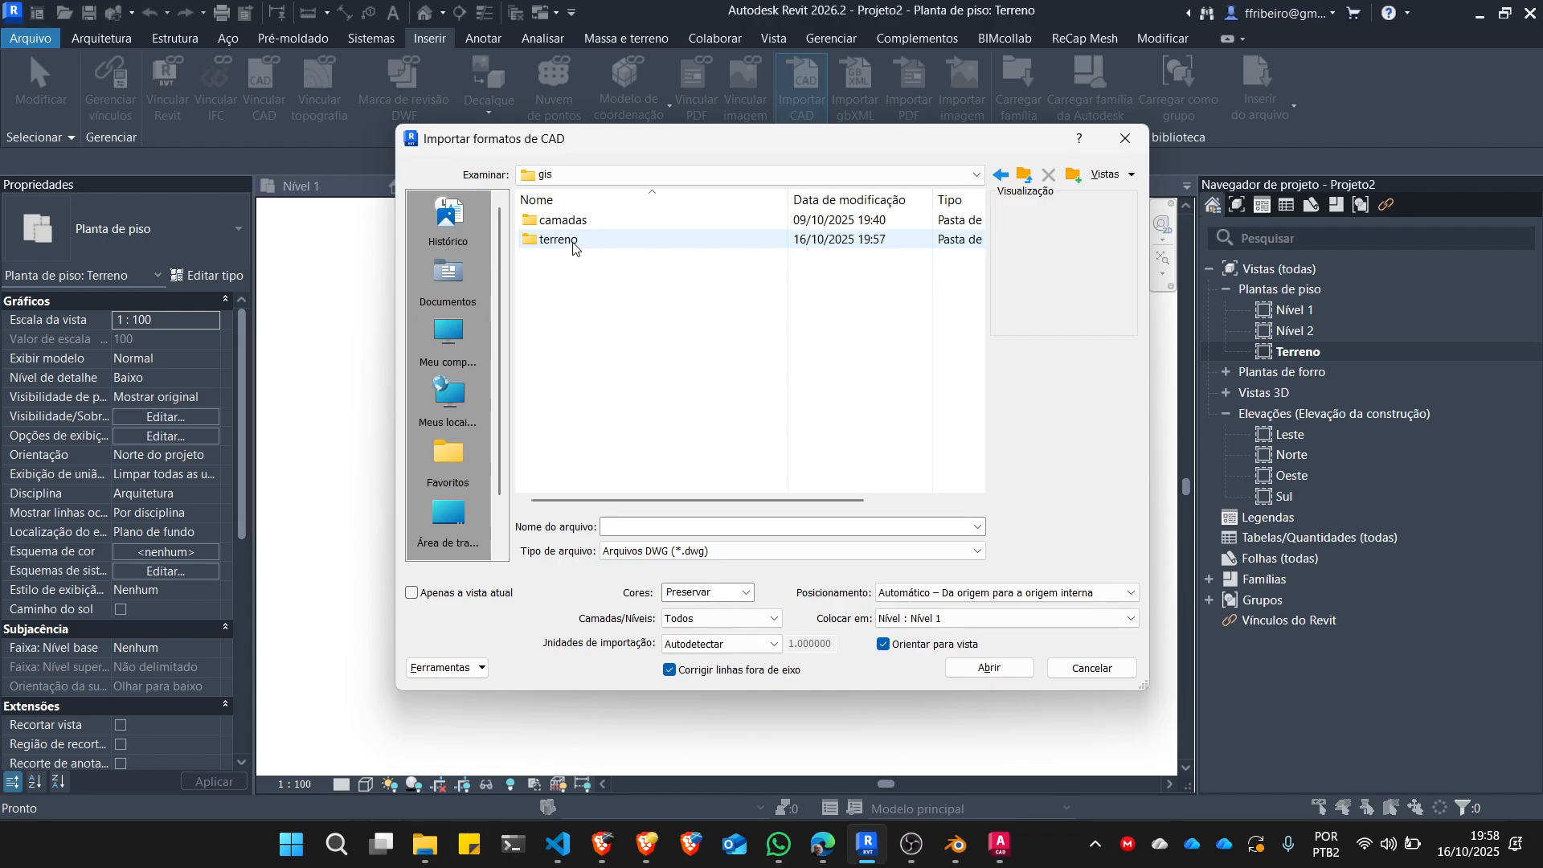
pyautogui.doubleClick(572, 242)
pyautogui.click(581, 225)
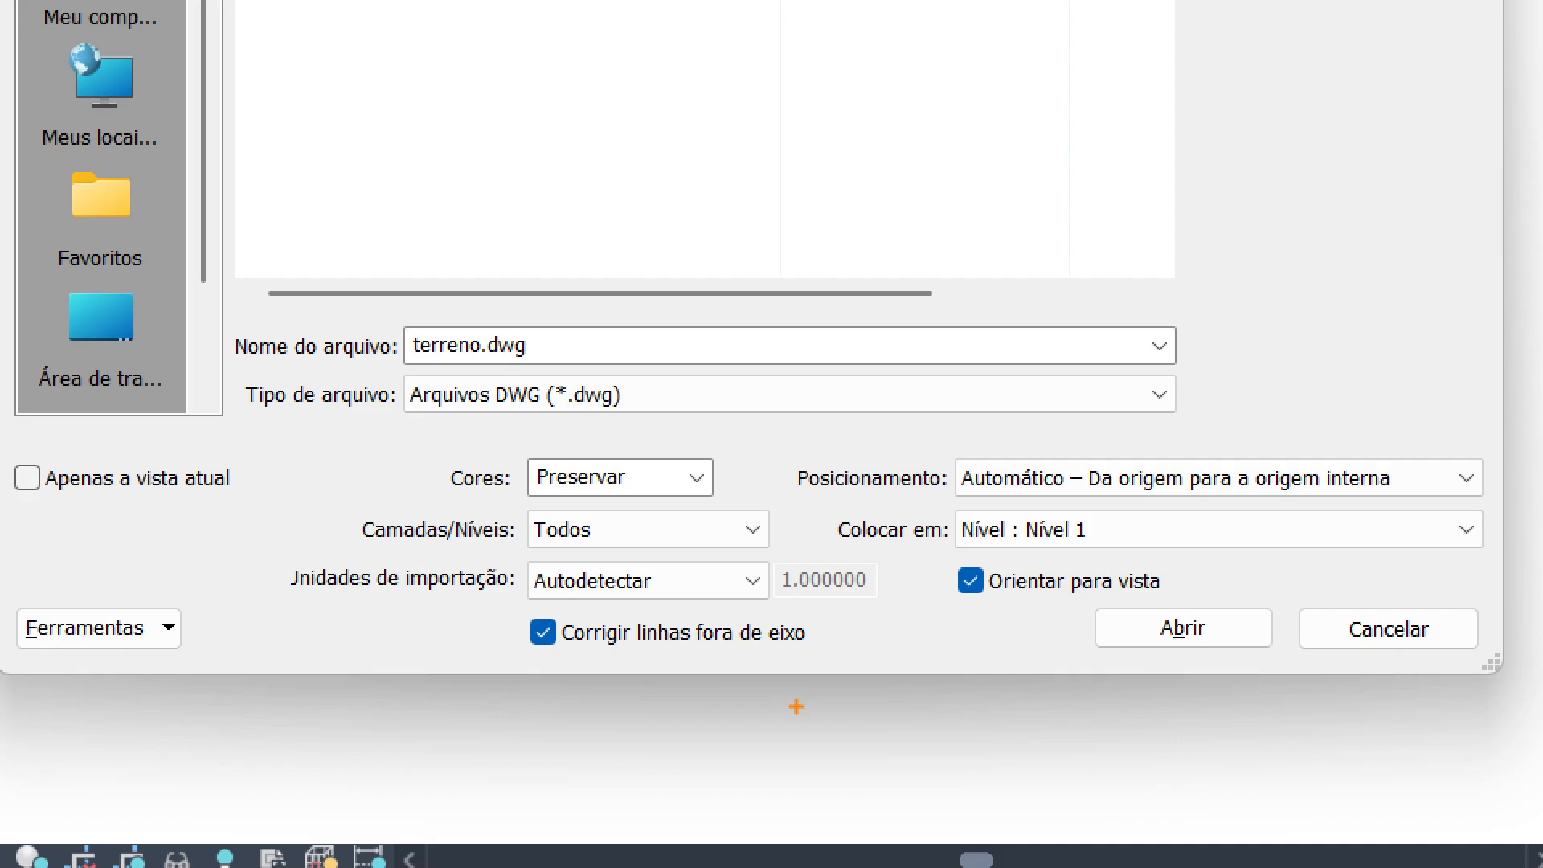
pyautogui.moveTo(523, 554)
pyautogui.mouseDown()
pyautogui.moveTo(786, 554)
pyautogui.moveTo(661, 490)
pyautogui.moveTo(265, 515)
pyautogui.moveTo(530, 553)
pyautogui.mouseUp()
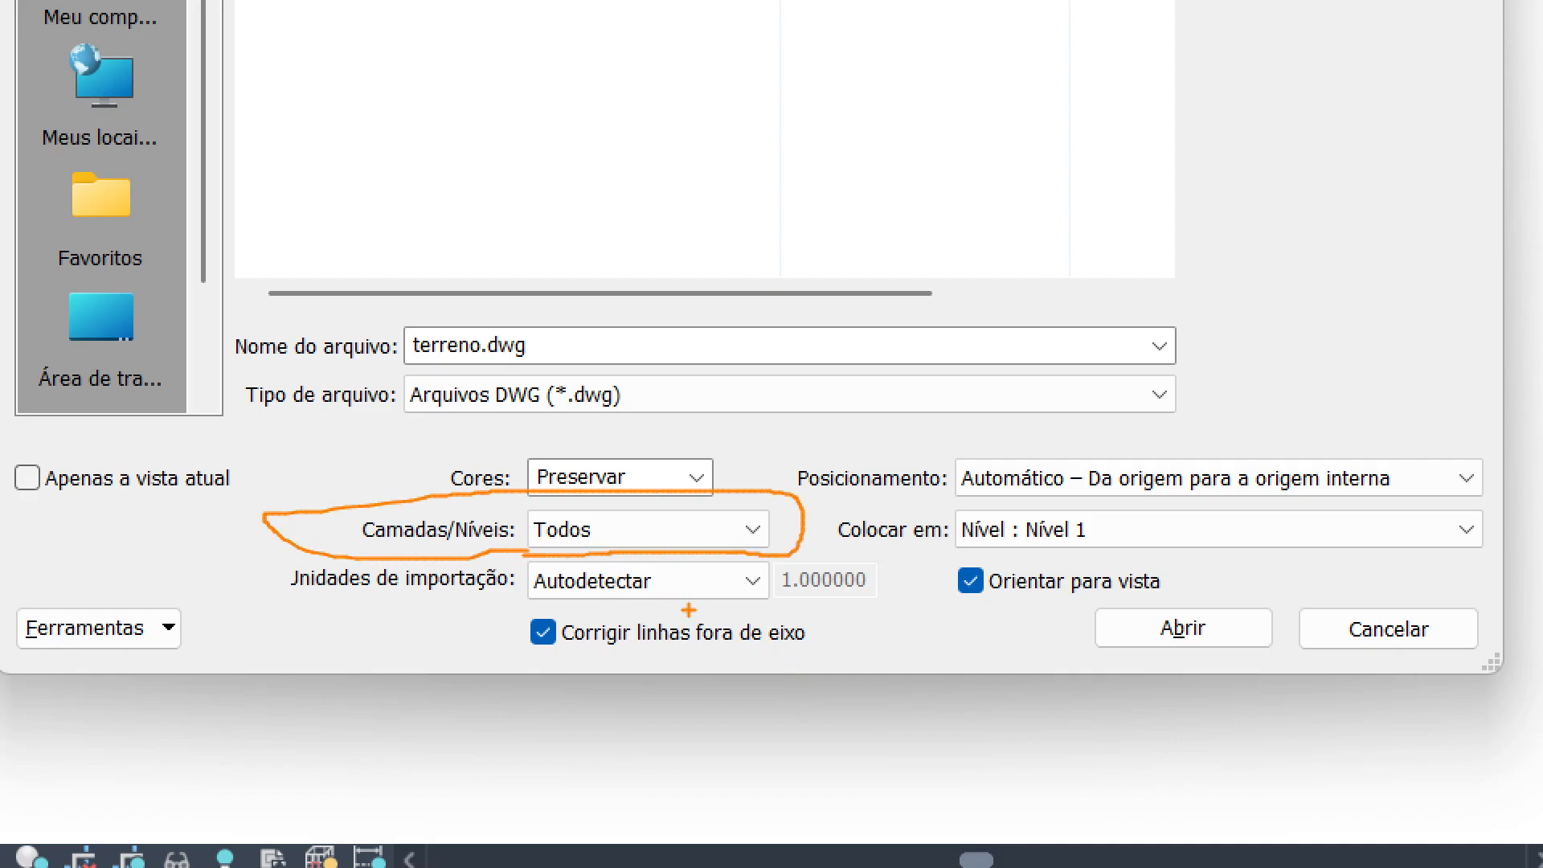
pyautogui.moveTo(750, 597)
pyautogui.mouseDown()
pyautogui.moveTo(699, 593)
pyautogui.moveTo(900, 634)
pyautogui.mouseUp()
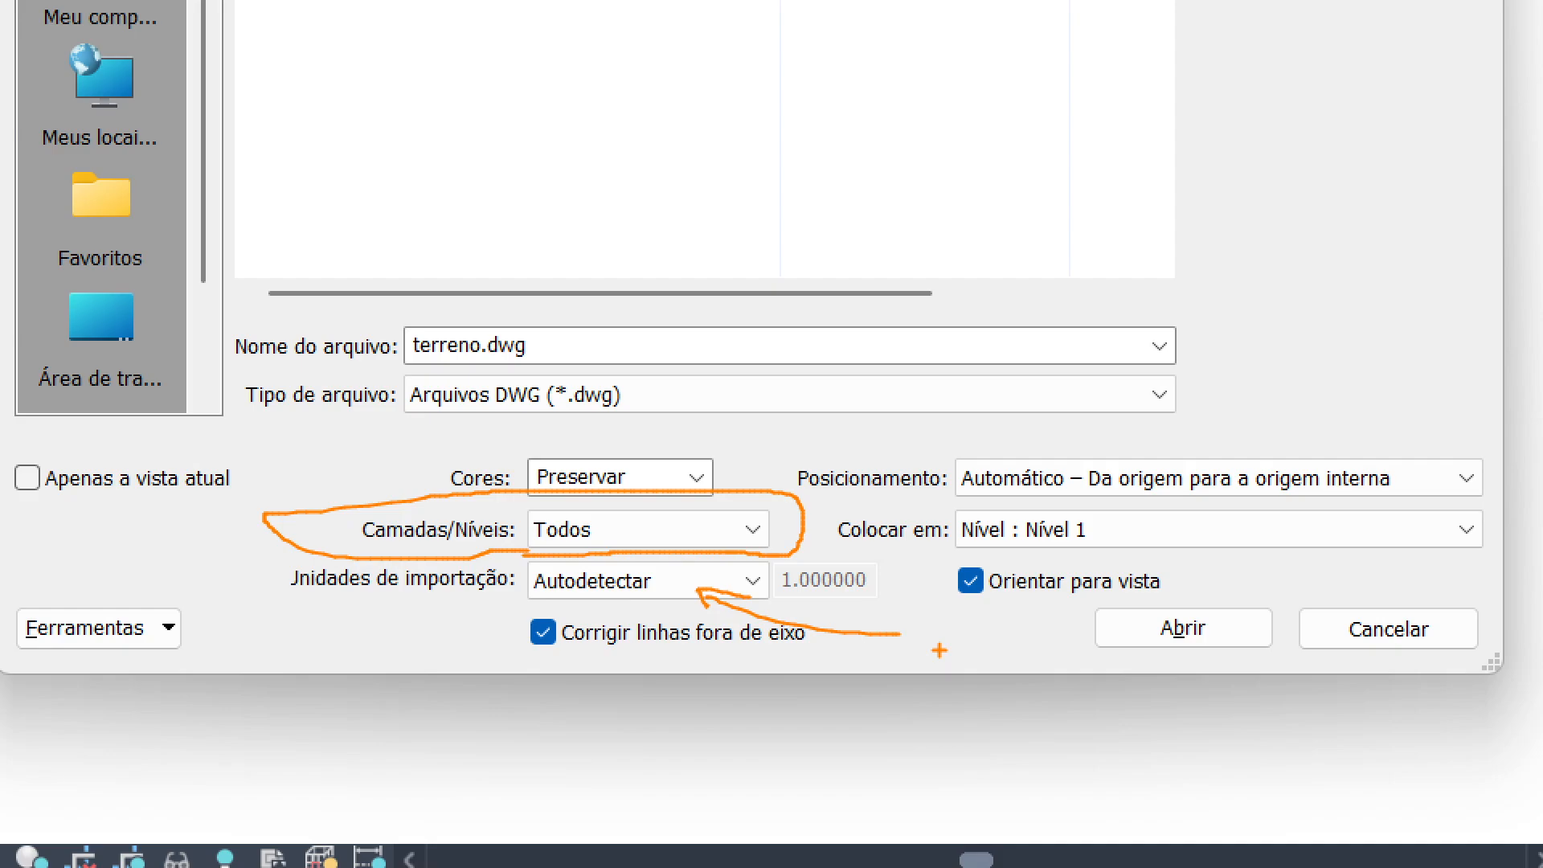
pyautogui.press('Escape')
# Switch to AutoCAD, check the terrain drawing's insertion scale in the Drawing Units dialog, and cancel the dialog.
pyautogui.click(1000, 846)
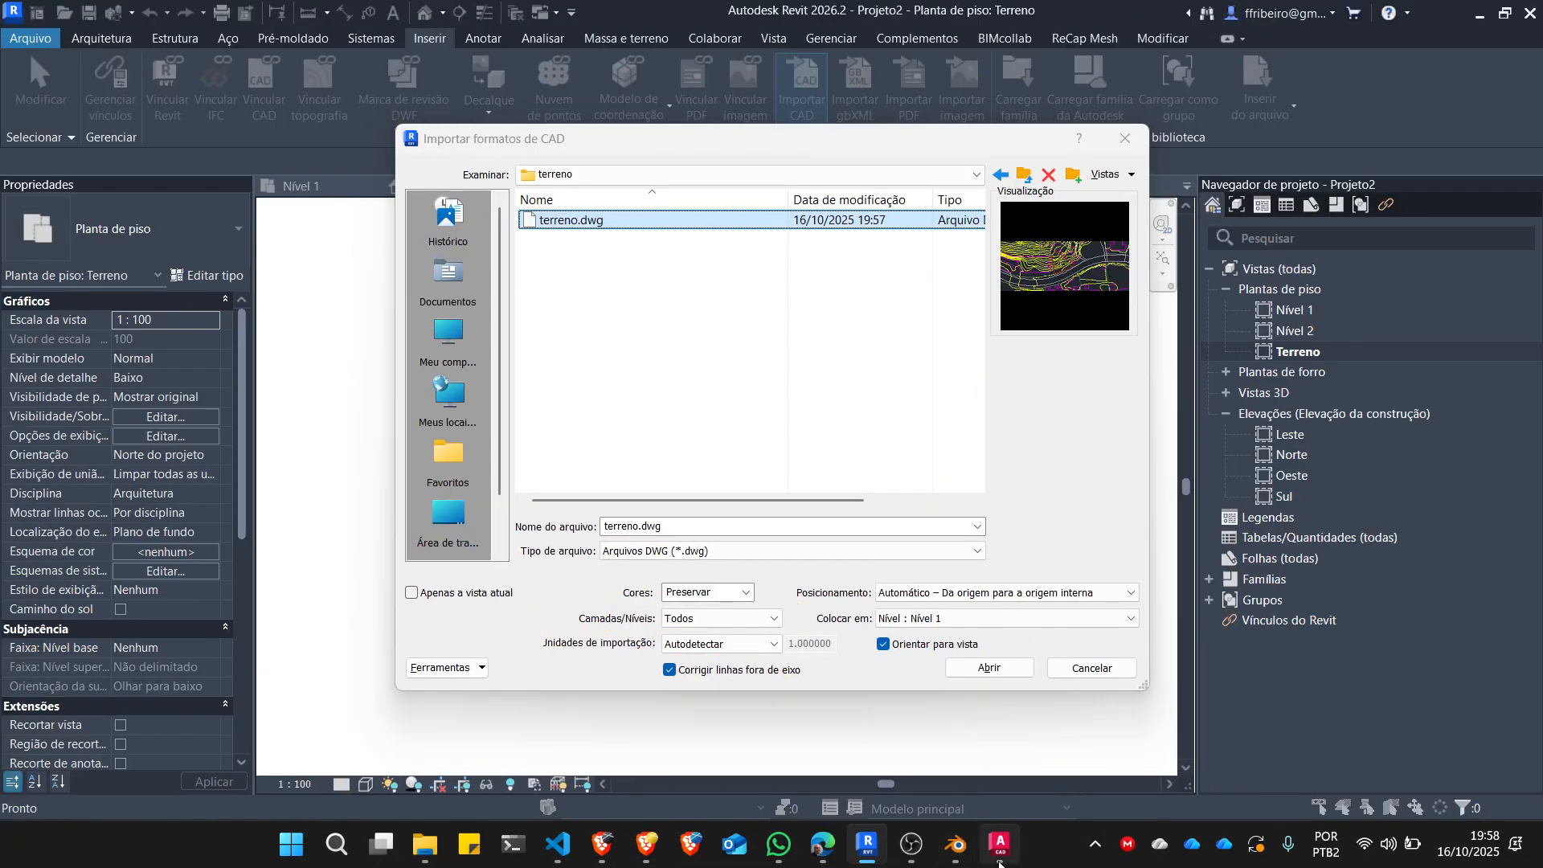
pyautogui.write('n')
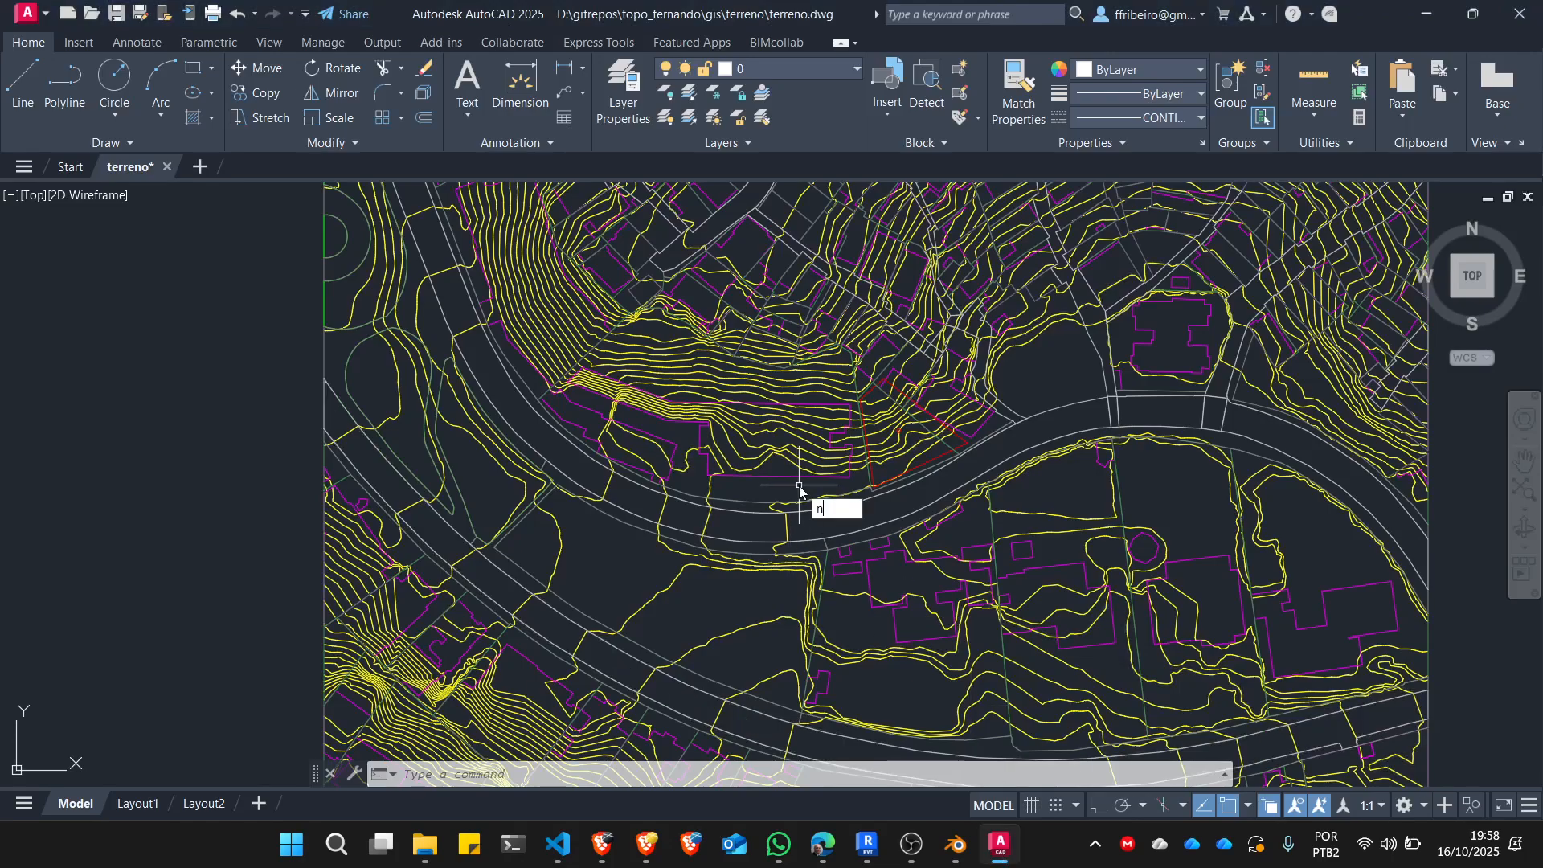
pyautogui.press('BackSpace')
pyautogui.write('un')
pyautogui.press('Return')
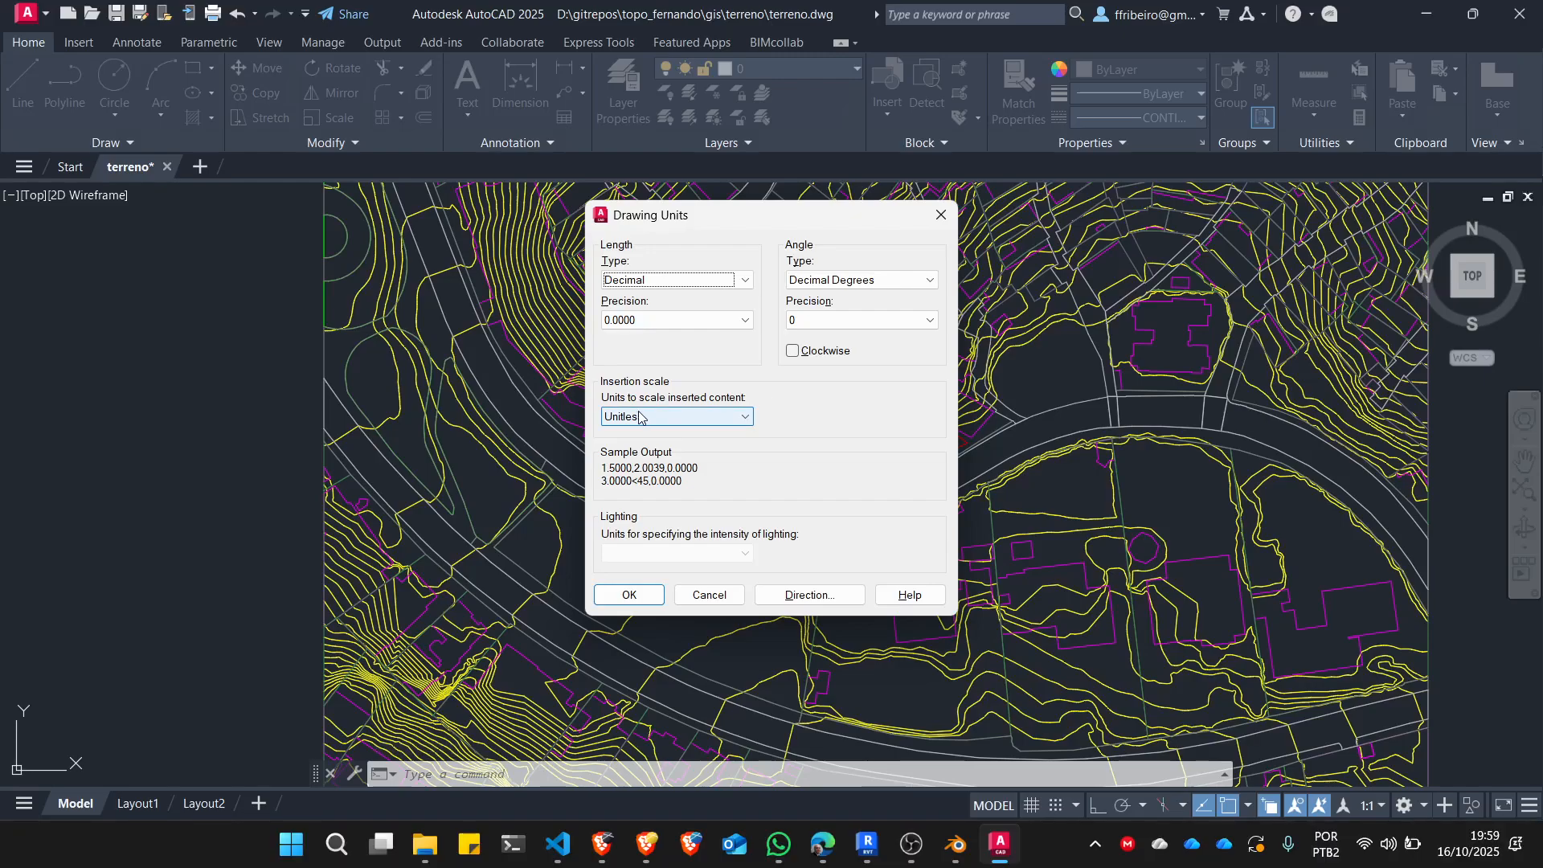
pyautogui.click(709, 596)
pyautogui.click(890, 439)
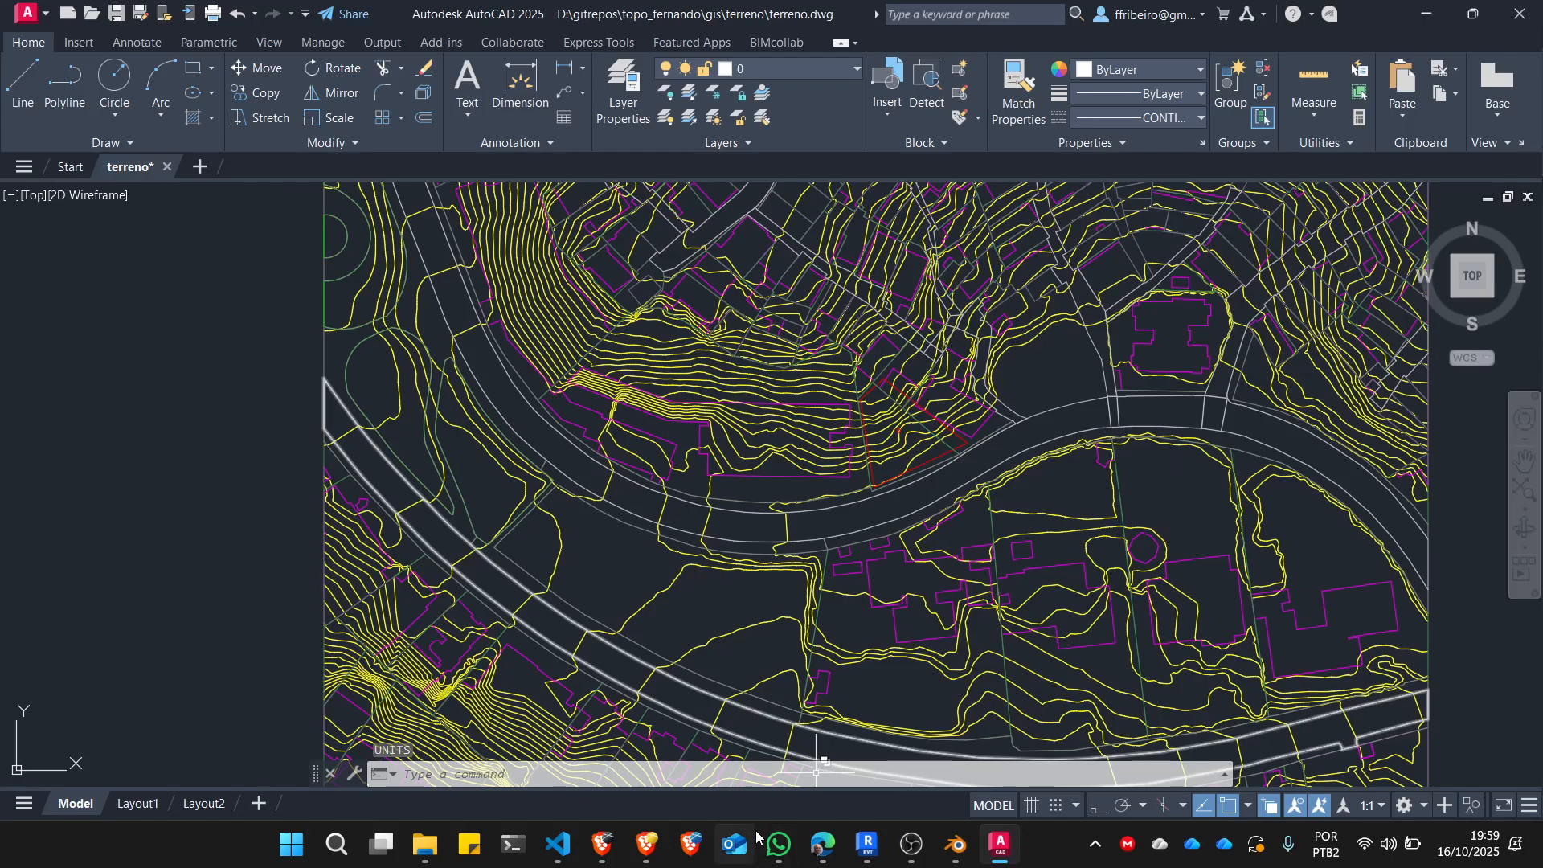
# Back in Revit, set the CAD import units to metro and the placement level to Nível : ref topo.
pyautogui.click(868, 844)
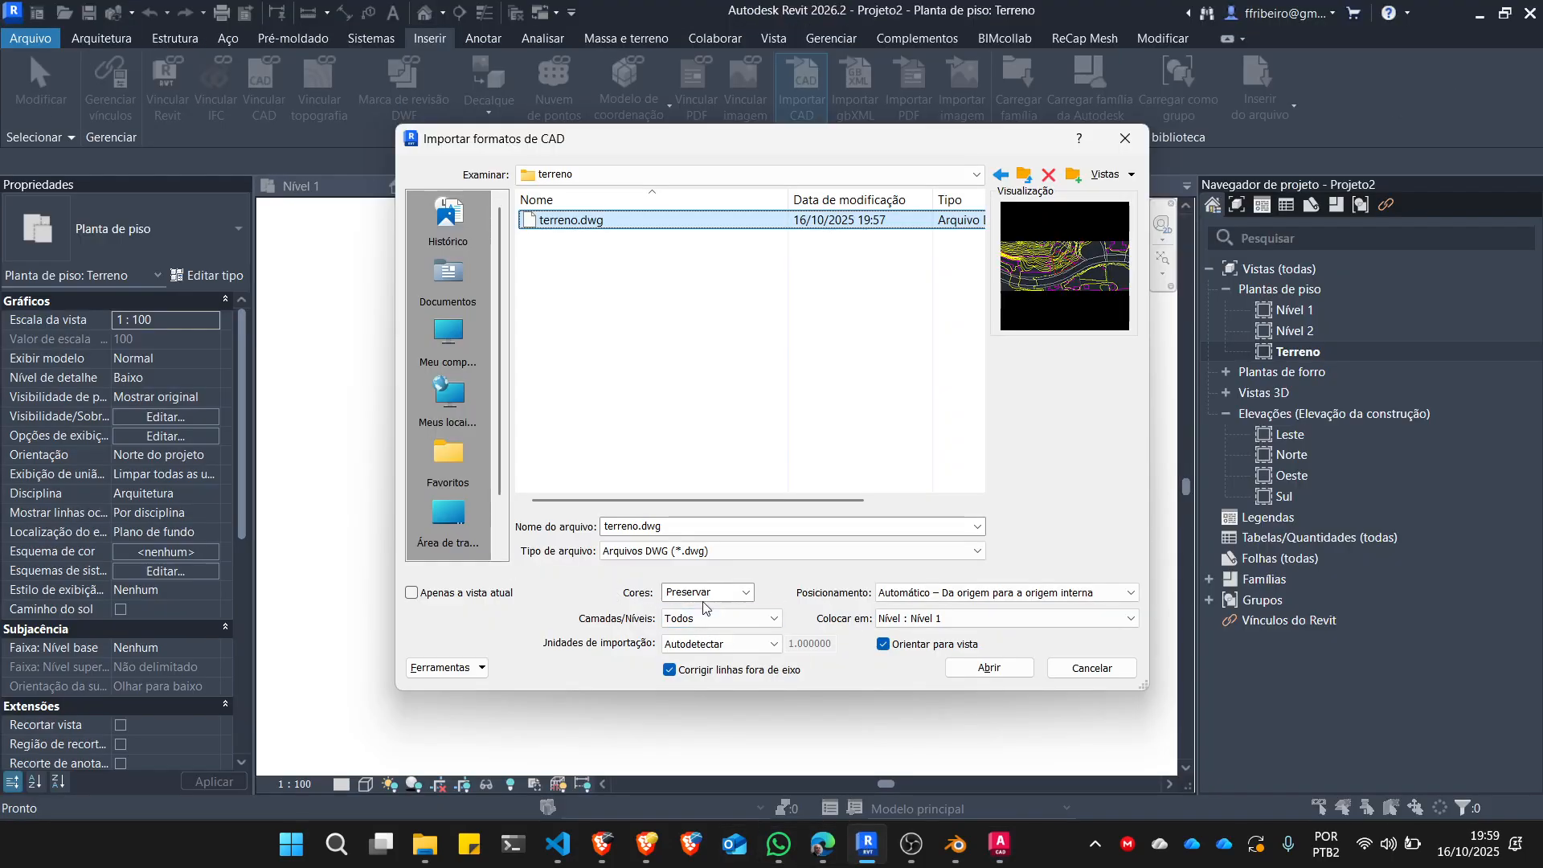
pyautogui.click(741, 644)
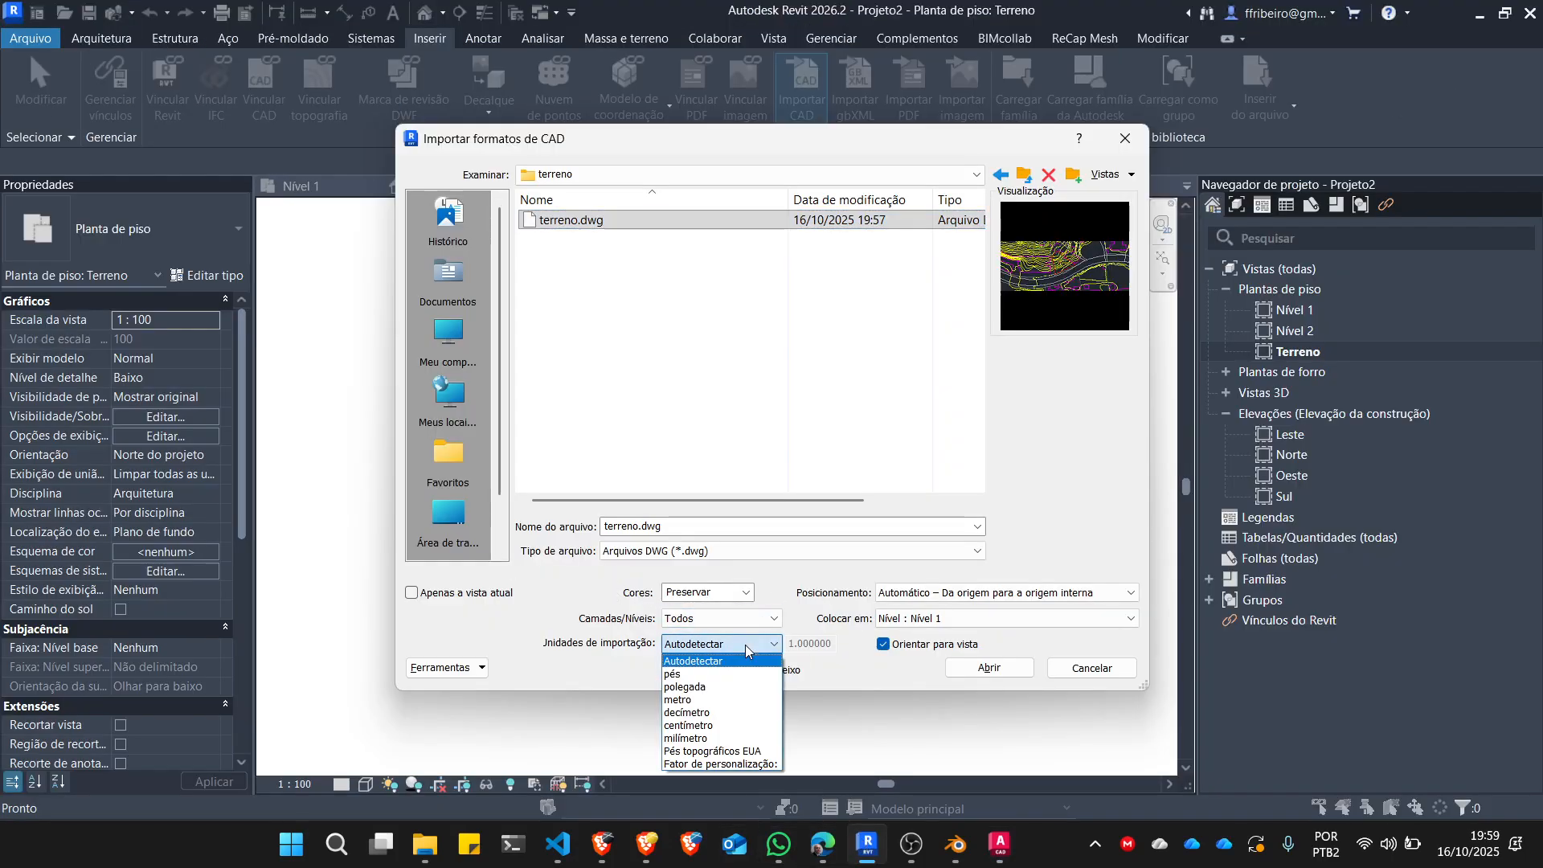
pyautogui.click(724, 699)
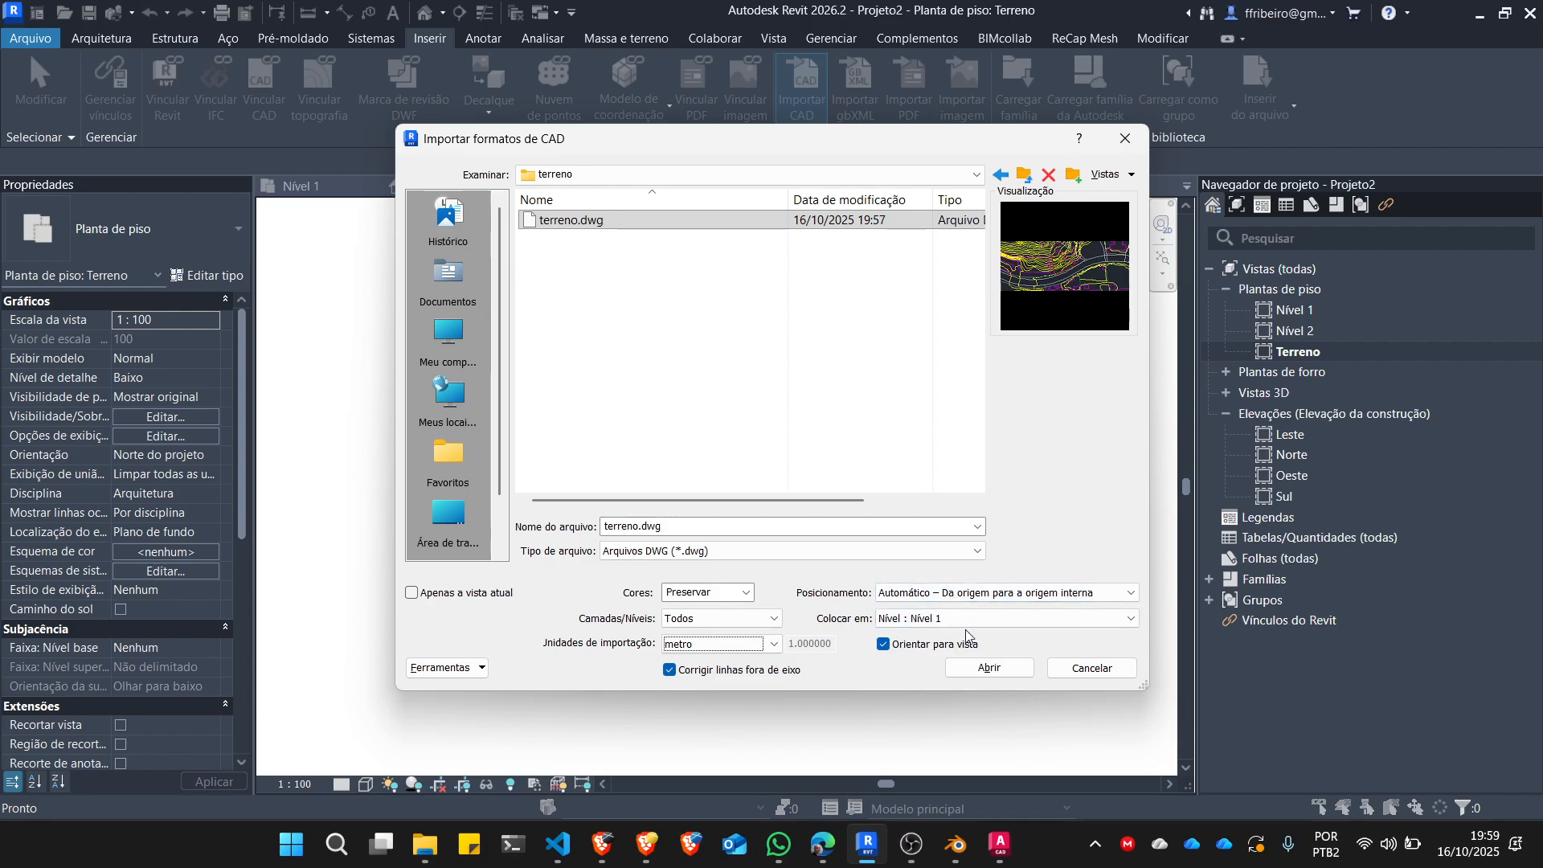
pyautogui.click(987, 621)
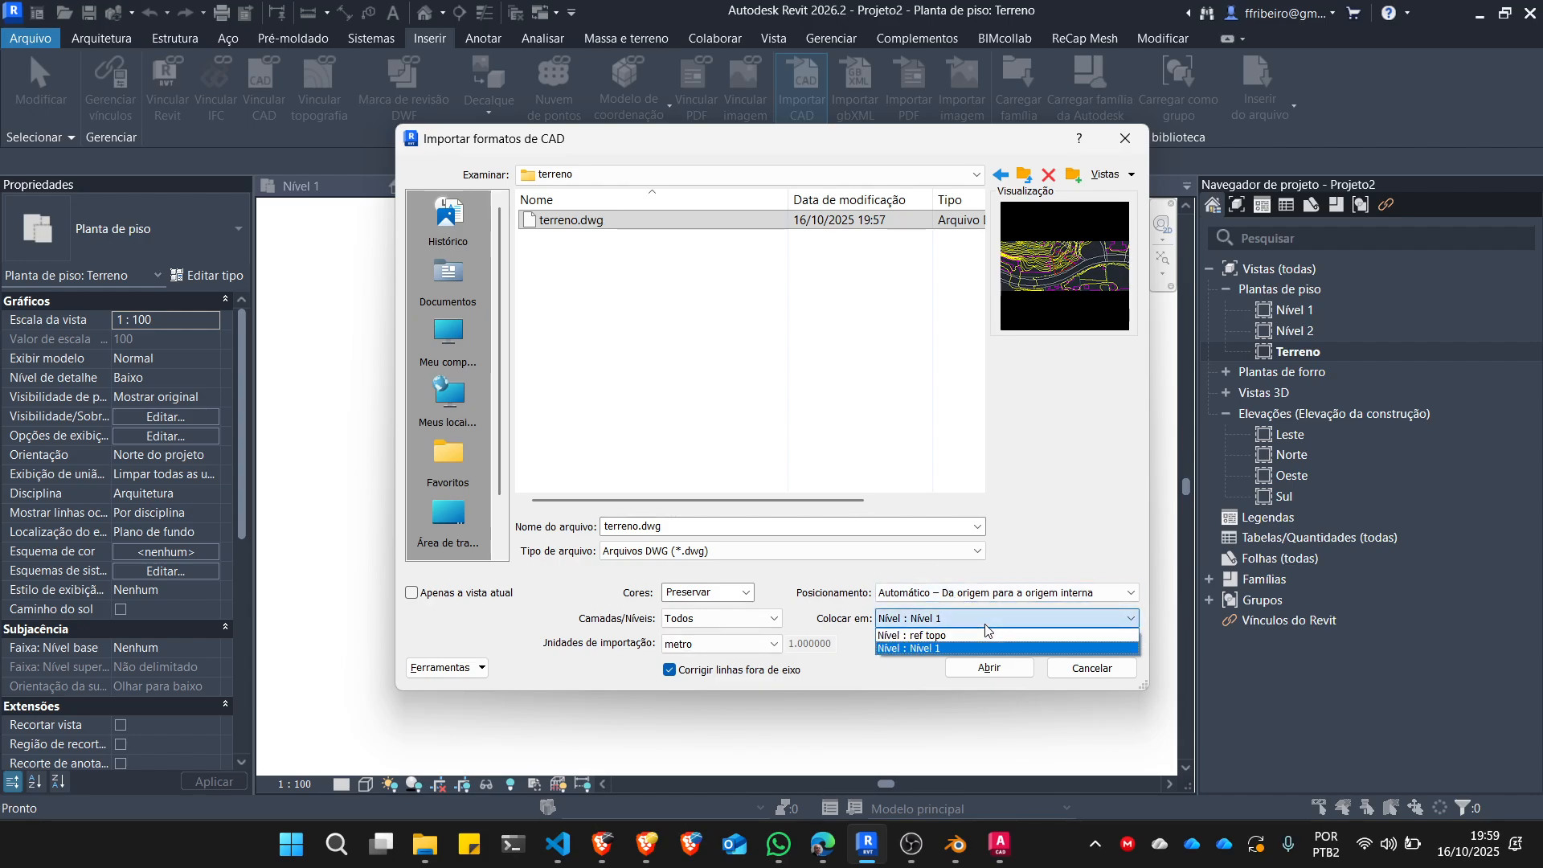
pyautogui.click(940, 635)
# Turn off the Corrigir linhas fora de eixo option for the terreno.dwg import.
pyautogui.hotkey('ctrl', '1')
pyautogui.click(942, 538)
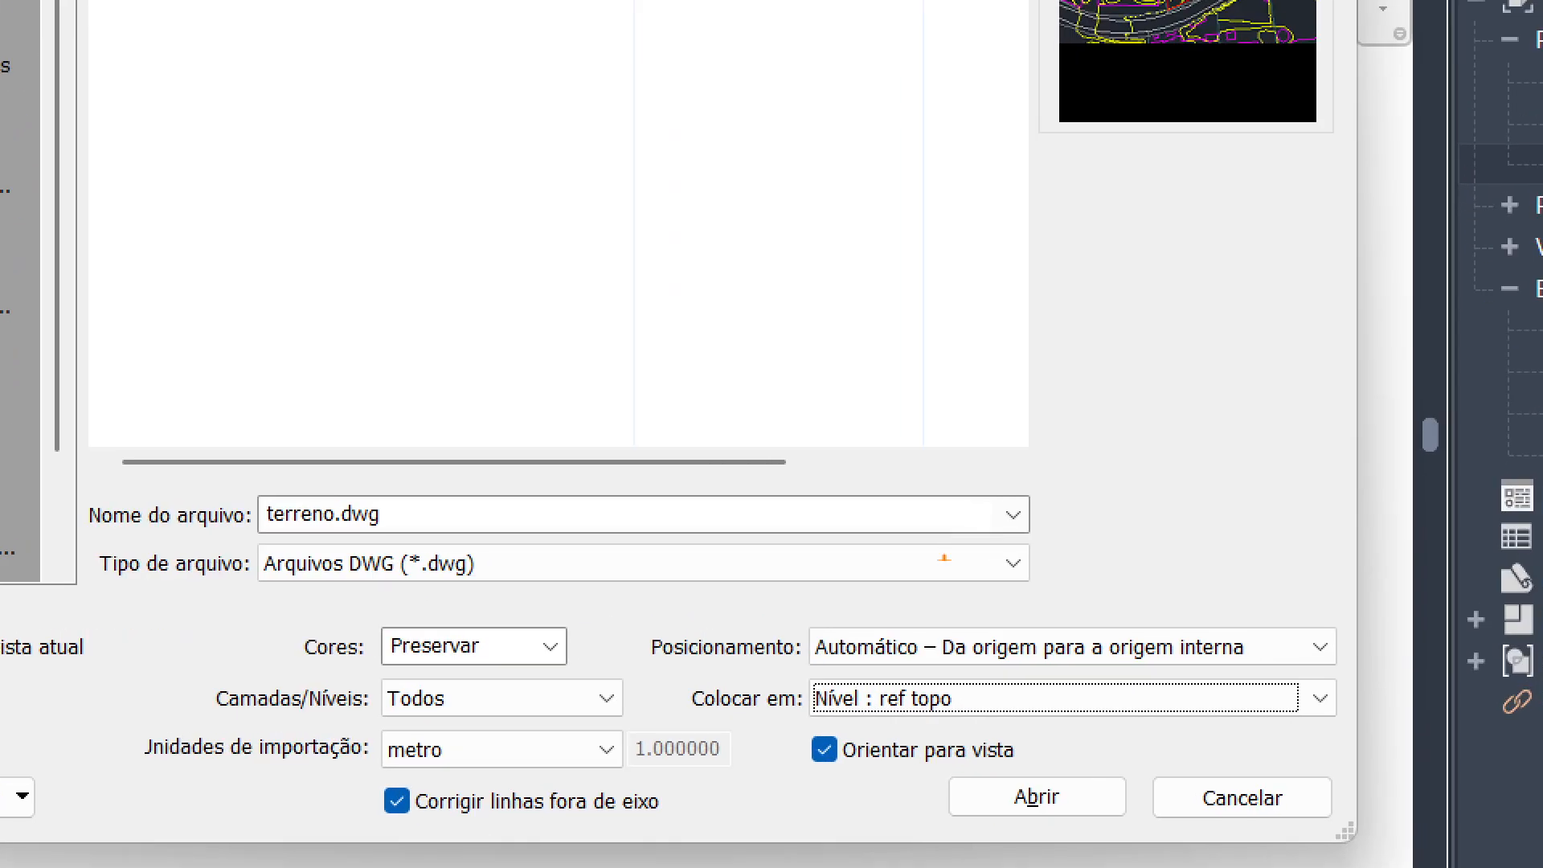
pyautogui.moveTo(999, 676)
pyautogui.mouseDown()
pyautogui.moveTo(666, 670)
pyautogui.moveTo(1107, 744)
pyautogui.moveTo(1376, 721)
pyautogui.moveTo(984, 675)
pyautogui.mouseUp()
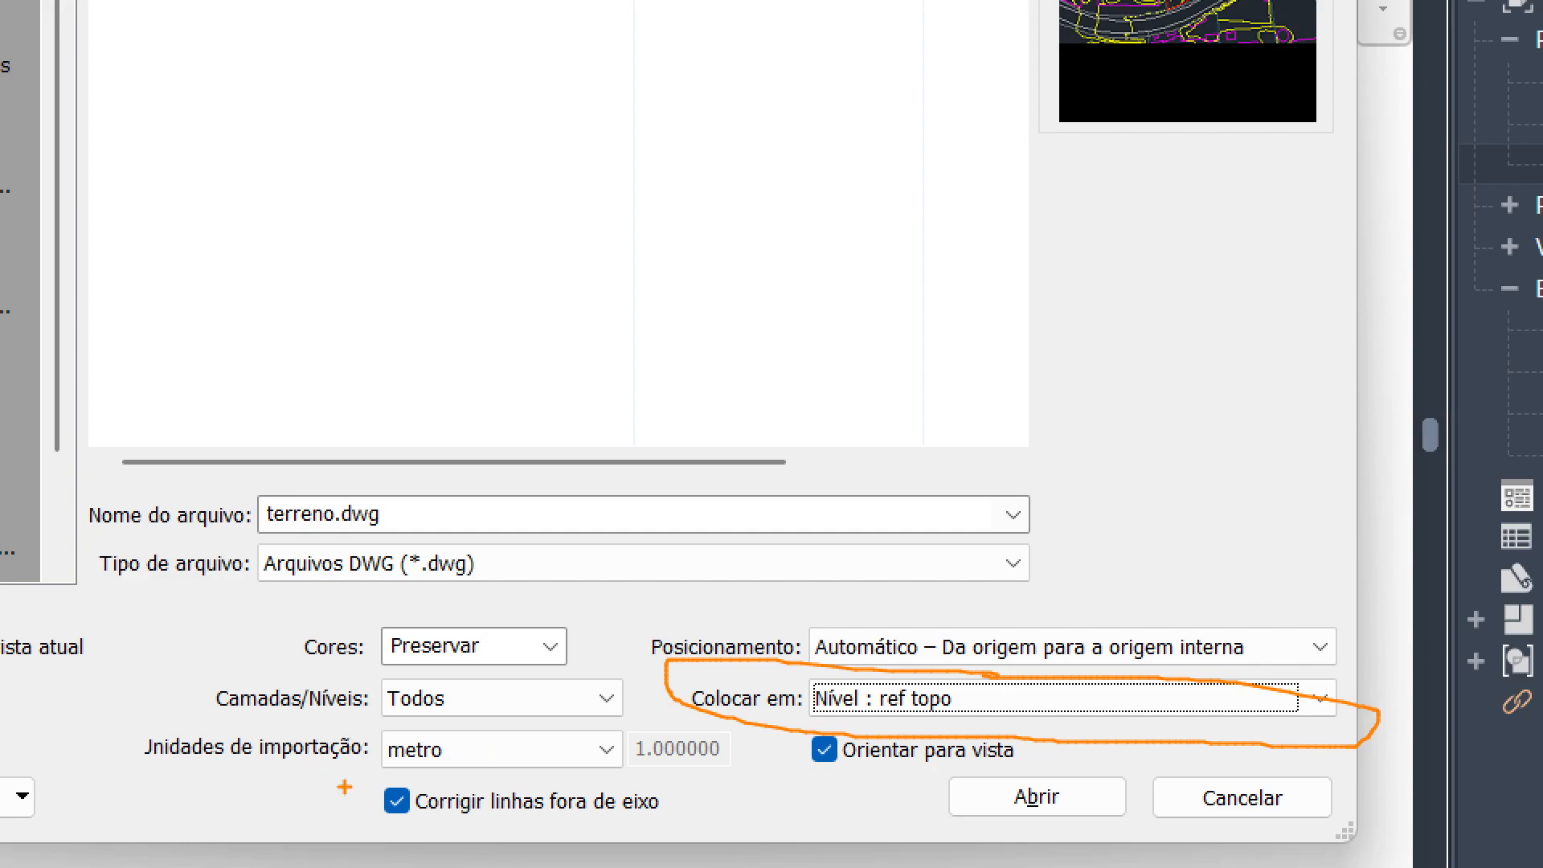
pyautogui.moveTo(356, 783)
pyautogui.mouseDown()
pyautogui.moveTo(384, 836)
pyautogui.moveTo(441, 785)
pyautogui.moveTo(345, 769)
pyautogui.moveTo(336, 786)
pyautogui.mouseUp()
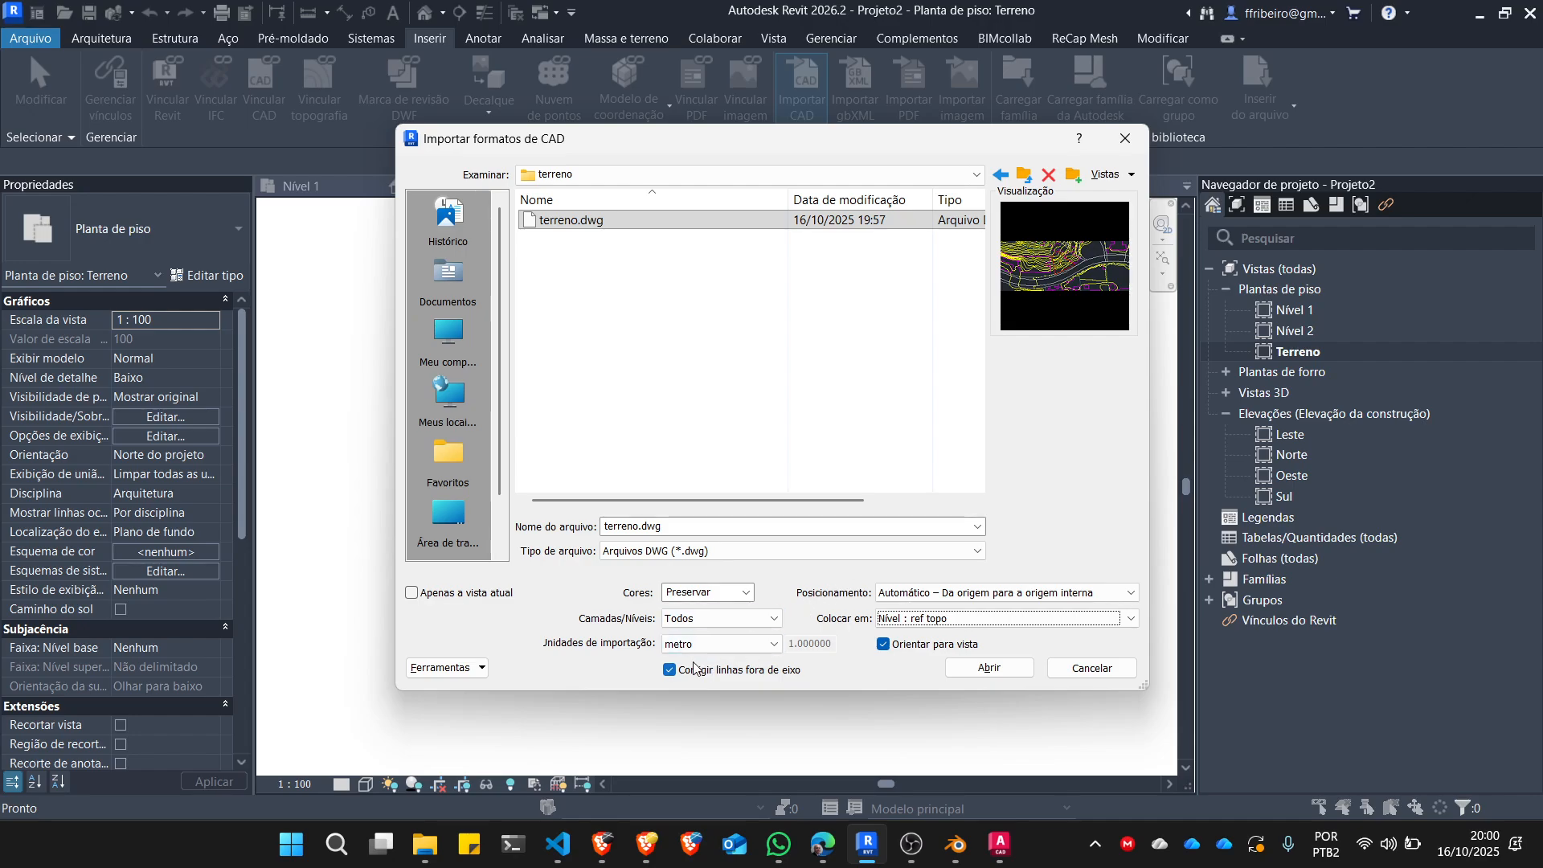
pyautogui.click(671, 671)
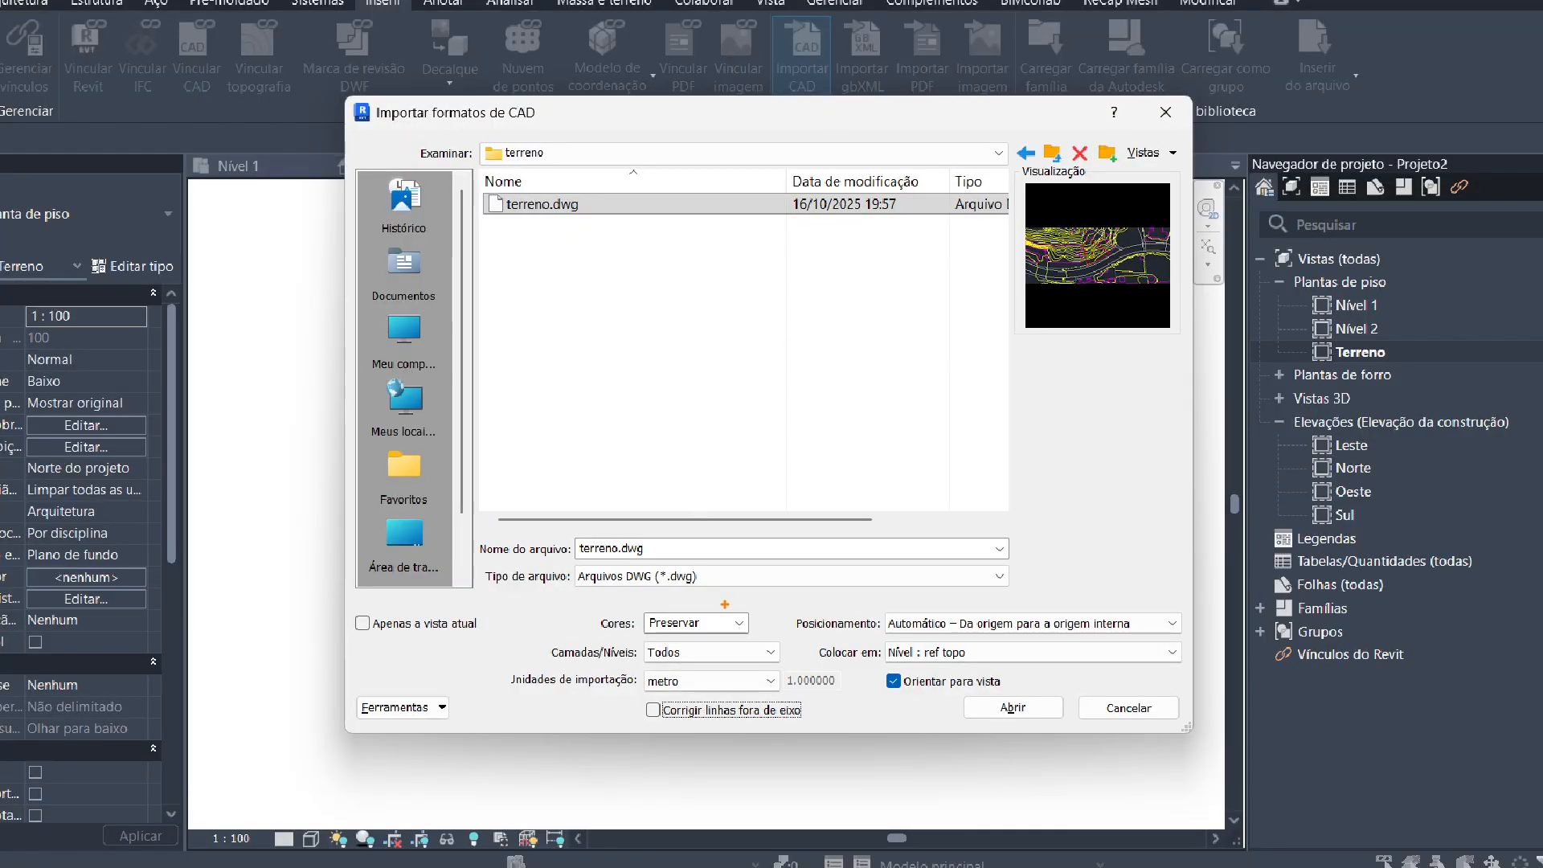
pyautogui.moveTo(719, 603)
pyautogui.mouseDown()
pyautogui.moveTo(610, 620)
pyautogui.moveTo(739, 632)
pyautogui.moveTo(683, 597)
pyautogui.moveTo(615, 641)
pyautogui.moveTo(653, 671)
pyautogui.moveTo(794, 664)
pyautogui.moveTo(643, 625)
pyautogui.mouseUp()
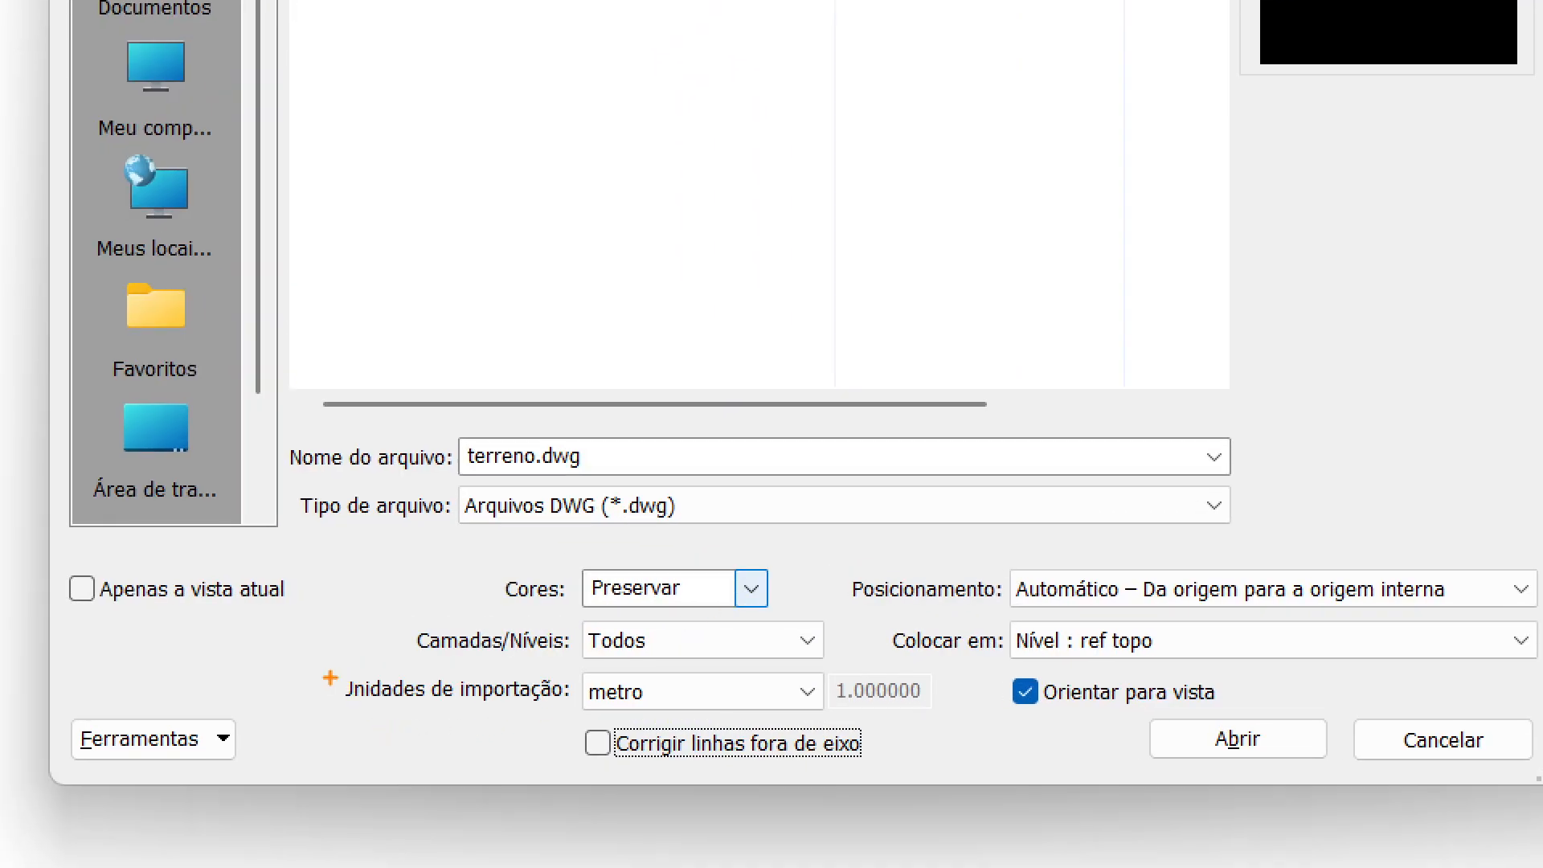
pyautogui.moveTo(530, 638); pyautogui.dragTo(641, 655)
pyautogui.moveTo(487, 673)
pyautogui.mouseDown()
pyautogui.moveTo(537, 707)
pyautogui.moveTo(526, 731)
pyautogui.mouseUp()
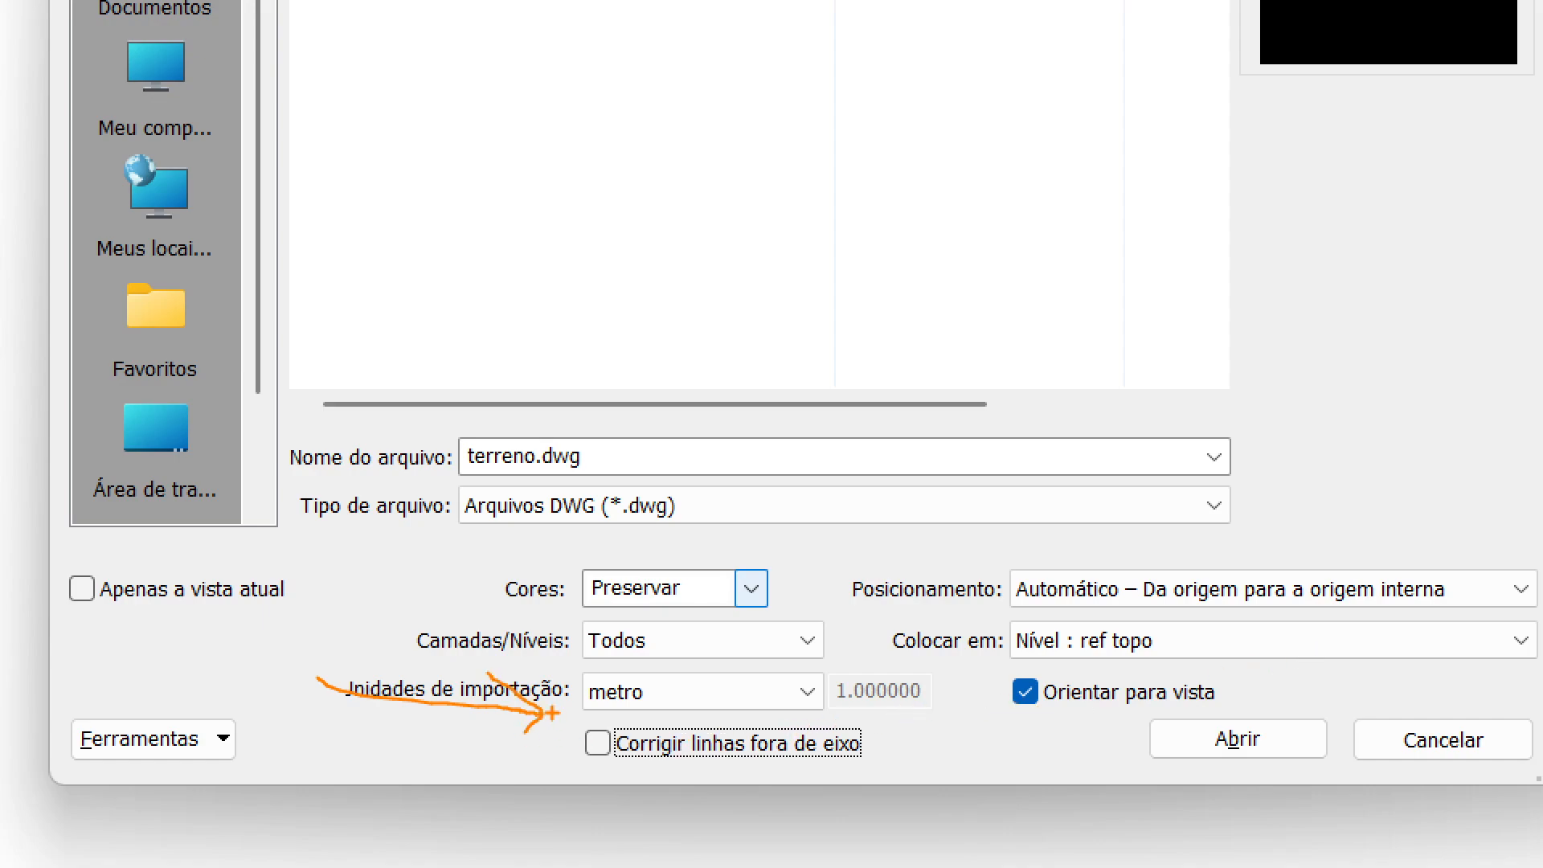
pyautogui.moveTo(566, 666)
pyautogui.mouseDown()
pyautogui.moveTo(577, 773)
pyautogui.moveTo(938, 769)
pyautogui.moveTo(863, 641)
pyautogui.moveTo(565, 671)
pyautogui.mouseUp()
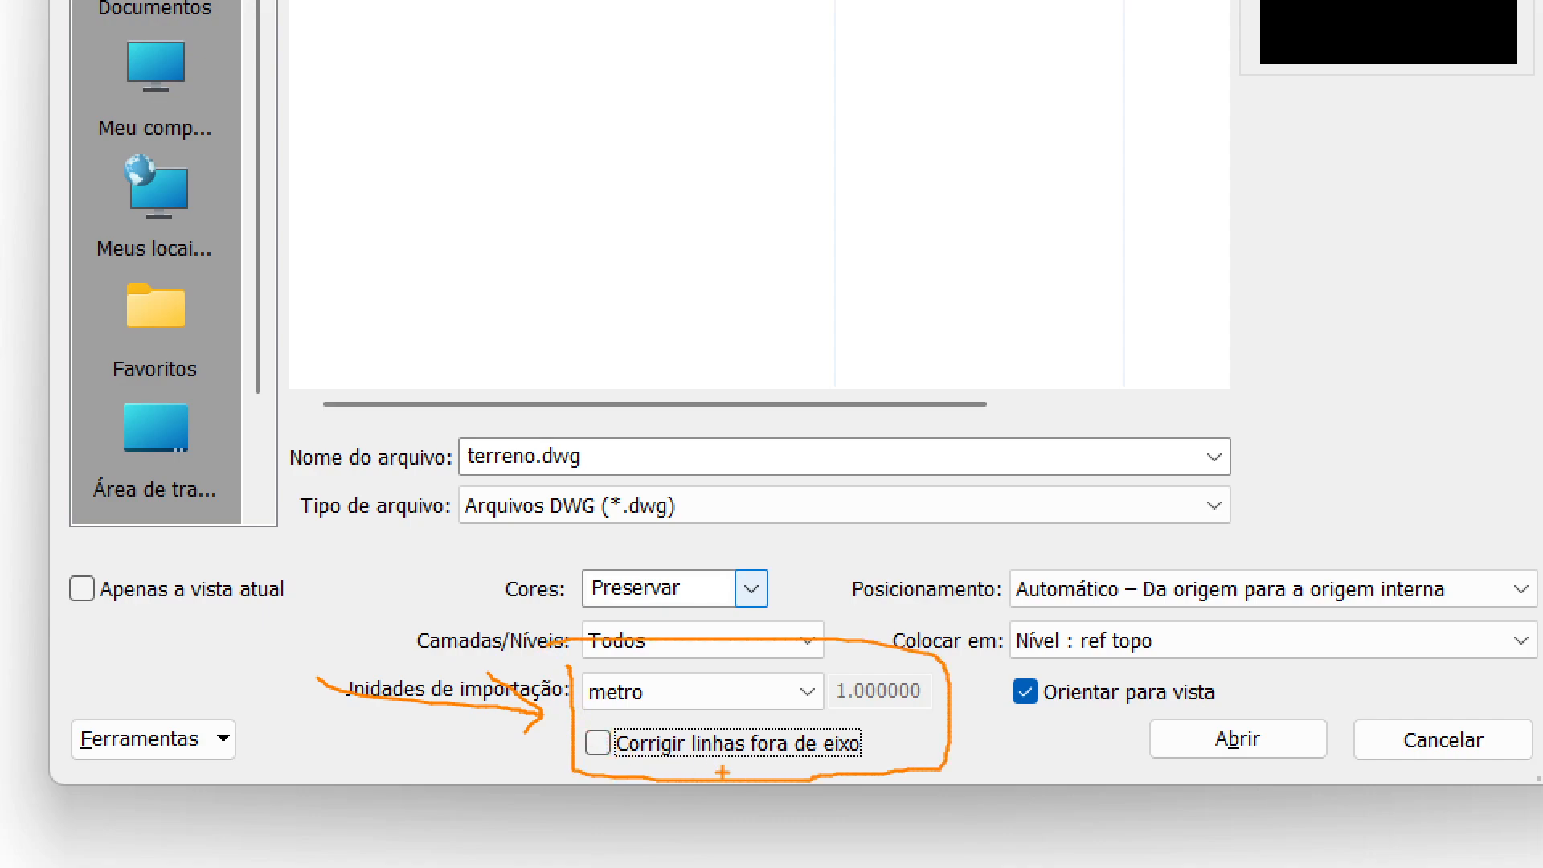
pyautogui.moveTo(1175, 660)
pyautogui.mouseDown()
pyautogui.moveTo(1144, 613)
pyautogui.moveTo(983, 641)
pyautogui.moveTo(1223, 690)
pyautogui.moveTo(1267, 666)
pyautogui.moveTo(1326, 725)
pyautogui.mouseUp()
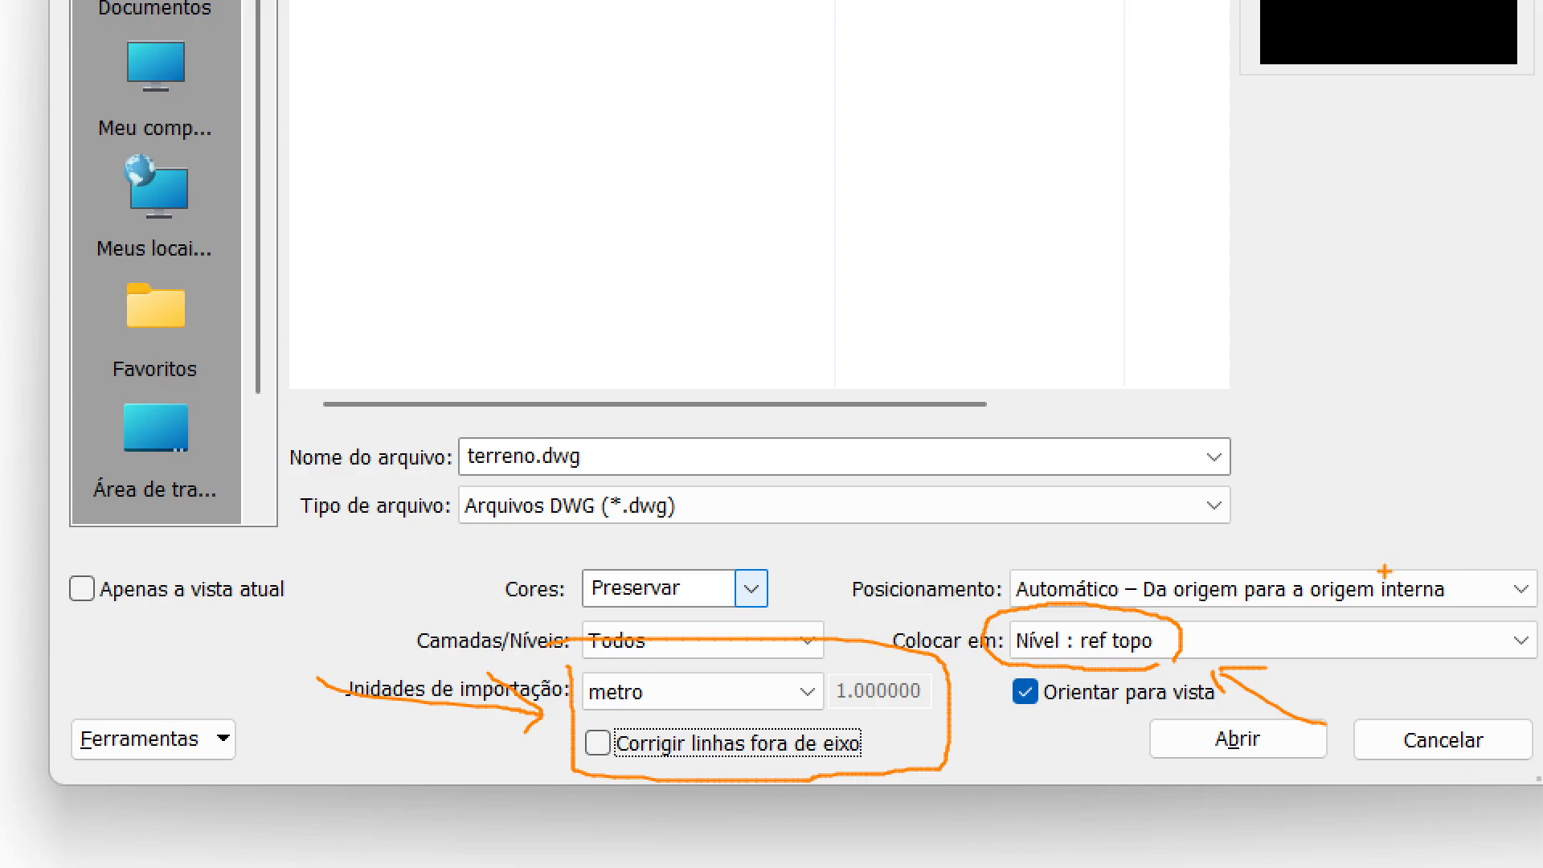
pyautogui.press('Escape')
# Review the import's positioning choices, examining the Automático – Da origem para a origem interna option.
pyautogui.click(1108, 593)
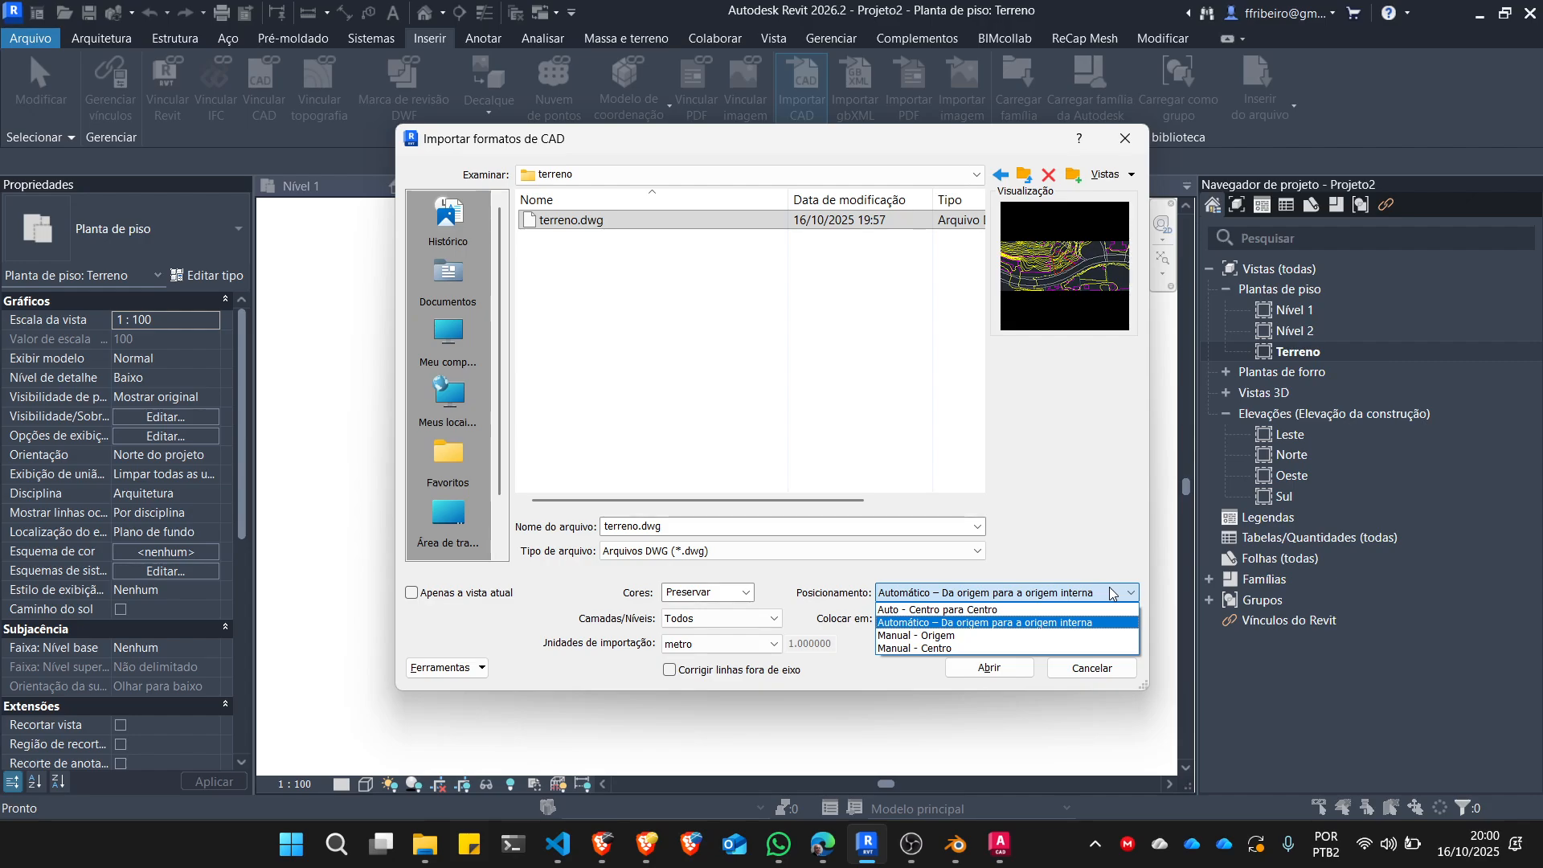
pyautogui.hotkey('ctrl', '1')
pyautogui.click(1090, 634)
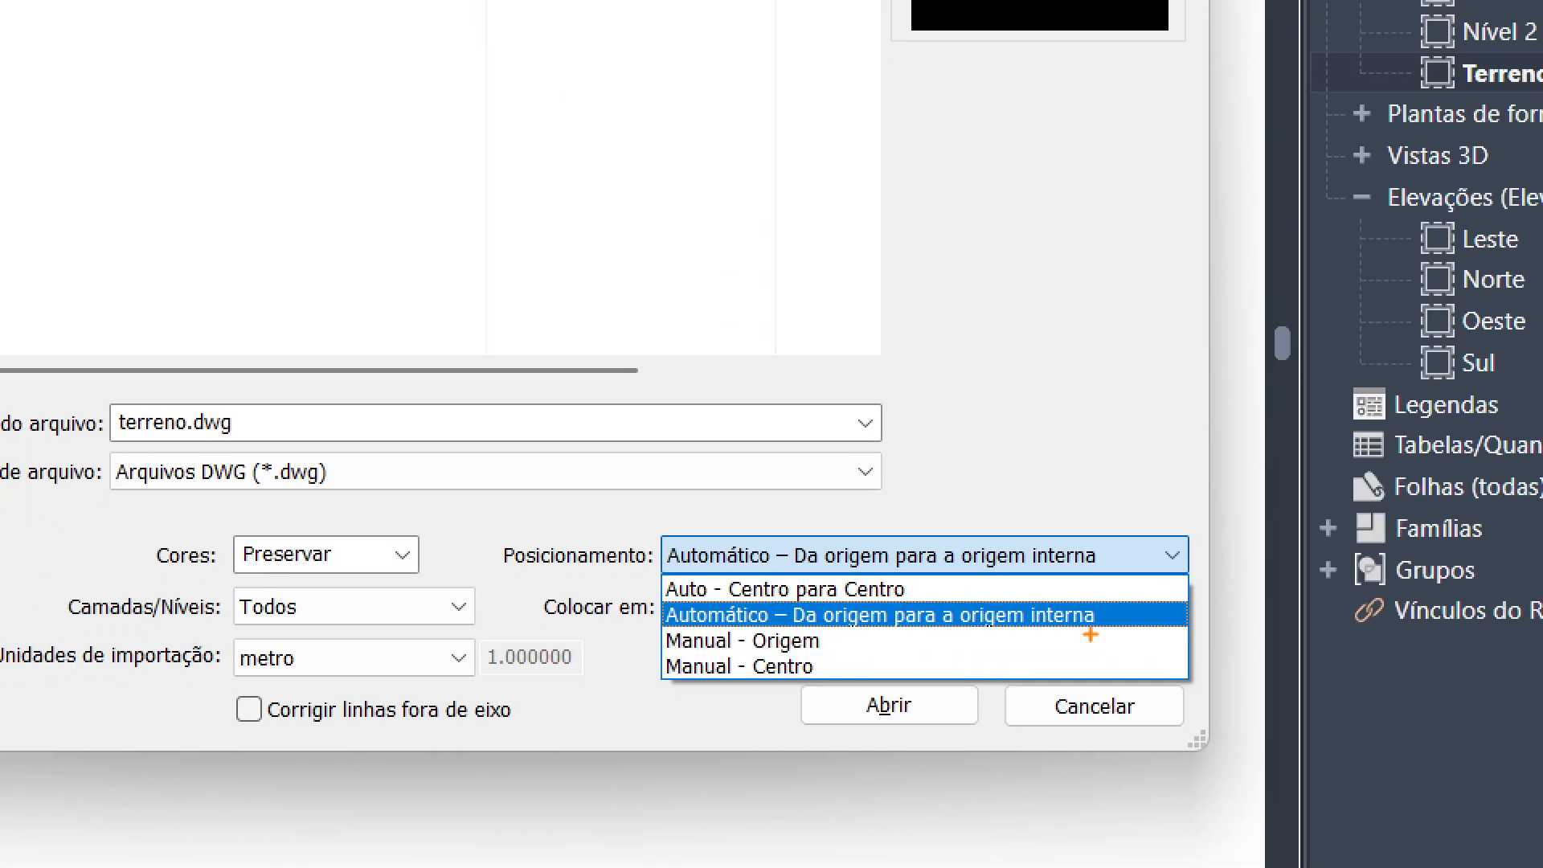
pyautogui.moveTo(801, 631); pyautogui.dragTo(1108, 636)
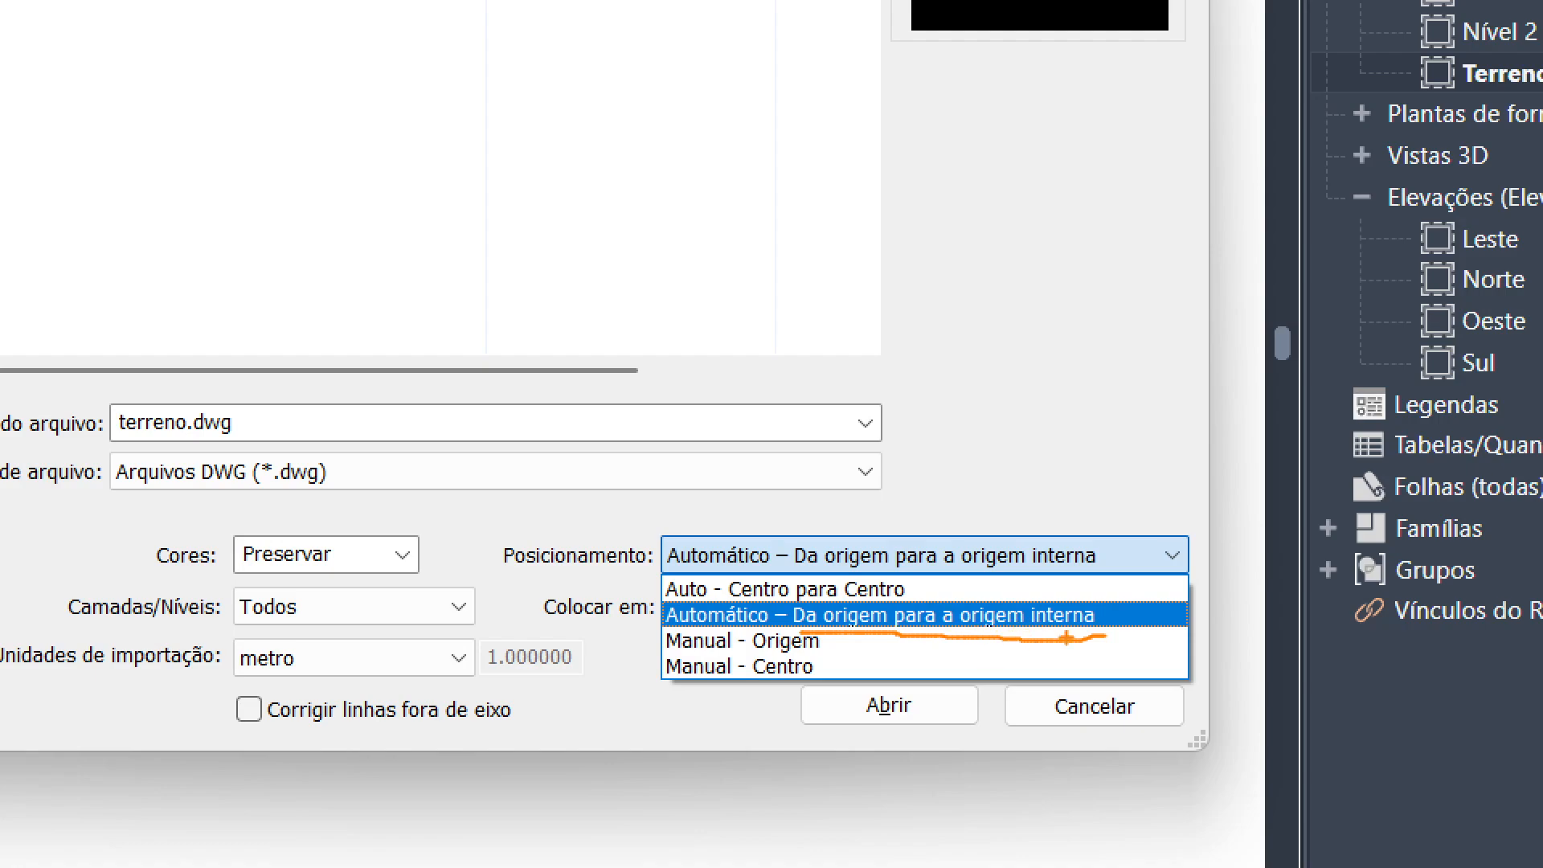
# Keep the Automático – Da origem para a origem interna positioning and bring terreno.dwg into the Terreno plan.
pyautogui.press('Escape')
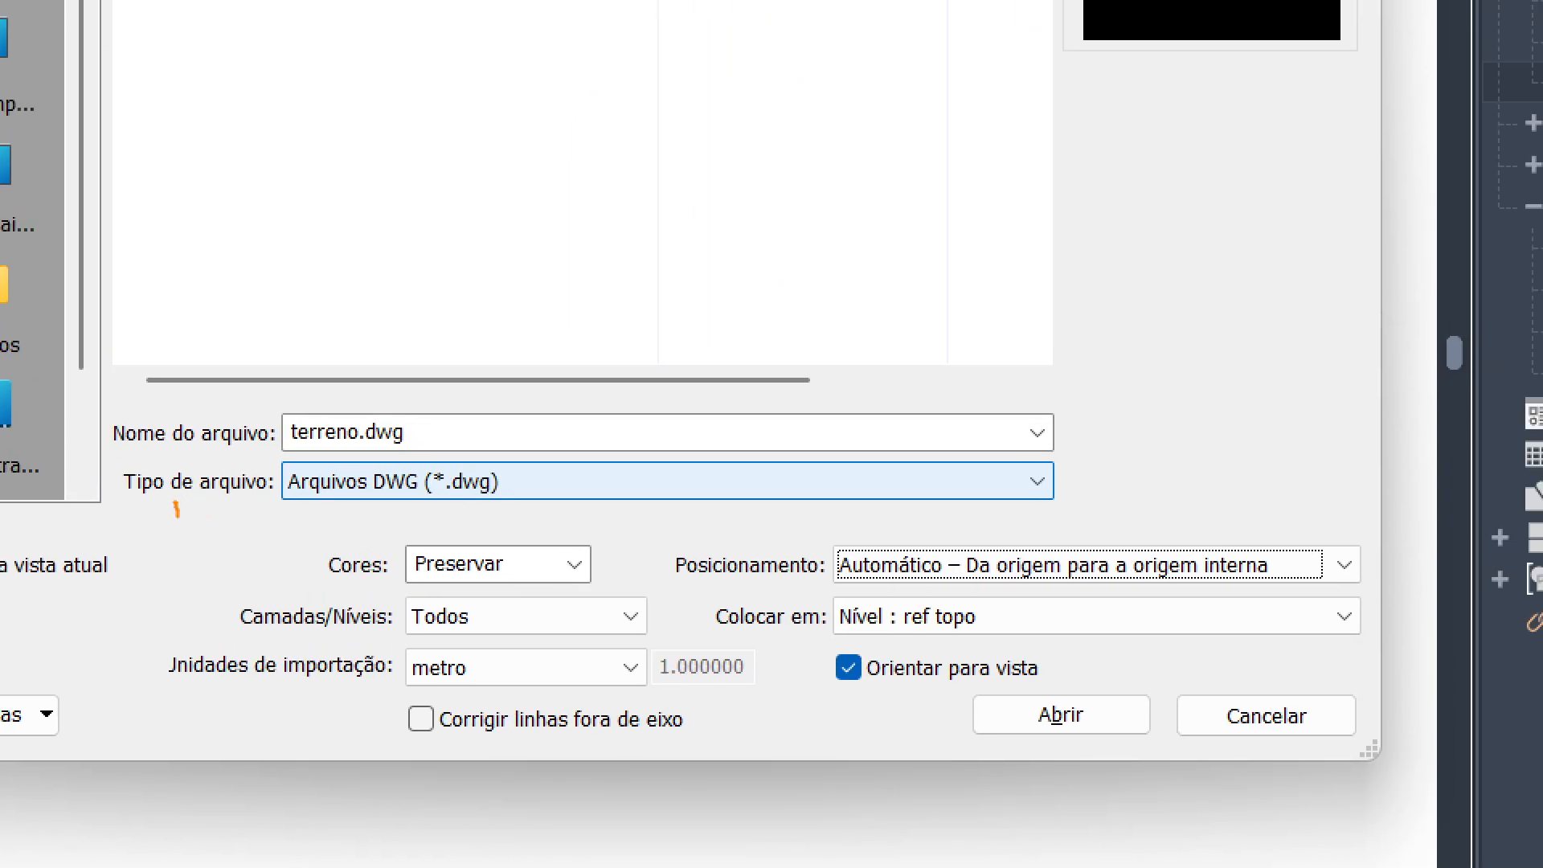
pyautogui.moveTo(476, 547); pyautogui.dragTo(495, 734)
pyautogui.moveTo(200, 758)
pyautogui.mouseDown()
pyautogui.moveTo(1396, 760)
pyautogui.moveTo(1379, 527)
pyautogui.moveTo(75, 518)
pyautogui.mouseUp()
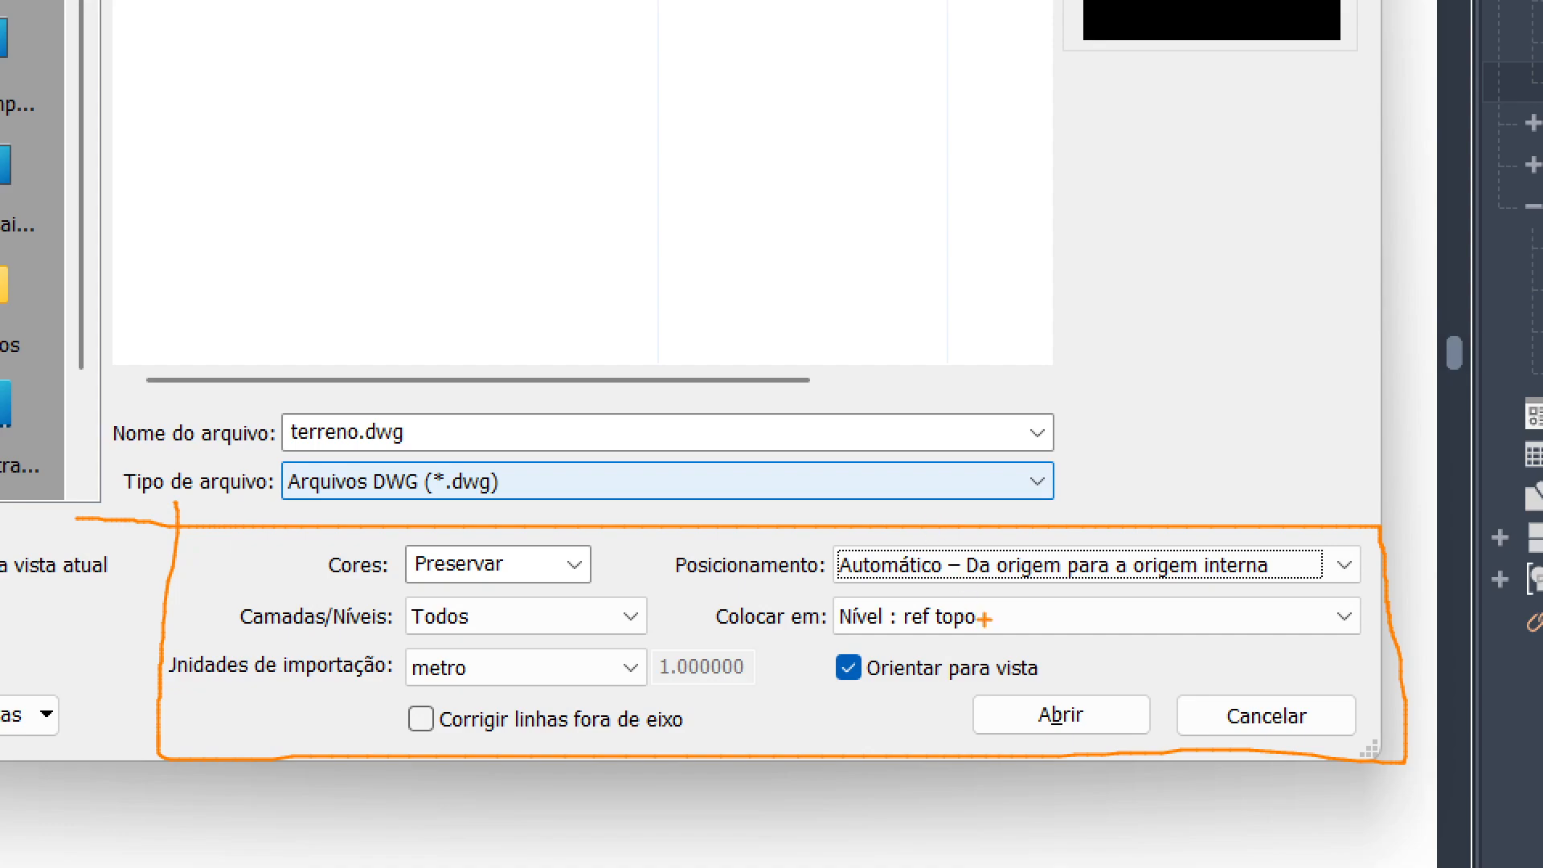
pyautogui.moveTo(1015, 617); pyautogui.dragTo(1093, 615)
pyautogui.moveTo(705, 555); pyautogui.dragTo(793, 557)
pyautogui.moveTo(396, 567); pyautogui.dragTo(617, 567)
pyautogui.moveTo(380, 615); pyautogui.dragTo(664, 624)
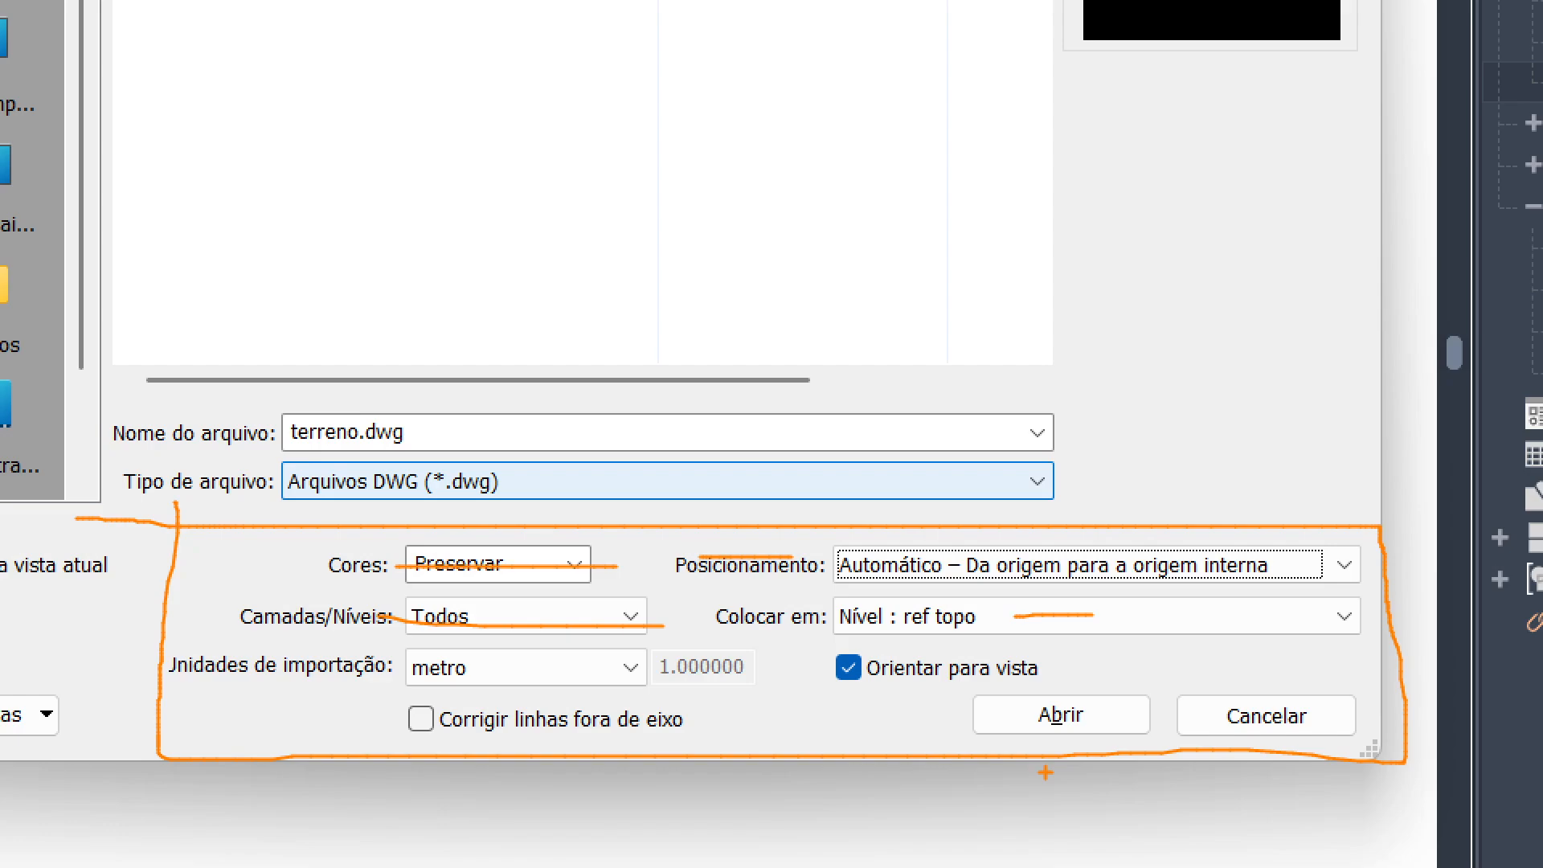
pyautogui.press('Escape')
pyautogui.click(994, 670)
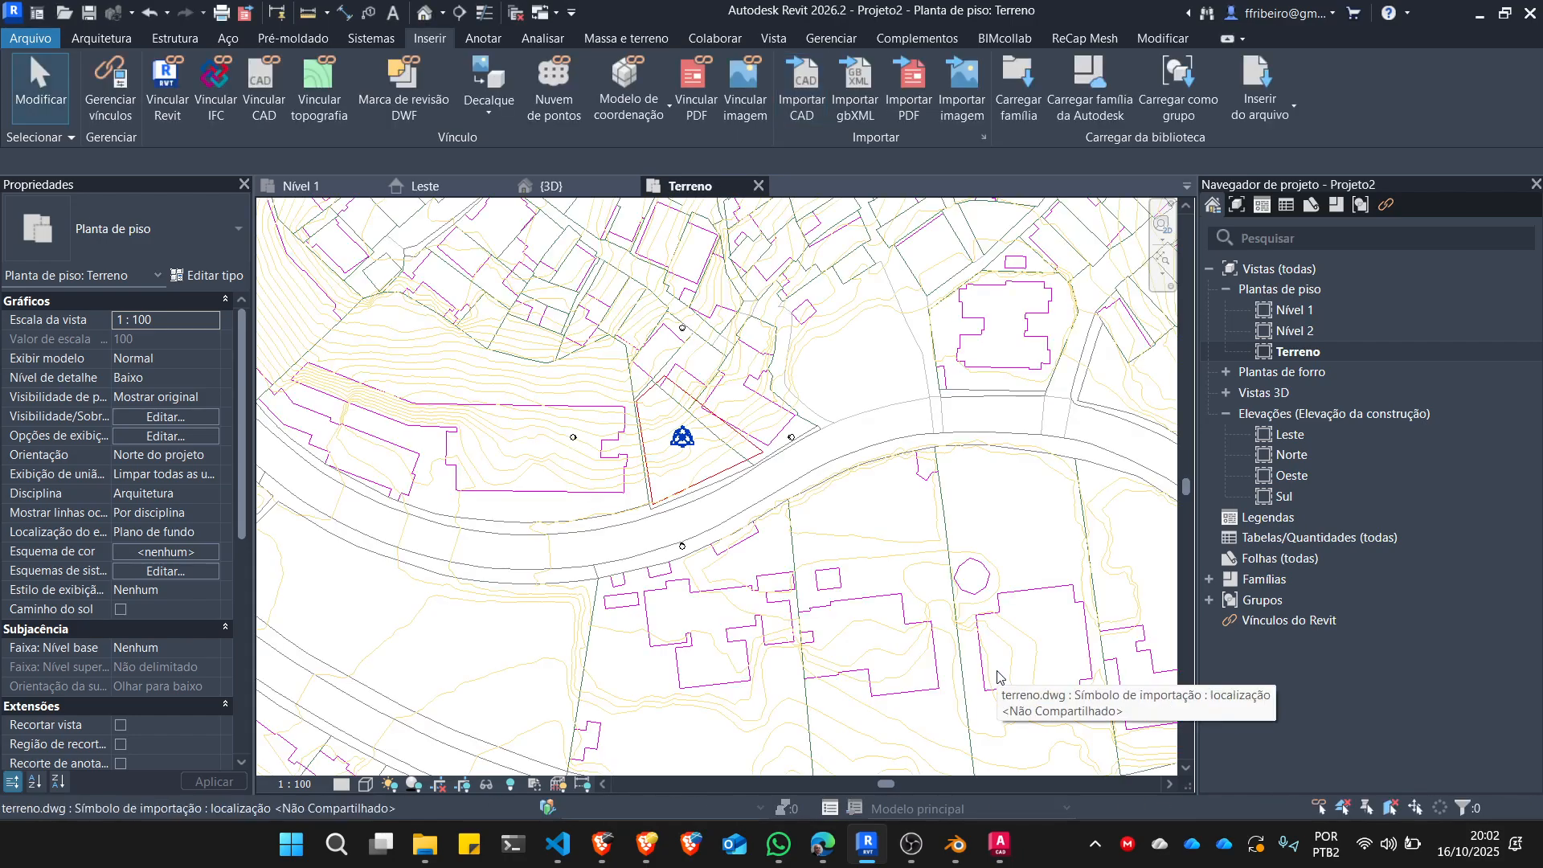
pyautogui.scroll(-5, 748, 474)
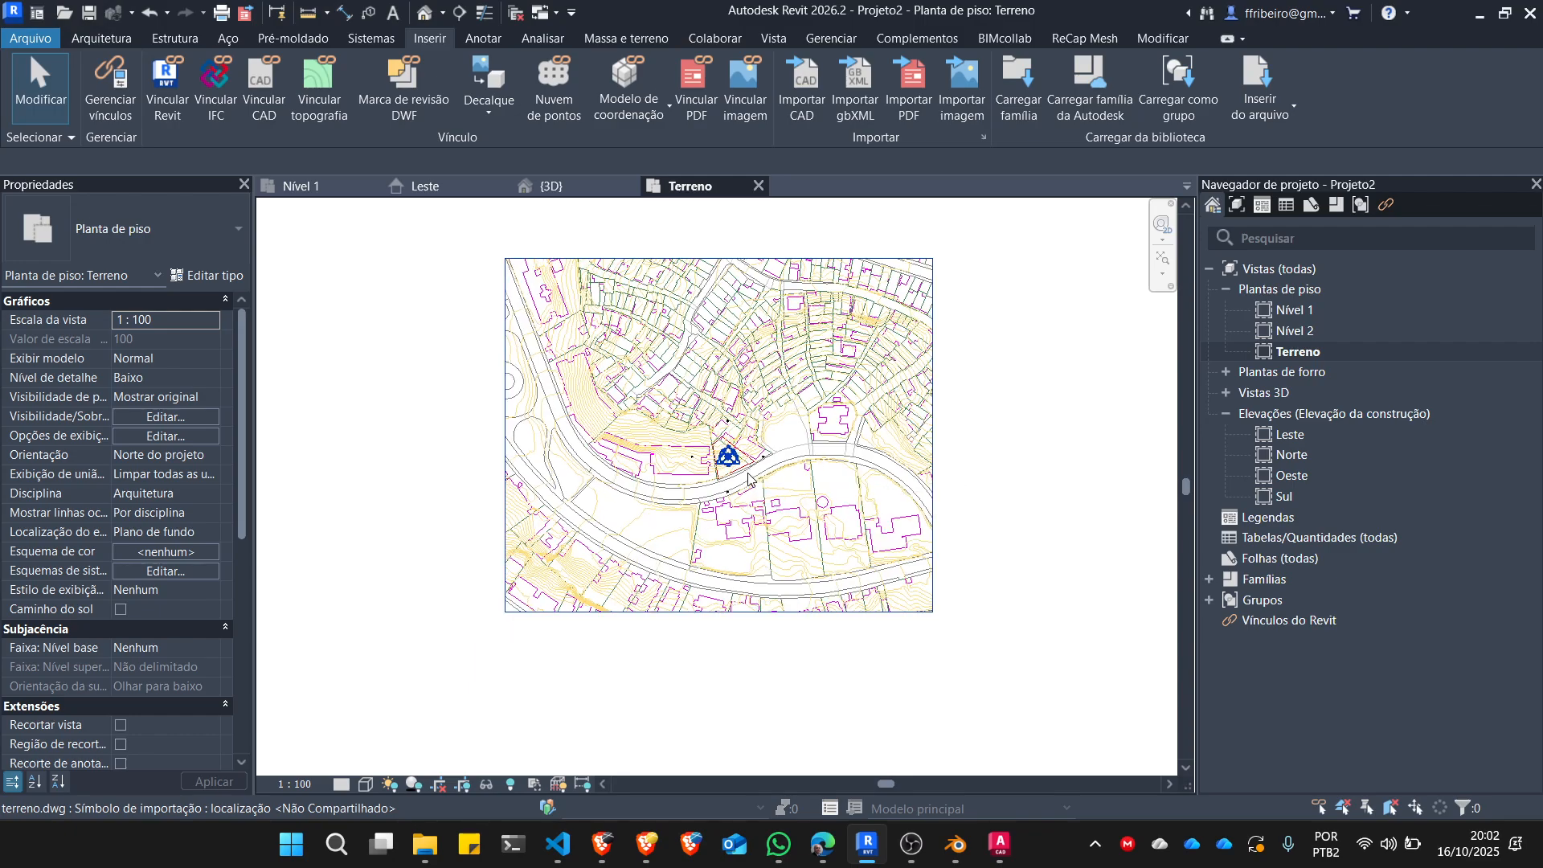
pyautogui.scroll(1, 669, 331)
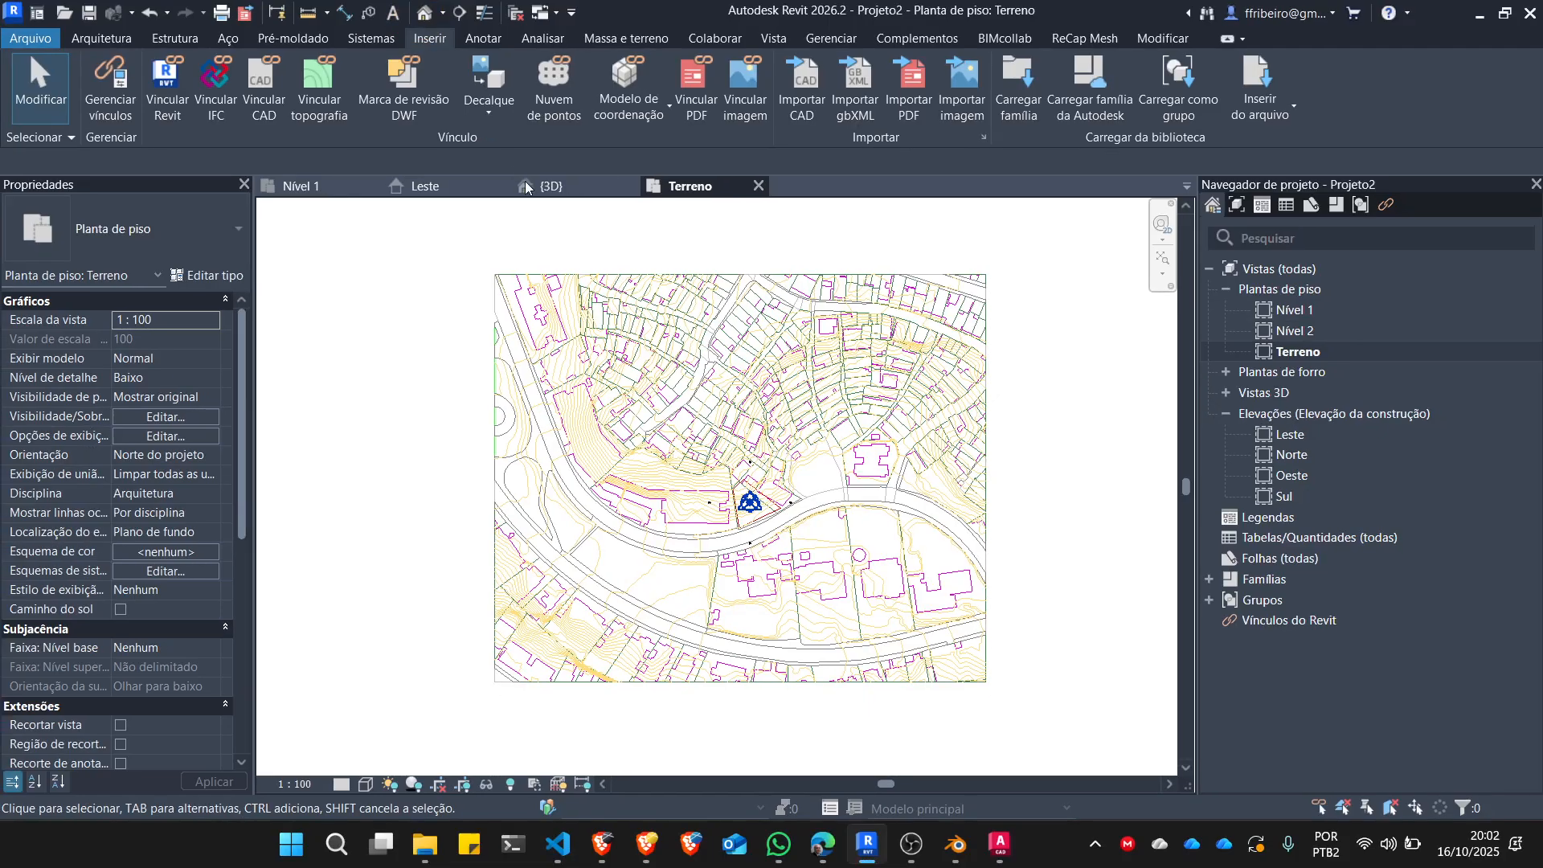
# Expand the Vistas 3D group in the project and open the {3D} view.
pyautogui.click(1226, 390)
pyautogui.click(1227, 393)
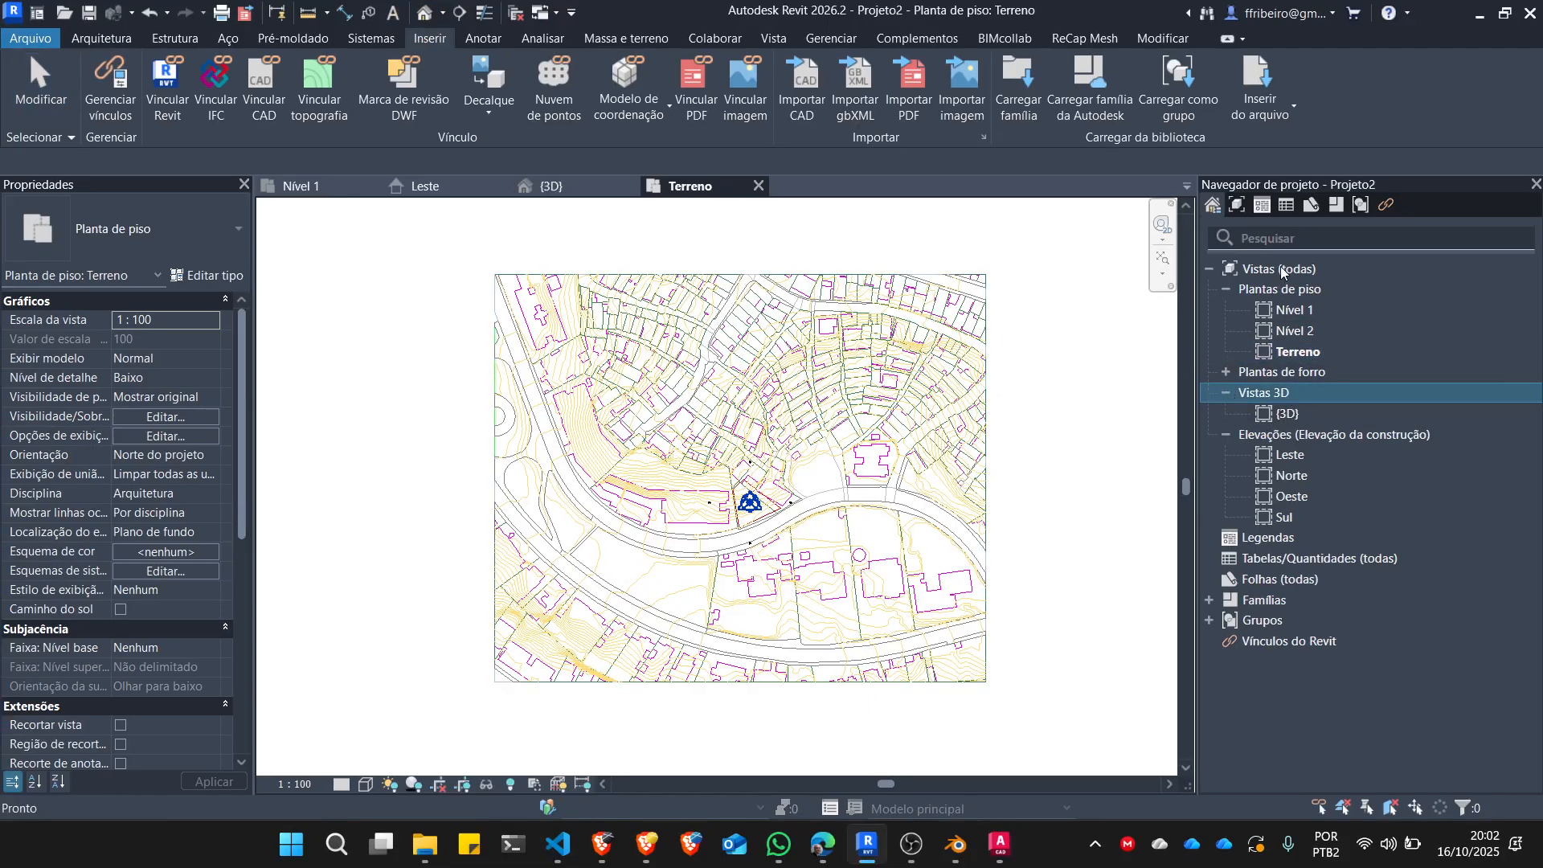
pyautogui.click(1289, 415)
pyautogui.doubleClick(1289, 415)
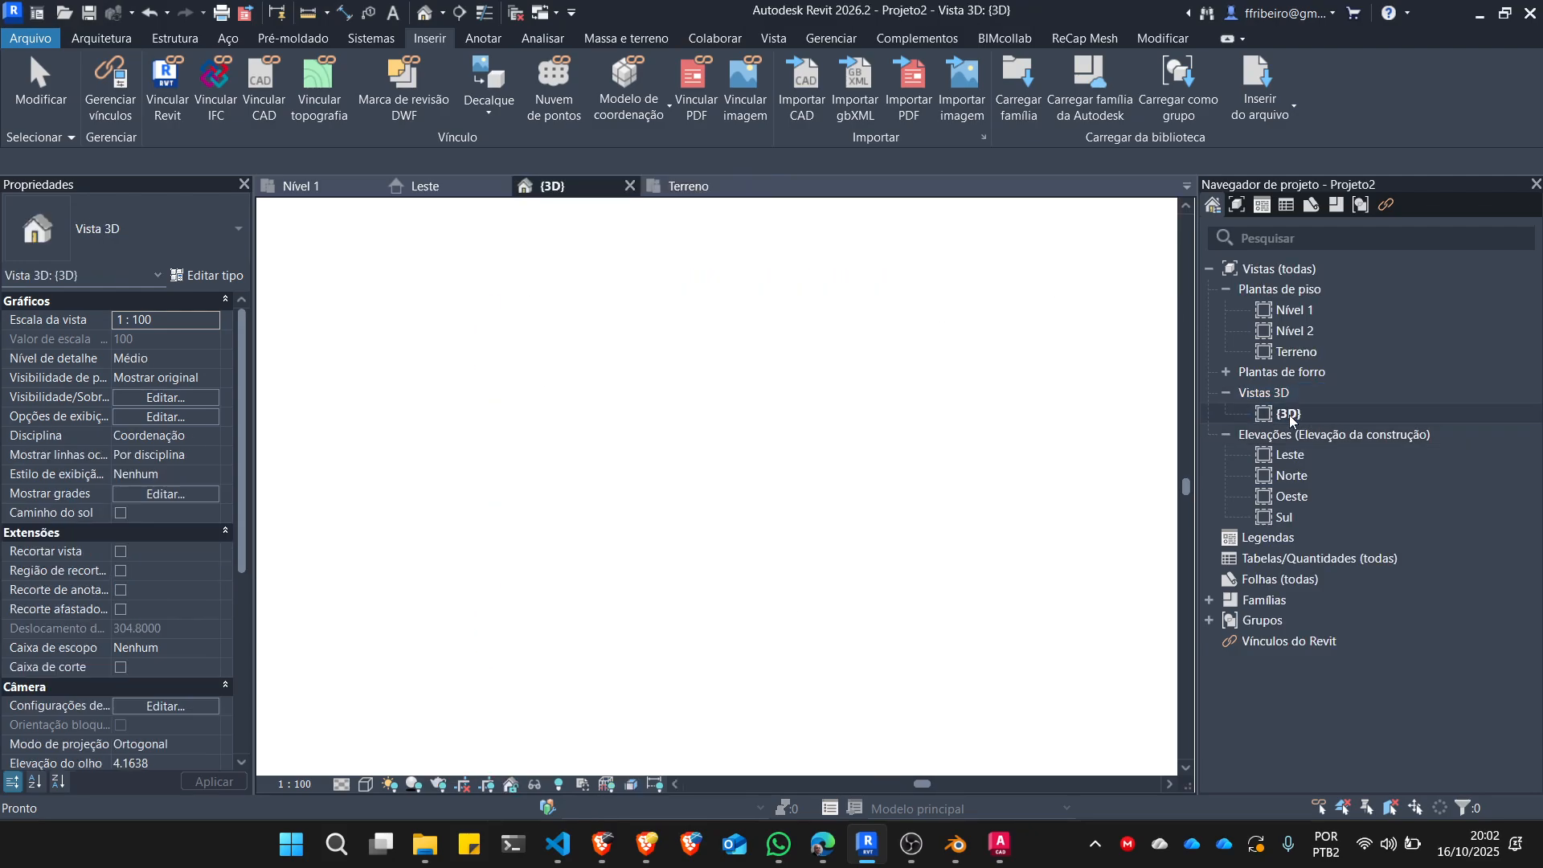
# Examine the imported terreno.dwg in 3D, comparing its raised contour lines with the flat drawing and the level lines.
pyautogui.scroll(-5, 527, 486)
pyautogui.keyDown('shift'); pyautogui.moveTo(527, 485); pyautogui.dragTo(835, 502, button='middle'); pyautogui.keyUp('shift')
pyautogui.scroll(3, 794, 602)
pyautogui.scroll(-4, 794, 602)
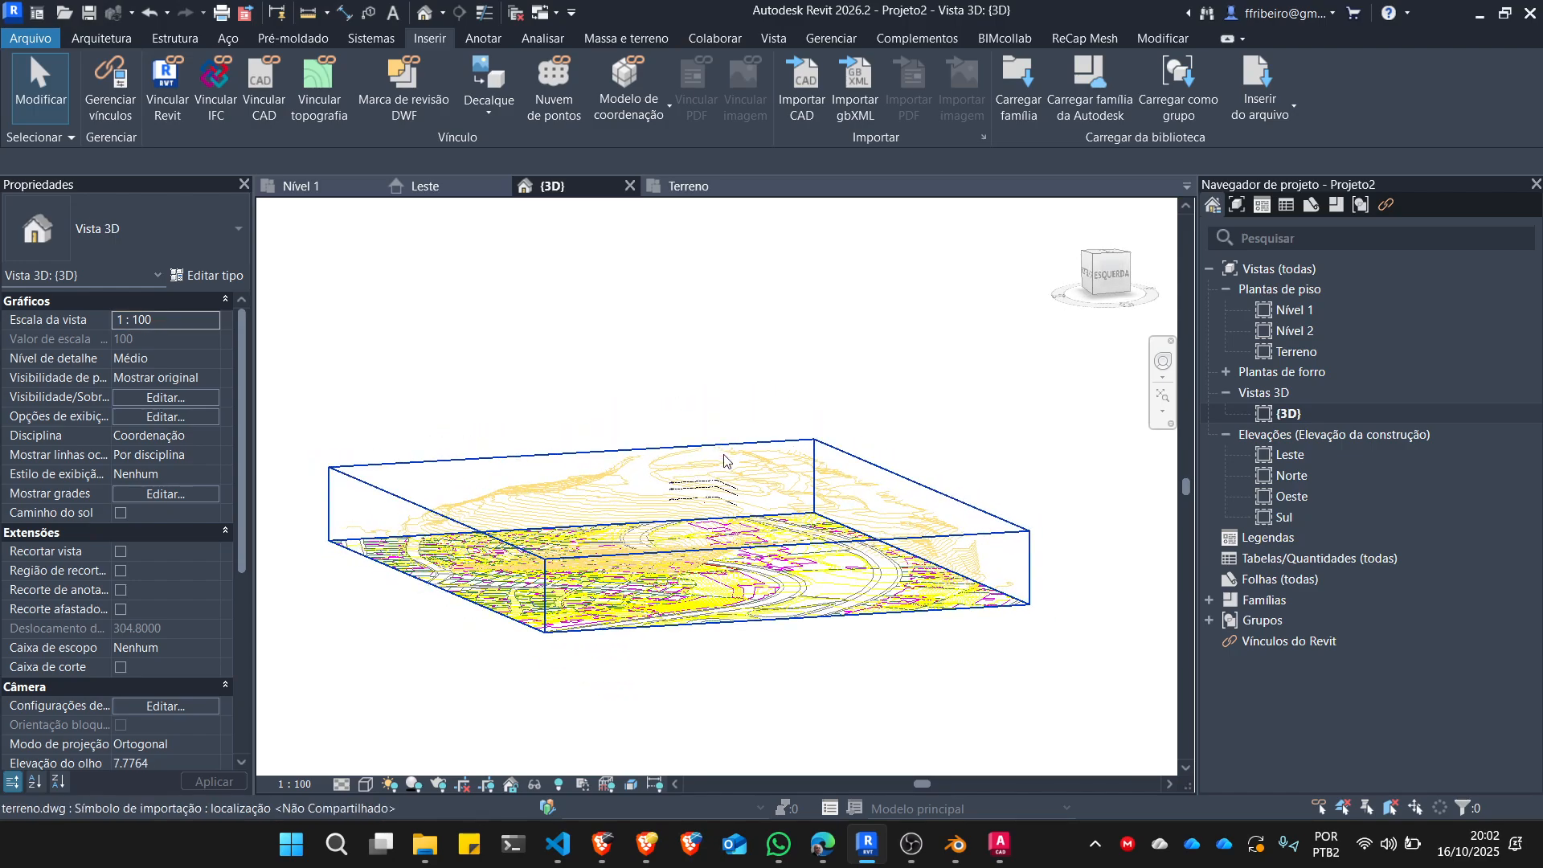
pyautogui.scroll(5, 716, 424)
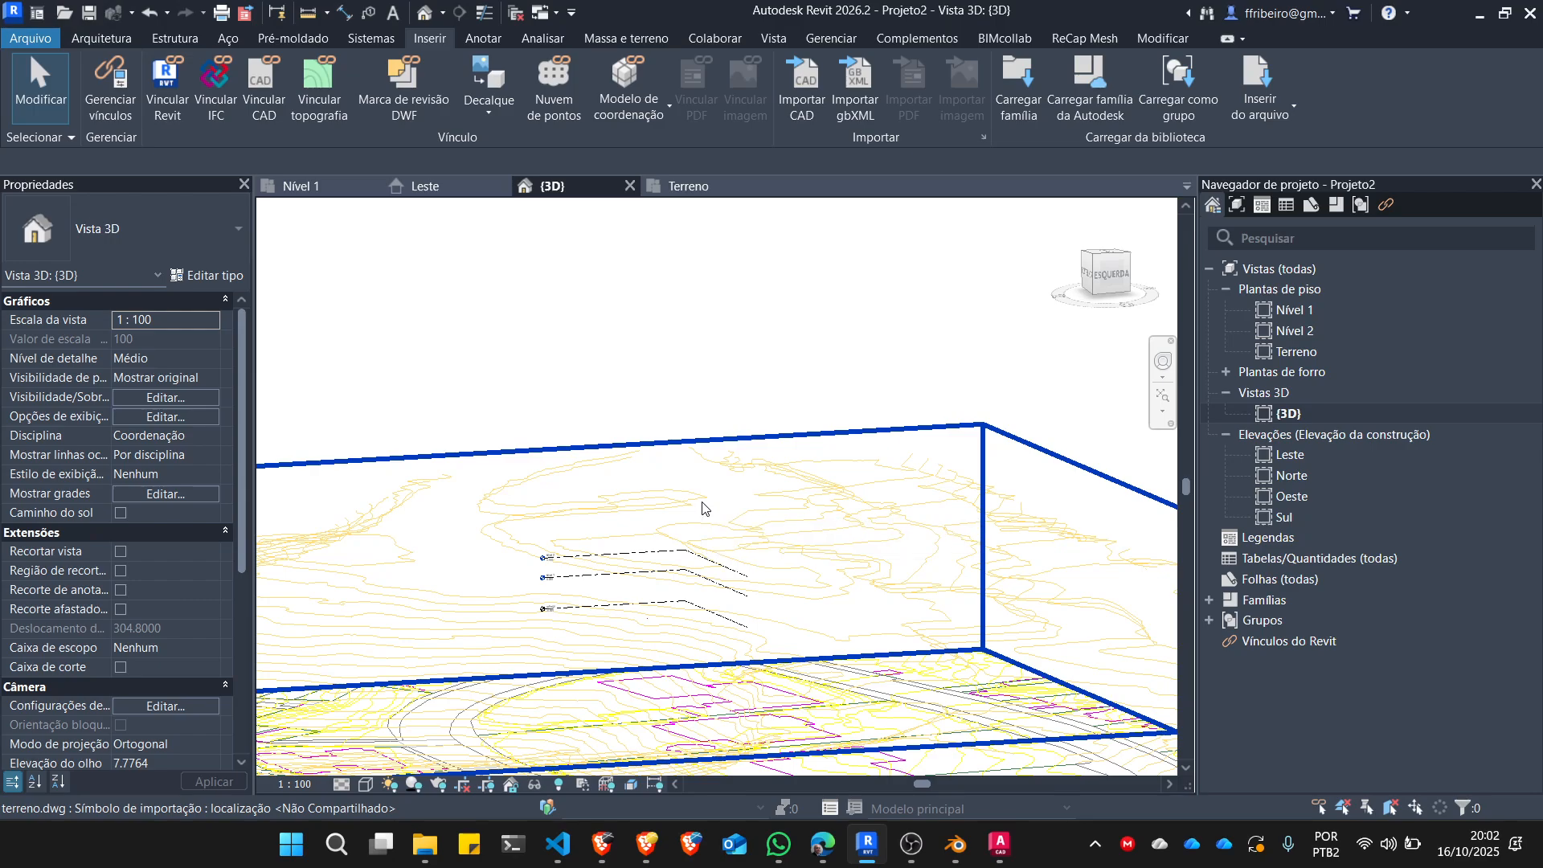
pyautogui.scroll(-5, 778, 341)
pyautogui.scroll(4, 730, 525)
pyautogui.scroll(2, 796, 444)
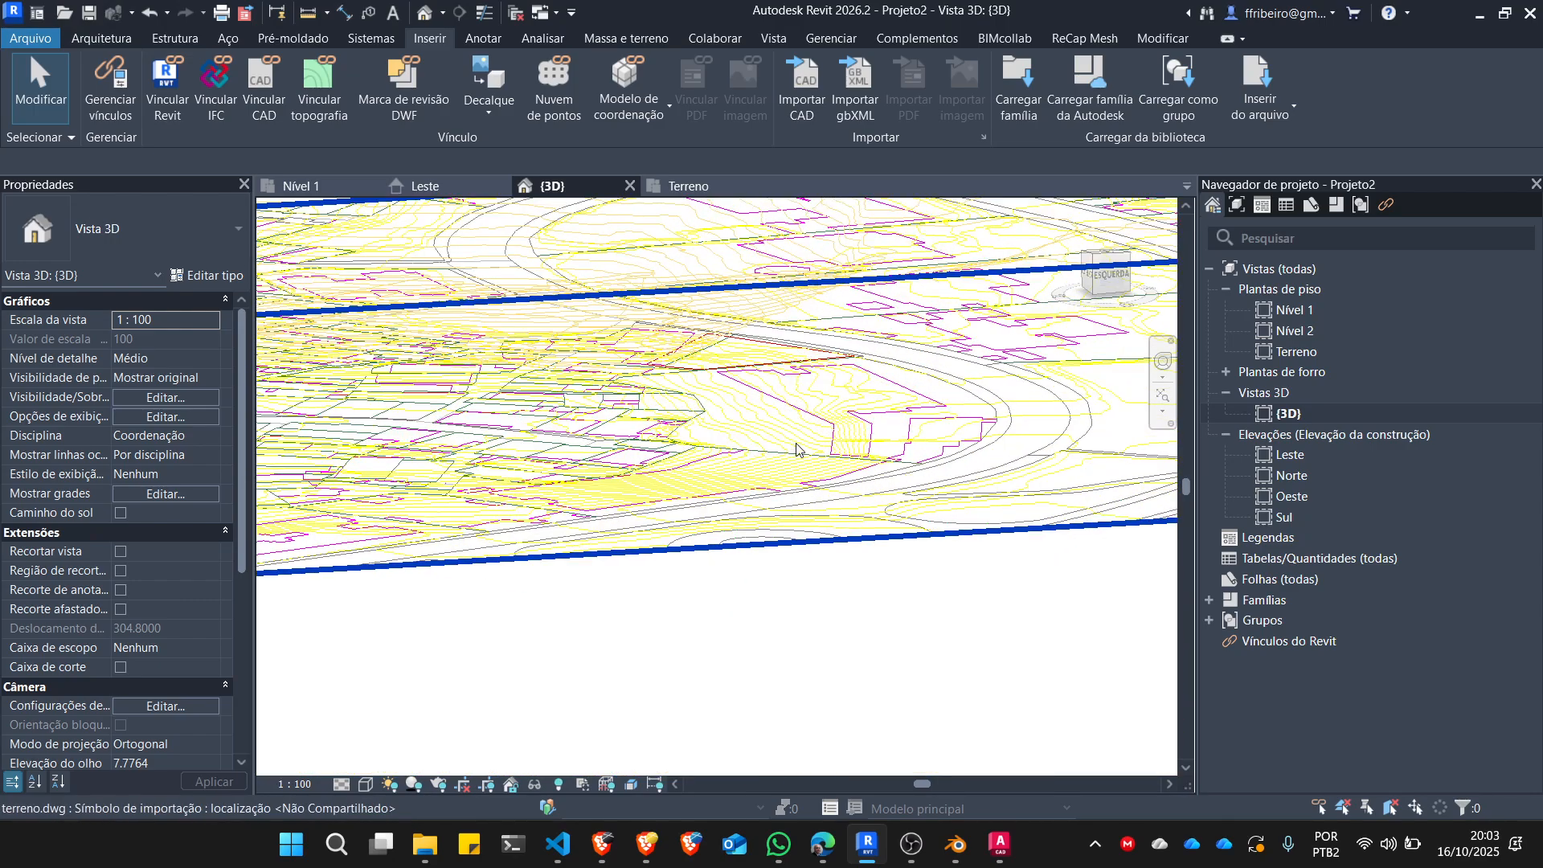
pyautogui.scroll(-5, 753, 562)
pyautogui.keyDown('shift'); pyautogui.moveTo(753, 562); pyautogui.dragTo(744, 310, button='middle'); pyautogui.keyUp('shift')
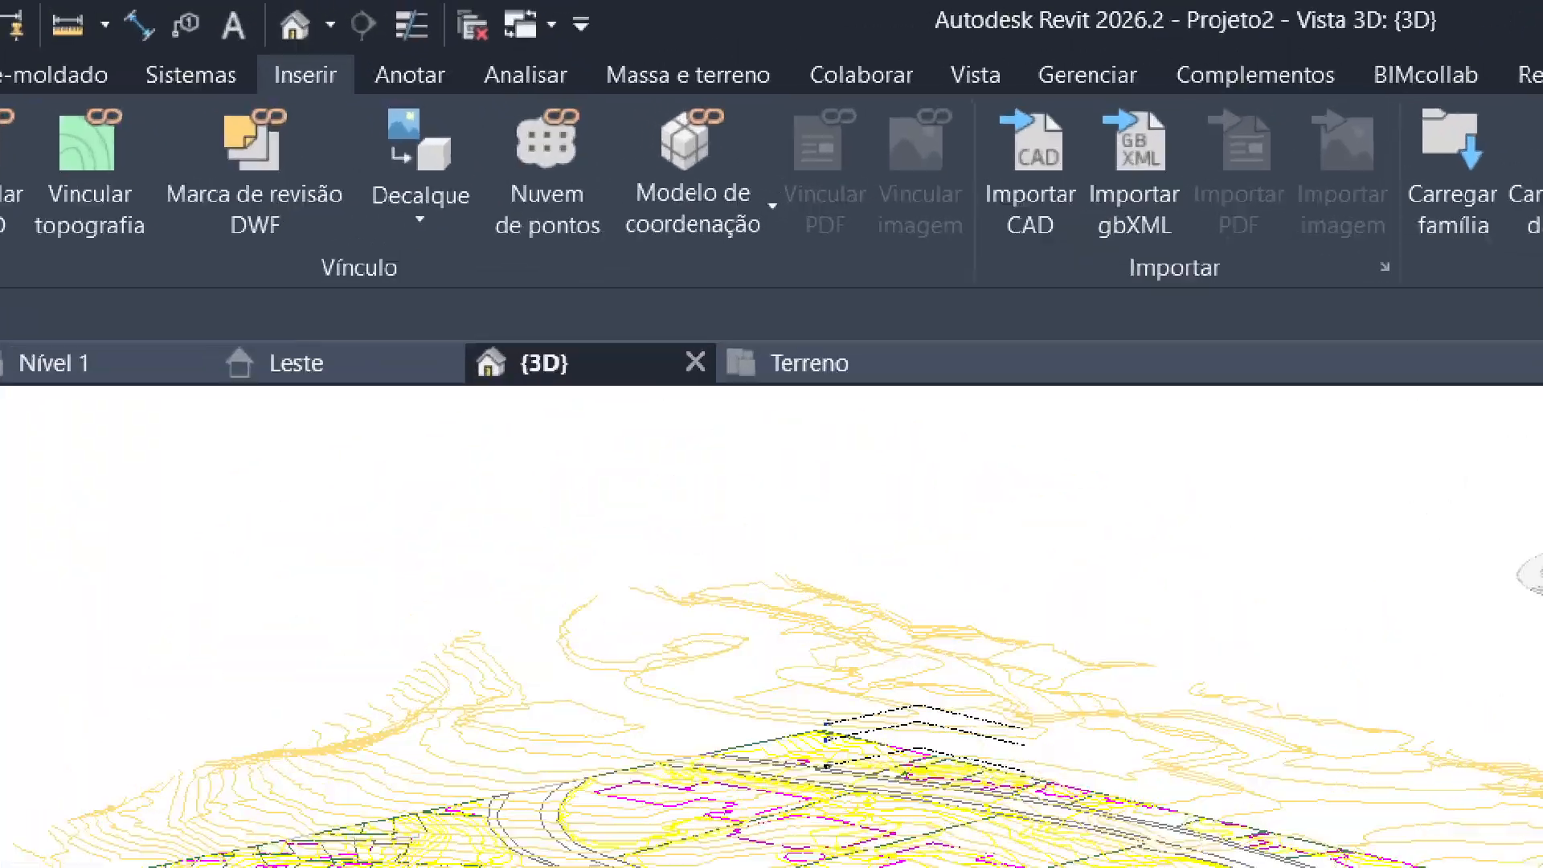
# Start a Sólido topográfico with Criar da importação and pick the terreno.dwg import as its source.
pyautogui.click(853, 27)
pyautogui.moveTo(791, 66)
pyautogui.mouseDown()
pyautogui.moveTo(791, 92)
pyautogui.moveTo(934, 115)
pyautogui.moveTo(1000, 56)
pyautogui.moveTo(788, 55)
pyautogui.mouseUp()
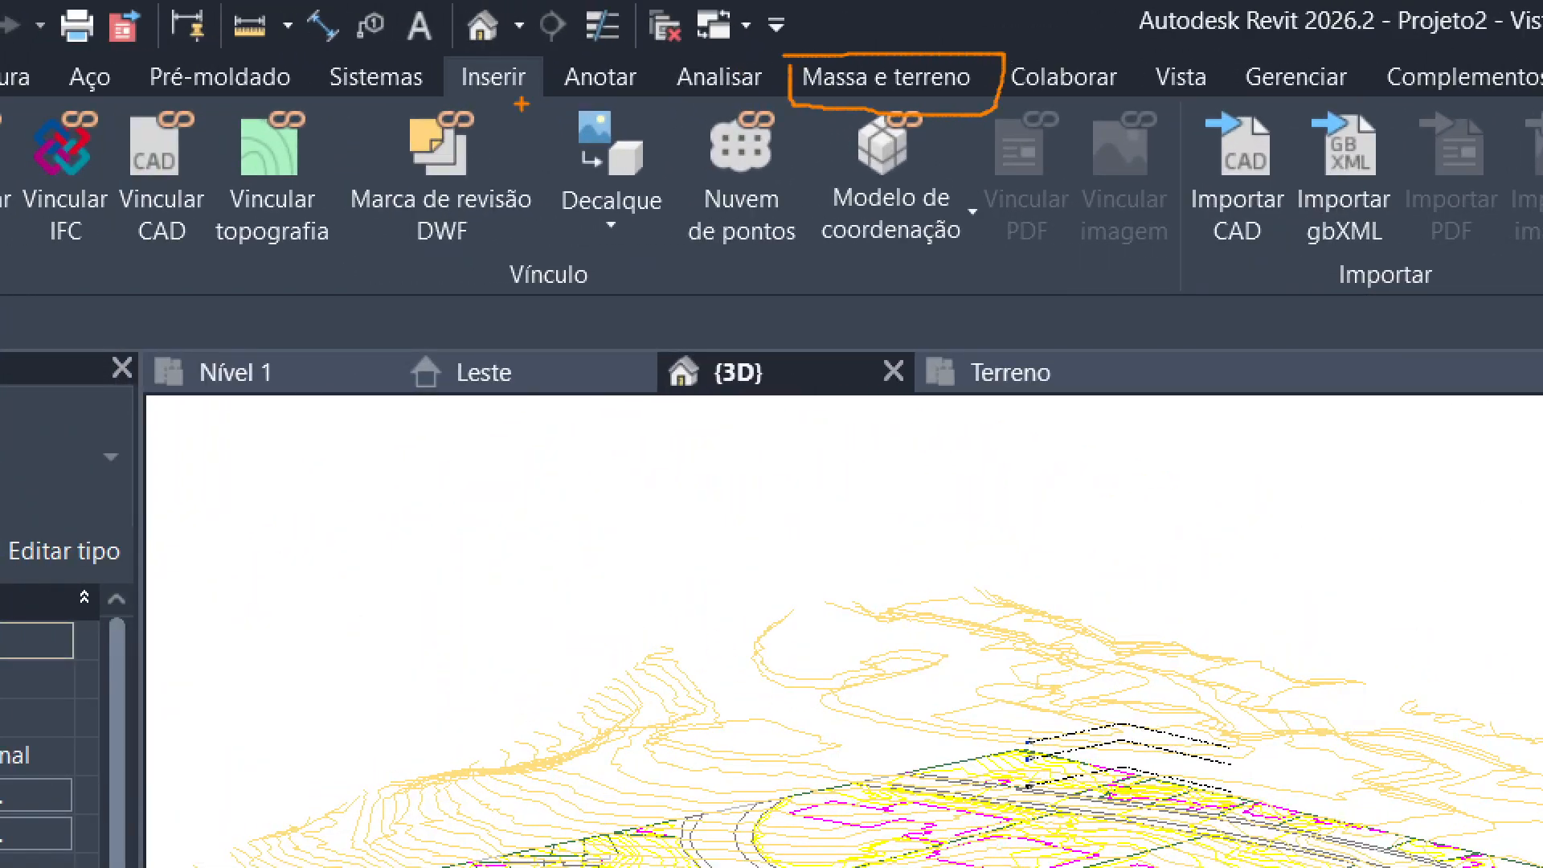
pyautogui.moveTo(447, 66)
pyautogui.mouseDown()
pyautogui.moveTo(557, 111)
pyautogui.moveTo(470, 66)
pyautogui.mouseUp()
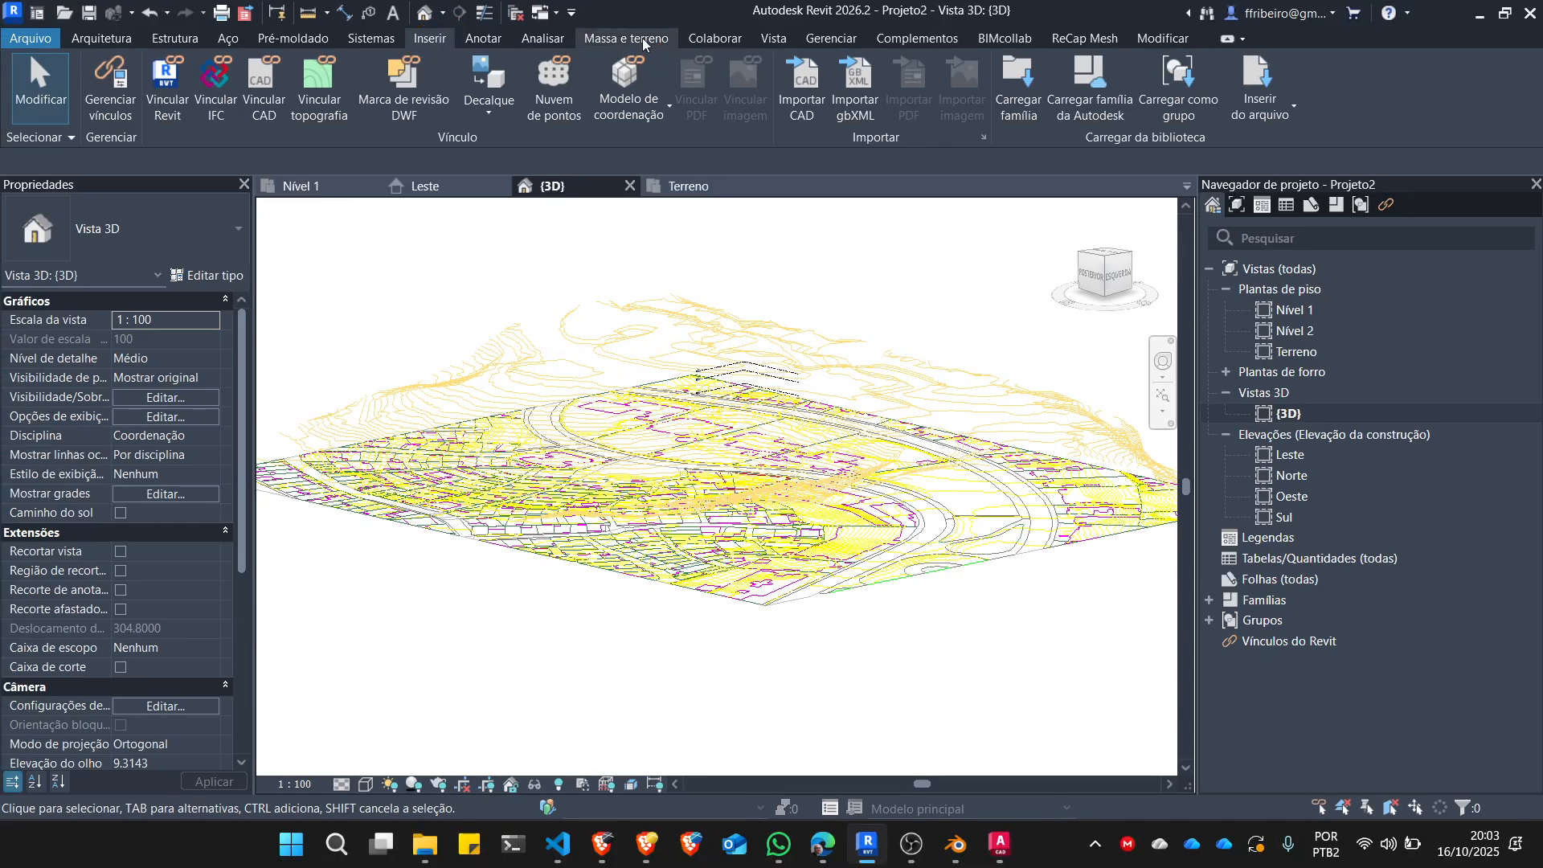
pyautogui.click(919, 75)
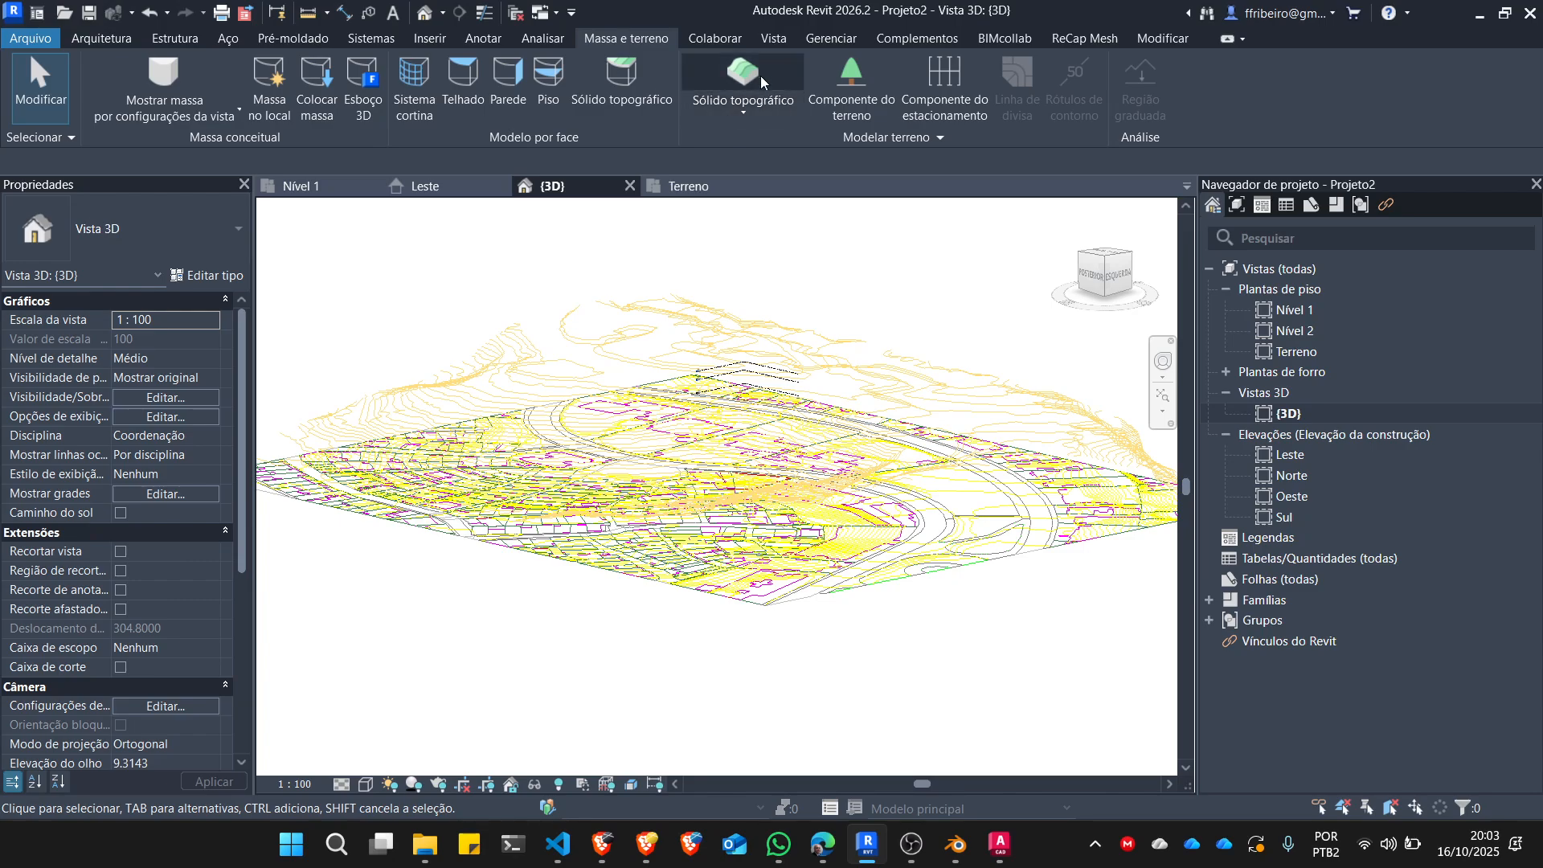
pyautogui.click(737, 113)
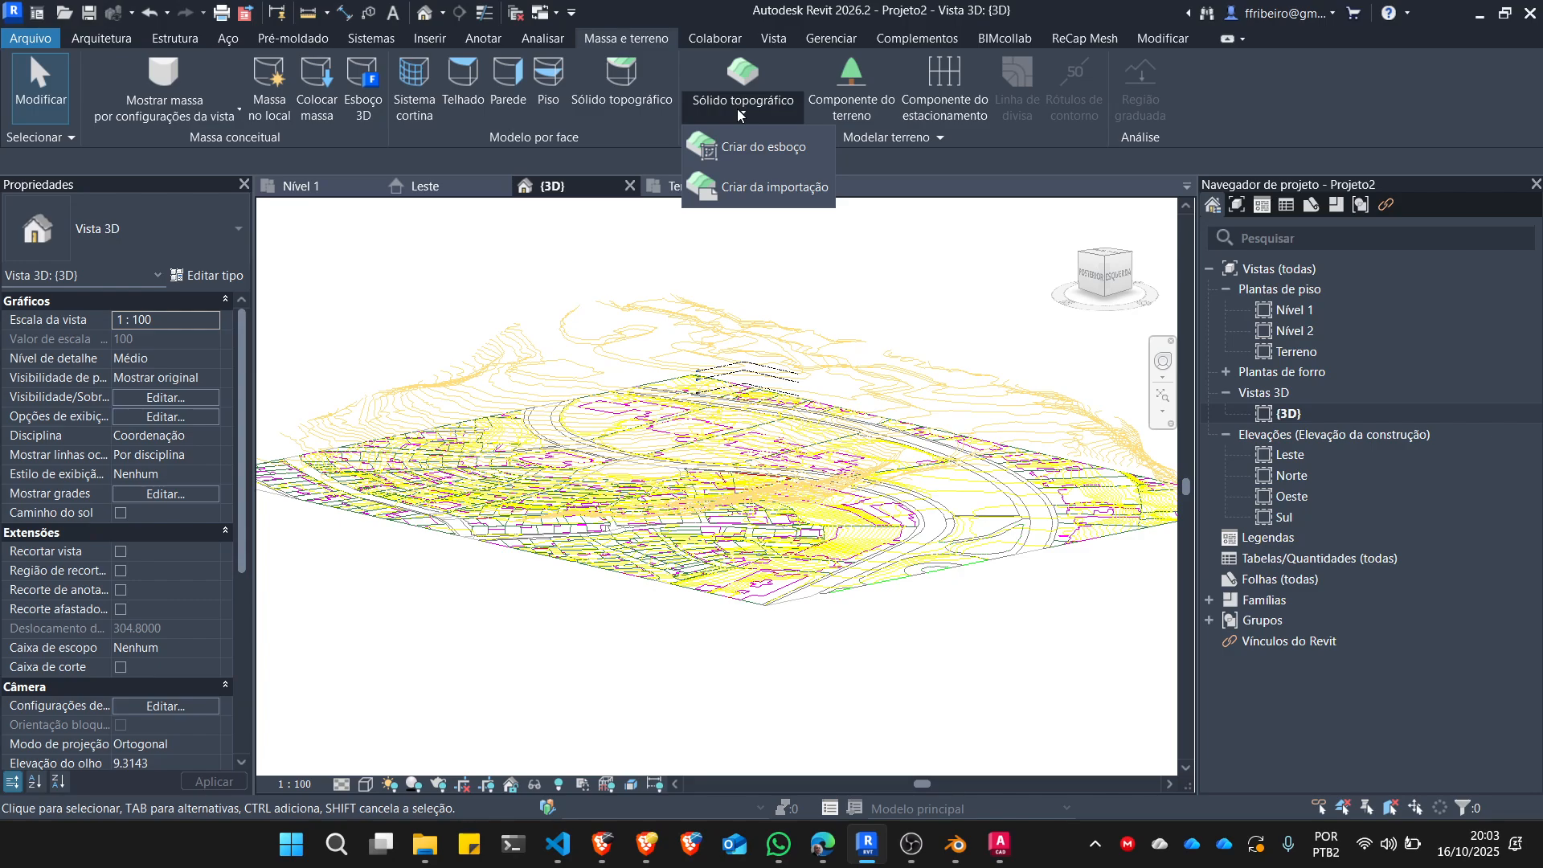
pyautogui.click(741, 189)
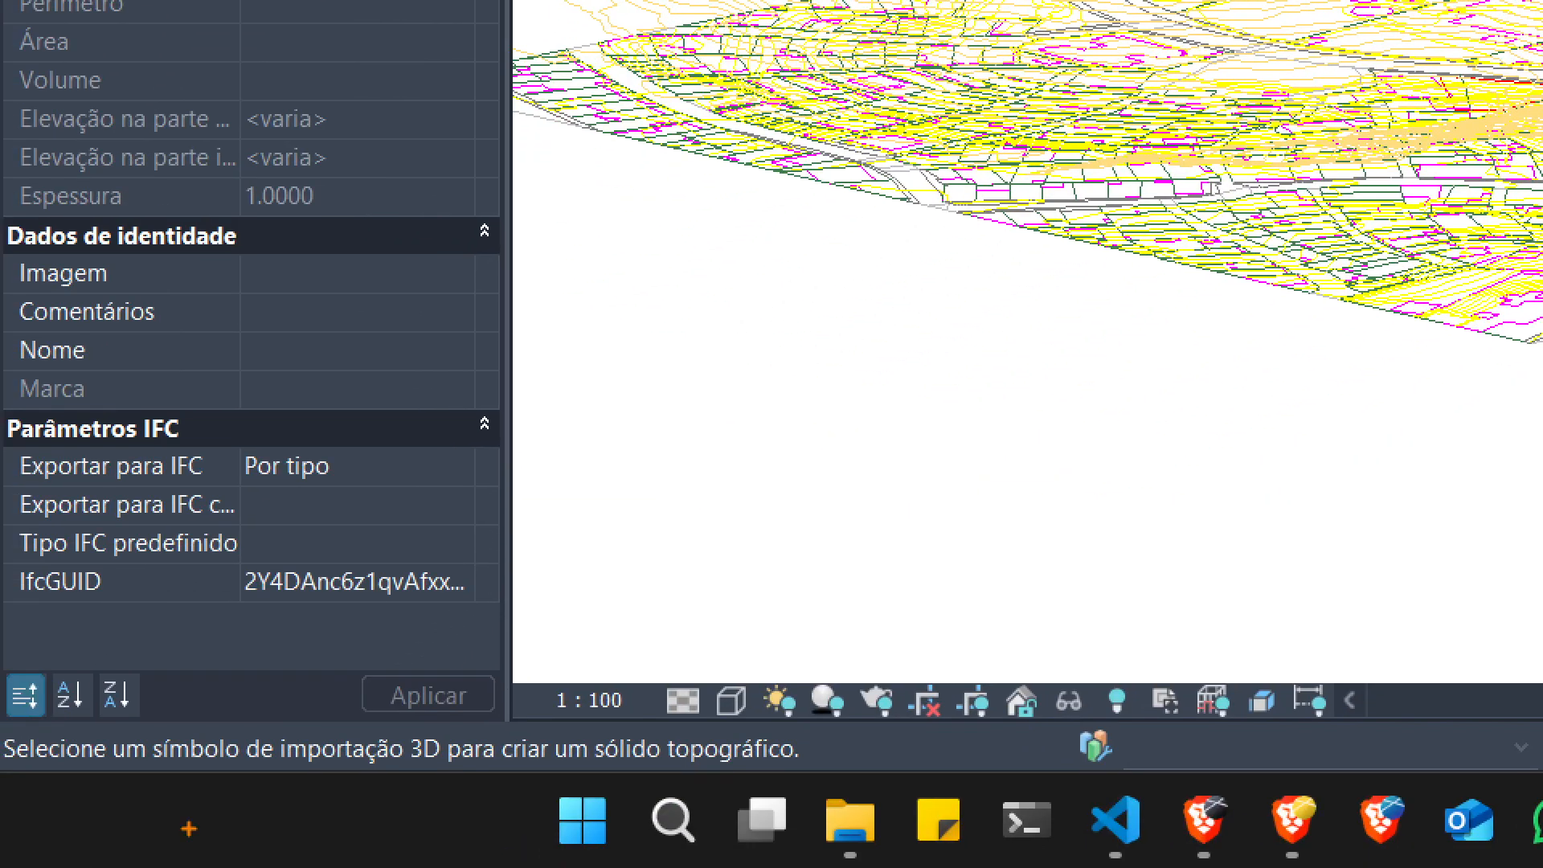
pyautogui.moveTo(88, 756)
pyautogui.mouseDown()
pyautogui.moveTo(418, 792)
pyautogui.moveTo(832, 784)
pyautogui.moveTo(772, 732)
pyautogui.moveTo(108, 731)
pyautogui.mouseUp()
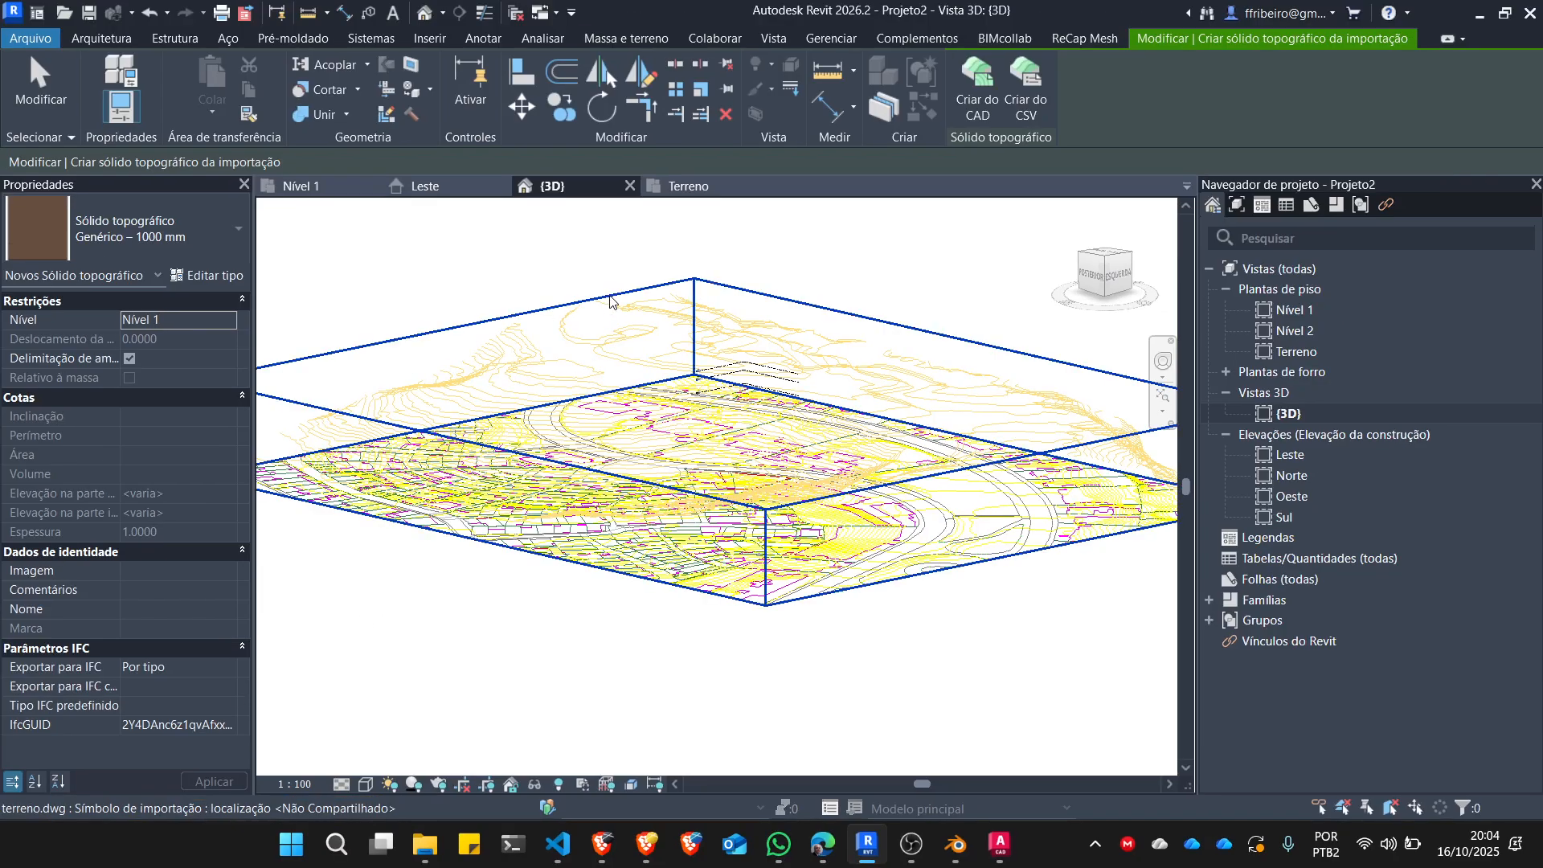
pyautogui.click(610, 303)
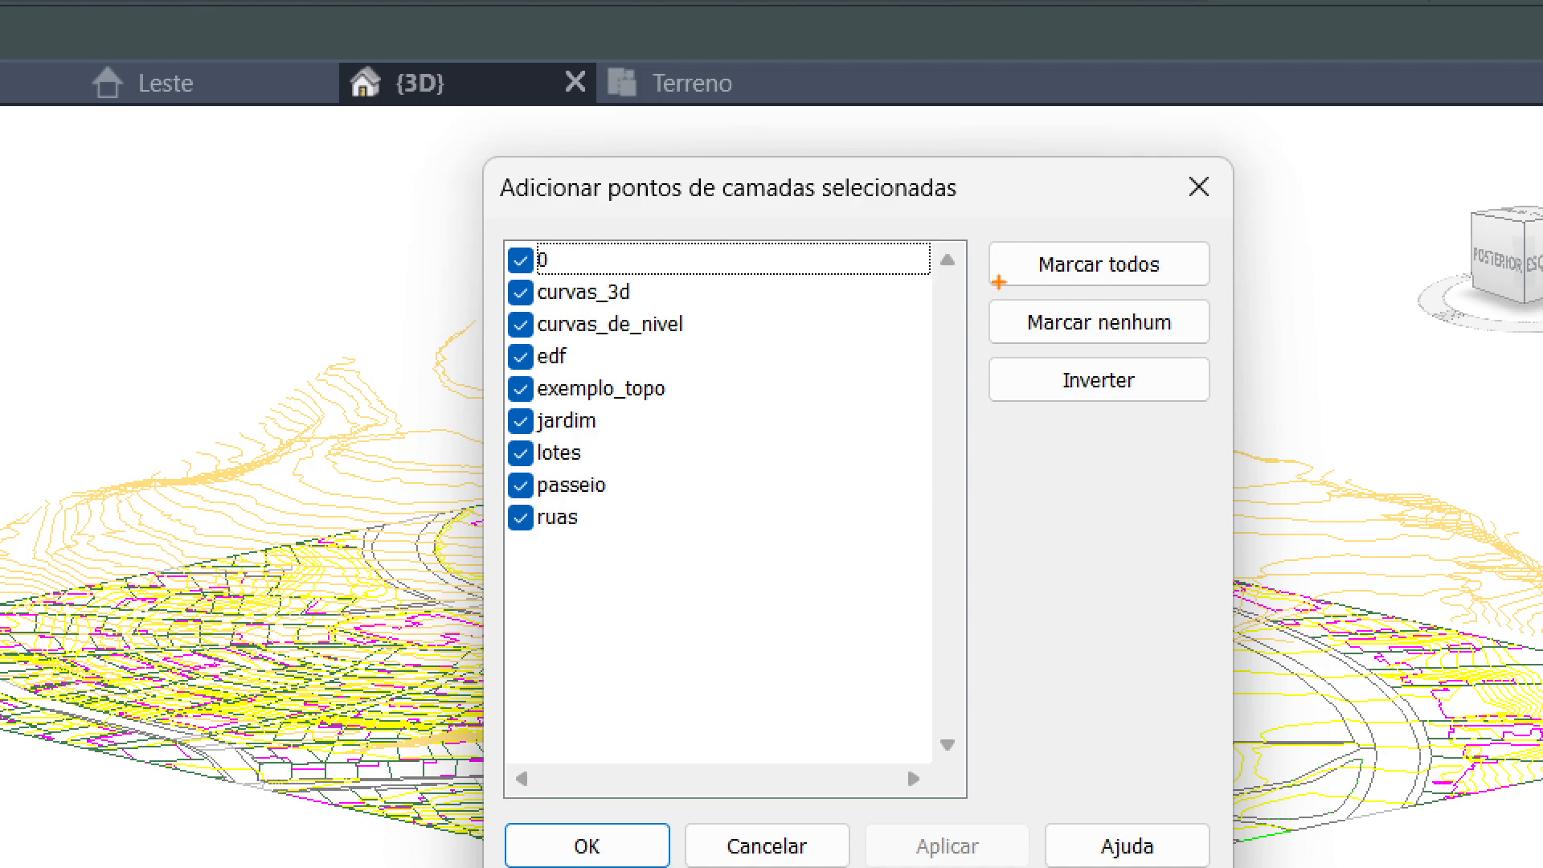
# Use only the curvas_3d layer as the source of points and generate the Genérico – 1000 mm toposolid on Nível 1.
pyautogui.moveTo(998, 283)
pyautogui.mouseDown()
pyautogui.moveTo(987, 333)
pyautogui.moveTo(1237, 327)
pyautogui.moveTo(1036, 278)
pyautogui.mouseUp()
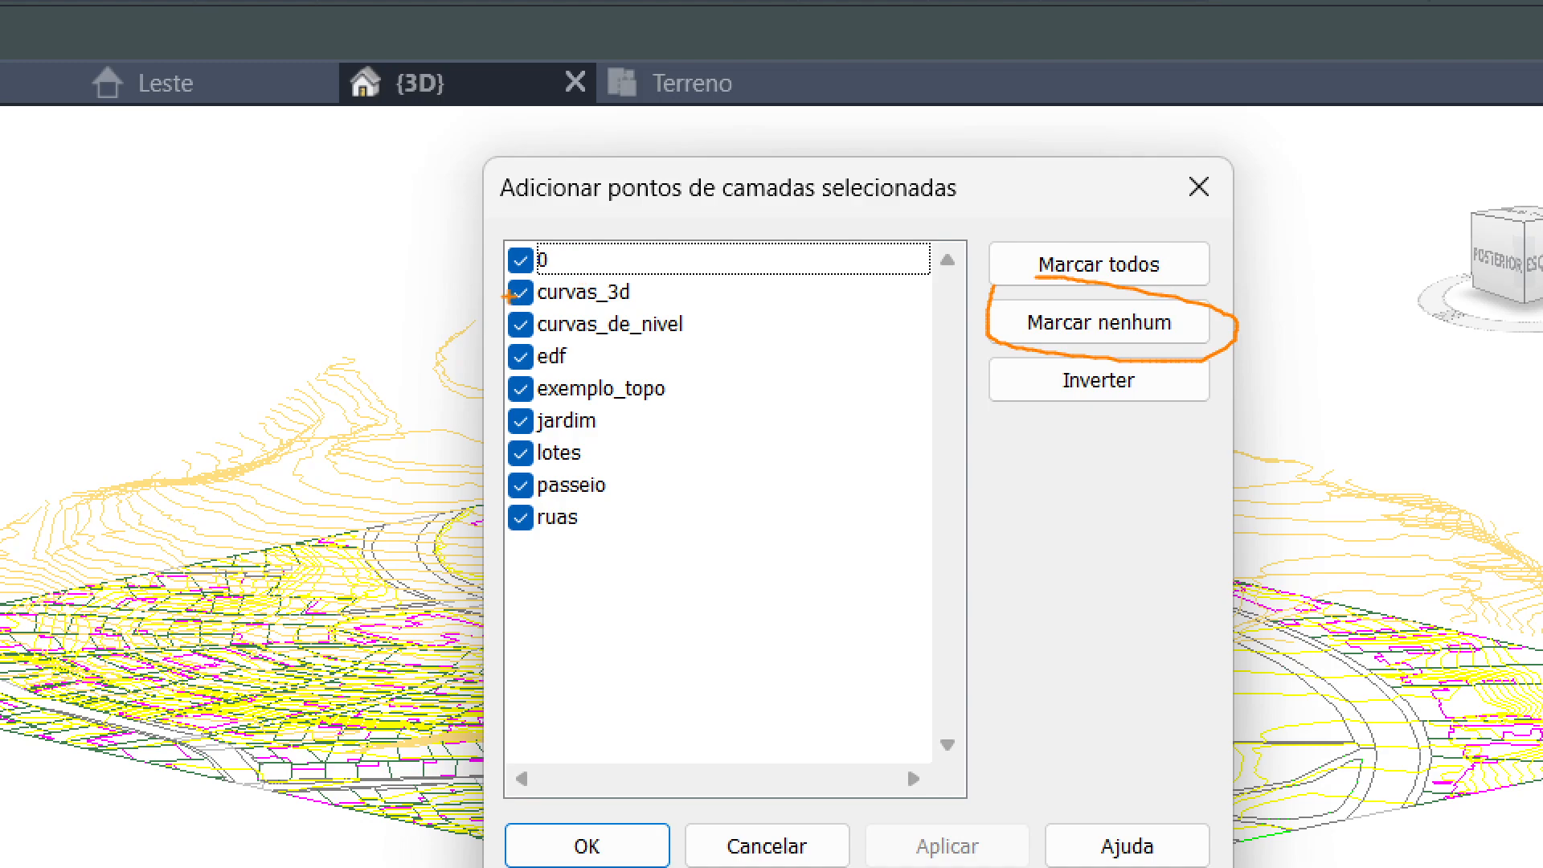
pyautogui.moveTo(498, 283)
pyautogui.mouseDown()
pyautogui.moveTo(656, 310)
pyautogui.moveTo(492, 280)
pyautogui.mouseUp()
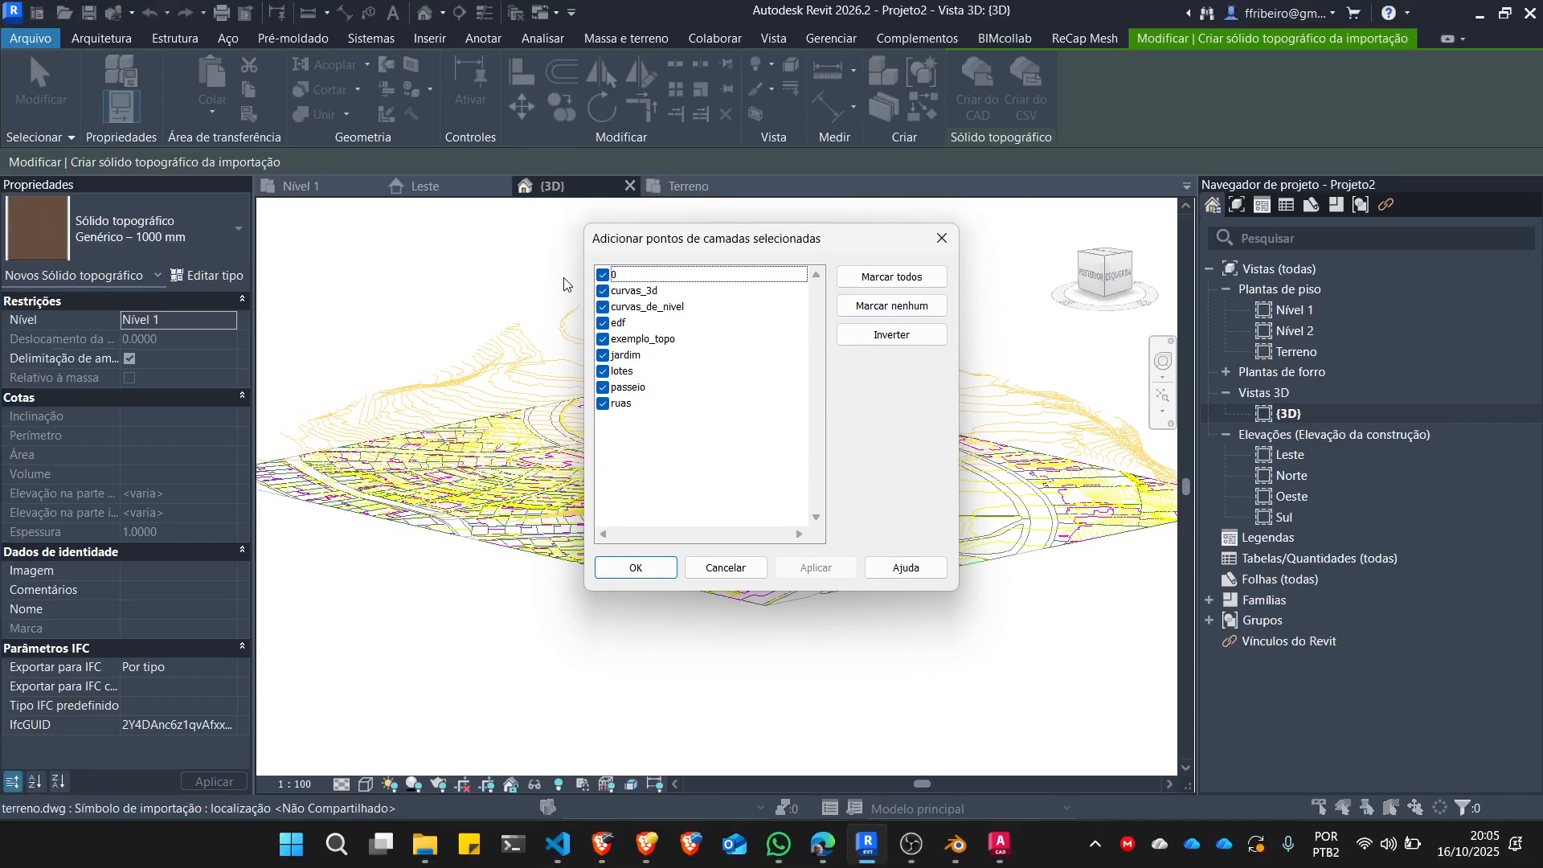
pyautogui.click(603, 274)
pyautogui.click(602, 307)
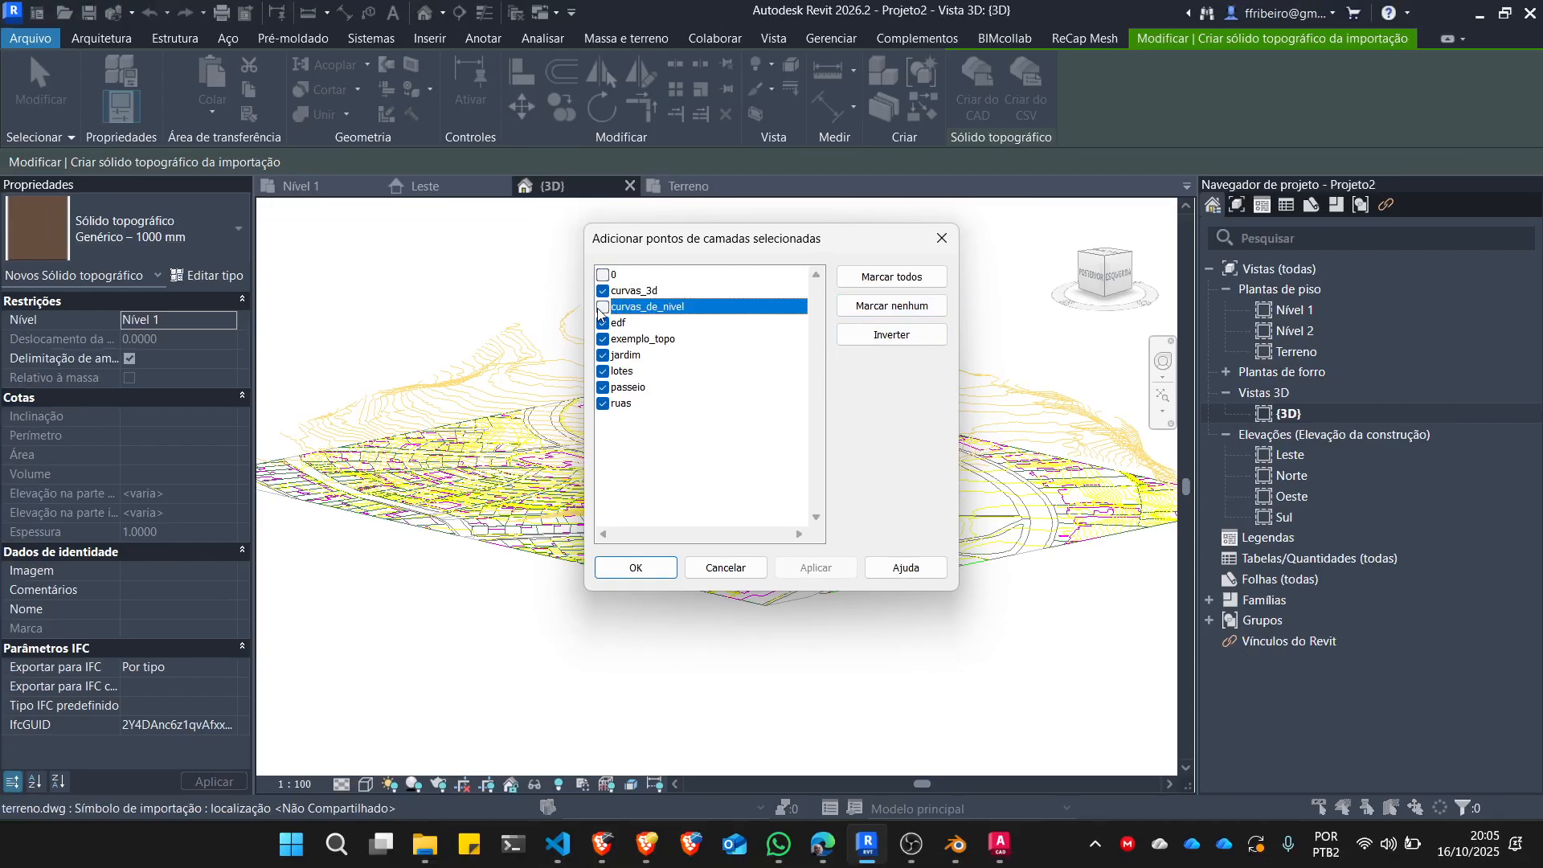
pyautogui.click(603, 323)
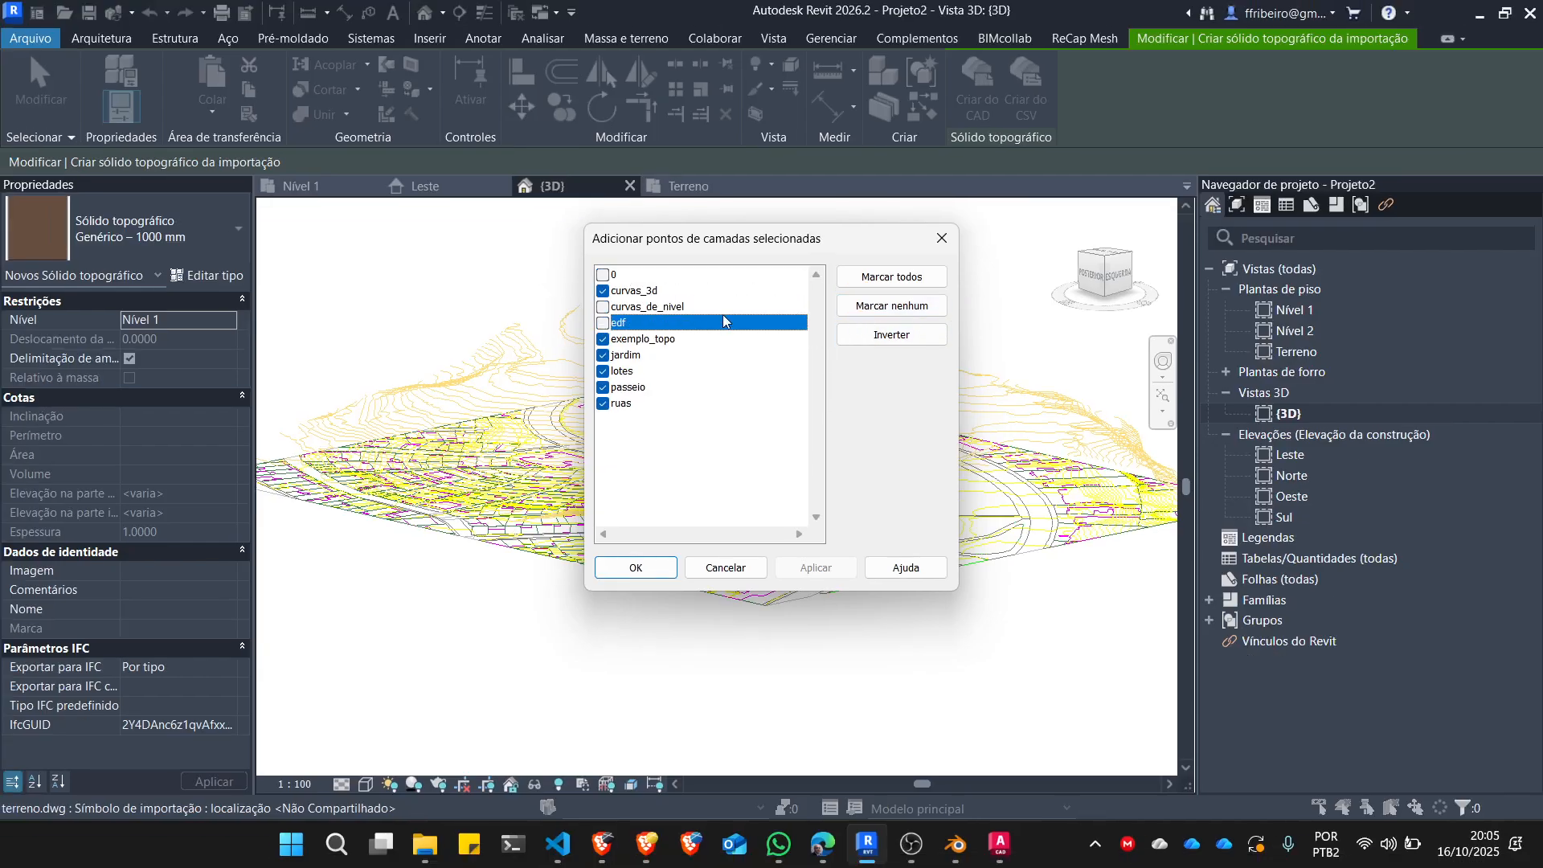
pyautogui.click(859, 309)
pyautogui.click(603, 291)
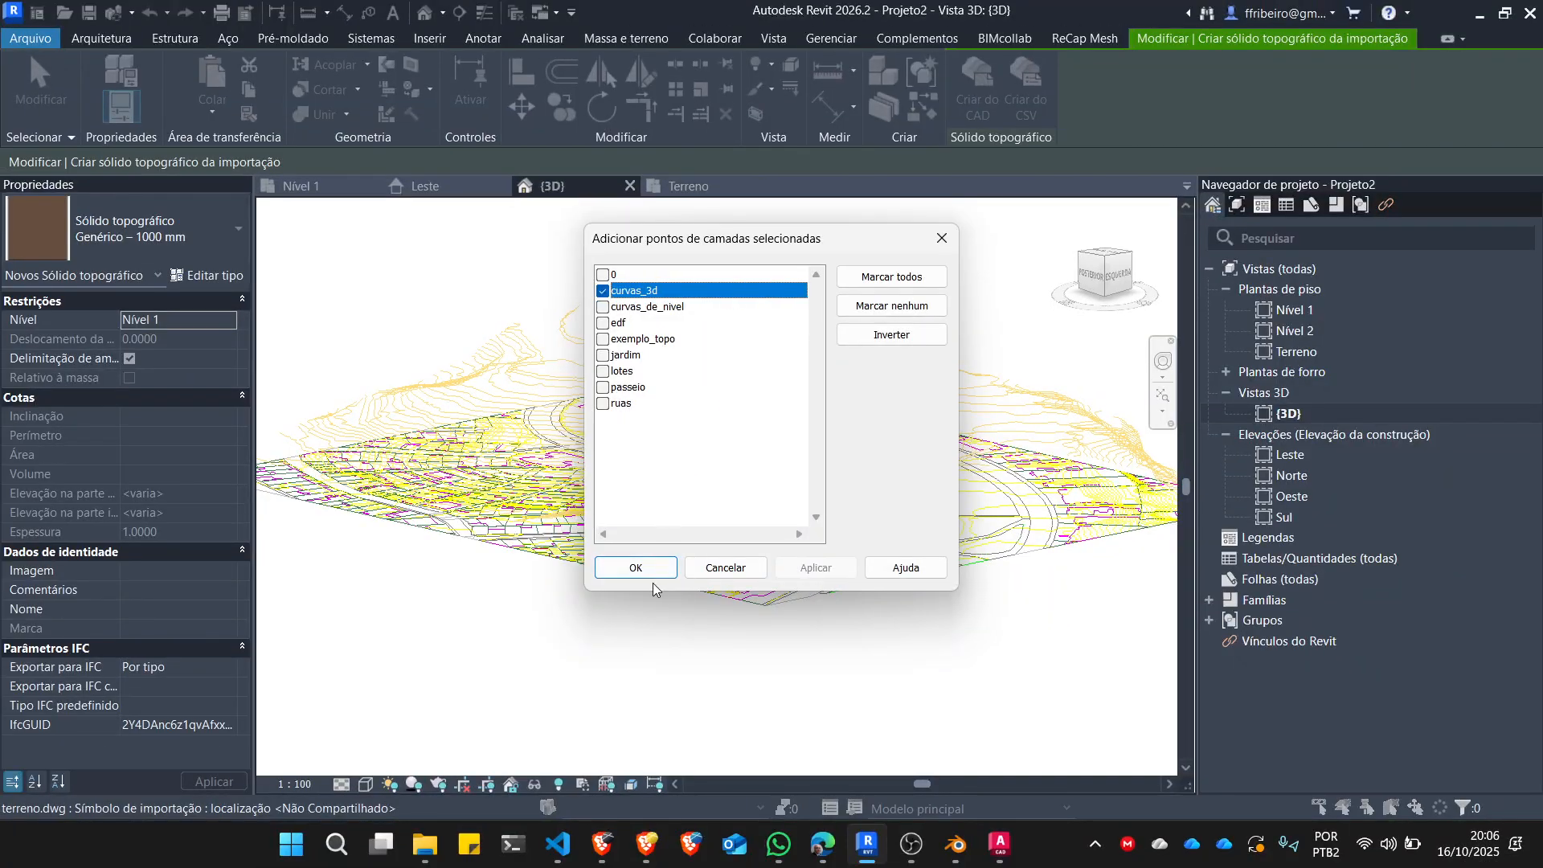
pyautogui.click(547, 849)
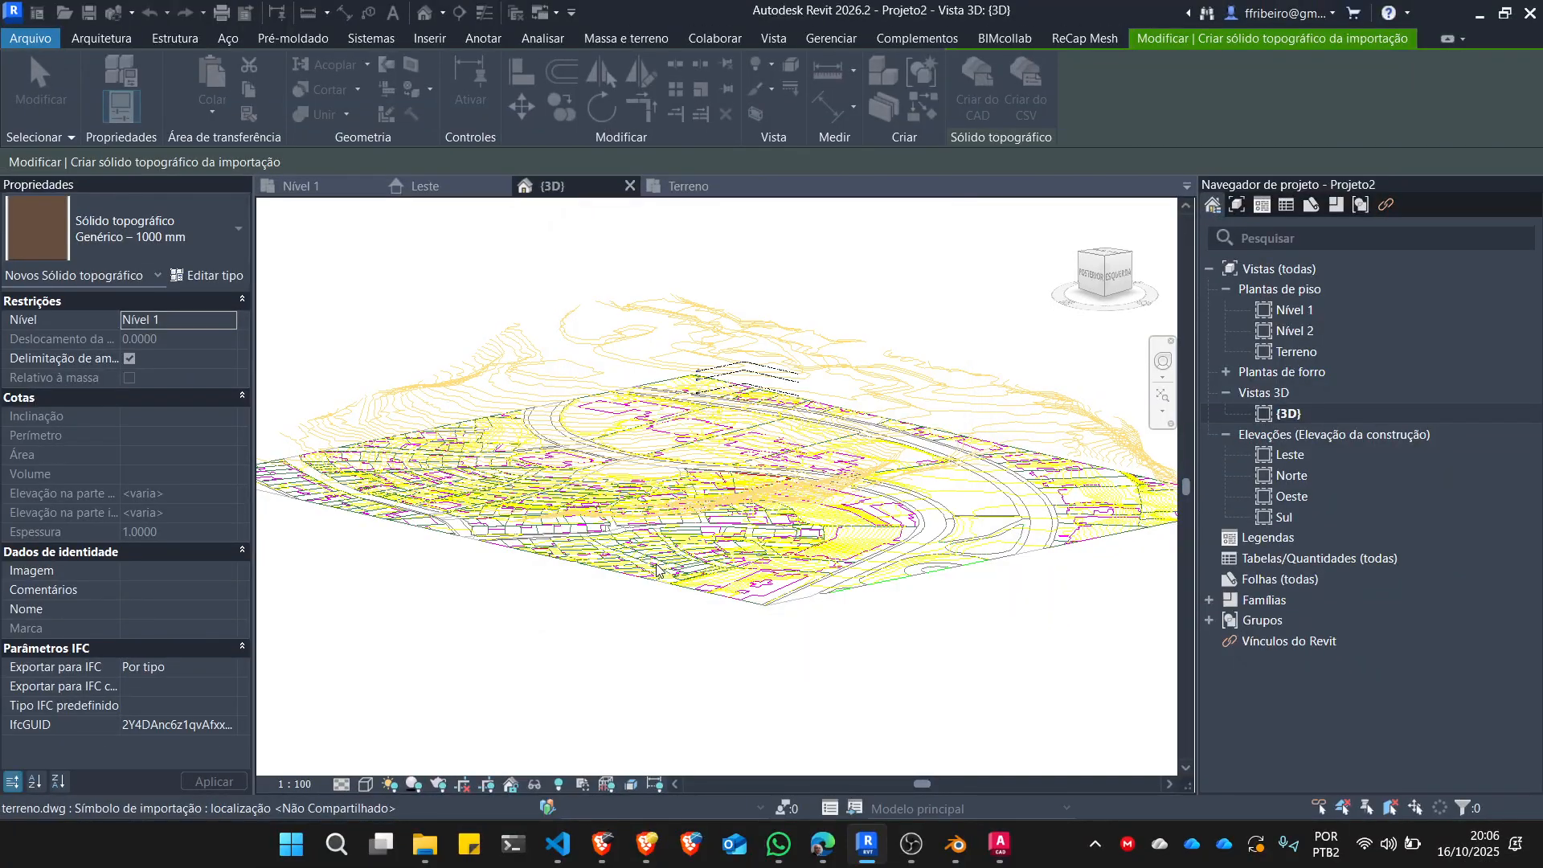
pyautogui.click(623, 626)
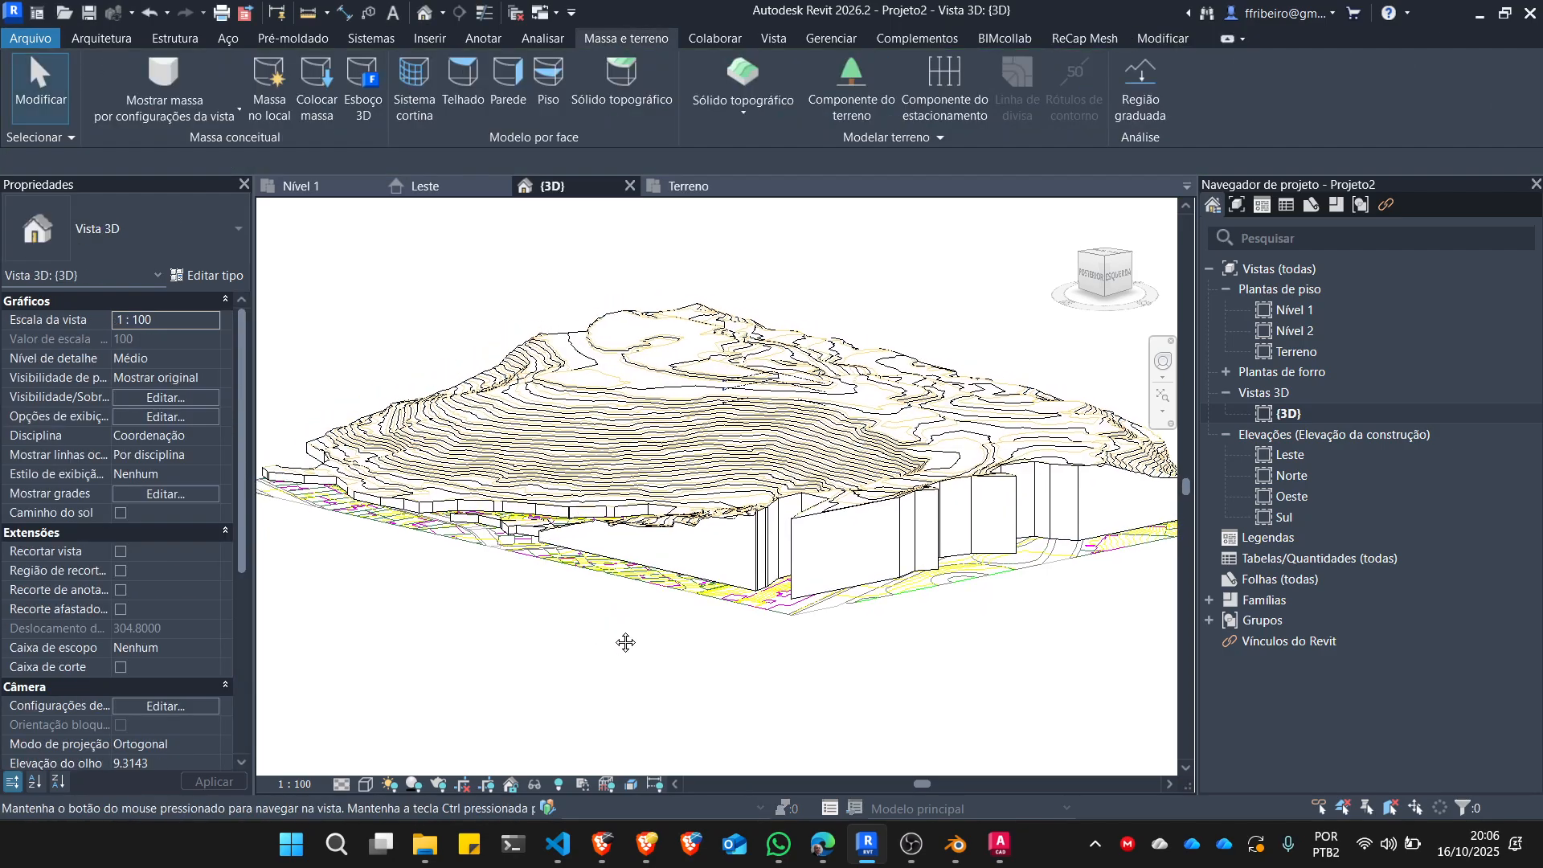
# Set the {3D} view's visual style to Sombreado and view the toposolid from another angle.
pyautogui.keyDown('shift'); pyautogui.moveTo(618, 618); pyautogui.dragTo(818, 716, button='middle'); pyautogui.keyUp('shift')
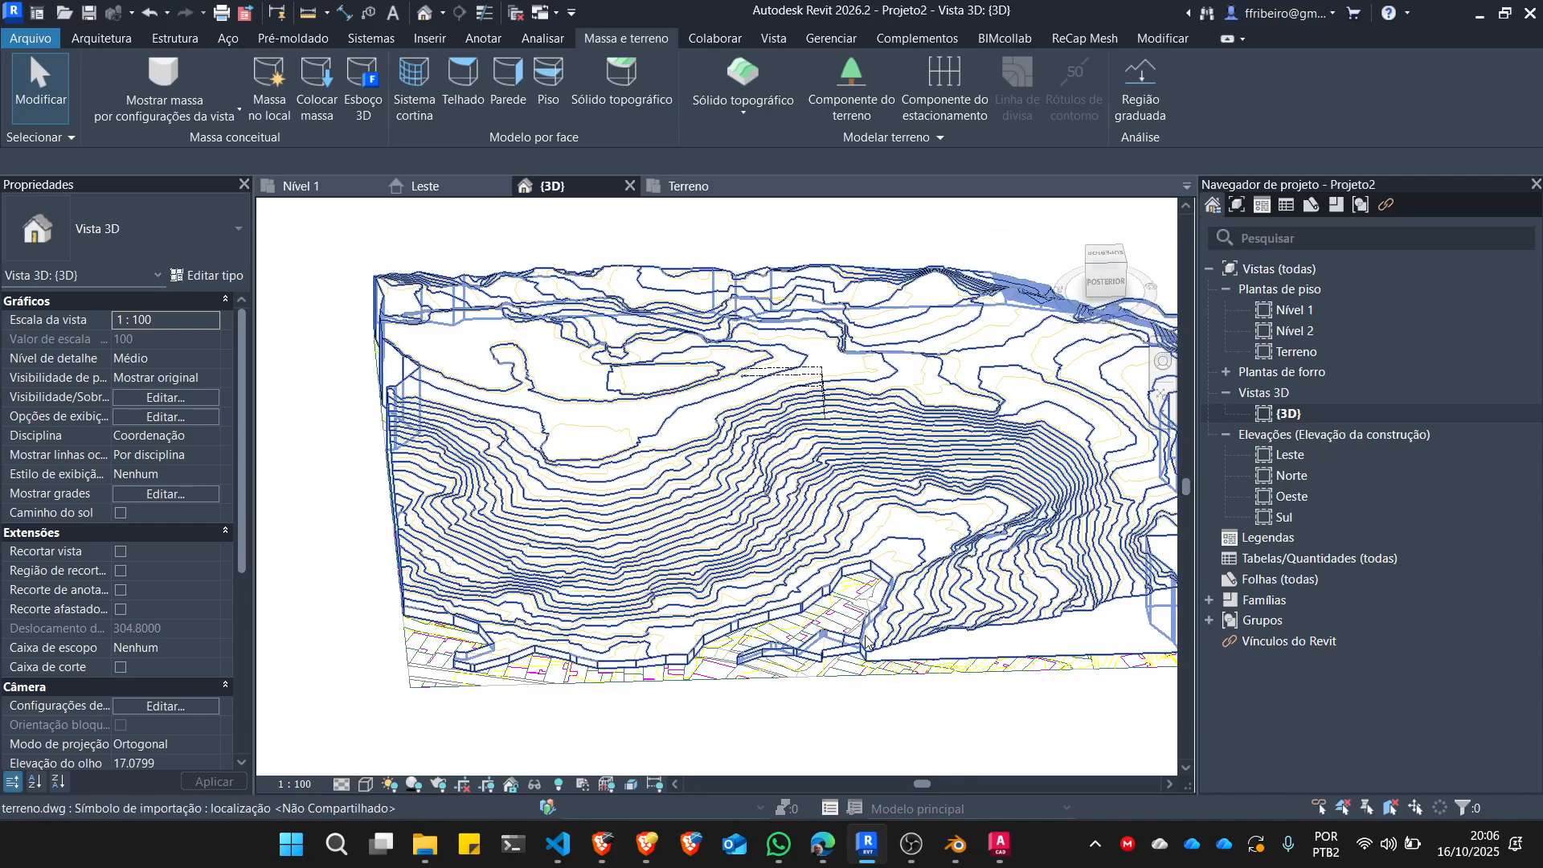
pyautogui.scroll(4, 876, 587)
pyautogui.scroll(-5, 877, 593)
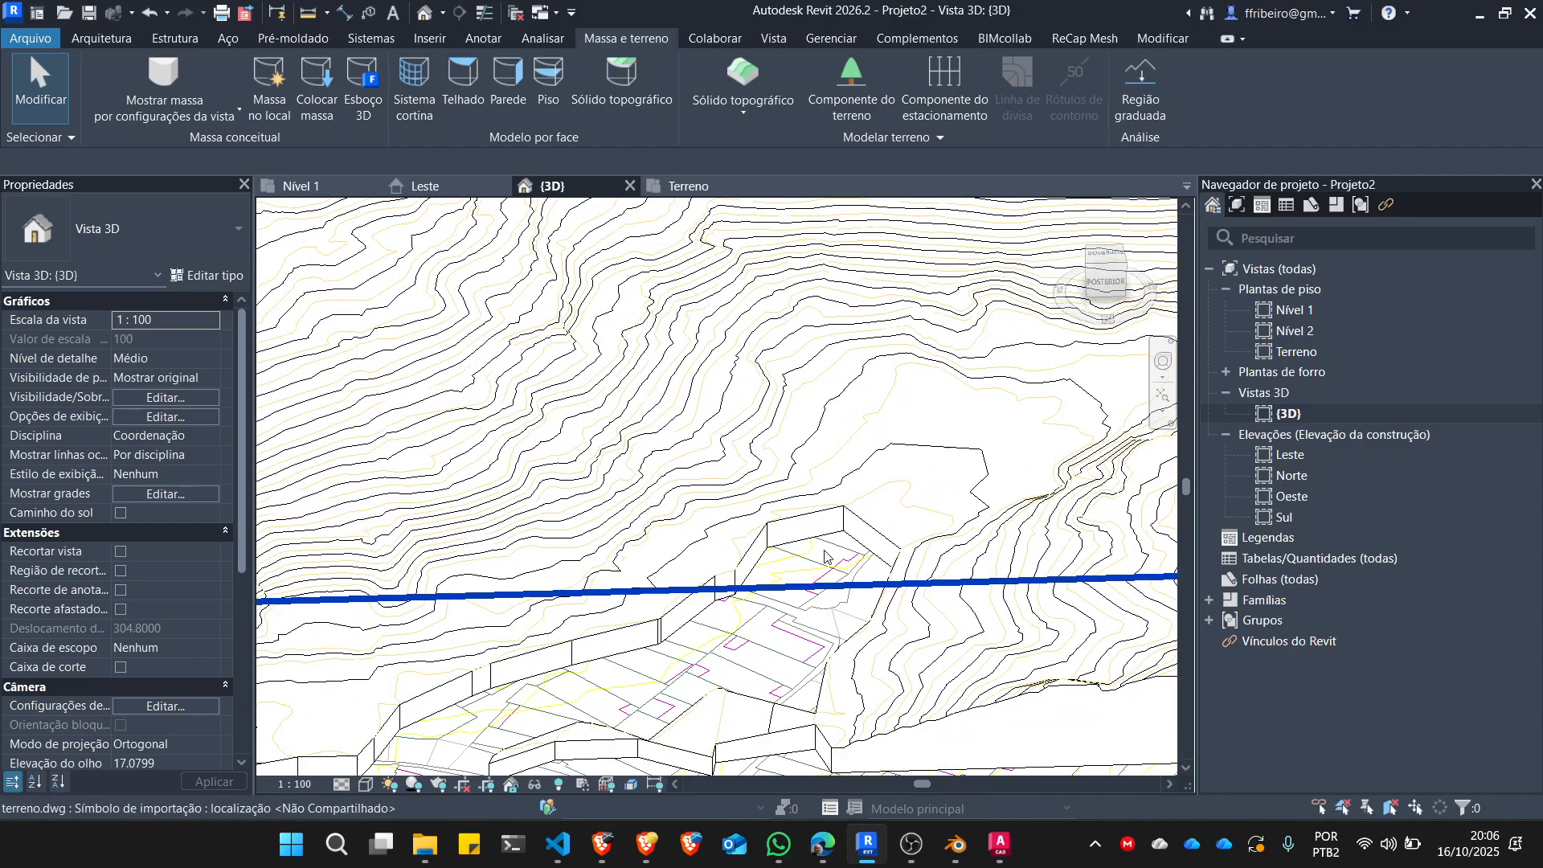
pyautogui.click(363, 787)
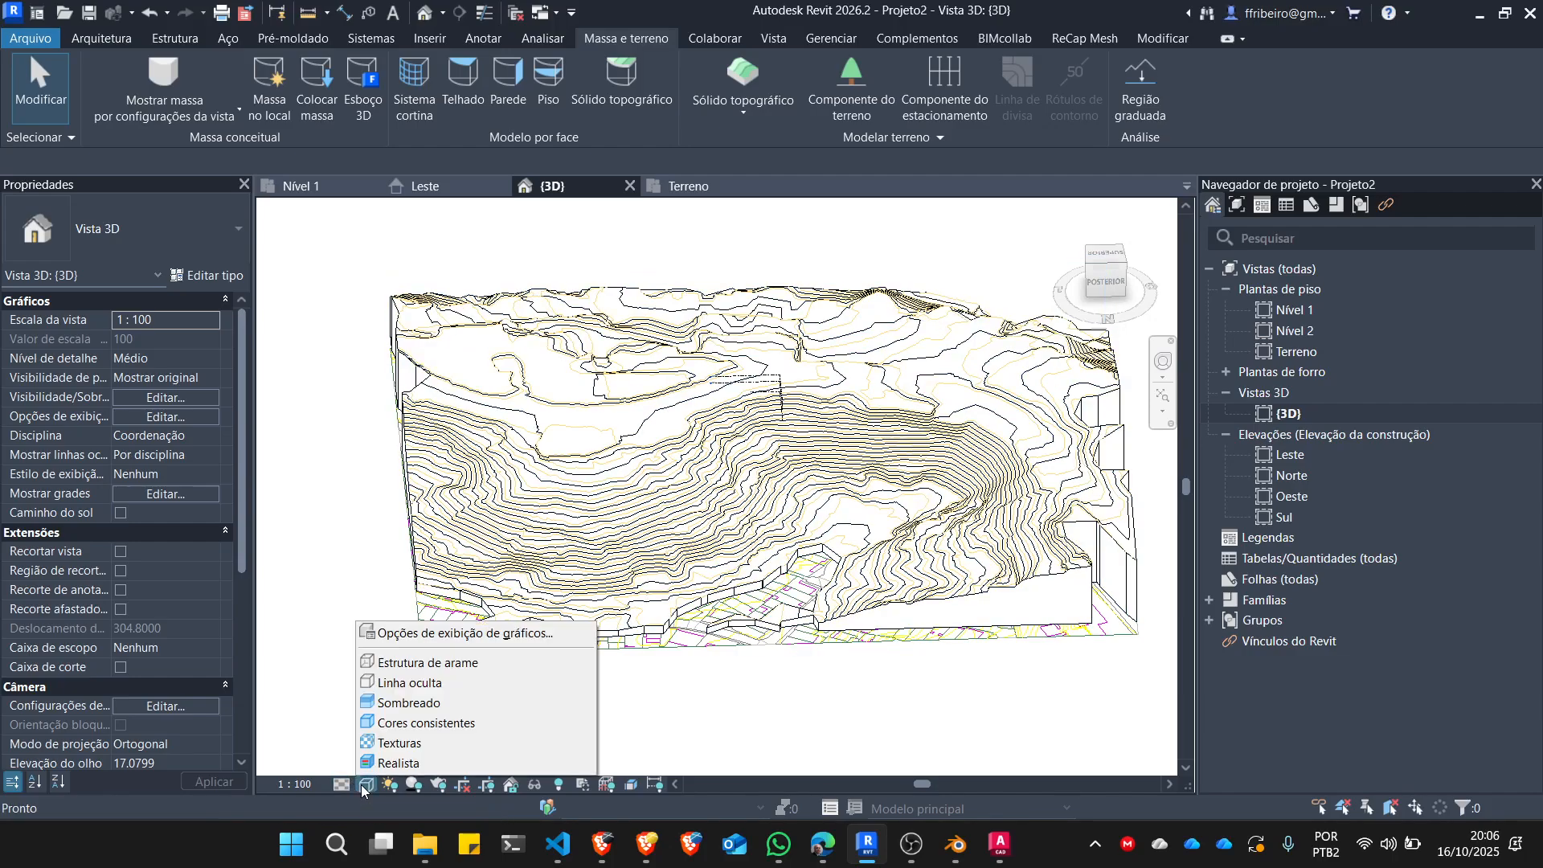
pyautogui.click(411, 704)
pyautogui.scroll(2, 836, 534)
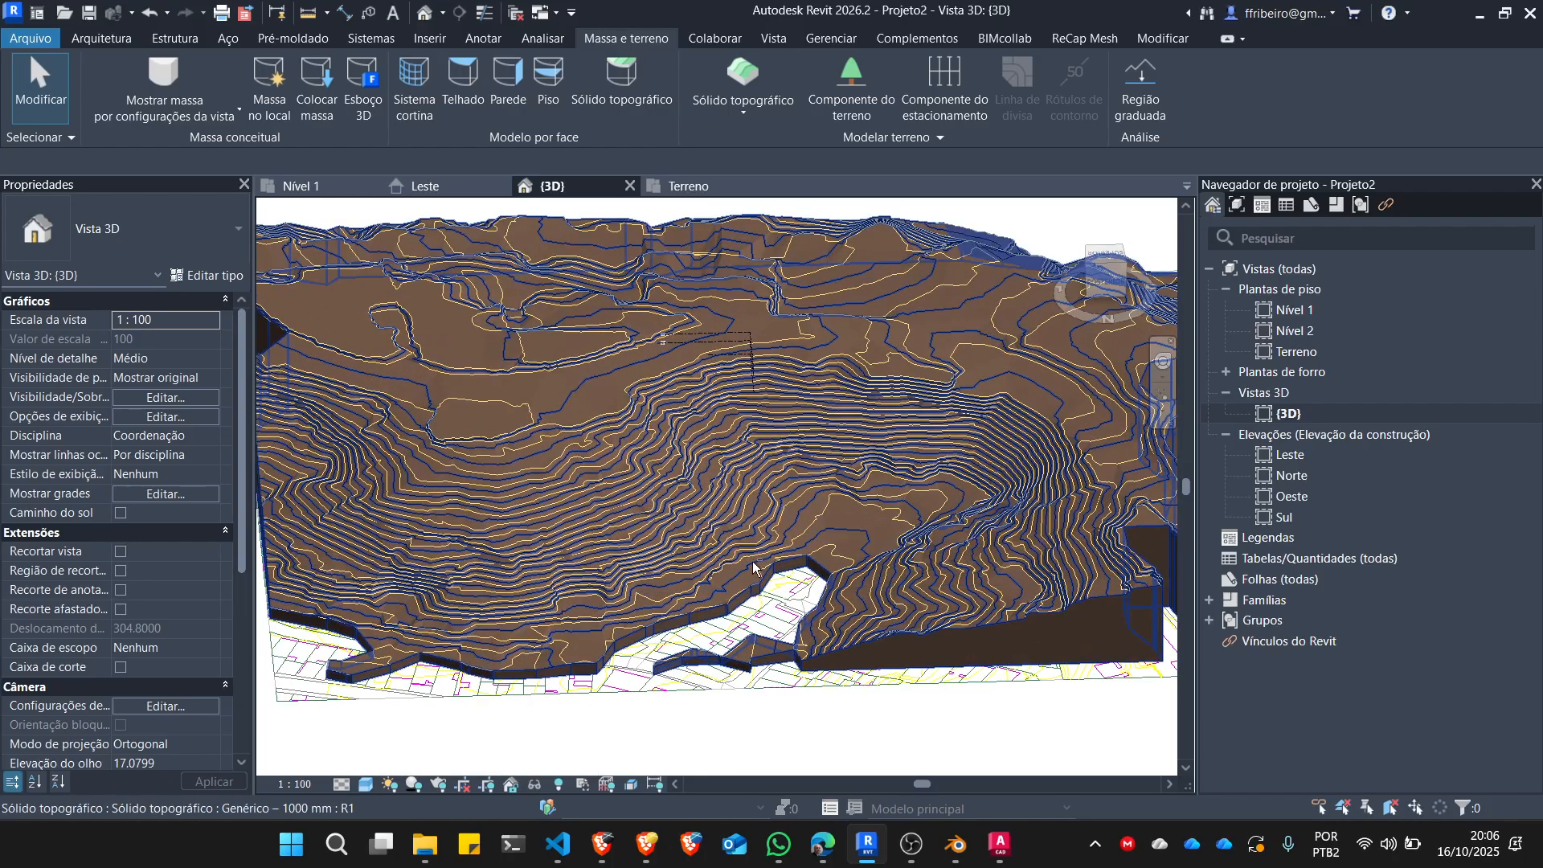
pyautogui.keyDown('shift'); pyautogui.moveTo(757, 567); pyautogui.dragTo(683, 519, button='middle'); pyautogui.keyUp('shift')
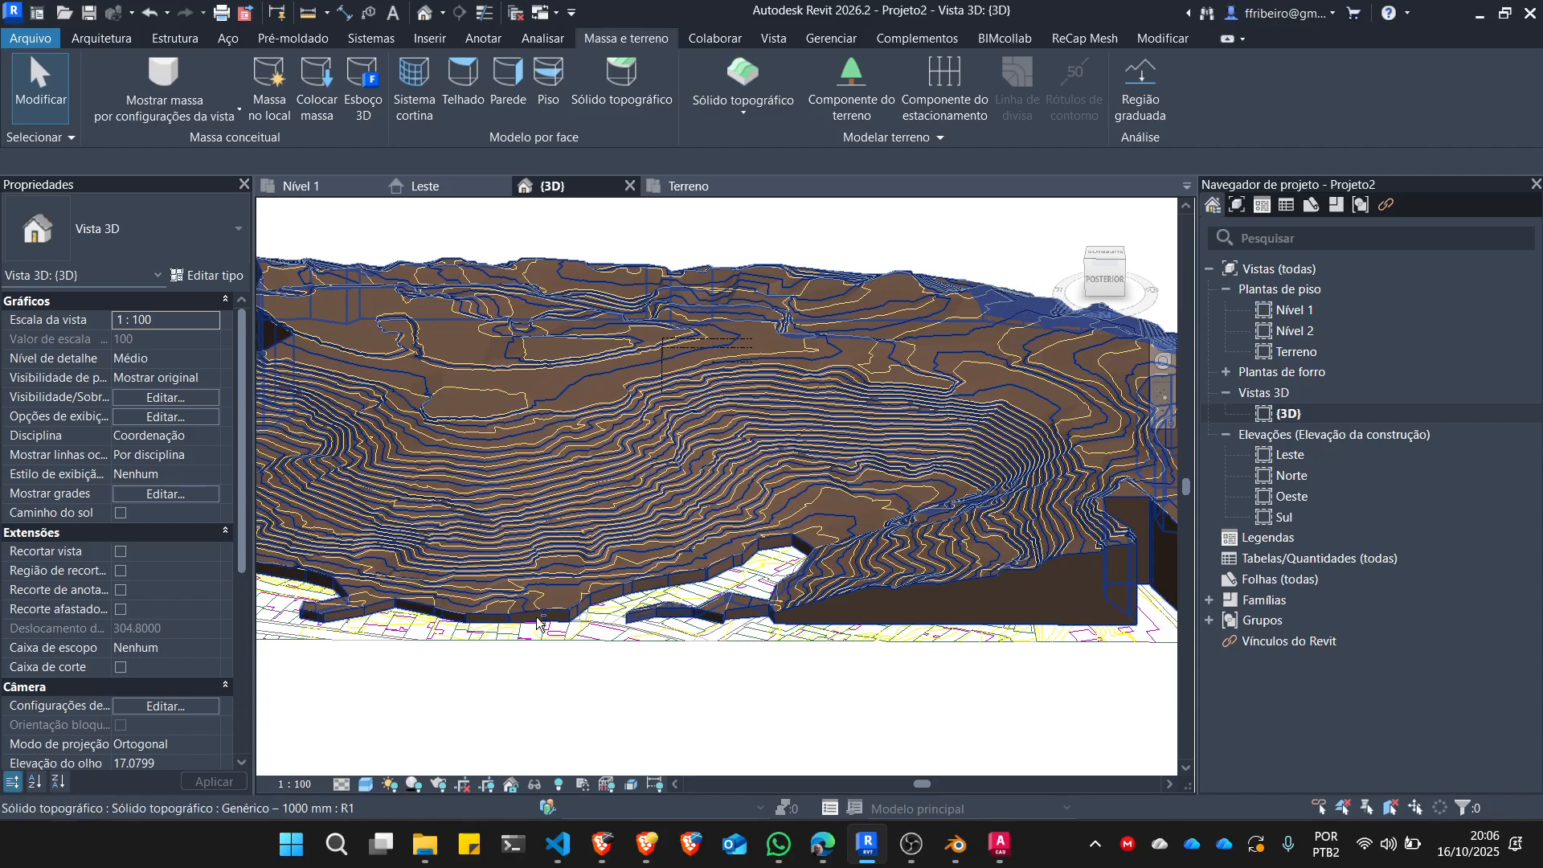
# Set the {3D} view's visual style to Texturas and inspect the toposolid's surface and edges from several sides.
pyautogui.click(366, 784)
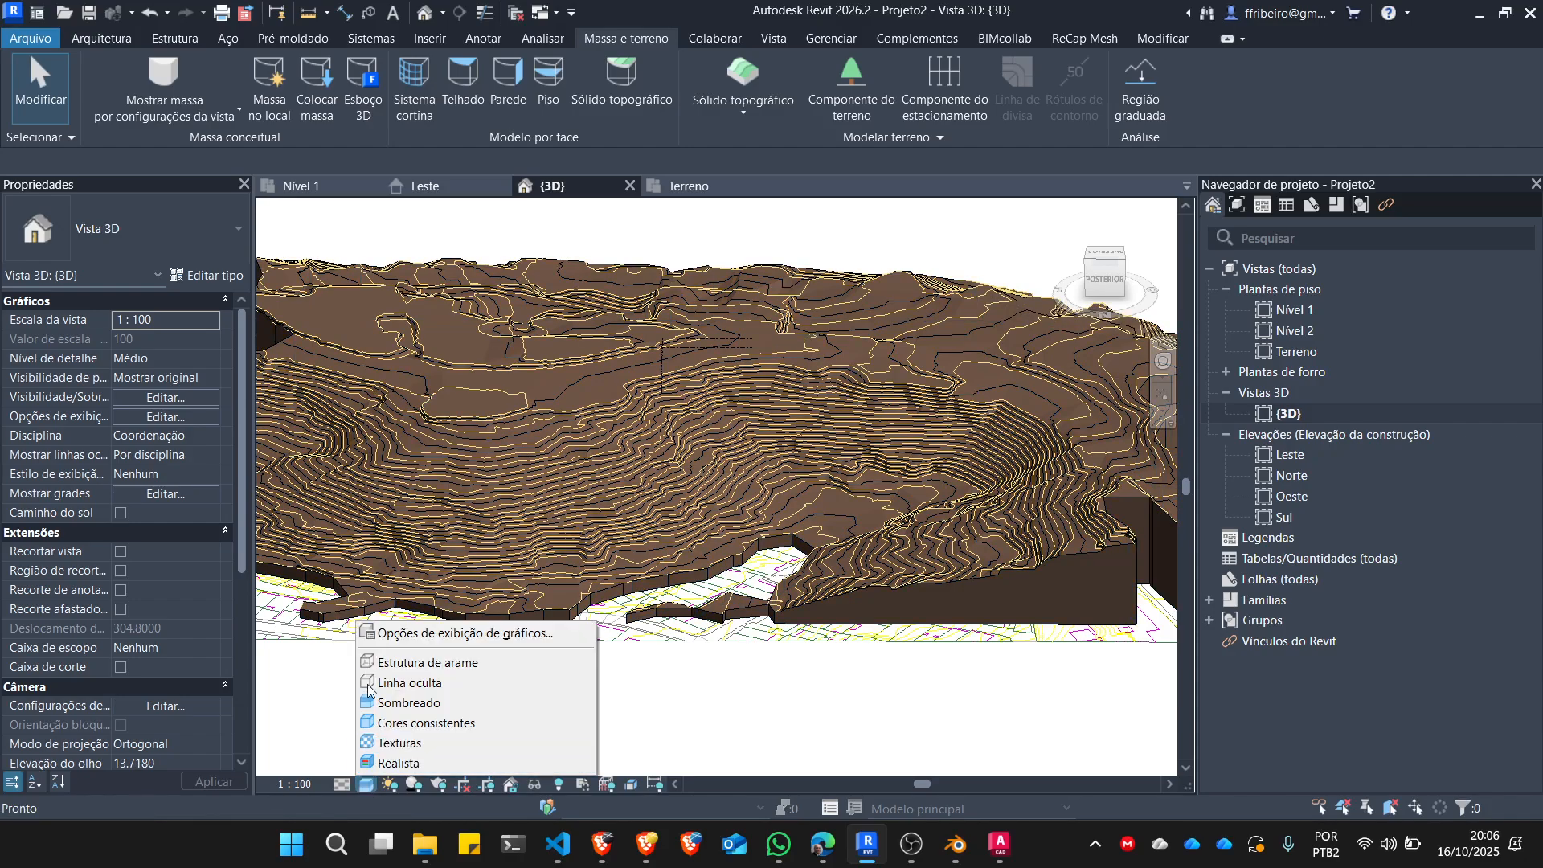
pyautogui.click(454, 743)
pyautogui.scroll(-3, 682, 671)
pyautogui.keyDown('shift'); pyautogui.moveTo(682, 671); pyautogui.dragTo(790, 728, button='middle'); pyautogui.keyUp('shift')
pyautogui.scroll(5, 806, 444)
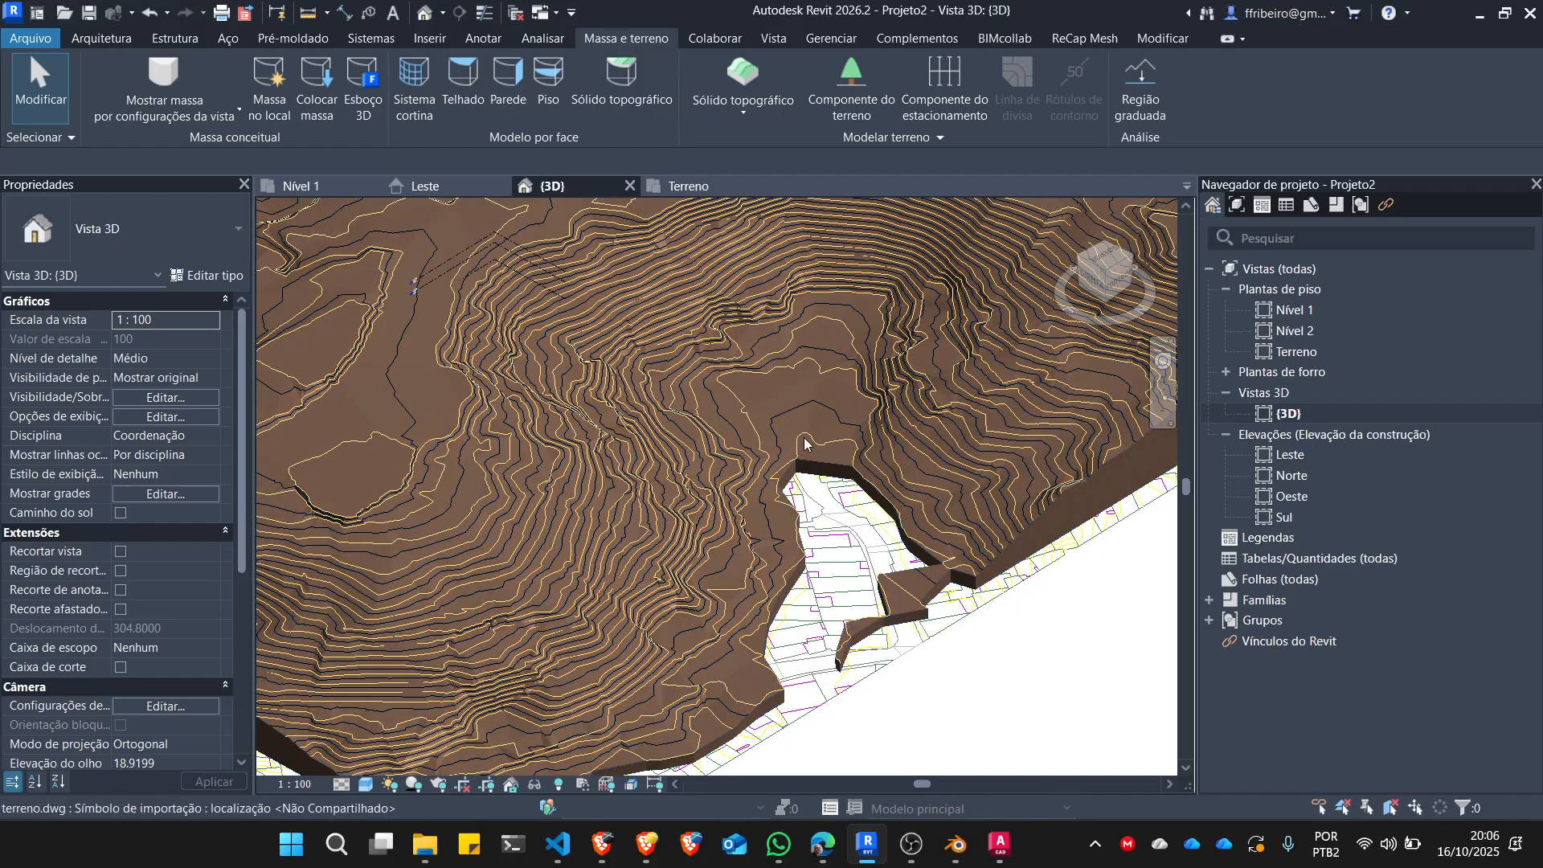
pyautogui.scroll(-3, 786, 526)
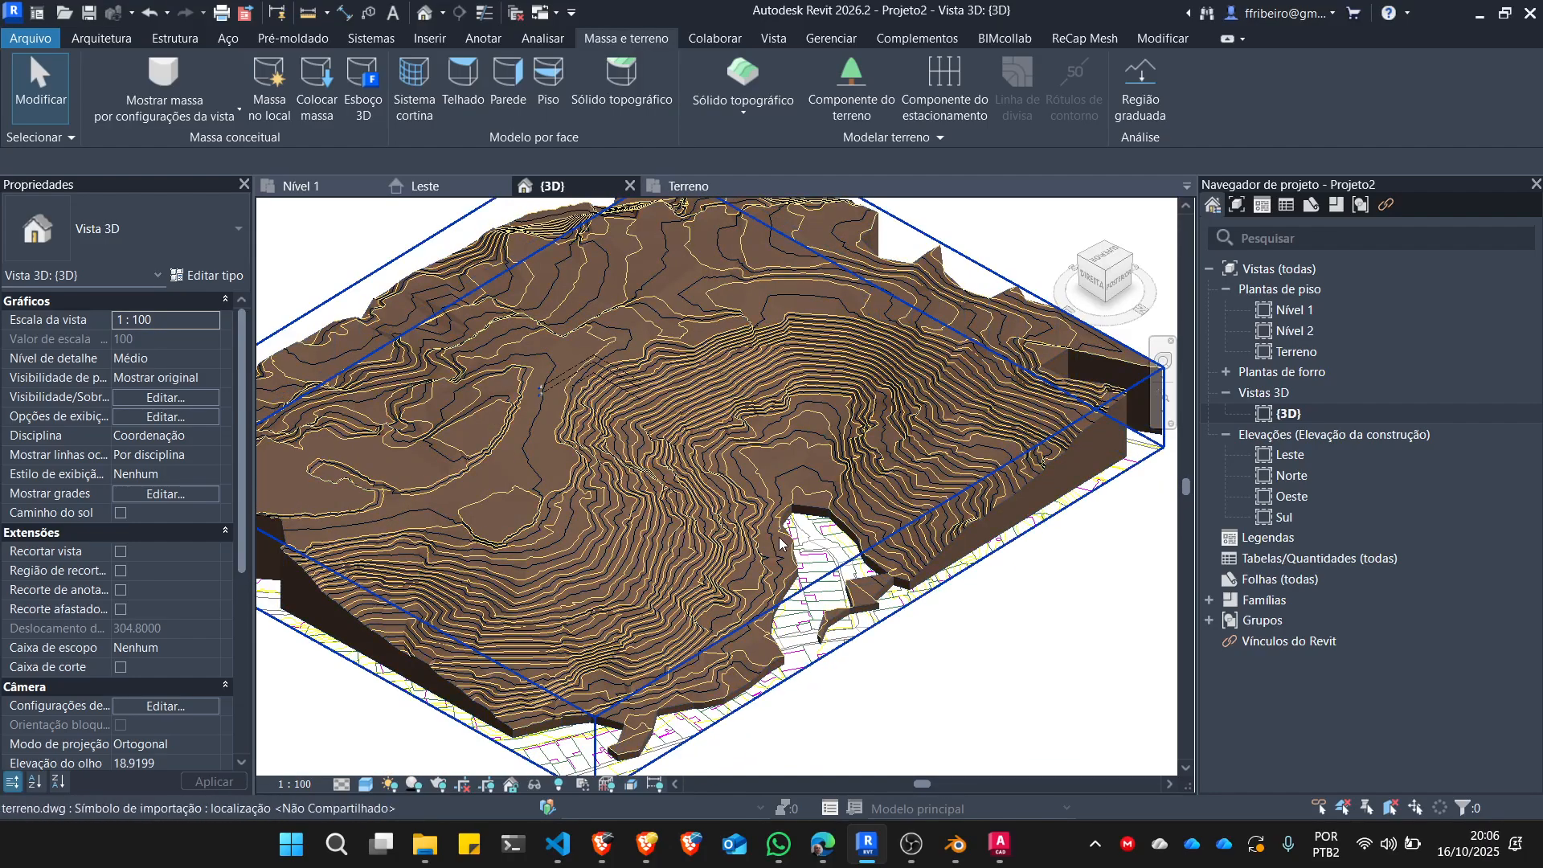
pyautogui.scroll(-3, 779, 543)
pyautogui.keyDown('shift'); pyautogui.moveTo(682, 643); pyautogui.dragTo(534, 465, button='middle'); pyautogui.keyUp('shift')
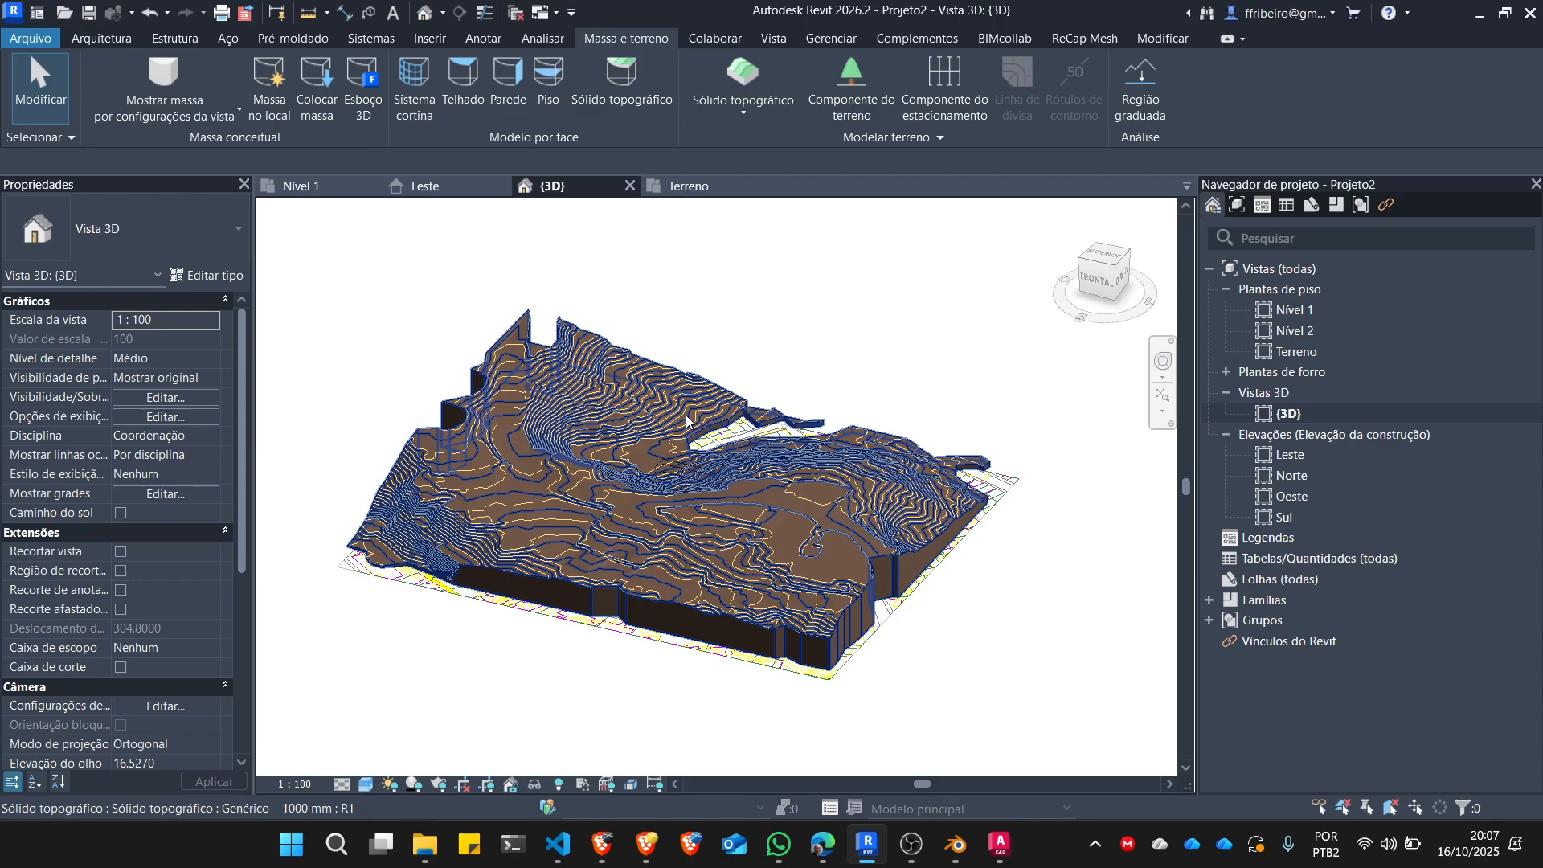
# View the toposolid from another side, open the Nível 1 floor plan and choose to save the project at the reminder.
pyautogui.moveTo(1016, 613); pyautogui.dragTo(618, 689, button='middle')
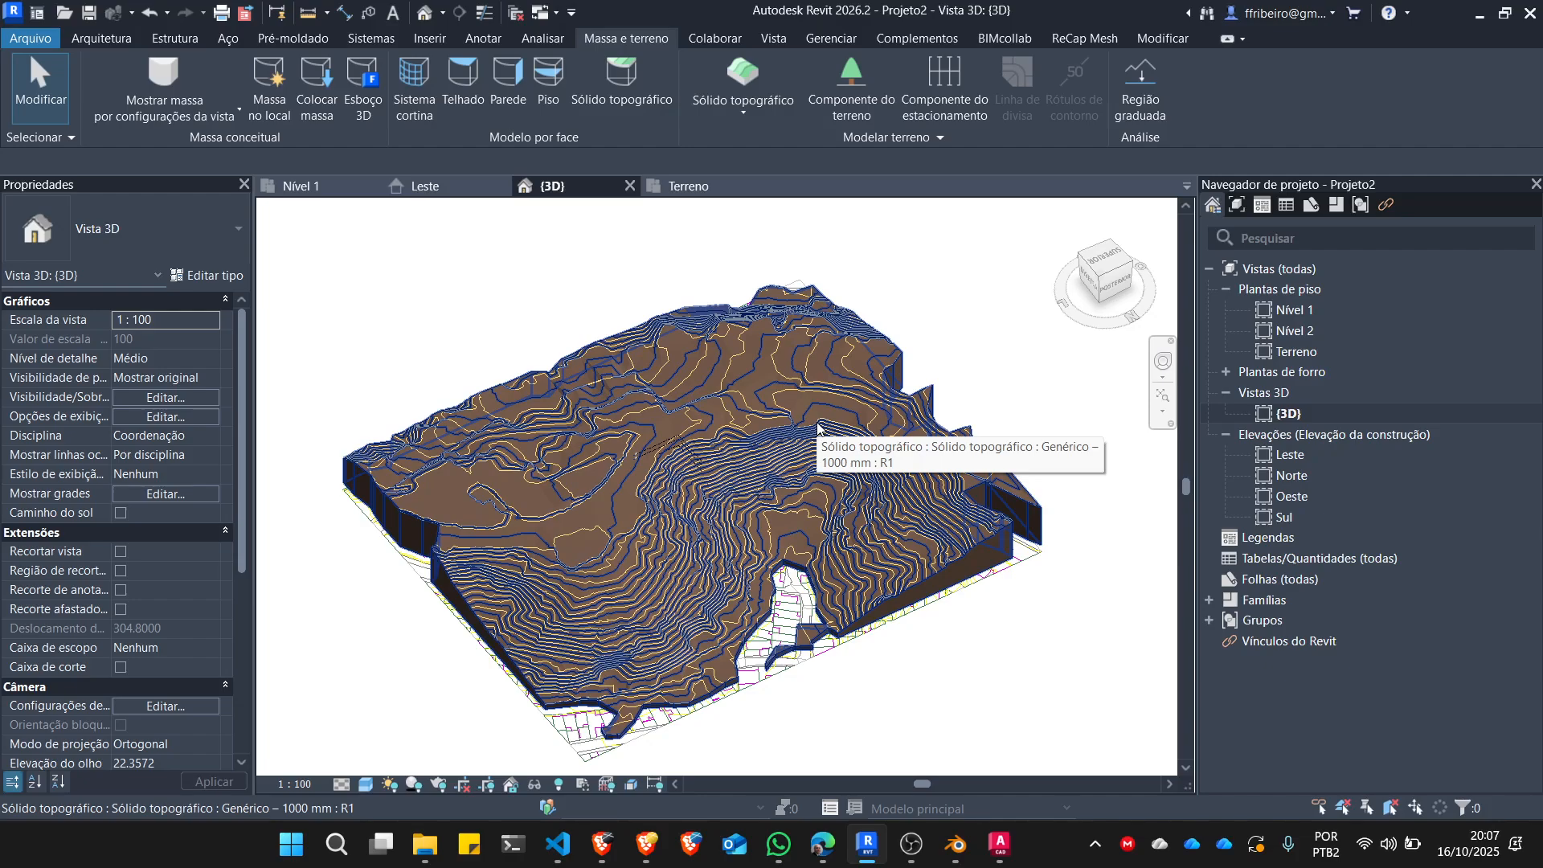
pyautogui.doubleClick(1300, 311)
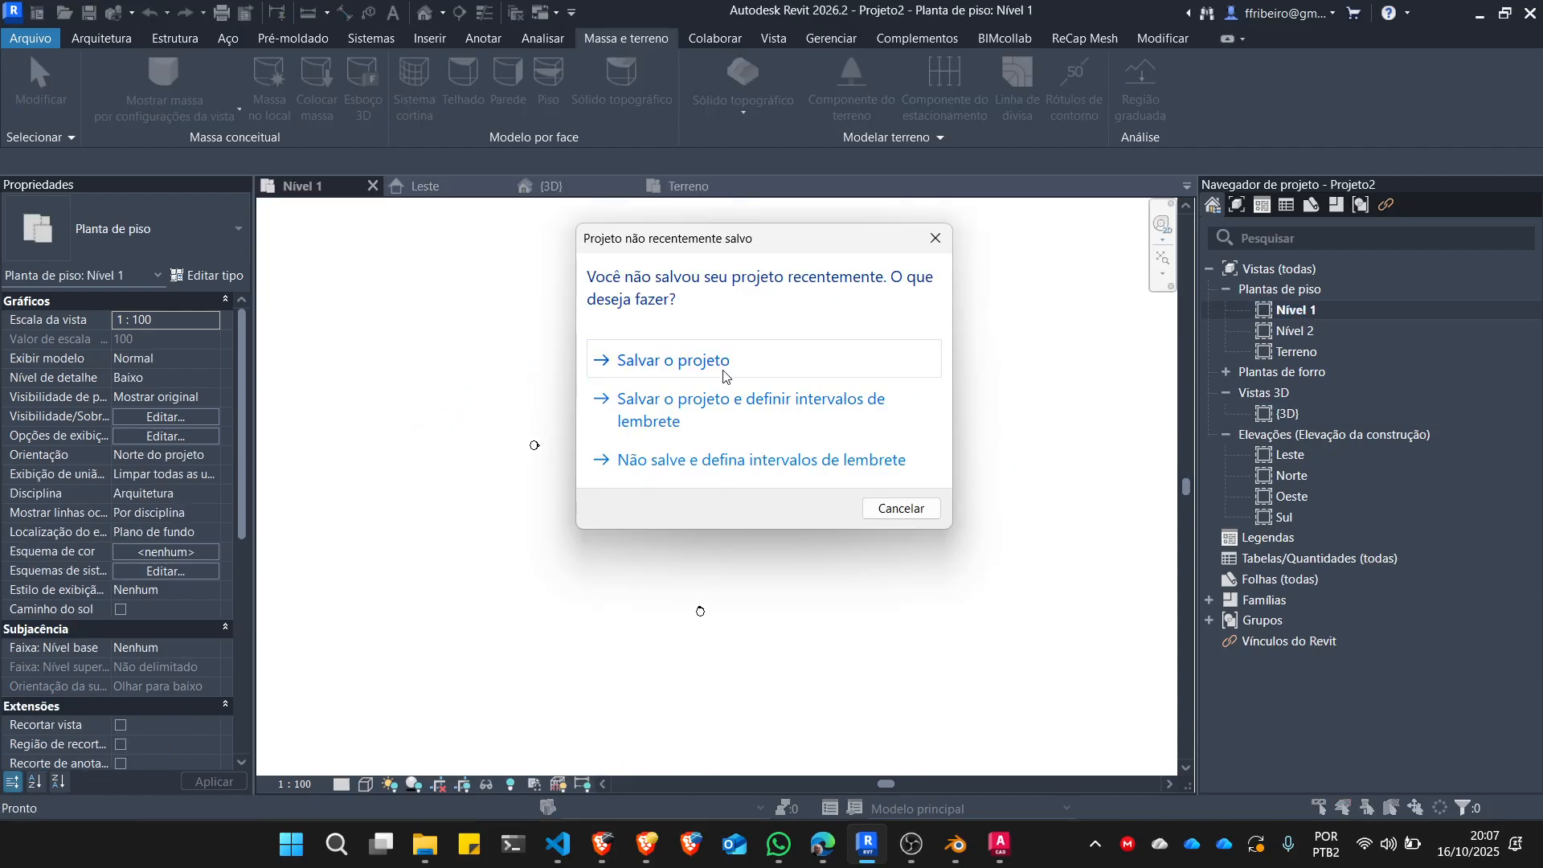
pyautogui.click(730, 369)
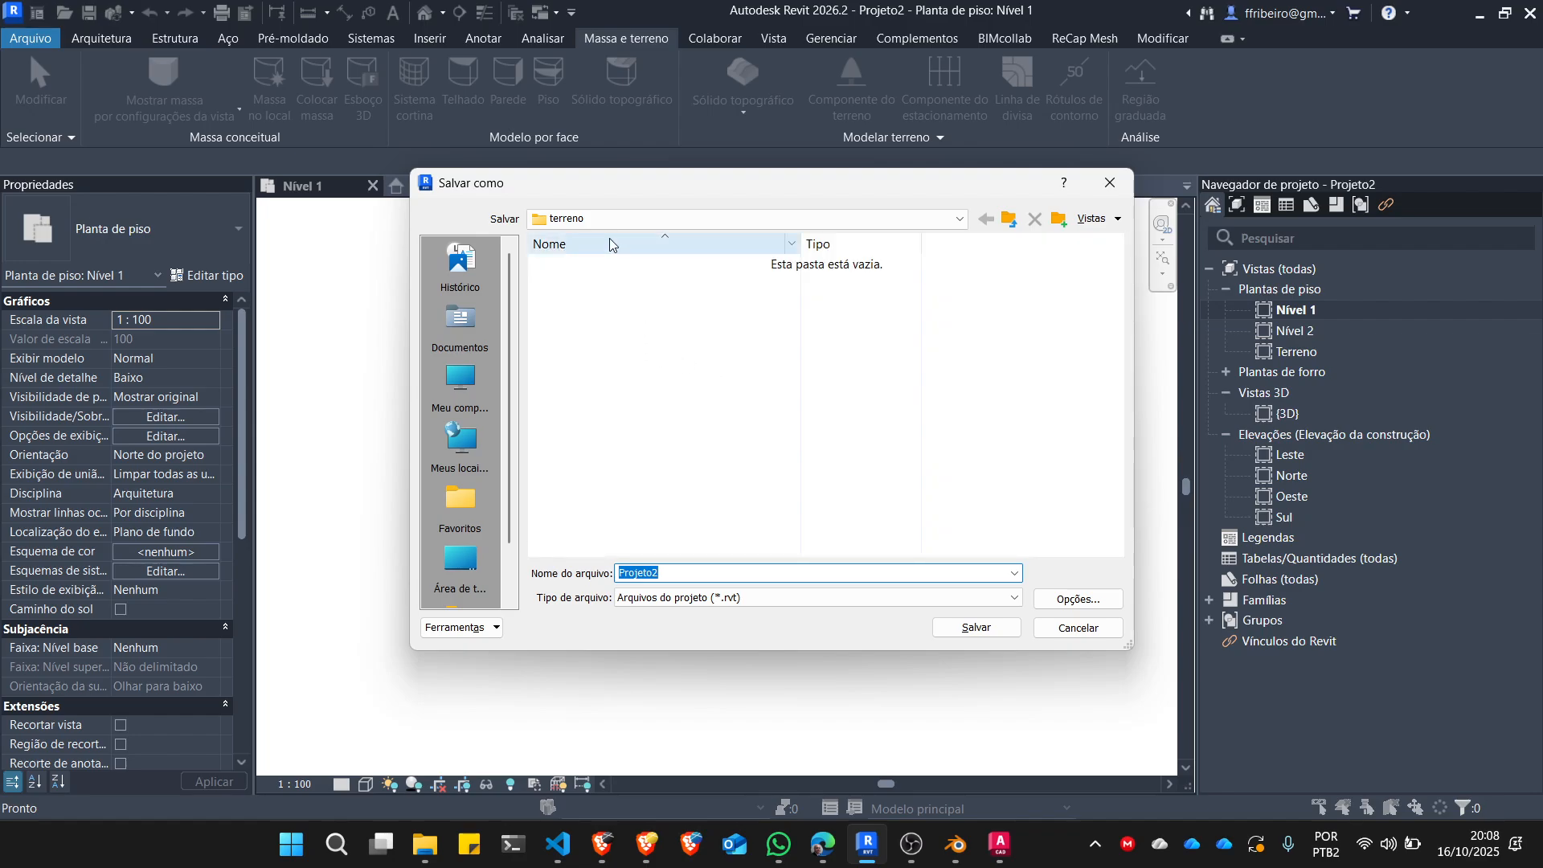
# Create a folder named arquitetura two levels above the terreno folder and open it as the save location.
pyautogui.click(1009, 219)
pyautogui.click(1009, 218)
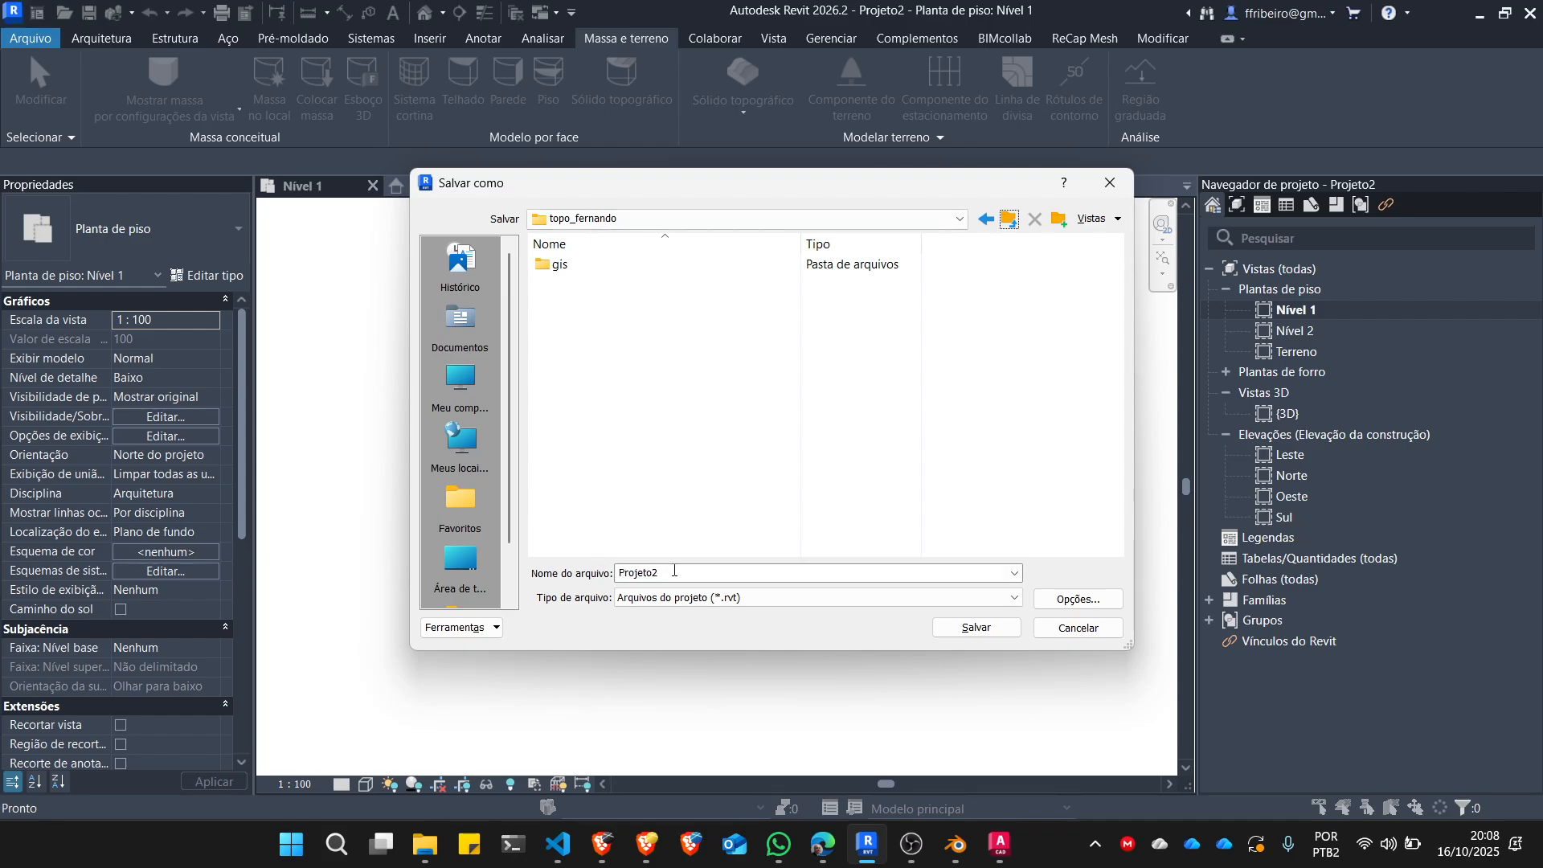
pyautogui.rightClick(582, 344)
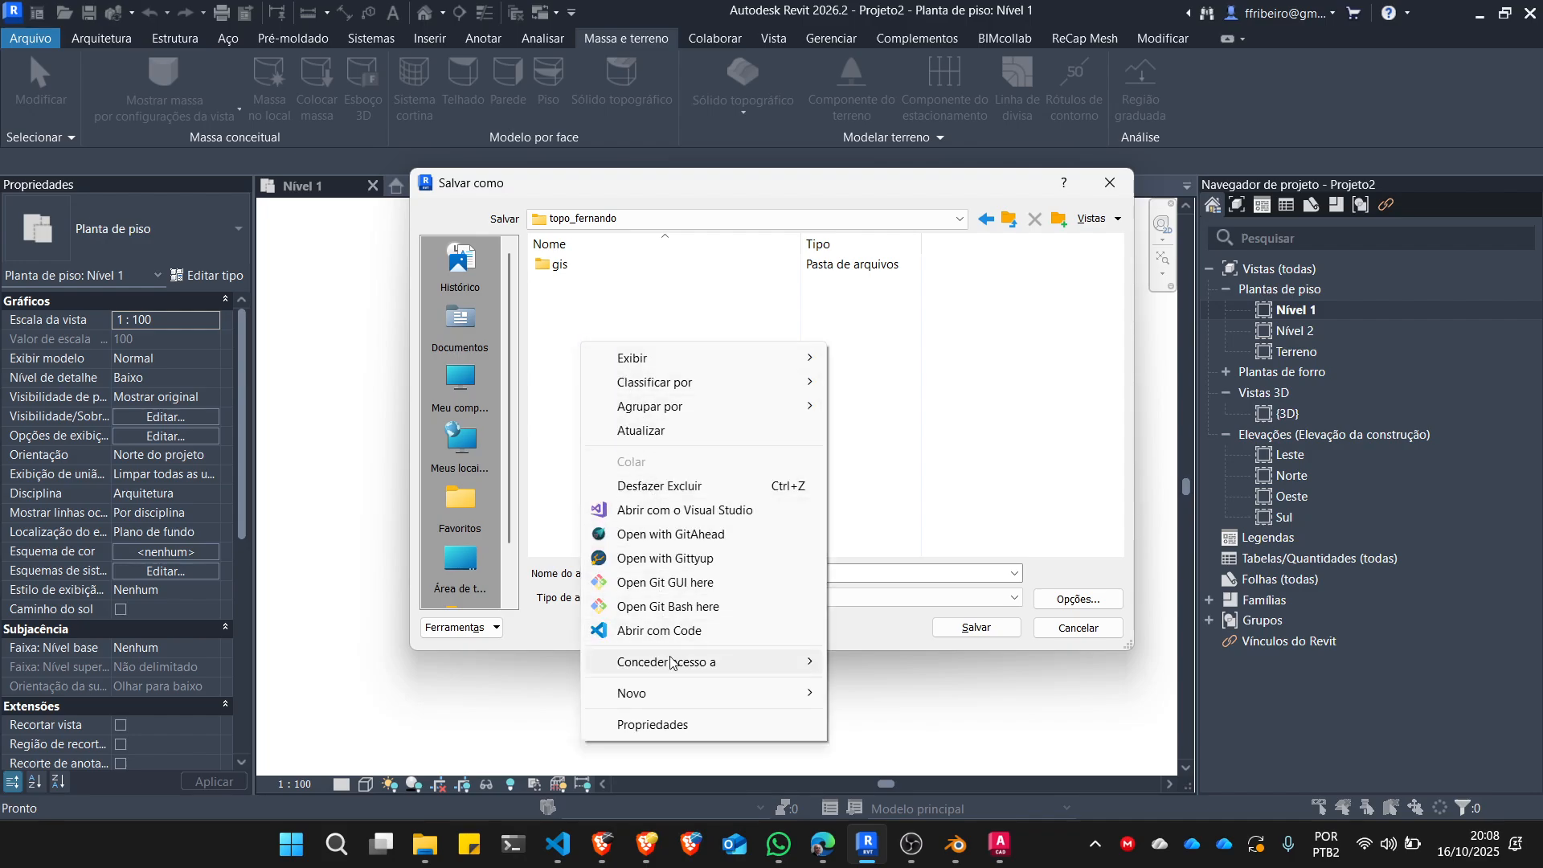
pyautogui.moveTo(784, 694)
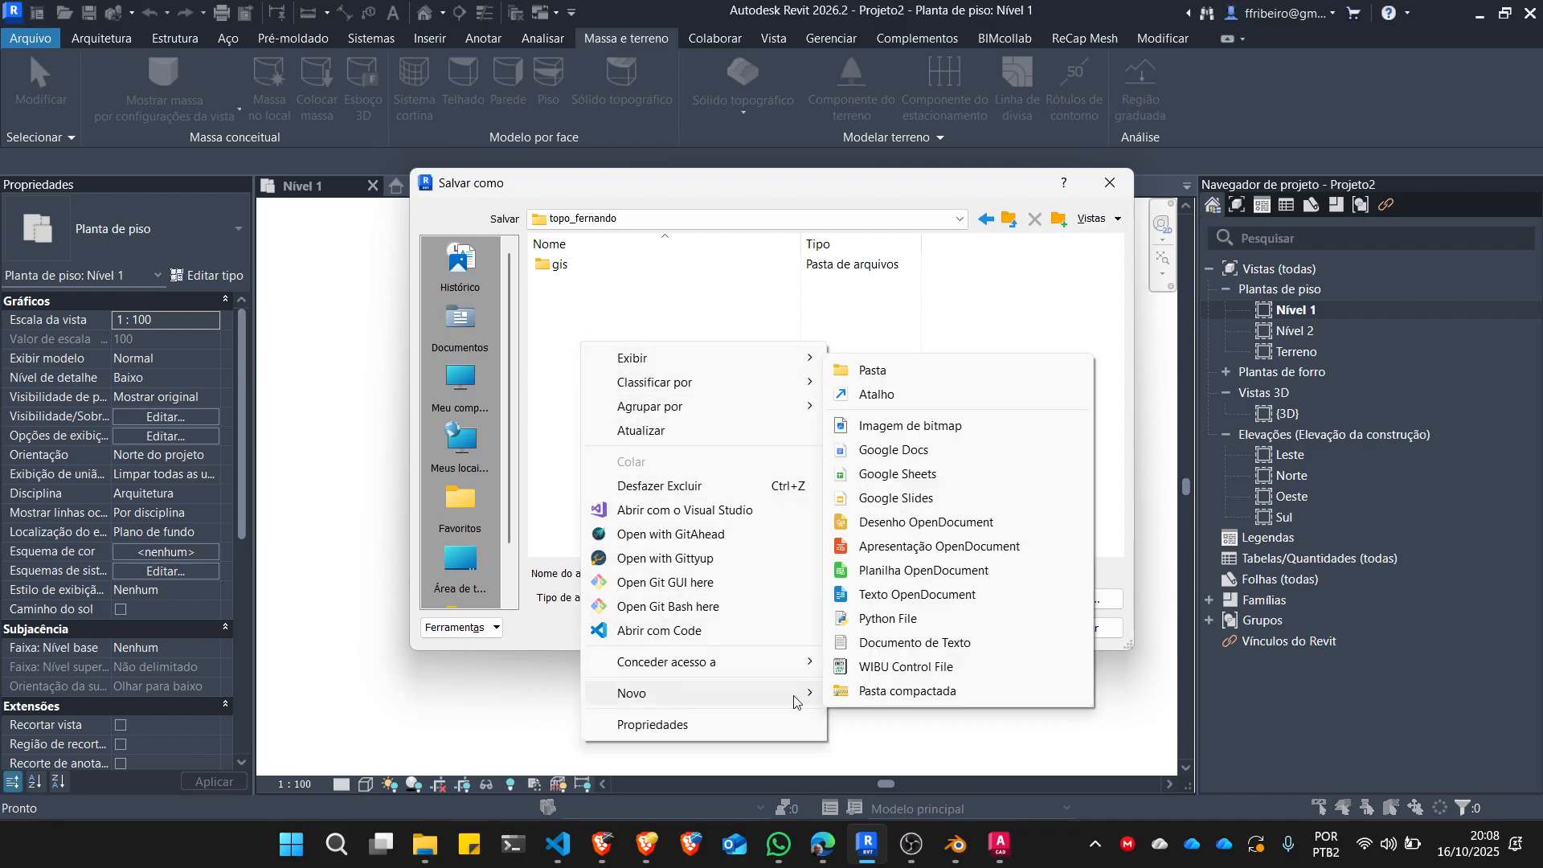
pyautogui.click(882, 367)
pyautogui.write('arquitetura')
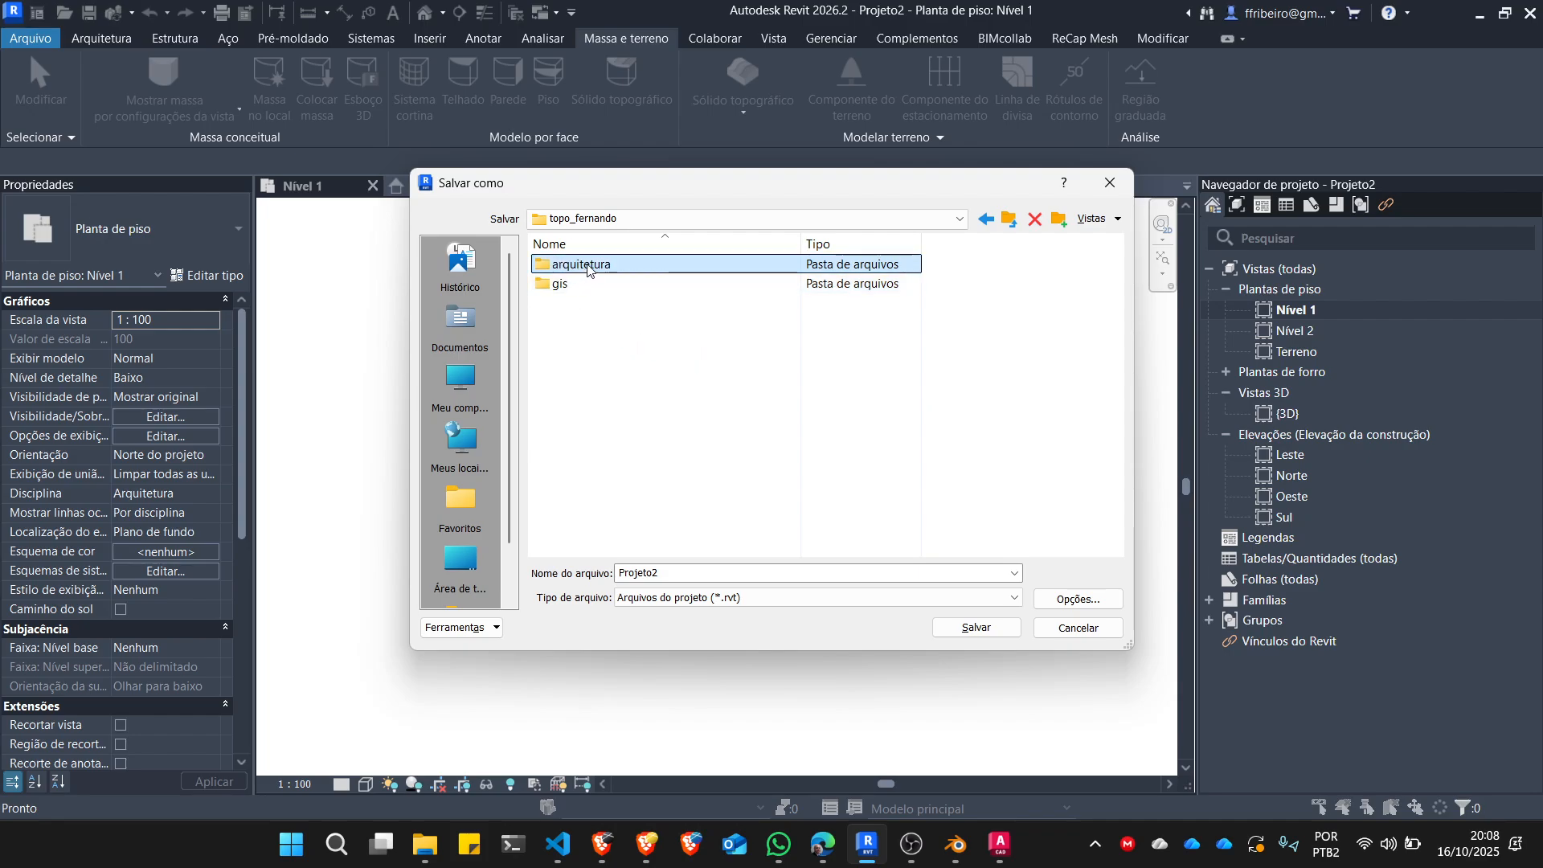
pyautogui.doubleClick(591, 263)
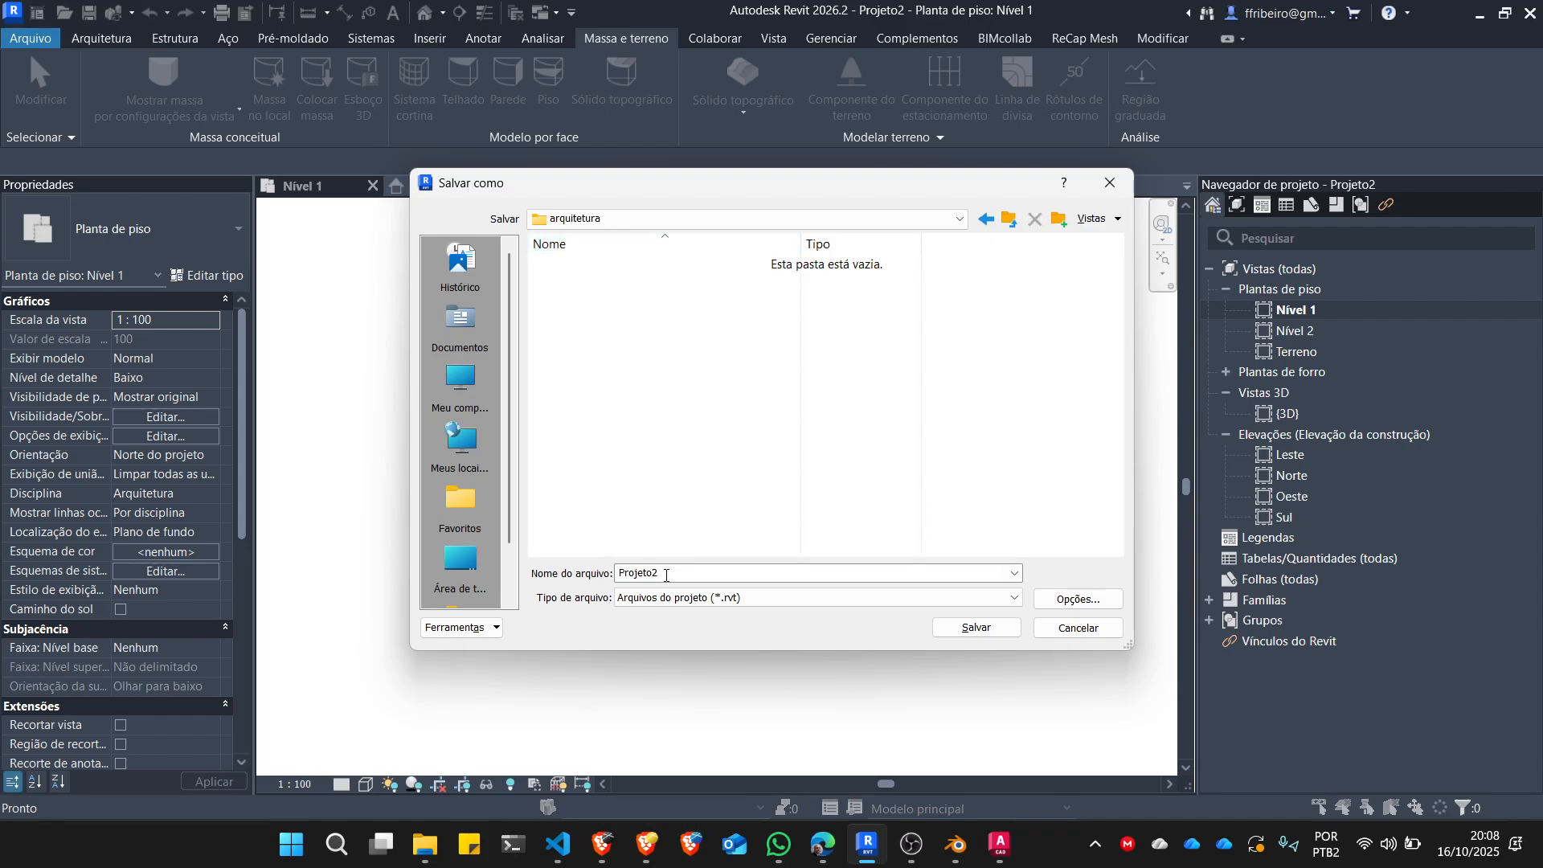
# Save the project as exemplo in the arquitetura folder.
pyautogui.doubleClick(666, 574)
pyautogui.write('exemplo')
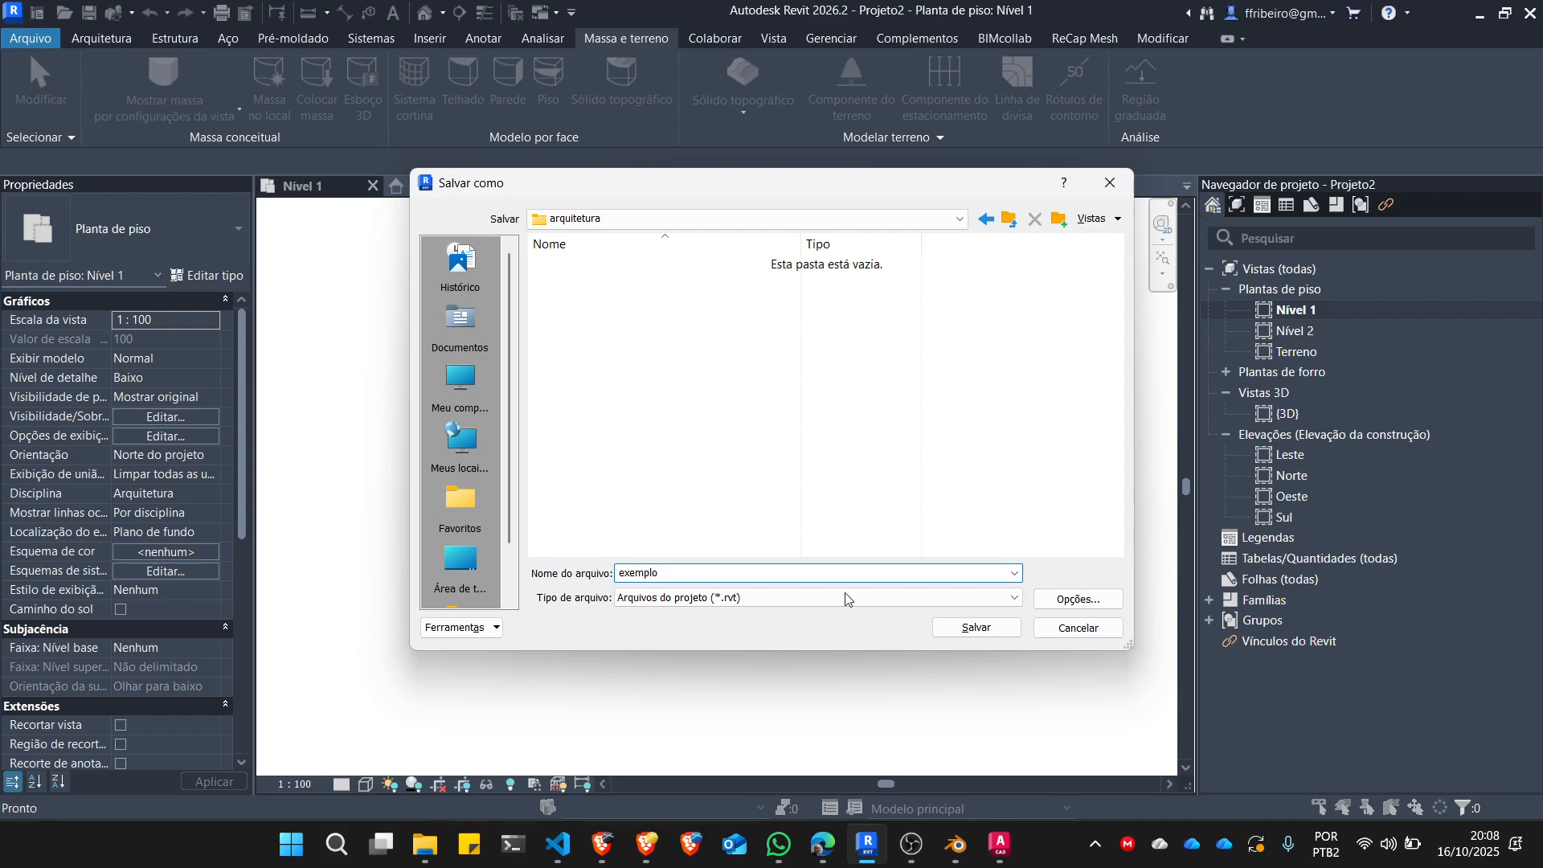
pyautogui.click(974, 629)
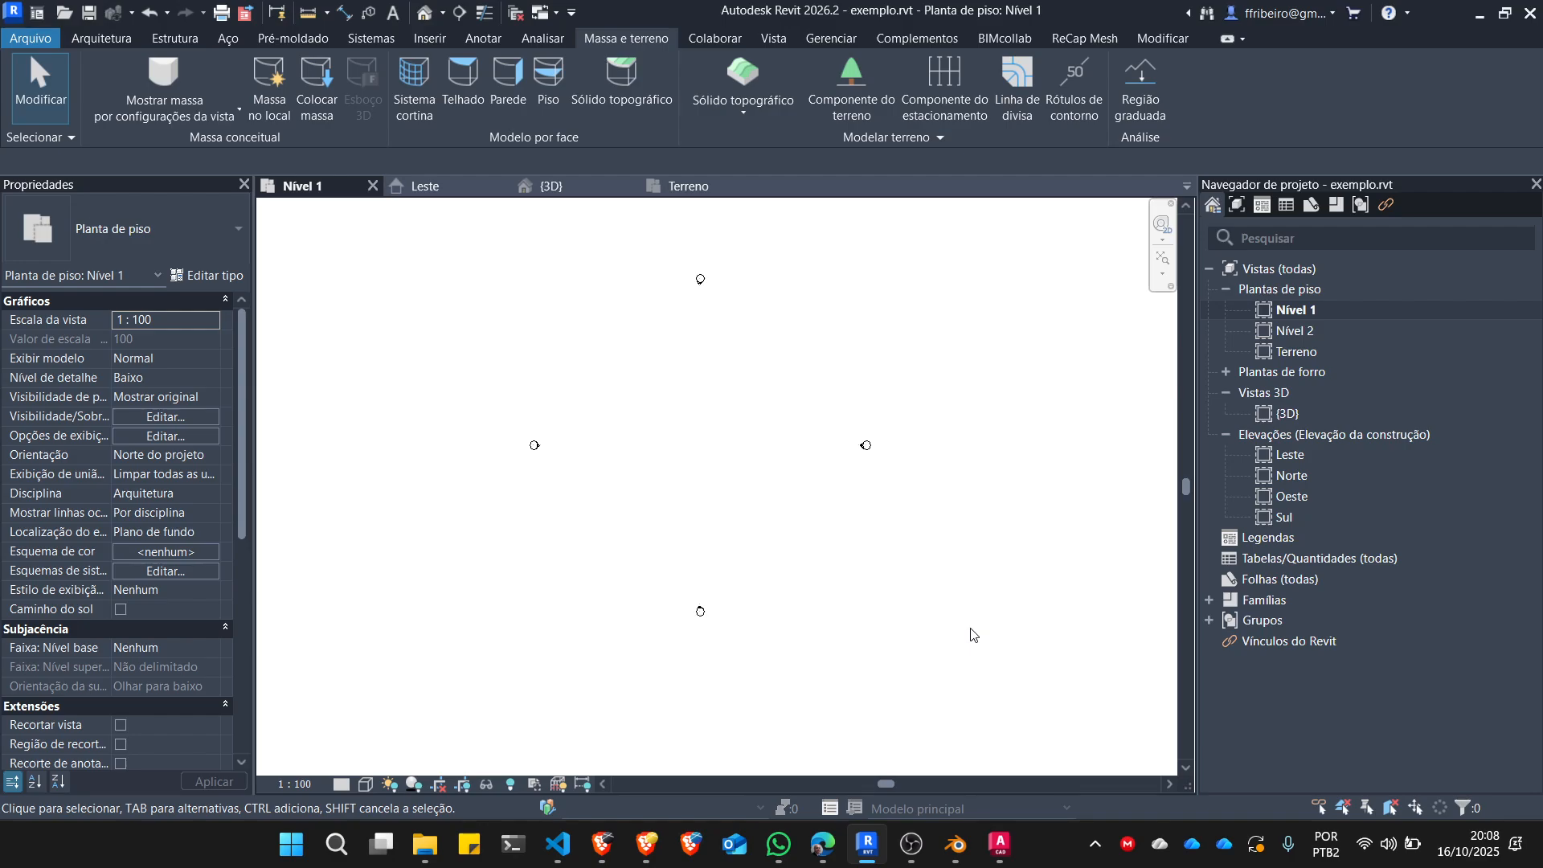
# Open the Terreno floor plan and select the toposolid to check its extent, then clear the selection.
pyautogui.scroll(-2, 701, 438)
pyautogui.scroll(2, 692, 402)
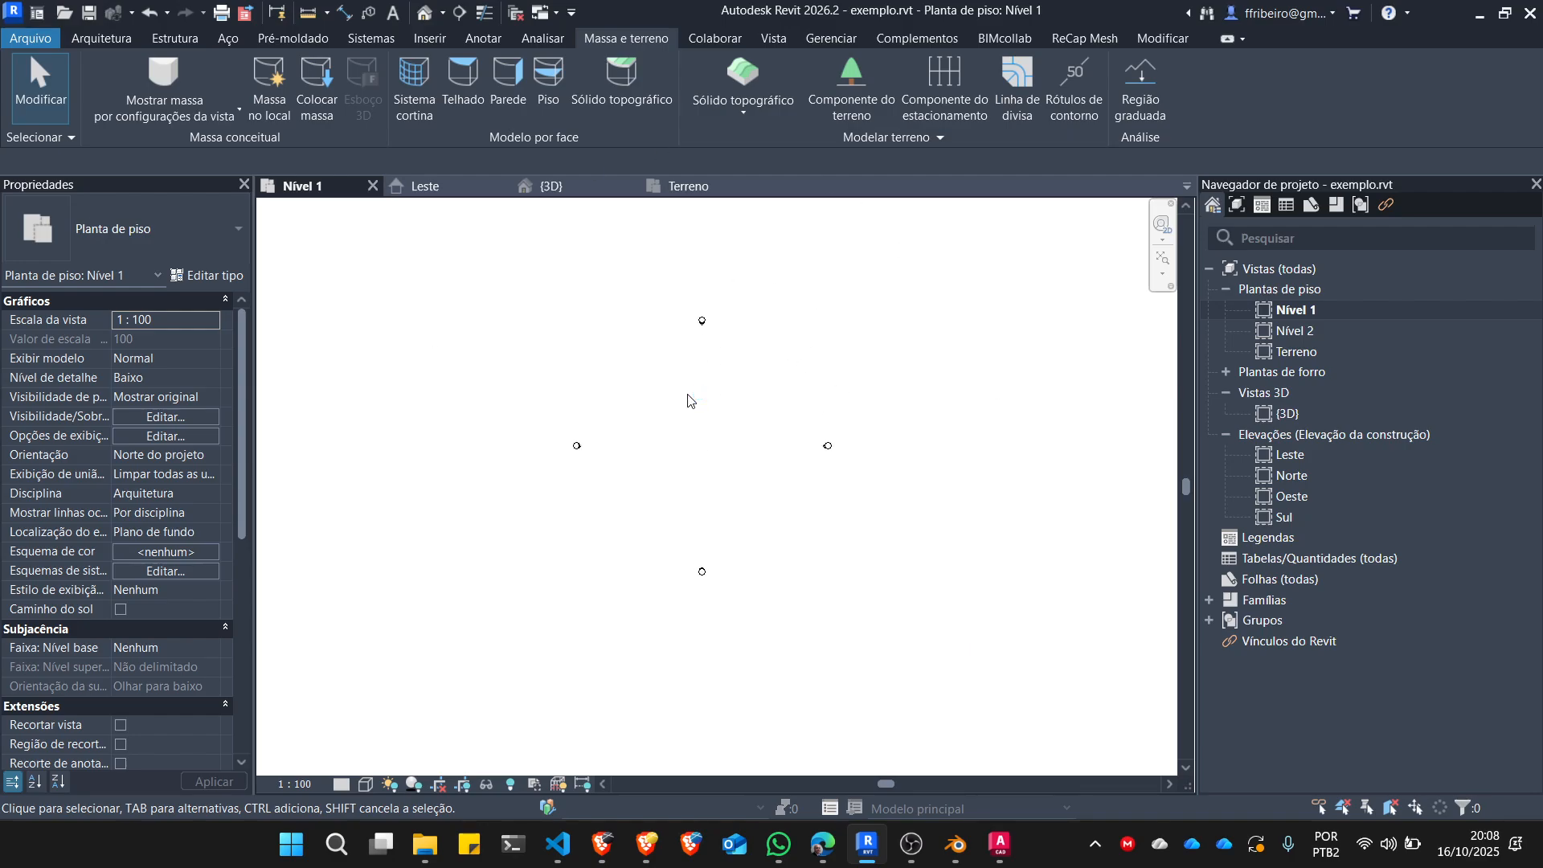
pyautogui.doubleClick(1281, 354)
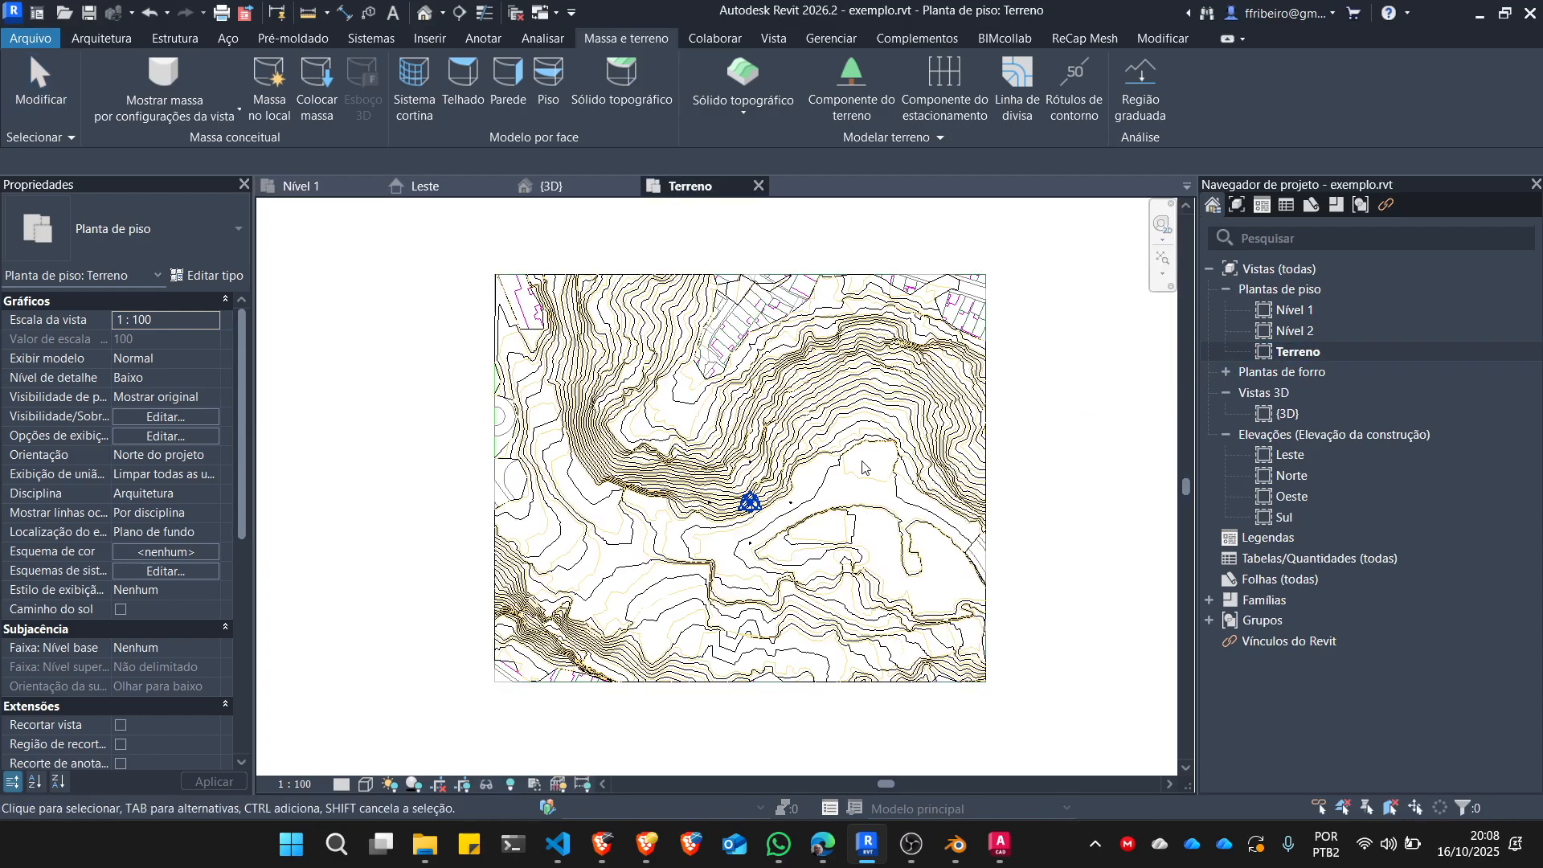
pyautogui.click(734, 397)
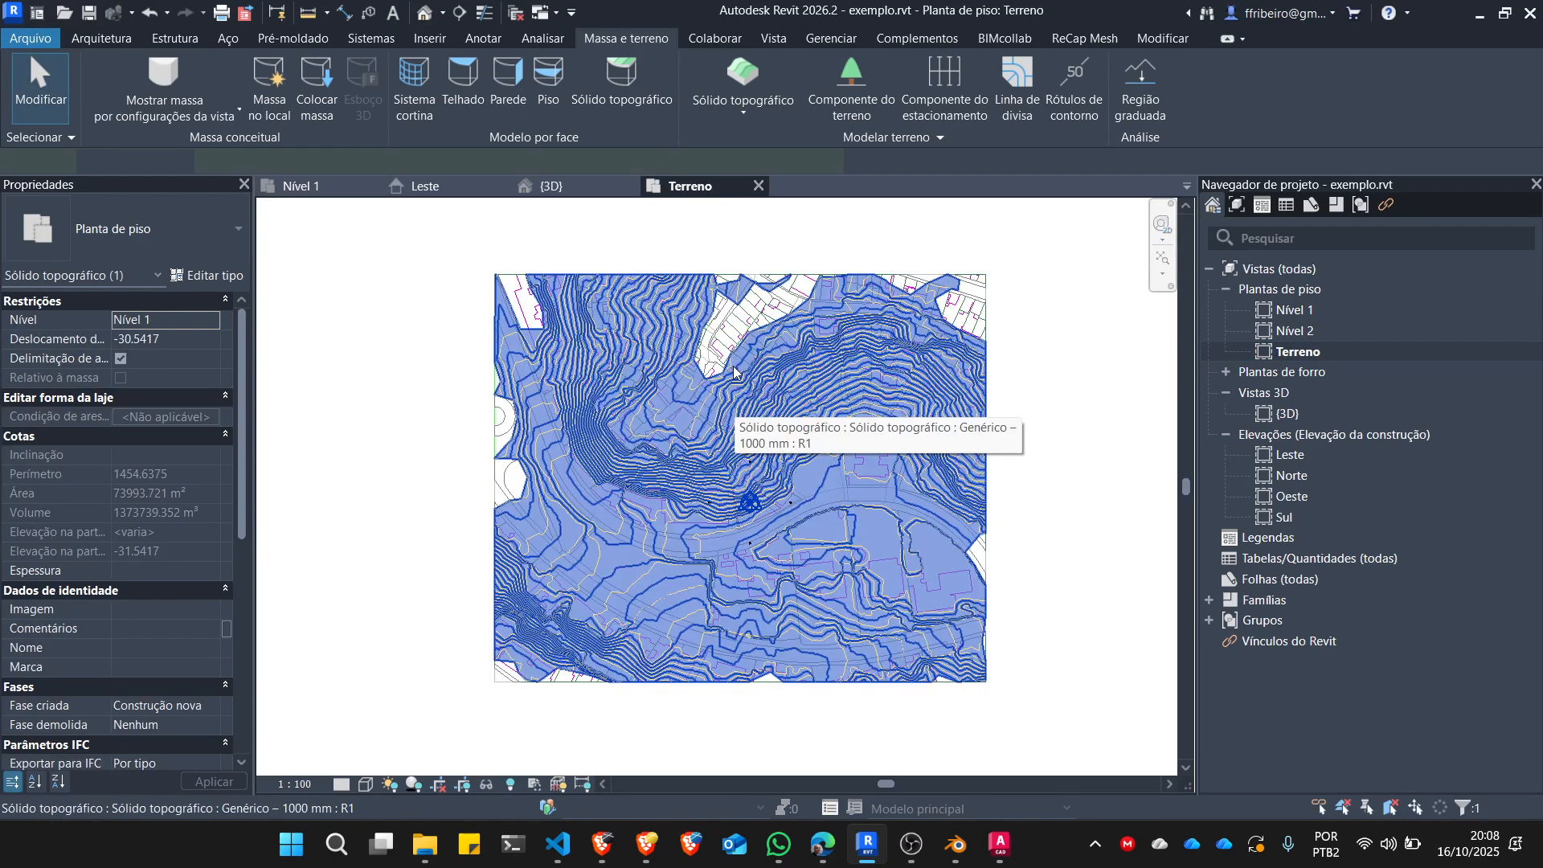
pyautogui.scroll(1, 733, 373)
pyautogui.scroll(-1, 630, 373)
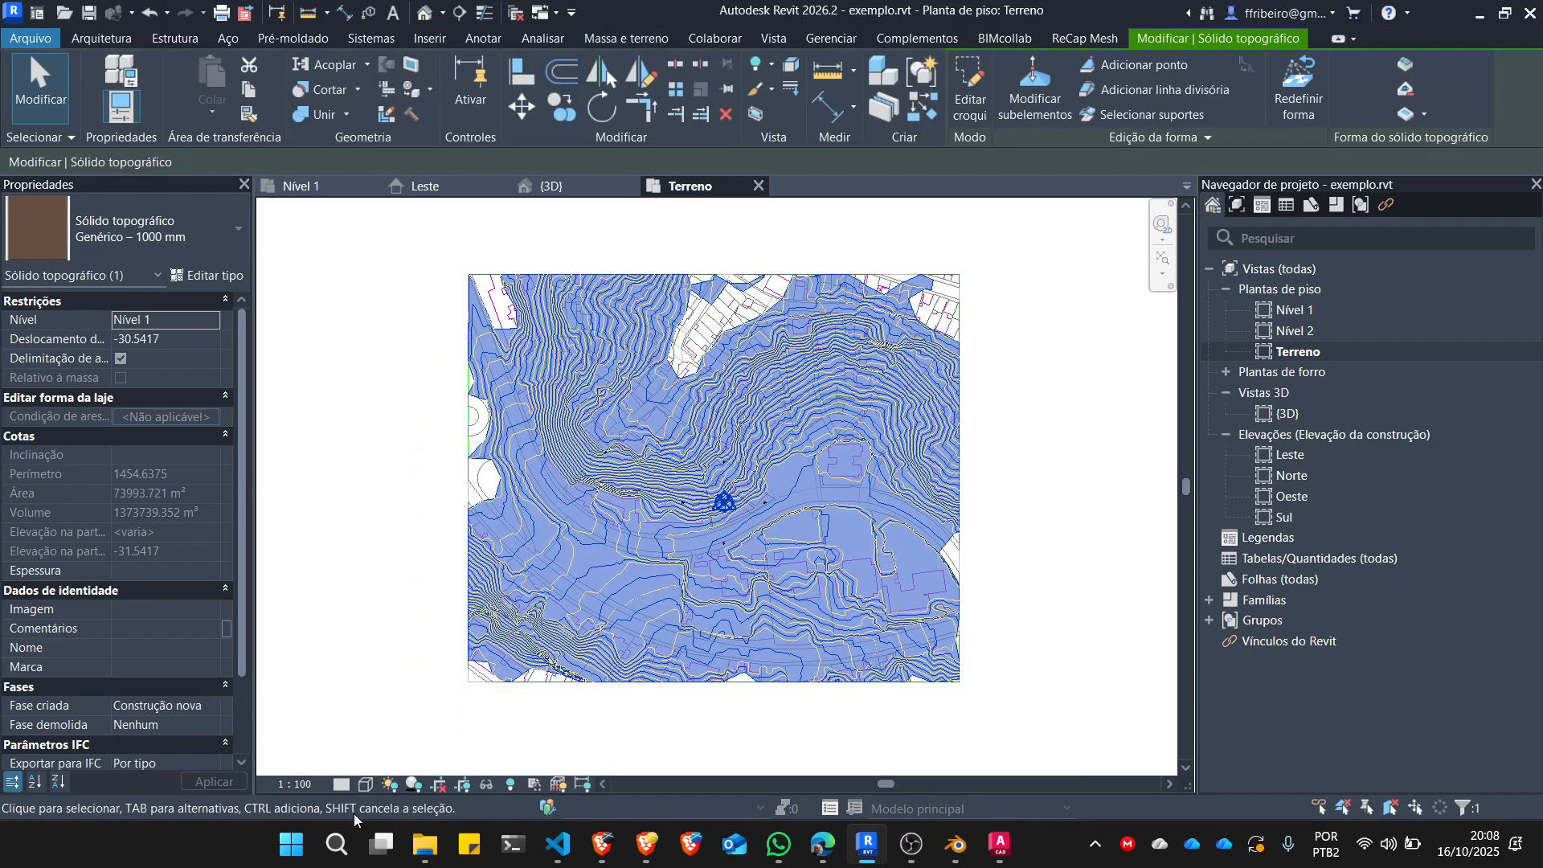
pyautogui.click(573, 747)
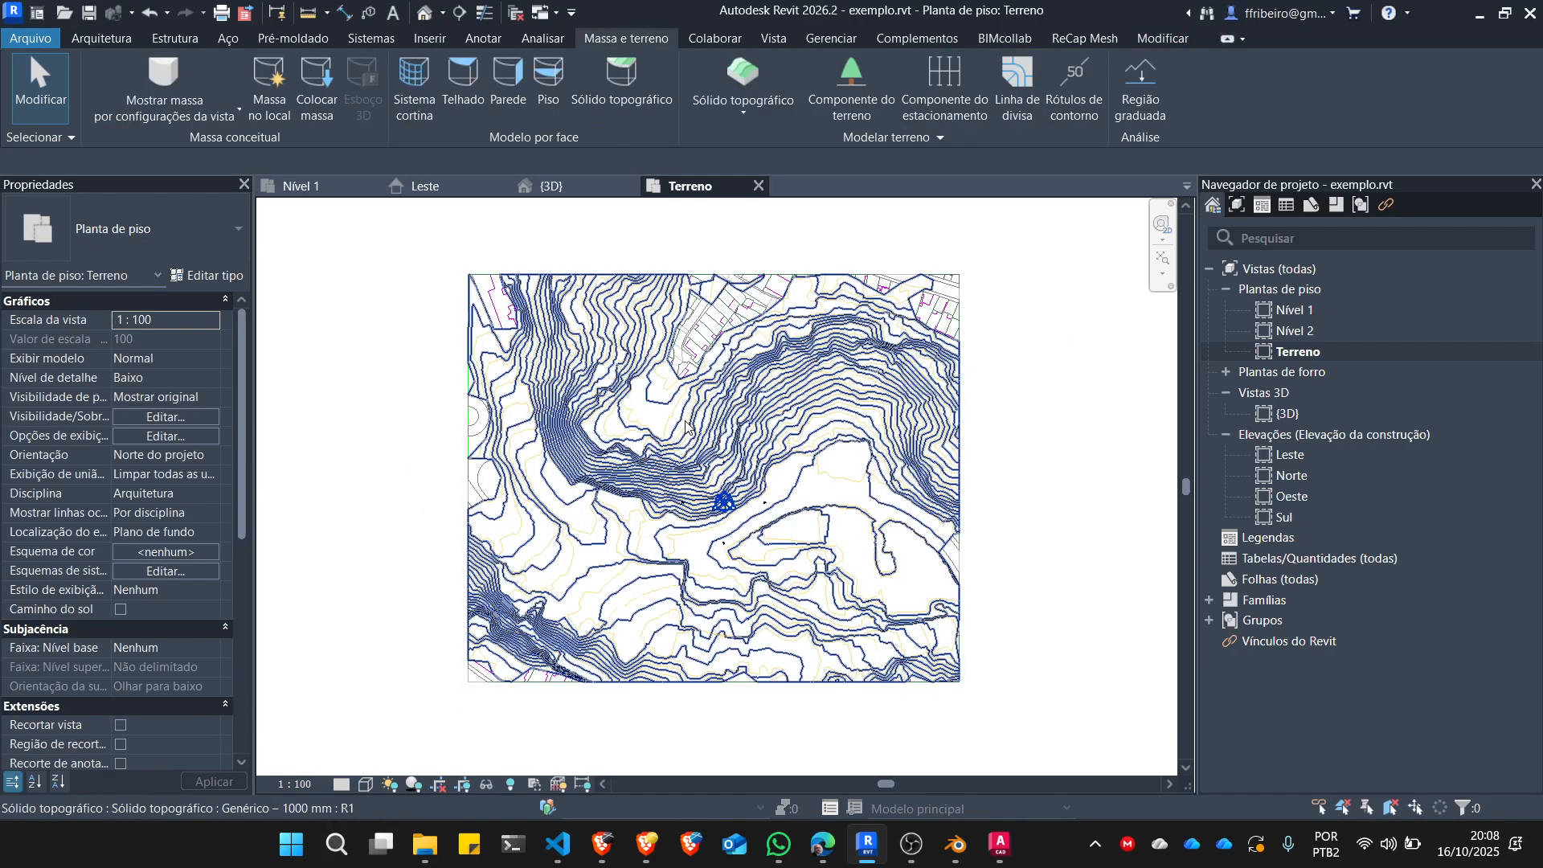
# Try the Linha oculta and Estrutura de arame visual styles in the Terreno floor plan.
pyautogui.scroll(1, 714, 389)
pyautogui.scroll(1, 719, 305)
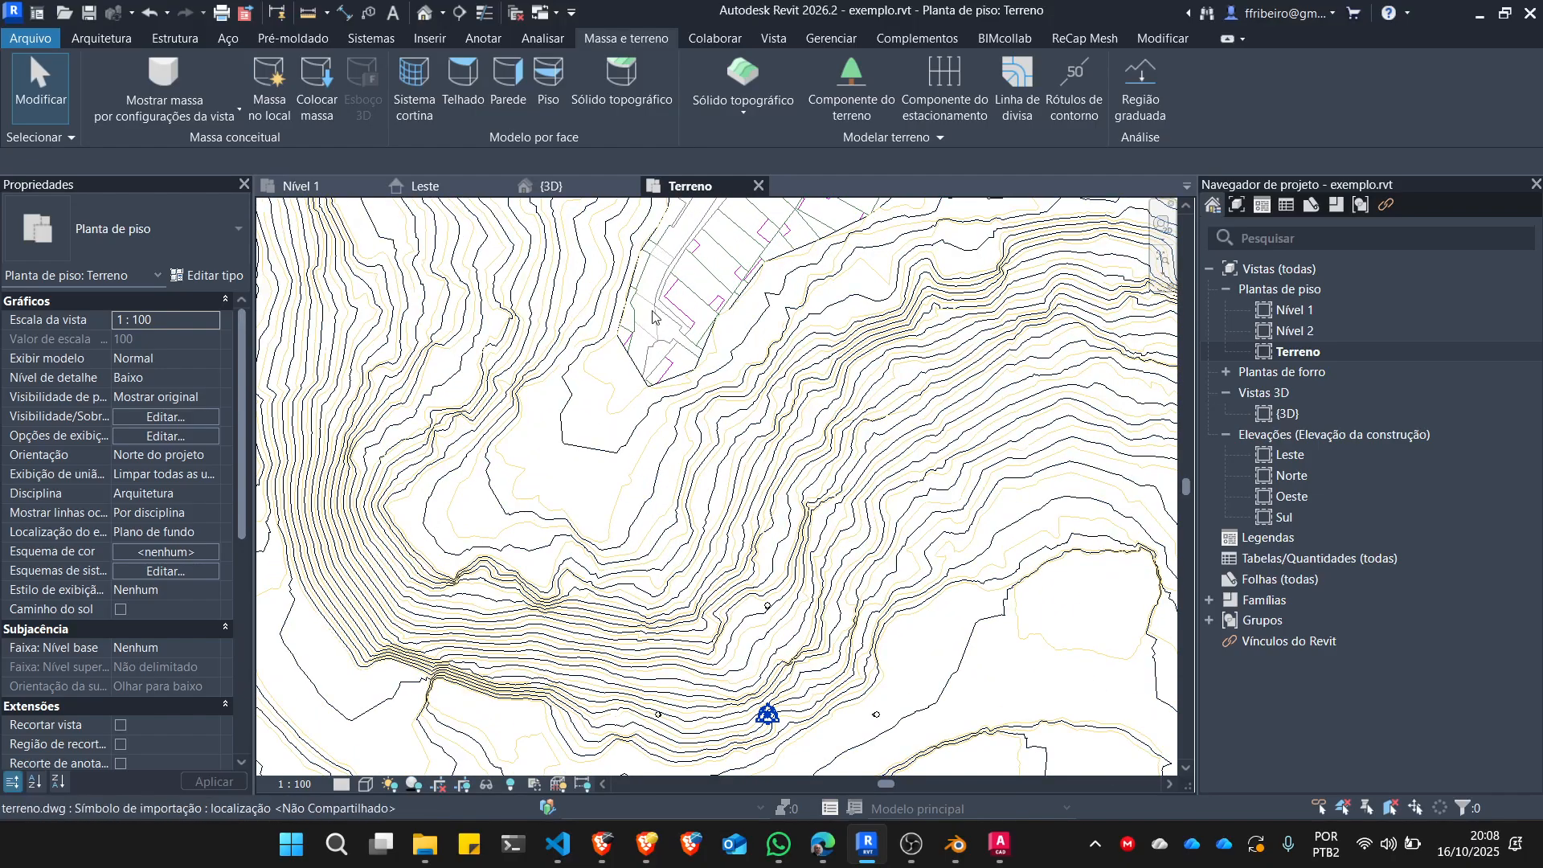
pyautogui.scroll(-2, 652, 316)
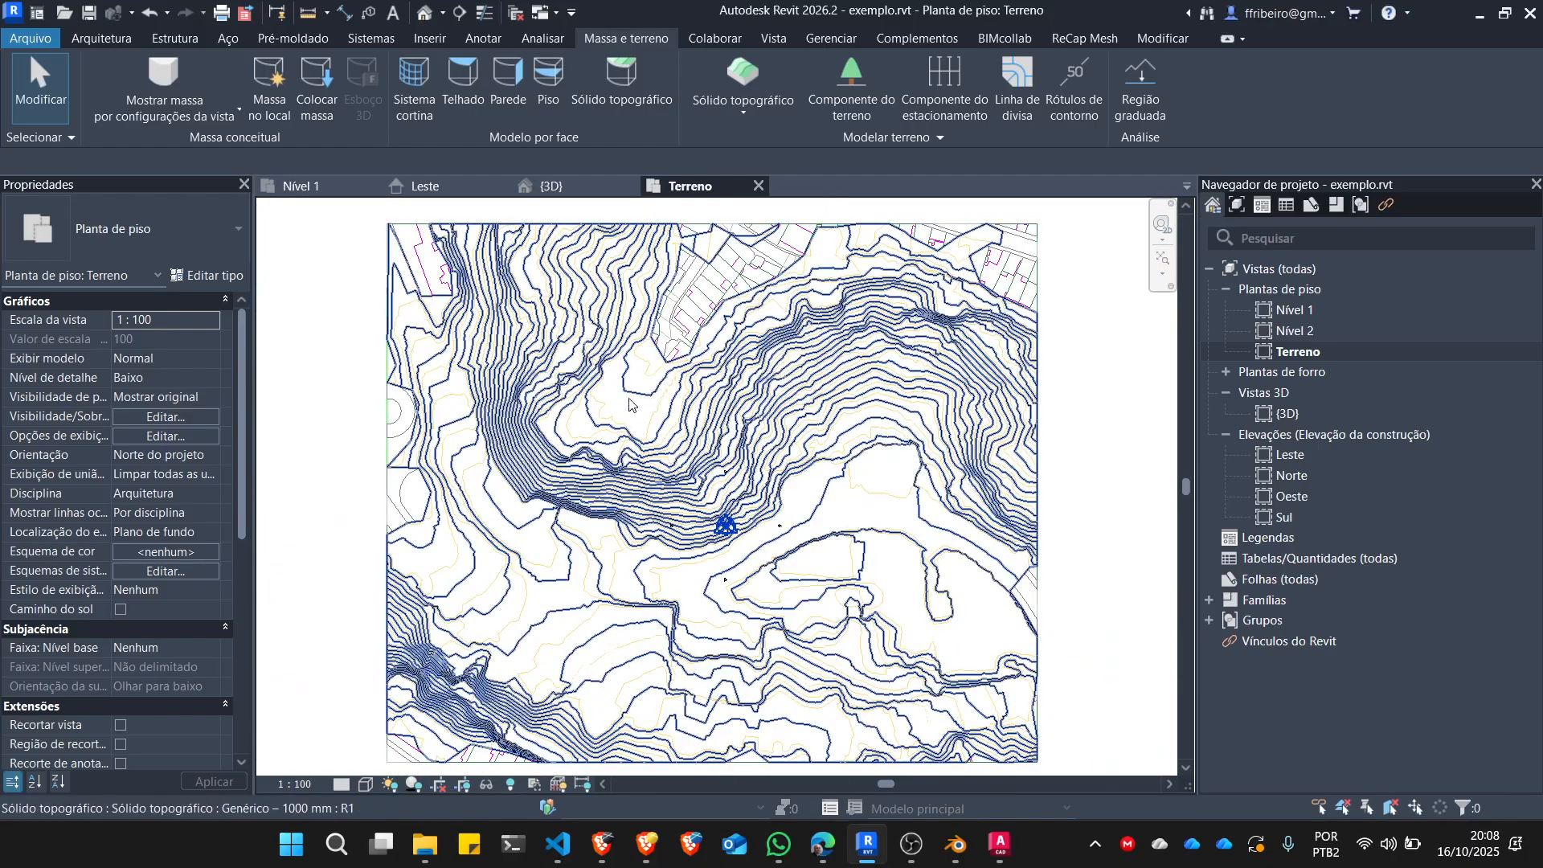
pyautogui.click(369, 785)
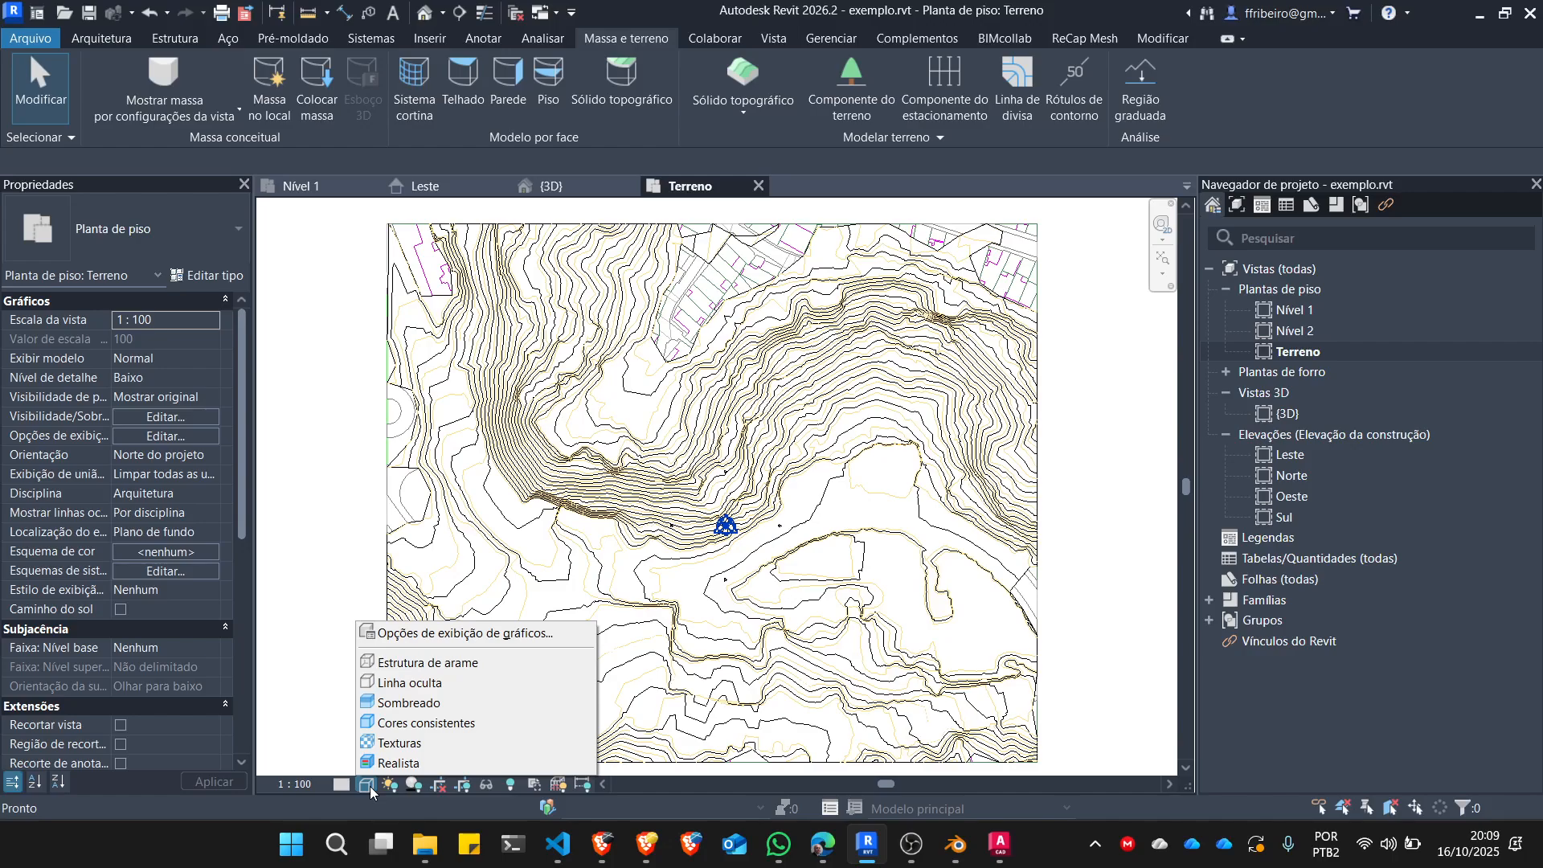
pyautogui.click(411, 685)
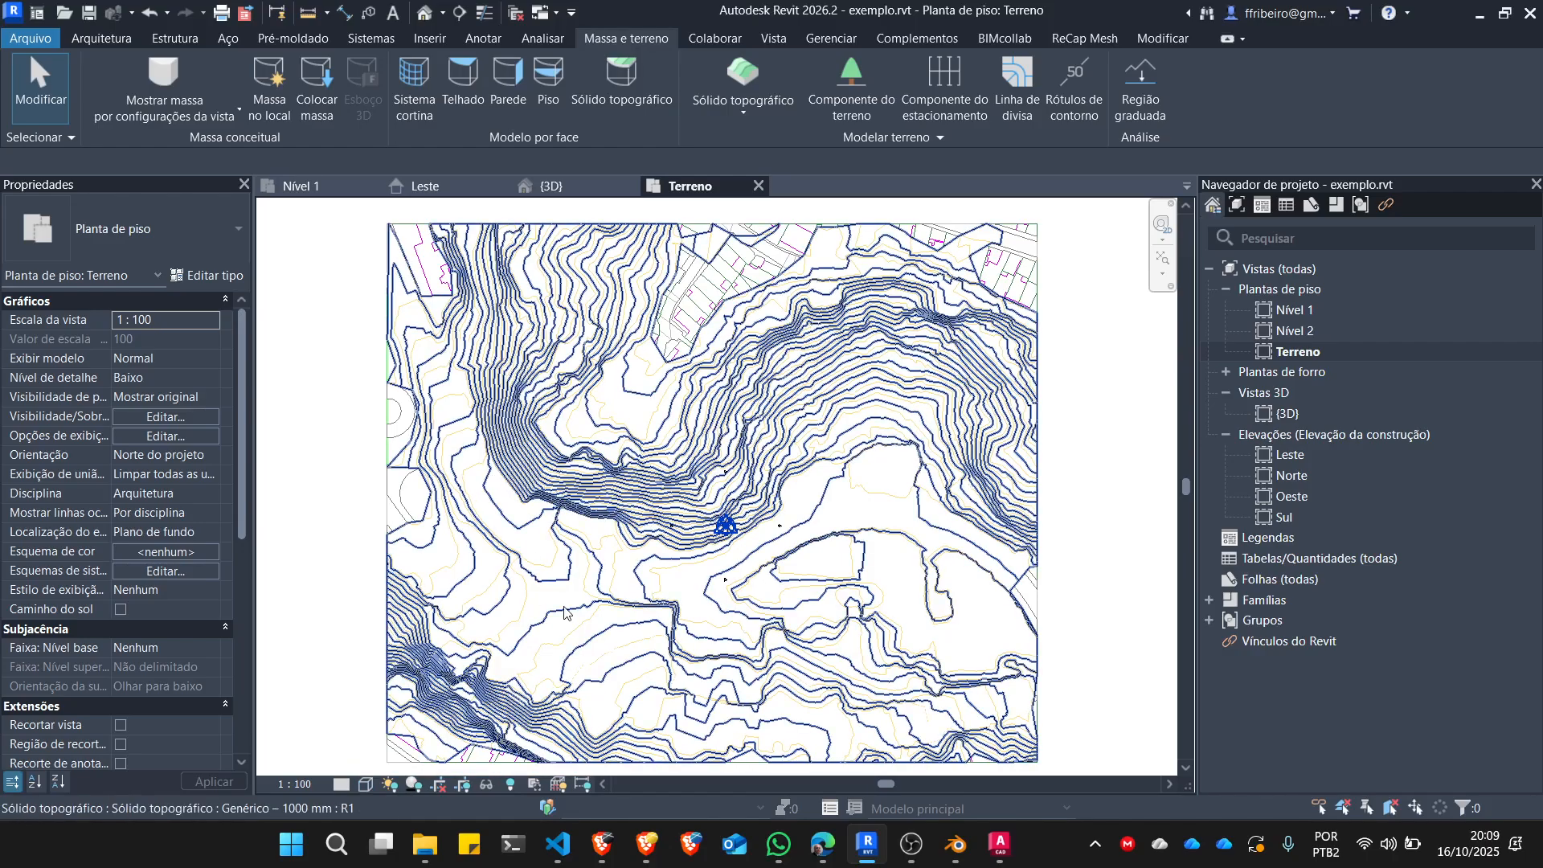
pyautogui.click(367, 785)
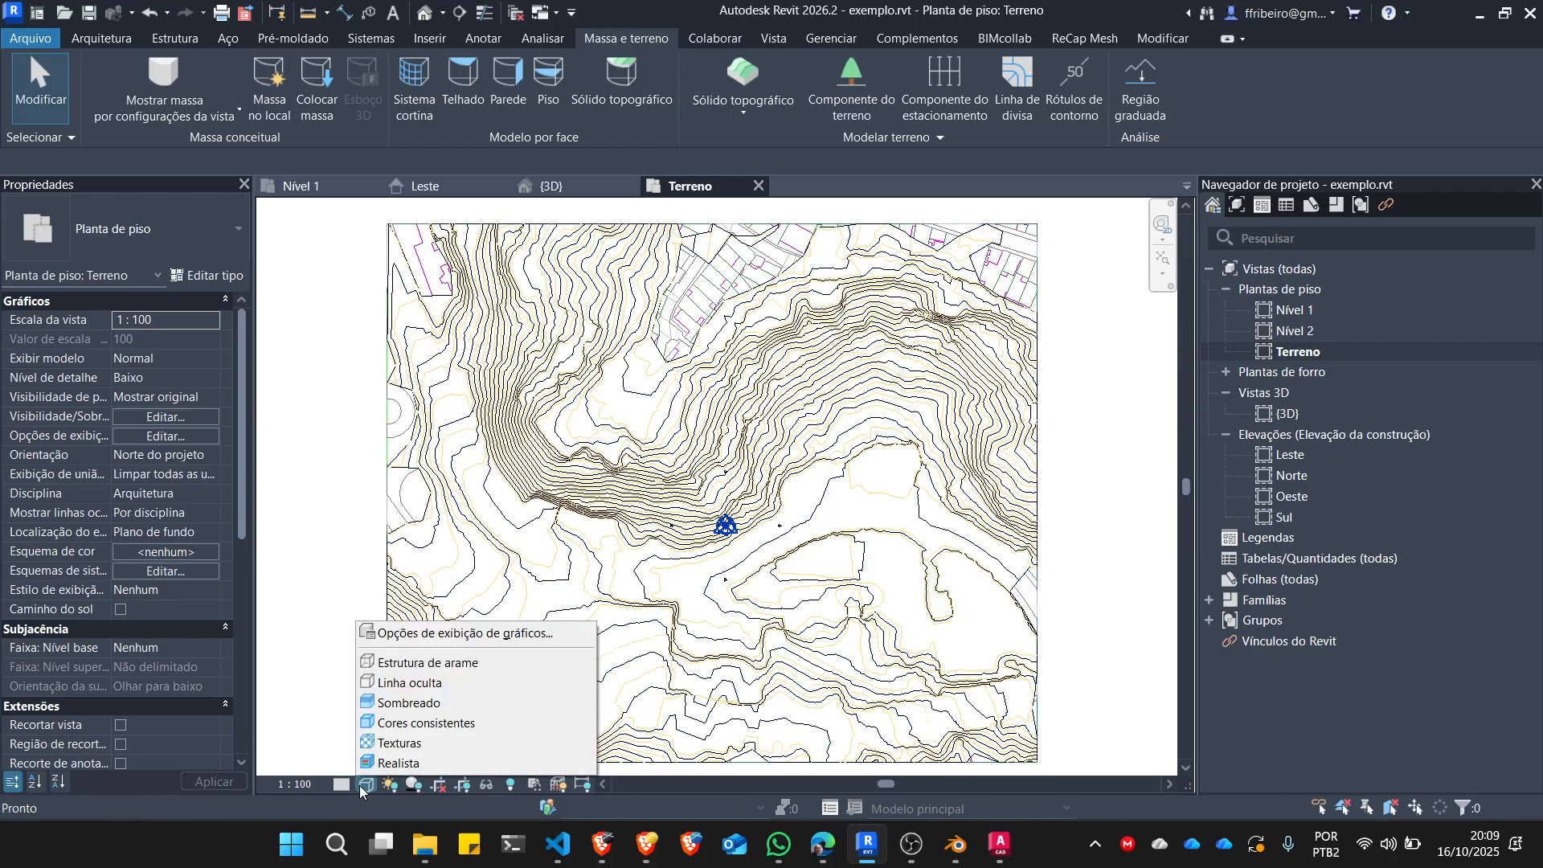
pyautogui.click(408, 663)
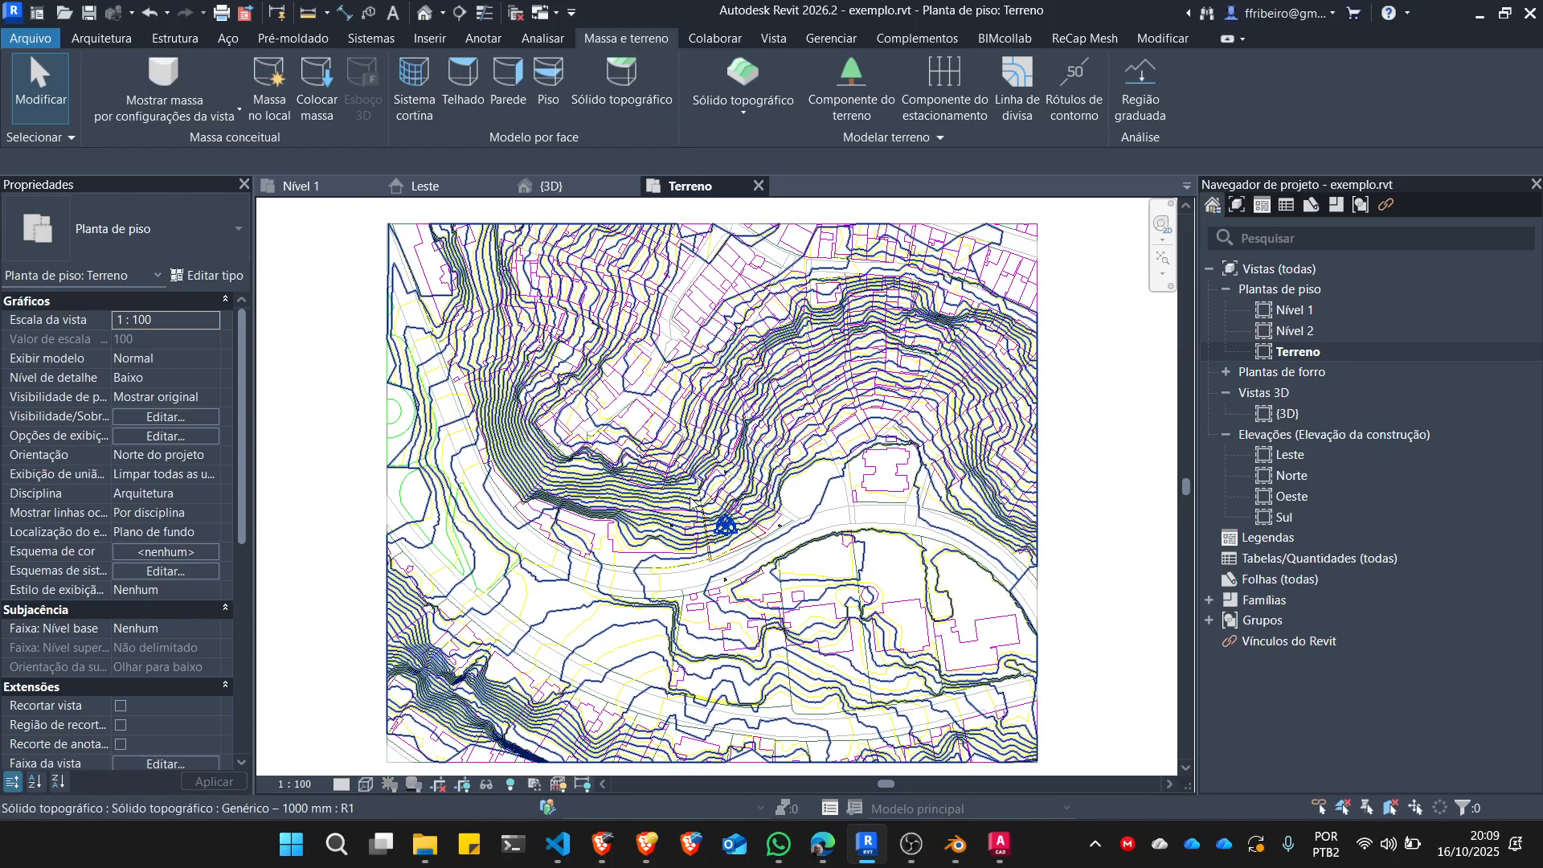
# Examine the lot, building and road lines of terreno.dwg beneath the toposolid, around the project origin and the neighbouring blocks.
pyautogui.scroll(3, 707, 506)
pyautogui.scroll(5, 738, 514)
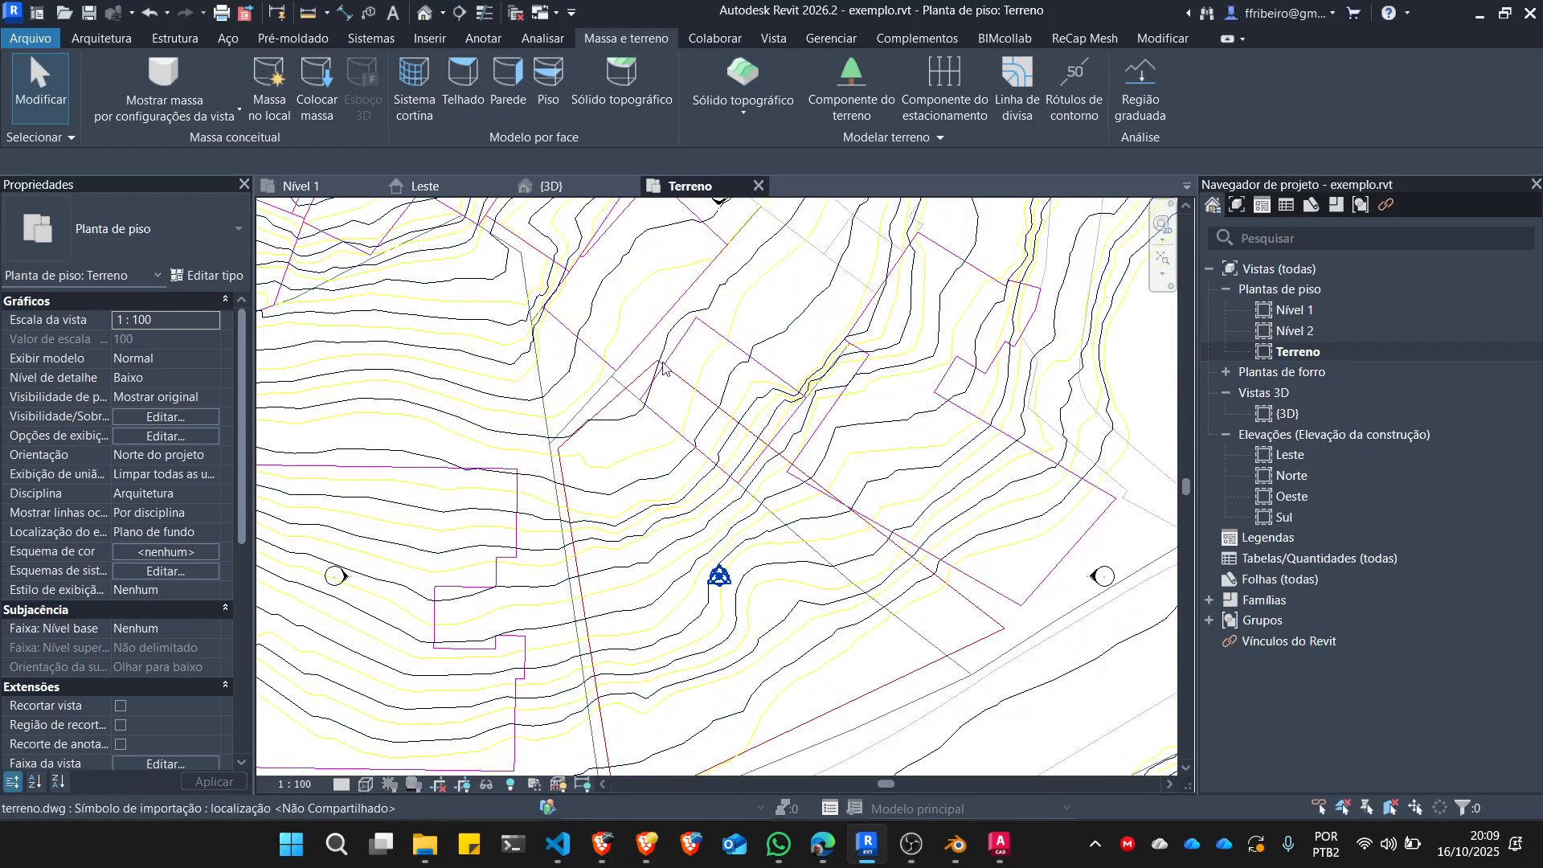
pyautogui.scroll(-2, 566, 539)
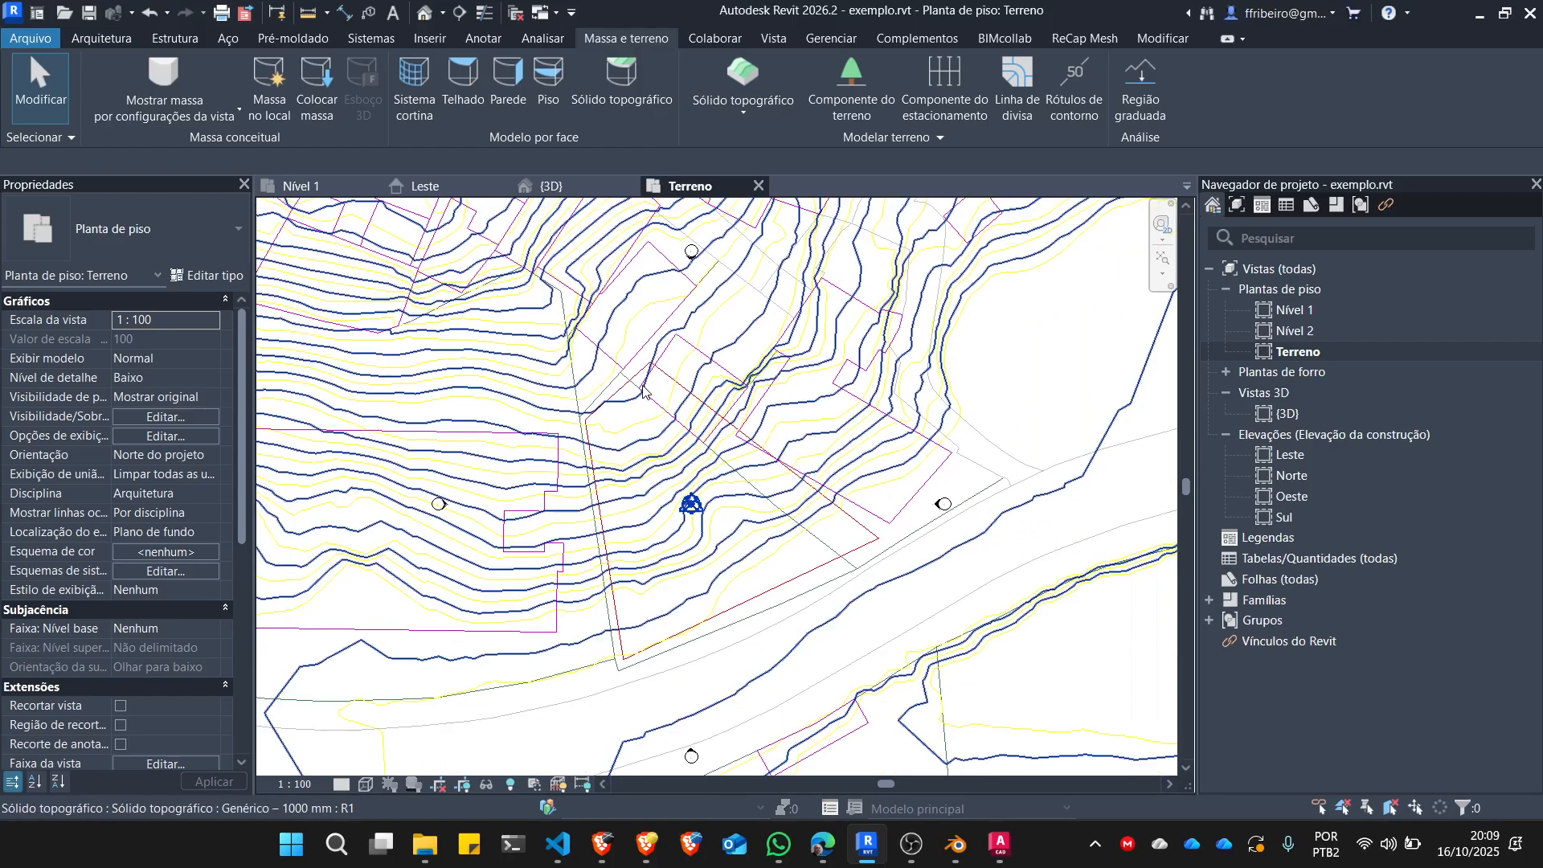
pyautogui.scroll(3, 673, 420)
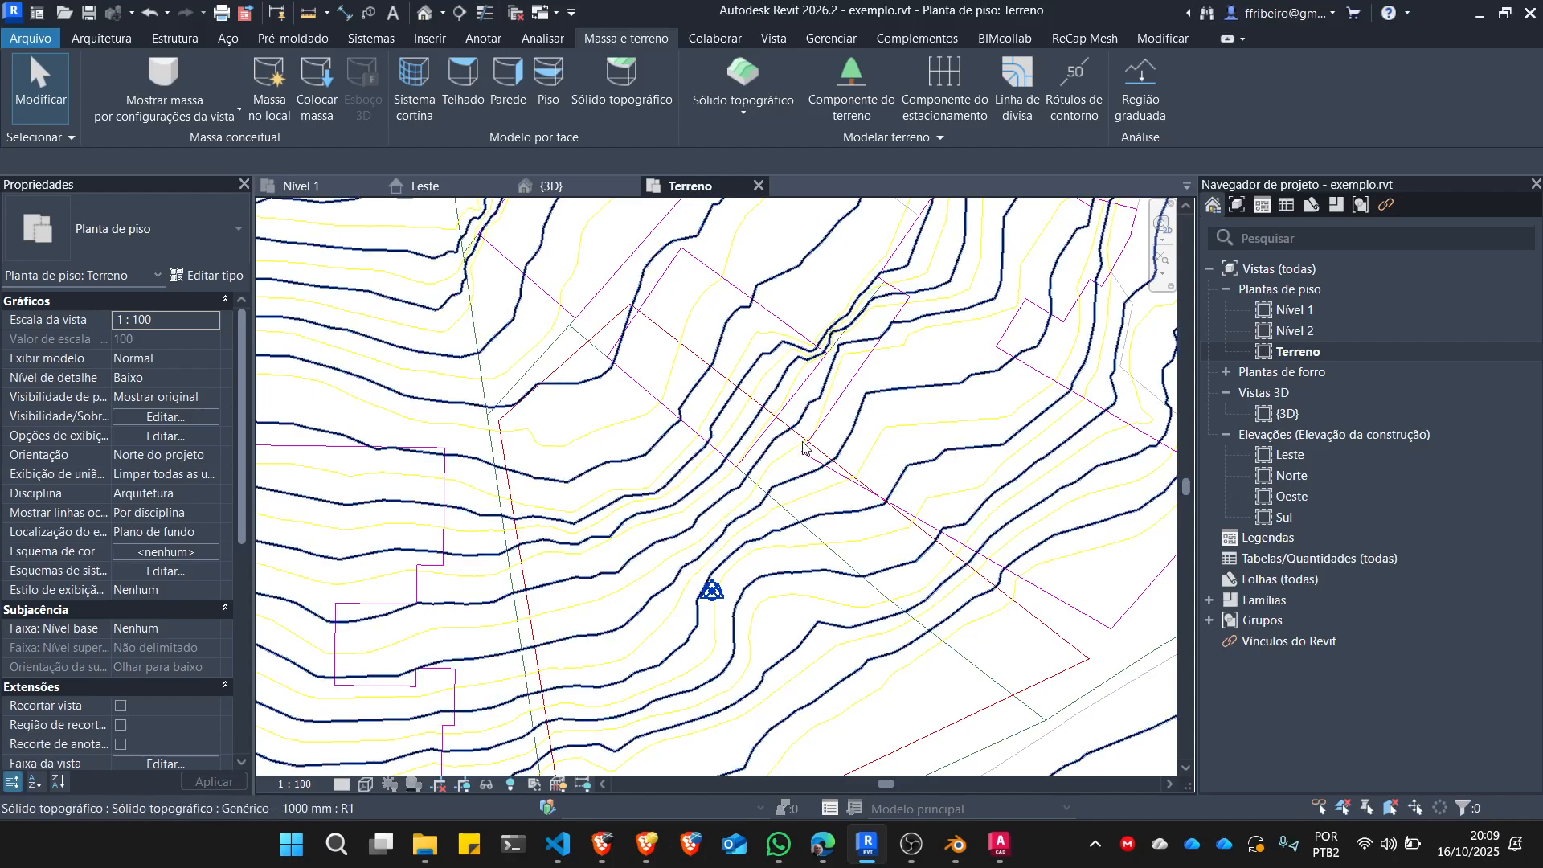
pyautogui.scroll(-2, 803, 472)
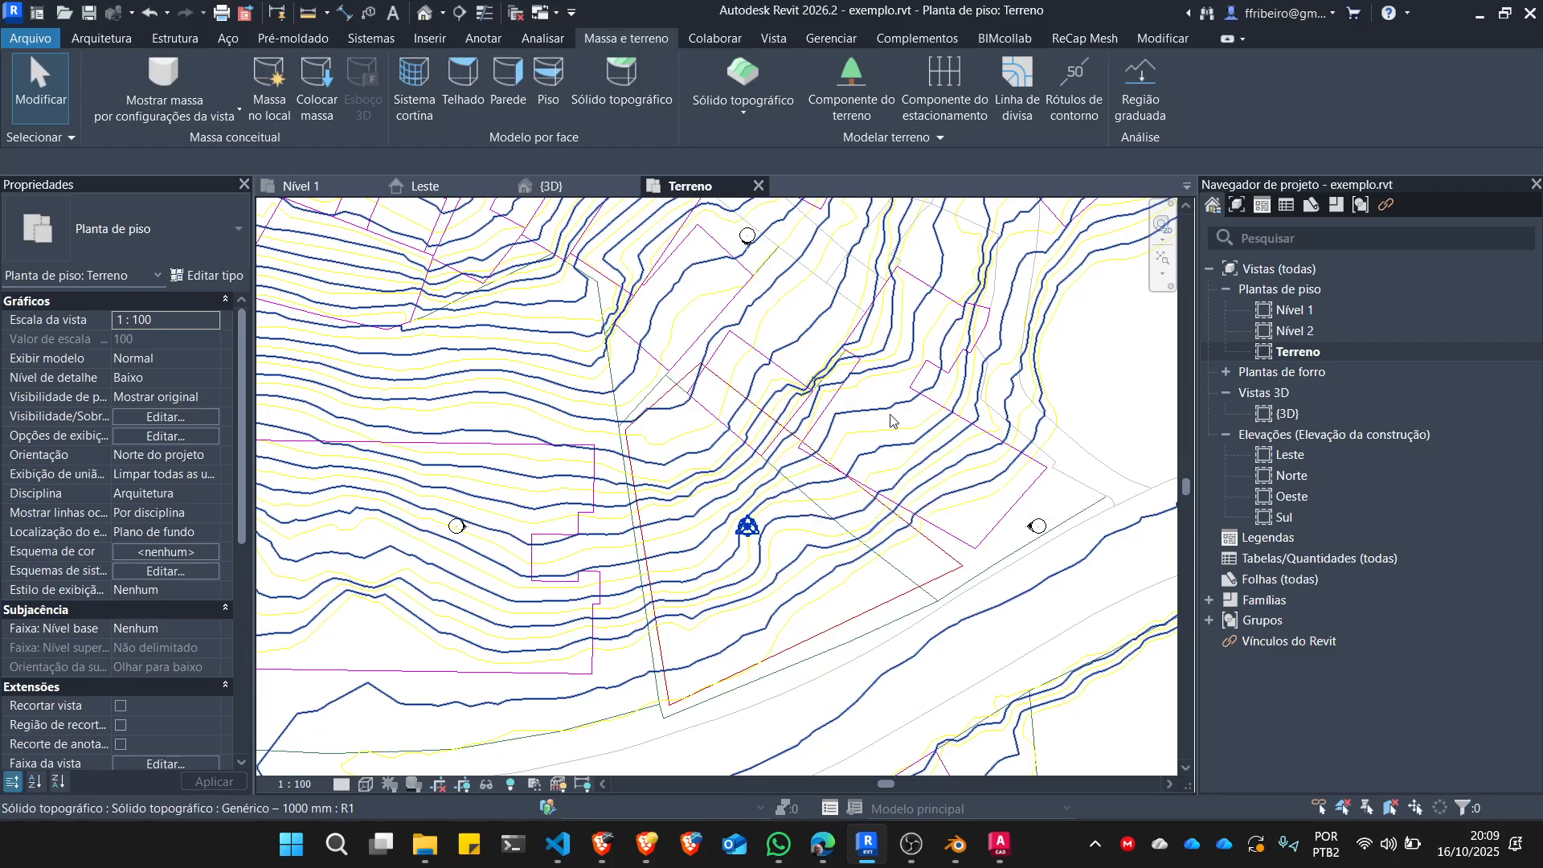
pyautogui.scroll(-2, 887, 376)
pyautogui.scroll(-2, 847, 378)
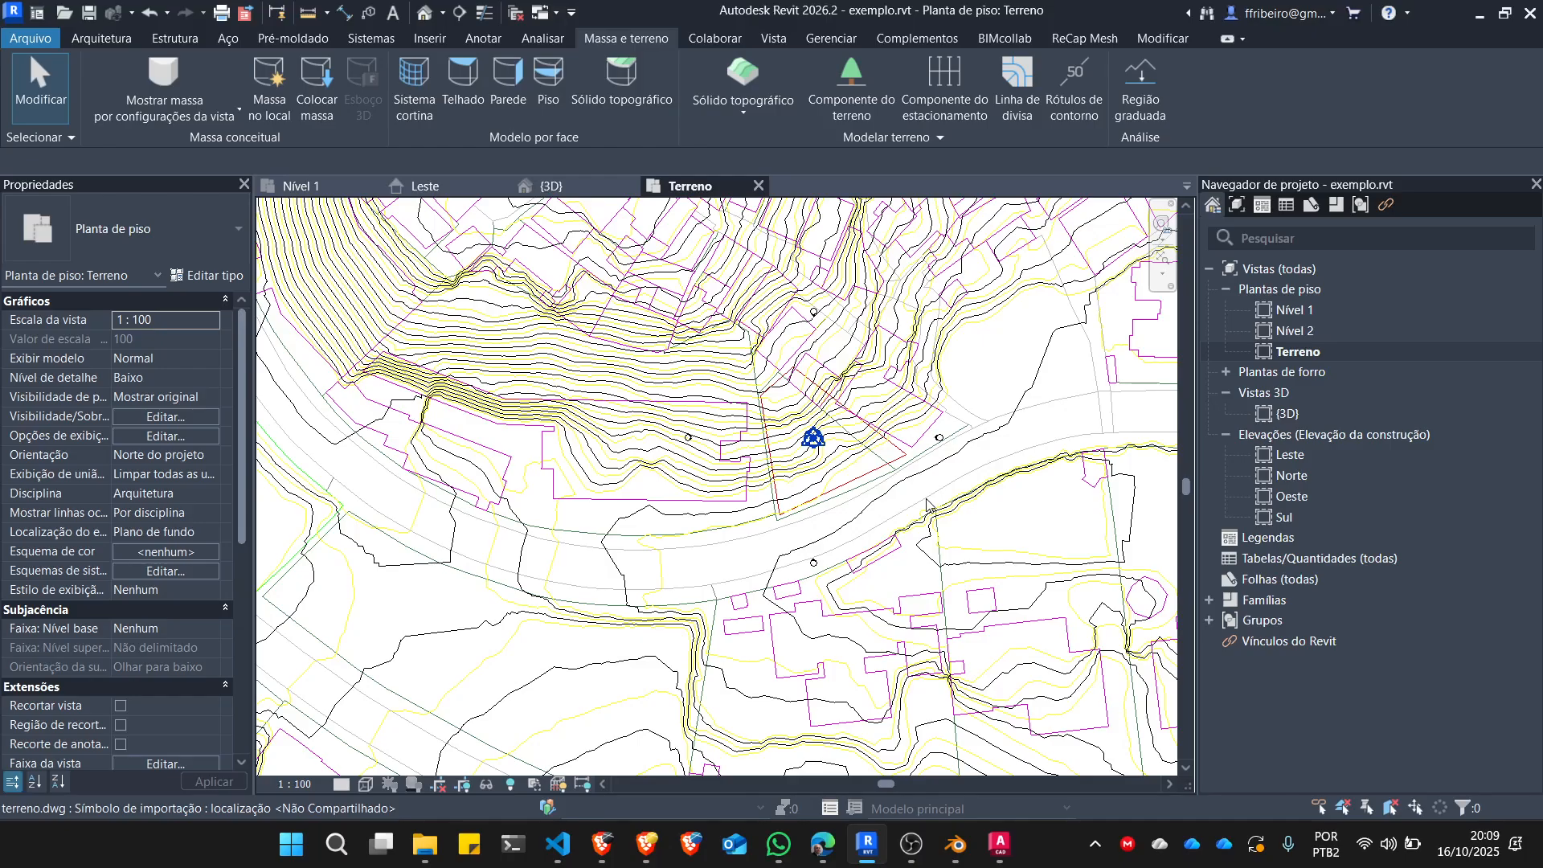
pyautogui.scroll(-5, 685, 548)
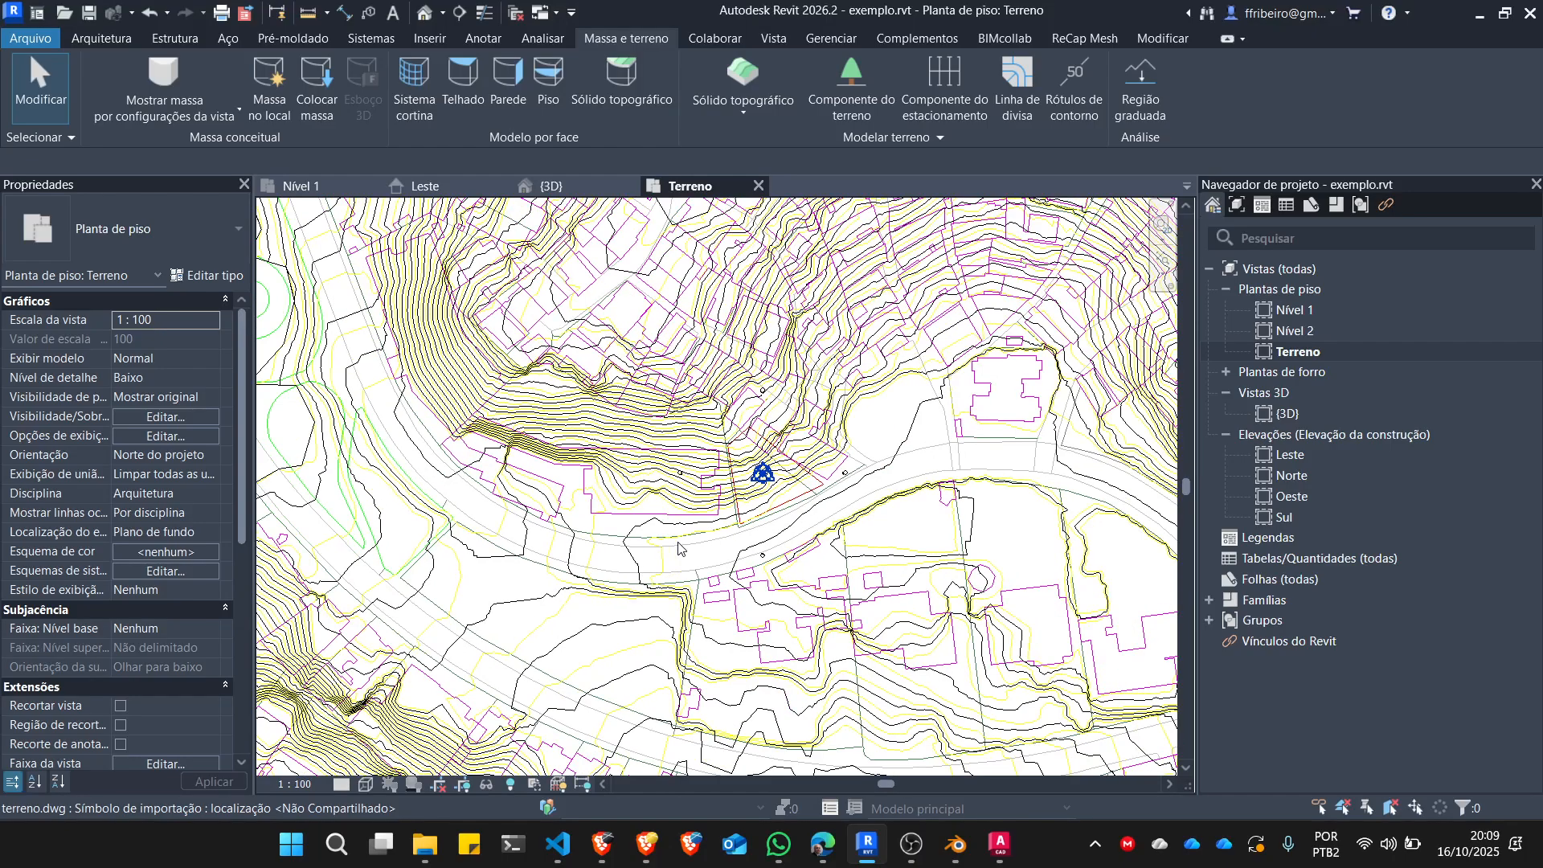
pyautogui.scroll(6, 672, 370)
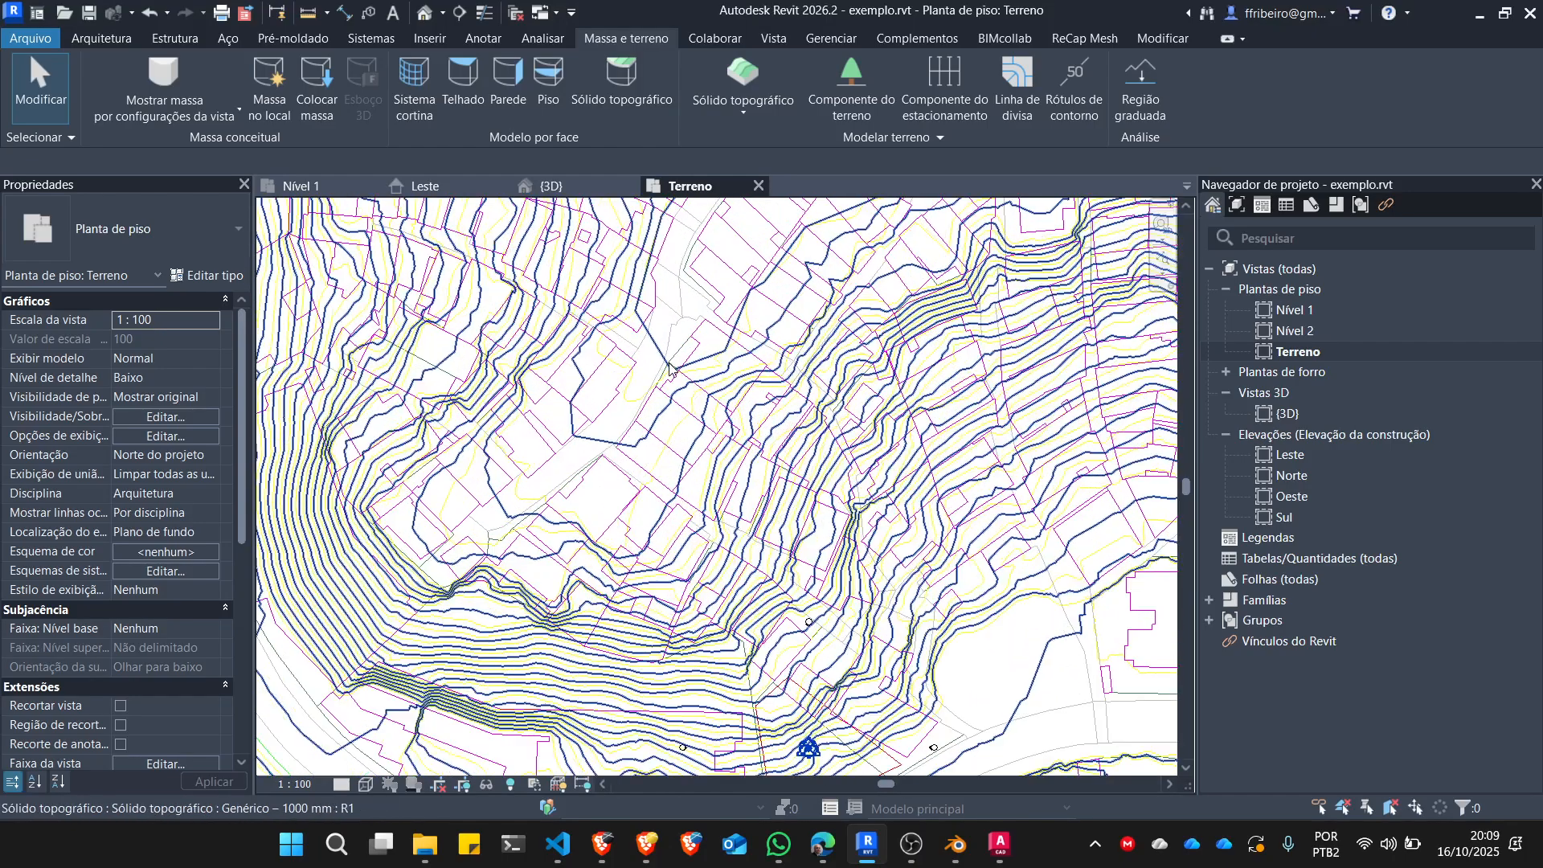
pyautogui.scroll(-2, 667, 395)
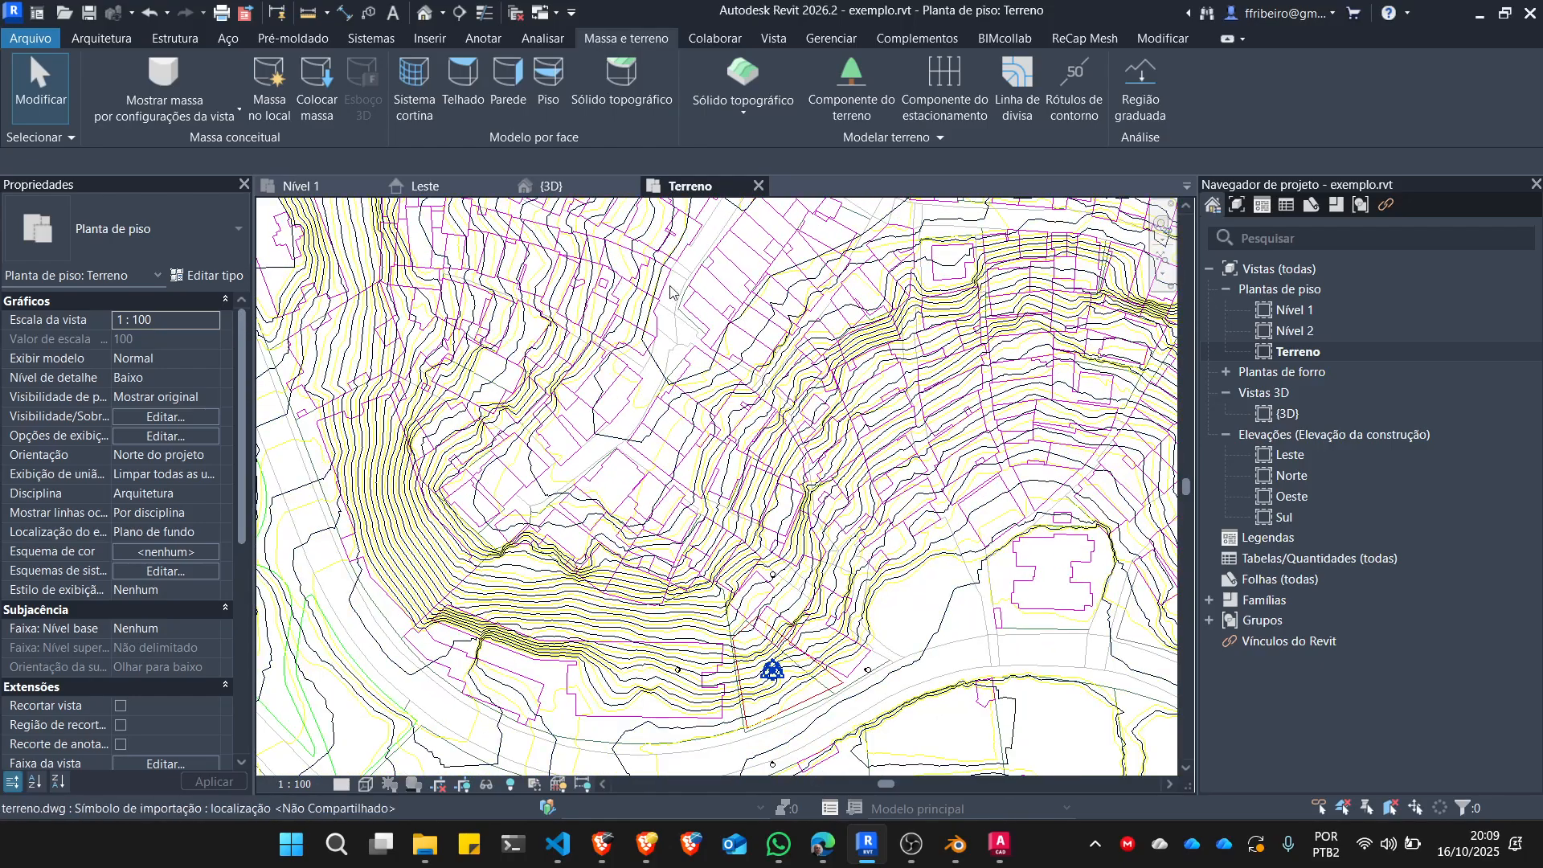
# Set the Terreno floor plan's visual style to Cores consistentes and show the whole toposolid.
pyautogui.click(367, 785)
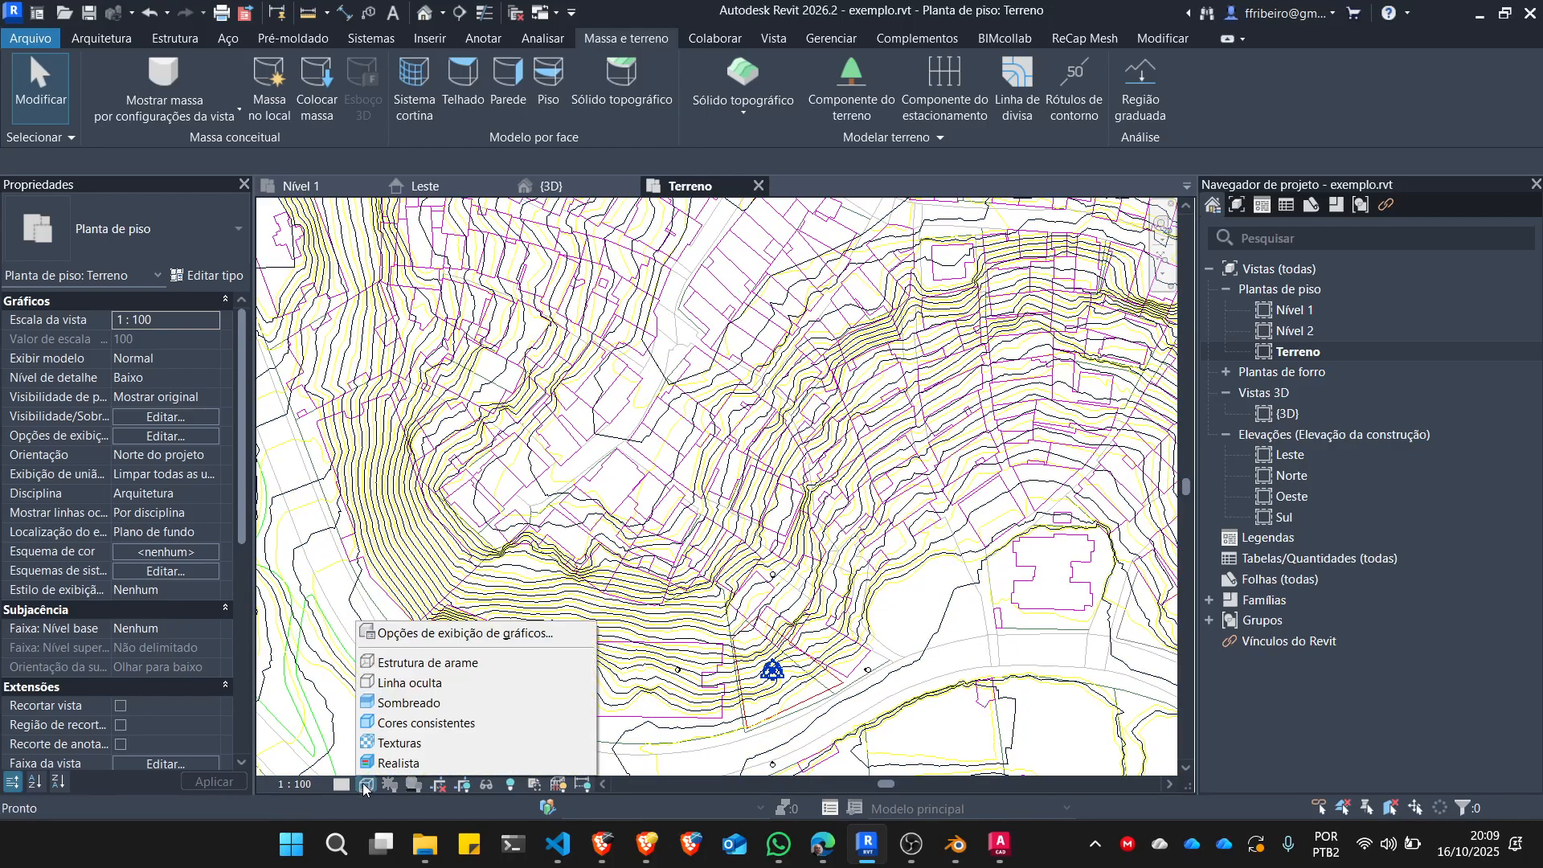
pyautogui.click(404, 724)
pyautogui.scroll(-2, 643, 468)
pyautogui.scroll(-2, 629, 442)
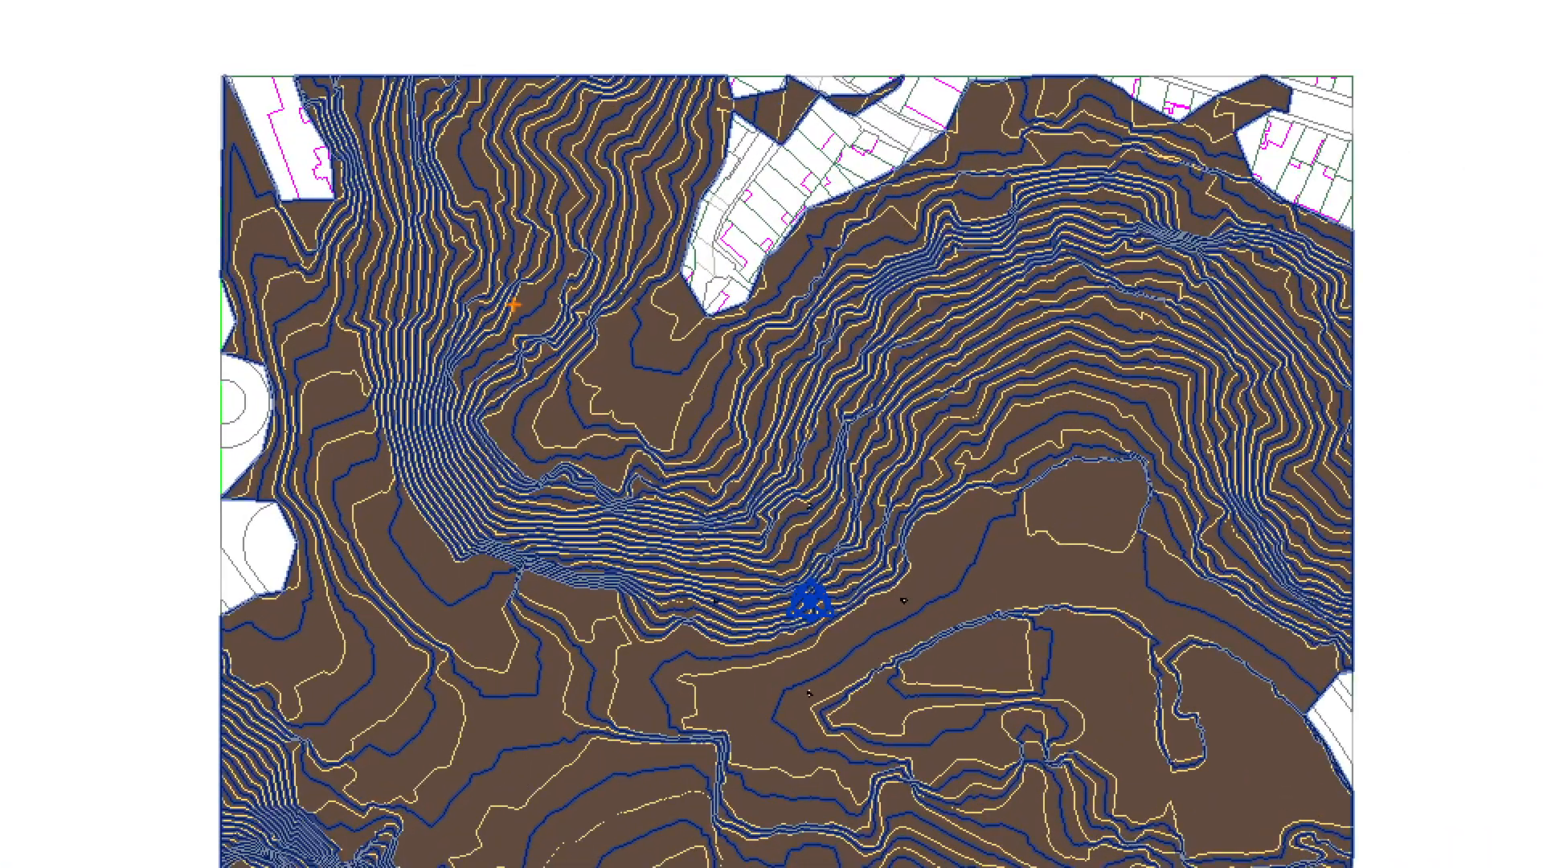
pyautogui.click(444, 330)
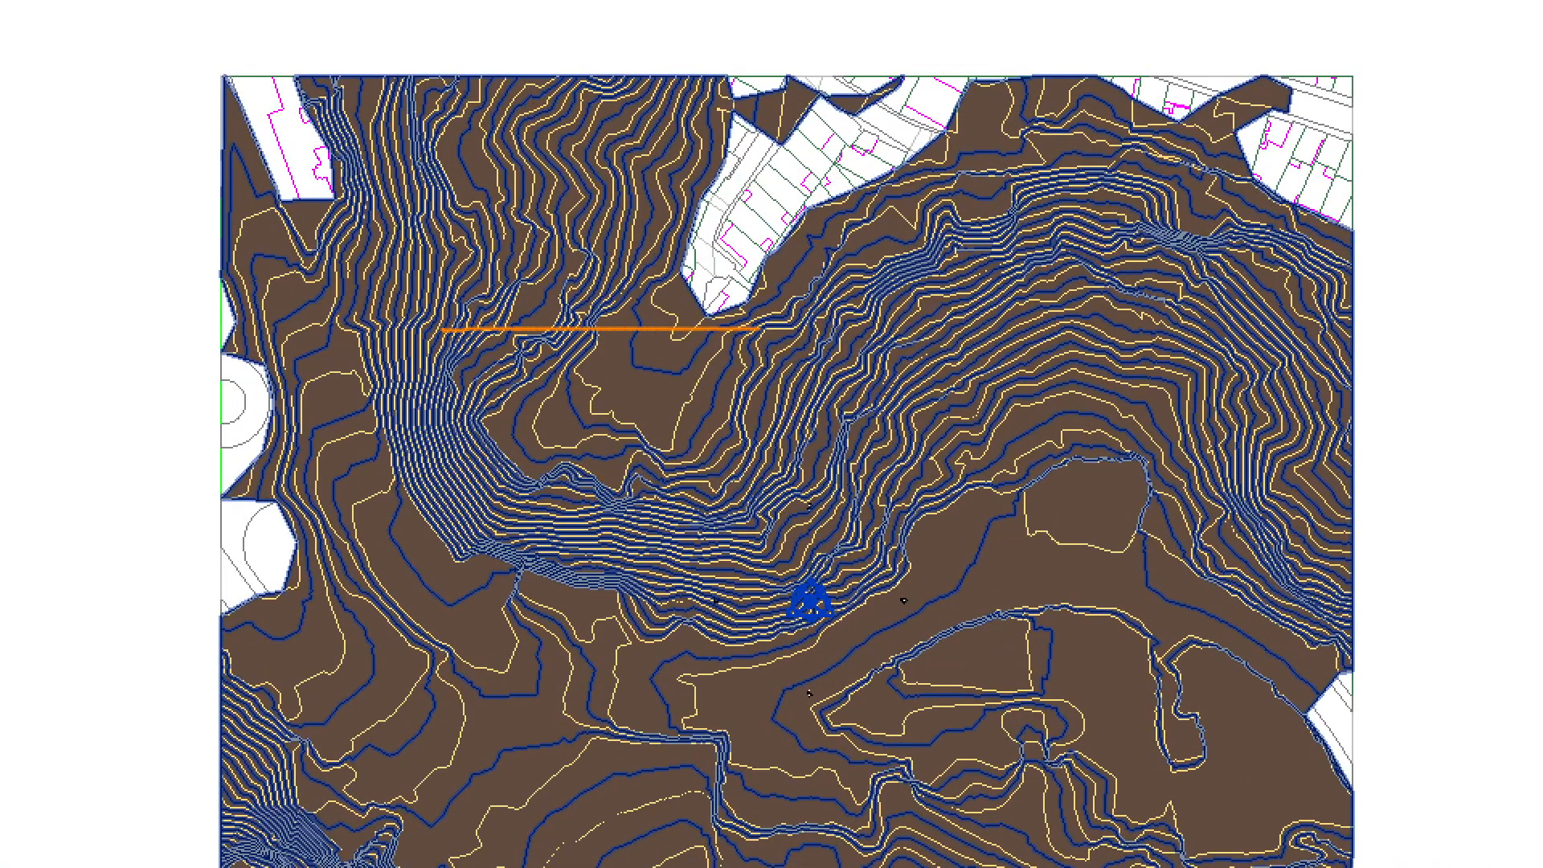
pyautogui.moveTo(1224, 331)
pyautogui.mouseDown()
pyautogui.moveTo(1227, 594)
pyautogui.moveTo(1252, 815)
pyautogui.mouseUp()
pyautogui.moveTo(442, 331)
pyautogui.mouseDown()
pyautogui.moveTo(406, 836)
pyautogui.moveTo(1262, 857)
pyautogui.moveTo(1256, 808)
pyautogui.mouseUp()
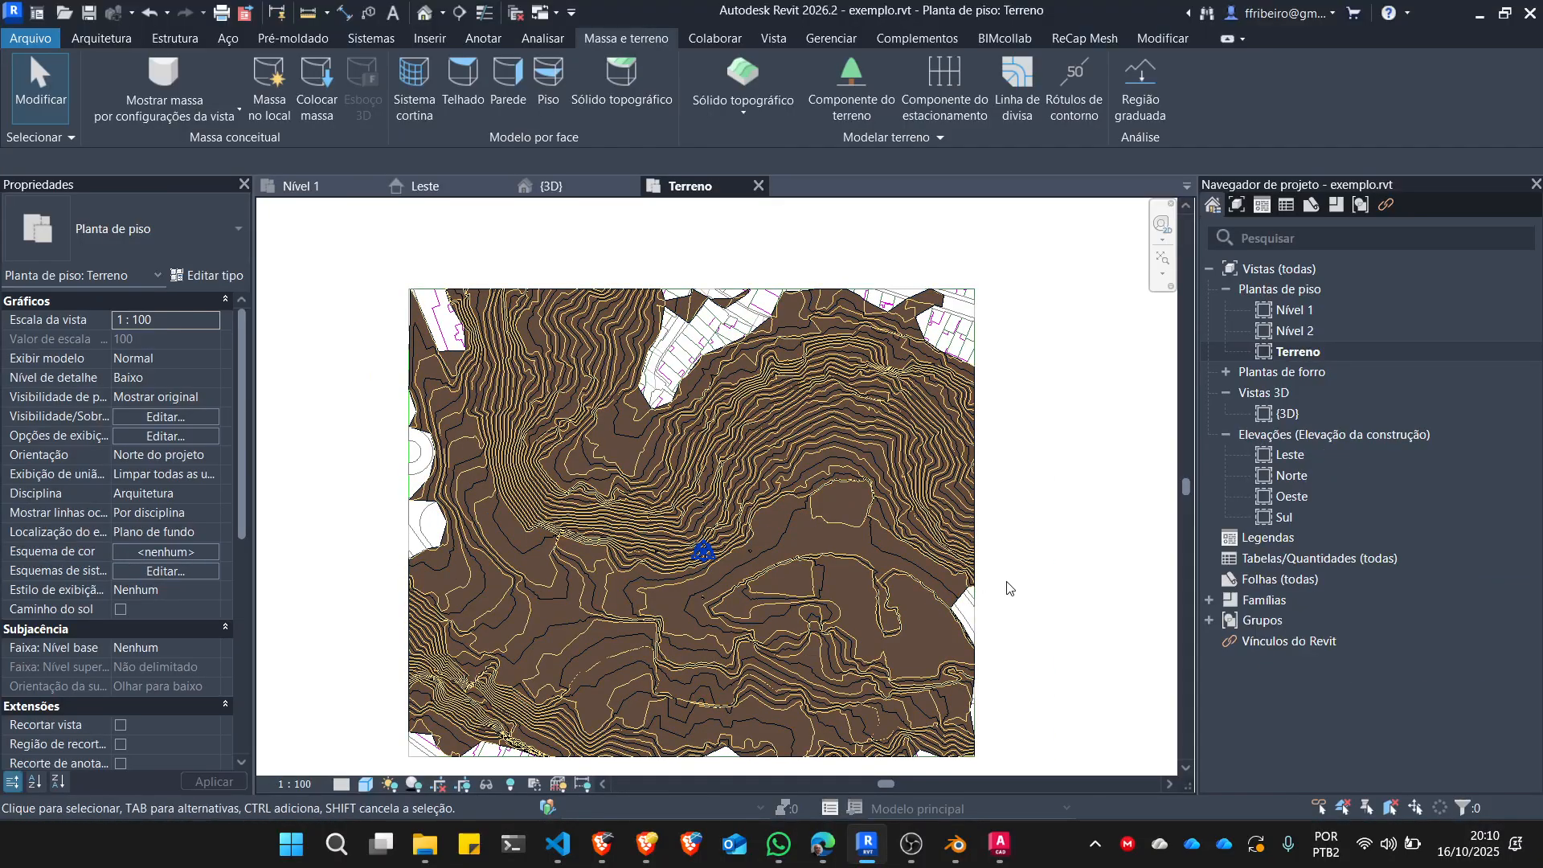
pyautogui.scroll(-1, 1000, 589)
pyautogui.moveTo(1008, 604); pyautogui.dragTo(935, 533, button='middle')
pyautogui.press('capslock')
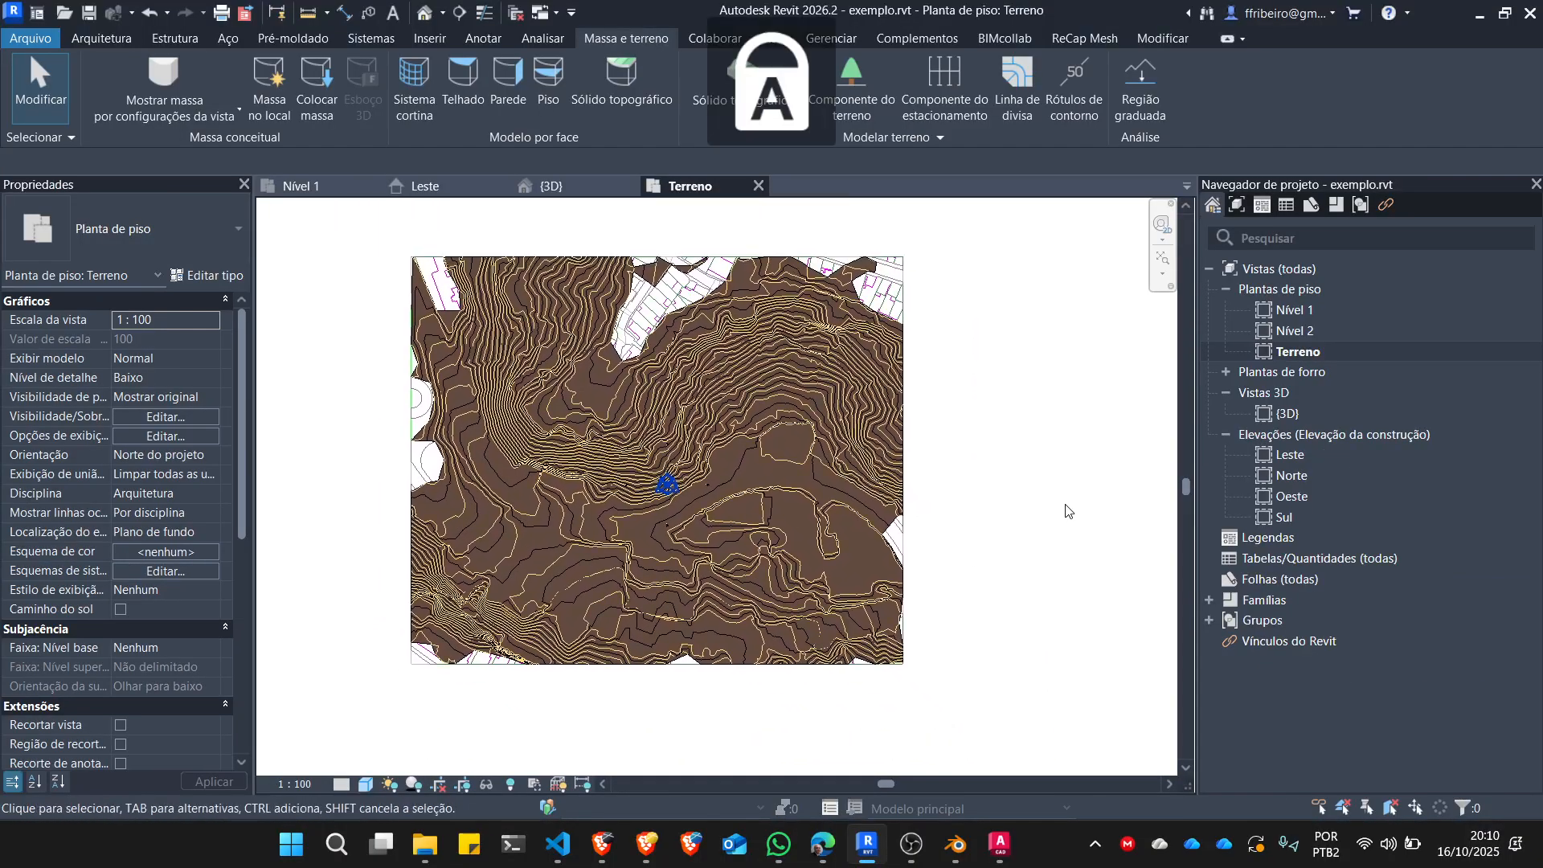
pyautogui.scroll(-1, 953, 515)
pyautogui.scroll(3, 744, 448)
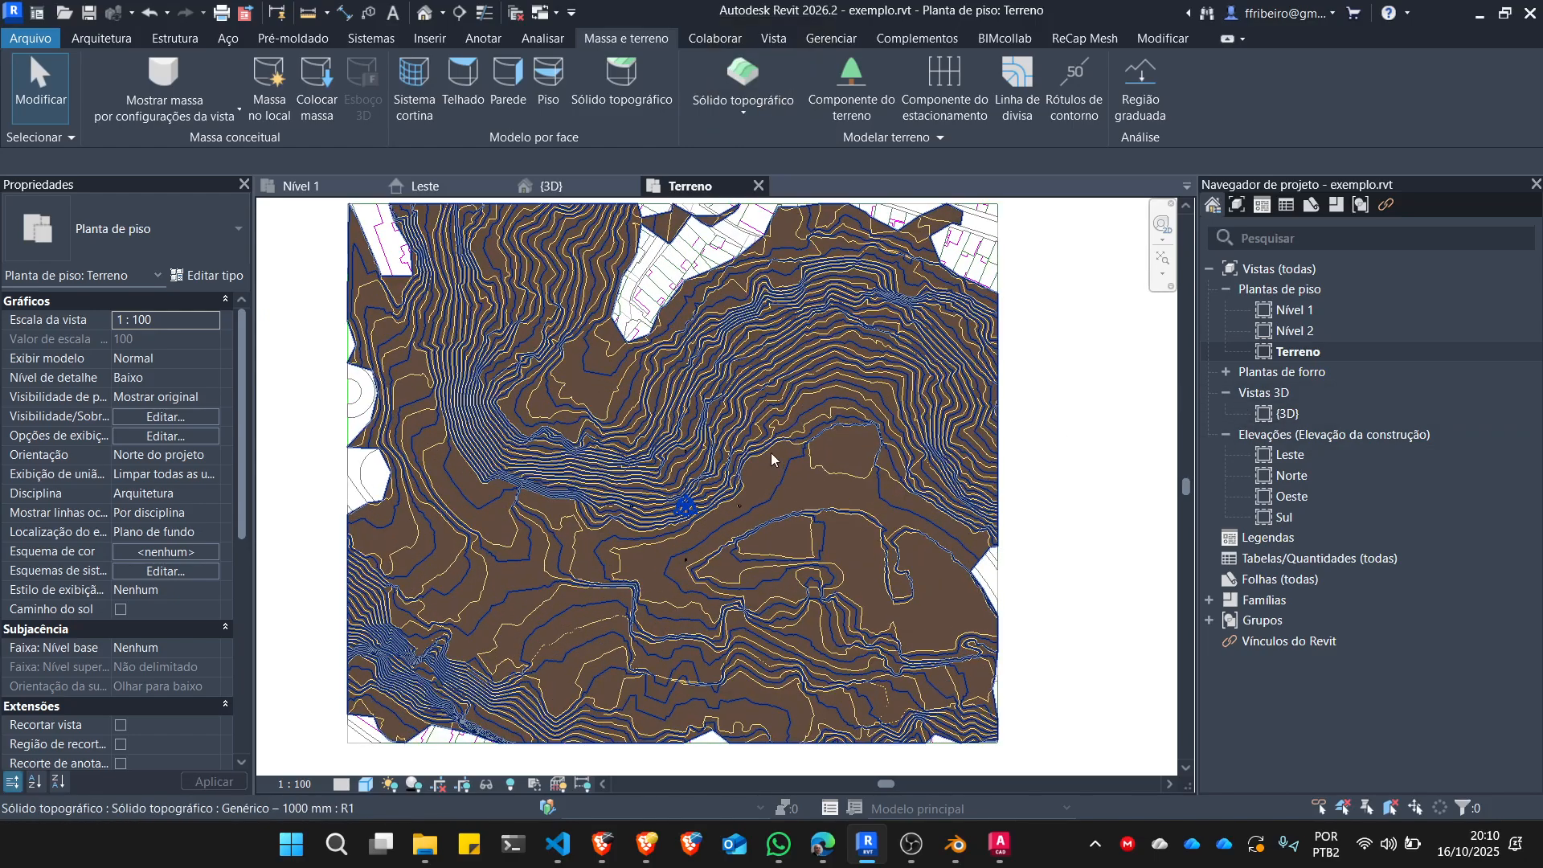
# Edit the toposolid's boundary sketch in the Terreno floor plan and draw a rectangle about 248.68 by 160.17 m inside the existing outline.
pyautogui.click(781, 476)
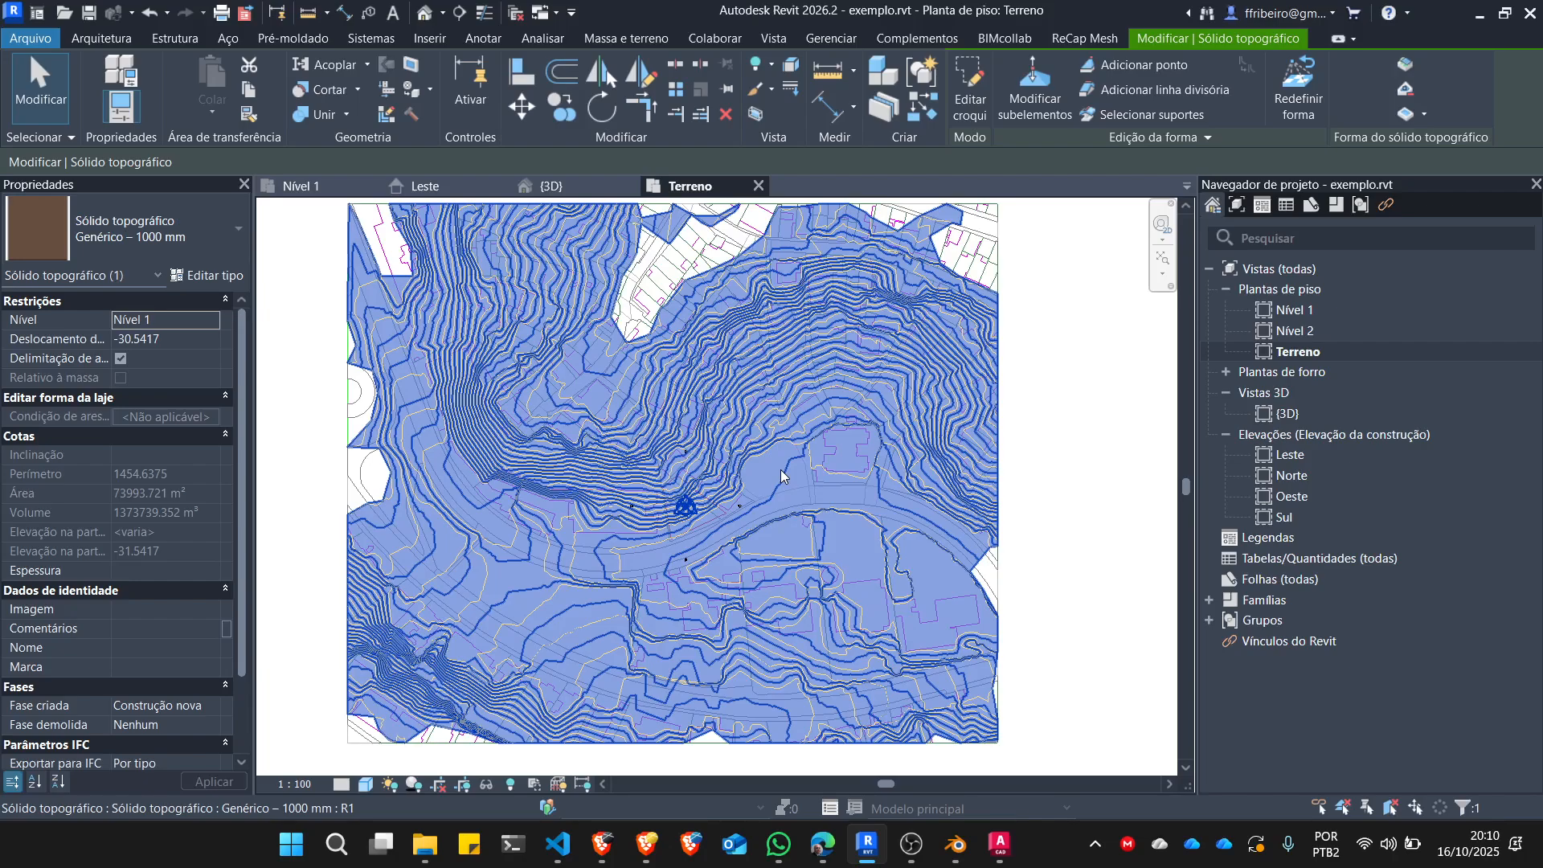
pyautogui.click(967, 81)
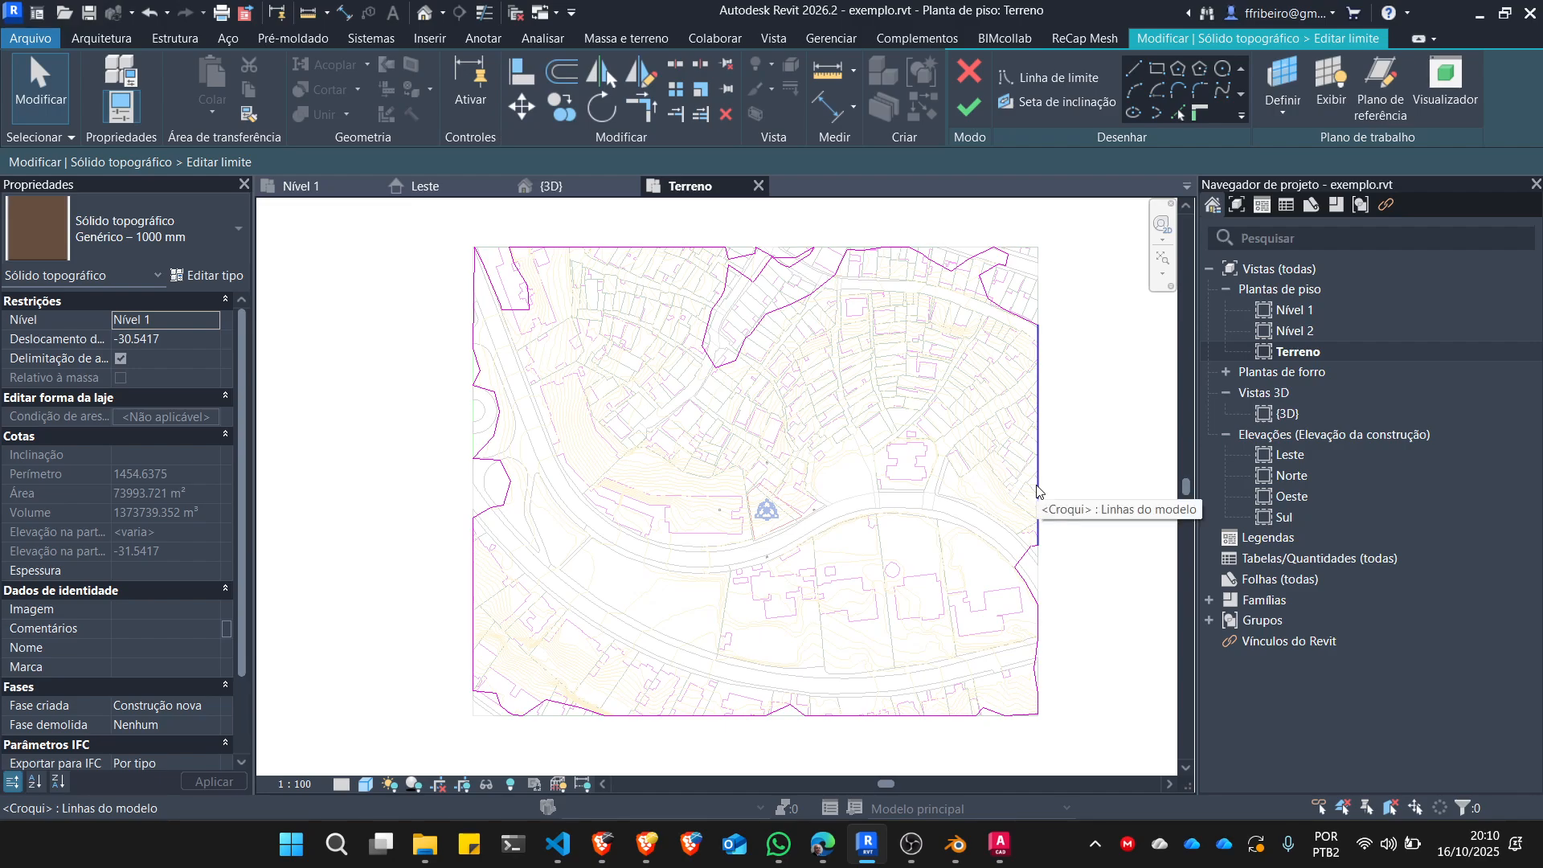
pyautogui.click(1158, 72)
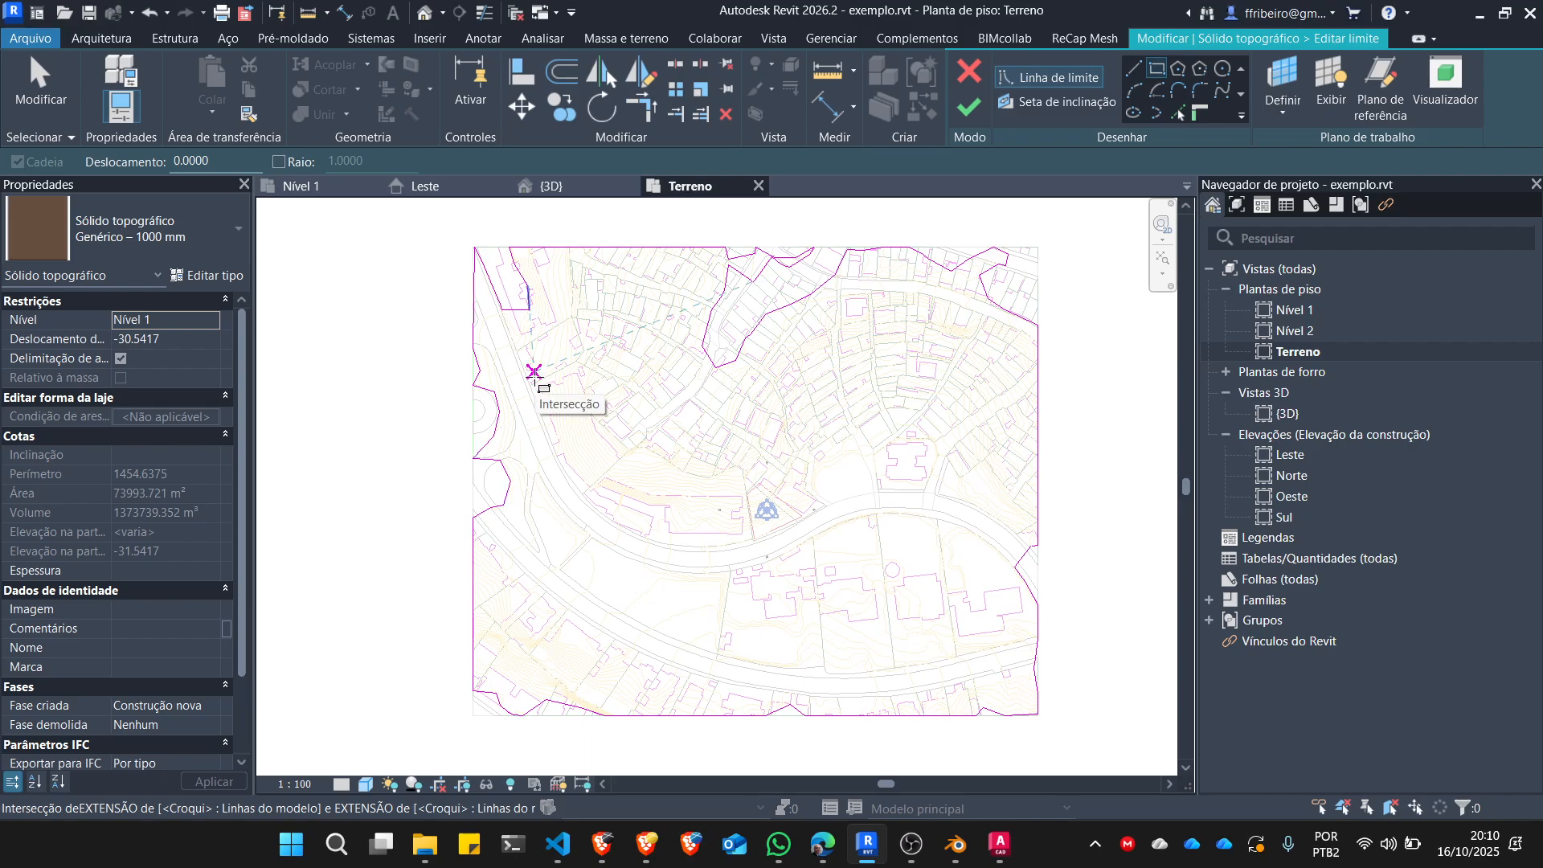
pyautogui.scroll(1, 534, 371)
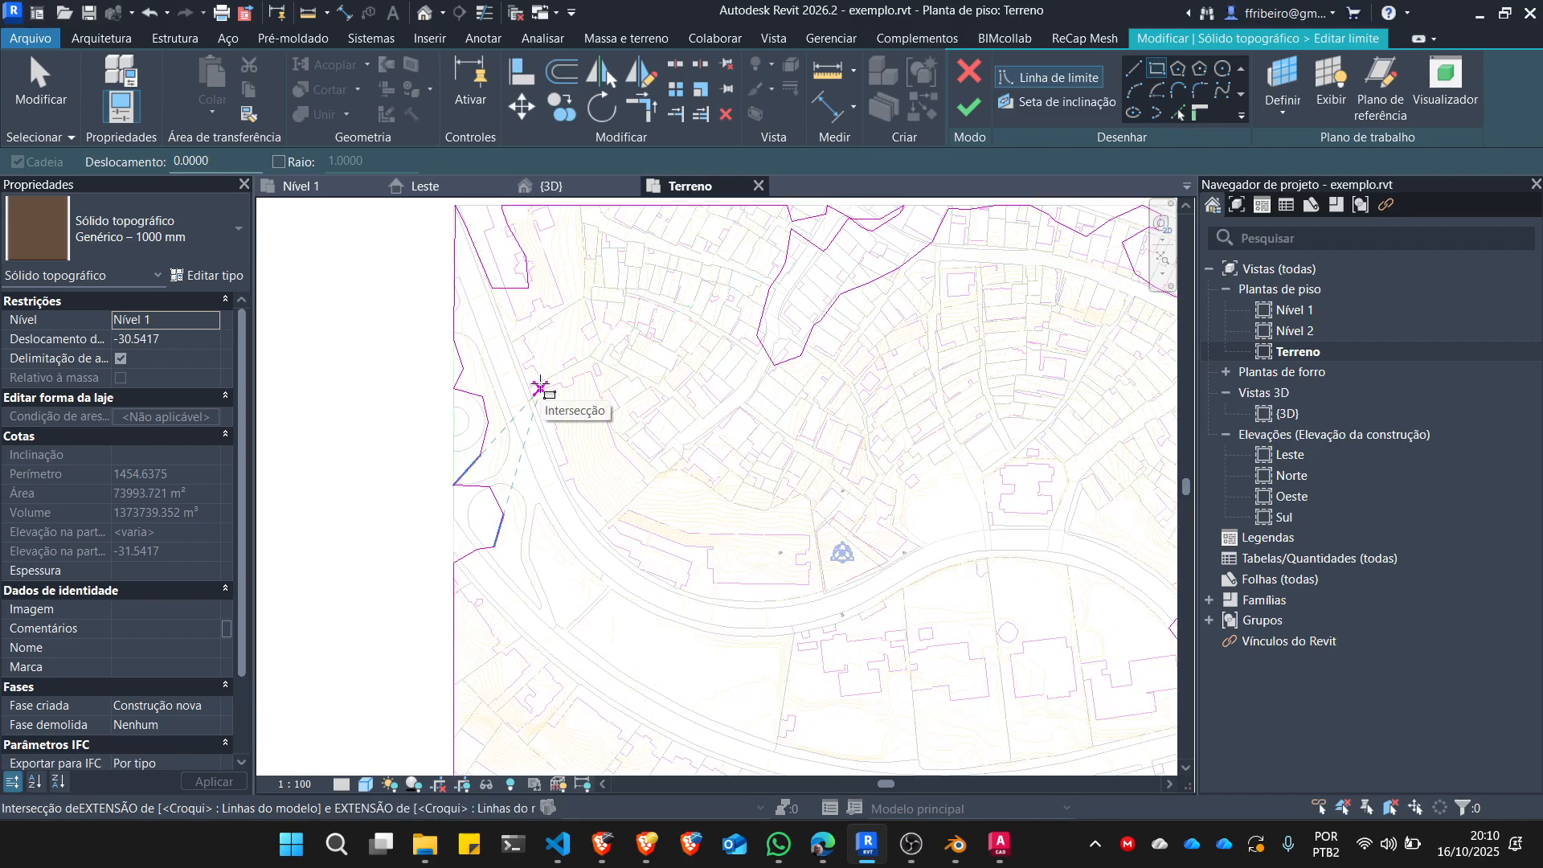
pyautogui.click(540, 388)
pyautogui.scroll(-1, 900, 579)
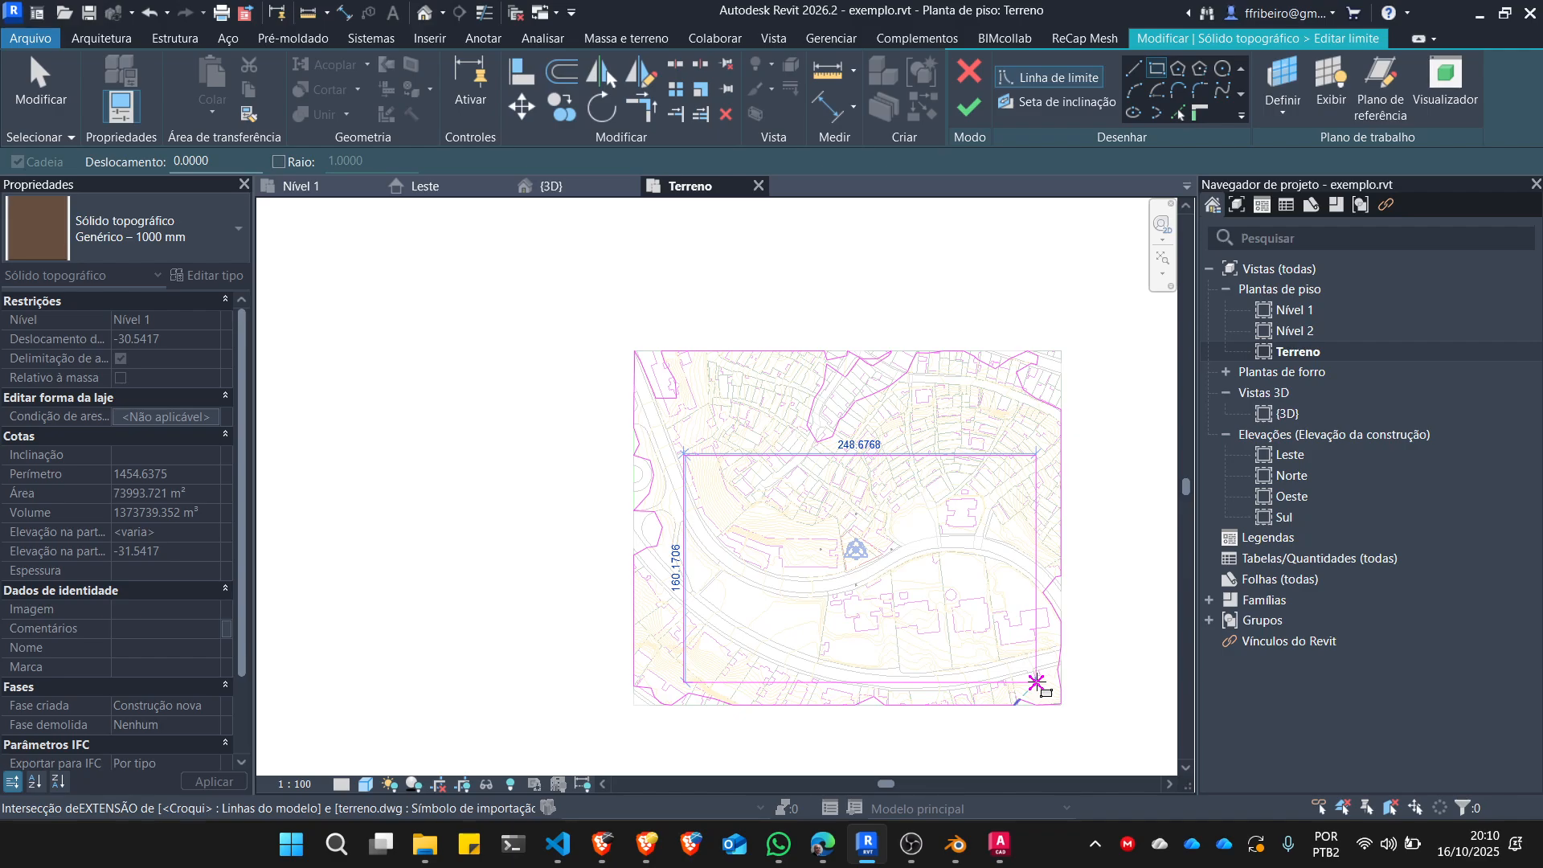
pyautogui.click(1036, 682)
pyautogui.press('Escape')
pyautogui.press('Escape')
pyautogui.scroll(4, 804, 402)
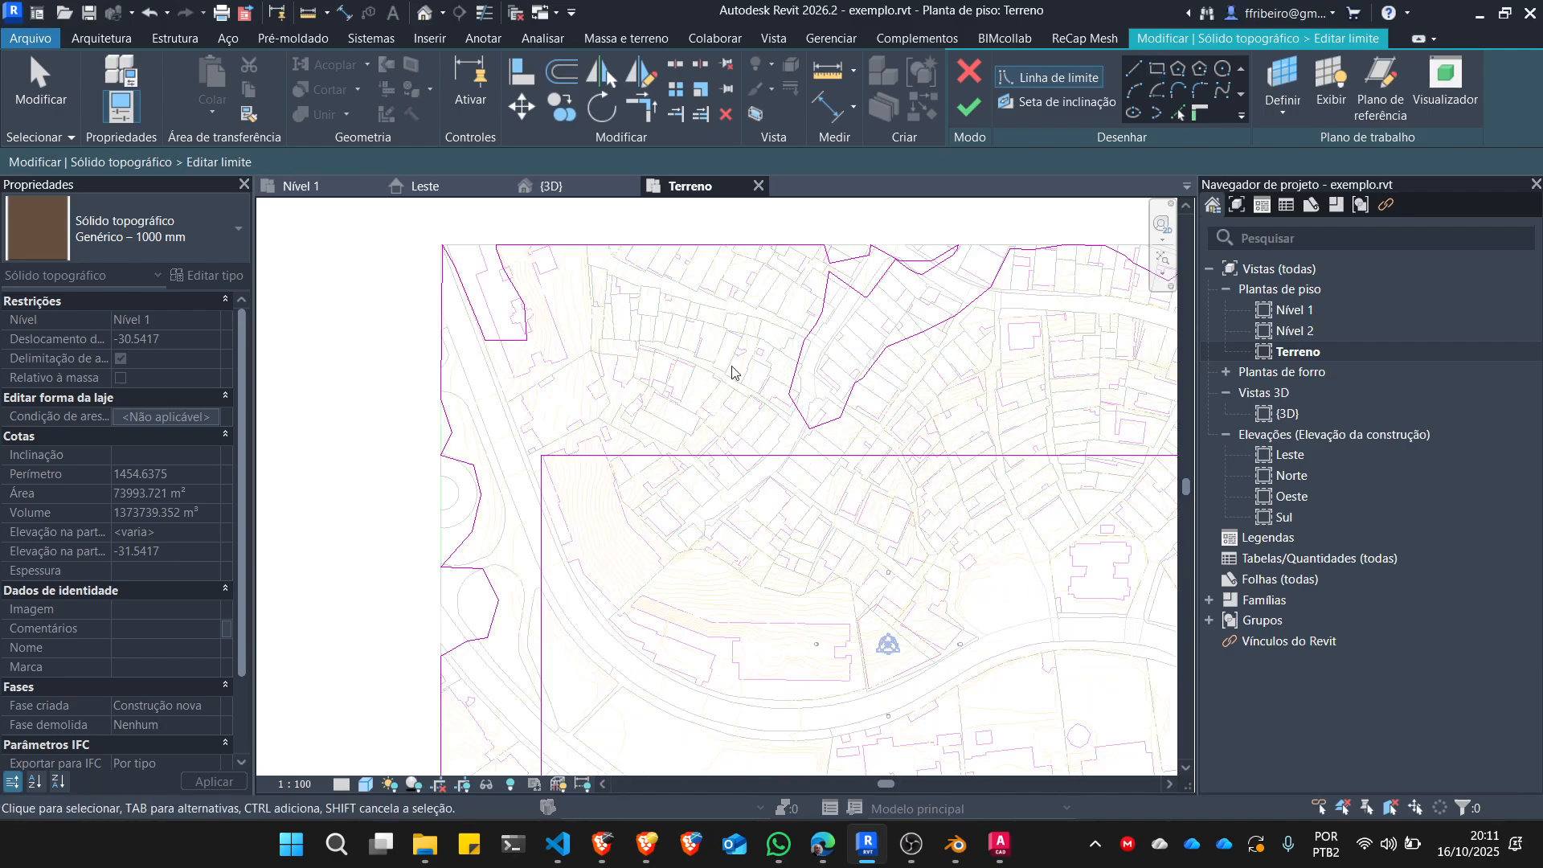
pyautogui.press('Escape')
pyautogui.scroll(-2, 691, 333)
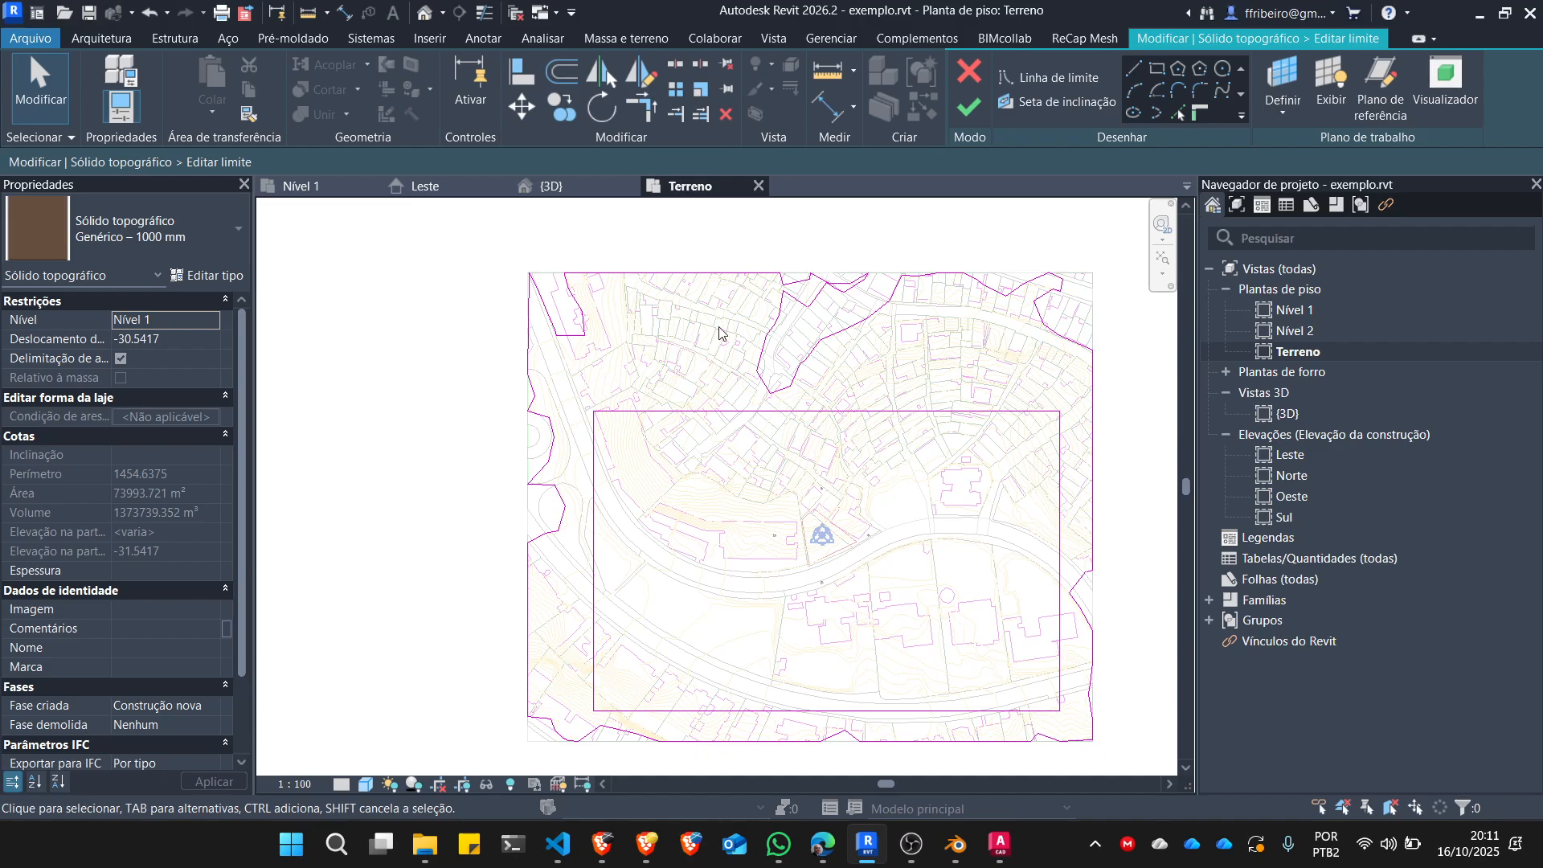
pyautogui.scroll(-1, 676, 344)
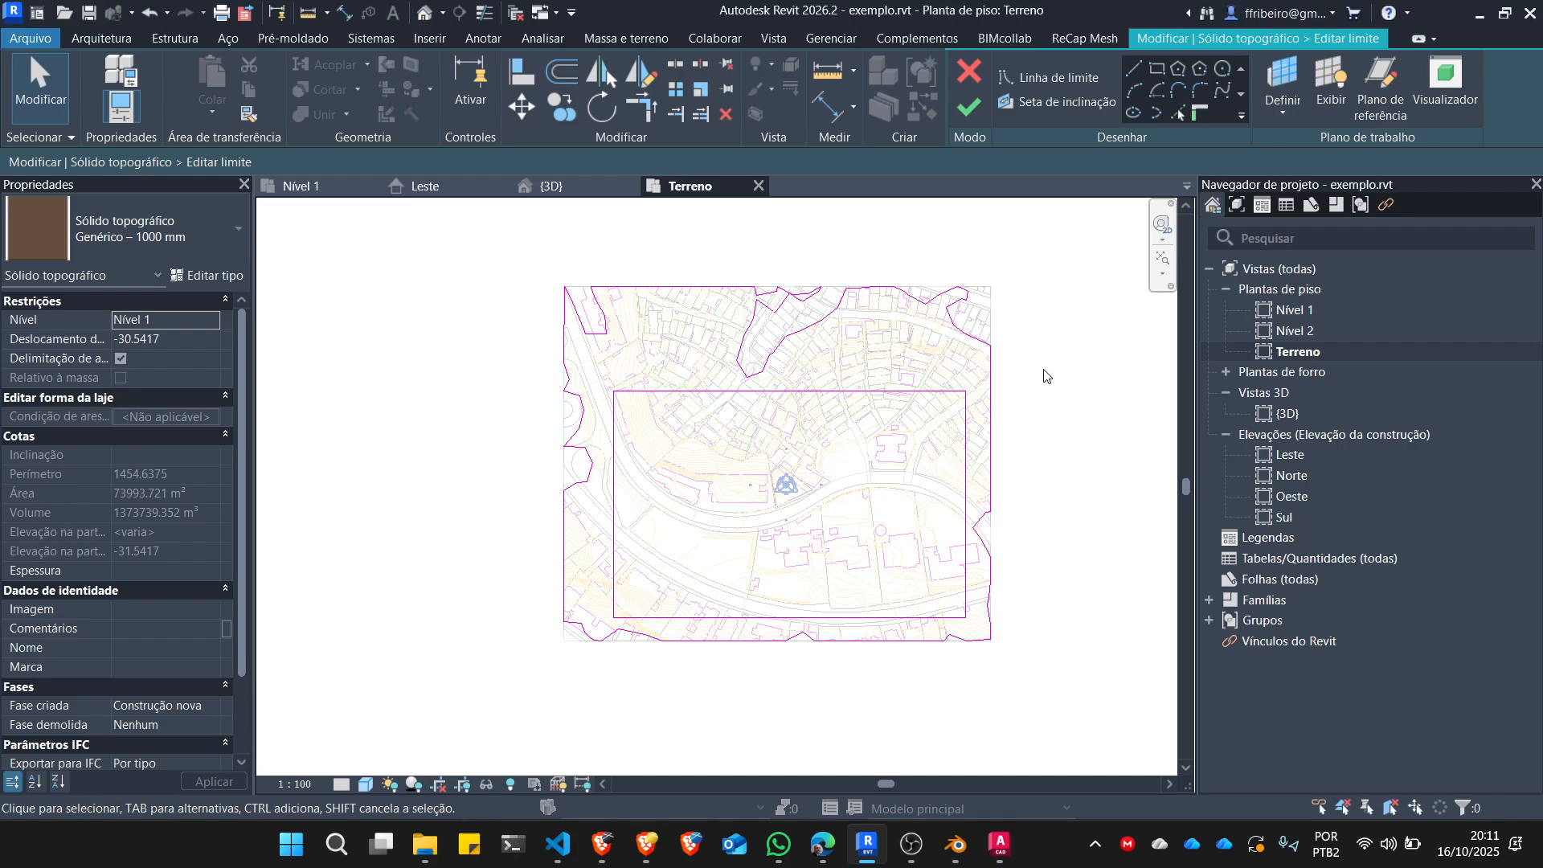
# Delete the whole irregular outer boundary chain, keeping the rectangle, then finish the toposolid sketch and dismiss the warning.
pyautogui.press('Tab')
pyautogui.click(997, 396)
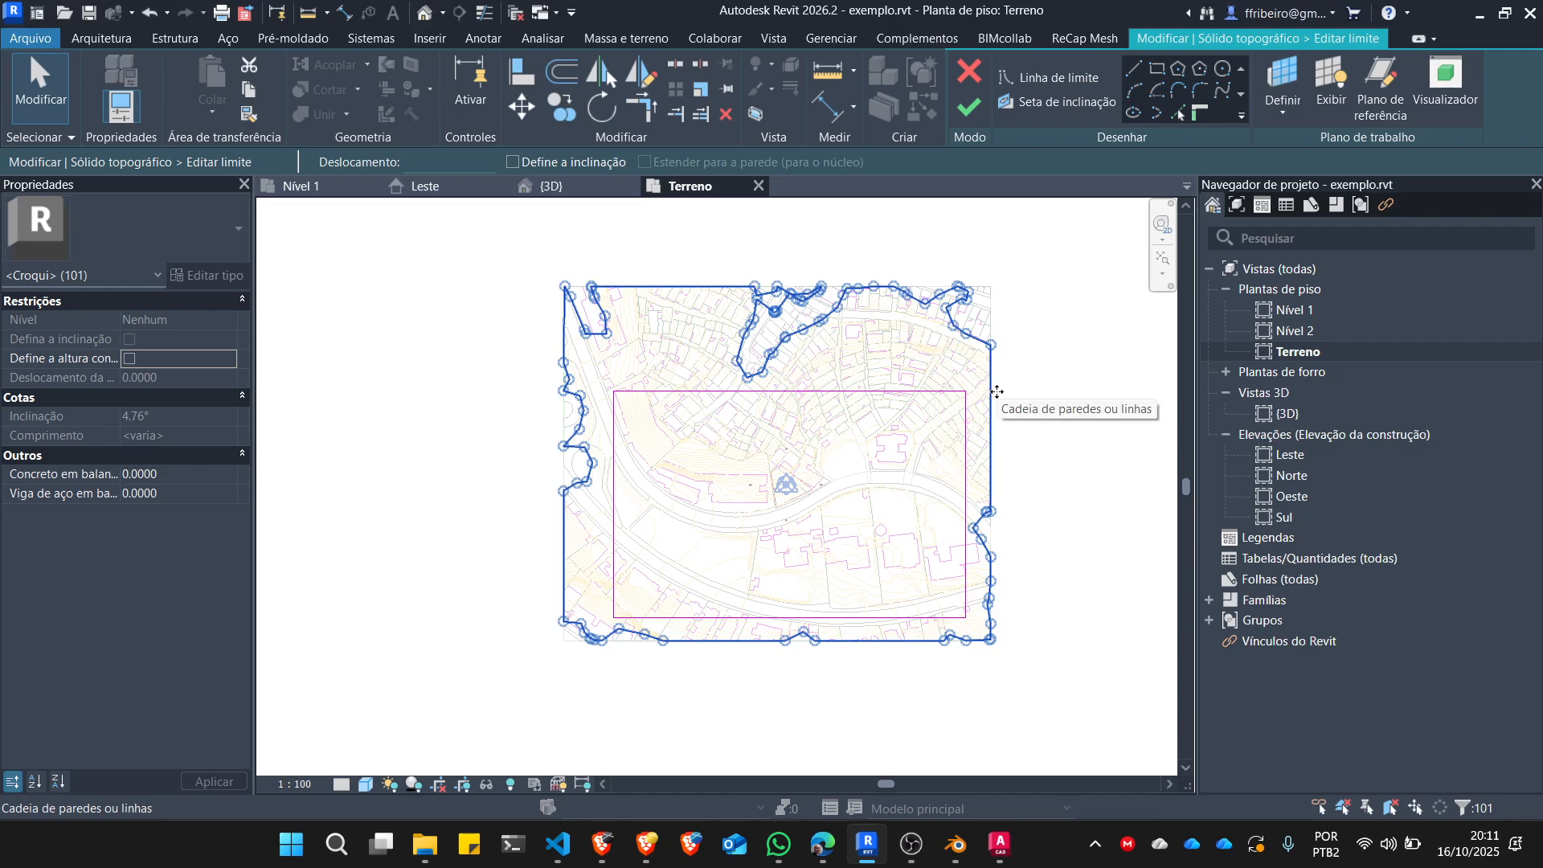
pyautogui.press('Delete')
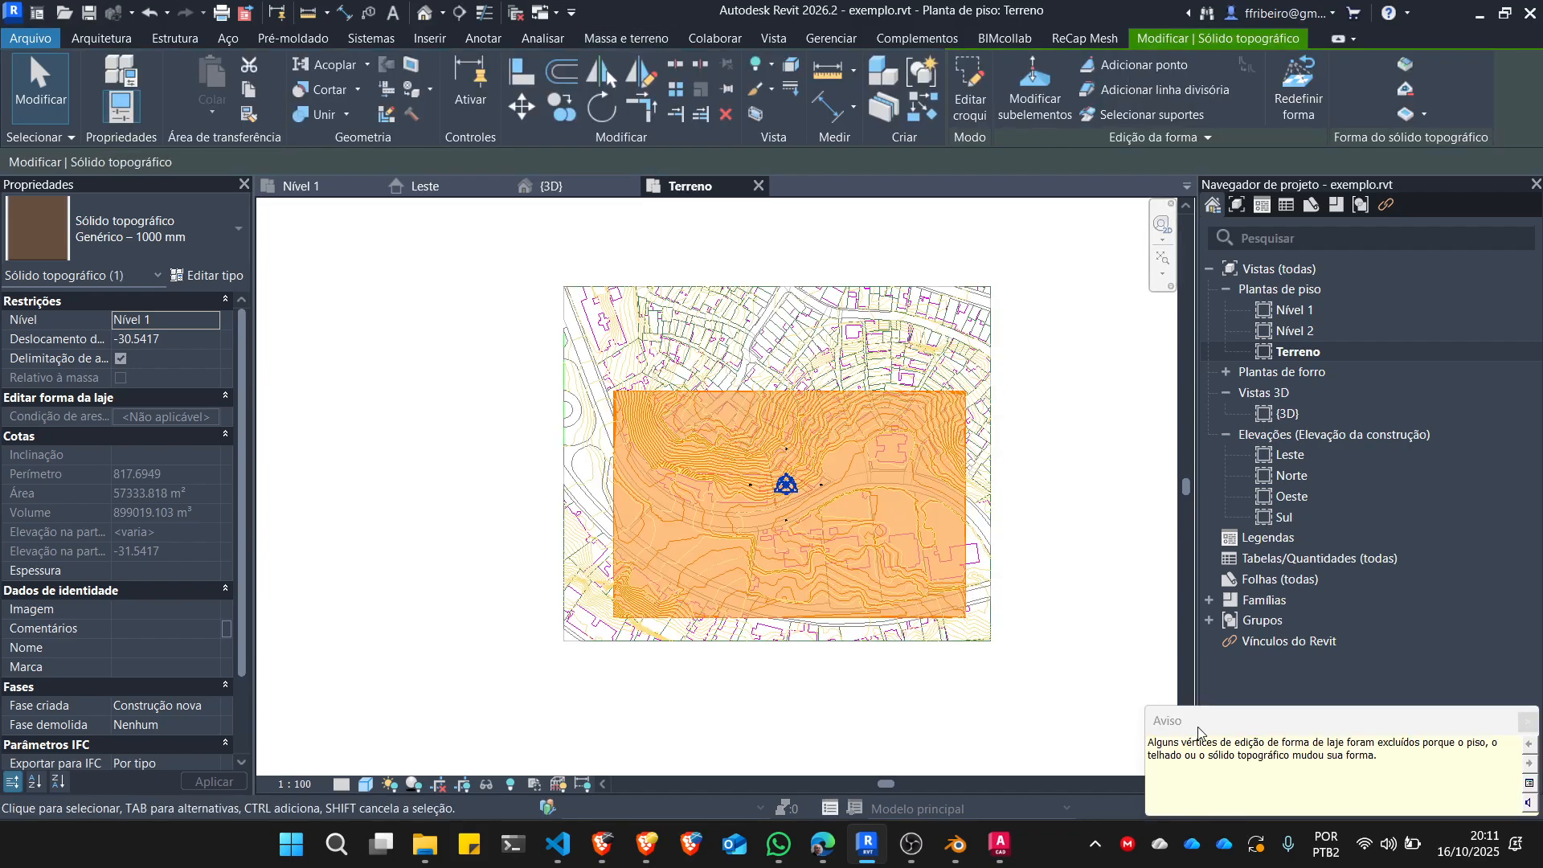
pyautogui.click(1528, 723)
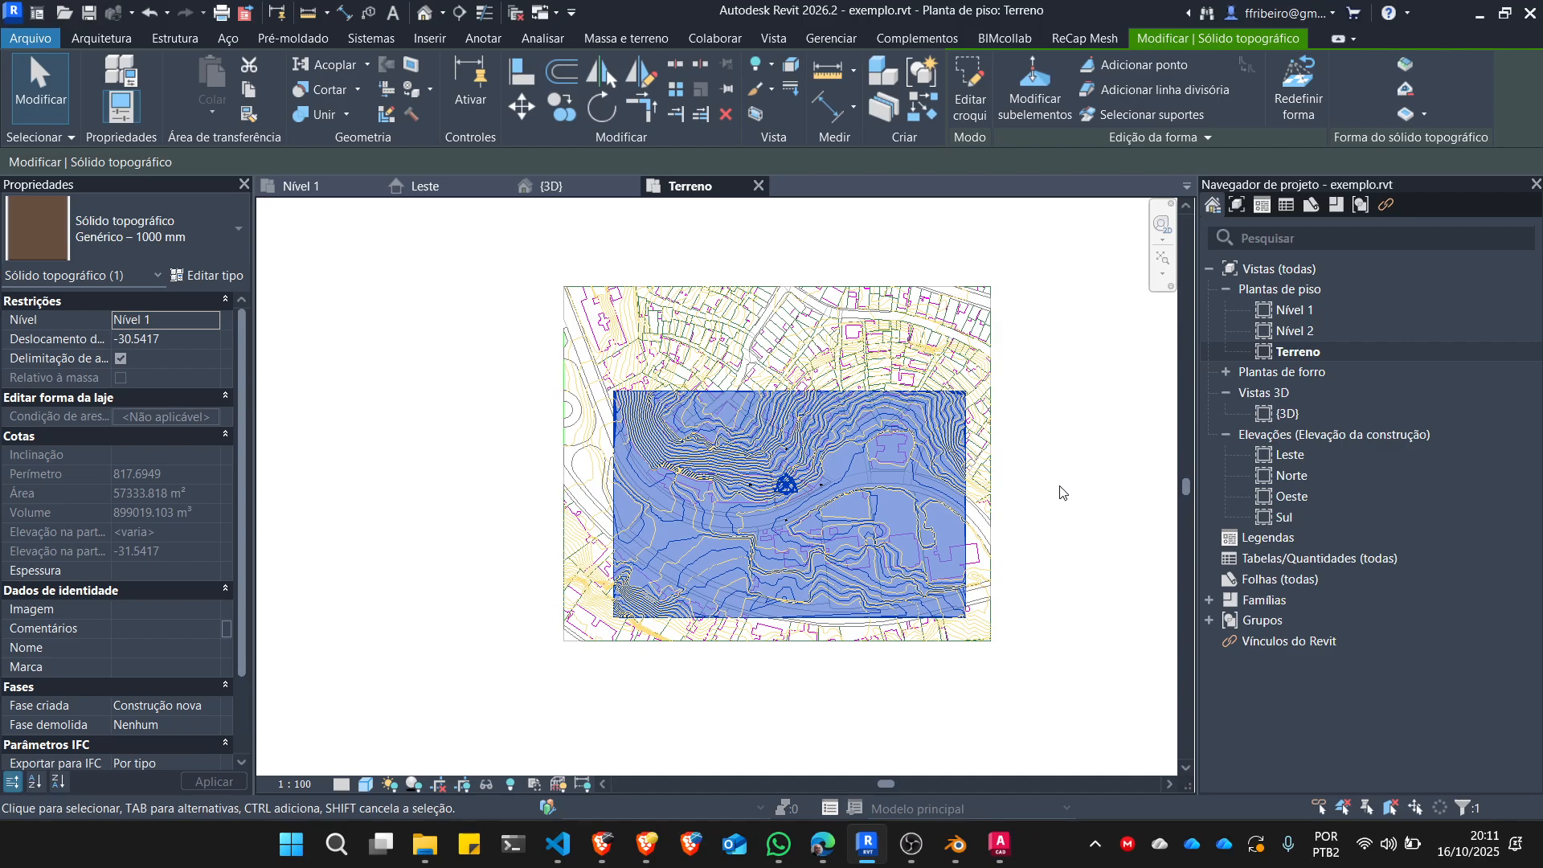
# Inspect the cropped rectangular toposolid from several angles in the {3D} view, with the selection cleared.
pyautogui.click(551, 186)
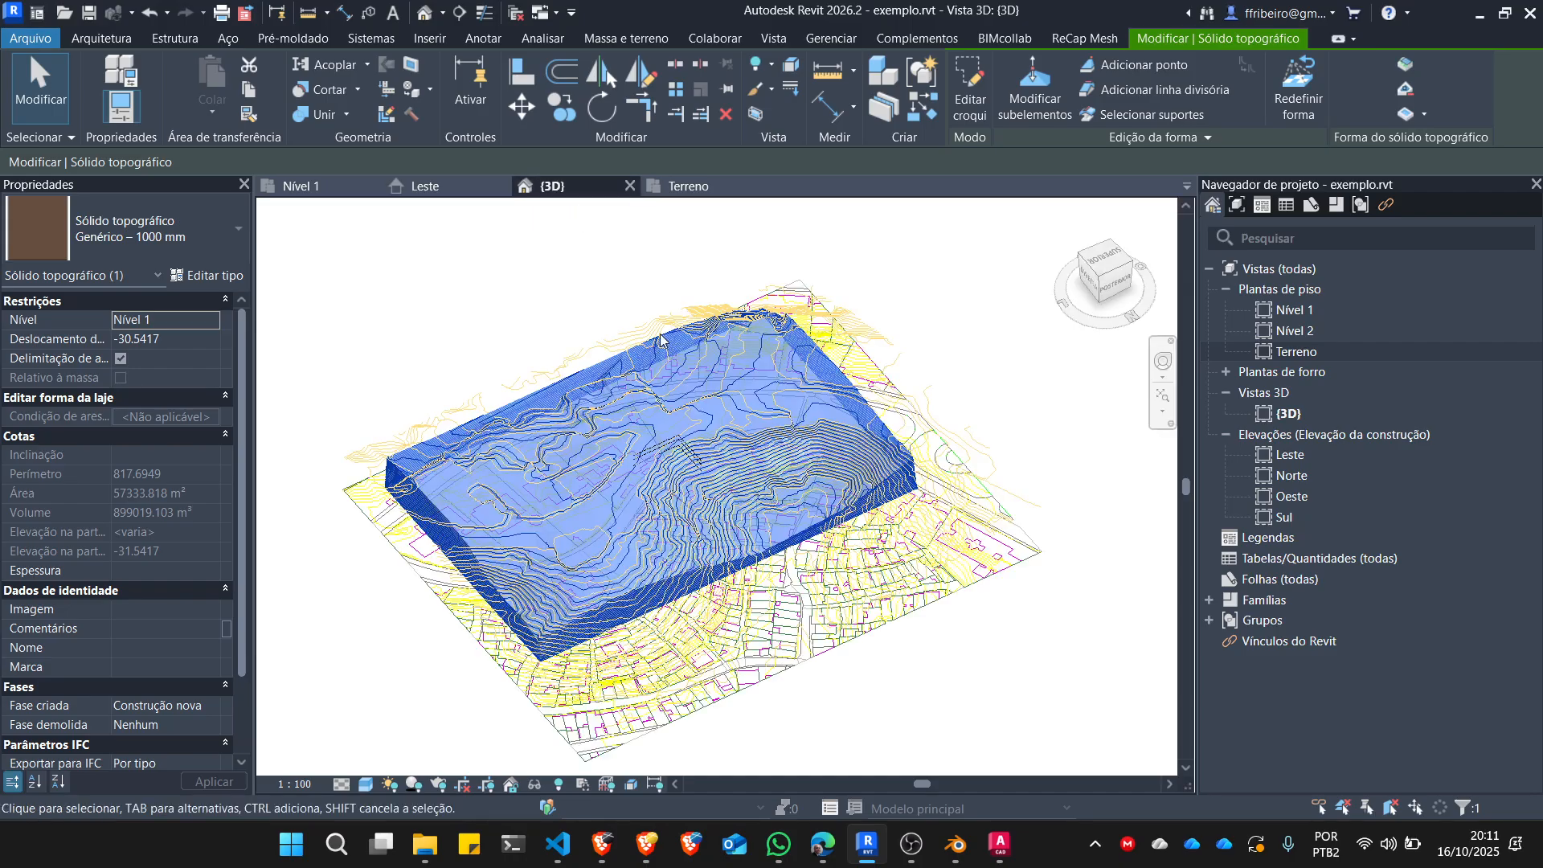
pyautogui.scroll(-2, 919, 585)
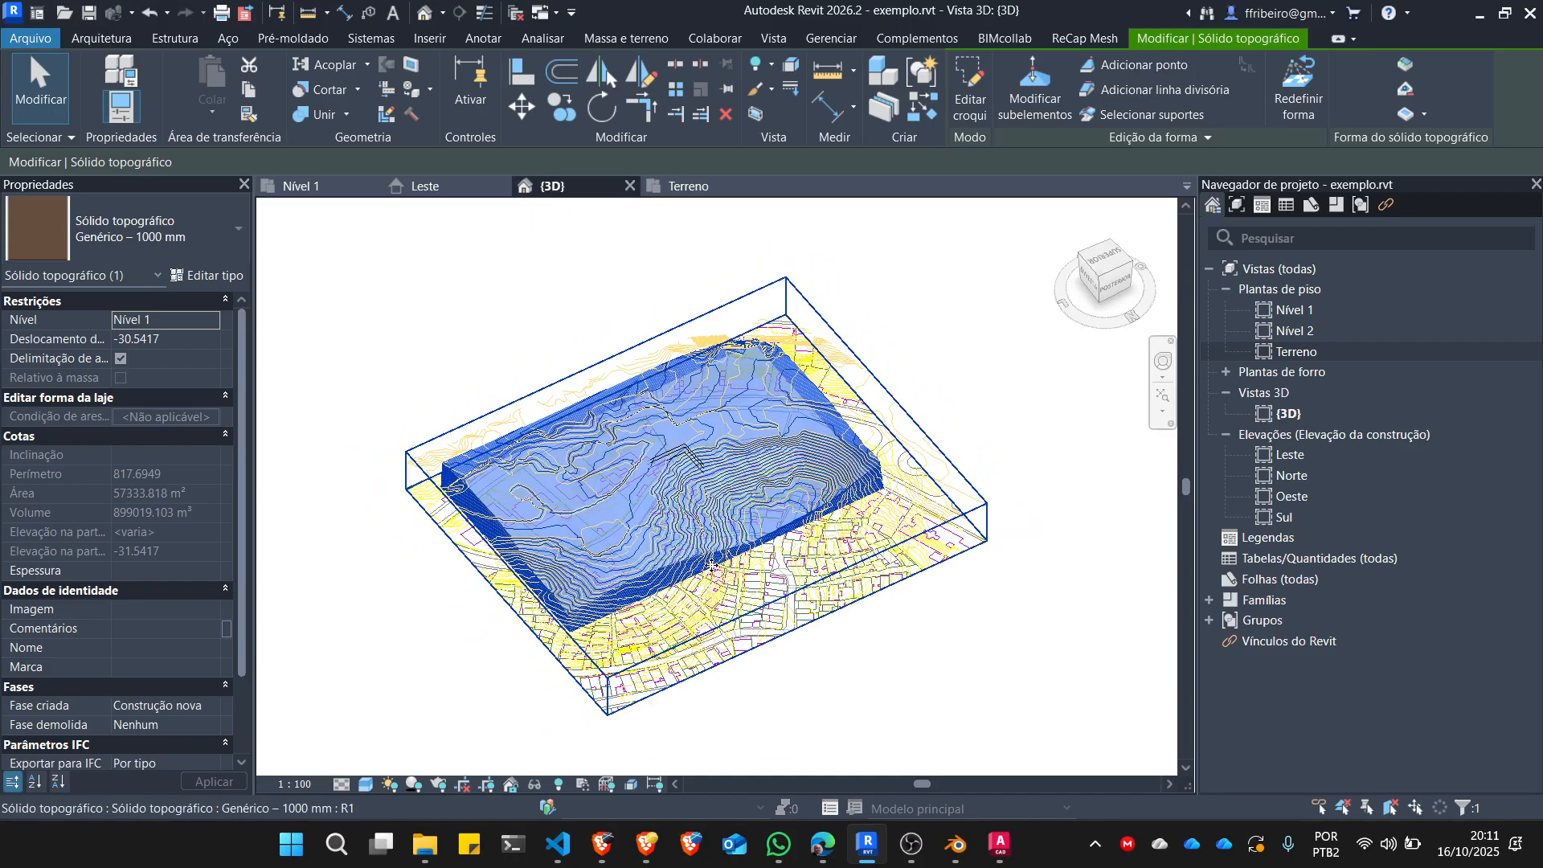
pyautogui.scroll(6, 712, 566)
pyautogui.keyDown('shift'); pyautogui.moveTo(712, 567); pyautogui.dragTo(817, 426, button='middle'); pyautogui.keyUp('shift')
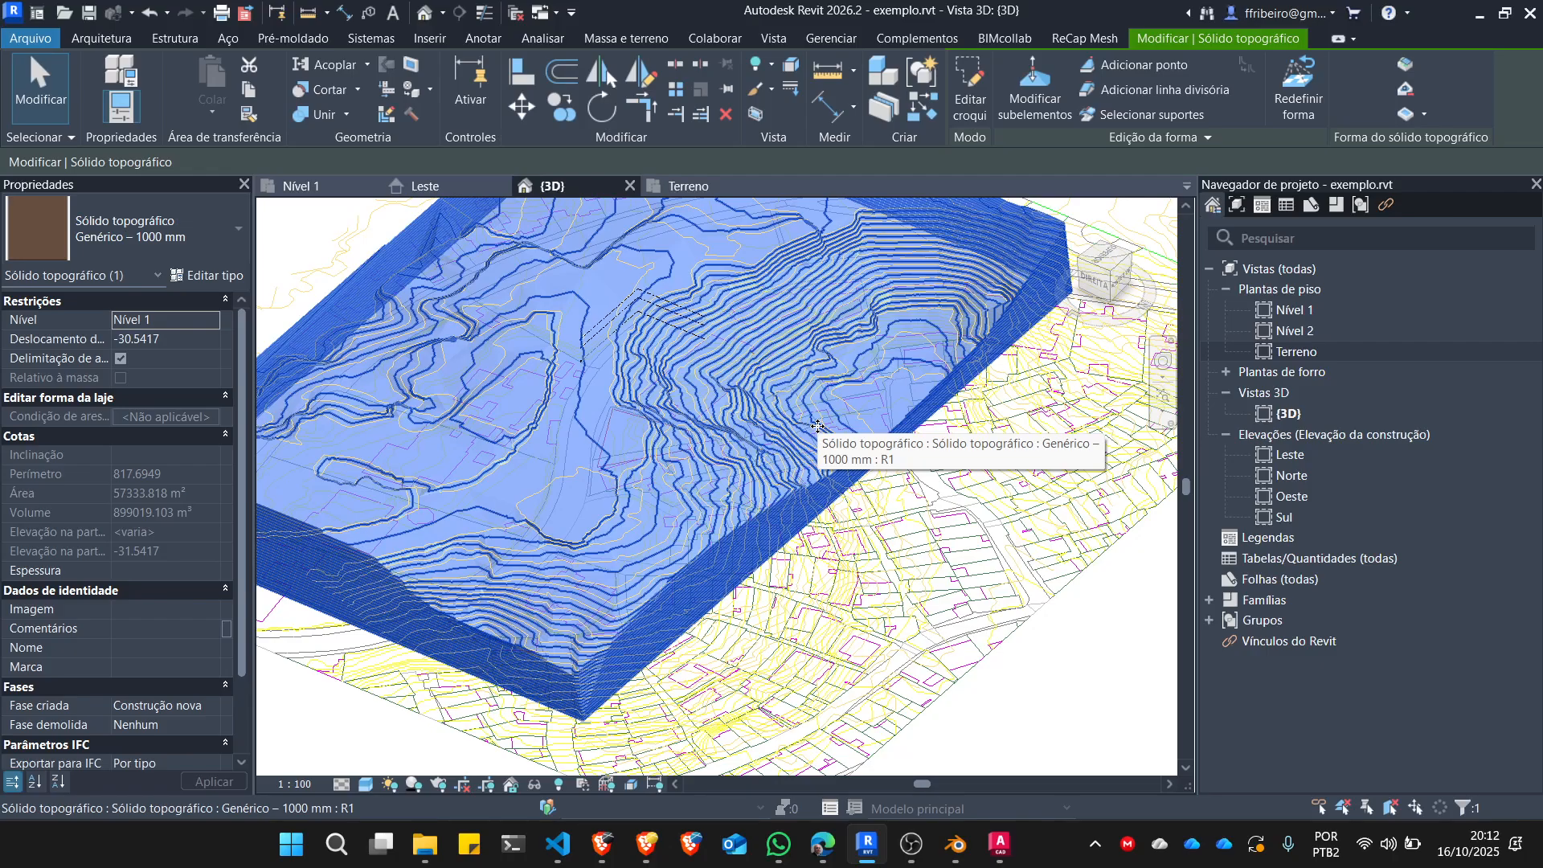
pyautogui.press('Escape')
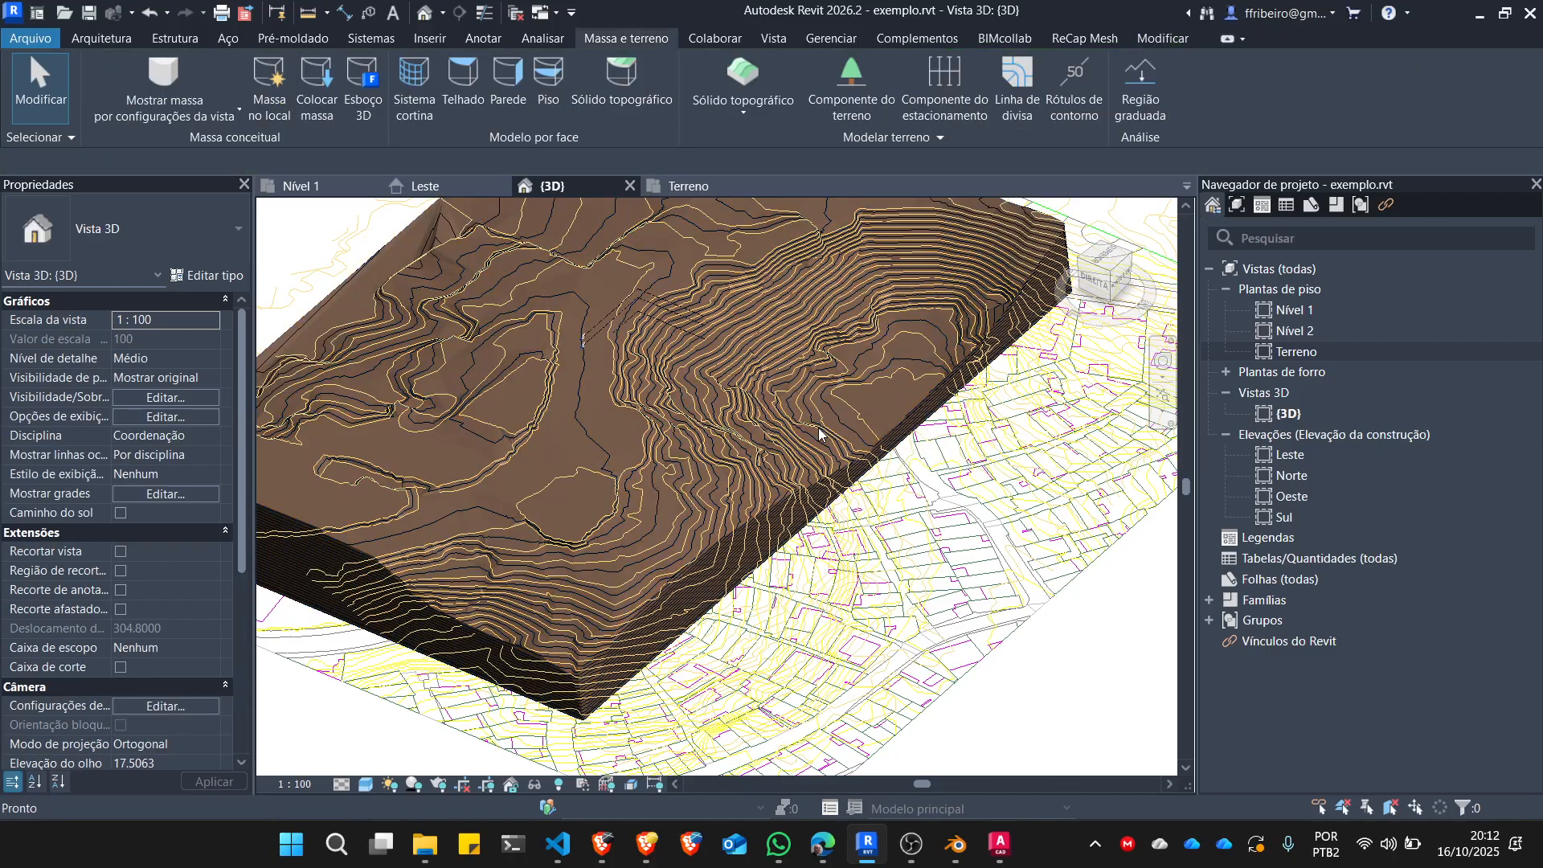
pyautogui.scroll(-3, 854, 455)
pyautogui.keyDown('shift'); pyautogui.moveTo(906, 560); pyautogui.dragTo(736, 595, button='middle'); pyautogui.keyUp('shift')
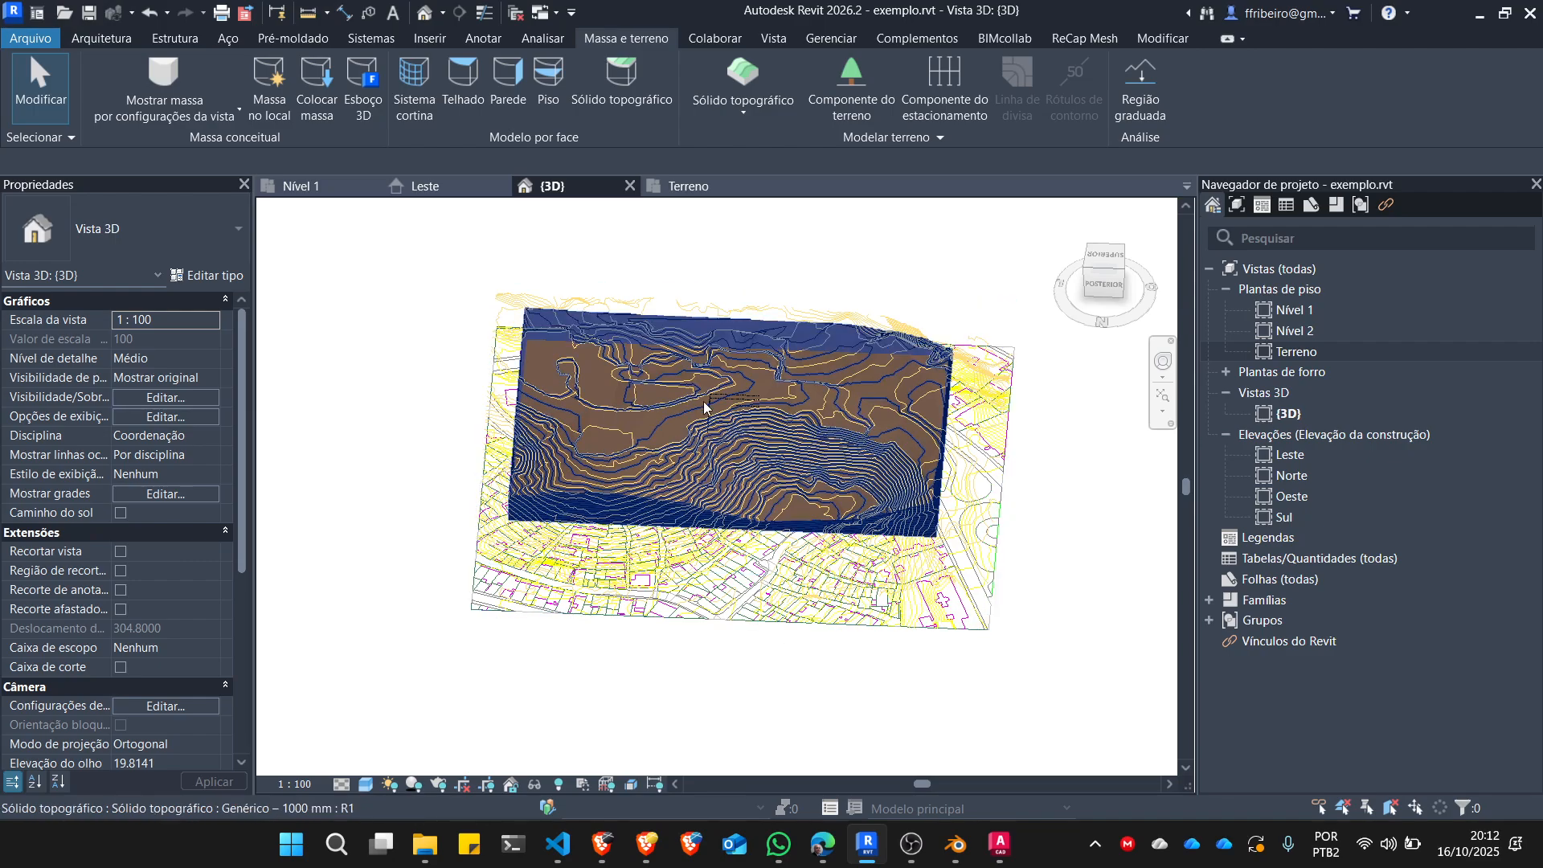
pyautogui.scroll(5, 761, 381)
pyautogui.scroll(-3, 760, 382)
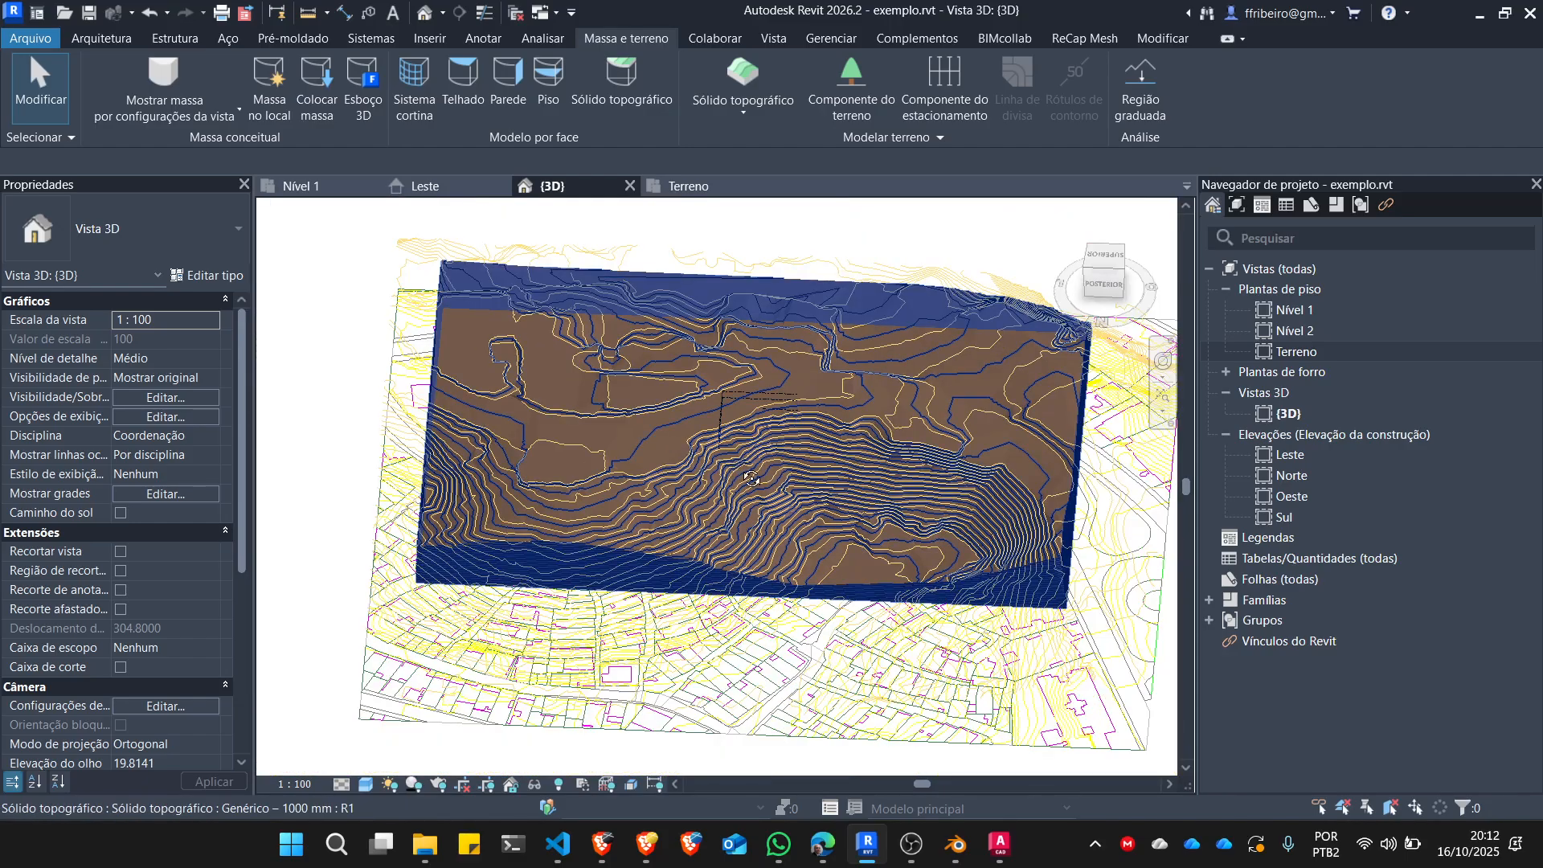
pyautogui.keyDown('shift'); pyautogui.moveTo(761, 383); pyautogui.dragTo(791, 353, button='middle'); pyautogui.keyUp('shift')
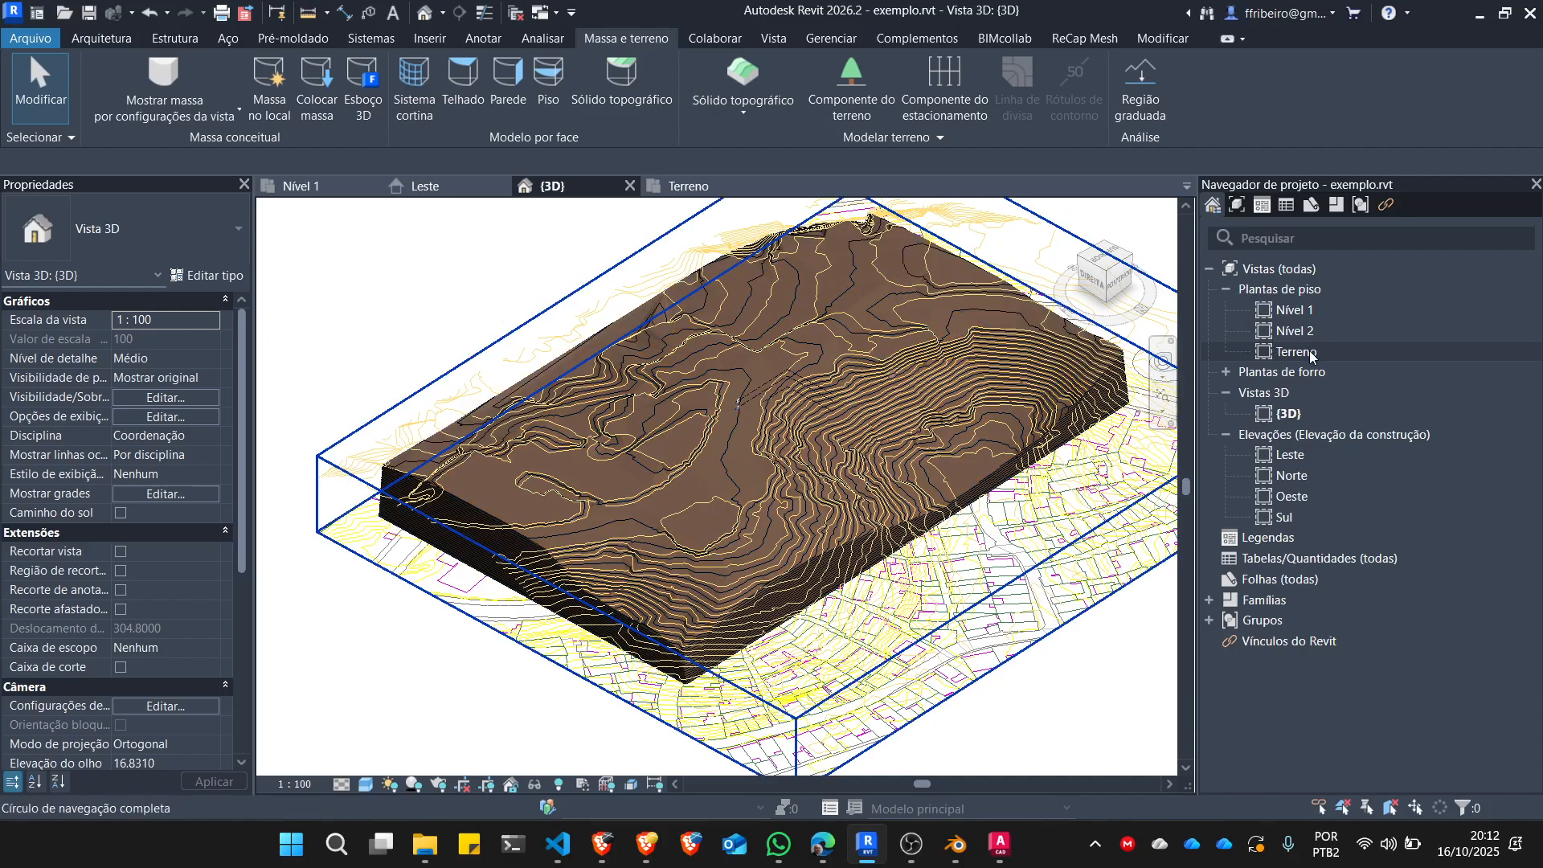
# Return to the Terreno floor plan and set its visual style to Estrutura de arame, focusing on the lot around the project origin.
pyautogui.doubleClick(1295, 353)
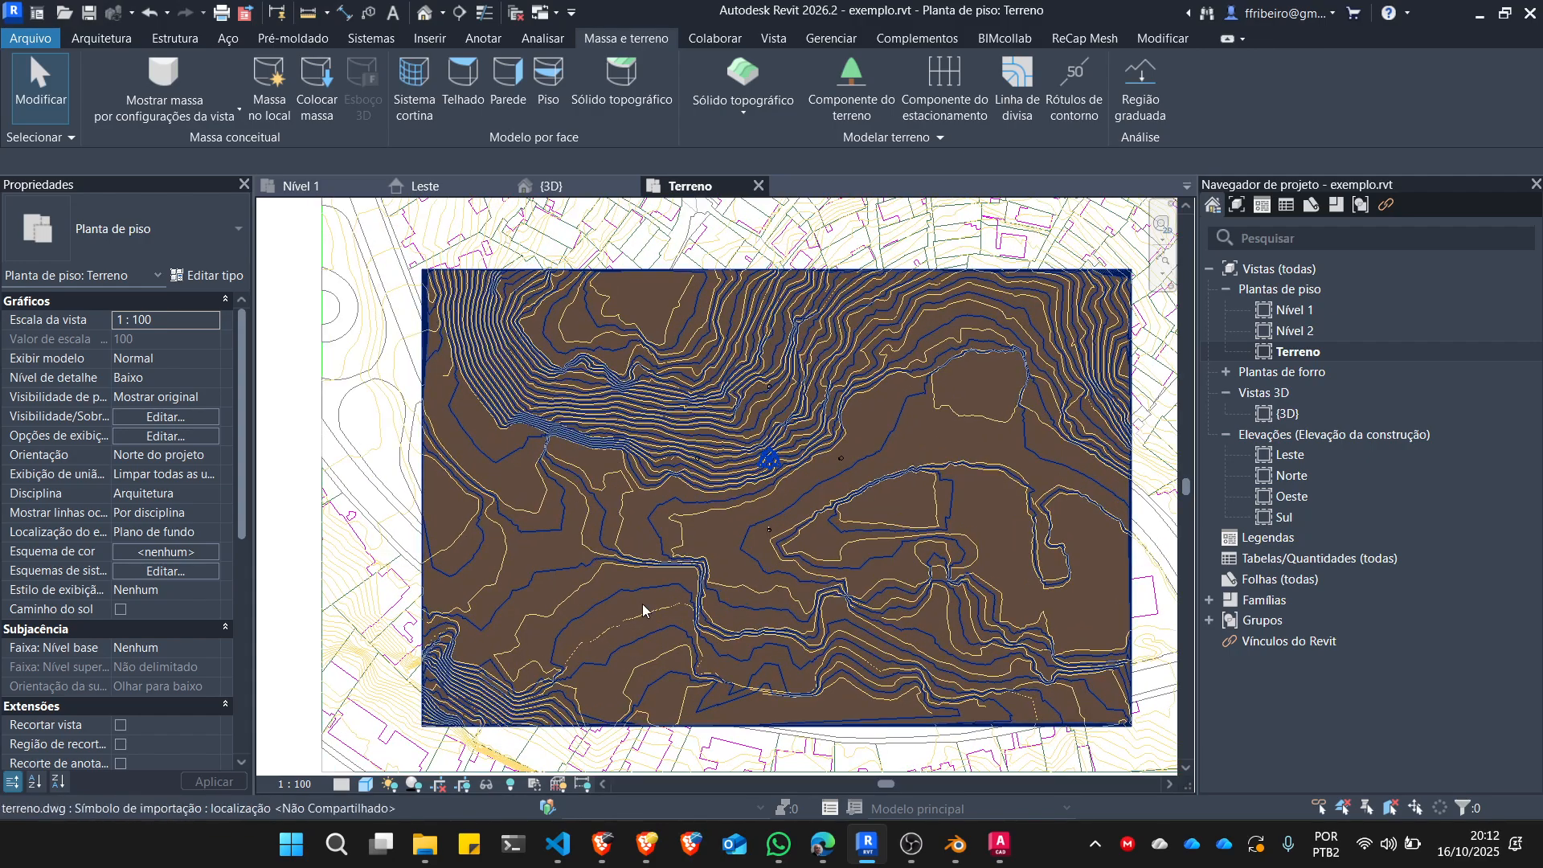
pyautogui.click(366, 784)
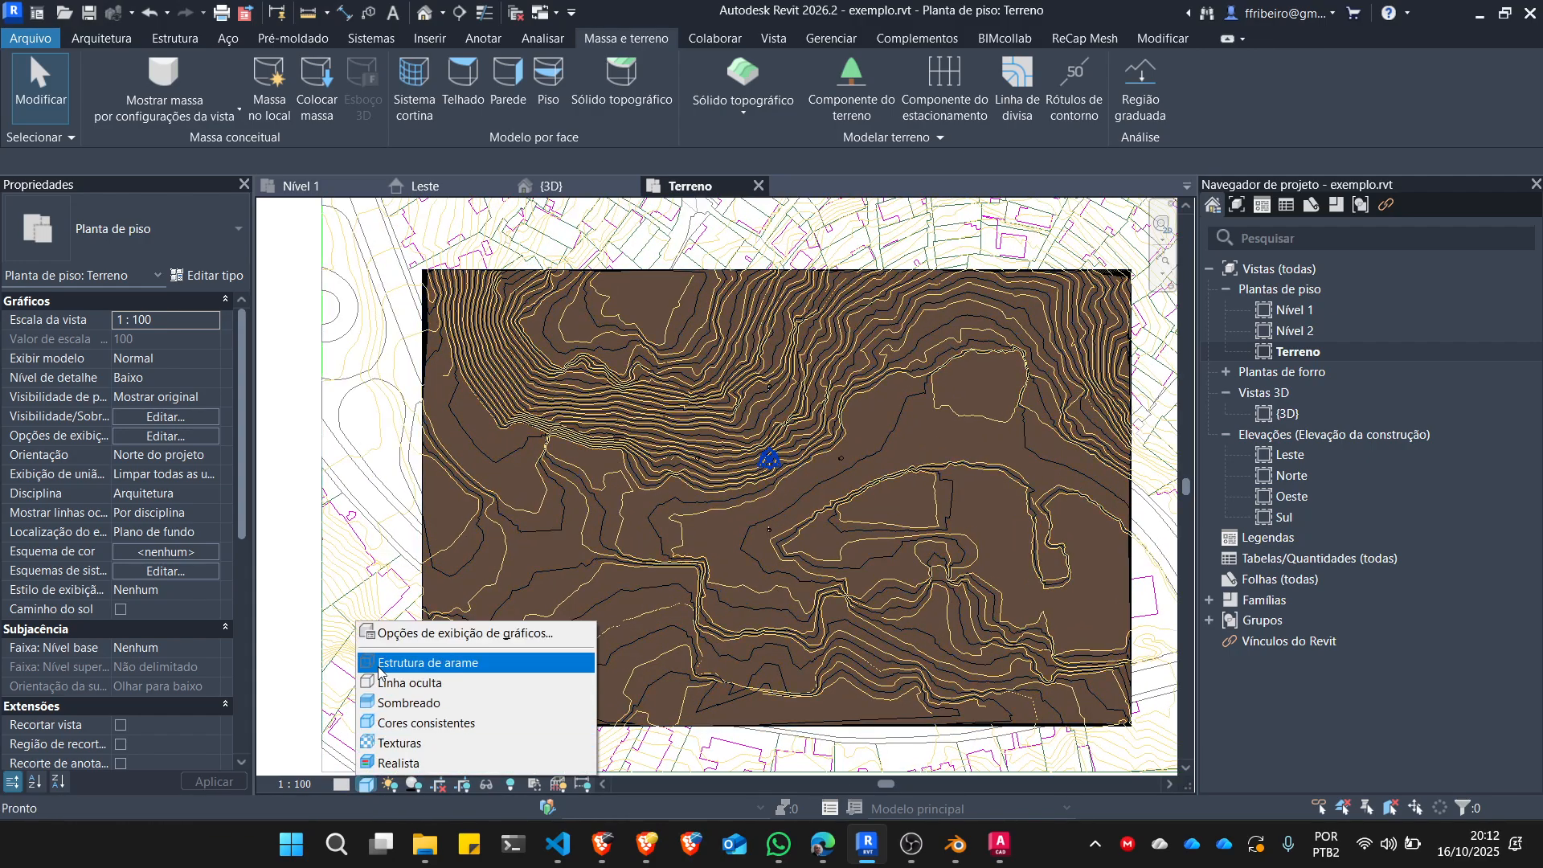
pyautogui.click(442, 663)
pyautogui.scroll(5, 758, 410)
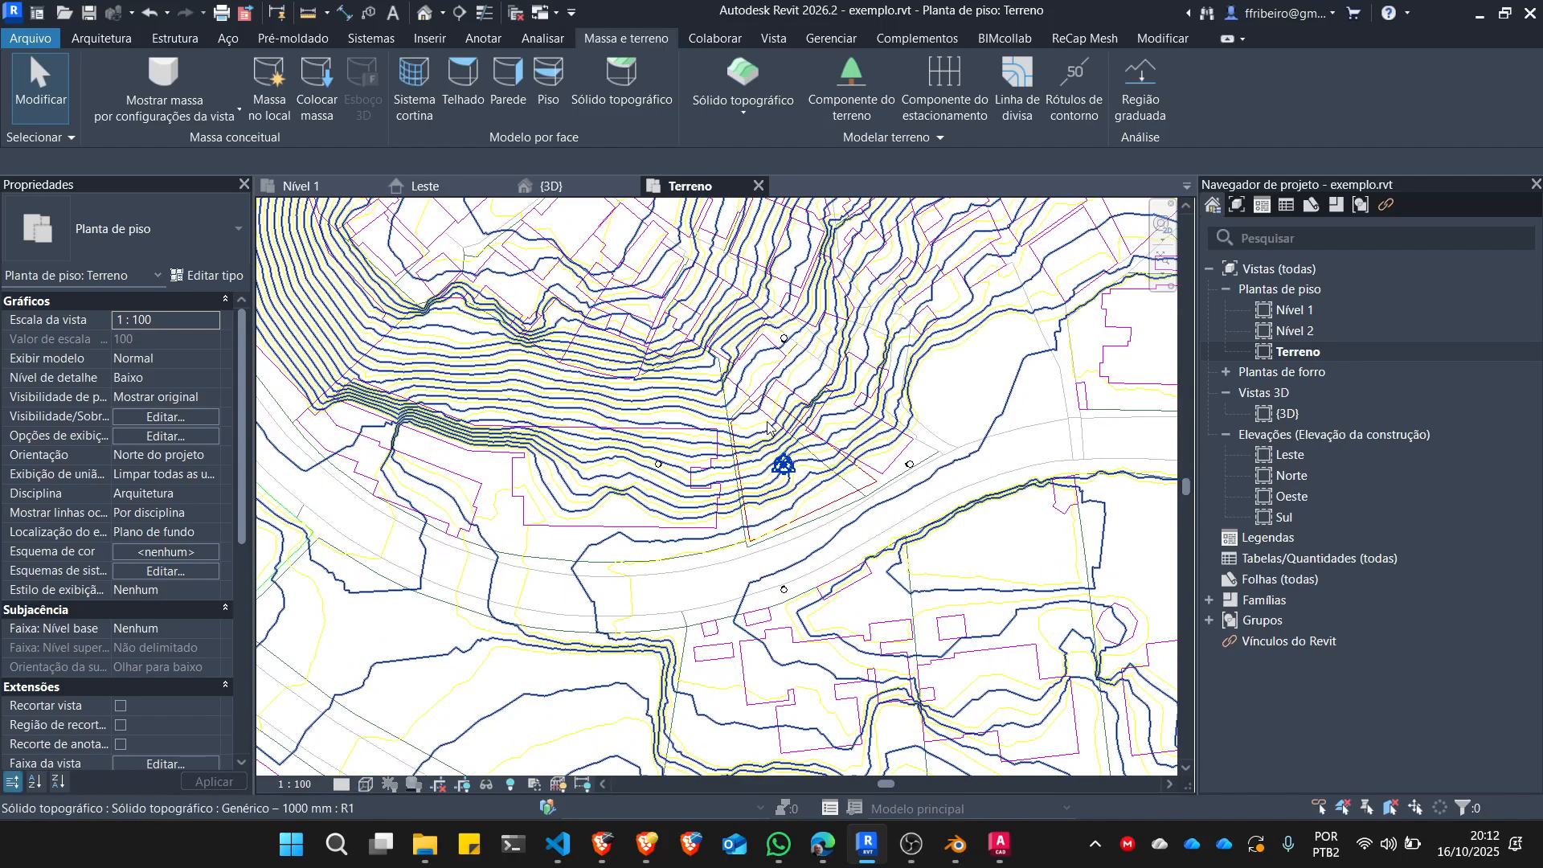
pyautogui.scroll(5, 757, 411)
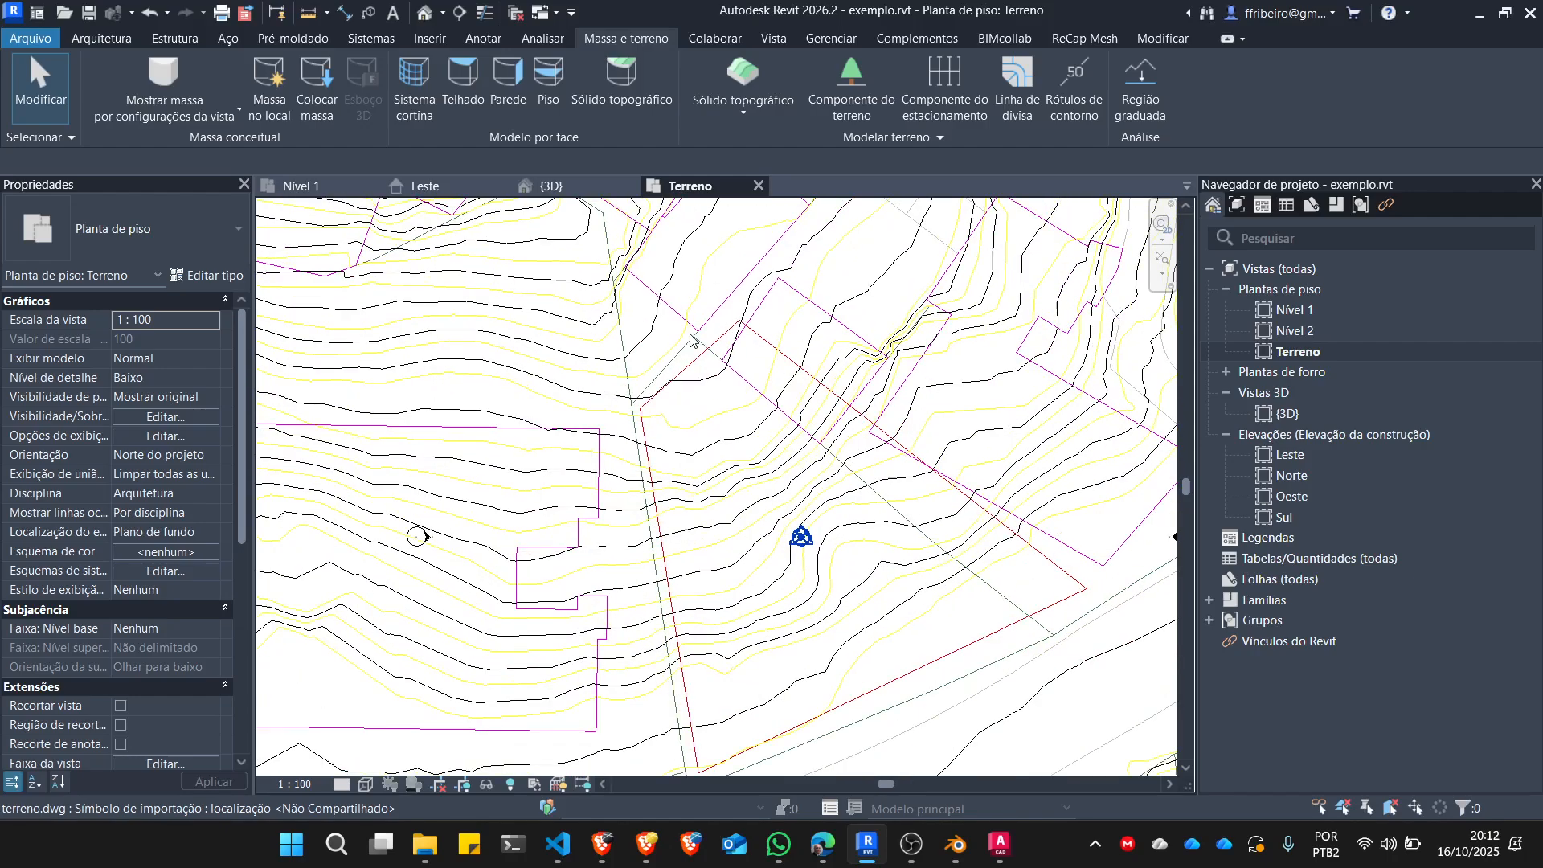
pyautogui.scroll(3, 683, 338)
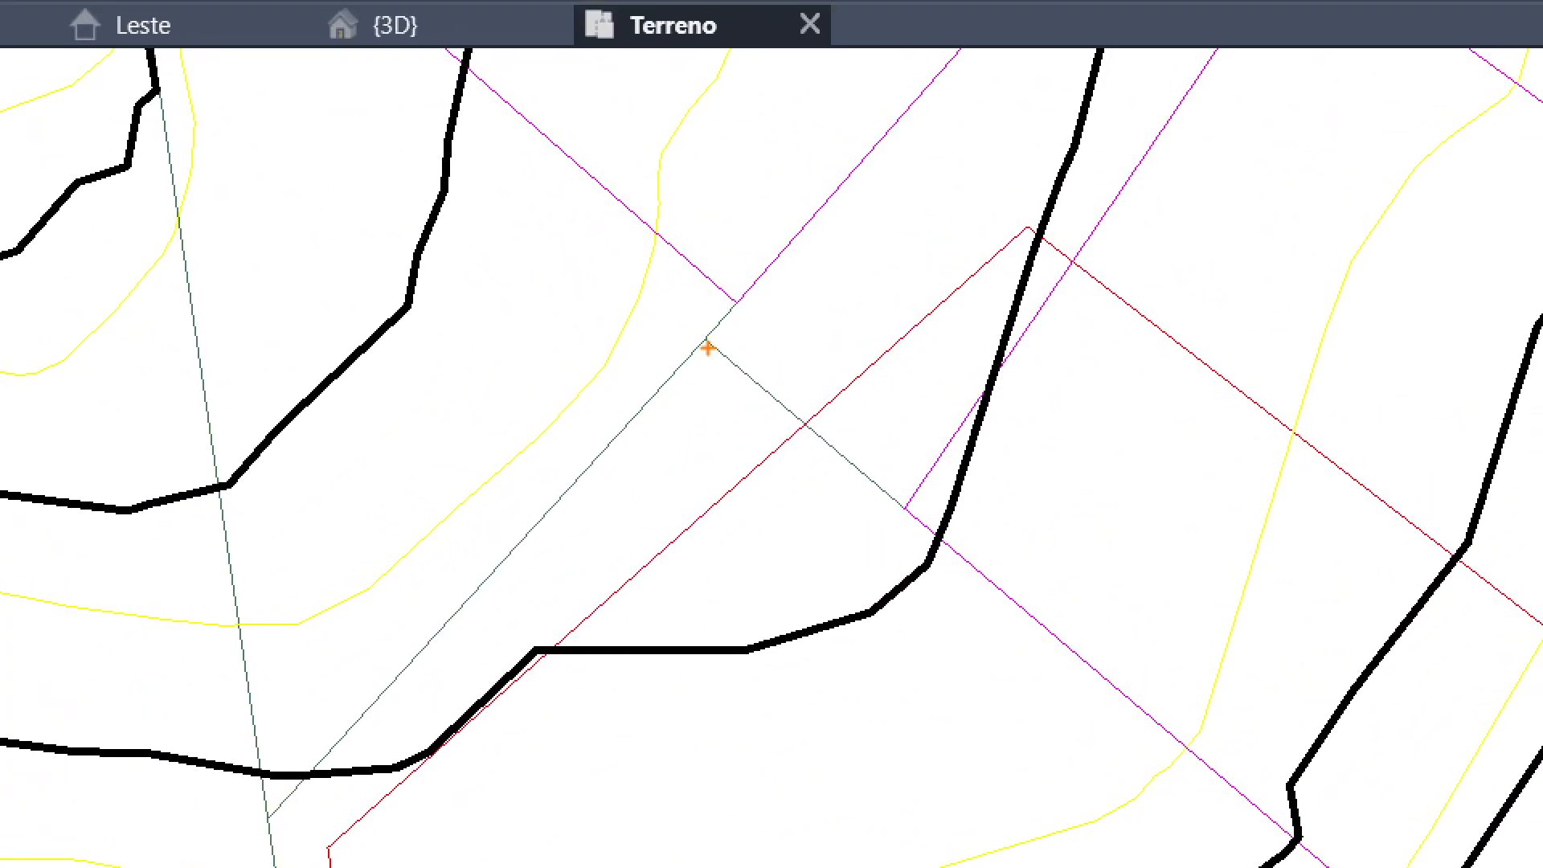
pyautogui.moveTo(706, 332)
pyautogui.mouseDown()
pyautogui.moveTo(274, 770)
pyautogui.moveTo(276, 827)
pyautogui.mouseUp()
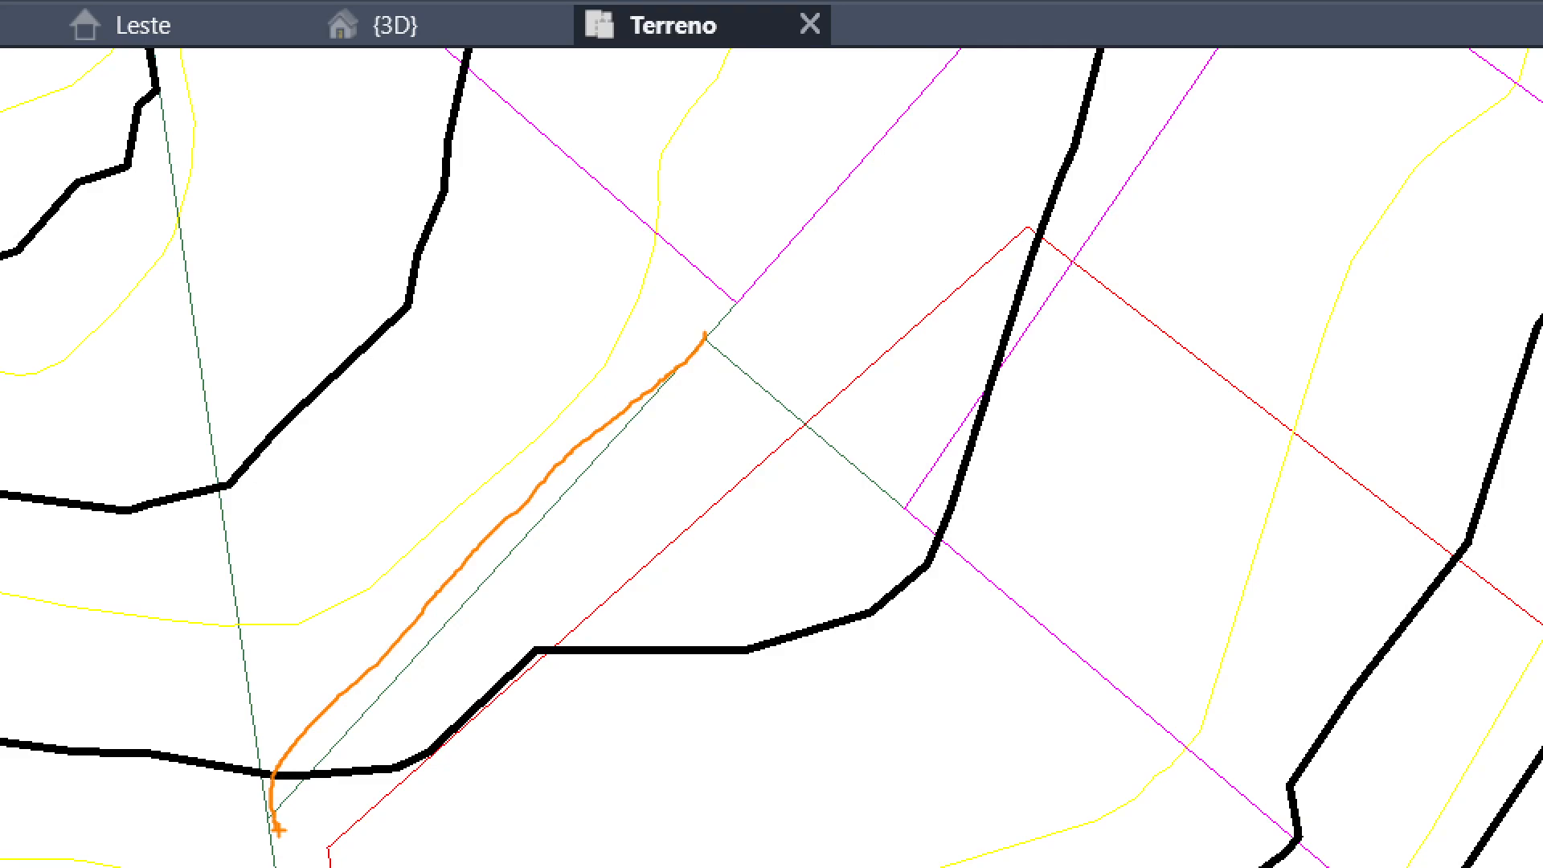
pyautogui.moveTo(871, 319)
pyautogui.mouseDown()
pyautogui.moveTo(925, 335)
pyautogui.moveTo(874, 384)
pyautogui.mouseUp()
pyautogui.moveTo(1267, 347); pyautogui.dragTo(1110, 435)
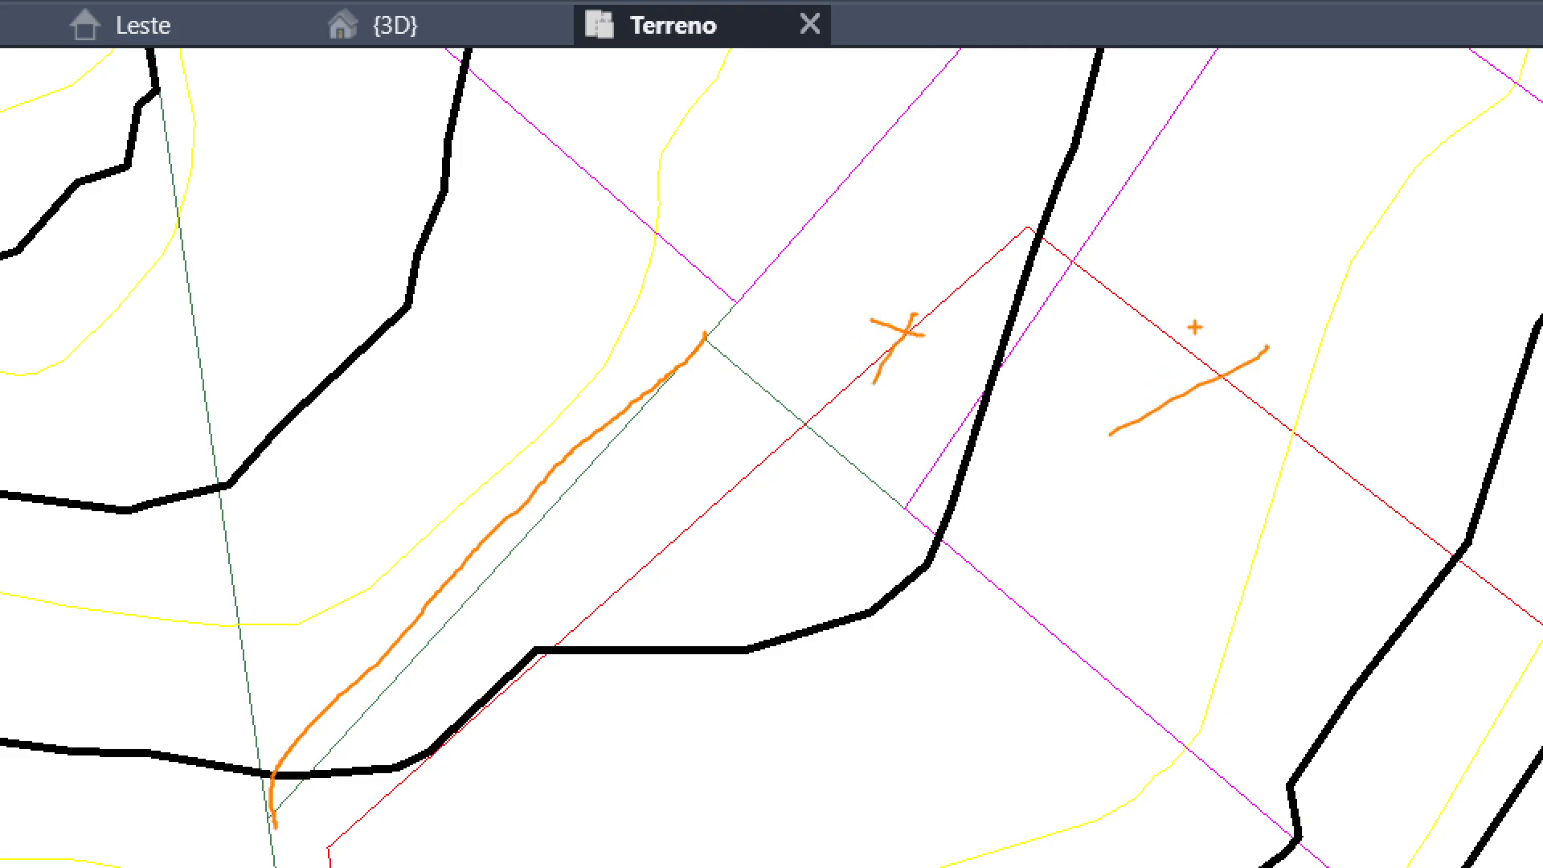
pyautogui.moveTo(1198, 322); pyautogui.dragTo(1244, 471)
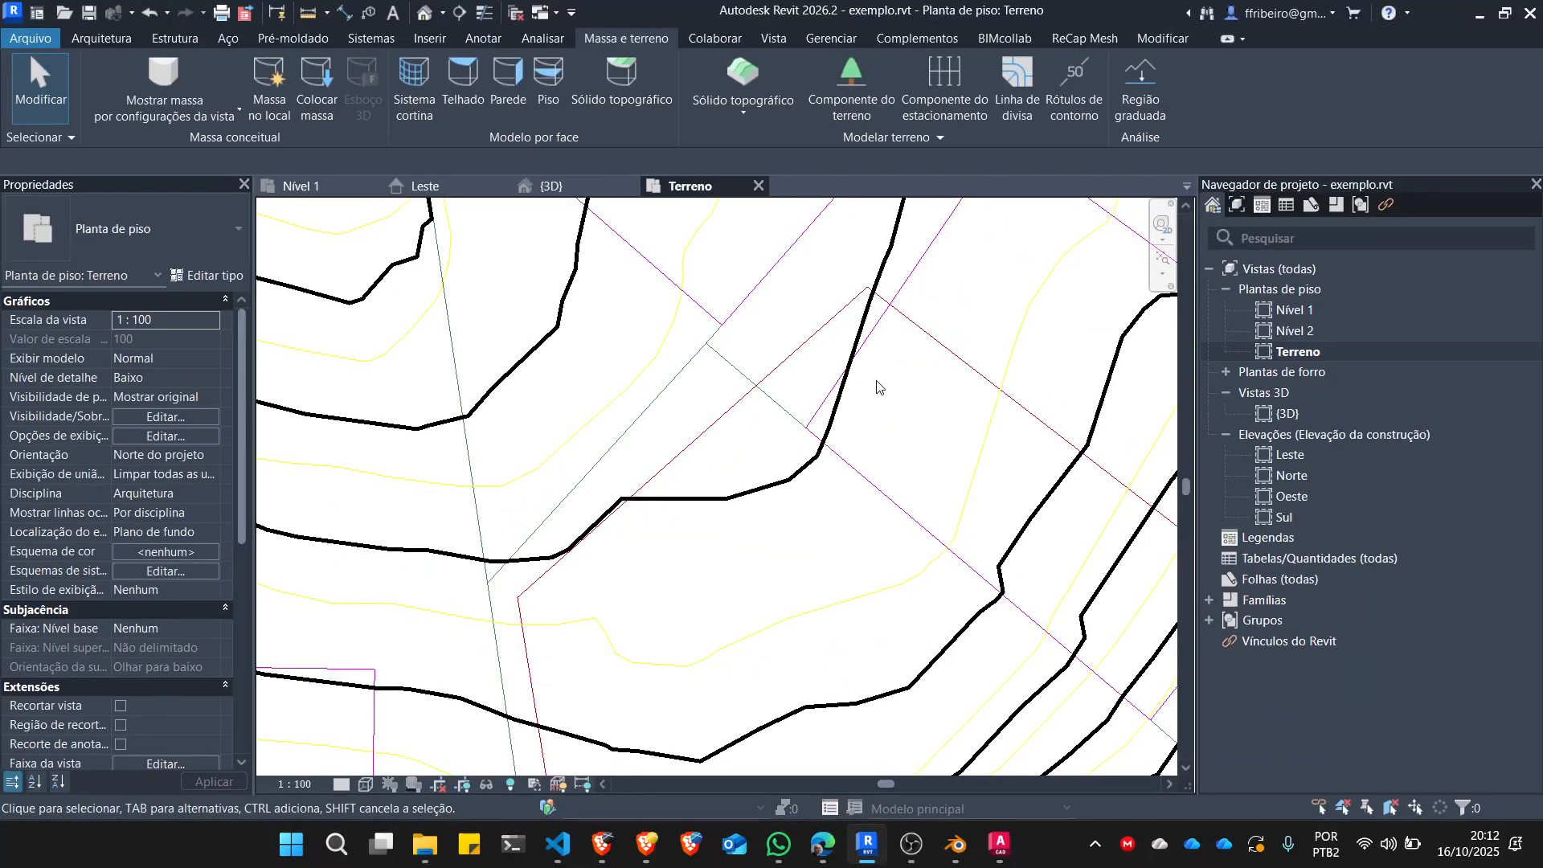
pyautogui.scroll(-5, 939, 433)
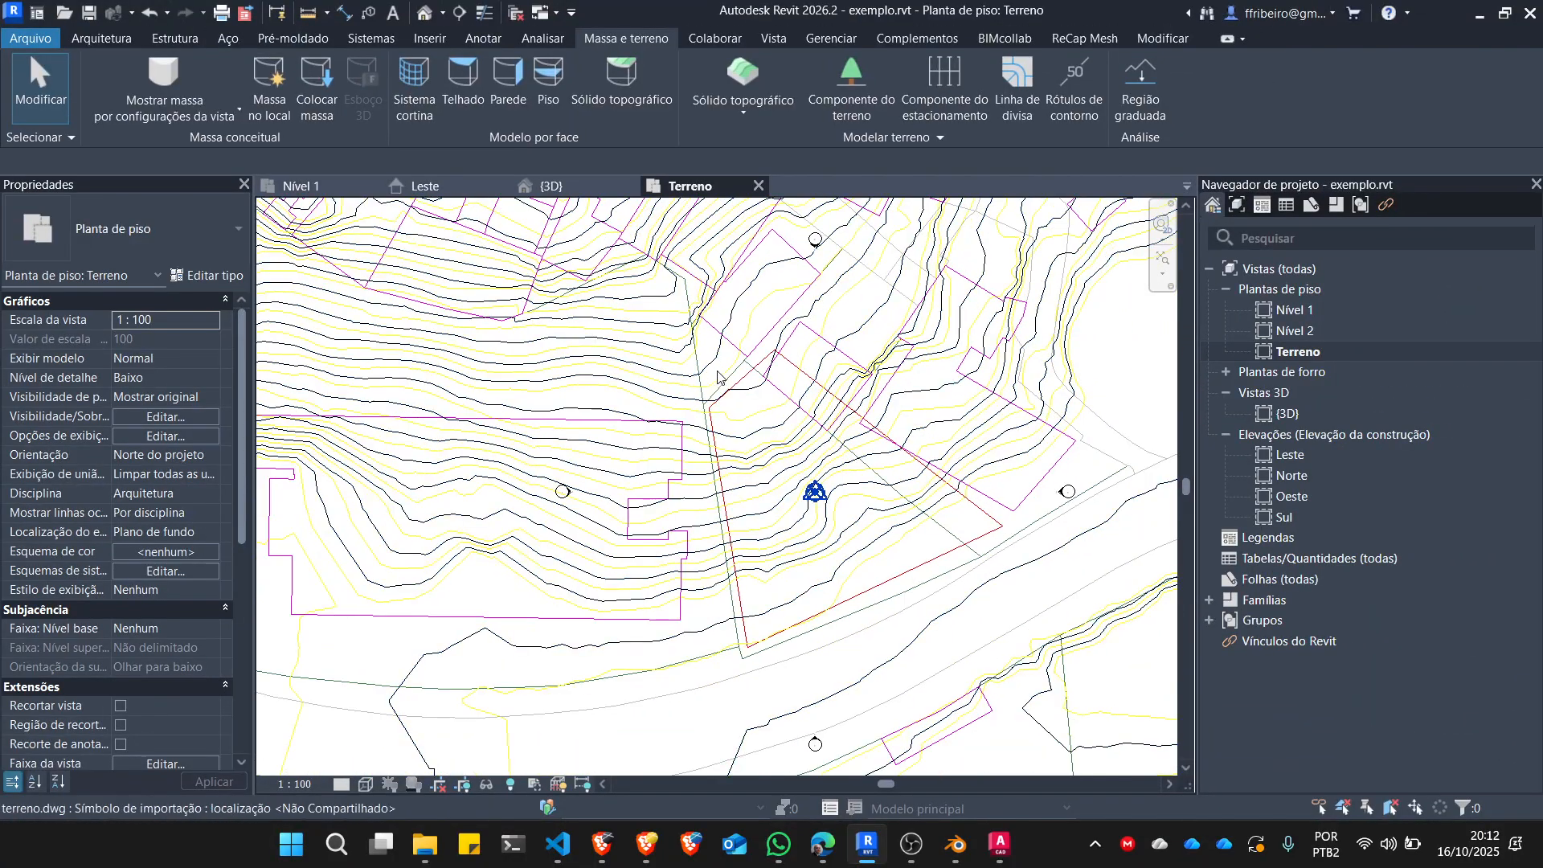
# Start a subdivision (Subdividir) of the toposolid in the Terreno floor plan, ready for sketching its boundary around the lot.
pyautogui.click(599, 411)
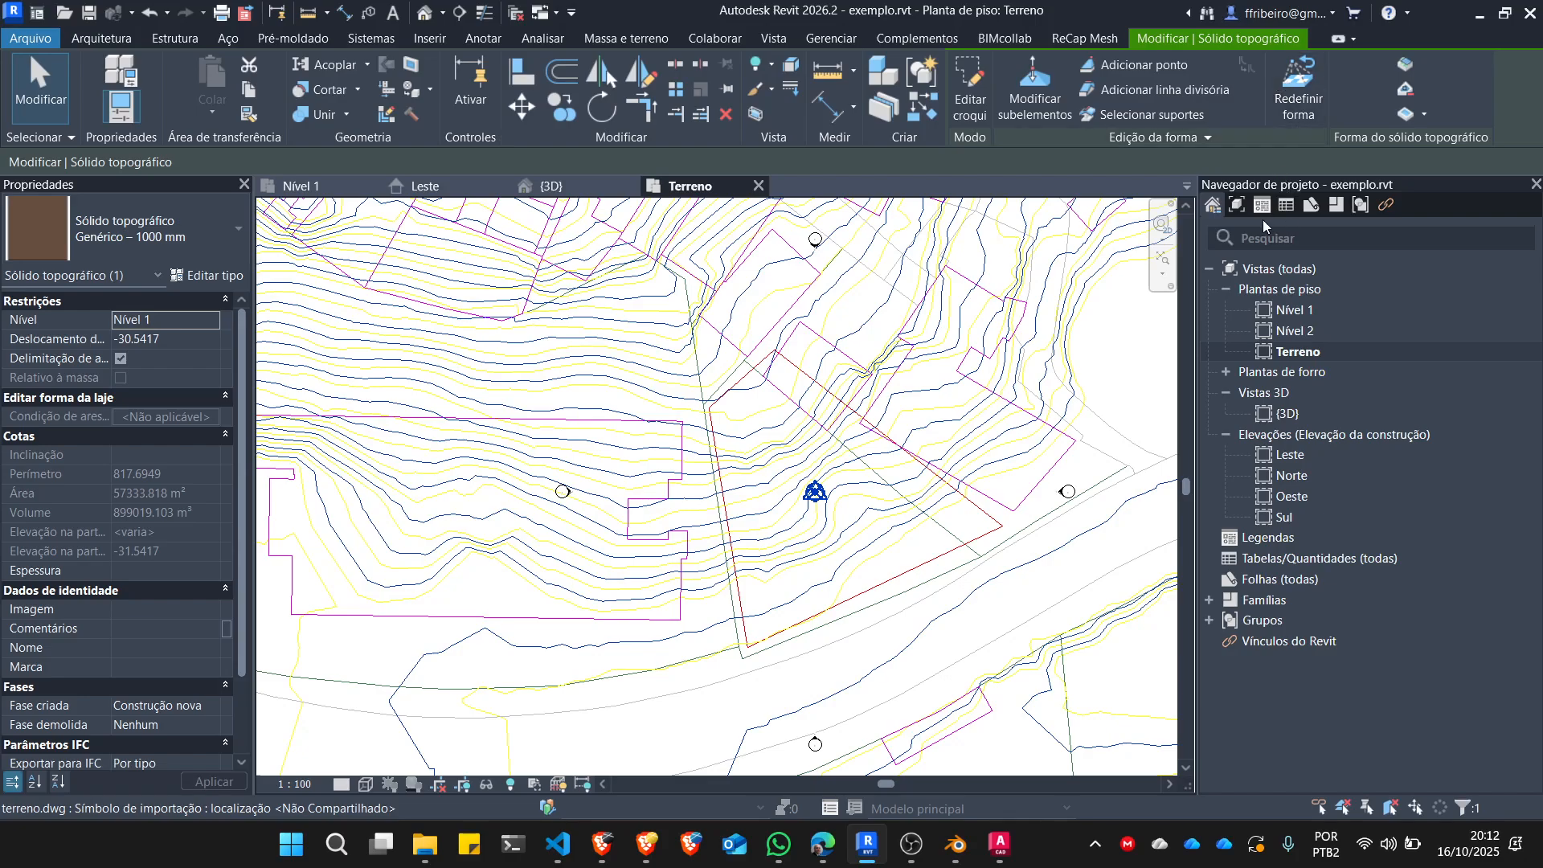
pyautogui.click(1409, 66)
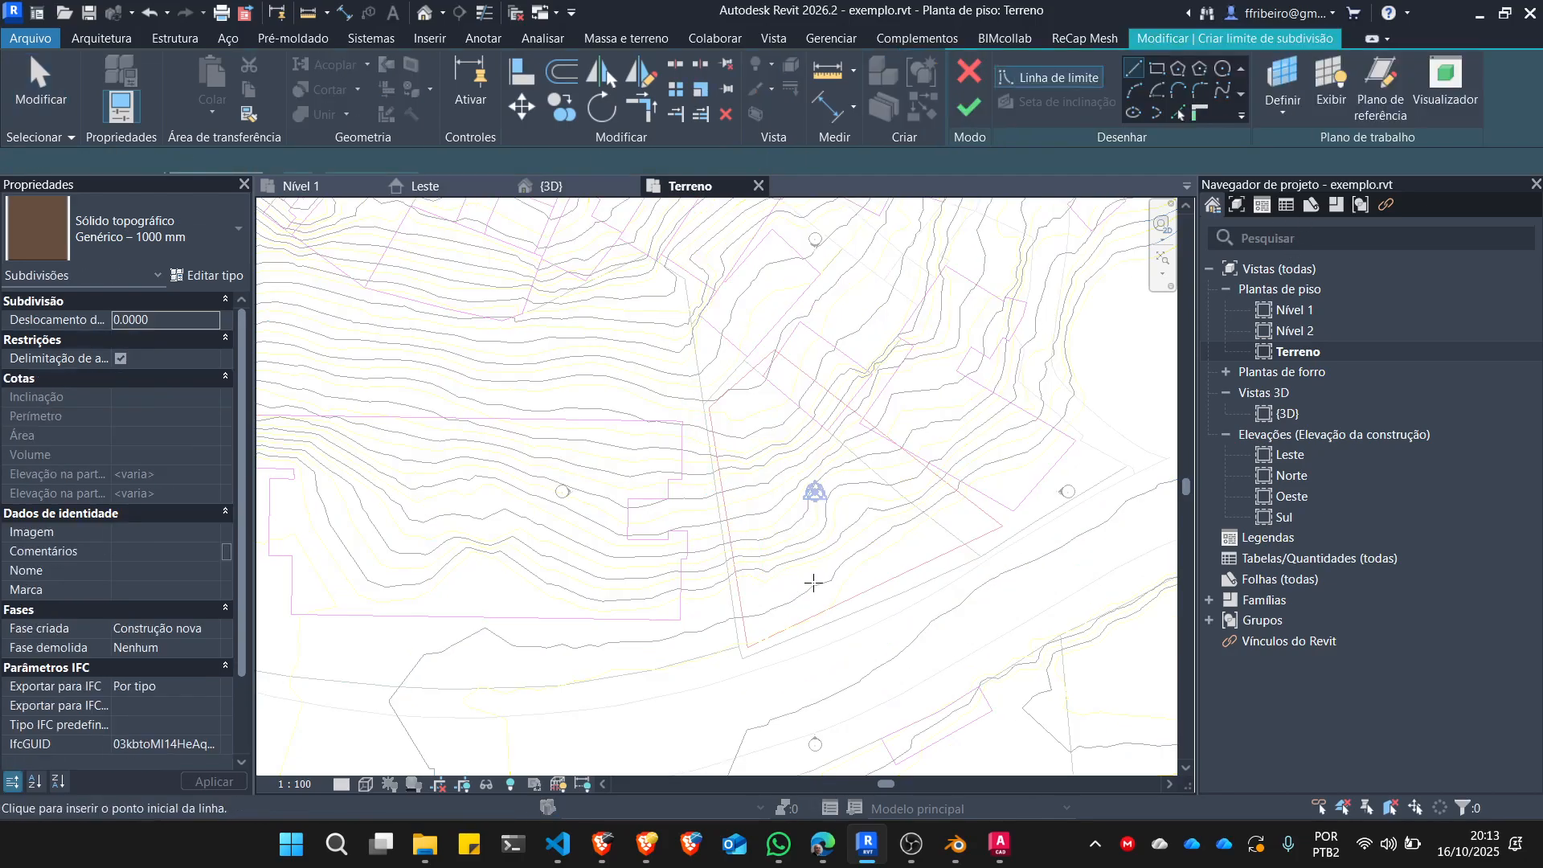
pyautogui.click(764, 376)
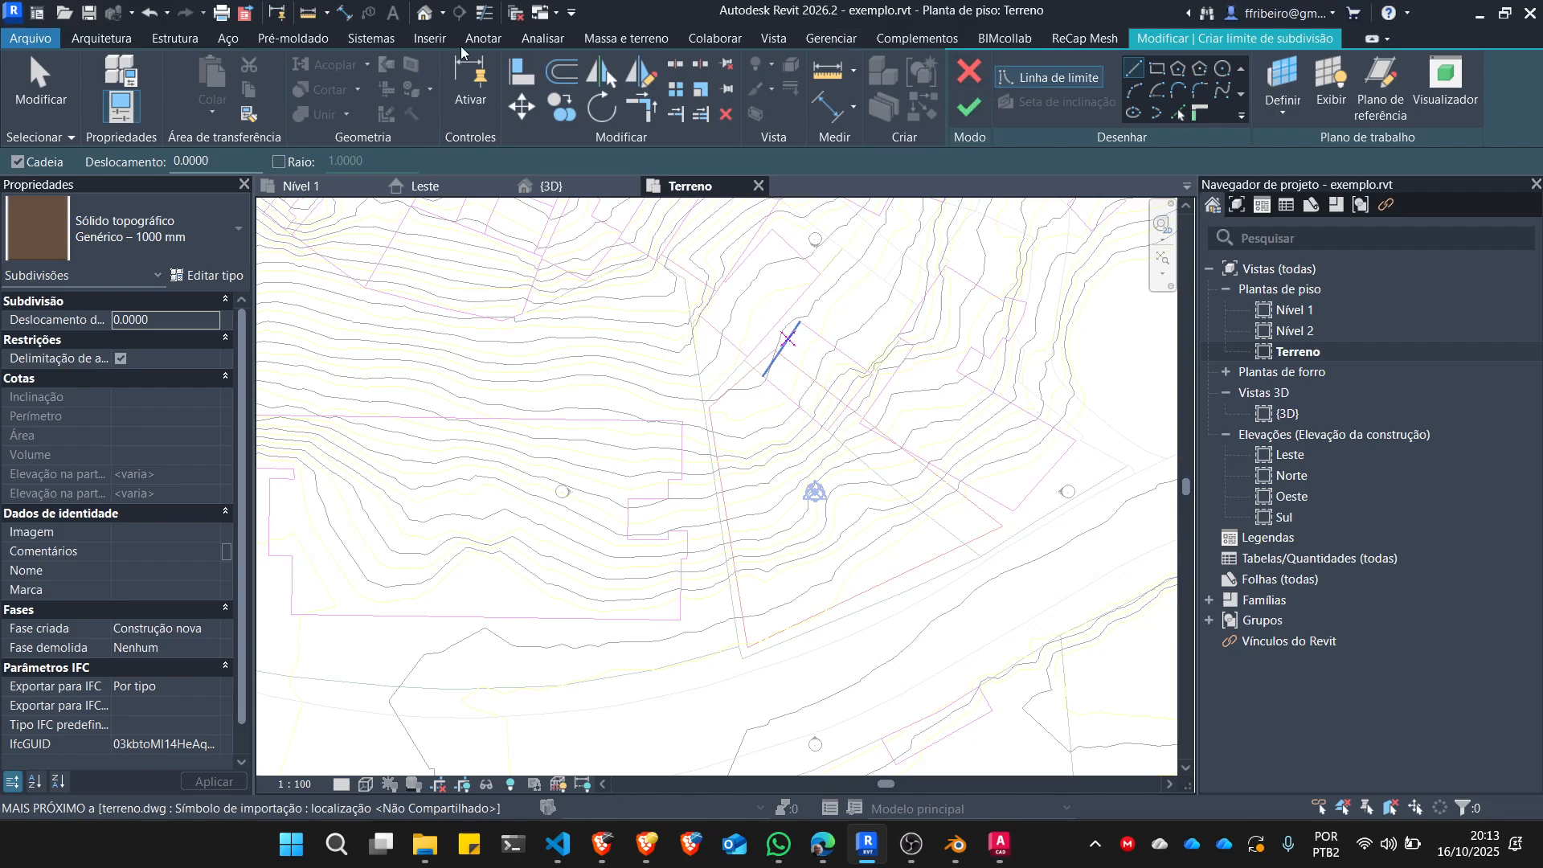
pyautogui.click(101, 37)
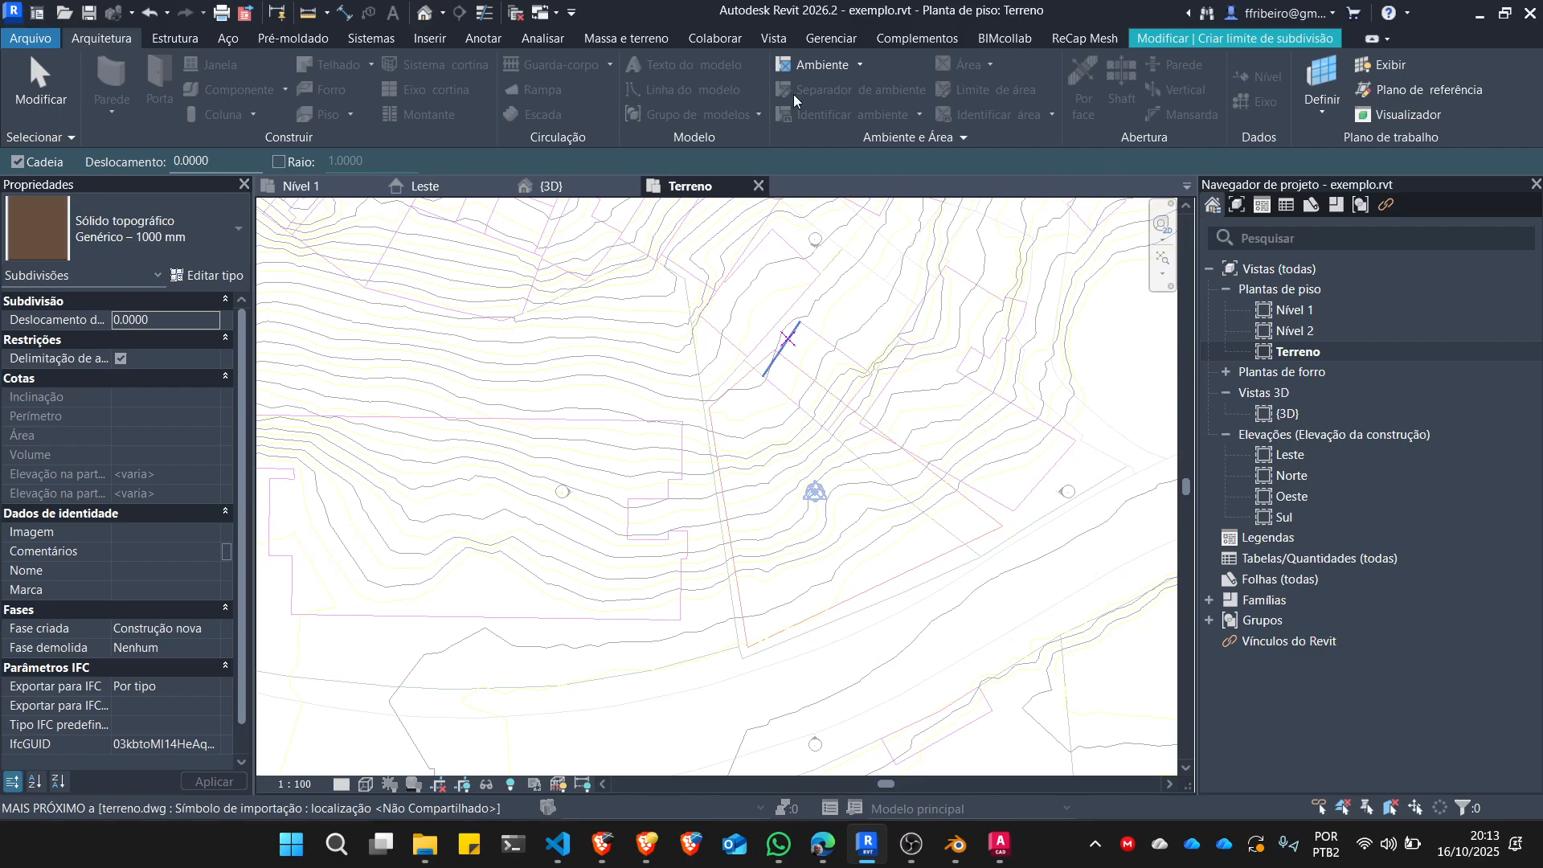
pyautogui.click(183, 39)
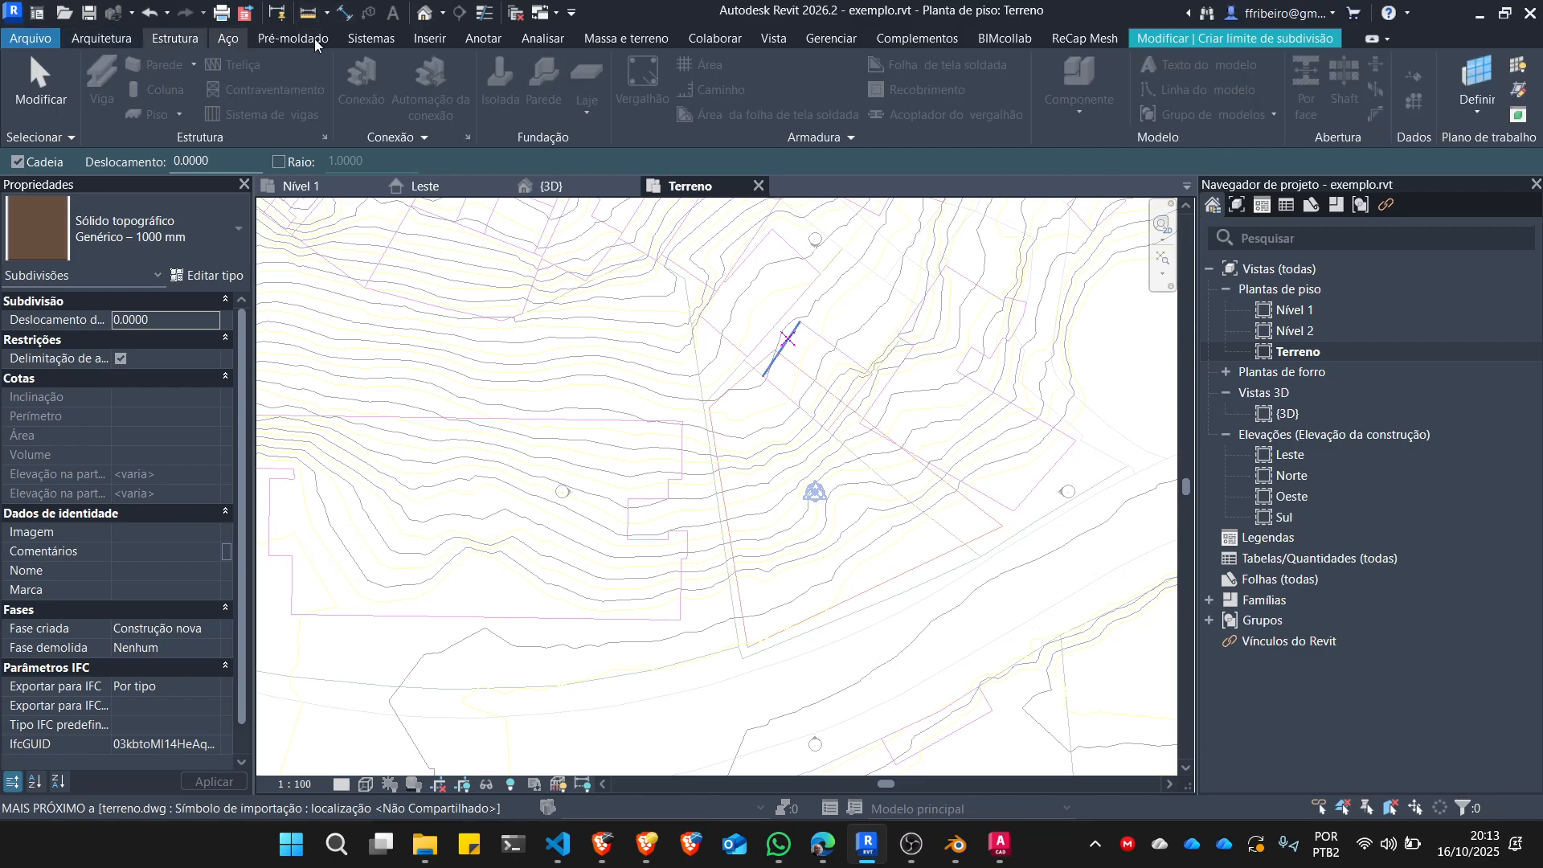
pyautogui.click(1165, 31)
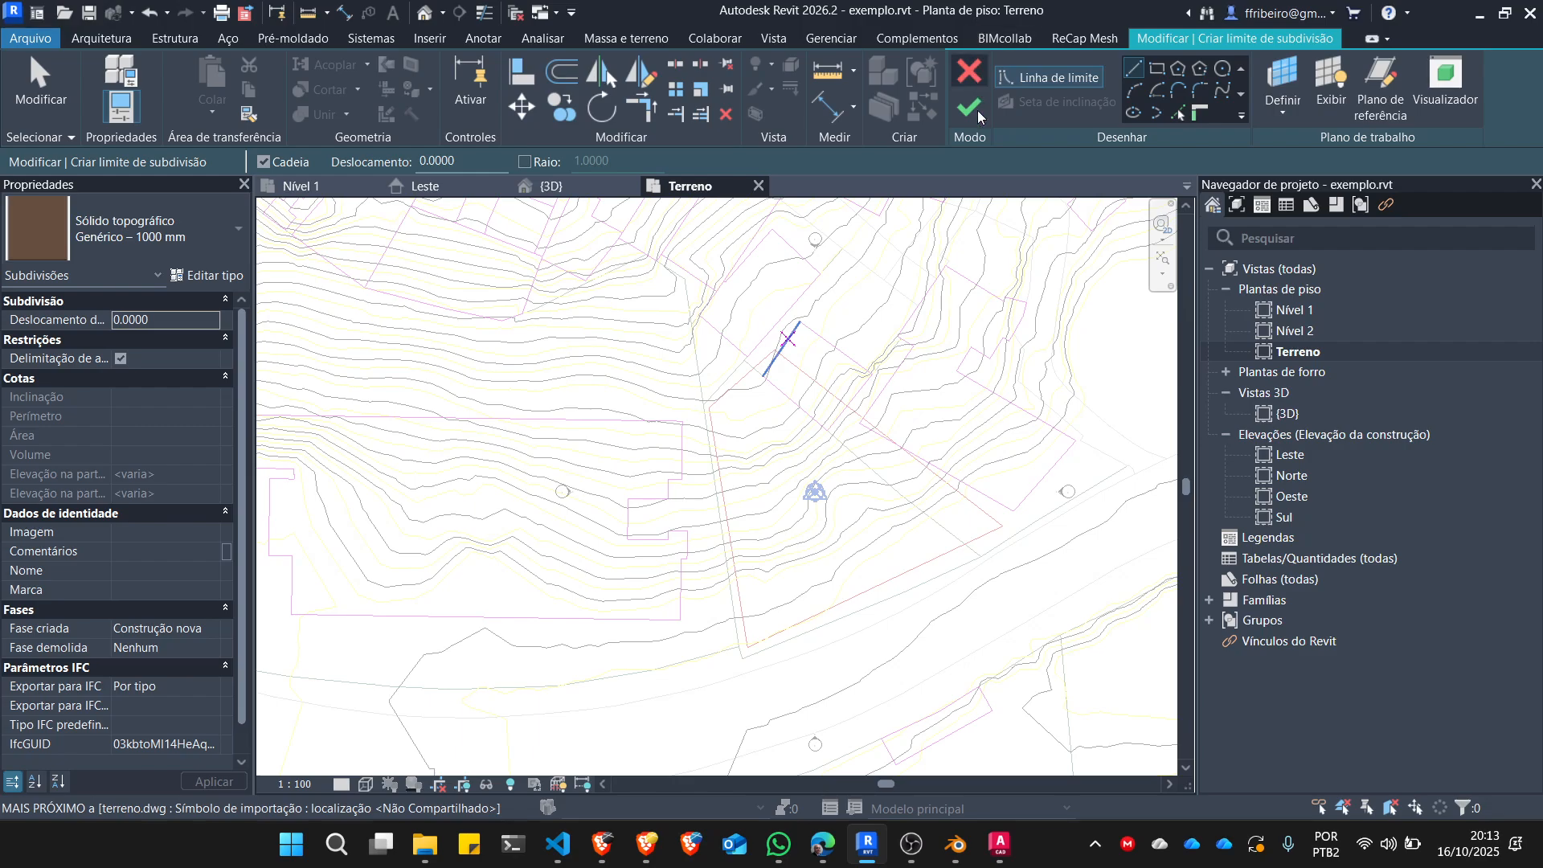
pyautogui.click(995, 41)
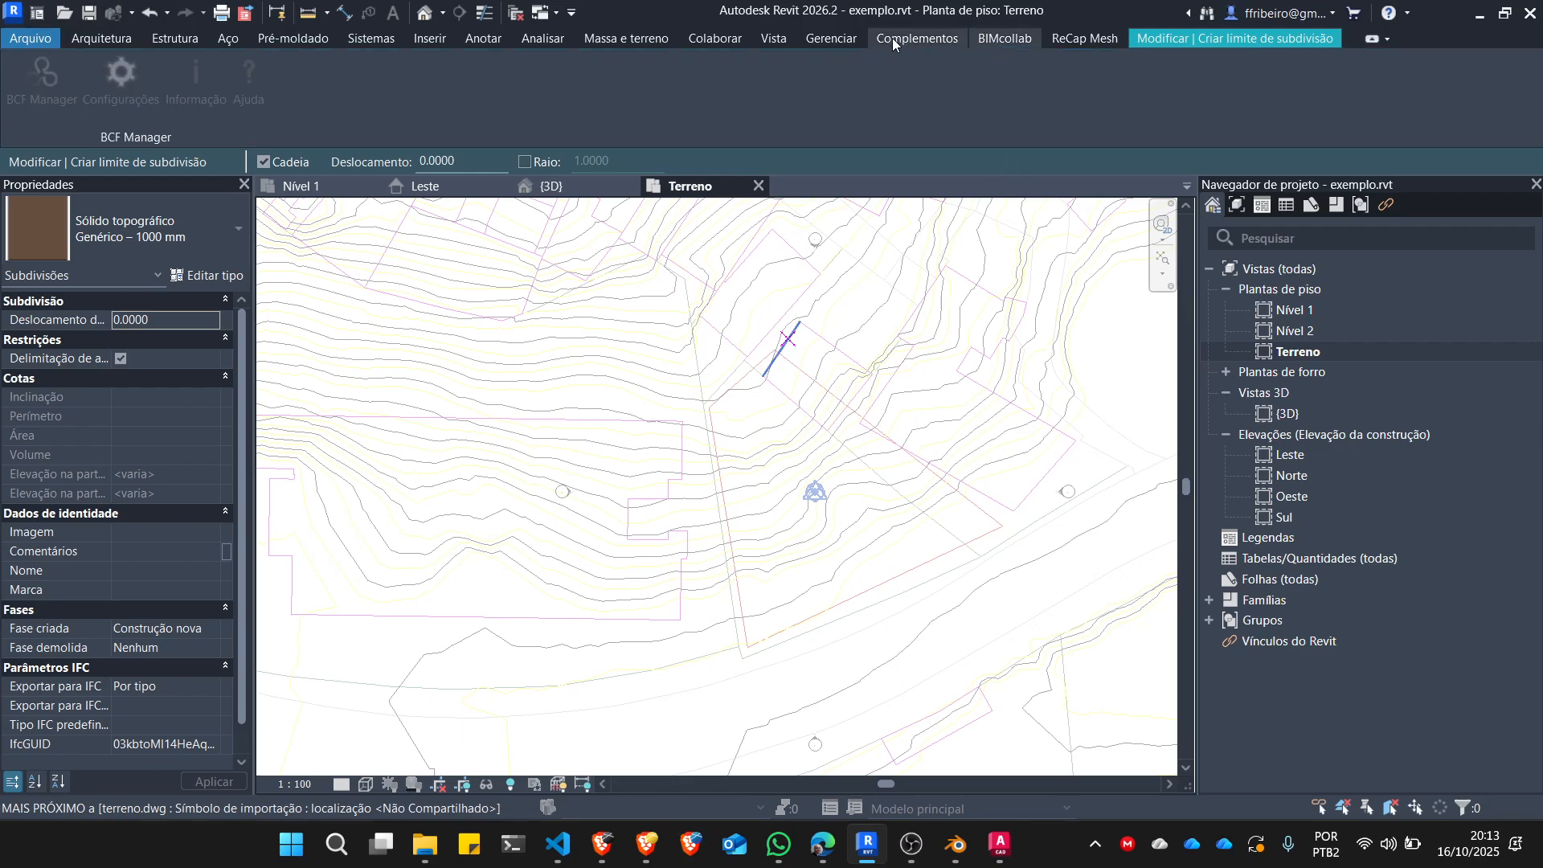
pyautogui.click(892, 37)
pyautogui.click(830, 37)
pyautogui.click(1153, 38)
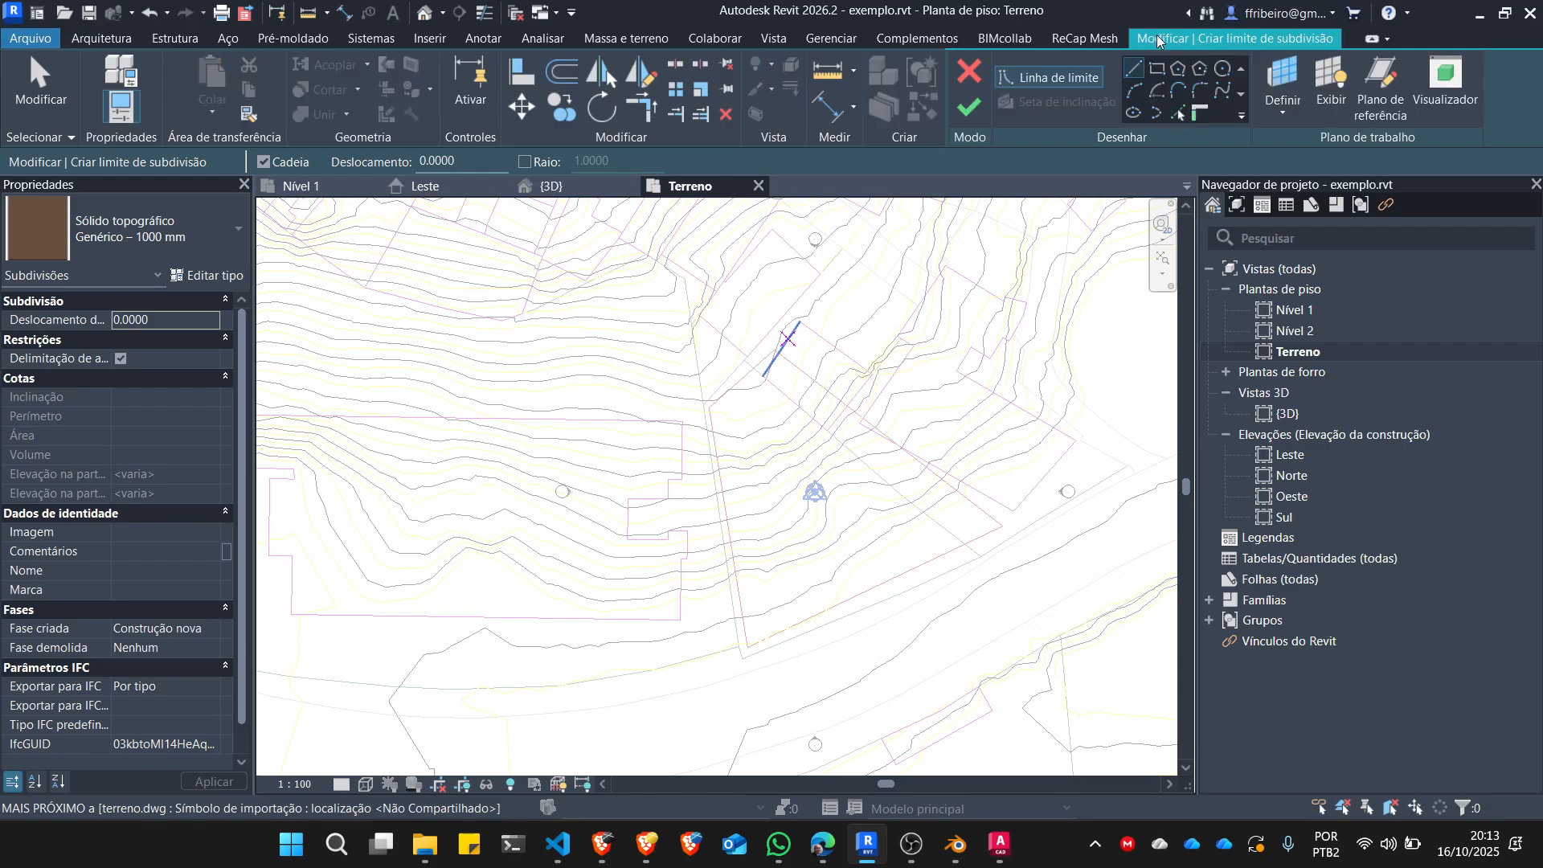
# Using Pick Lines, add the two southernmost segments of the lot's west side line in terreno.dwg to the subdivision boundary.
pyautogui.click(1180, 113)
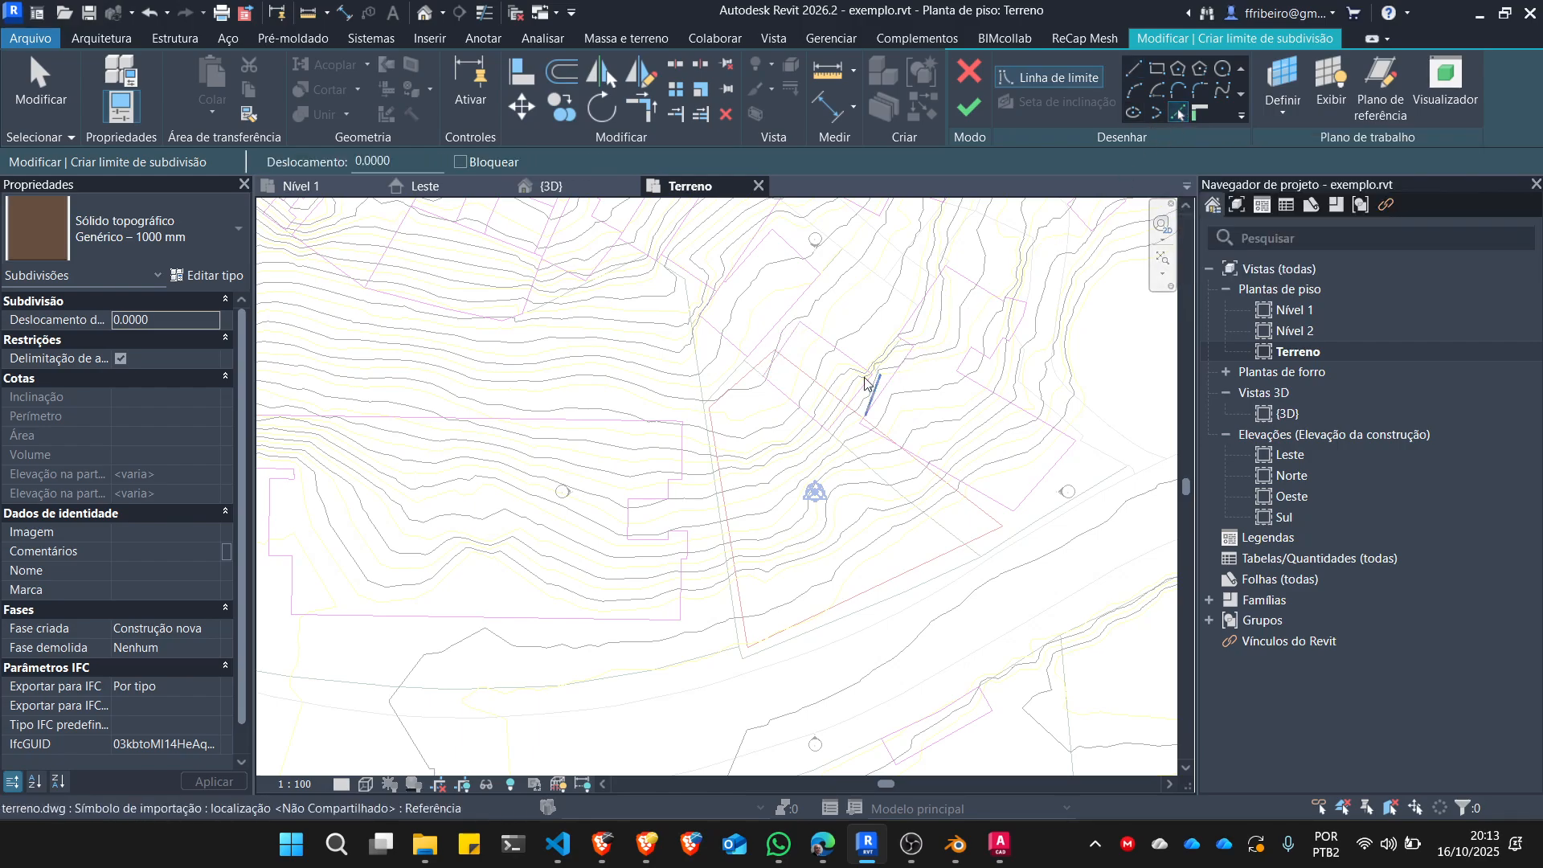
pyautogui.scroll(5, 613, 438)
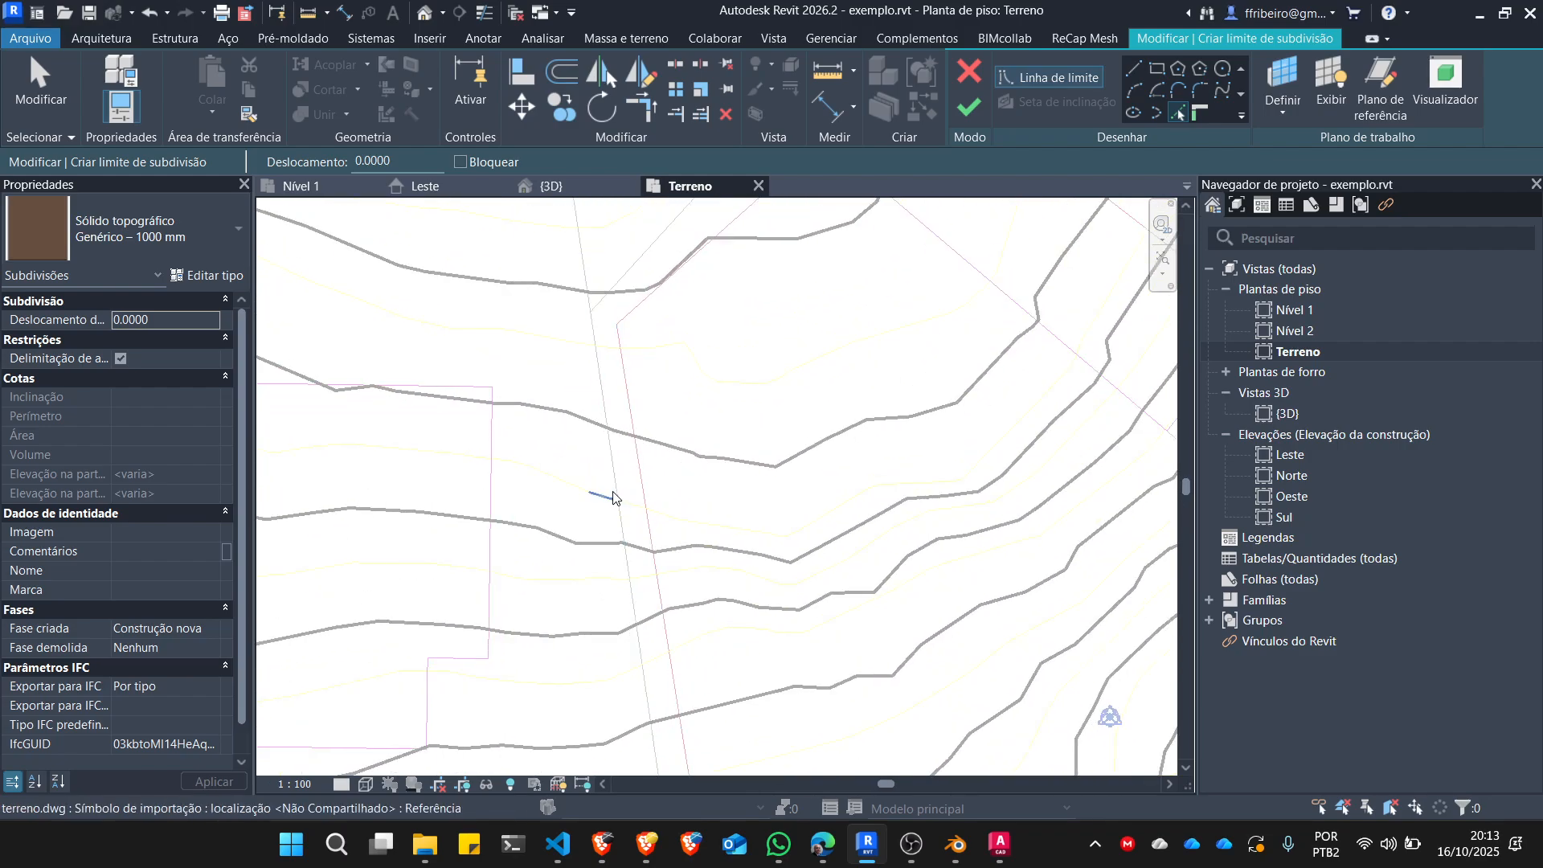
pyautogui.scroll(-3, 620, 482)
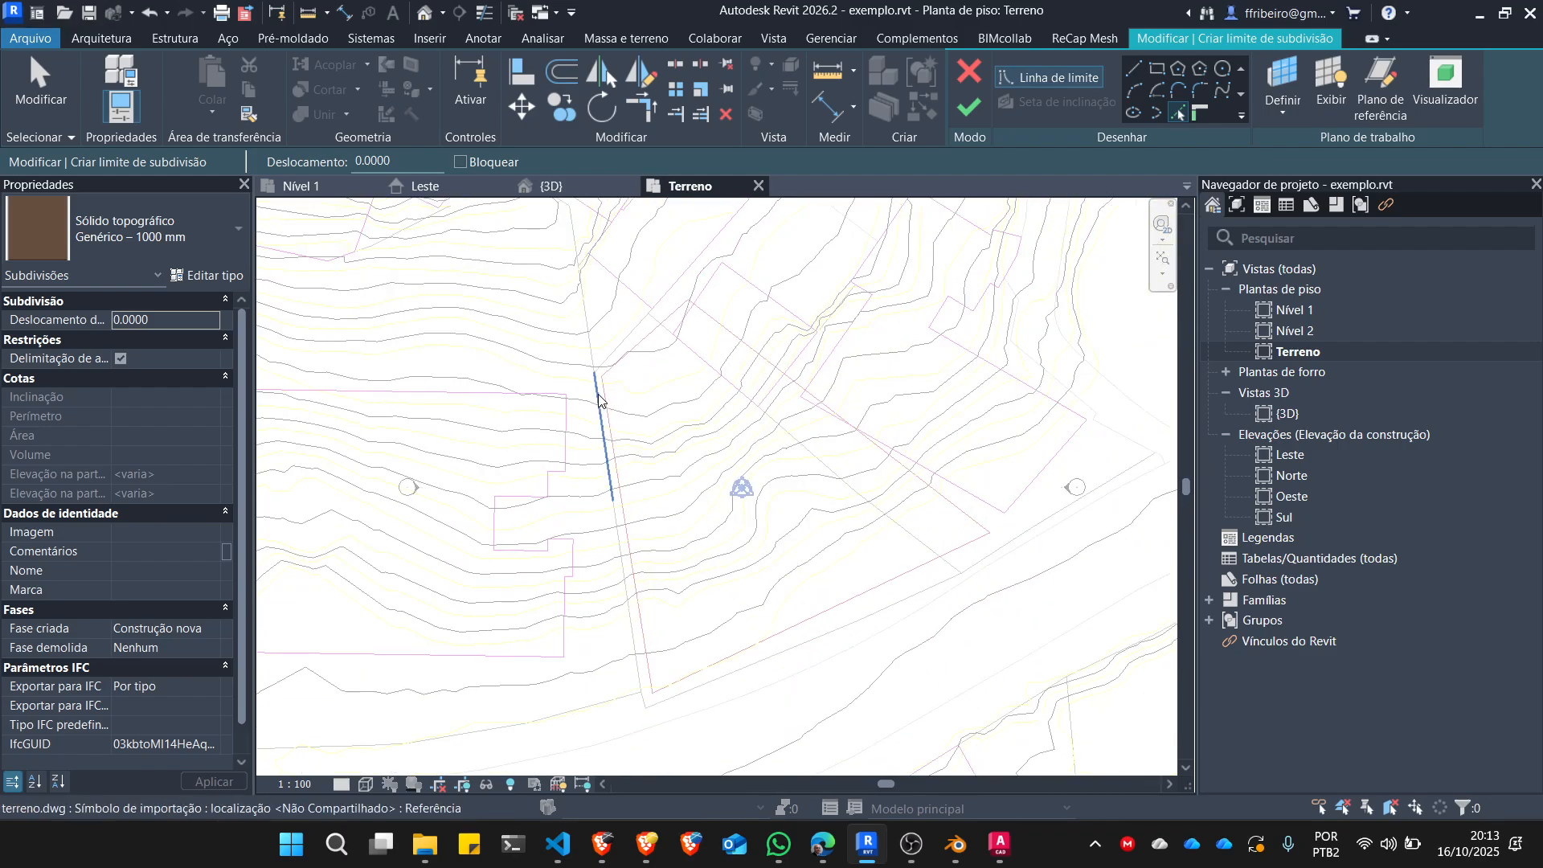
pyautogui.scroll(1, 606, 431)
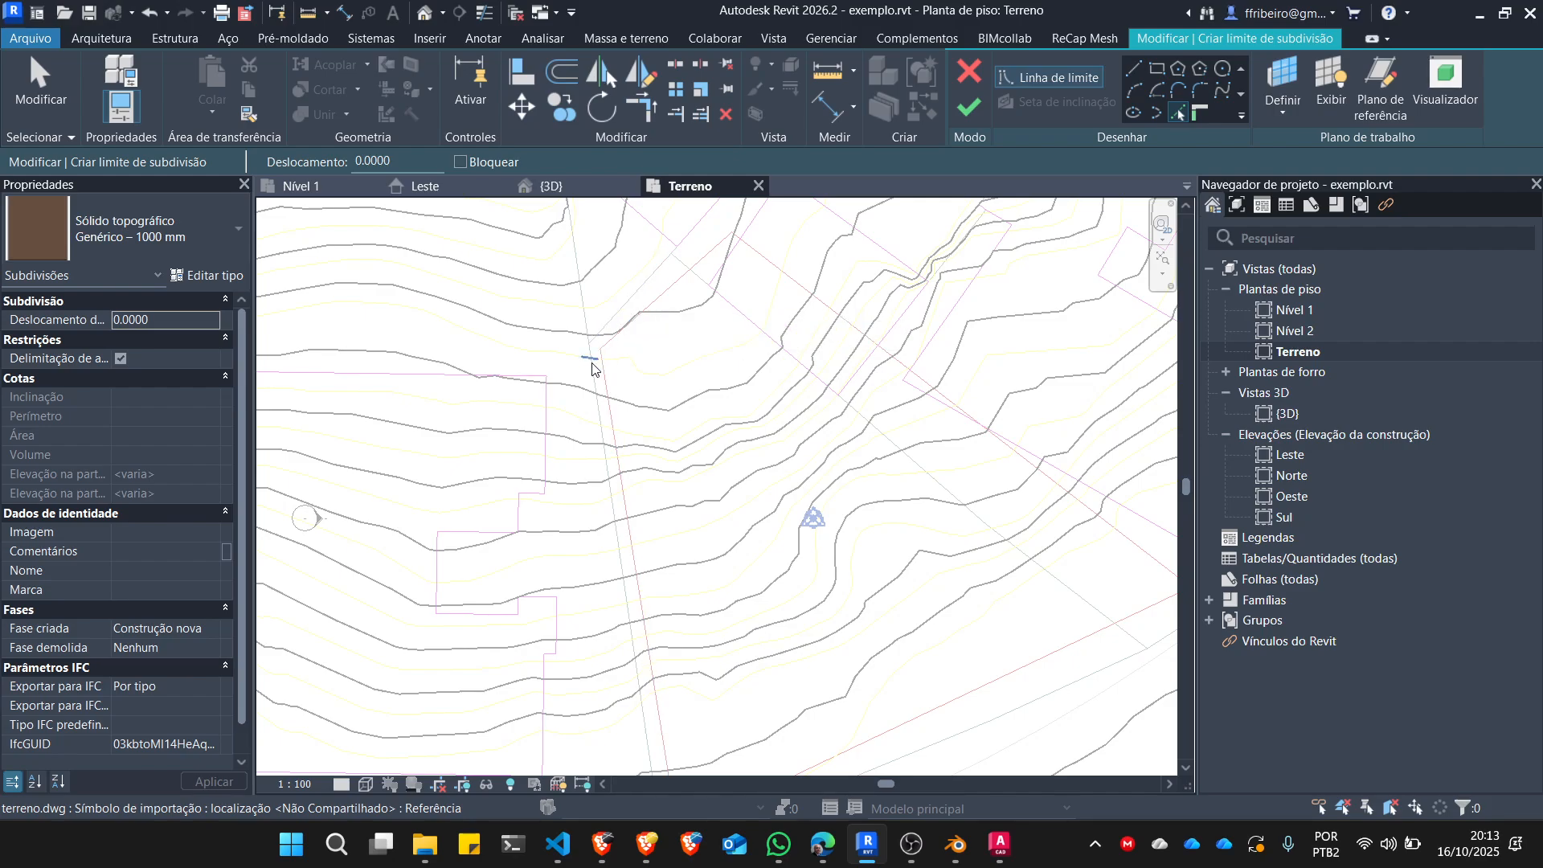
pyautogui.scroll(-4, 596, 354)
pyautogui.scroll(4, 621, 578)
pyautogui.scroll(2, 631, 596)
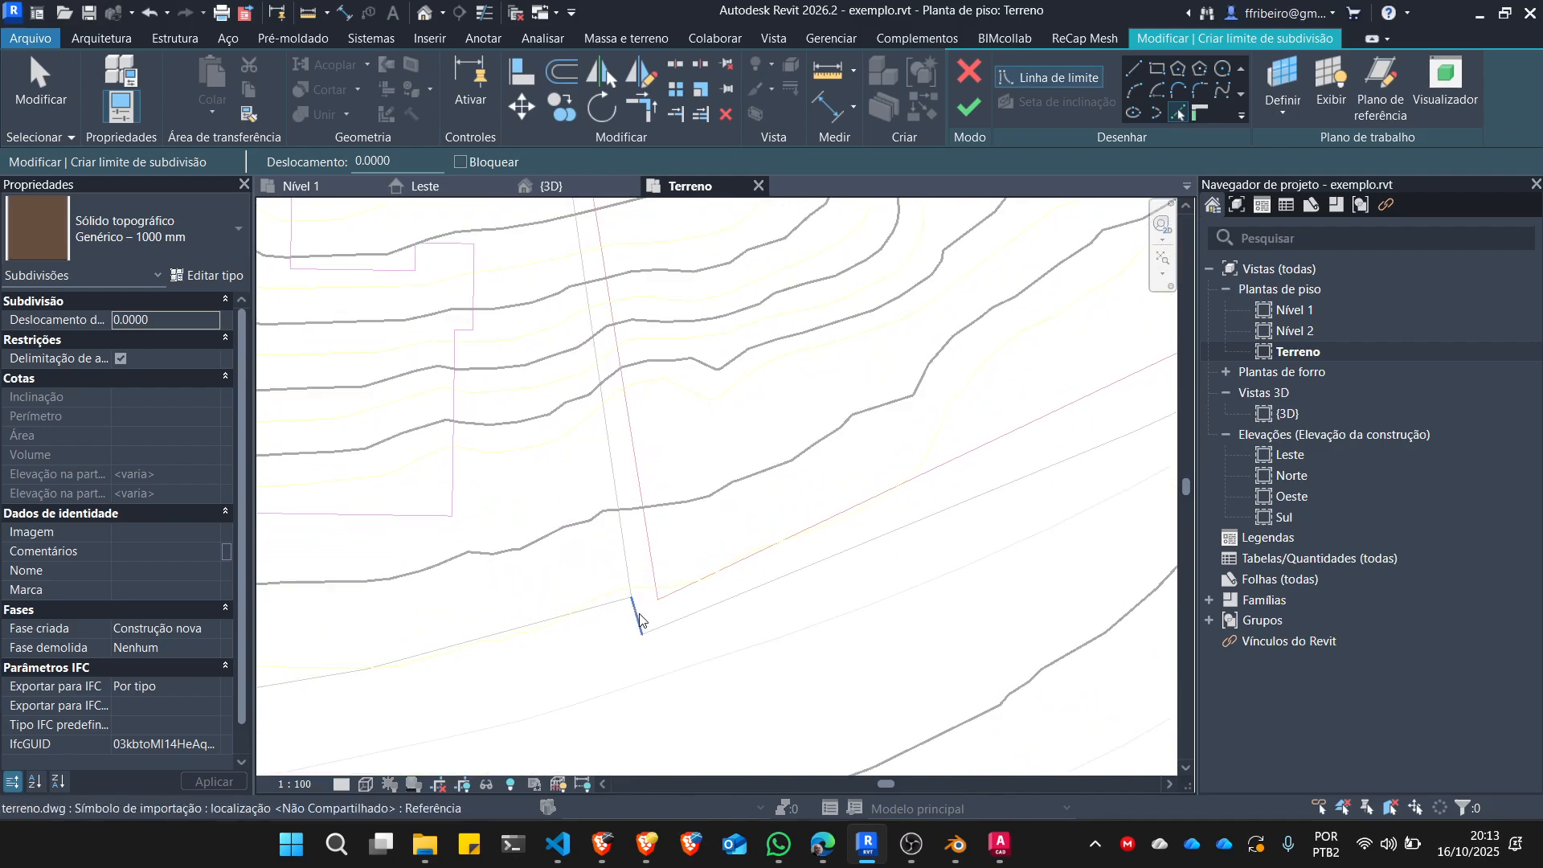
pyautogui.scroll(-2, 592, 595)
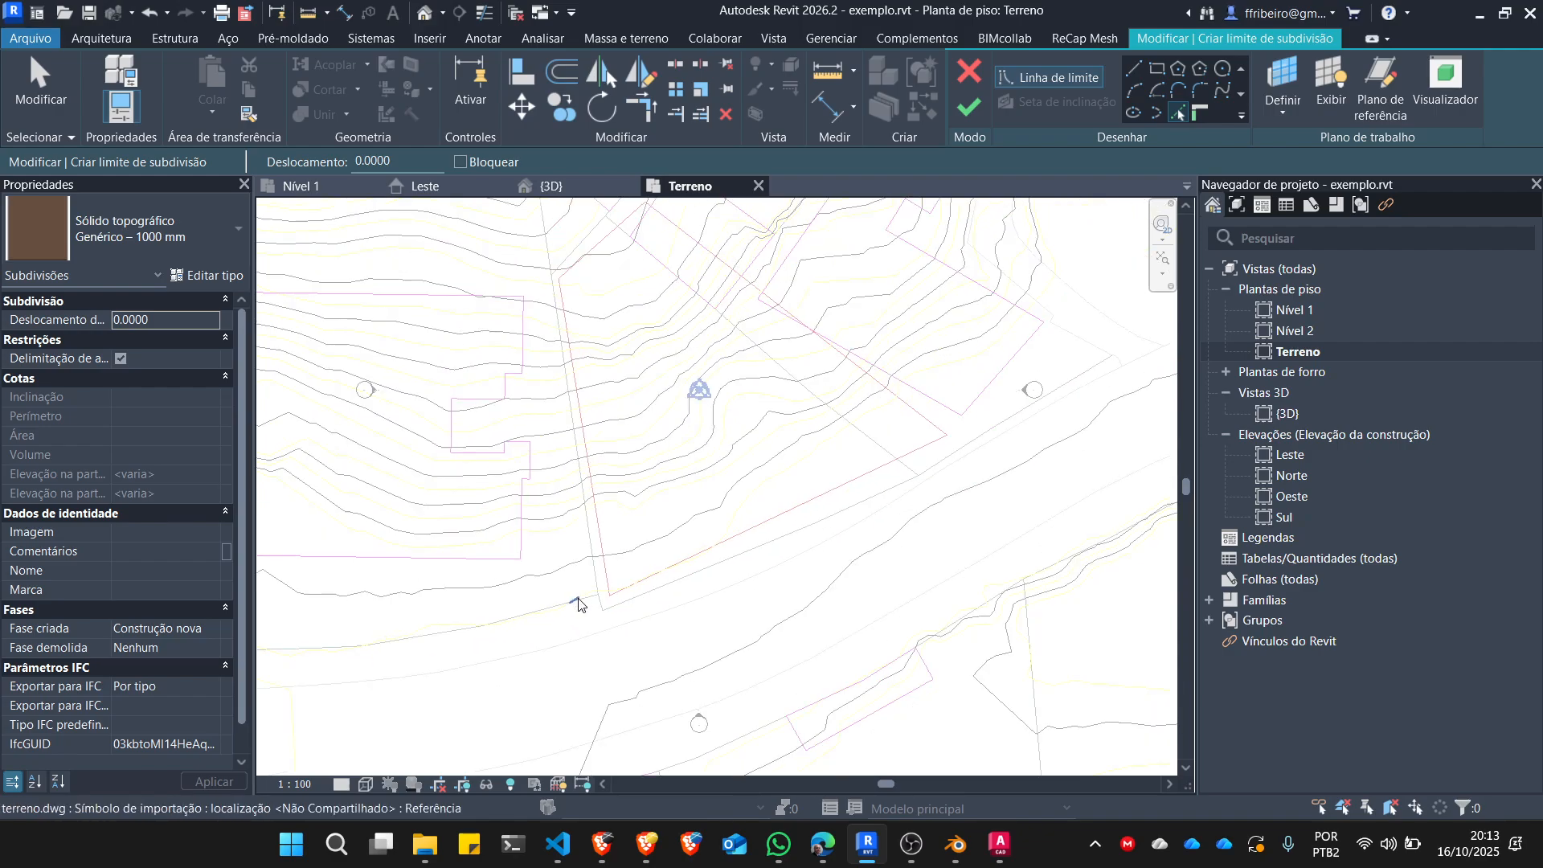
pyautogui.scroll(2, 643, 562)
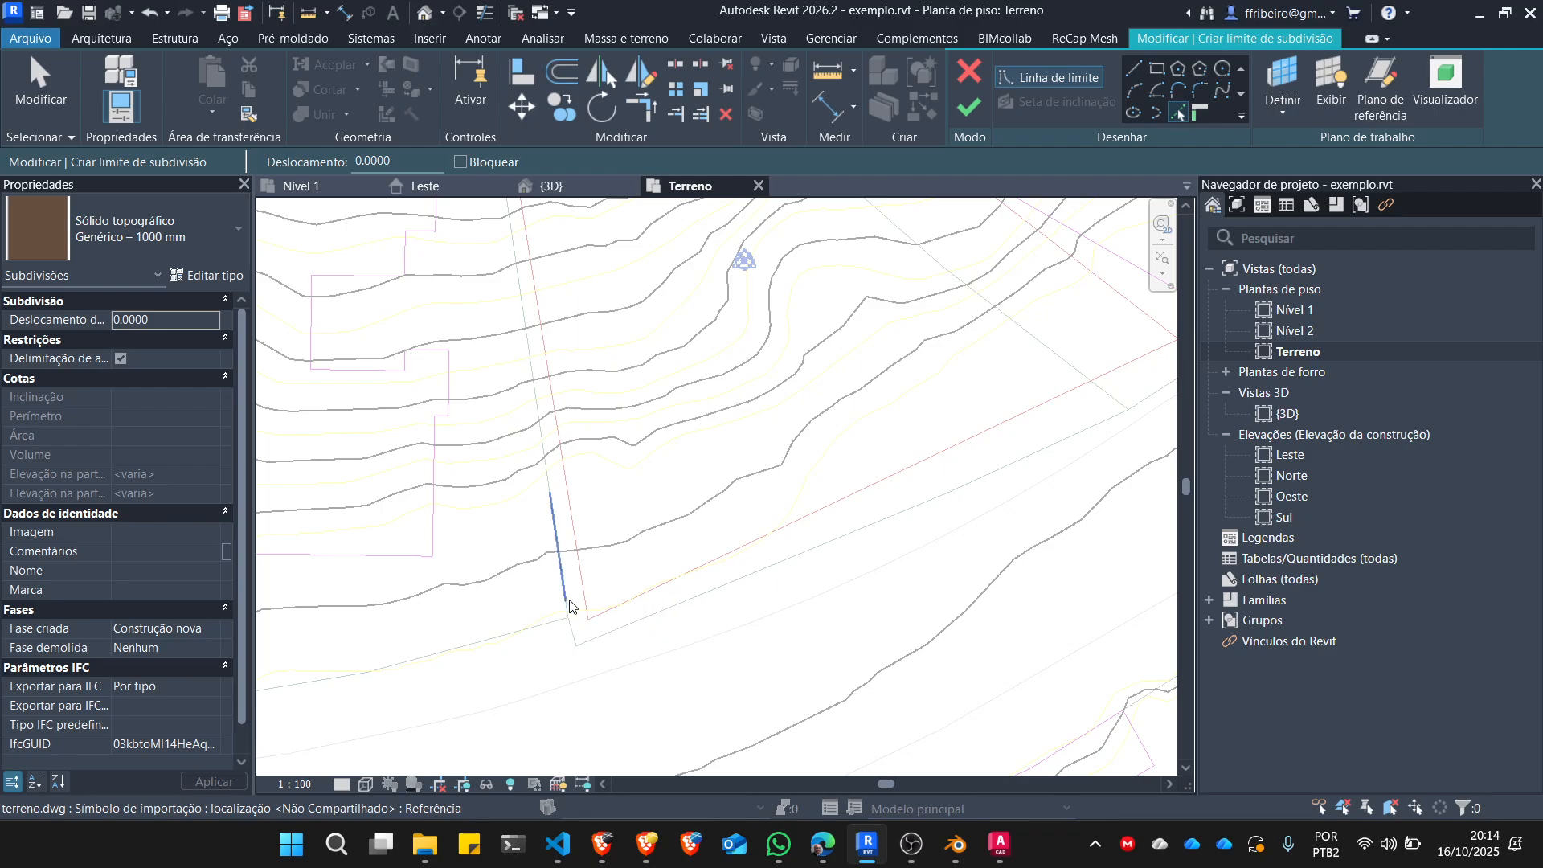
pyautogui.scroll(2, 569, 606)
pyautogui.scroll(3, 568, 631)
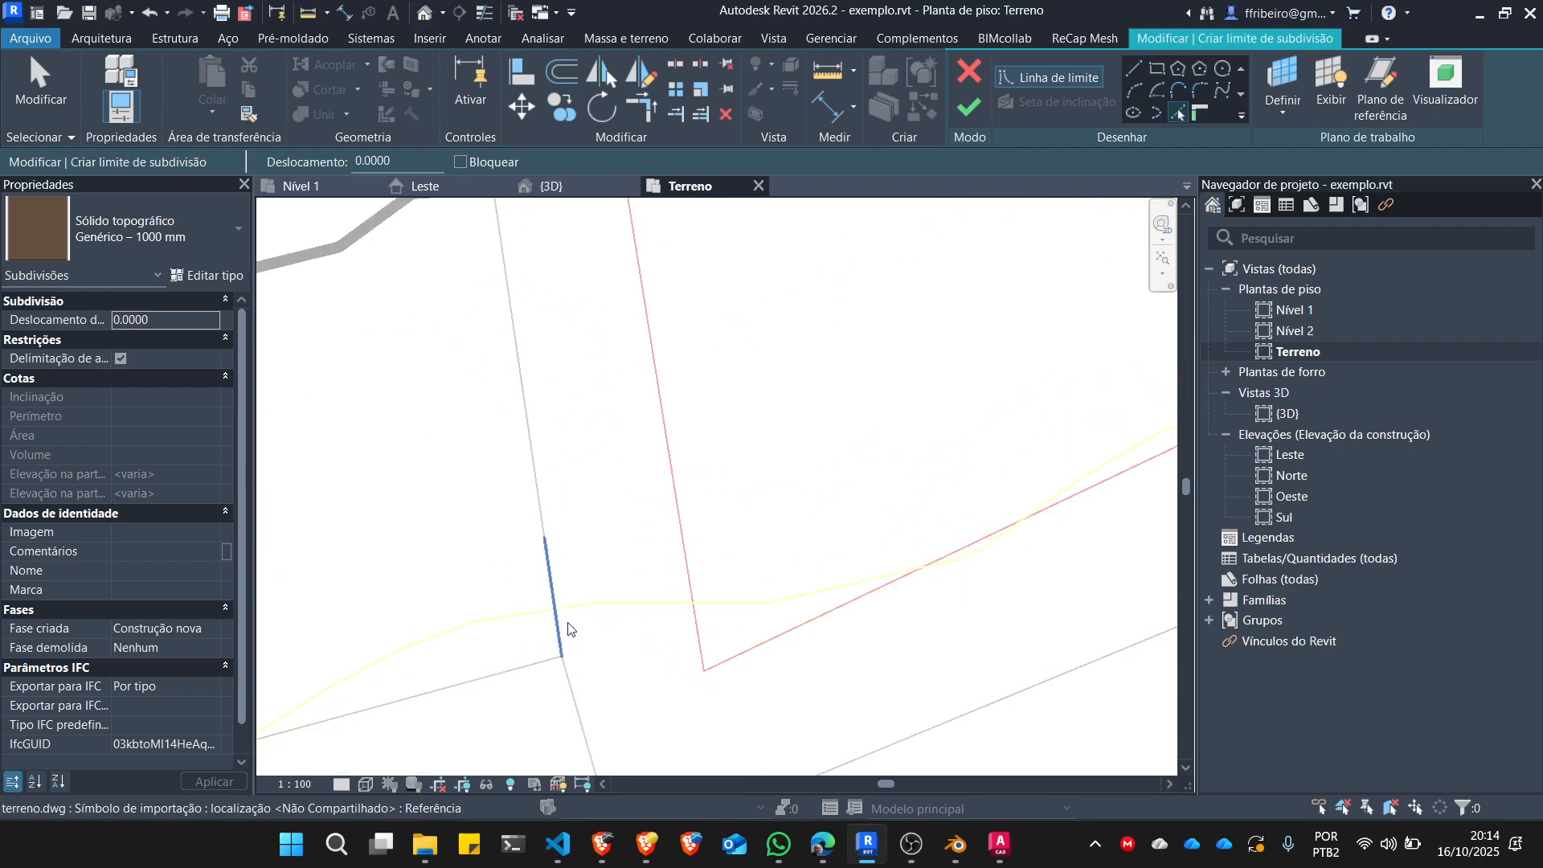
pyautogui.click(549, 563)
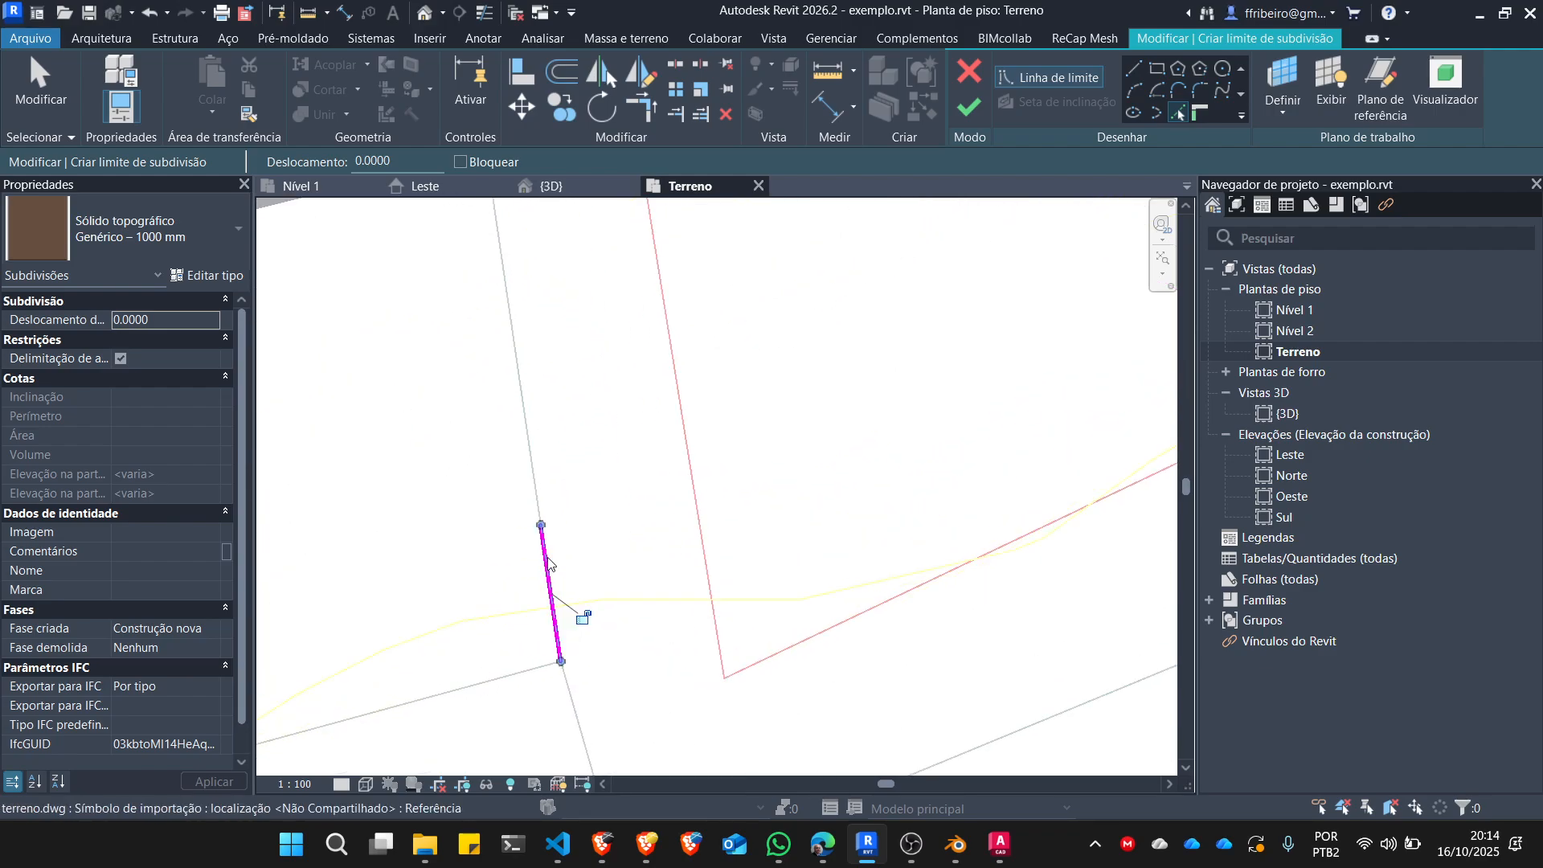
pyautogui.click(537, 482)
# Extend the subdivision boundary northward by picking the next three consecutive segments of the lot's west side line.
pyautogui.scroll(-7, 544, 559)
pyautogui.scroll(6, 530, 426)
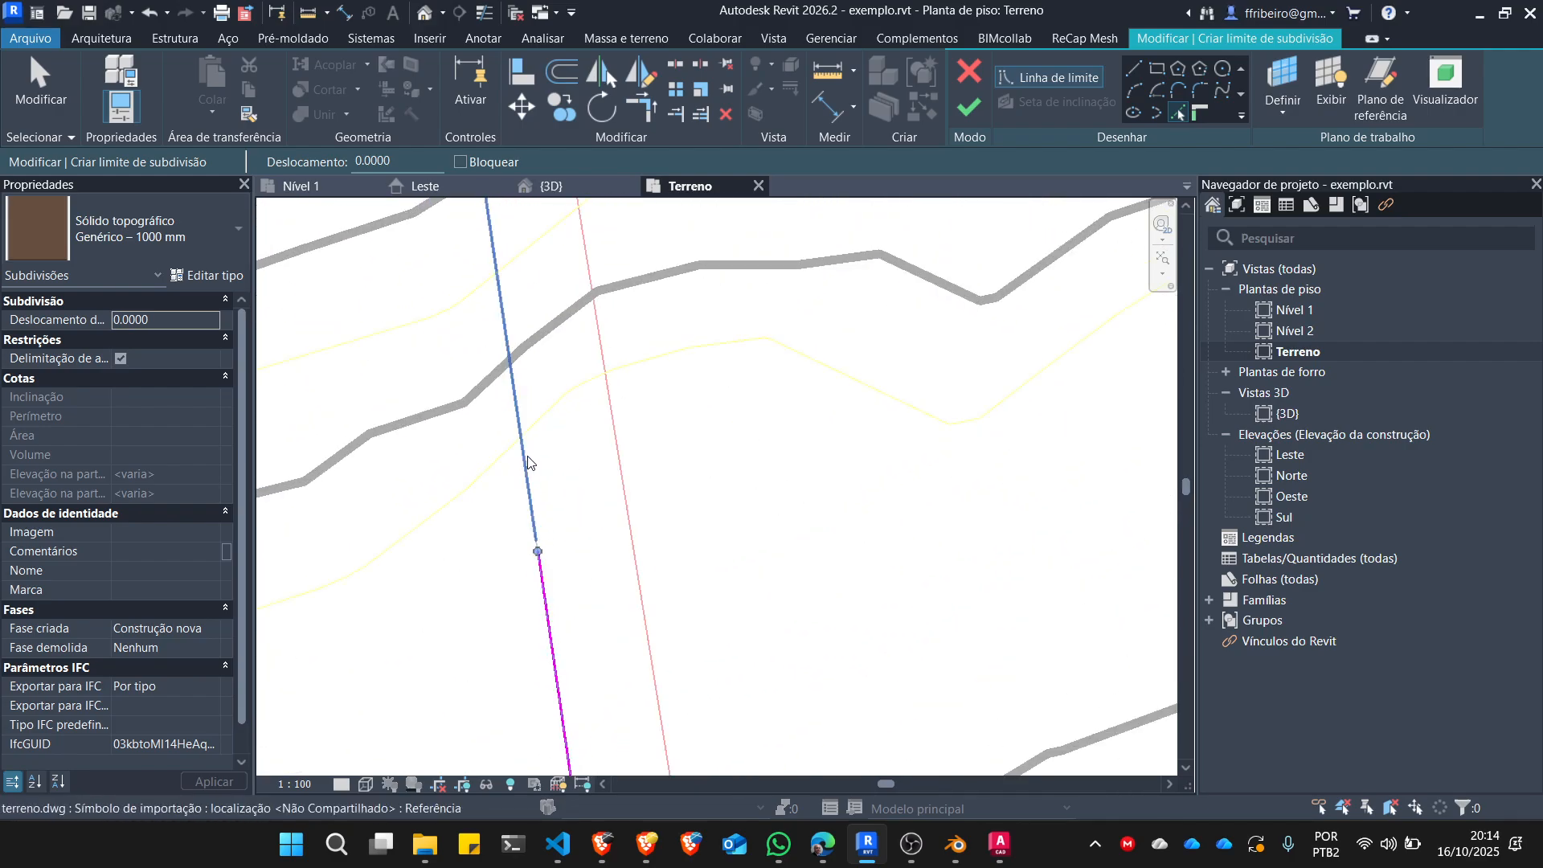
pyautogui.scroll(5, 524, 502)
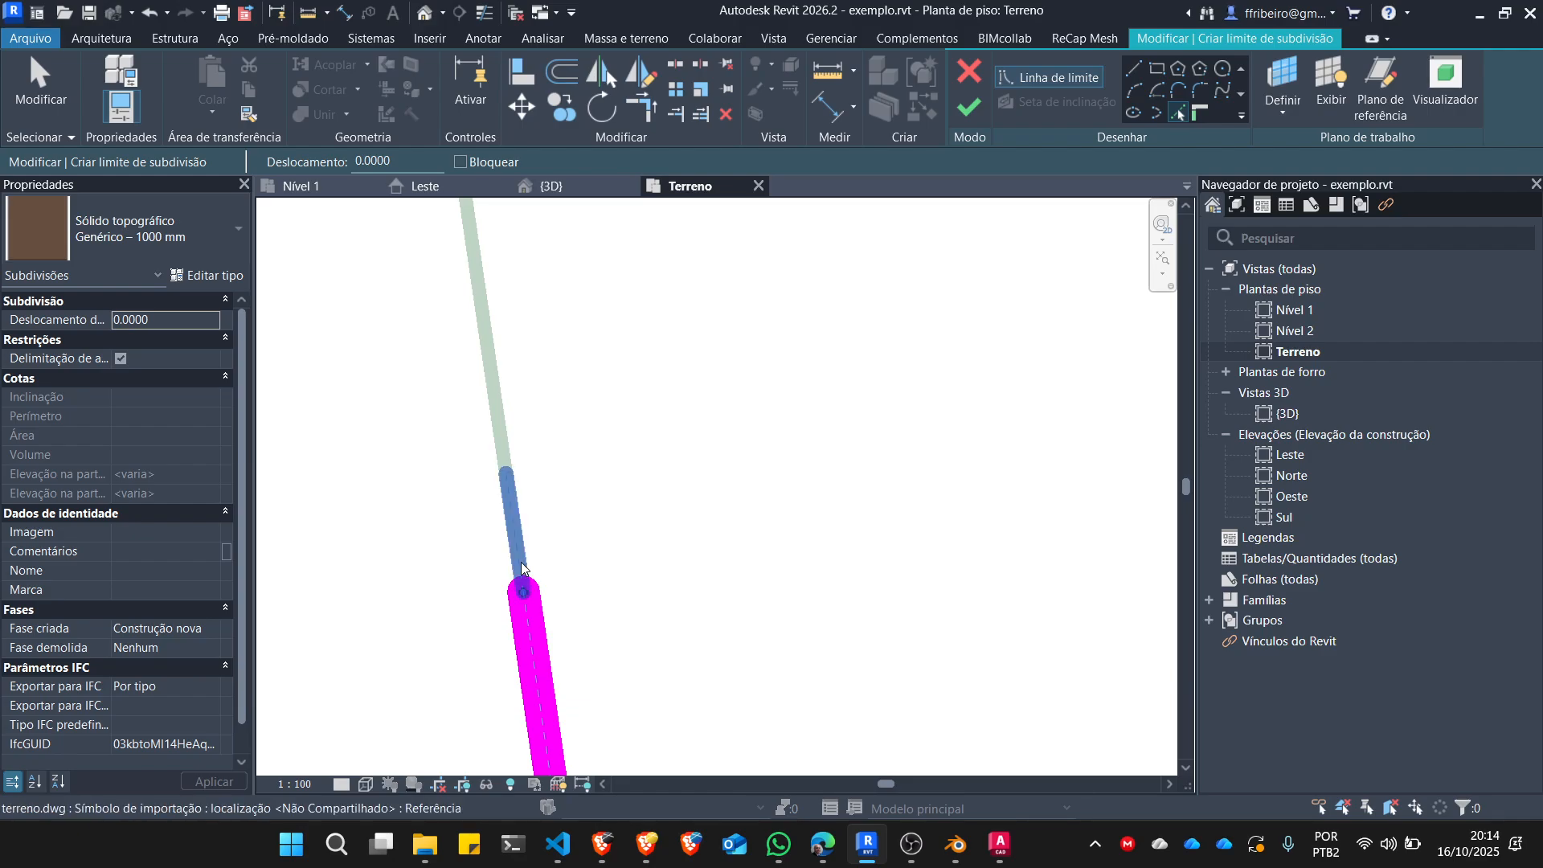
pyautogui.click(517, 519)
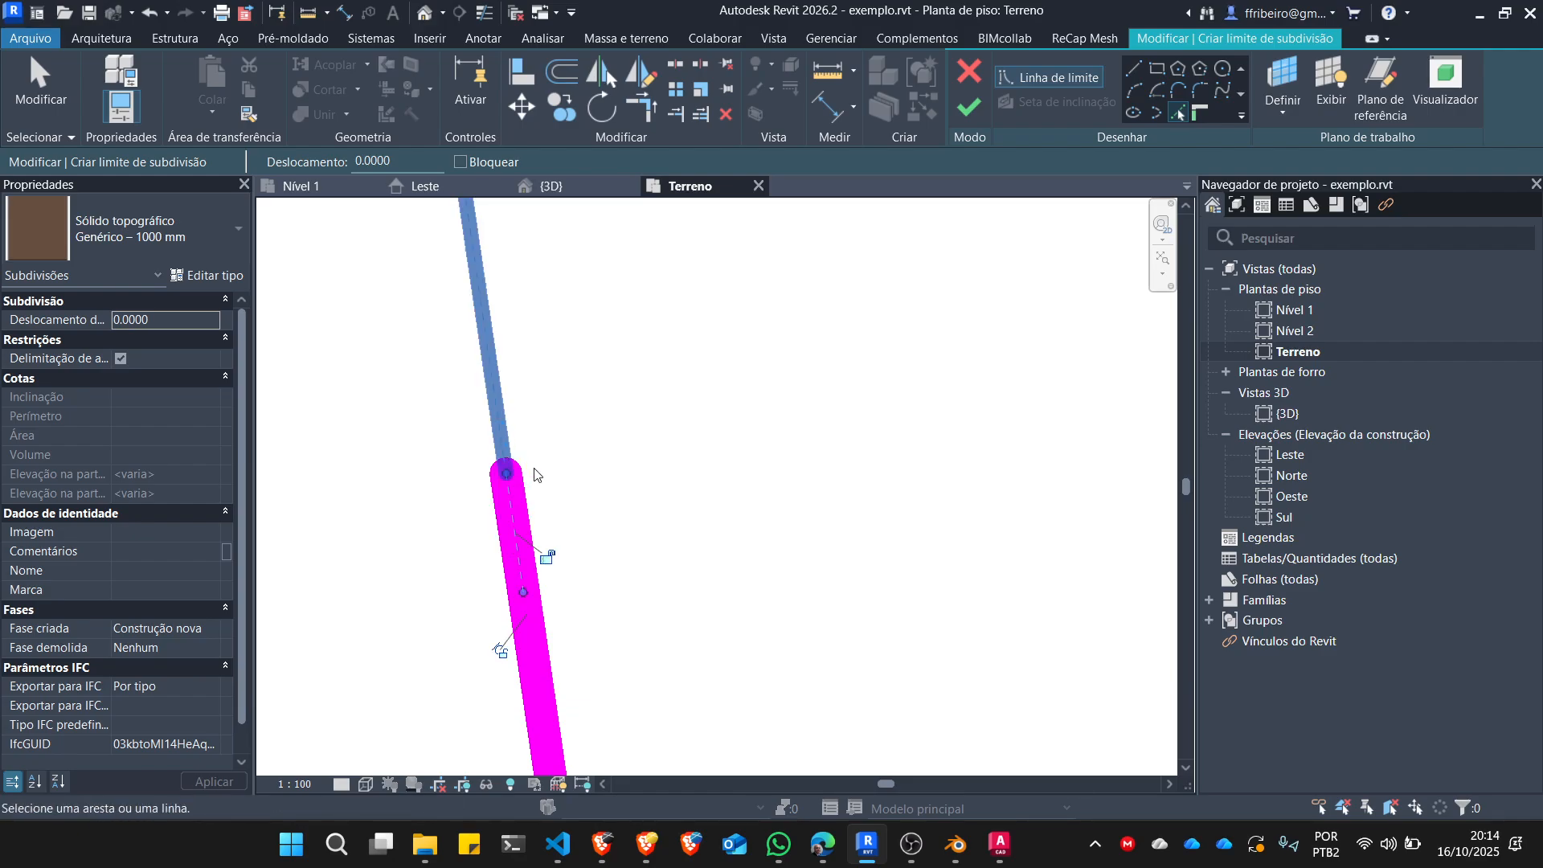
pyautogui.click(499, 435)
pyautogui.scroll(-5, 502, 538)
pyautogui.scroll(6, 499, 551)
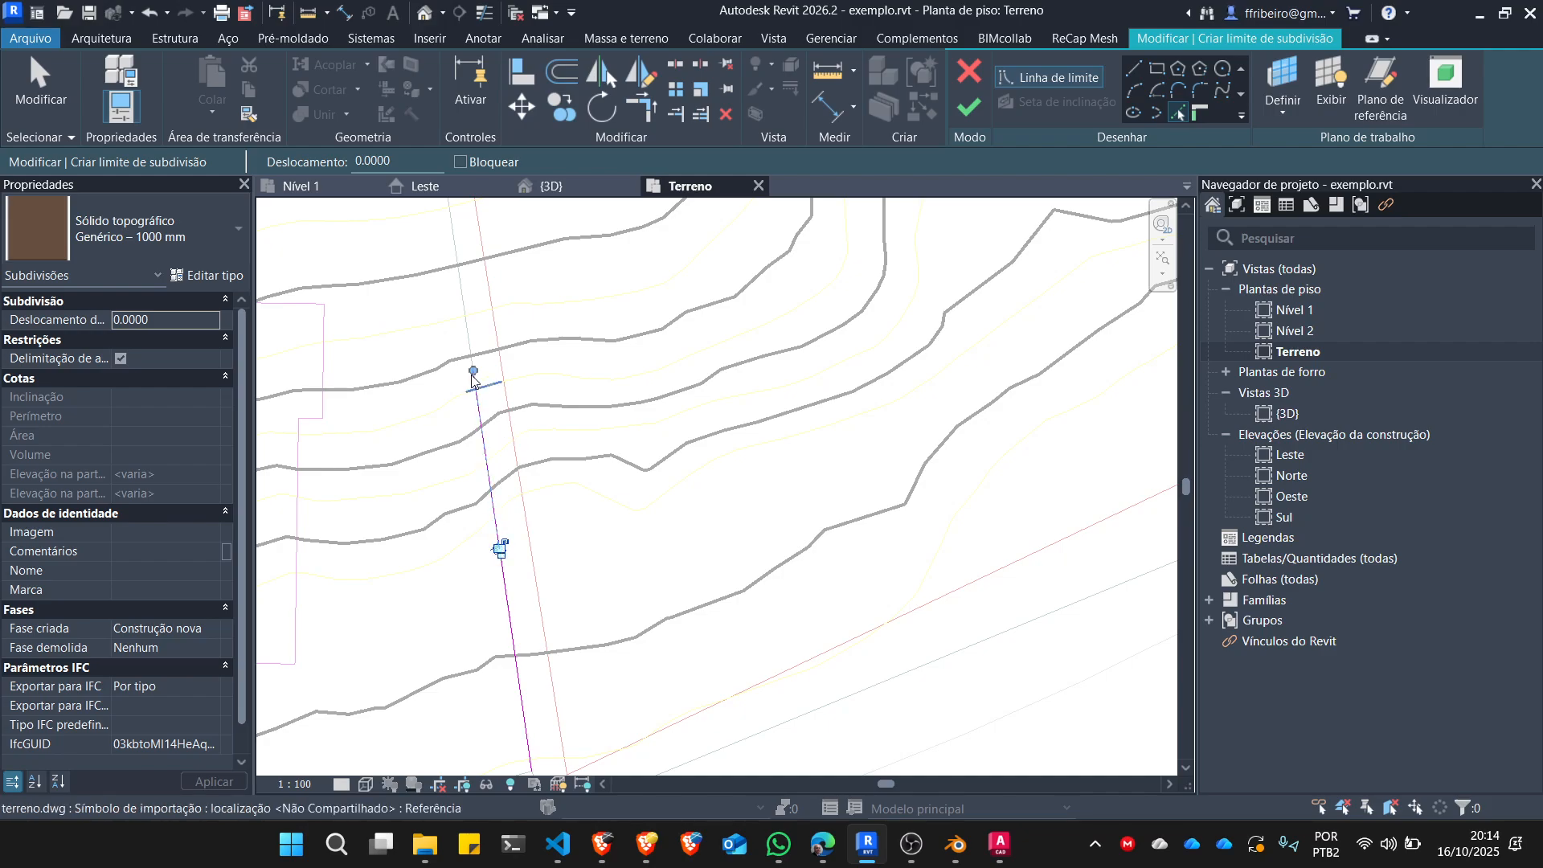
pyautogui.click(507, 607)
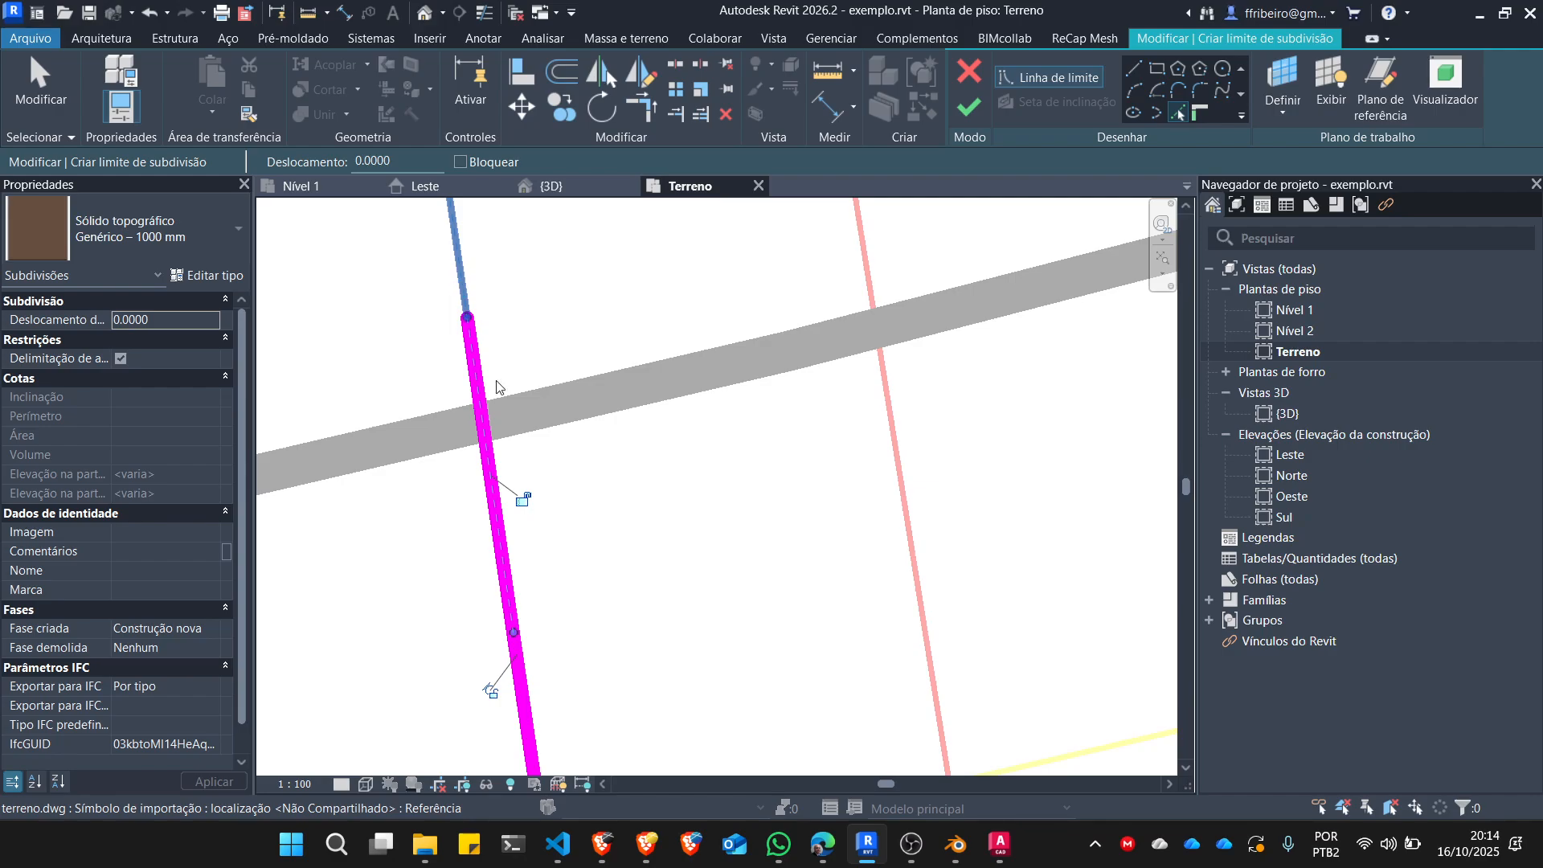
# Complete the west side of the subdivision boundary by picking its remaining lot line segments up to the northwest corner.
pyautogui.scroll(-3, 528, 595)
pyautogui.scroll(-5, 528, 590)
pyautogui.scroll(4, 482, 336)
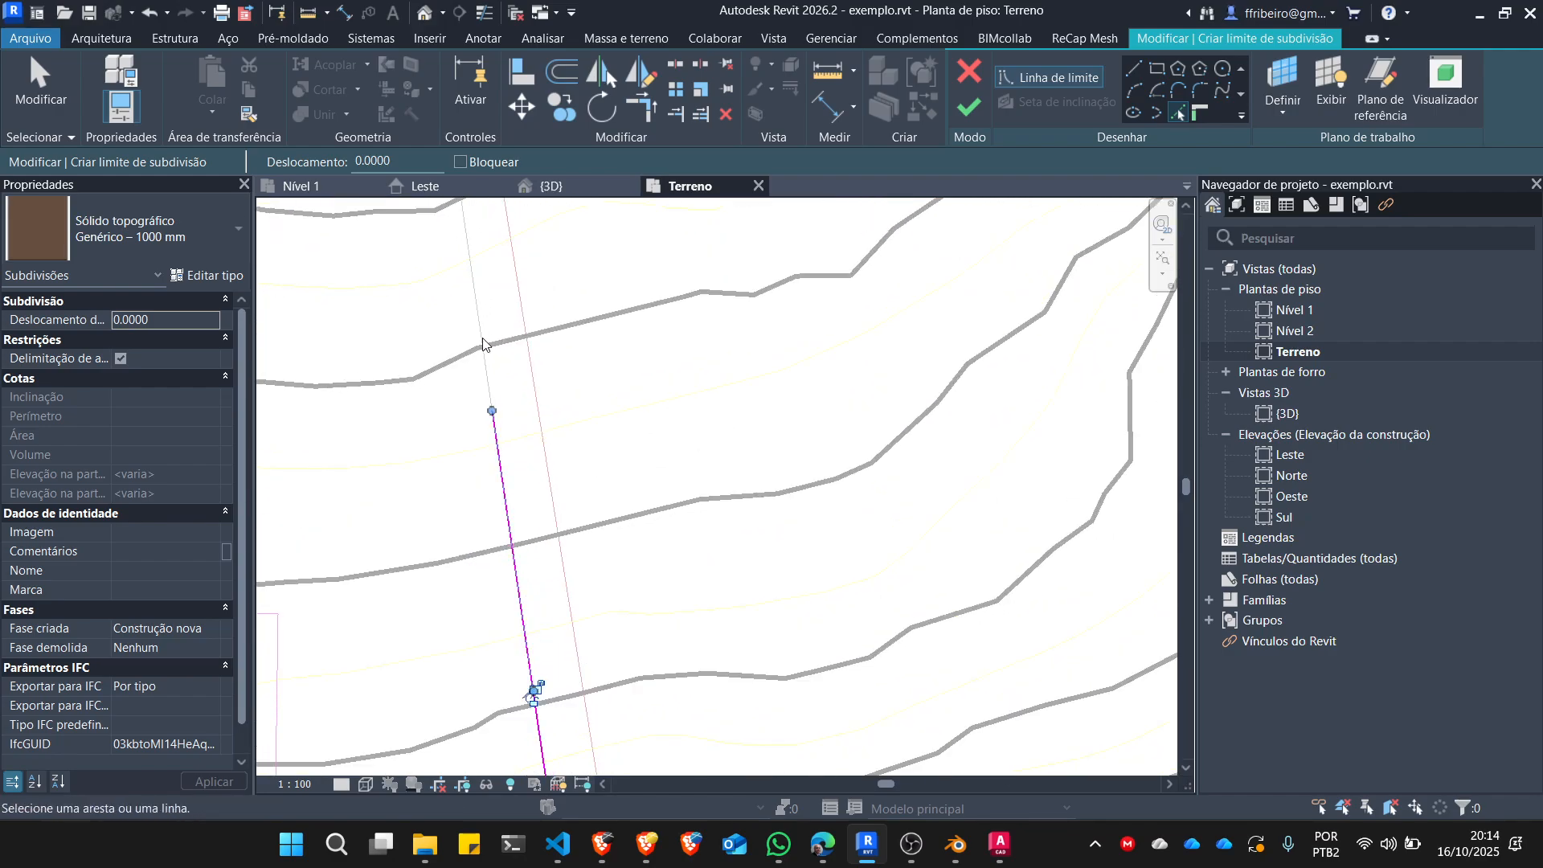
pyautogui.scroll(4, 508, 538)
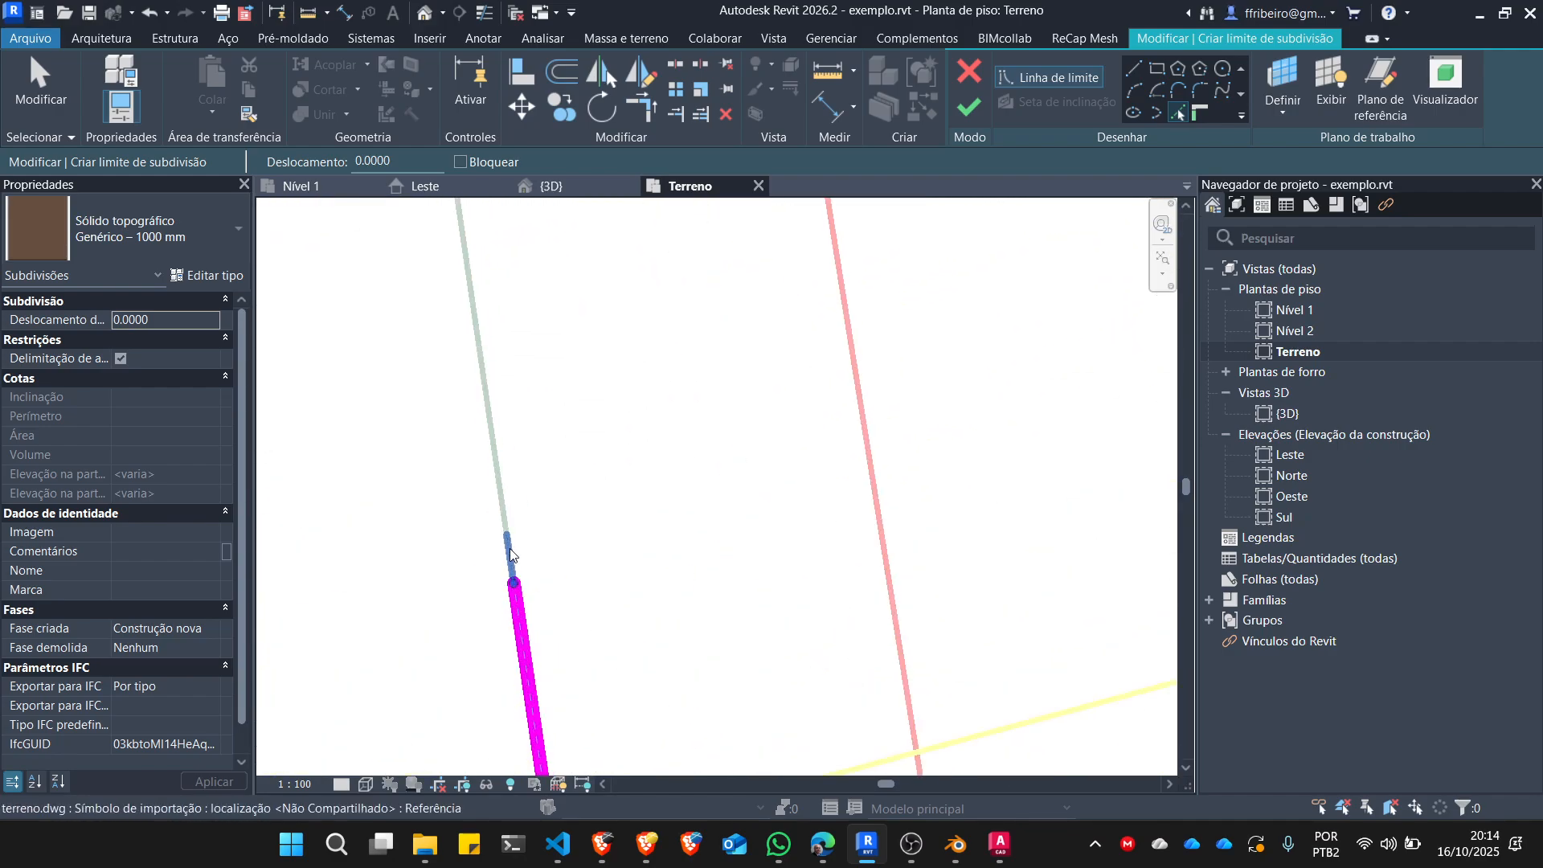
pyautogui.click(496, 493)
pyautogui.scroll(-5, 462, 418)
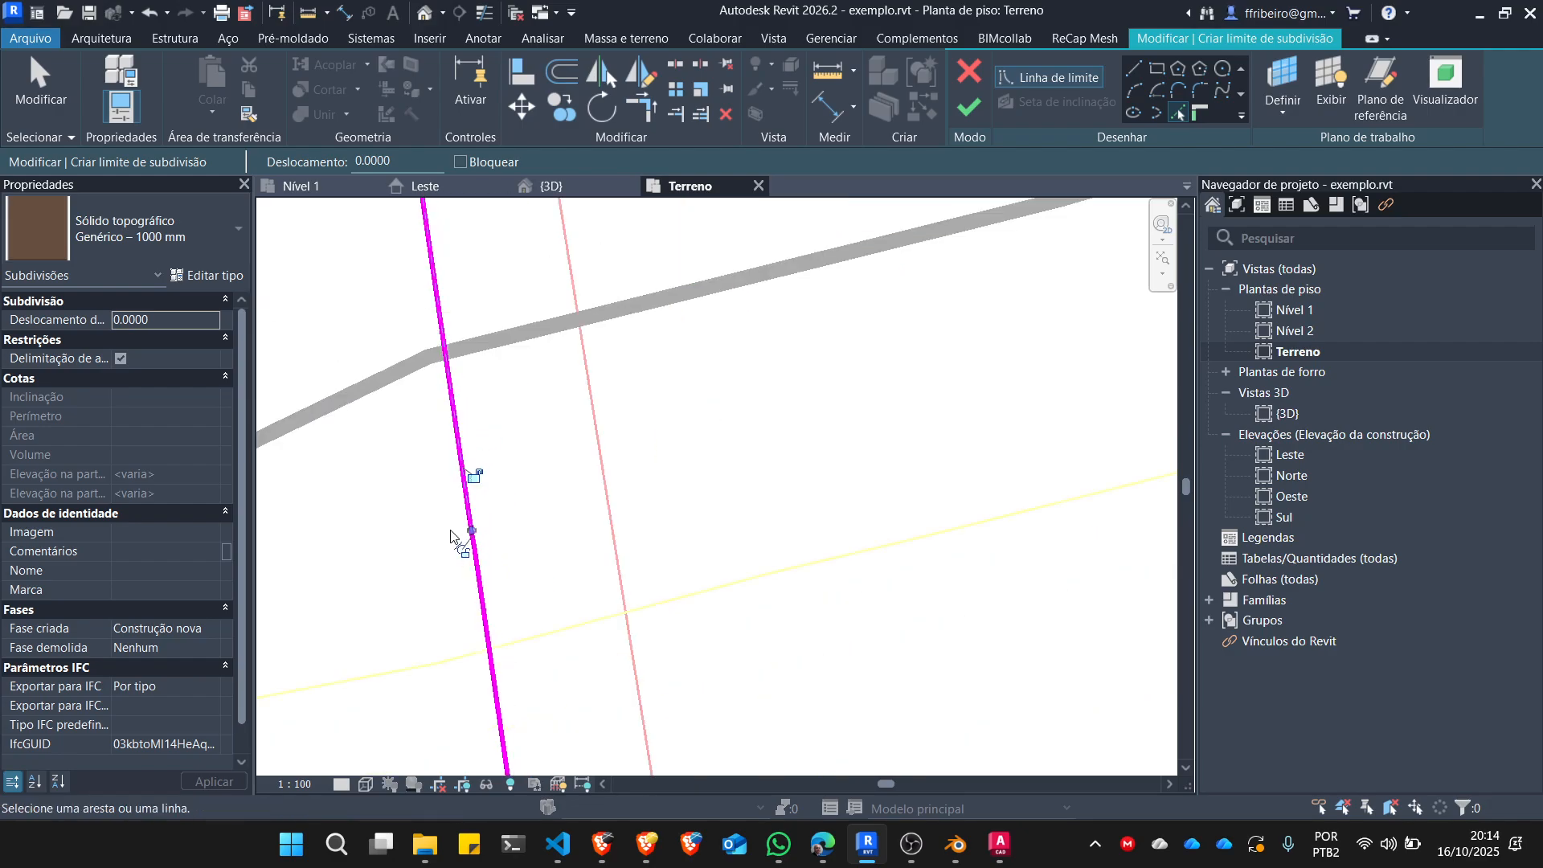
pyautogui.scroll(6, 438, 370)
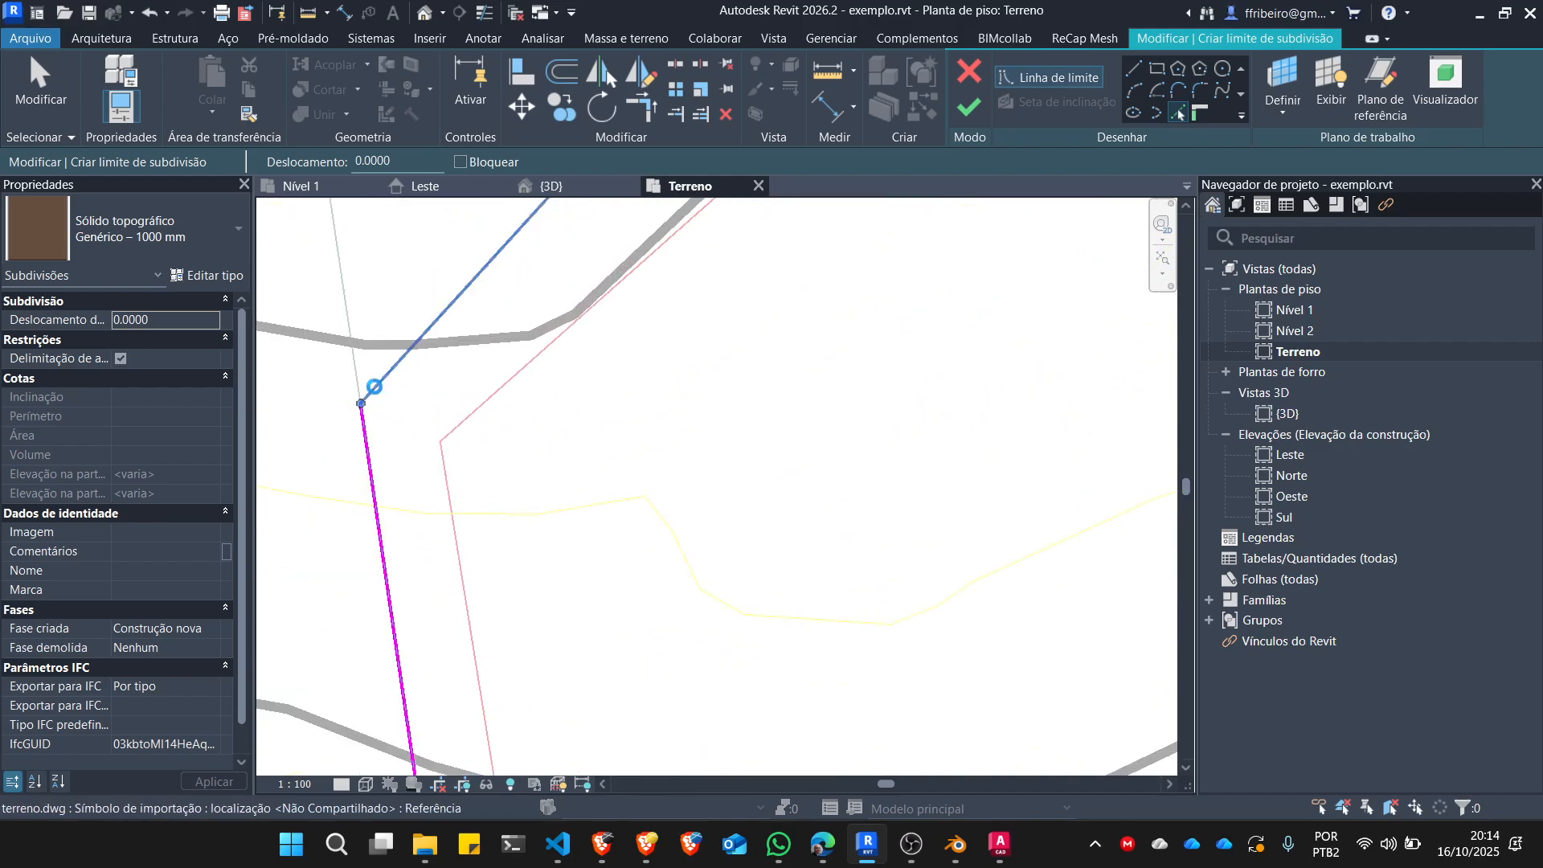
# Pick the lot's diagonal northwest edge and the first two segments of its long northeast side as subdivision boundary lines.
pyautogui.click(373, 389)
pyautogui.scroll(-3, 345, 495)
pyautogui.scroll(-3, 339, 505)
pyautogui.scroll(5, 482, 329)
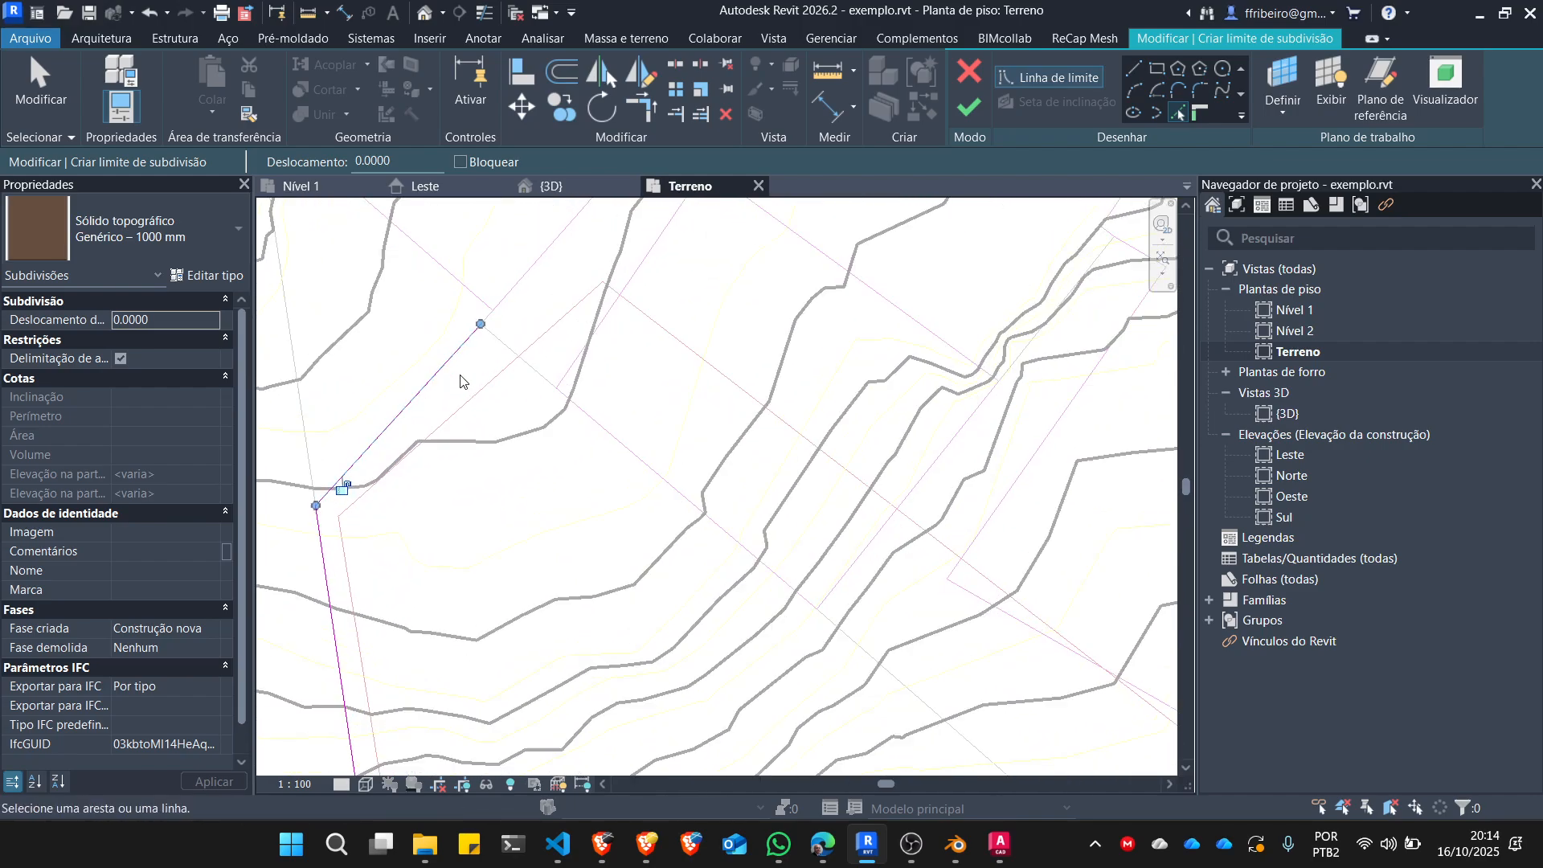
pyautogui.click(579, 372)
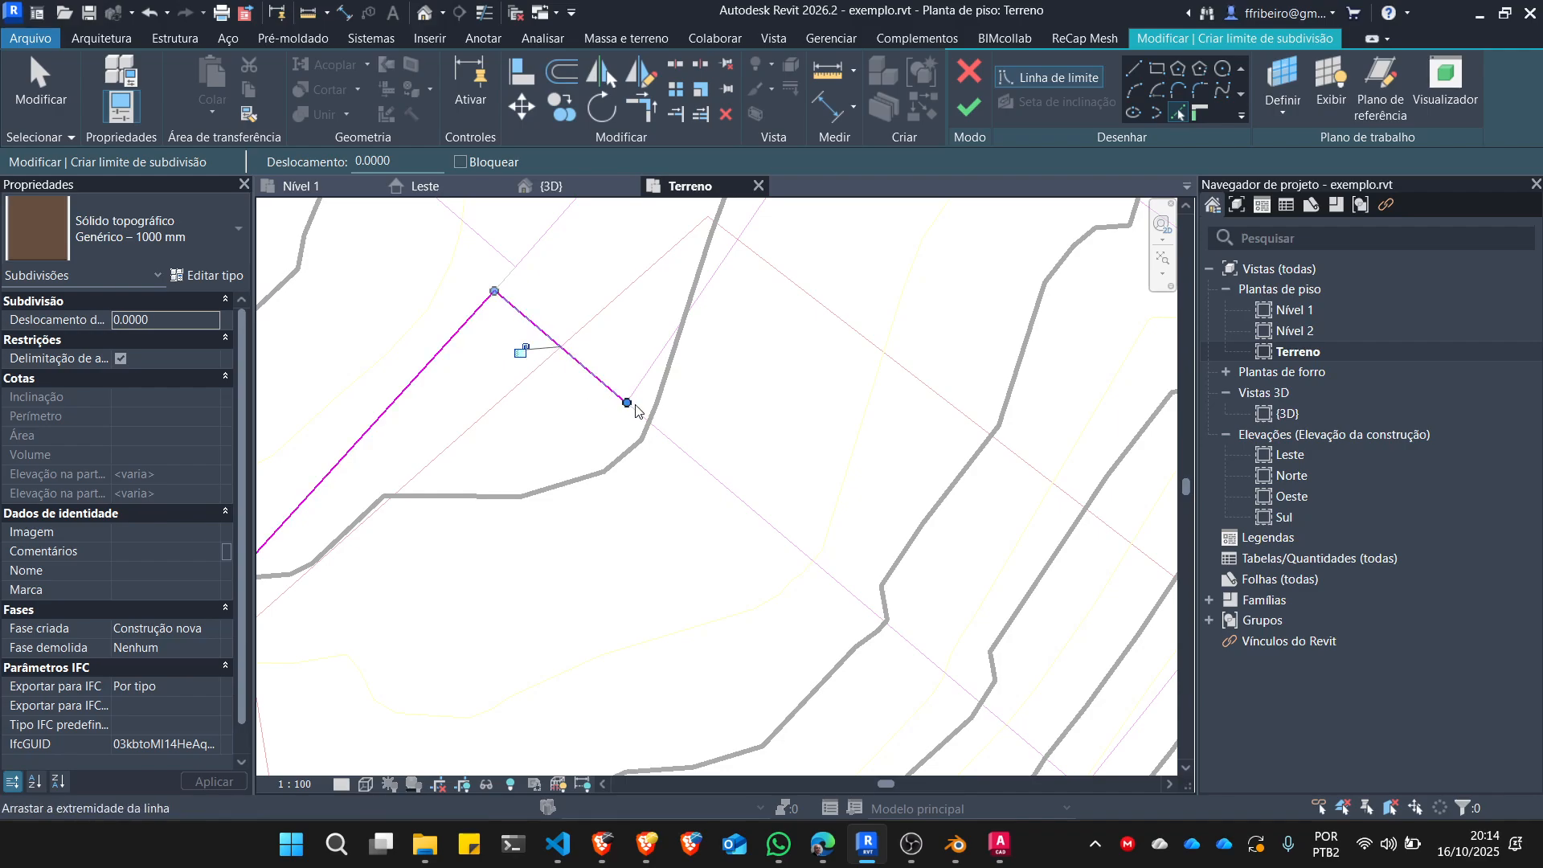
pyautogui.click(706, 471)
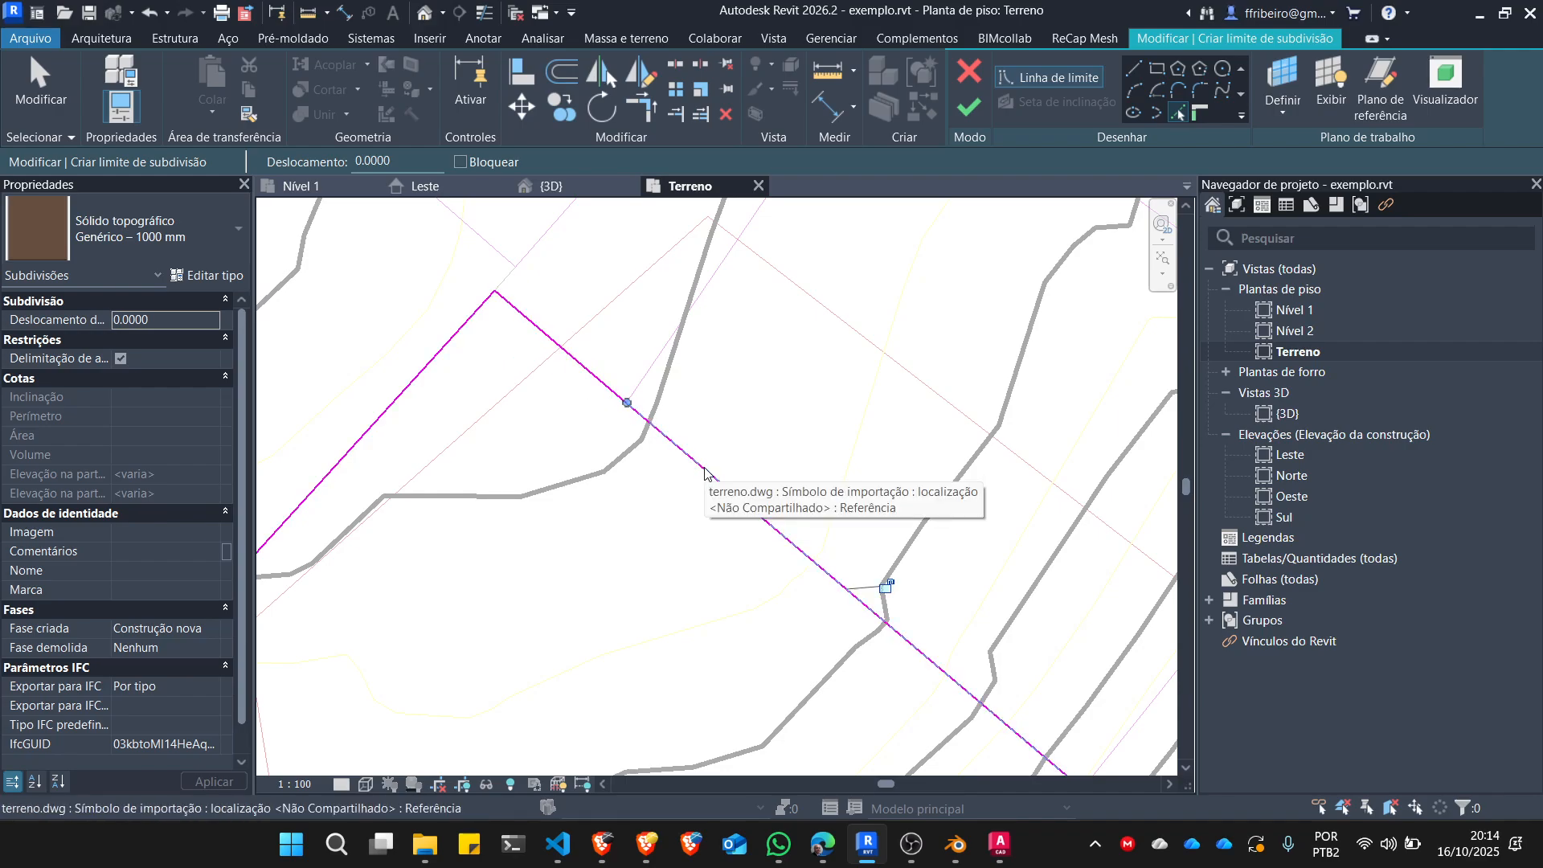
# Pick the middle segment of the lot's northeast side, continuing the boundary from the end of the last picked line.
pyautogui.scroll(-6, 529, 370)
pyautogui.scroll(5, 563, 385)
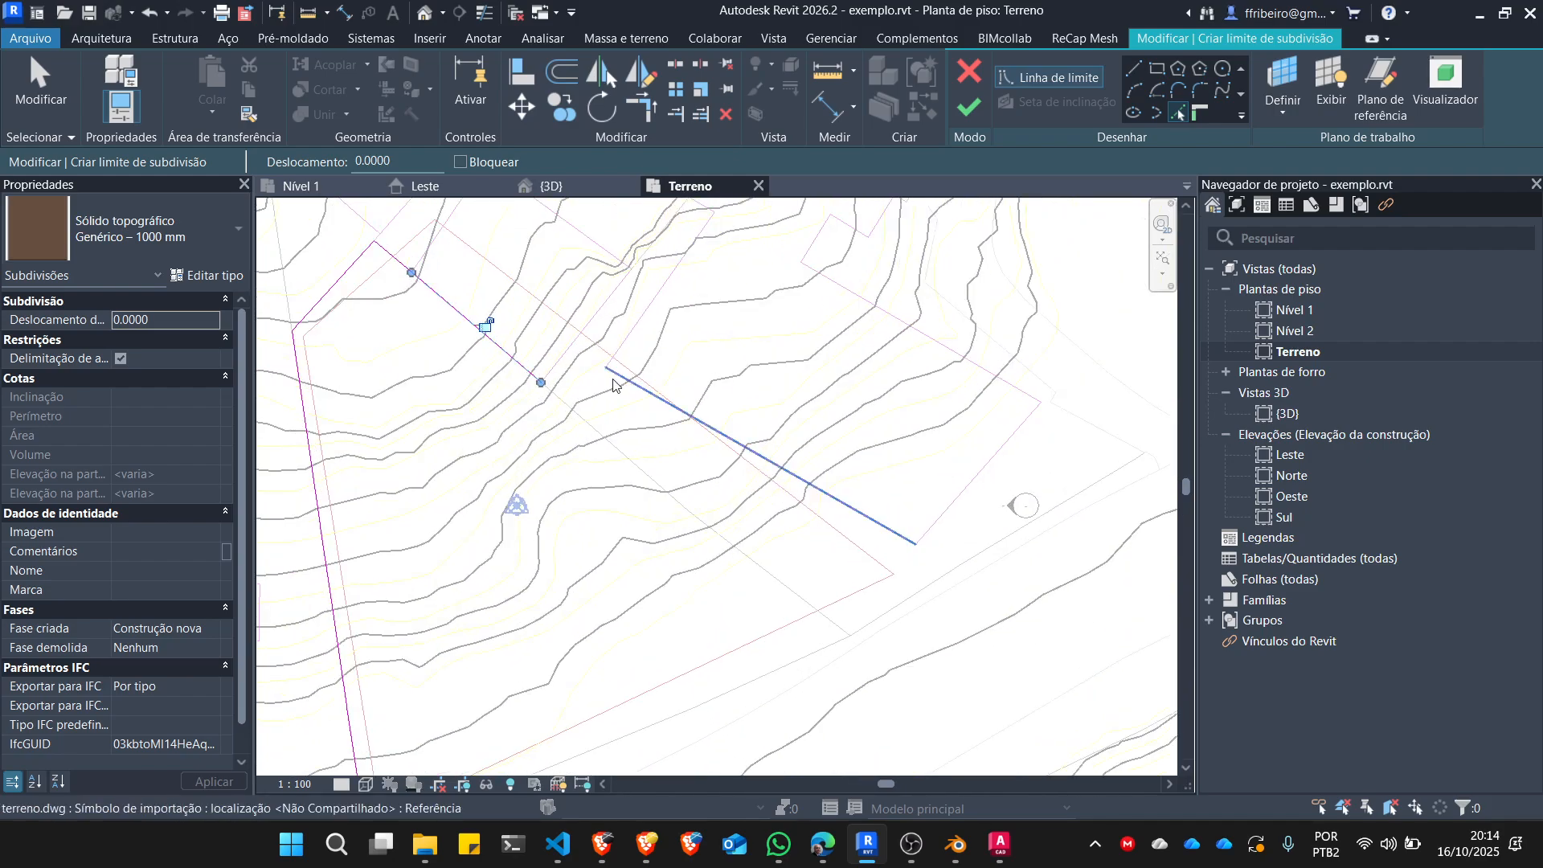
pyautogui.scroll(8, 510, 403)
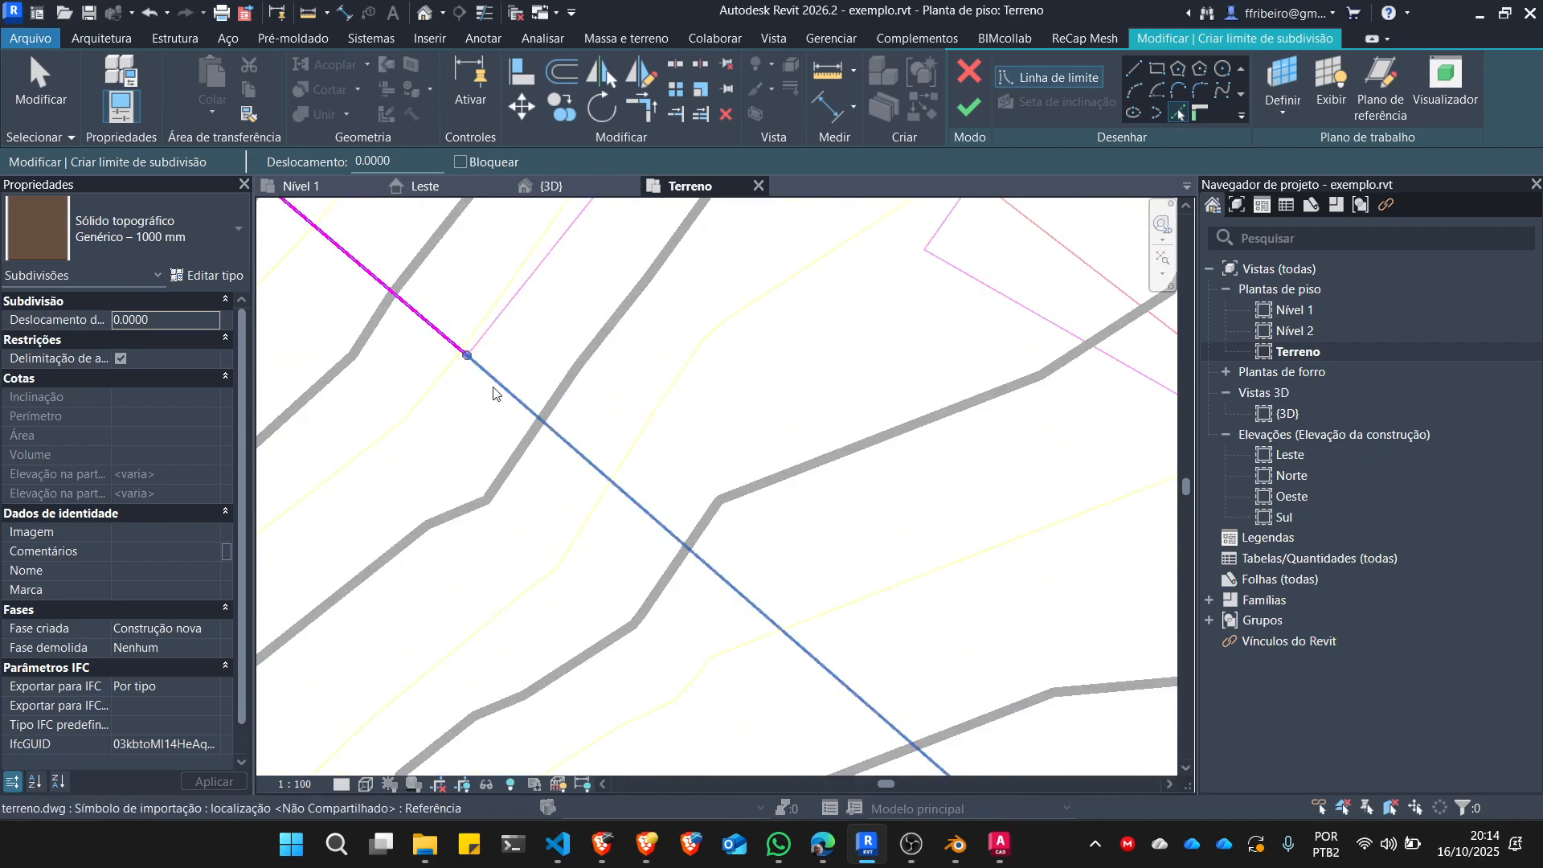
pyautogui.click(510, 414)
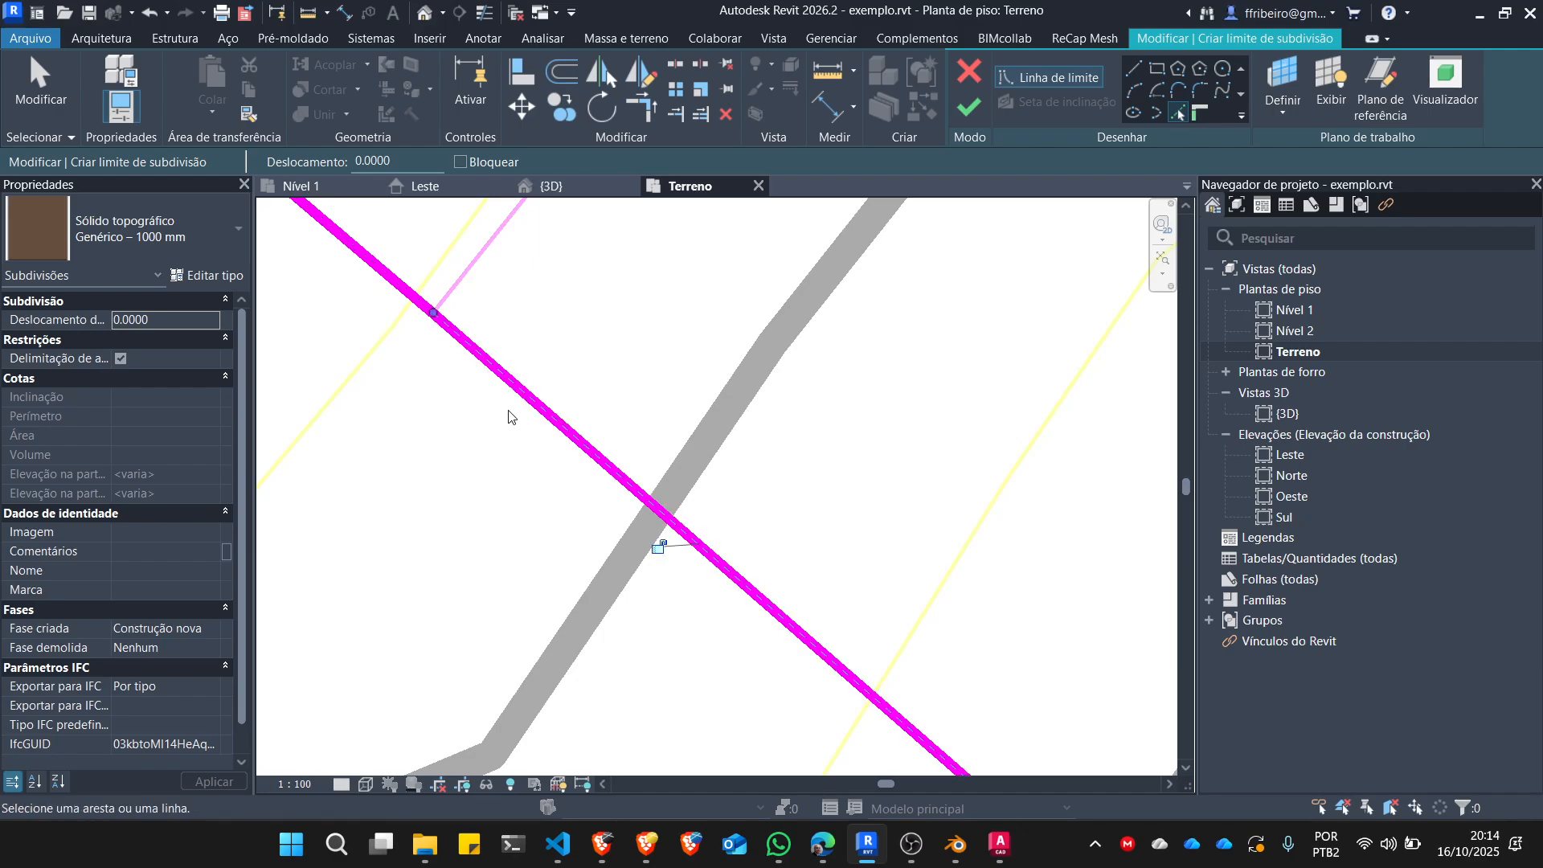
# Pick the final segment of the lot's northeast side, carrying the subdivision boundary to the southeast corner at the street.
pyautogui.scroll(-5, 490, 351)
pyautogui.scroll(-4, 523, 386)
pyautogui.scroll(5, 812, 648)
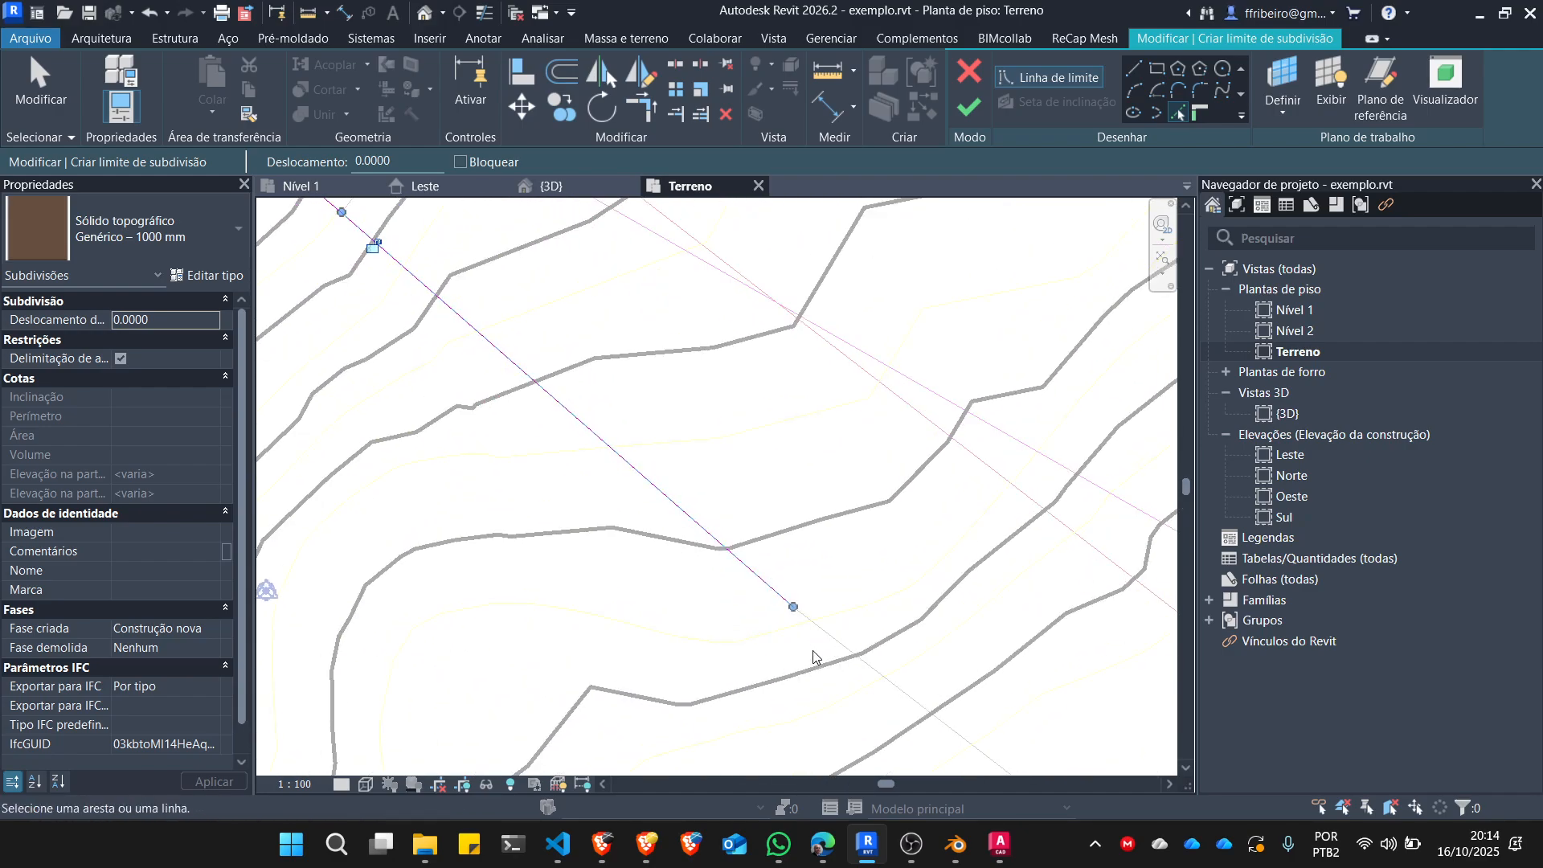
pyautogui.scroll(-2, 832, 434)
pyautogui.scroll(-1, 832, 480)
pyautogui.scroll(1, 833, 502)
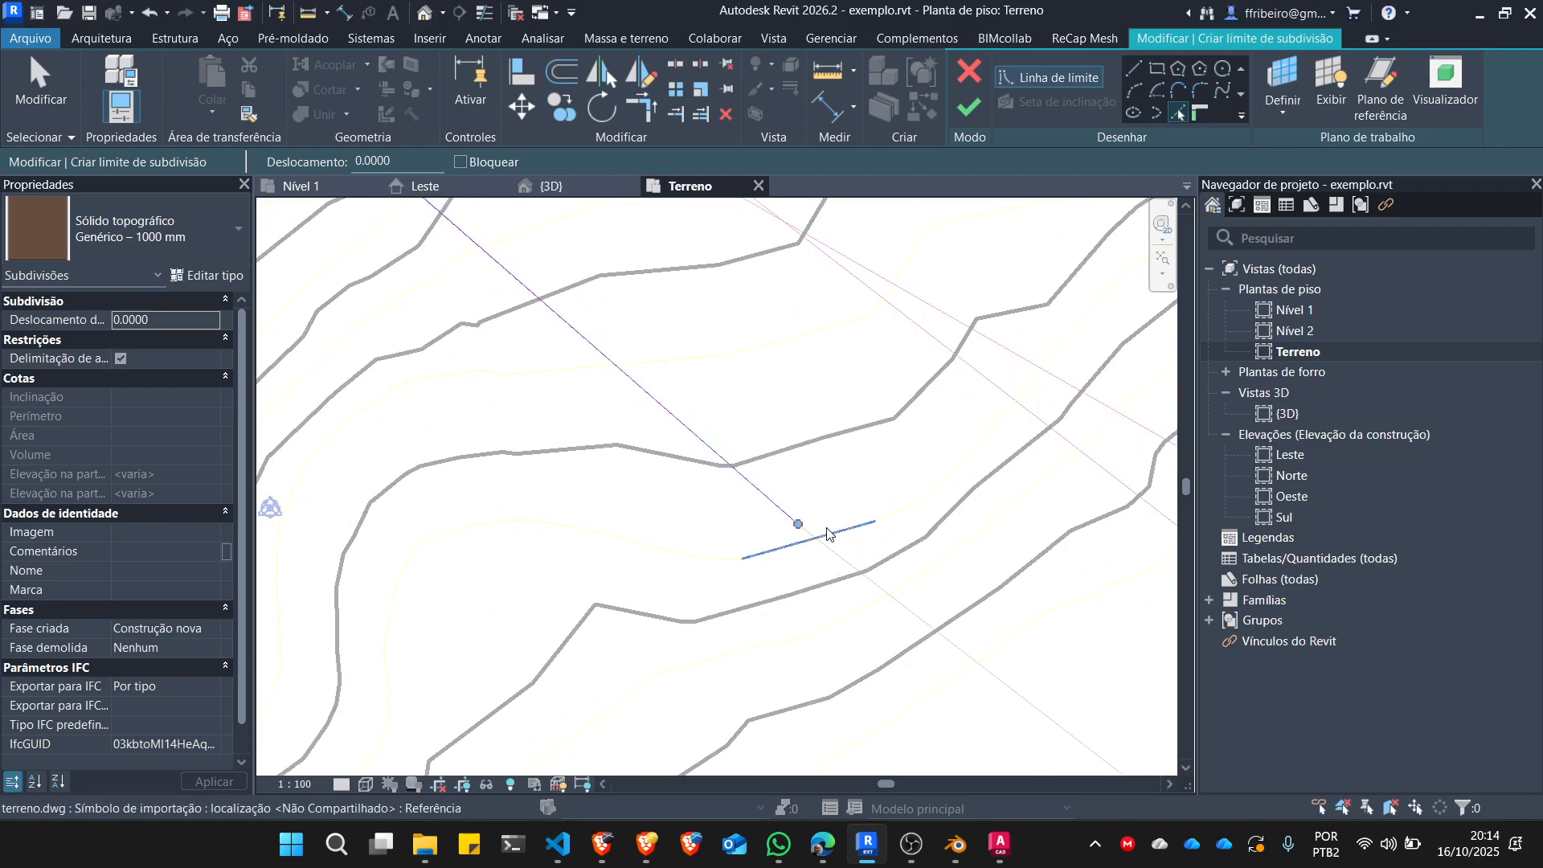
pyautogui.scroll(-3, 811, 506)
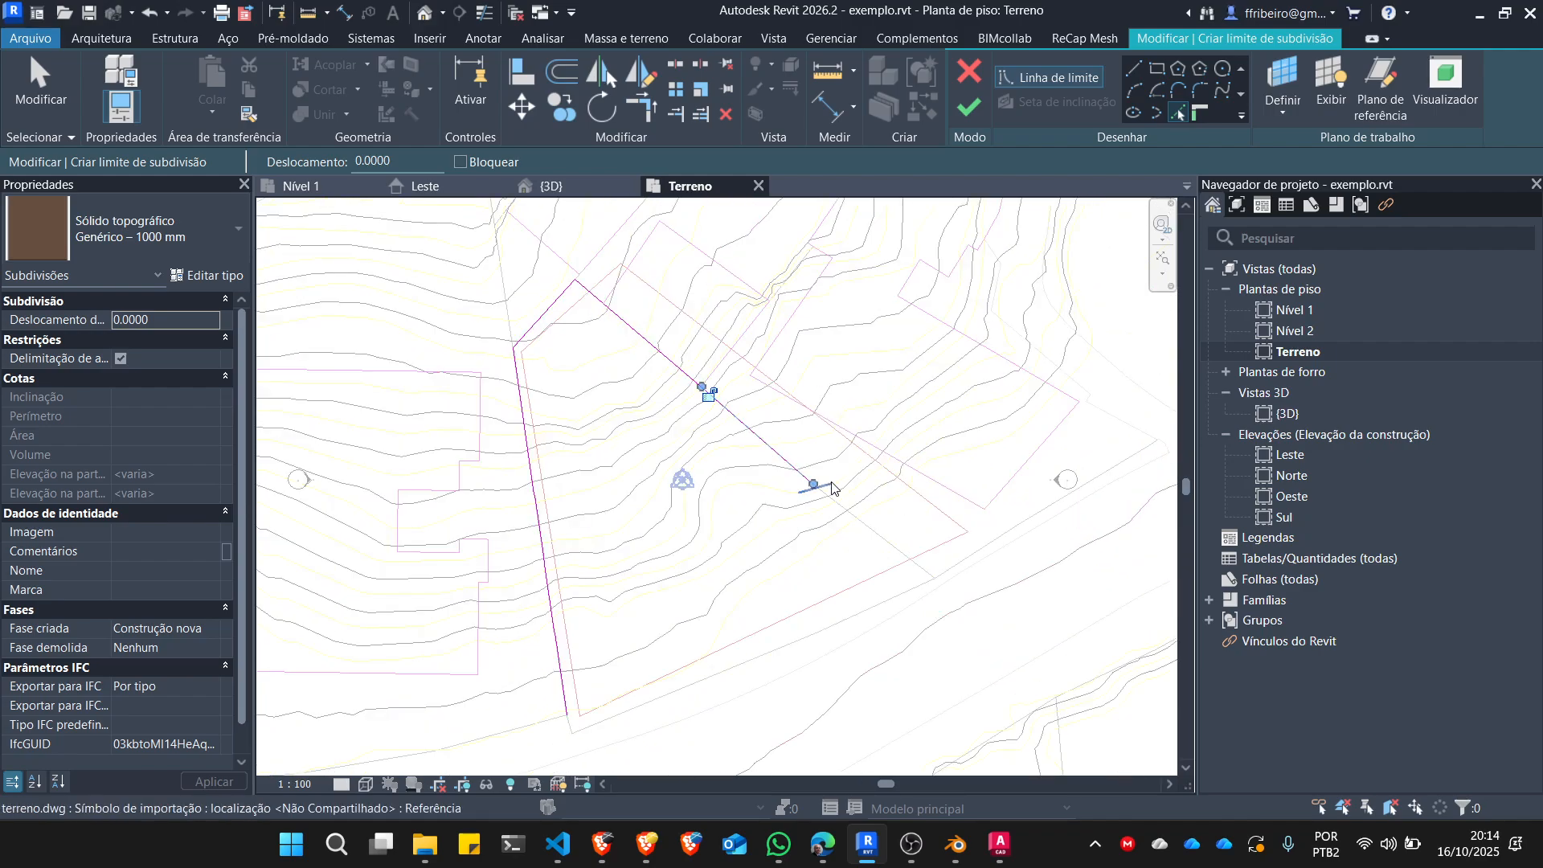
pyautogui.scroll(6, 820, 499)
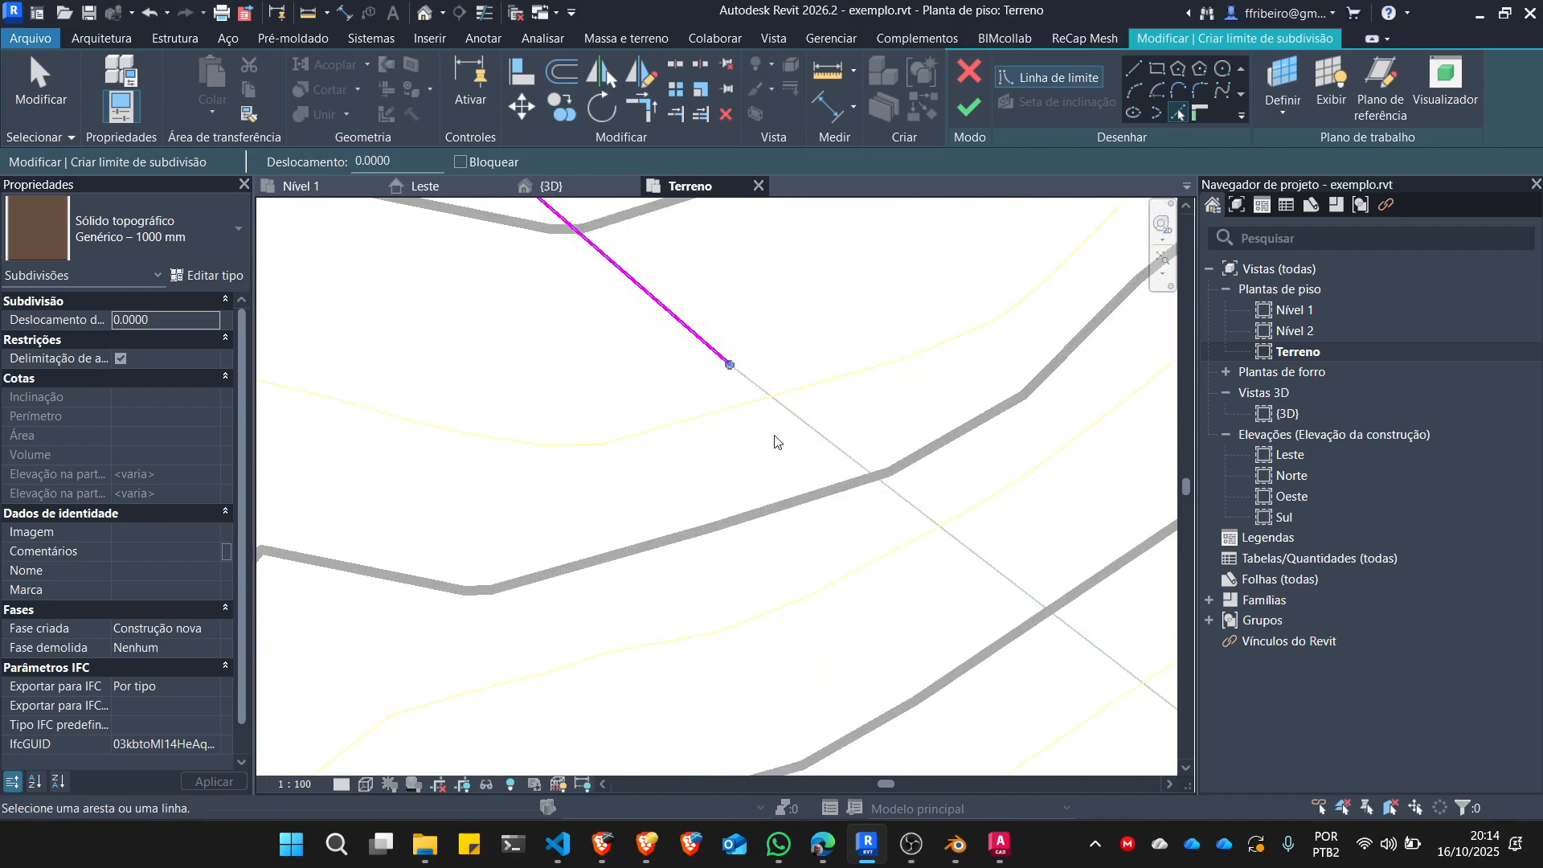
pyautogui.click(746, 387)
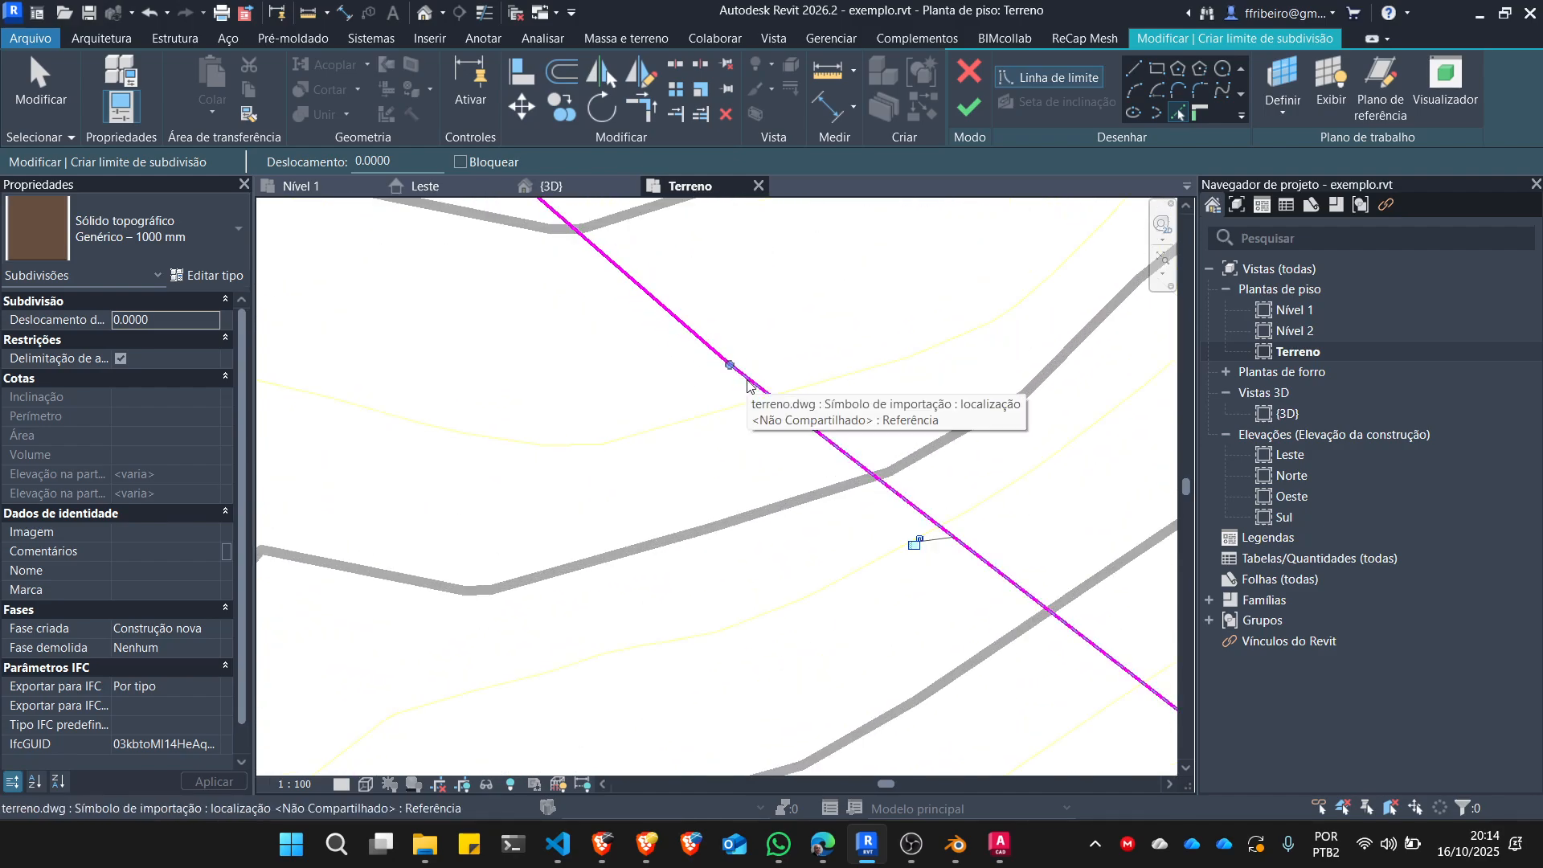
# Pick the lot's street-side segments as subdivision boundary lines, from the southeast corner to the southwest corner.
pyautogui.scroll(-4, 753, 349)
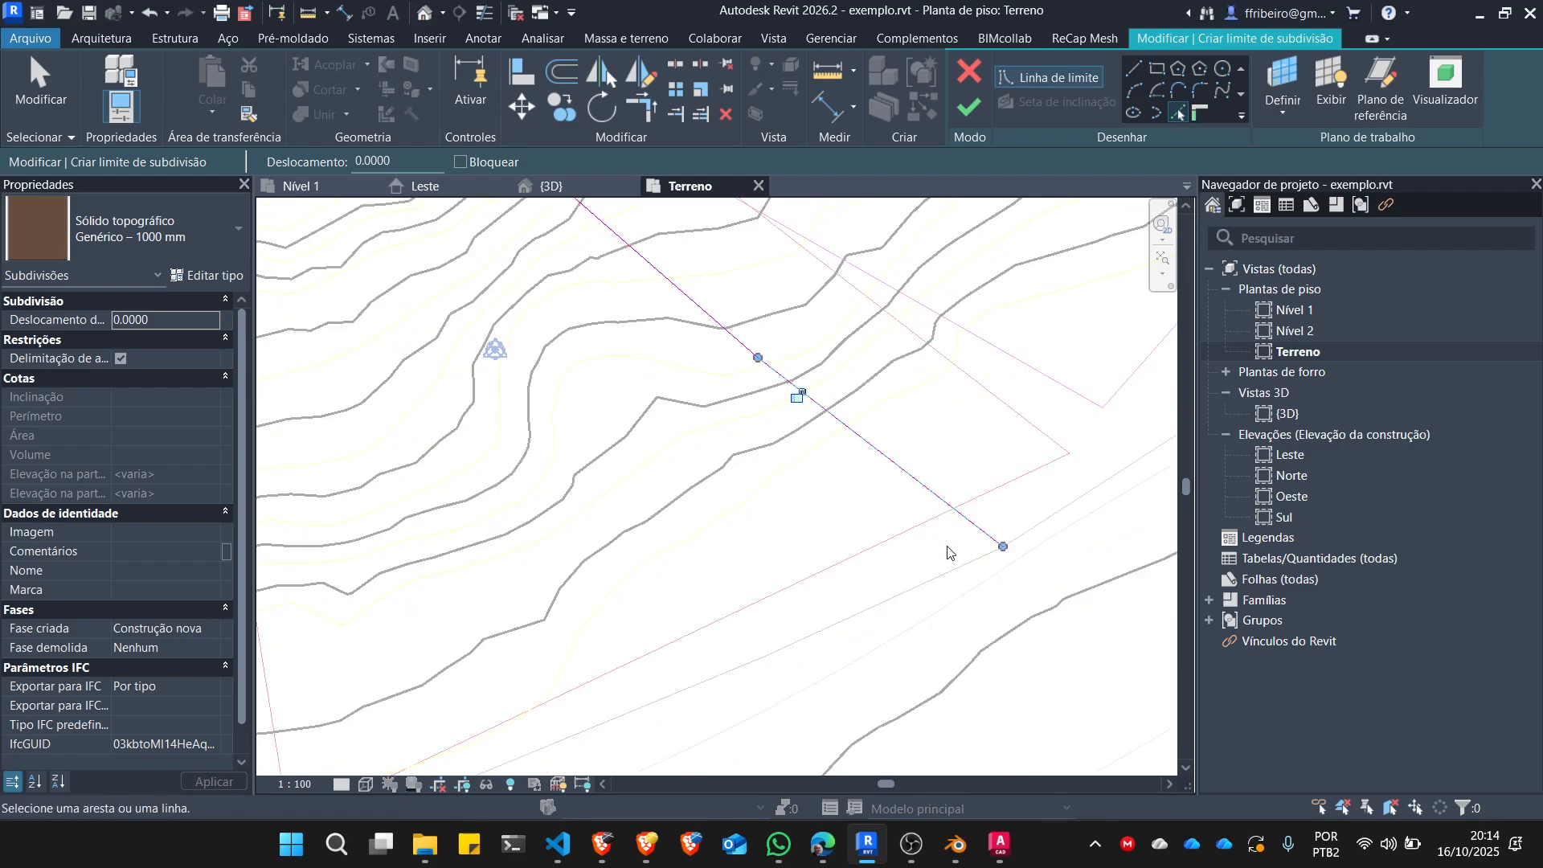
pyautogui.scroll(-2, 969, 500)
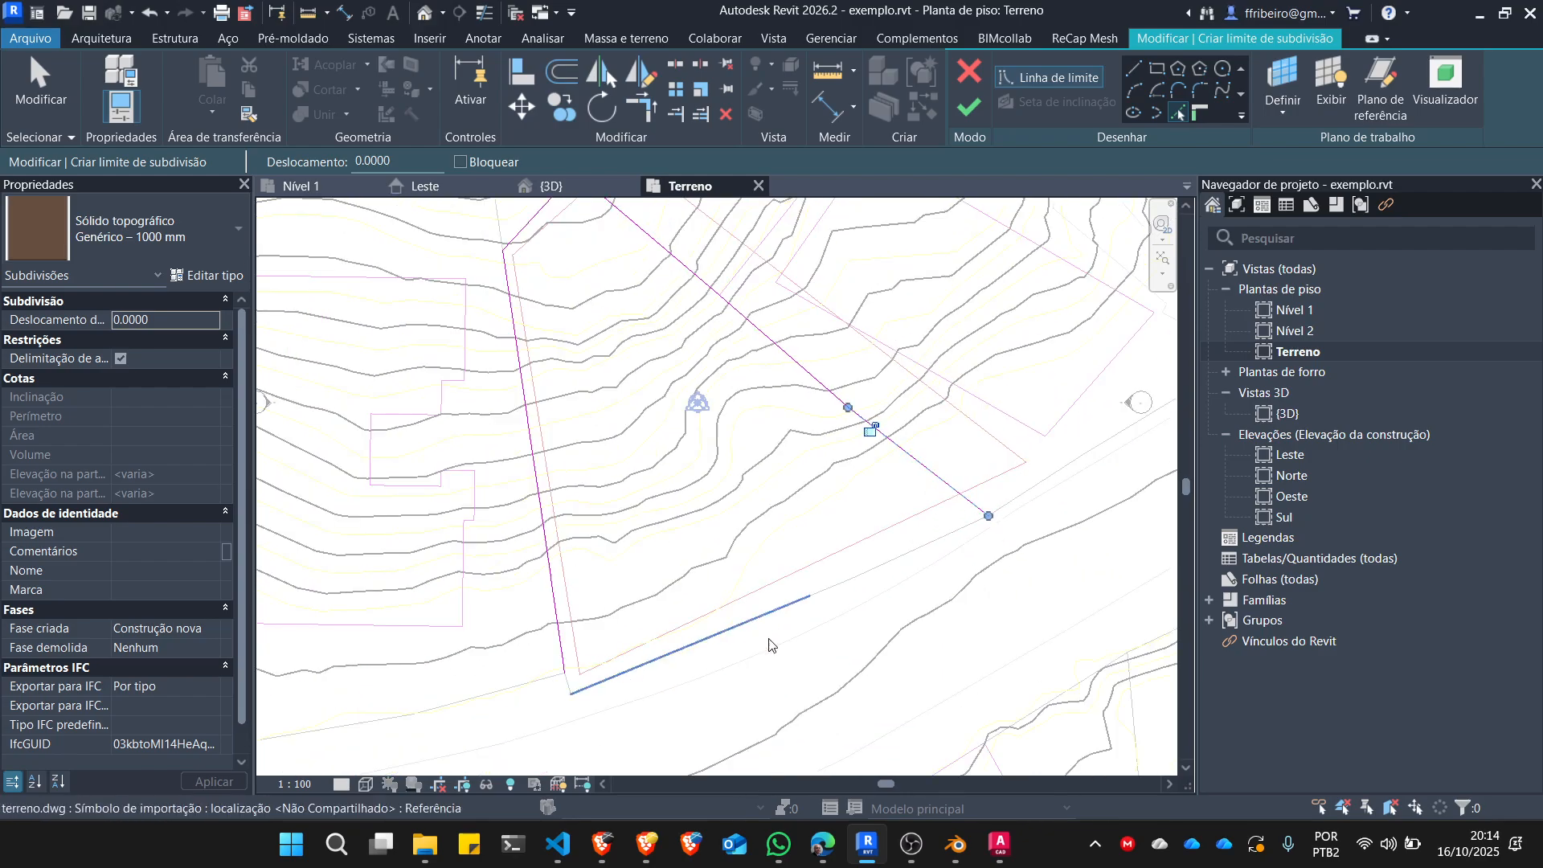
pyautogui.scroll(3, 923, 454)
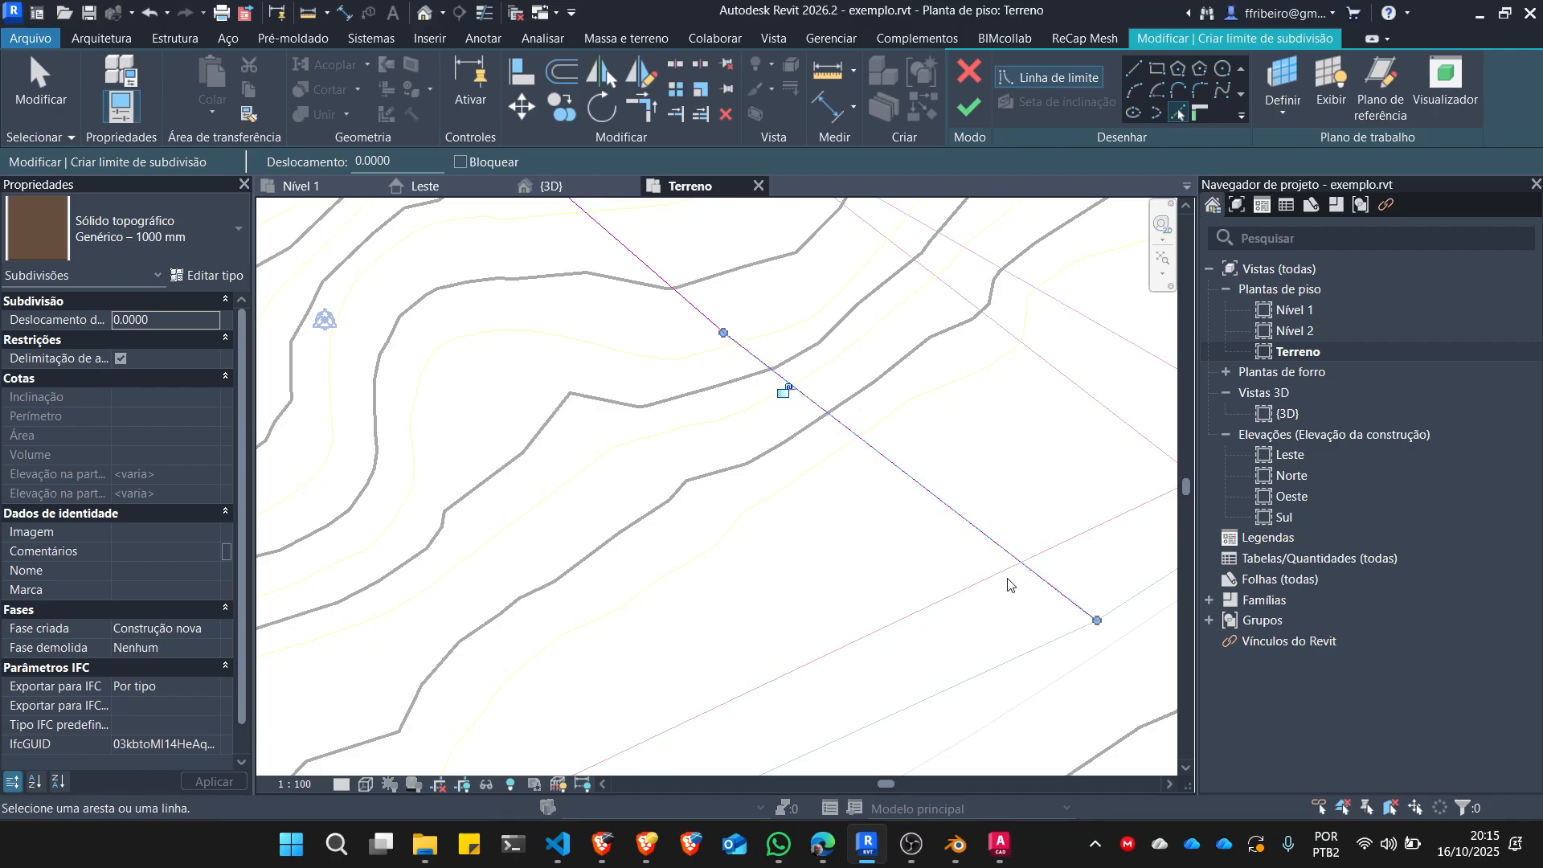
pyautogui.scroll(-4, 969, 555)
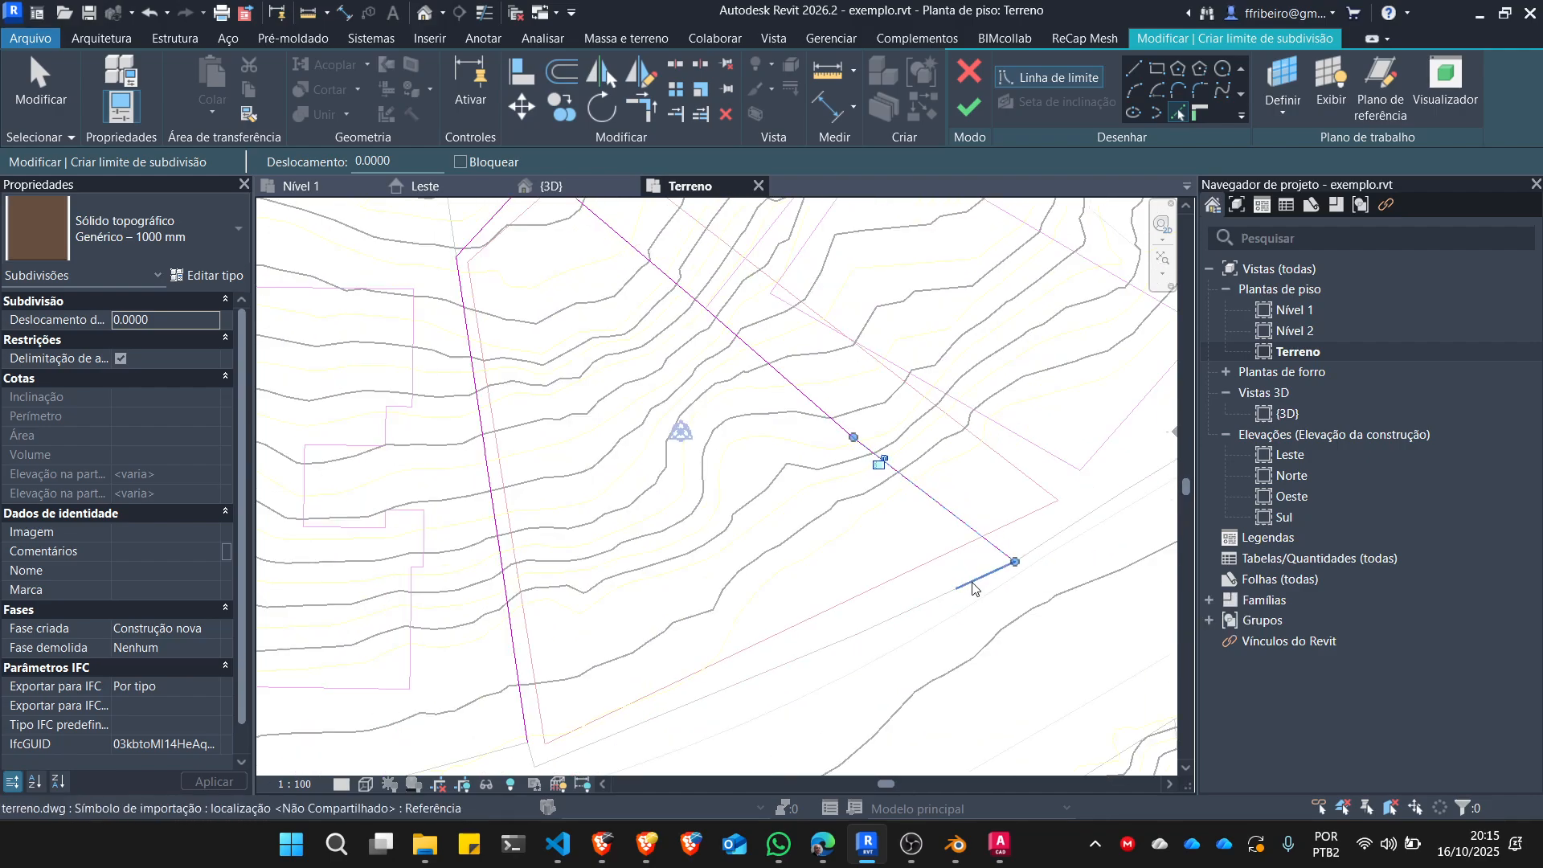
pyautogui.click(972, 588)
pyautogui.scroll(3, 944, 599)
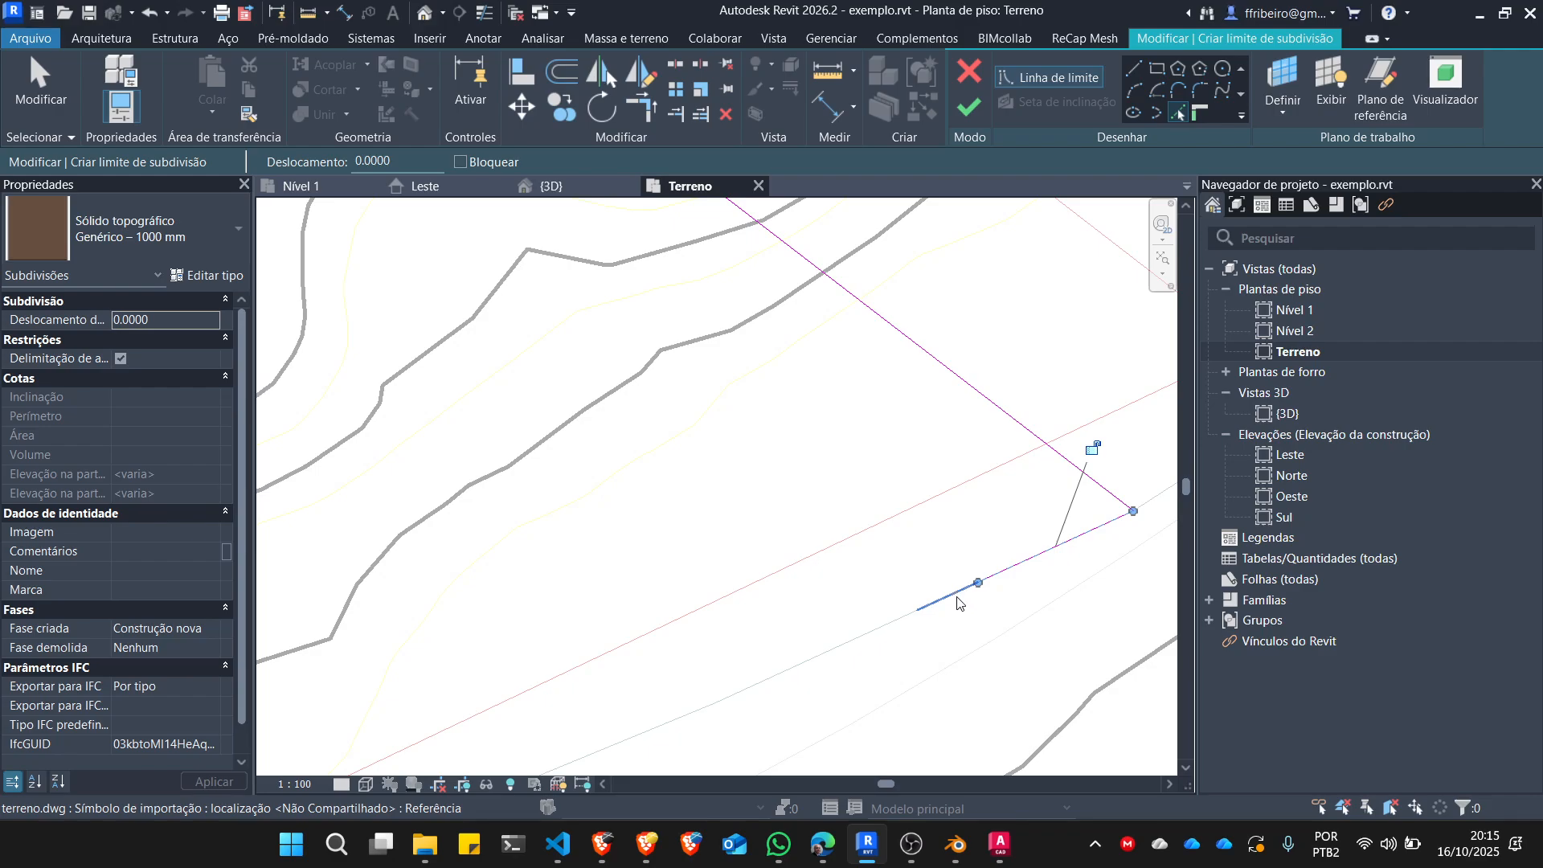
pyautogui.click(910, 617)
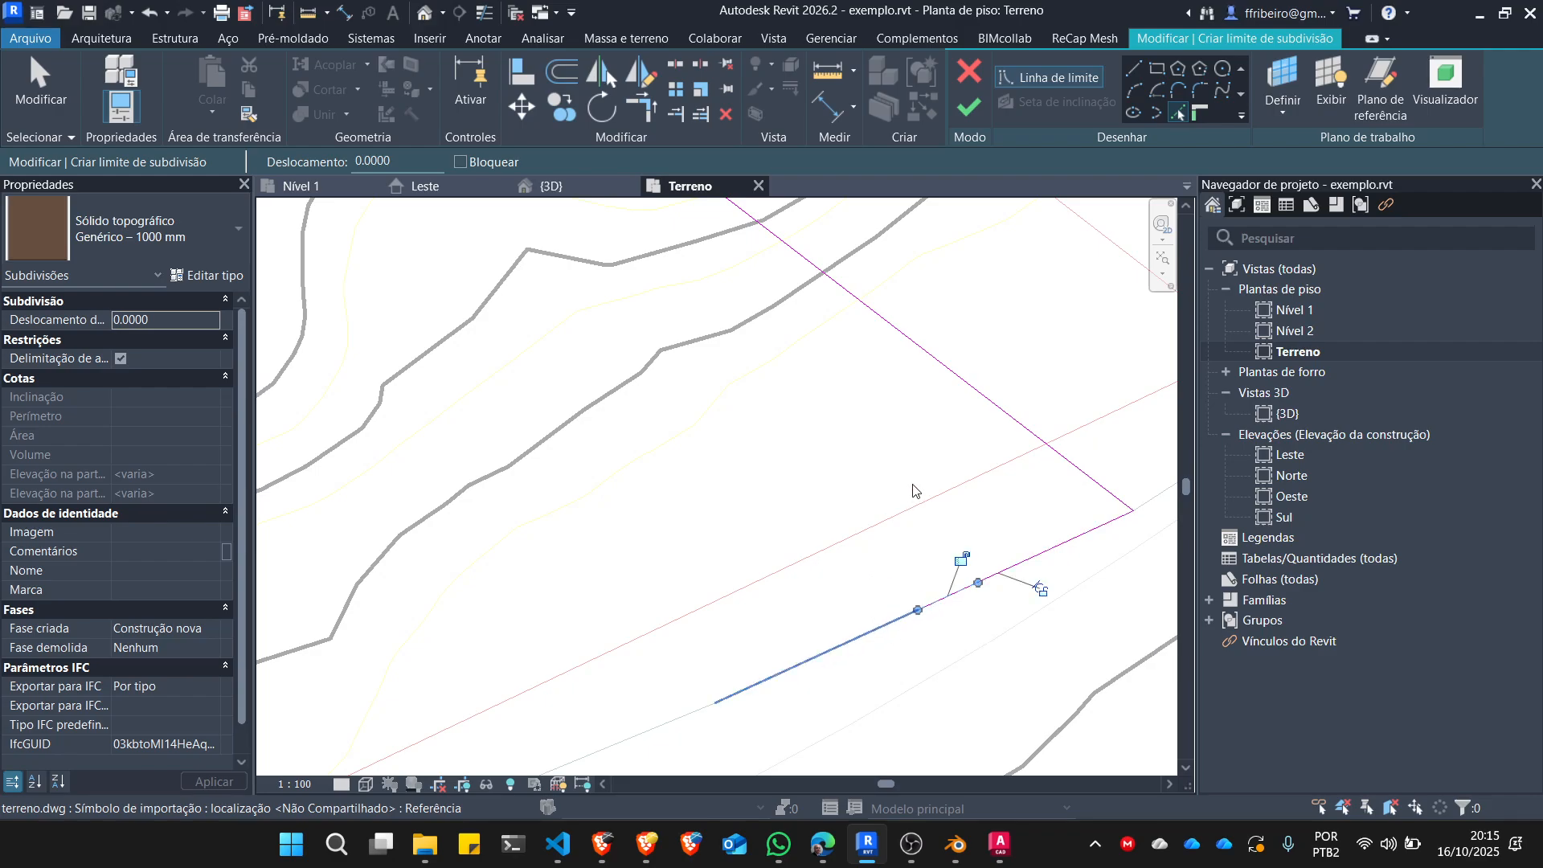
pyautogui.scroll(-4, 916, 480)
pyautogui.scroll(2, 841, 578)
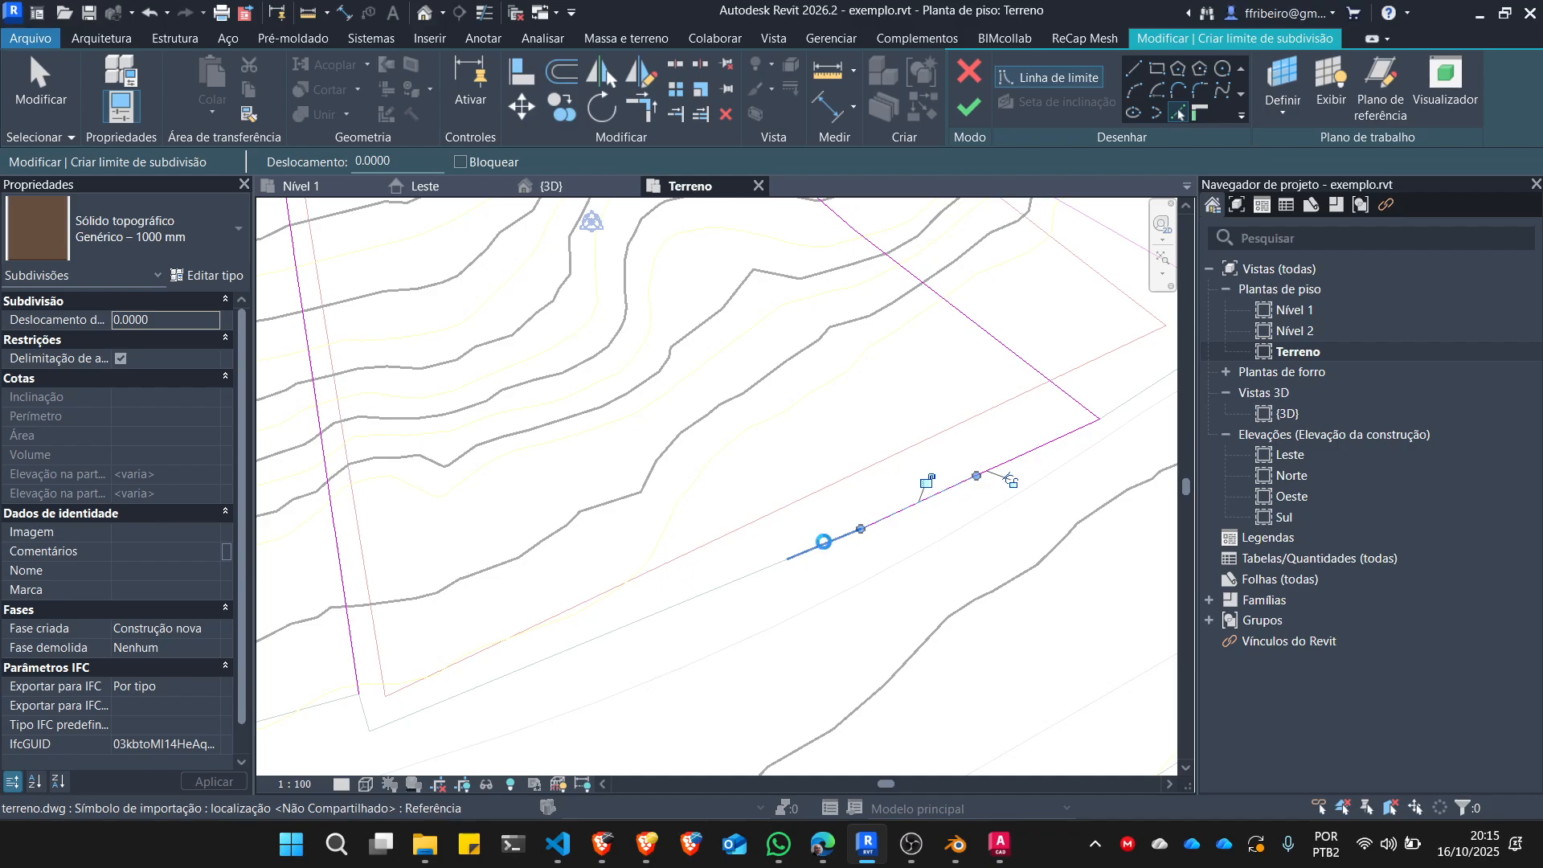
pyautogui.click(785, 570)
pyautogui.click(748, 579)
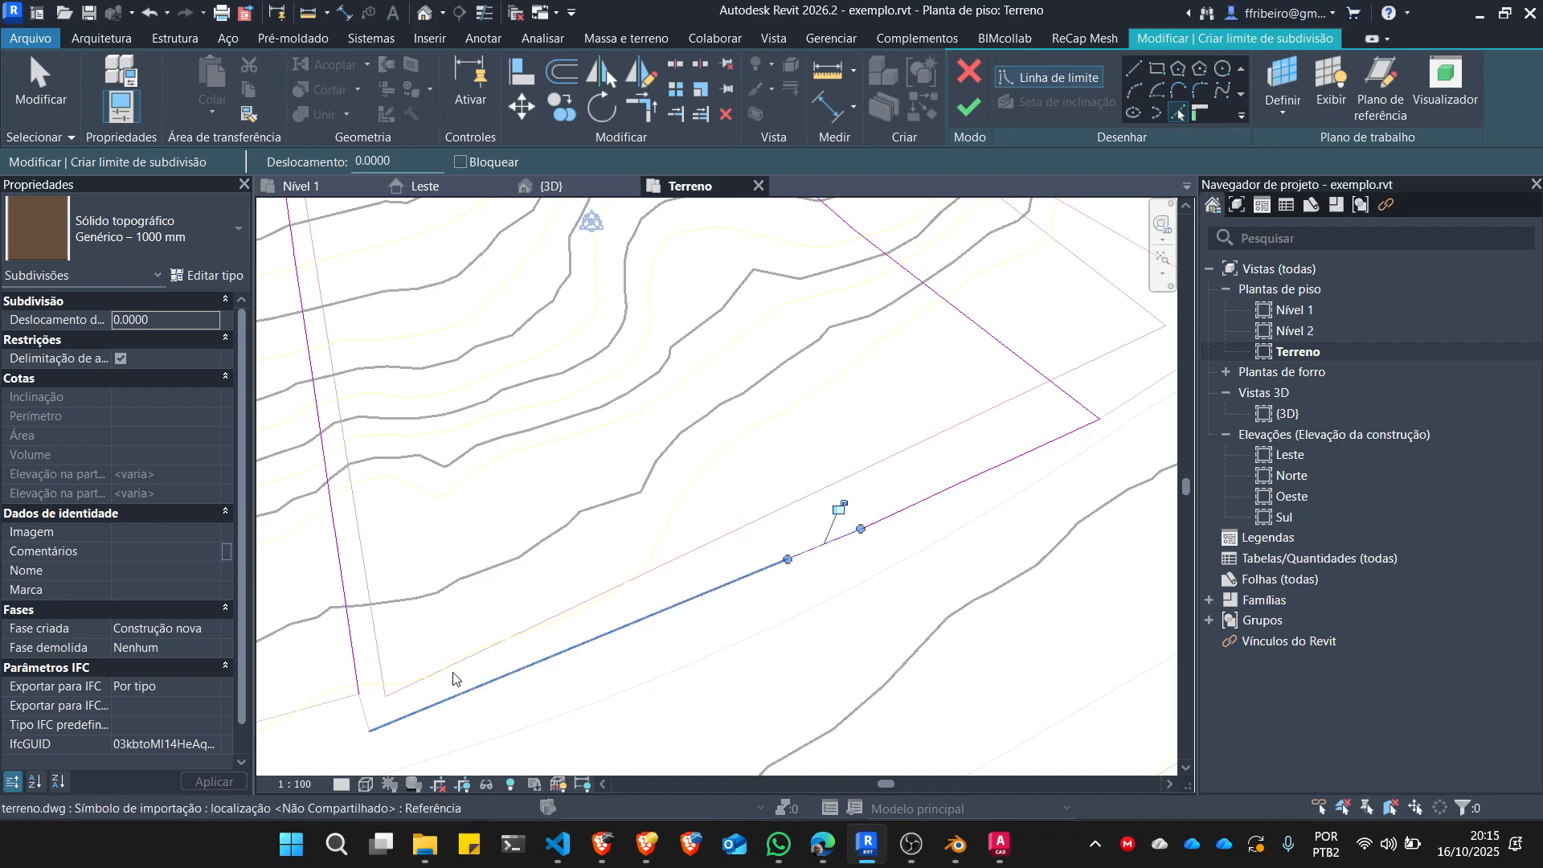
# Pick the short southwest segment that closes the lot boundary and finish the subdivision sketch.
pyautogui.scroll(5, 393, 700)
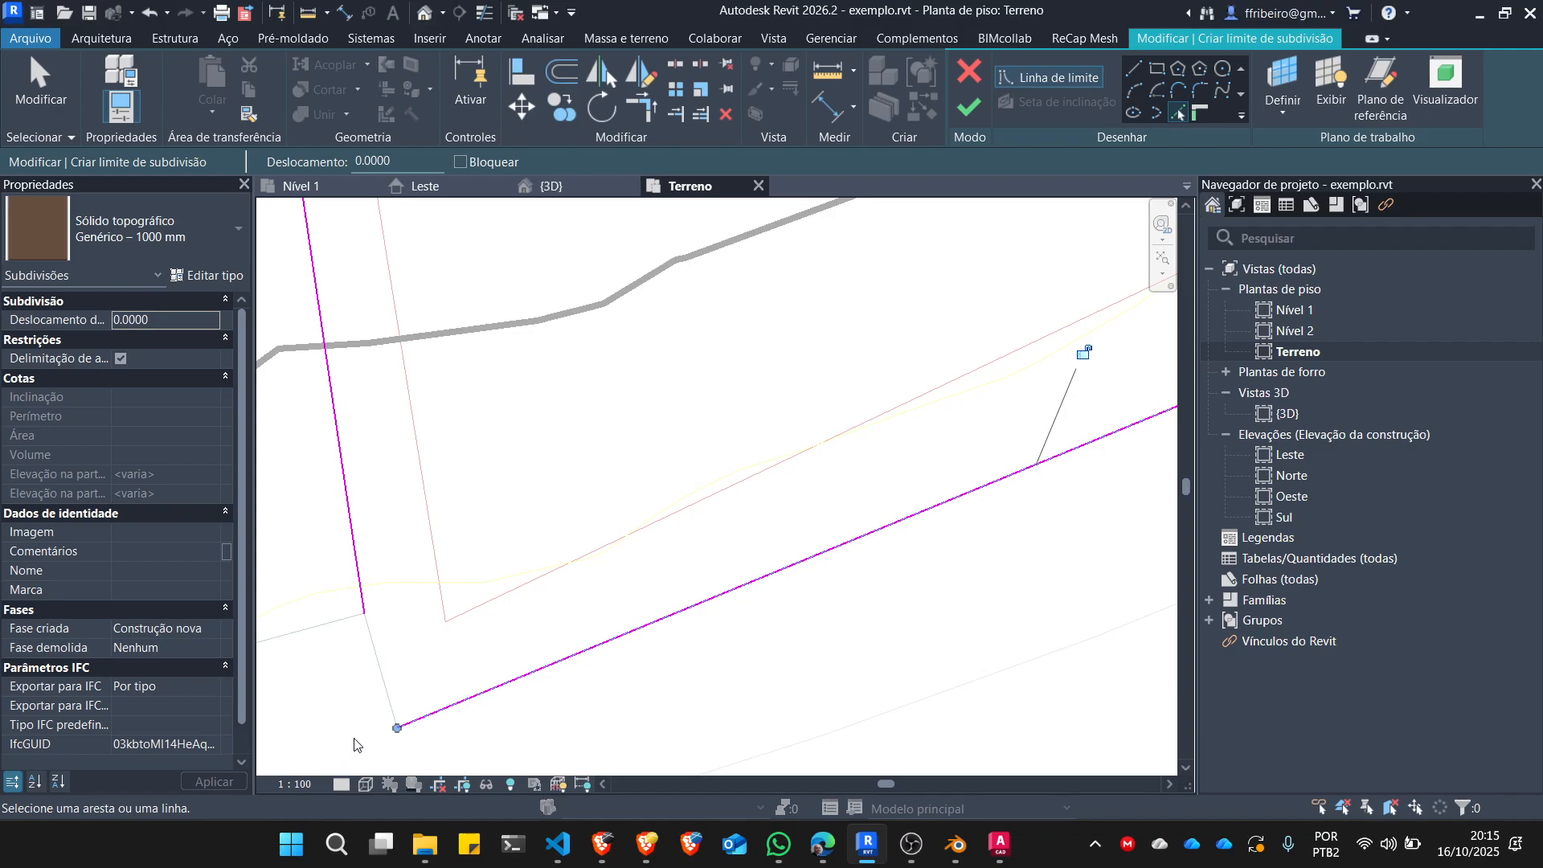
pyautogui.click(376, 675)
pyautogui.scroll(-8, 551, 639)
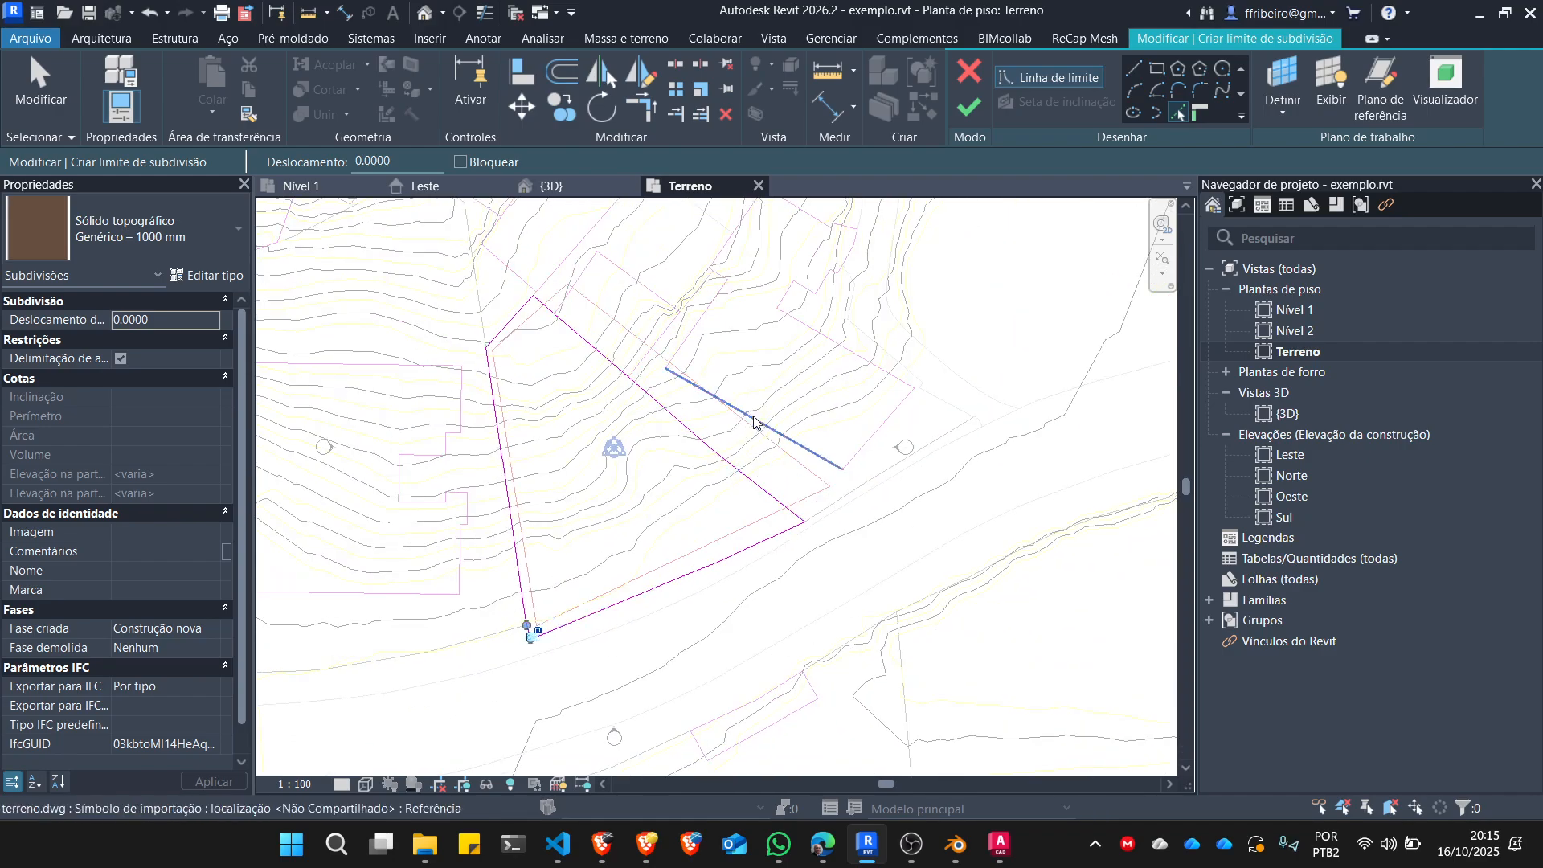
pyautogui.click(963, 110)
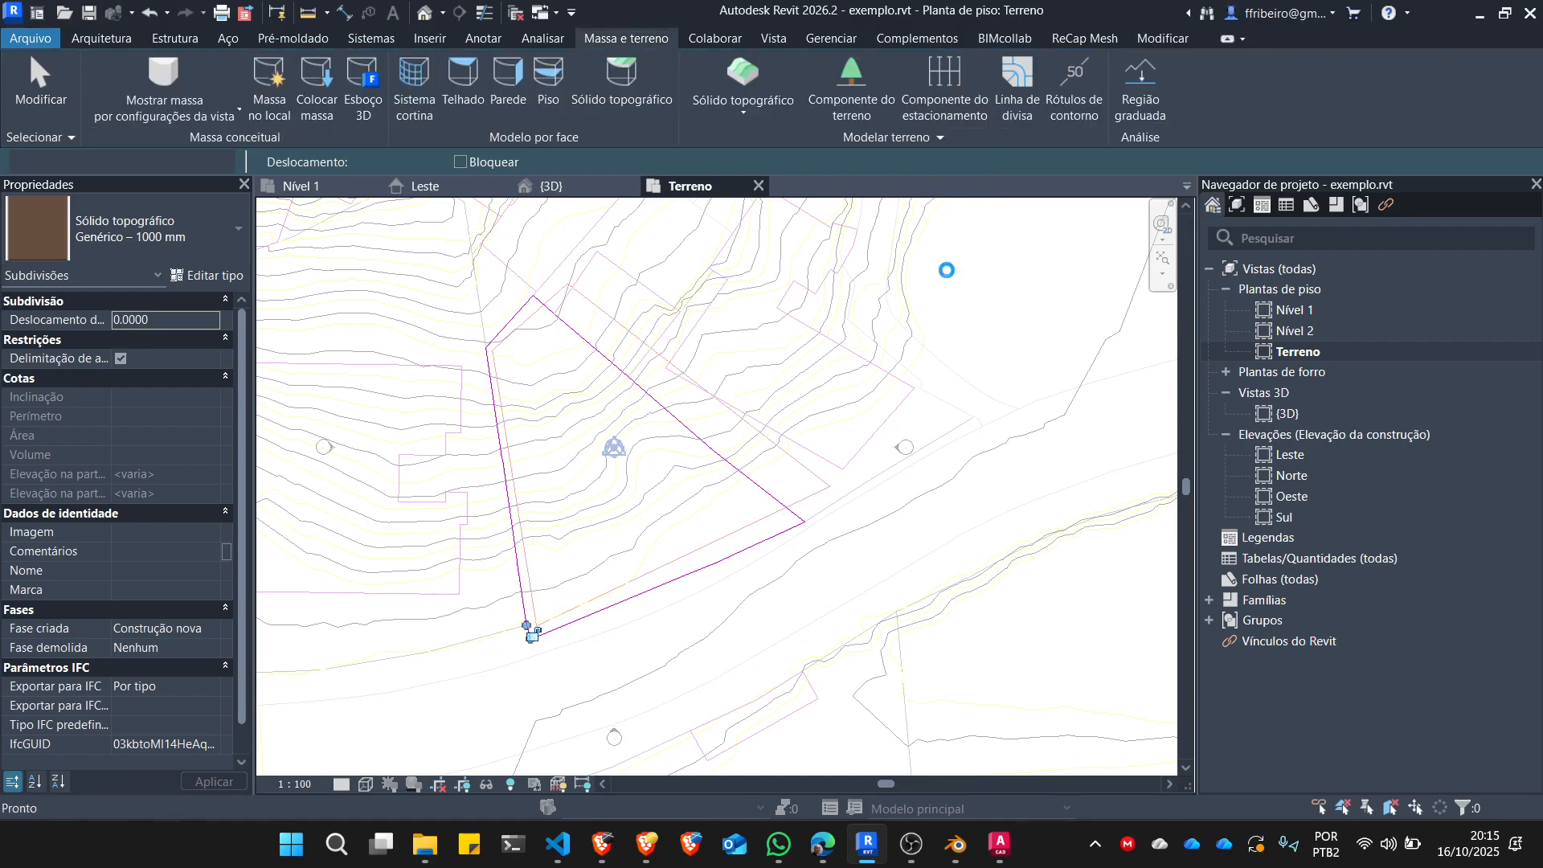
# Examine the new lot subdivision on the toposolid in the 3D view, orbiting to its slope.
pyautogui.scroll(-2, 884, 378)
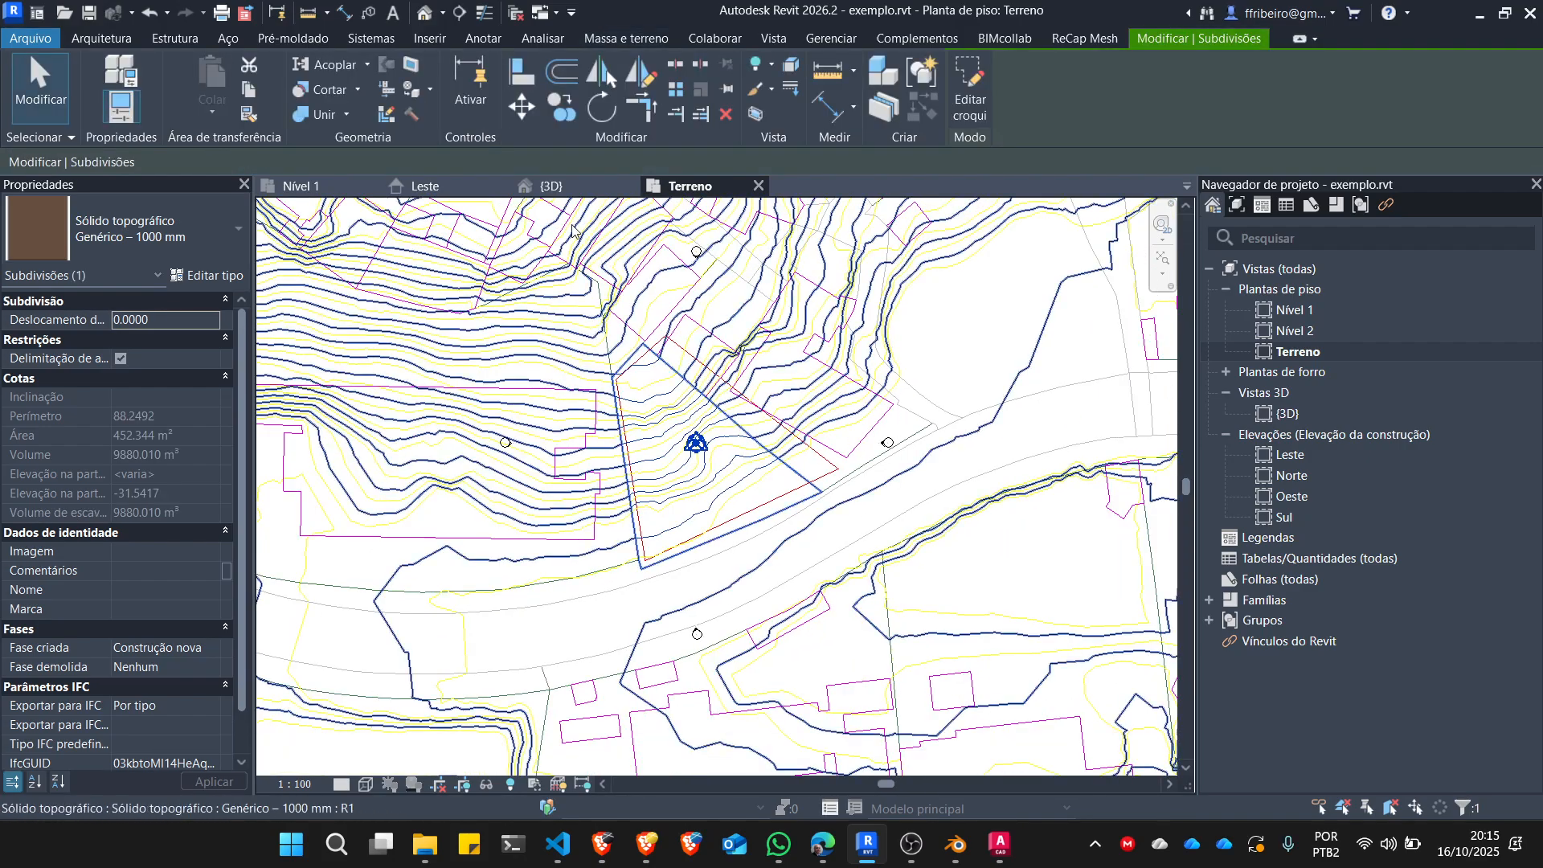
pyautogui.click(551, 186)
pyautogui.scroll(3, 818, 428)
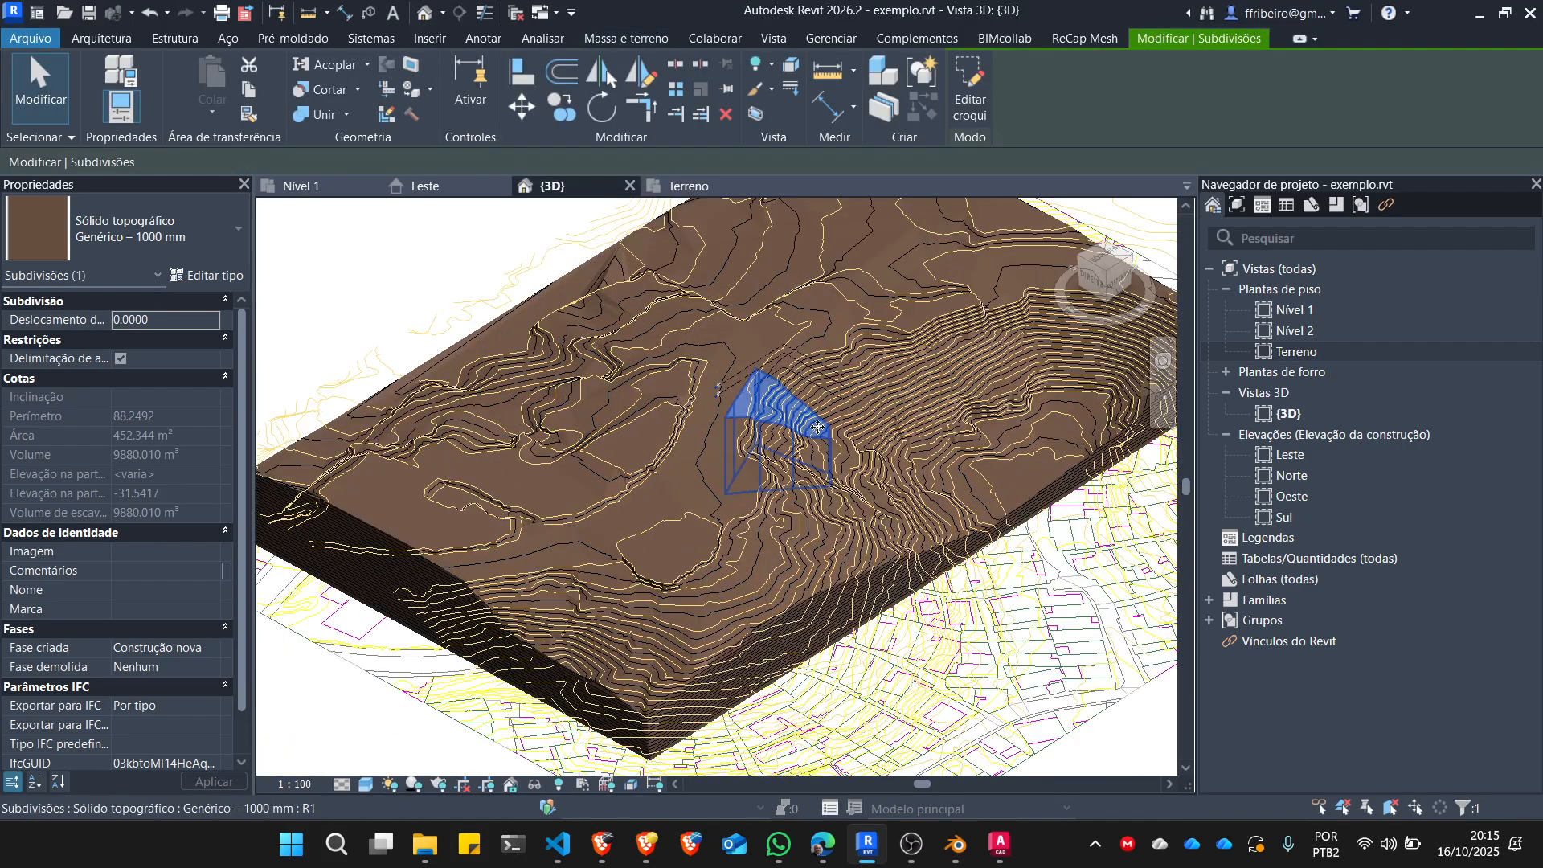
pyautogui.scroll(4, 818, 428)
pyautogui.keyDown('shift'); pyautogui.moveTo(889, 492); pyautogui.dragTo(726, 489, button='middle'); pyautogui.keyUp('shift')
pyautogui.scroll(2, 793, 386)
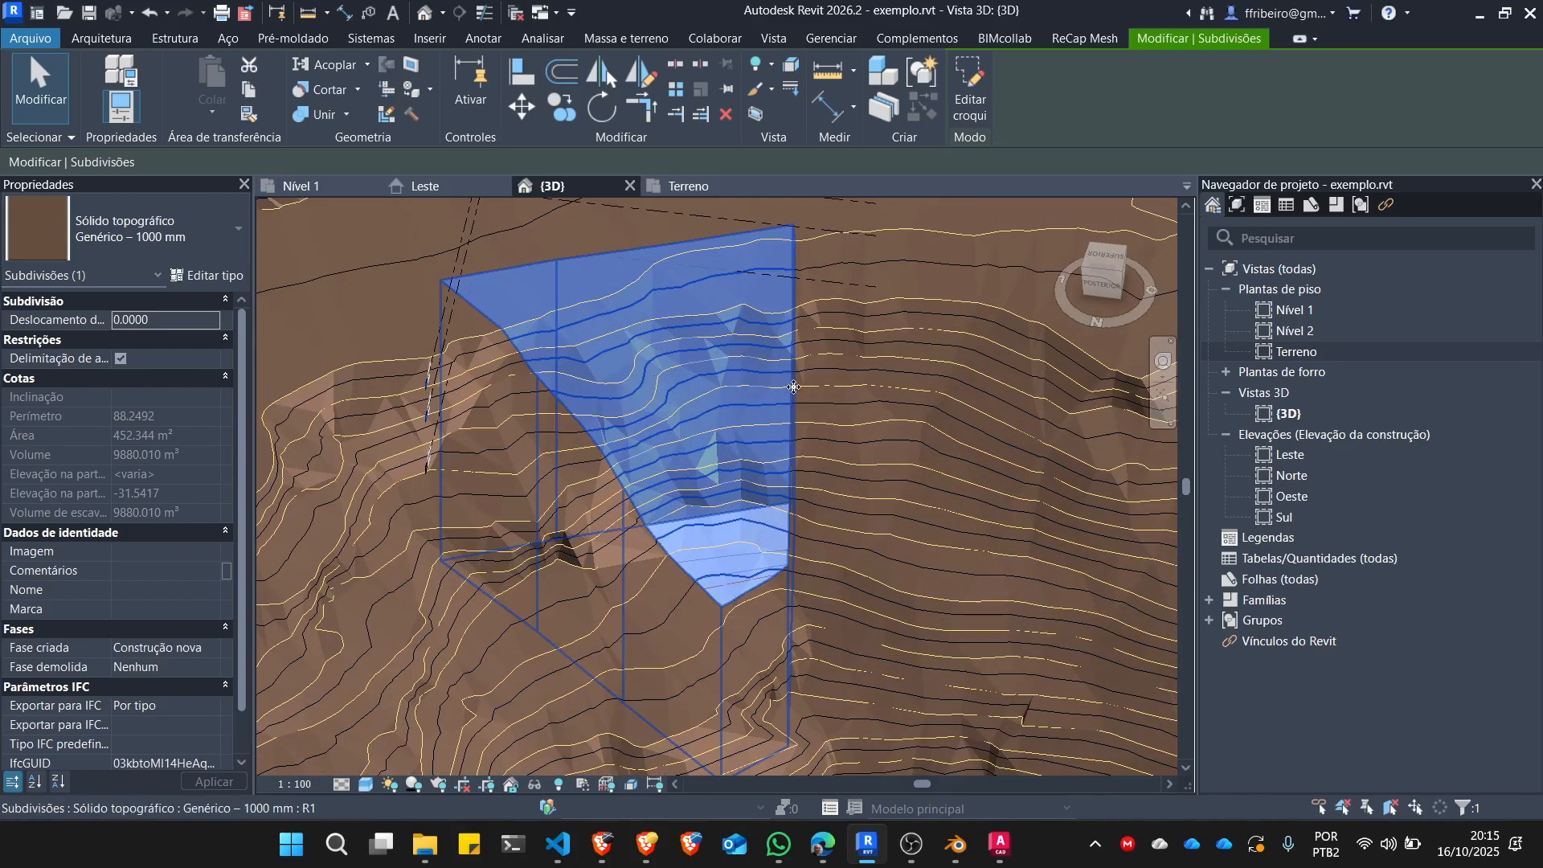
pyautogui.press('Escape')
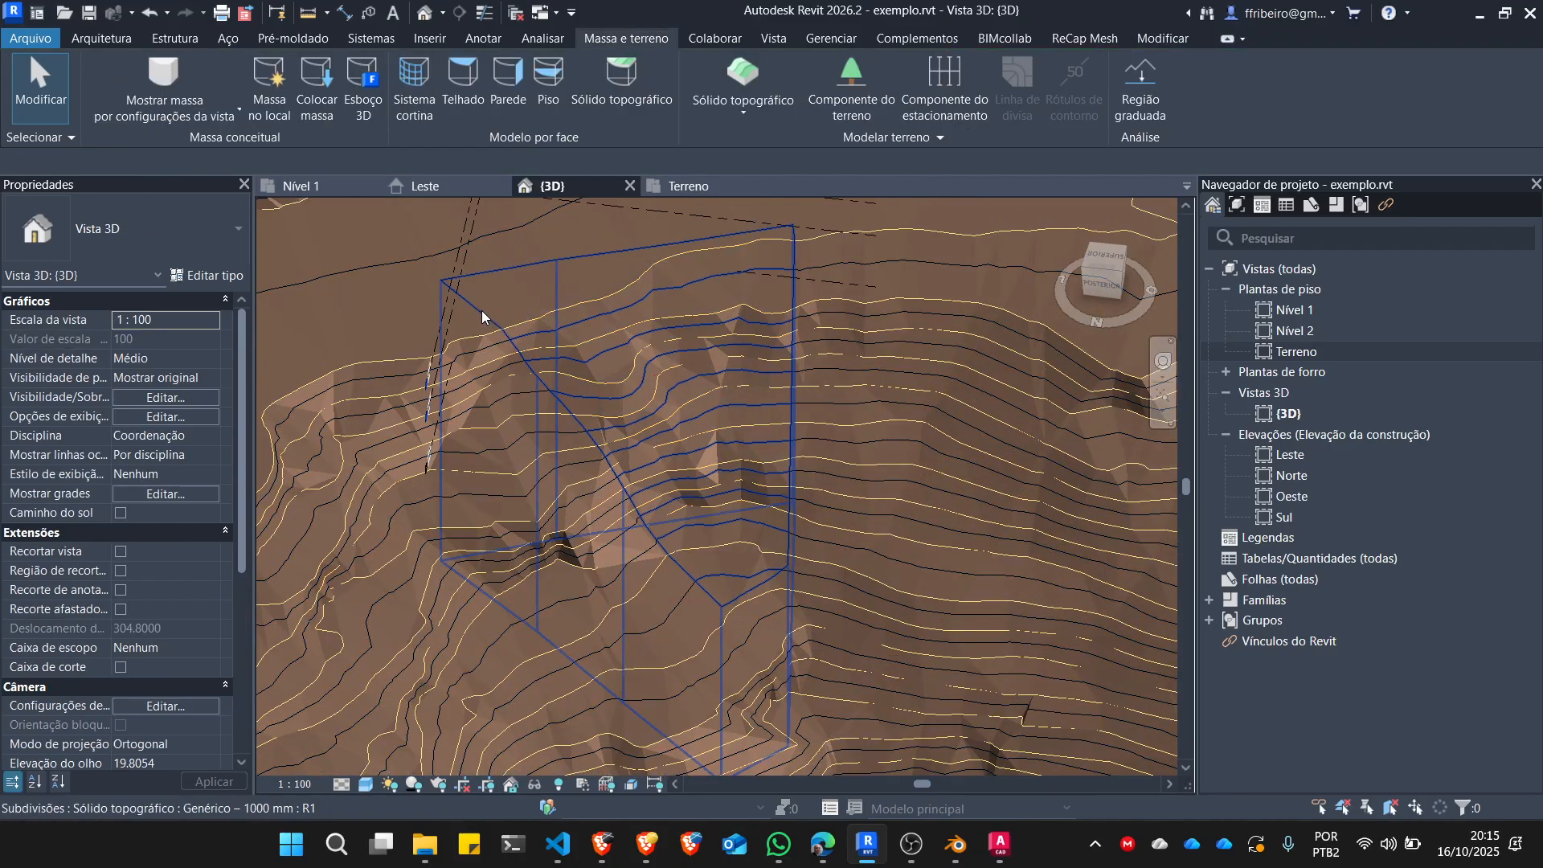
pyautogui.click(481, 313)
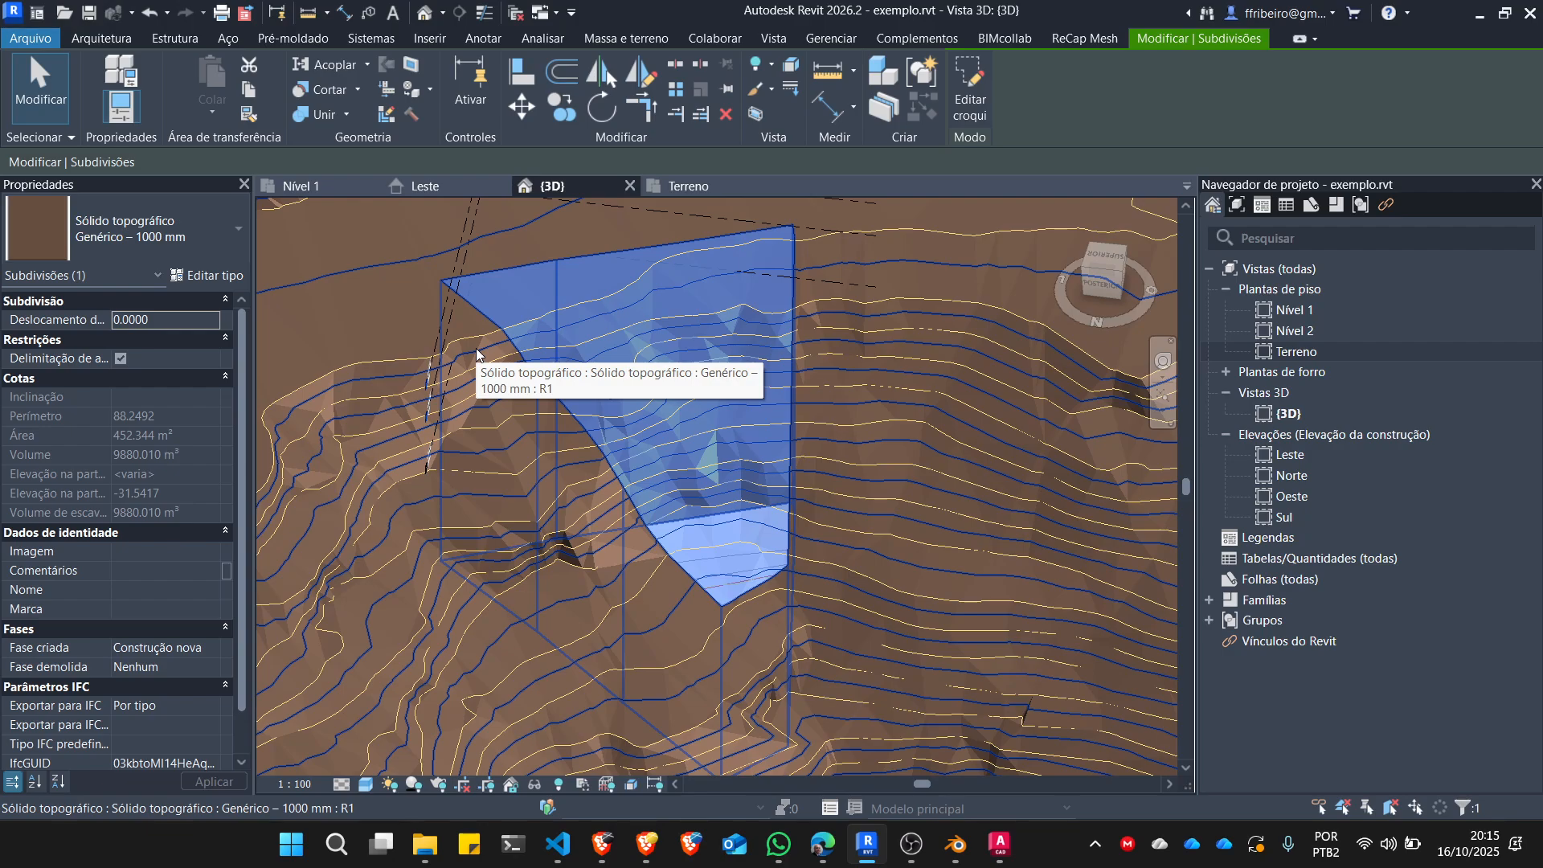
pyautogui.scroll(-5, 640, 373)
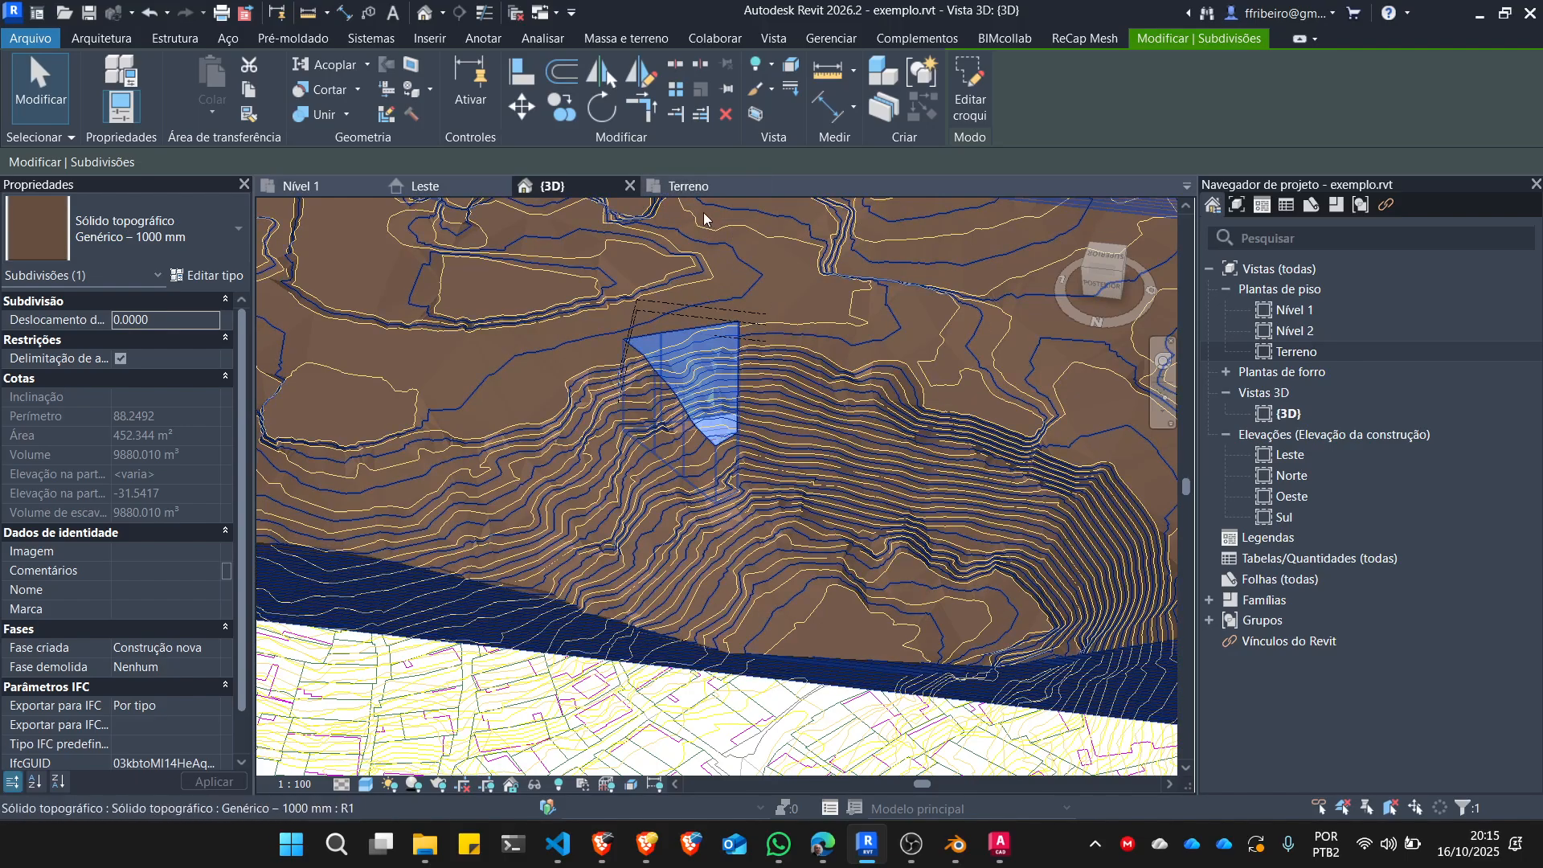
# Start another subdivision of the main toposolid in the Terreno floor plan, with Pick Lines as the boundary method.
pyautogui.click(703, 190)
pyautogui.scroll(-6, 628, 537)
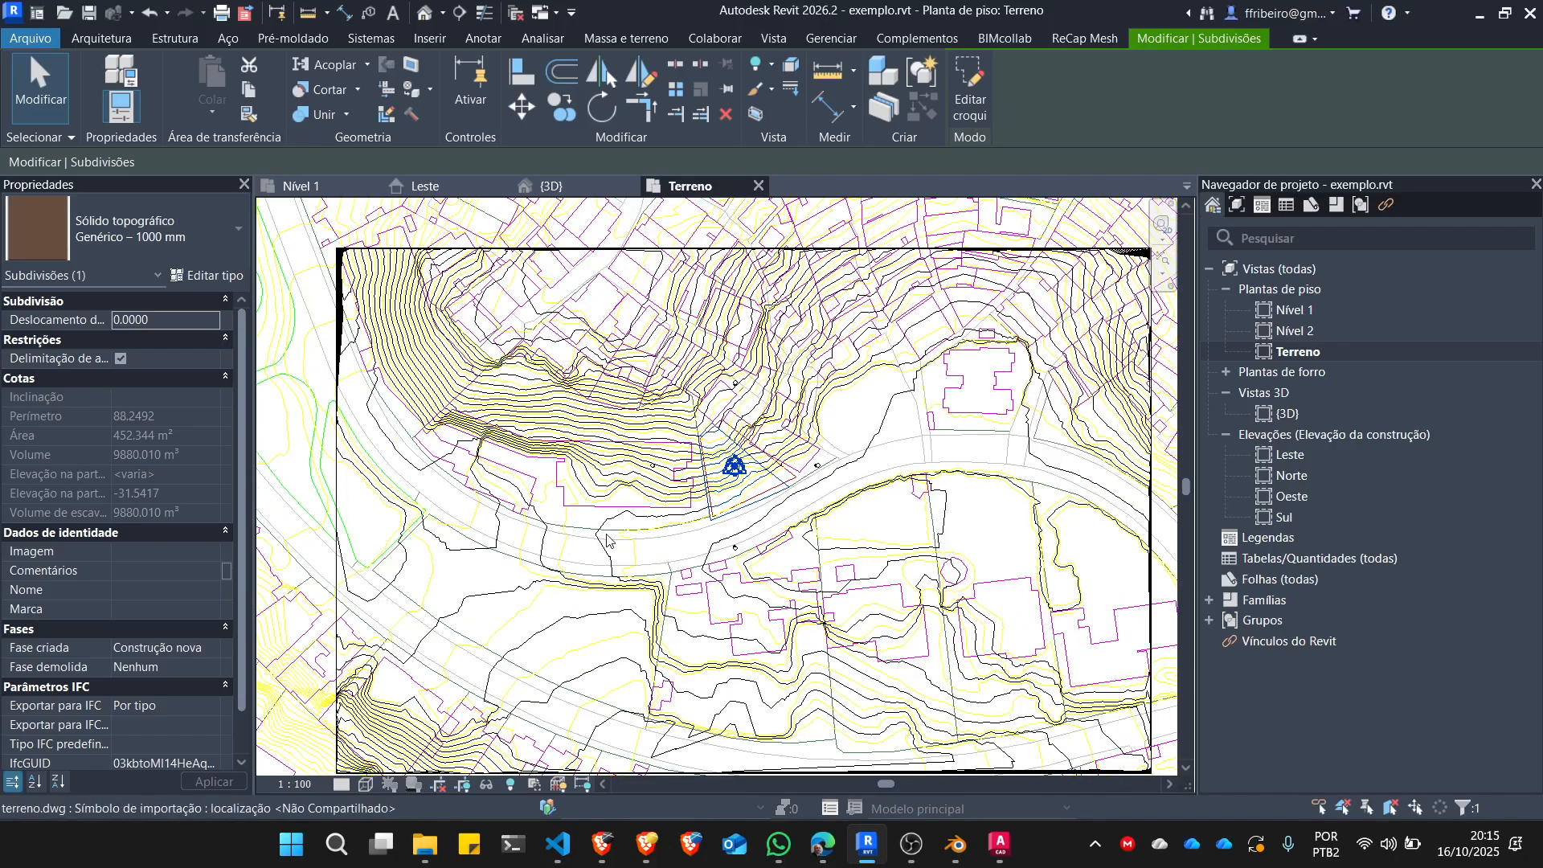
pyautogui.scroll(4, 506, 496)
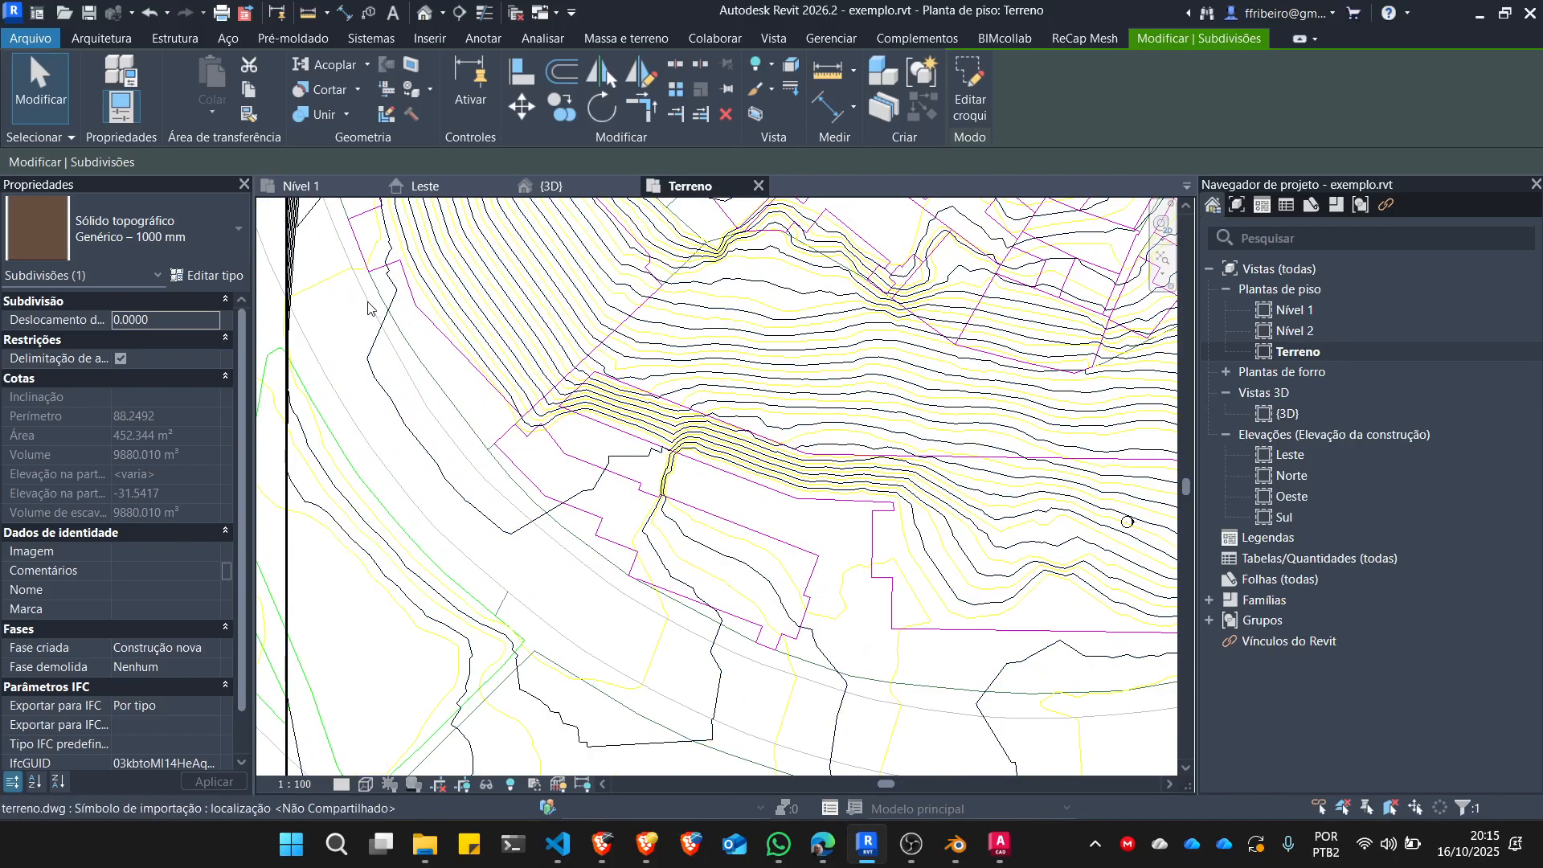
pyautogui.scroll(-4, 627, 591)
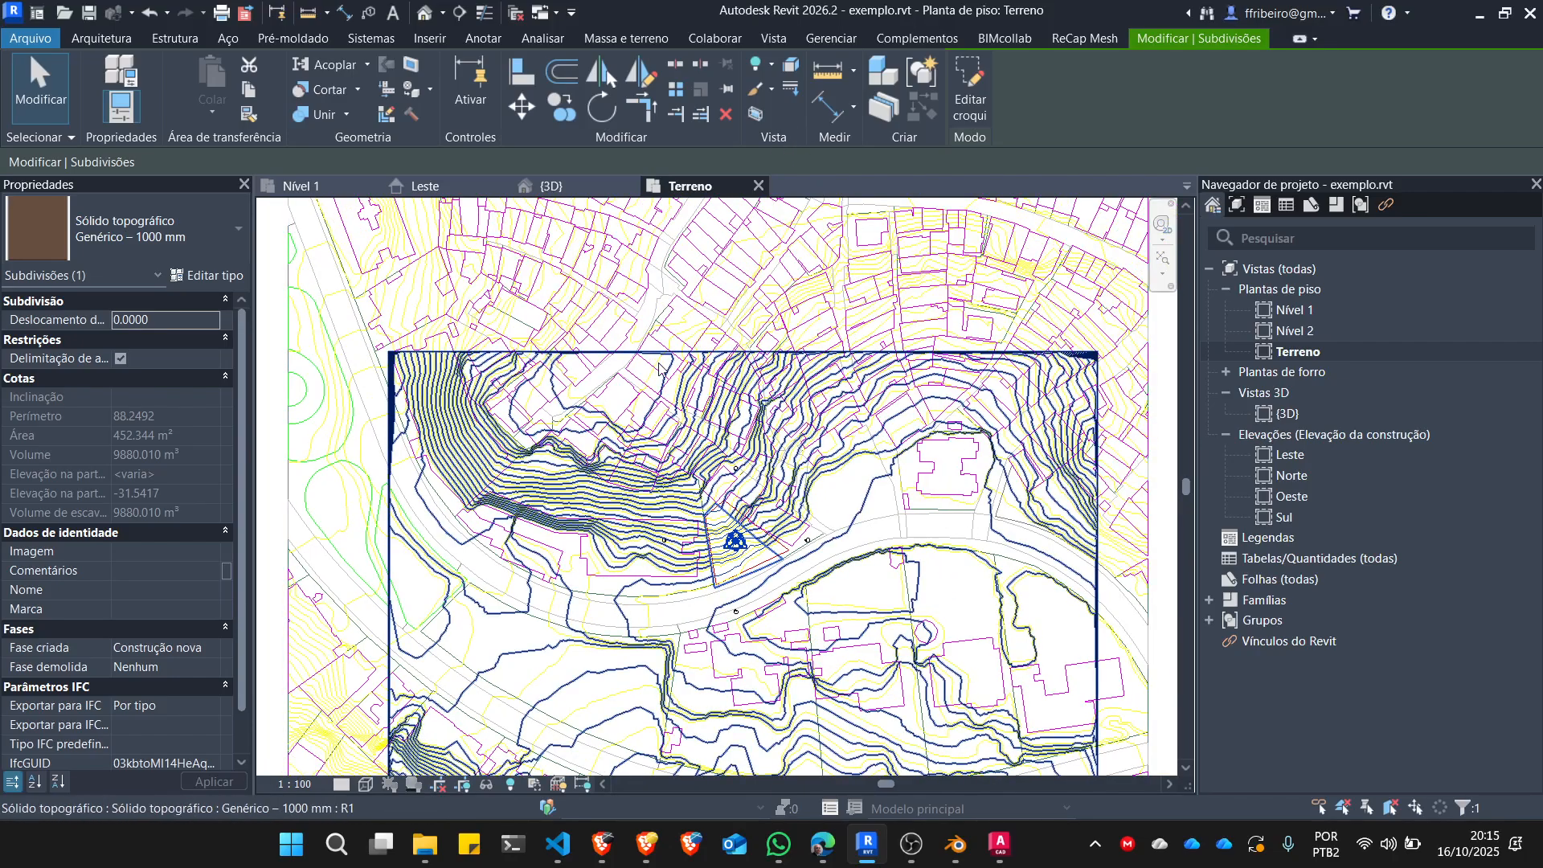
pyautogui.click(1020, 395)
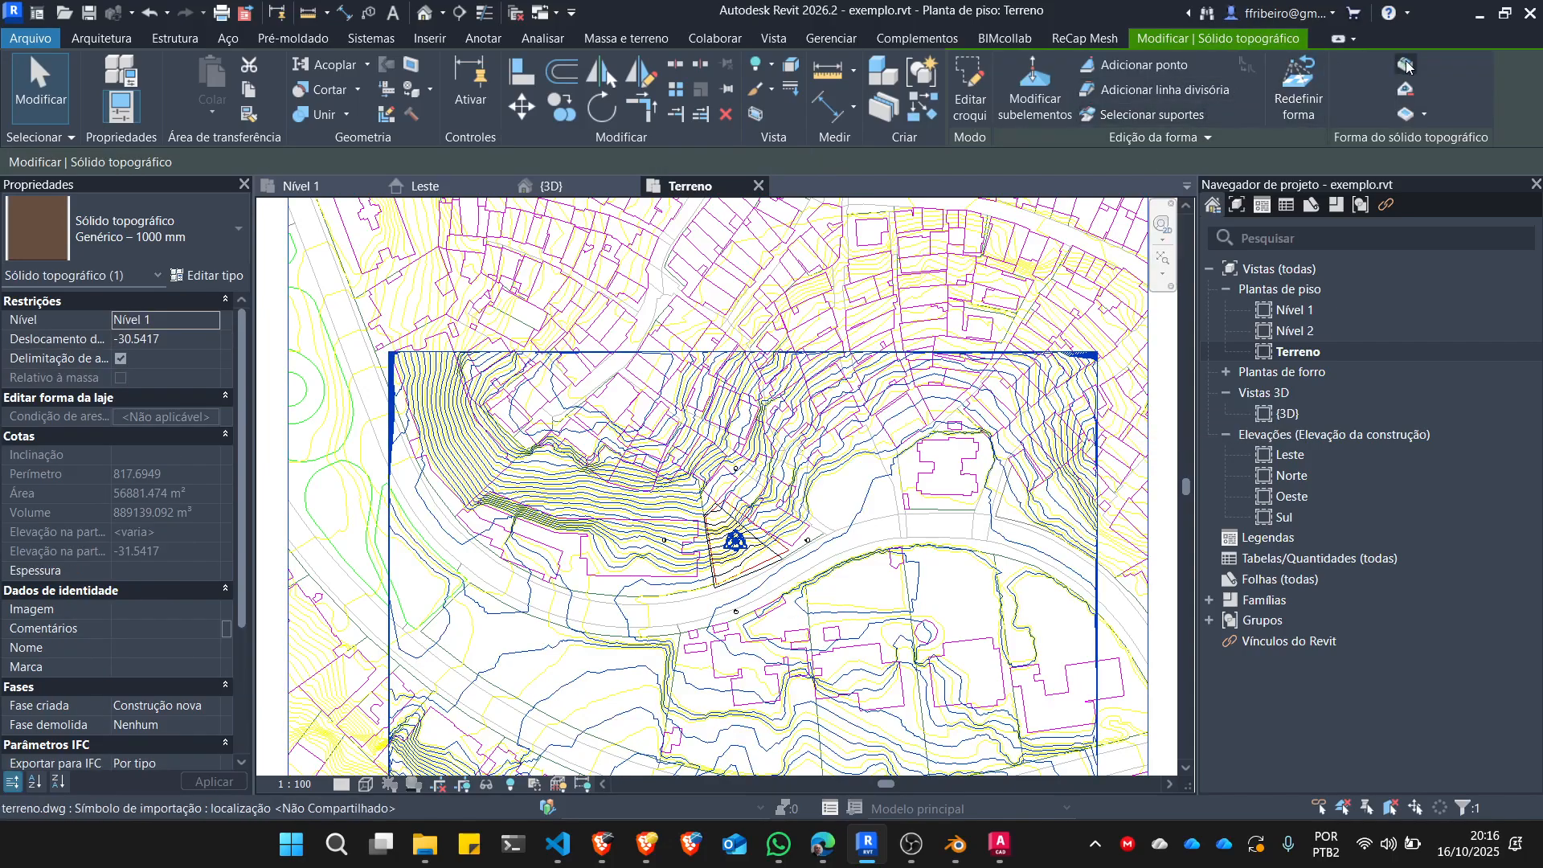
pyautogui.click(1407, 68)
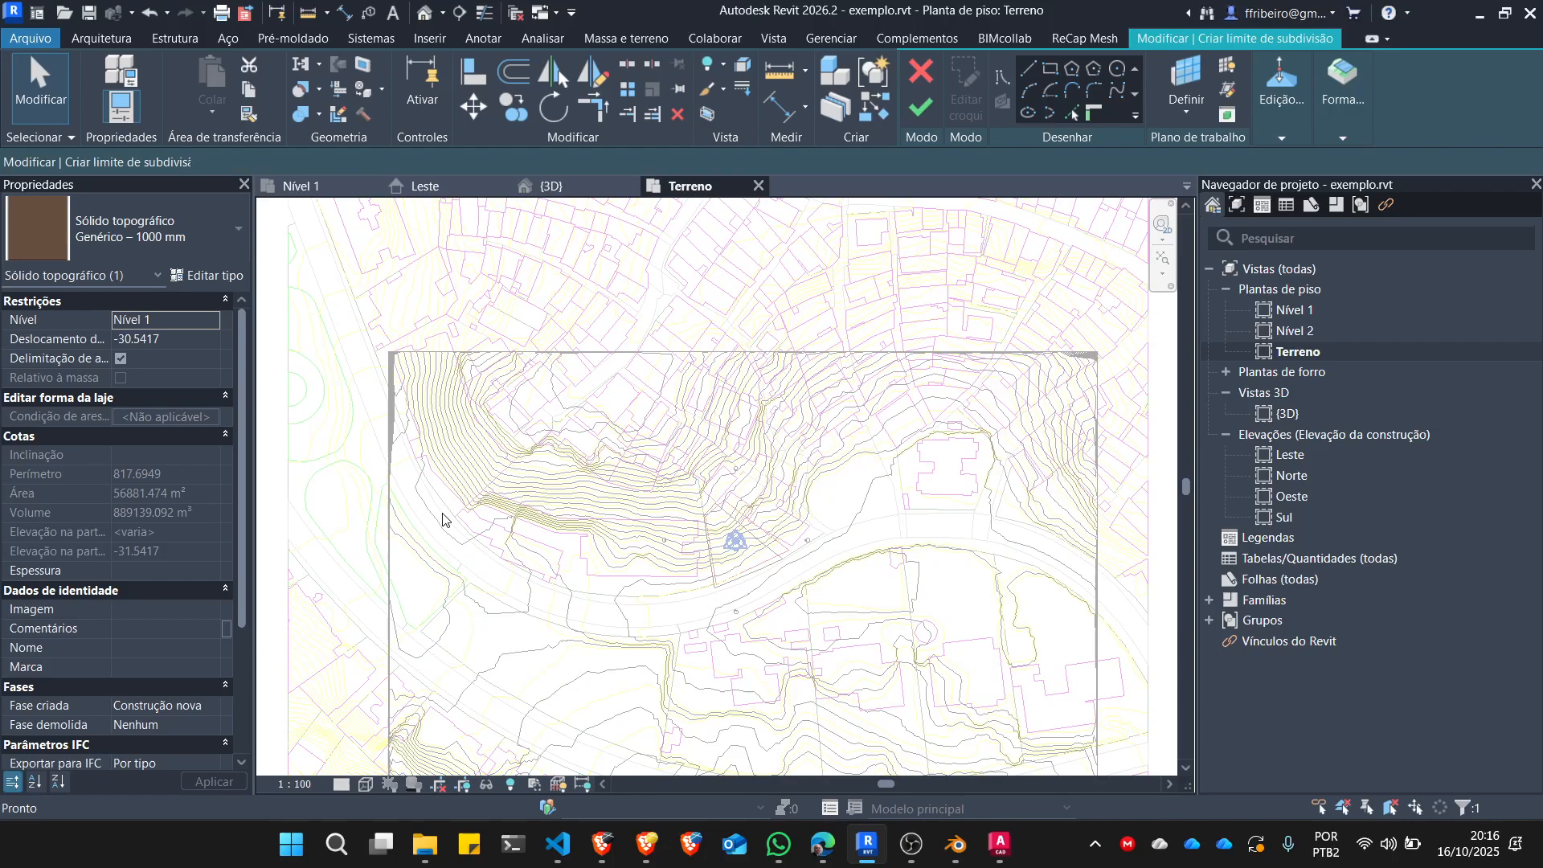
pyautogui.scroll(6, 441, 535)
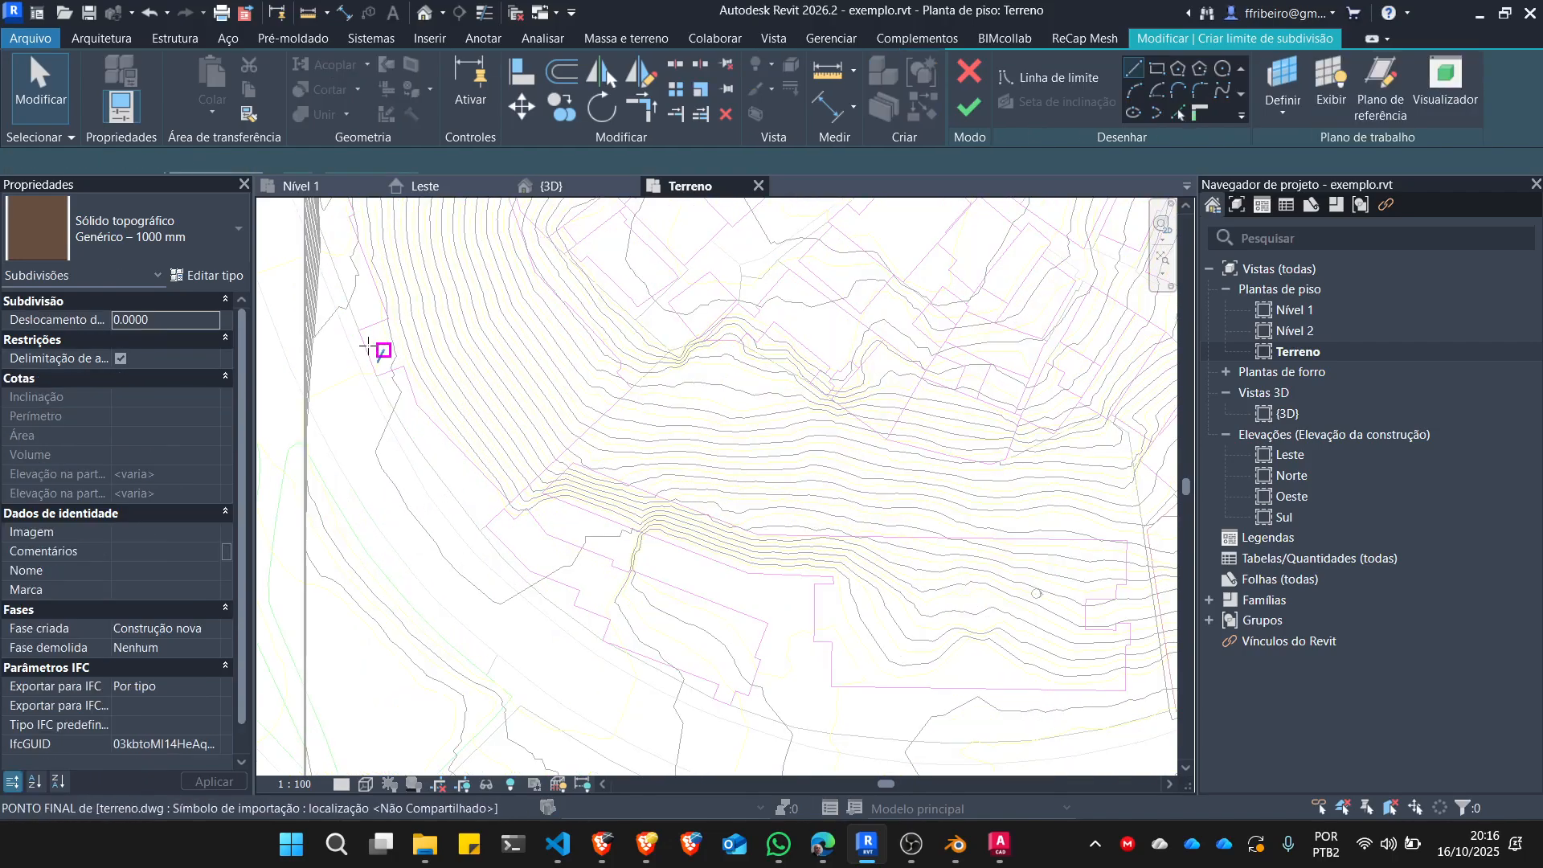
pyautogui.click(1178, 112)
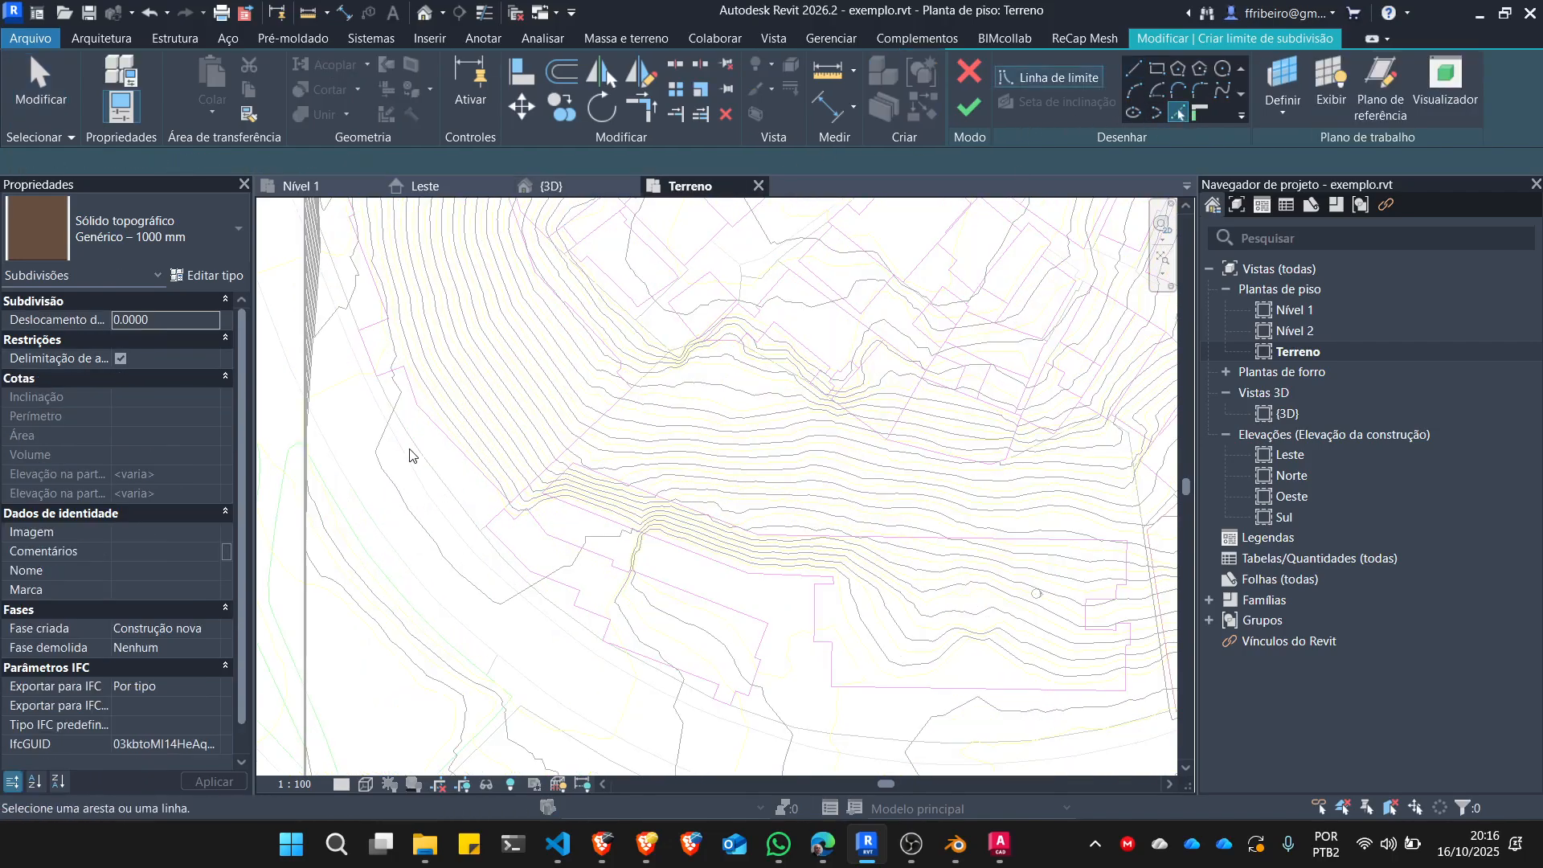
# Pick consecutive segments of the curved street edge as boundary lines, starting where it crosses the toposolid's west edge.
pyautogui.scroll(2, 355, 396)
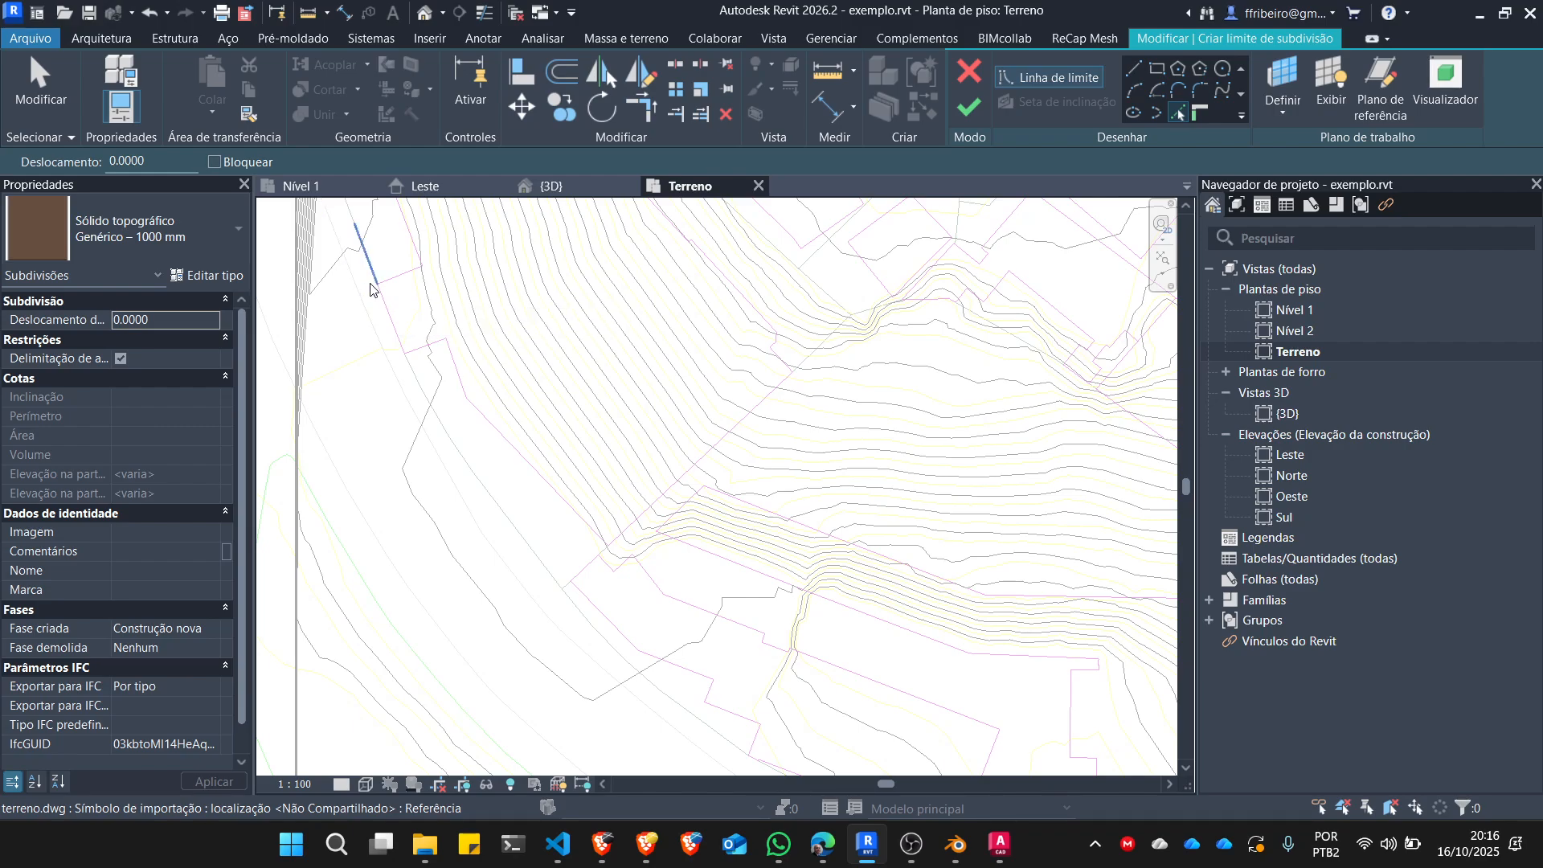
pyautogui.scroll(-2, 357, 289)
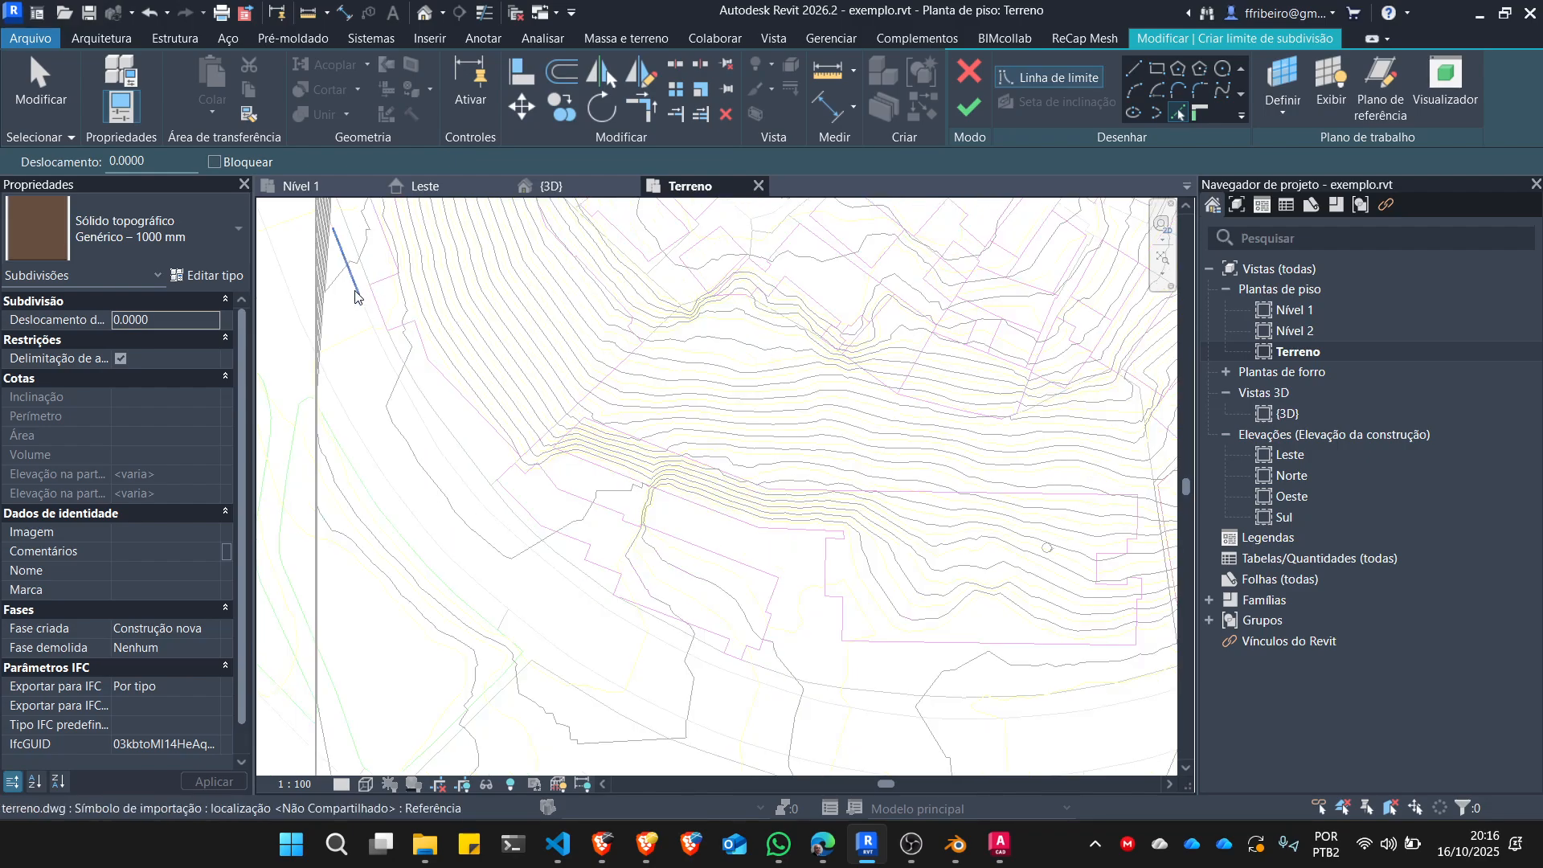
pyautogui.scroll(1, 328, 378)
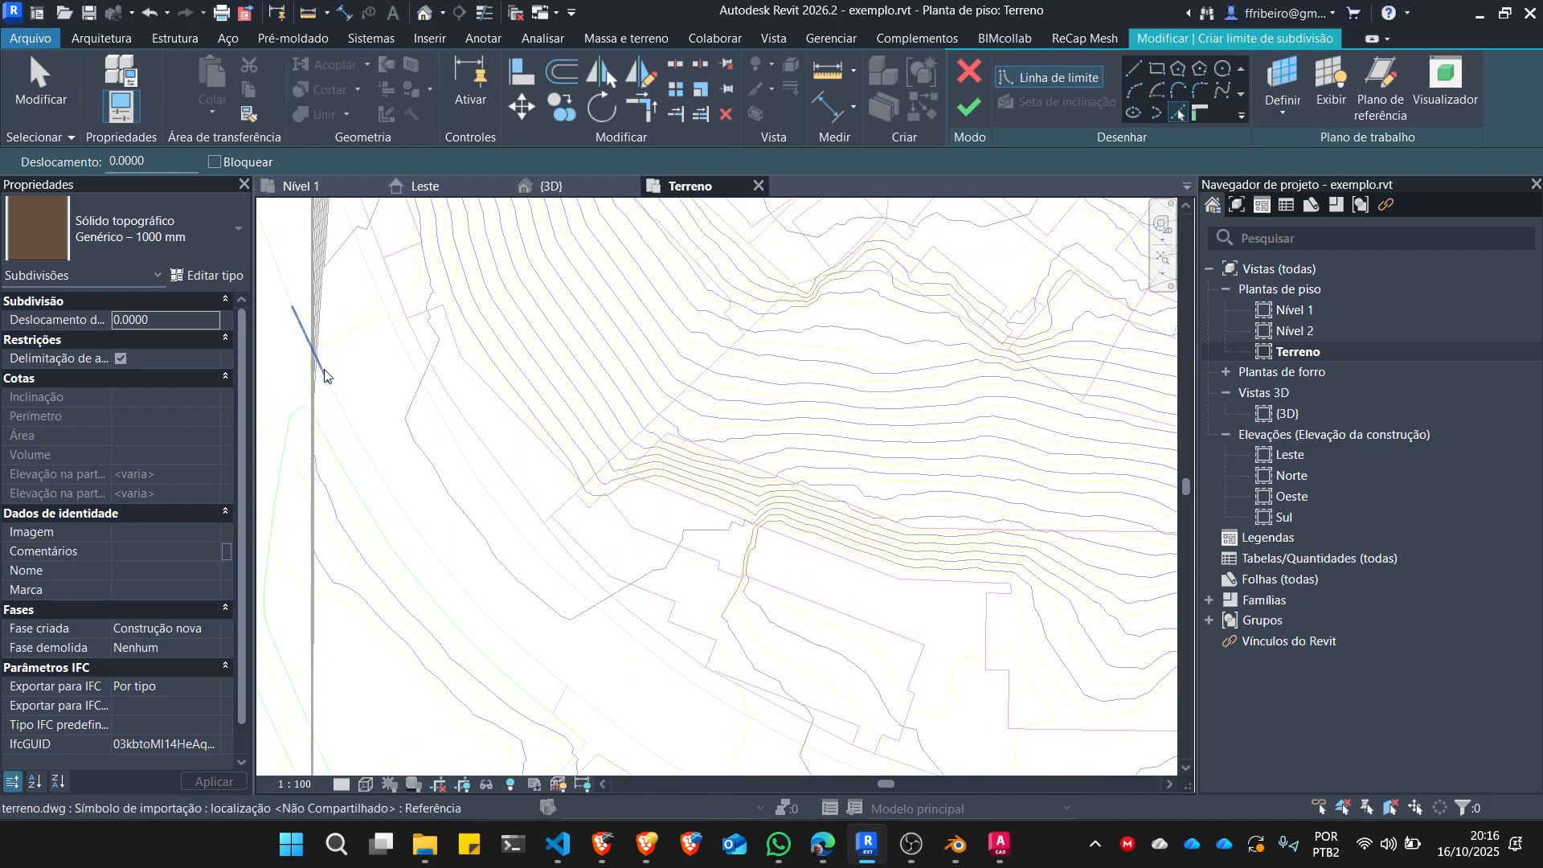
pyautogui.click(328, 384)
pyautogui.click(354, 434)
pyautogui.click(412, 532)
pyautogui.click(403, 518)
pyautogui.scroll(2, 451, 576)
pyautogui.scroll(4, 373, 475)
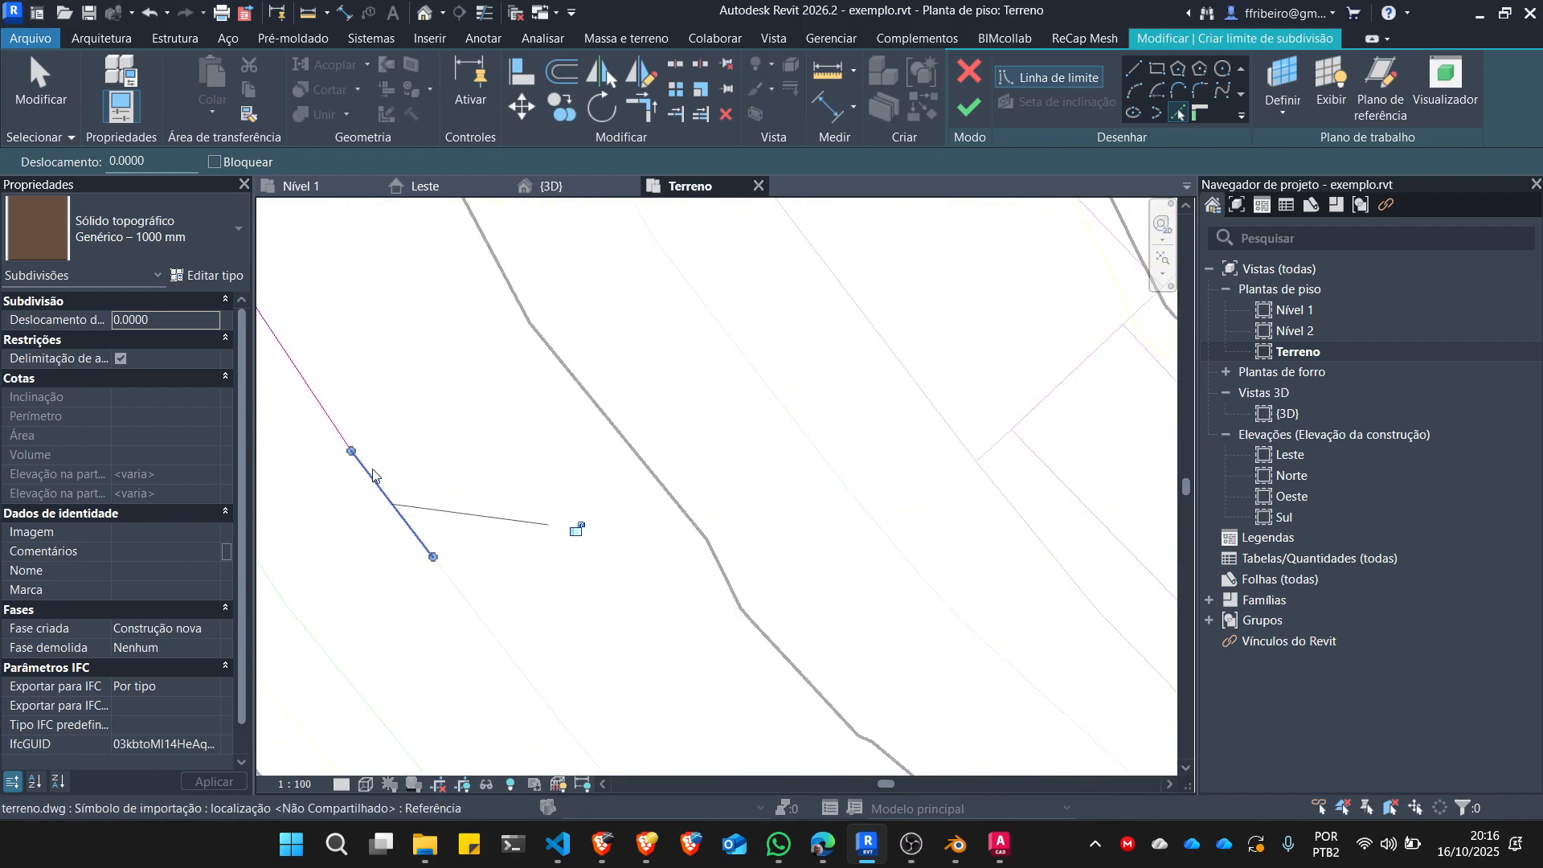
pyautogui.click(400, 512)
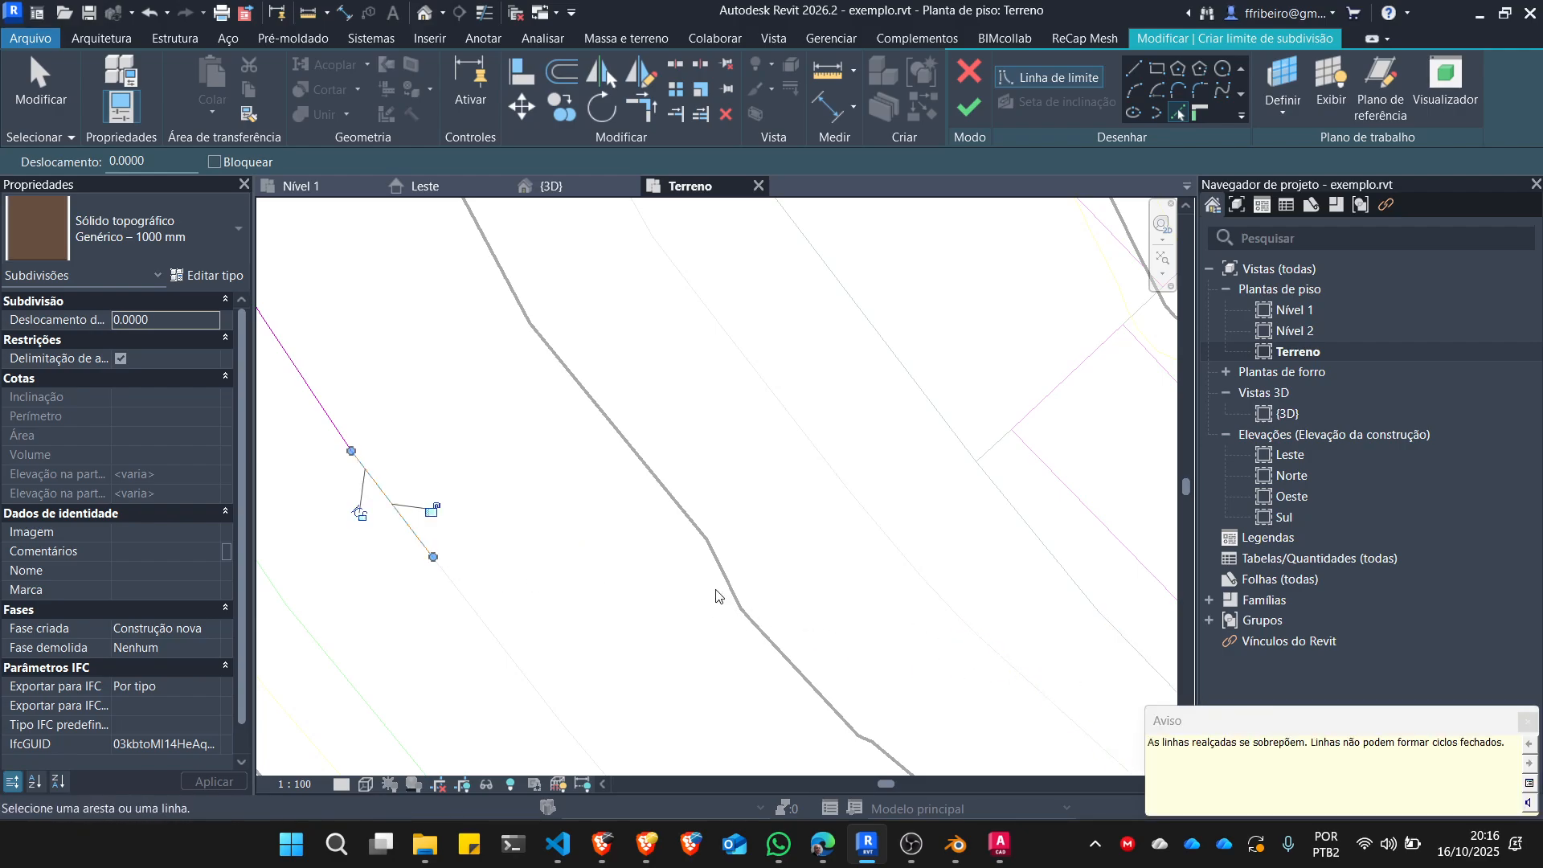
# Delete the overlapping duplicate line on the last picked segment of the street edge.
pyautogui.scroll(-1, 568, 528)
pyautogui.click(421, 515)
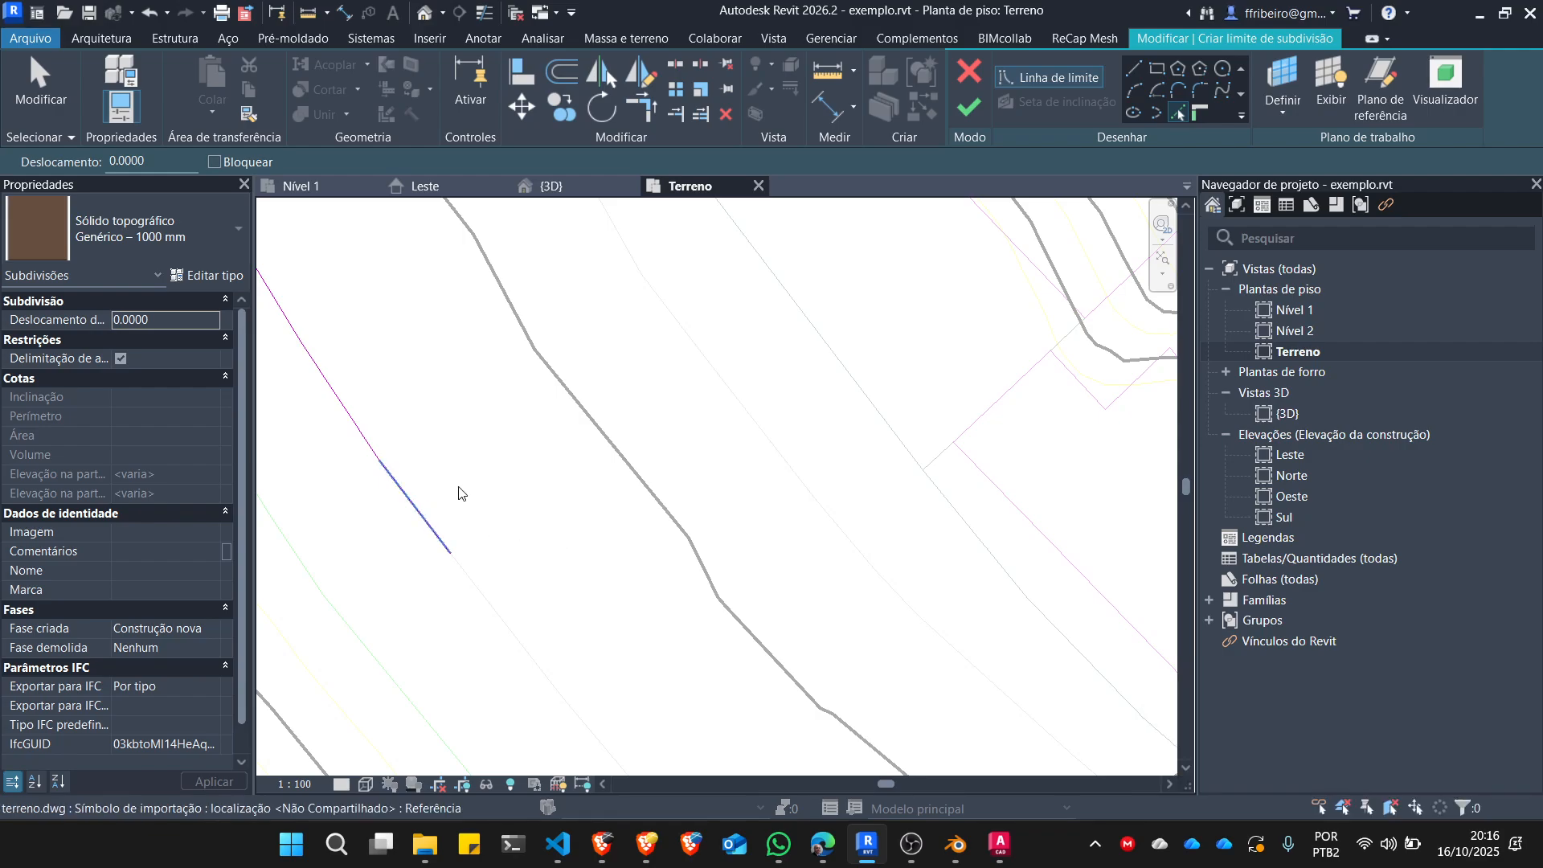
pyautogui.click(459, 492)
pyautogui.press('d')
pyautogui.press('e')
pyautogui.scroll(-2, 484, 491)
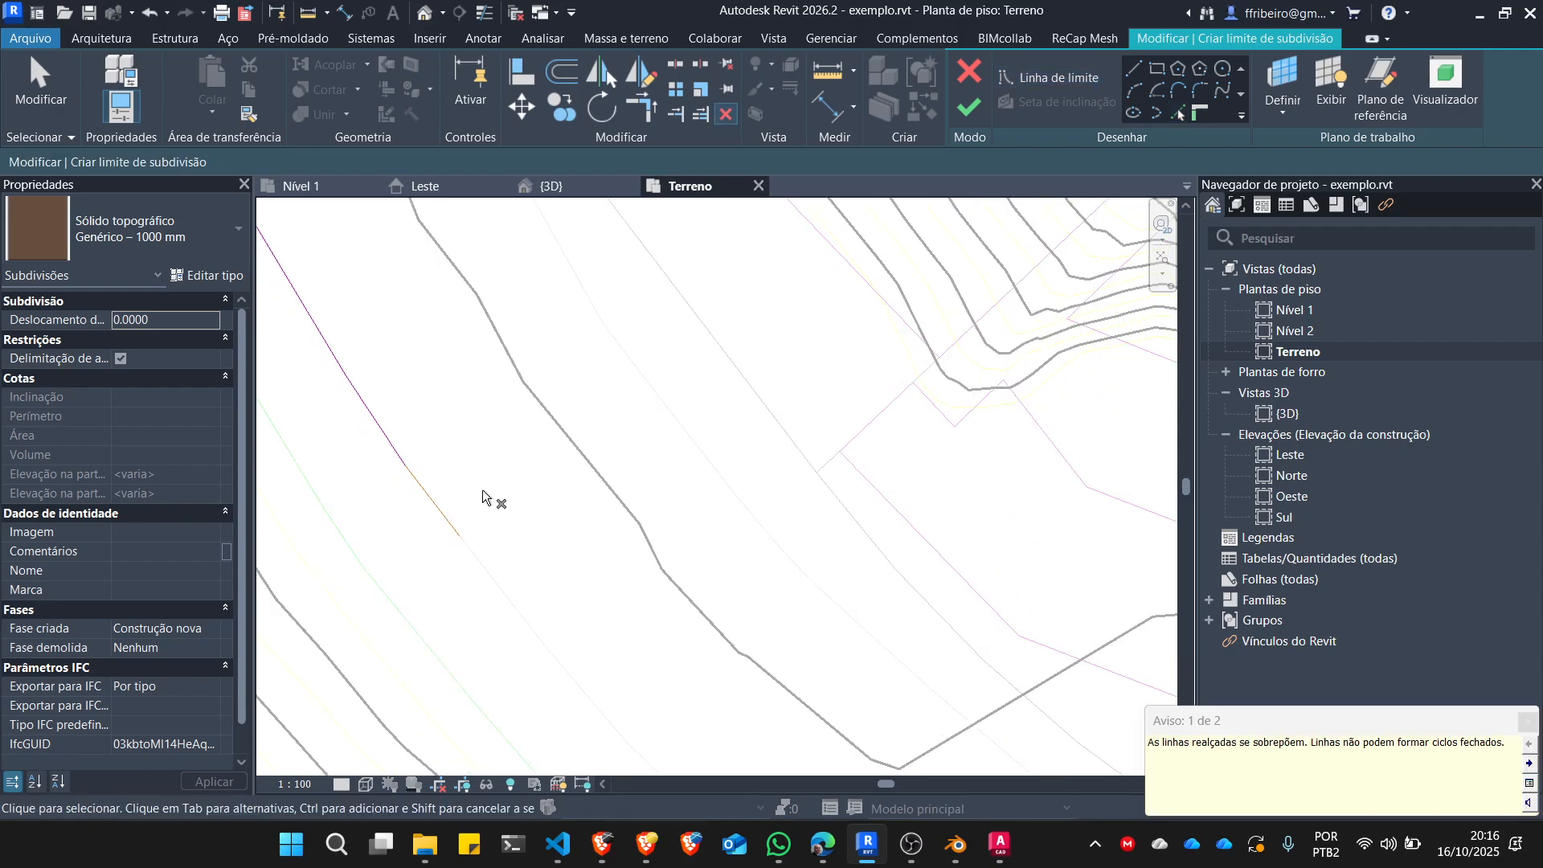
pyautogui.scroll(1, 457, 494)
pyautogui.click(434, 500)
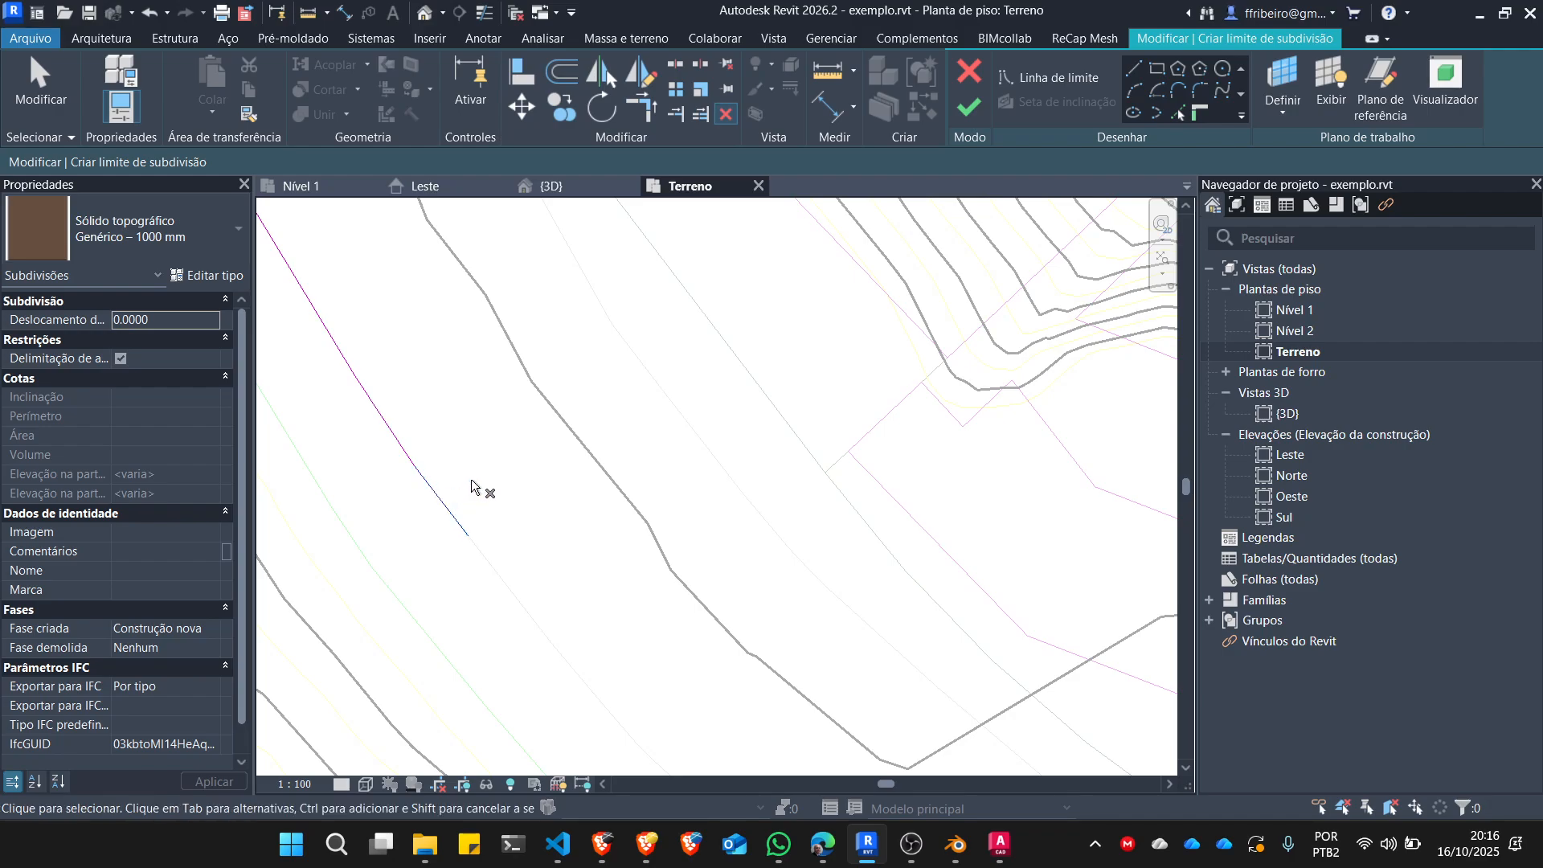
pyautogui.scroll(-2, 514, 551)
pyautogui.scroll(-2, 515, 553)
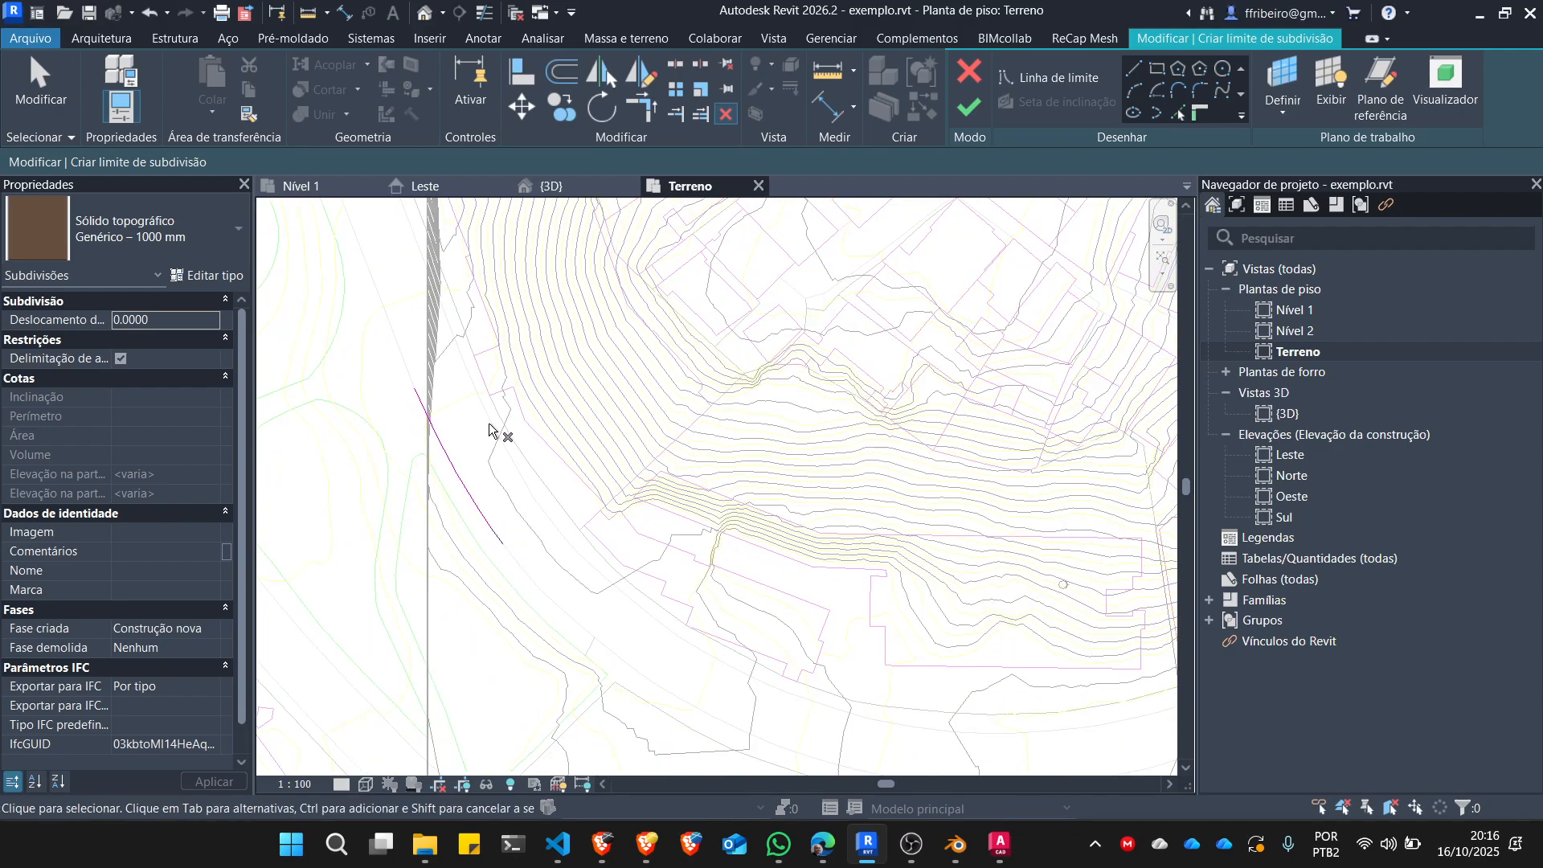
pyautogui.scroll(1, 462, 442)
pyautogui.scroll(1, 469, 394)
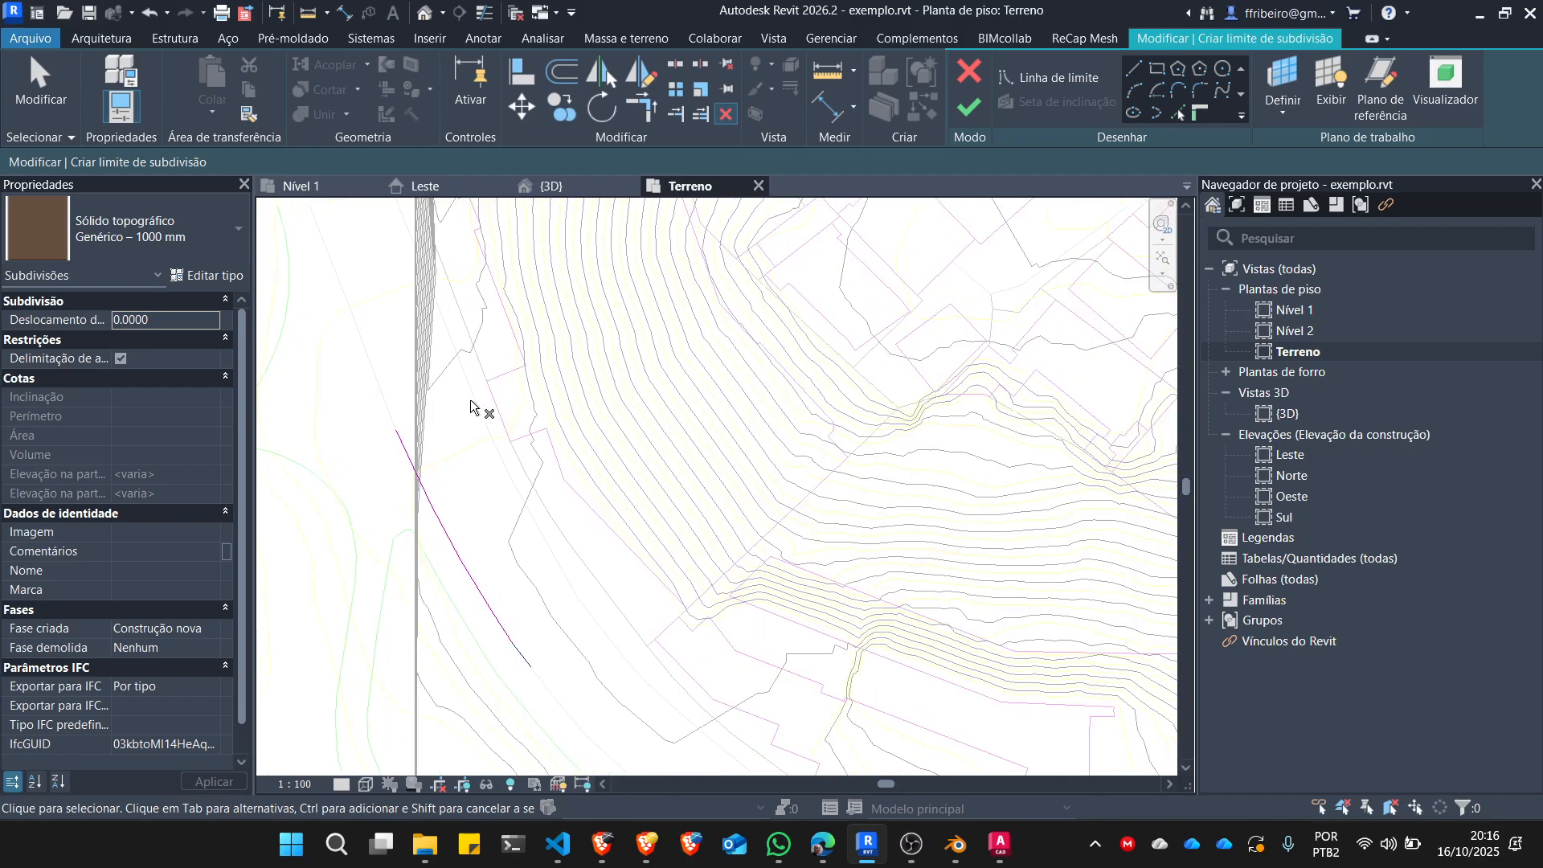
pyautogui.scroll(-3, 473, 401)
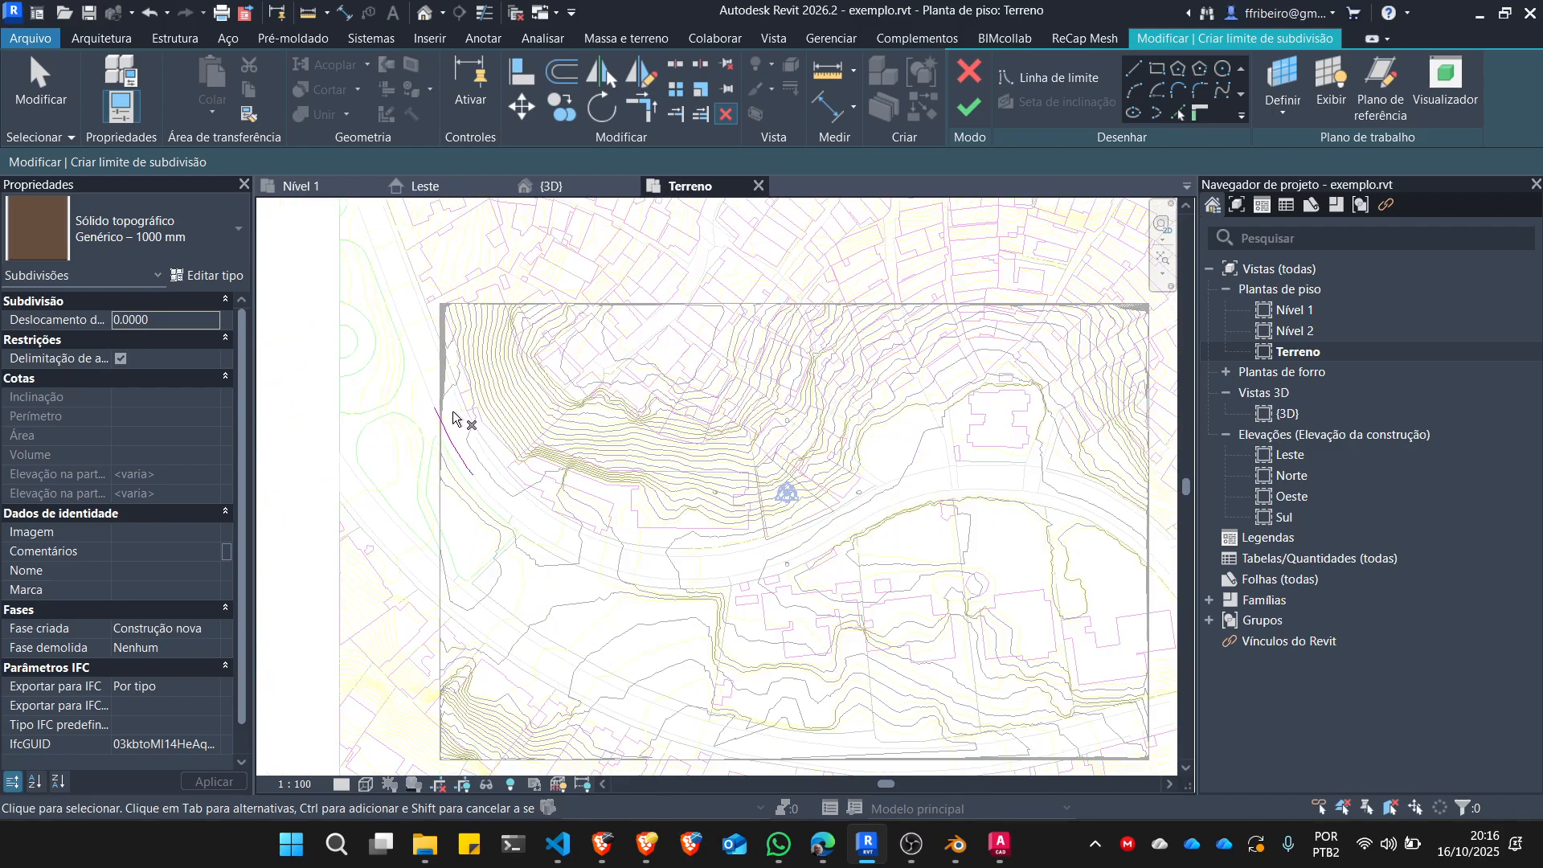
# Pick two consecutive segments of the street's opposite edge near the toposolid's west side as boundary lines.
pyautogui.scroll(3, 530, 508)
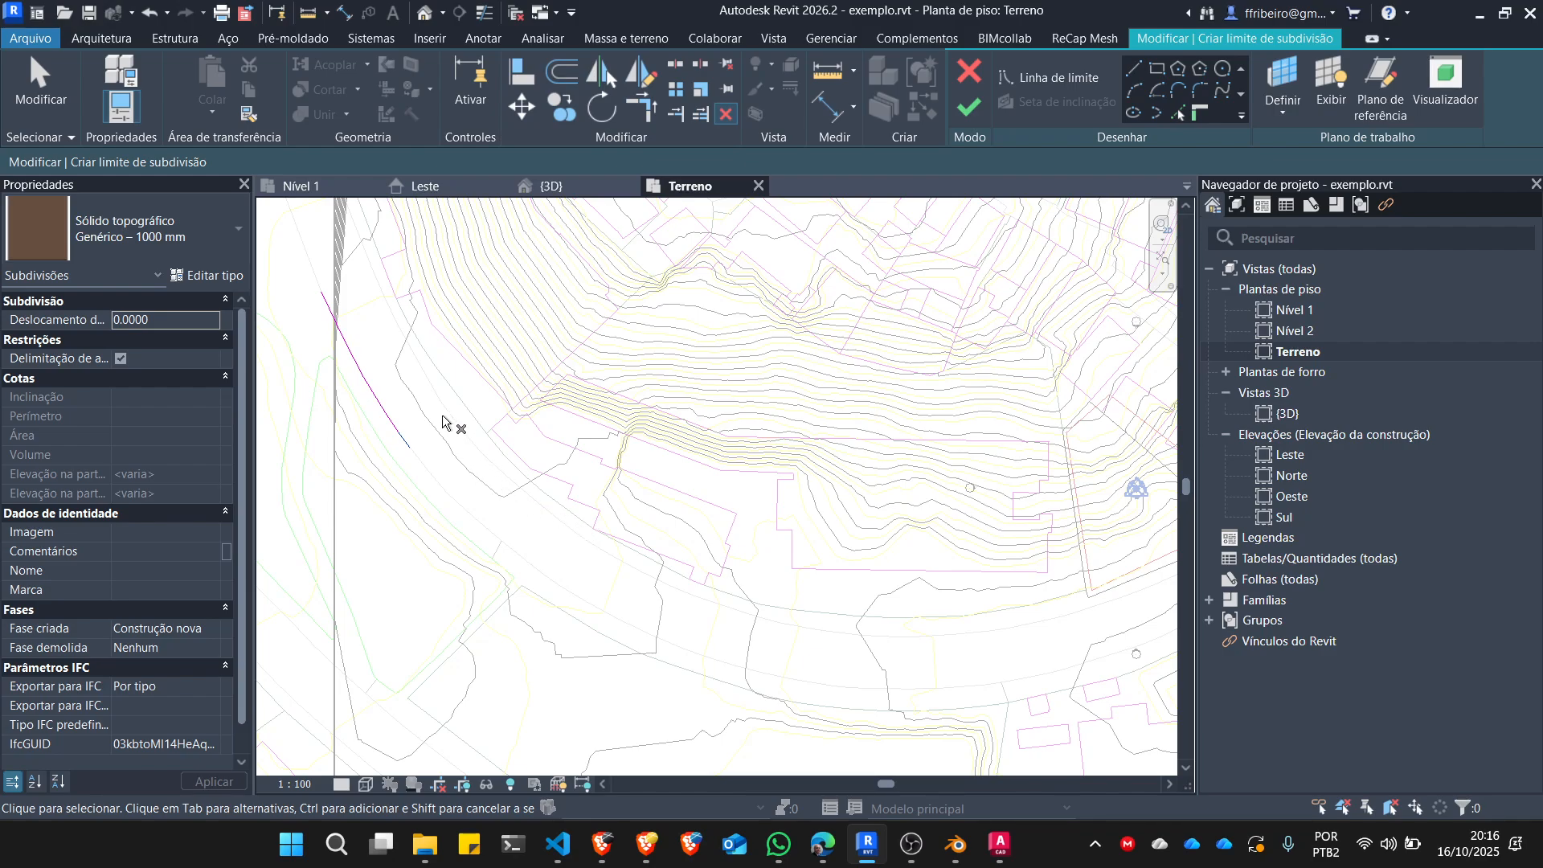
pyautogui.scroll(2, 425, 373)
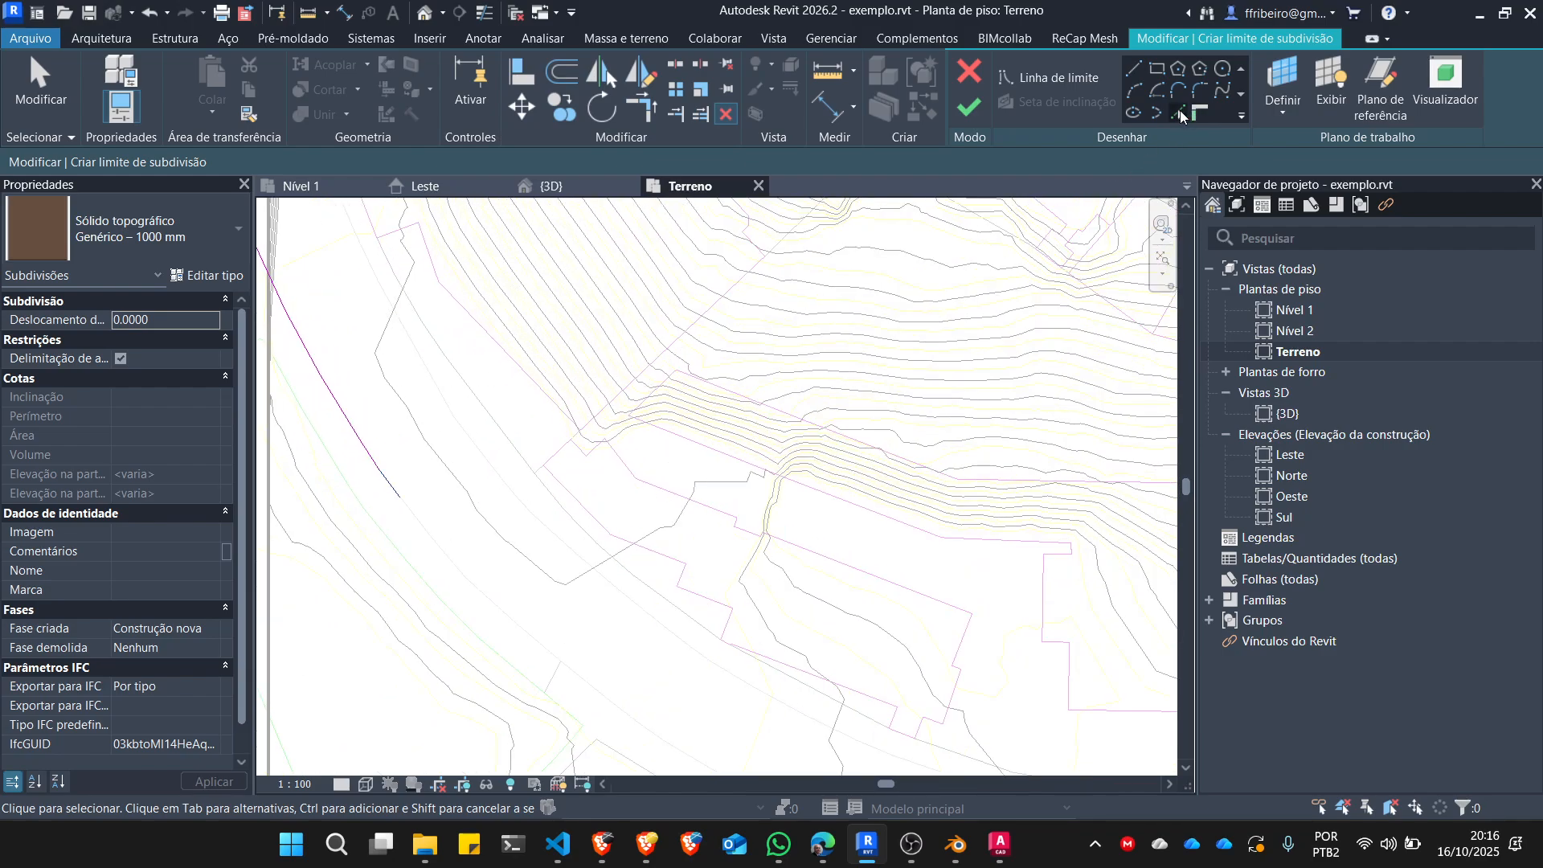
pyautogui.click(1180, 112)
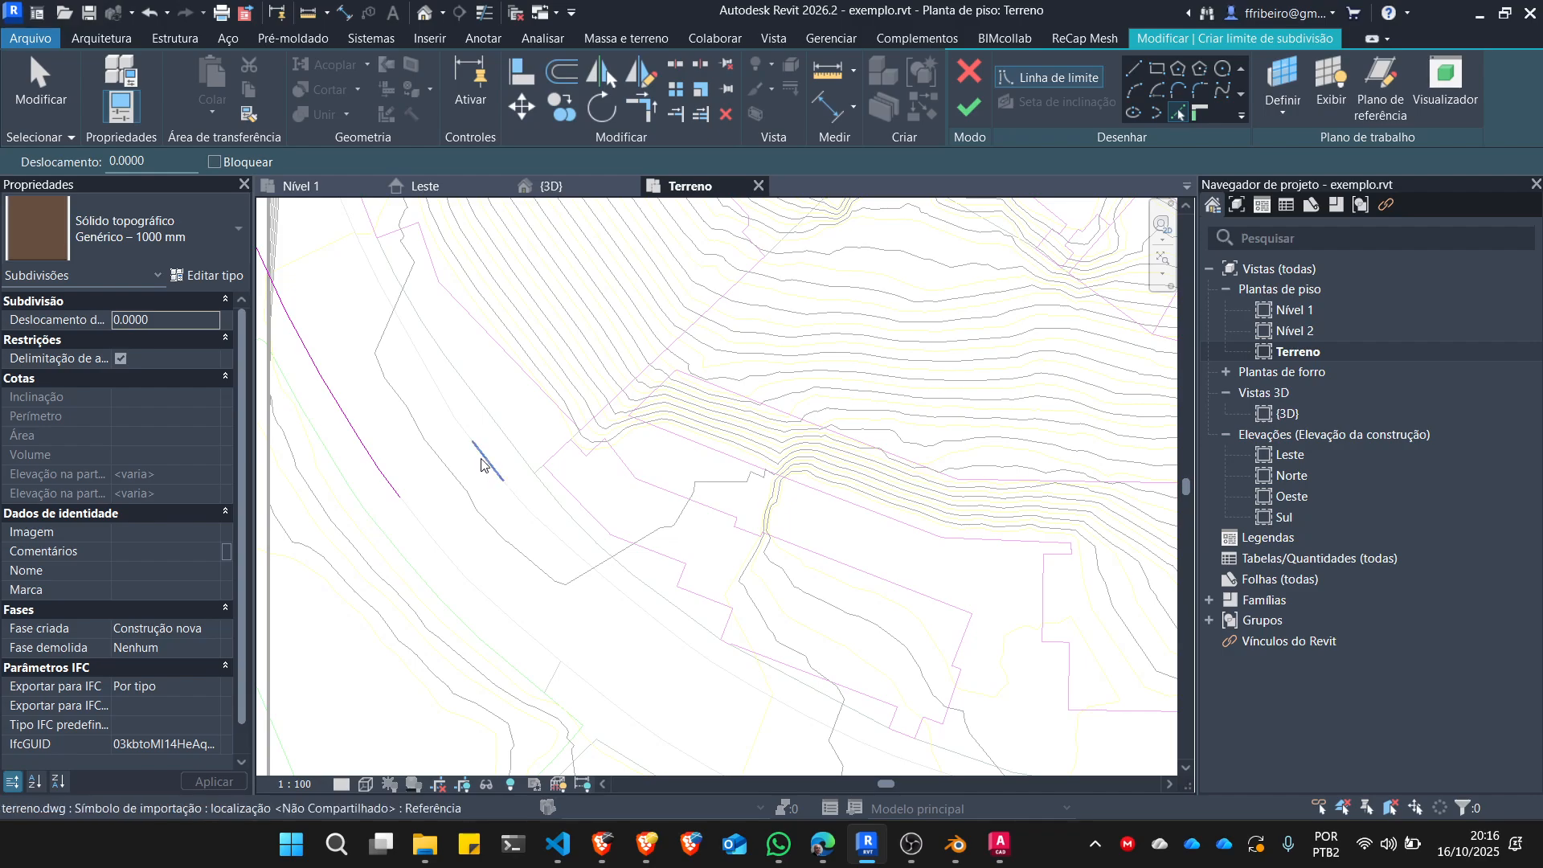
pyautogui.click(443, 398)
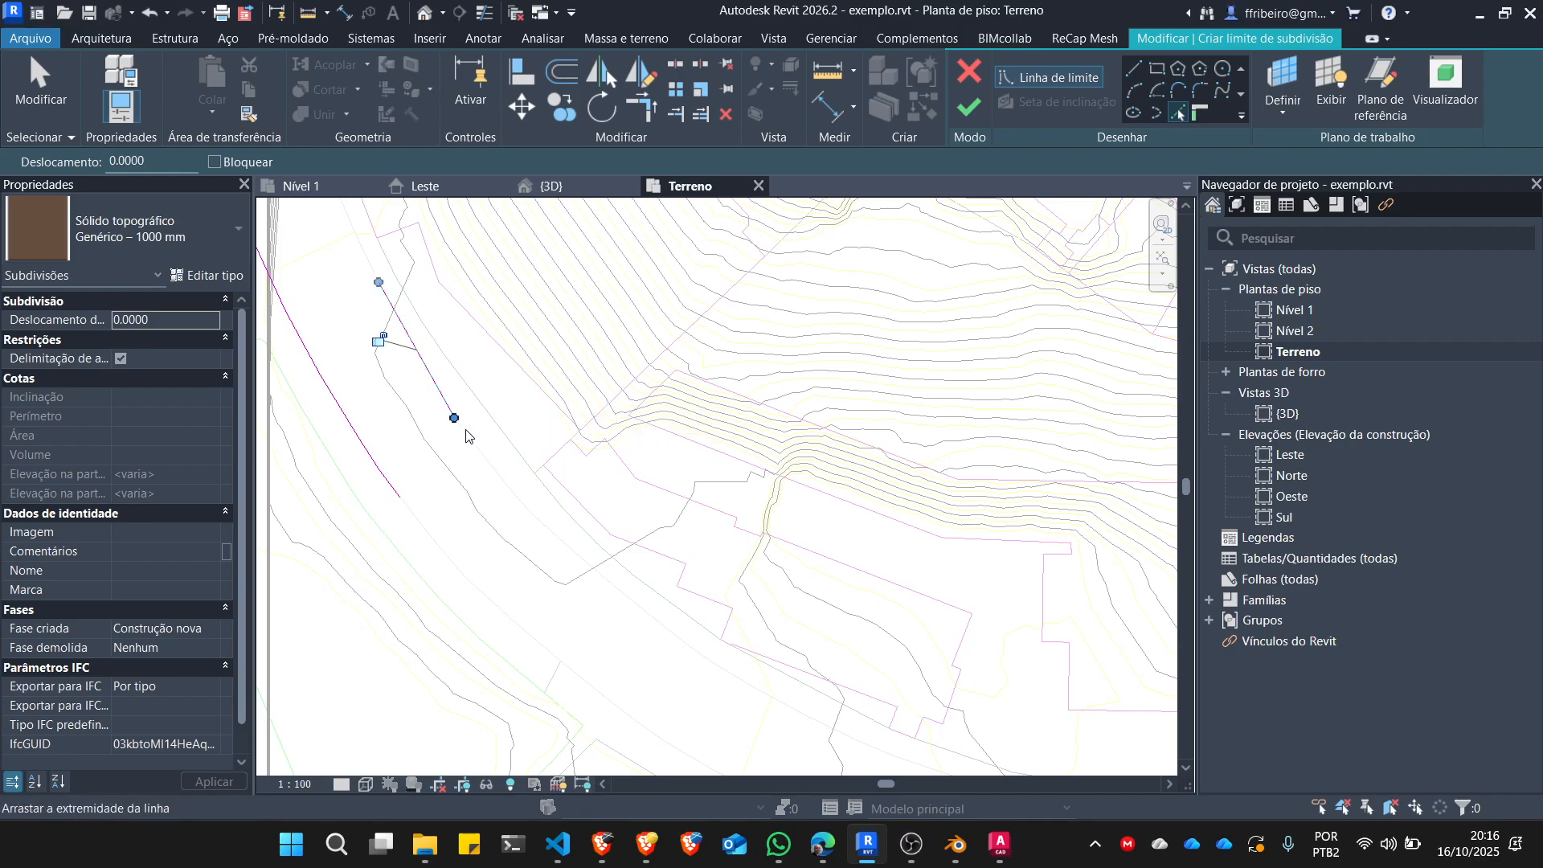
pyautogui.click(486, 460)
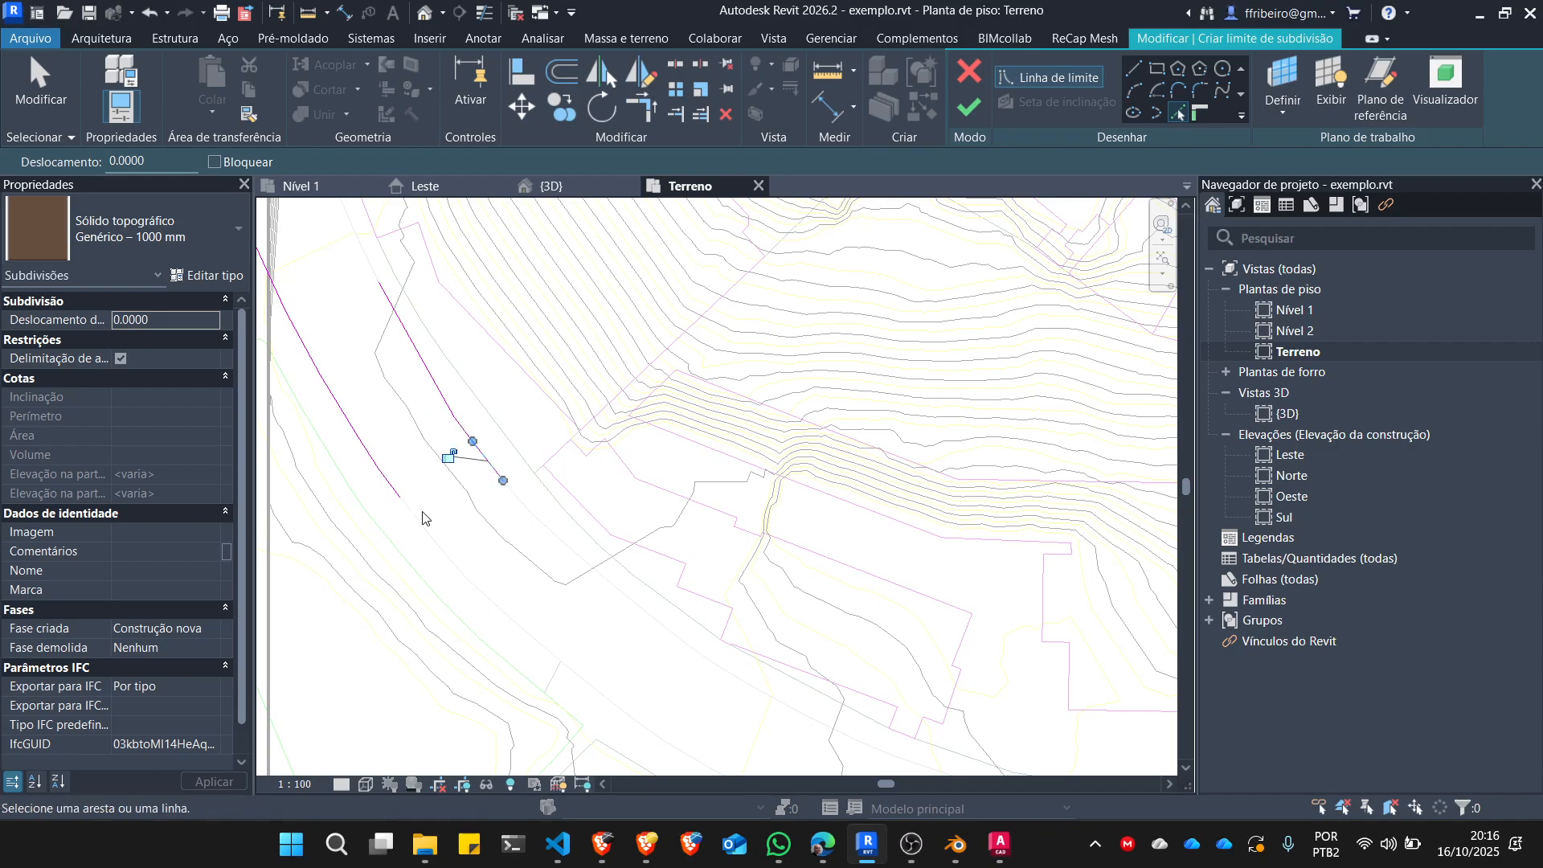
# Pick one more segment at the south end of the first street edge and one at the north end of the opposite edge.
pyautogui.click(421, 532)
pyautogui.scroll(6, 421, 532)
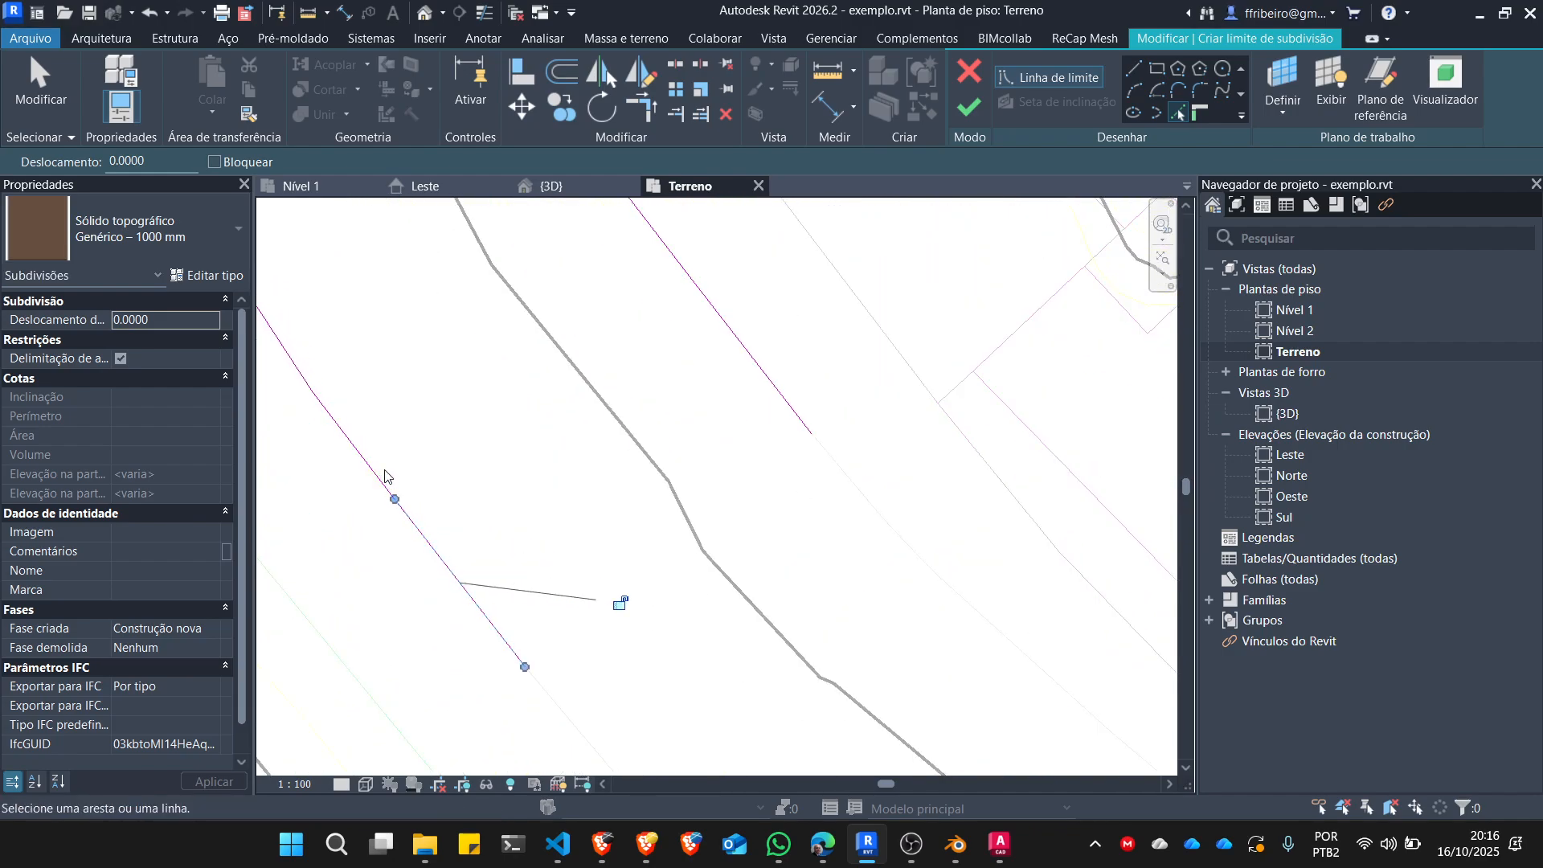
pyautogui.scroll(-6, 412, 549)
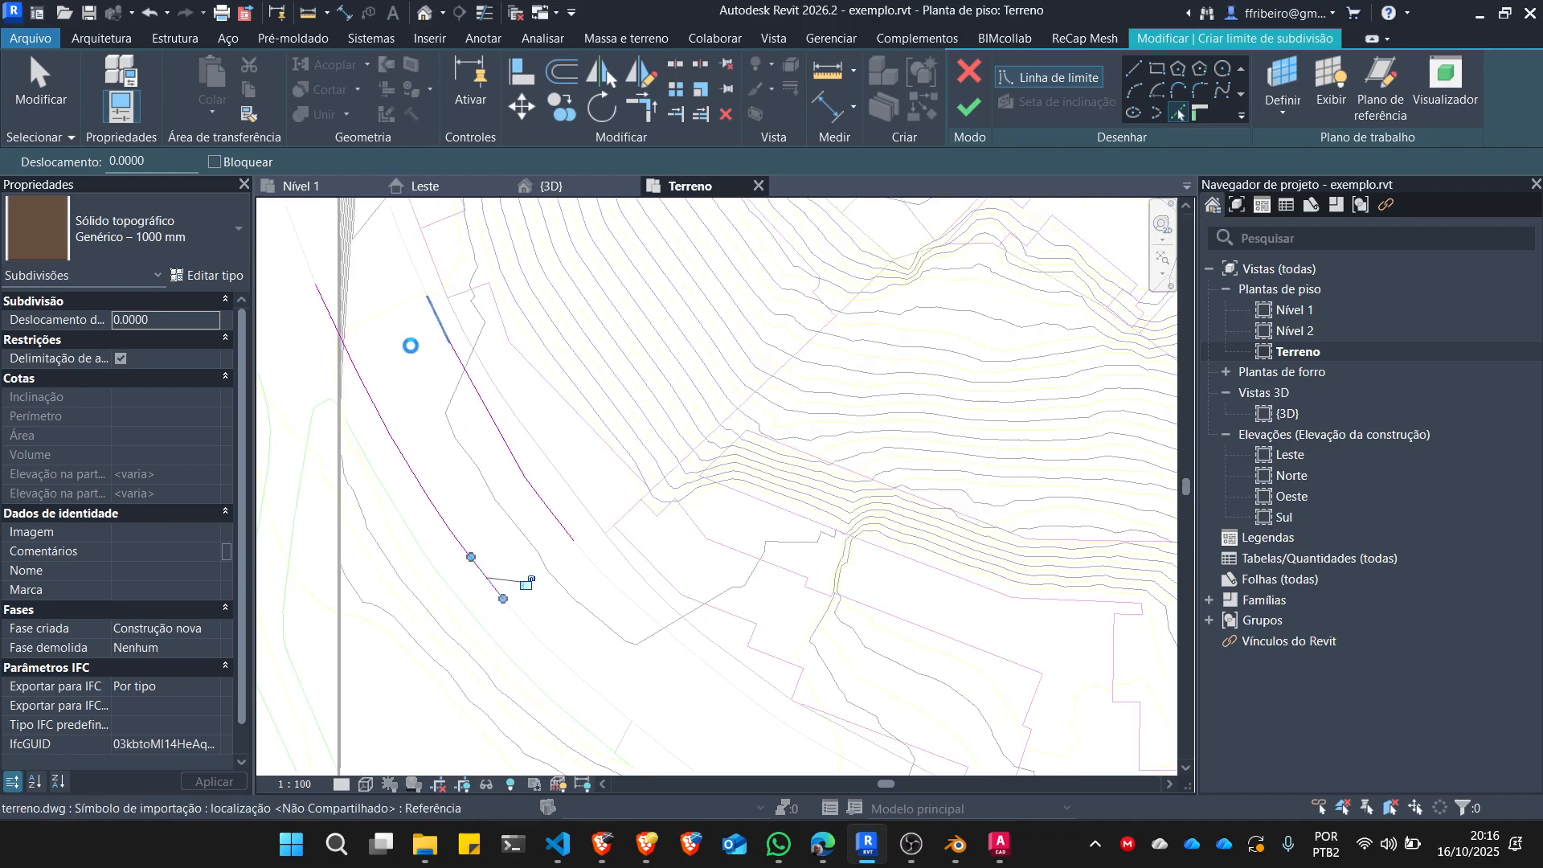
pyautogui.click(411, 345)
# Draw a closing boundary line about 8.6 m long across the street's north end, from the opposite edge's endpoint to the first edge.
pyautogui.scroll(3, 357, 297)
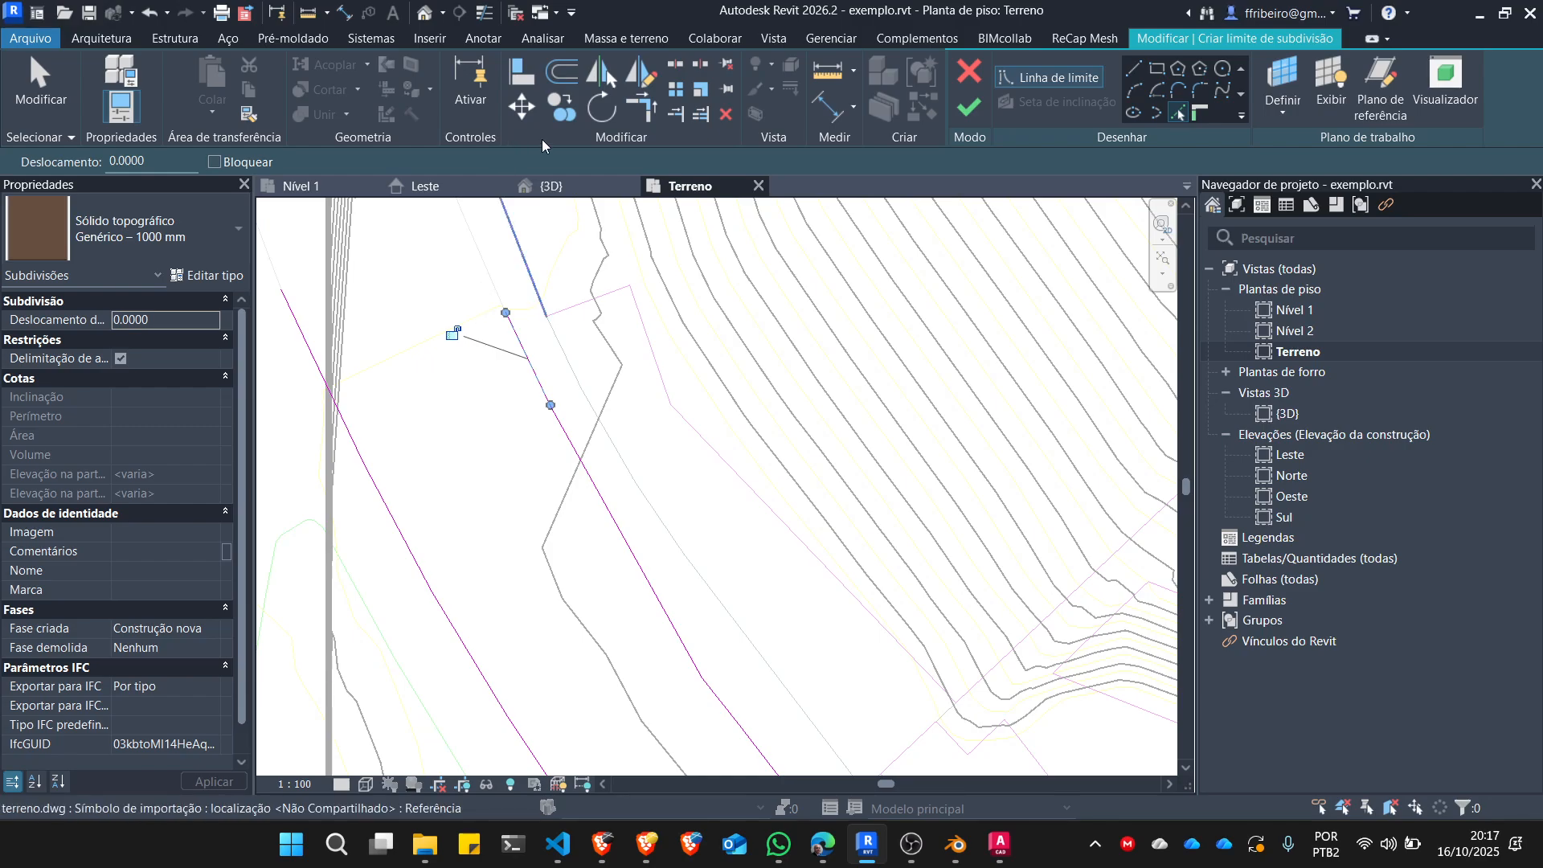
pyautogui.click(1134, 69)
pyautogui.click(505, 312)
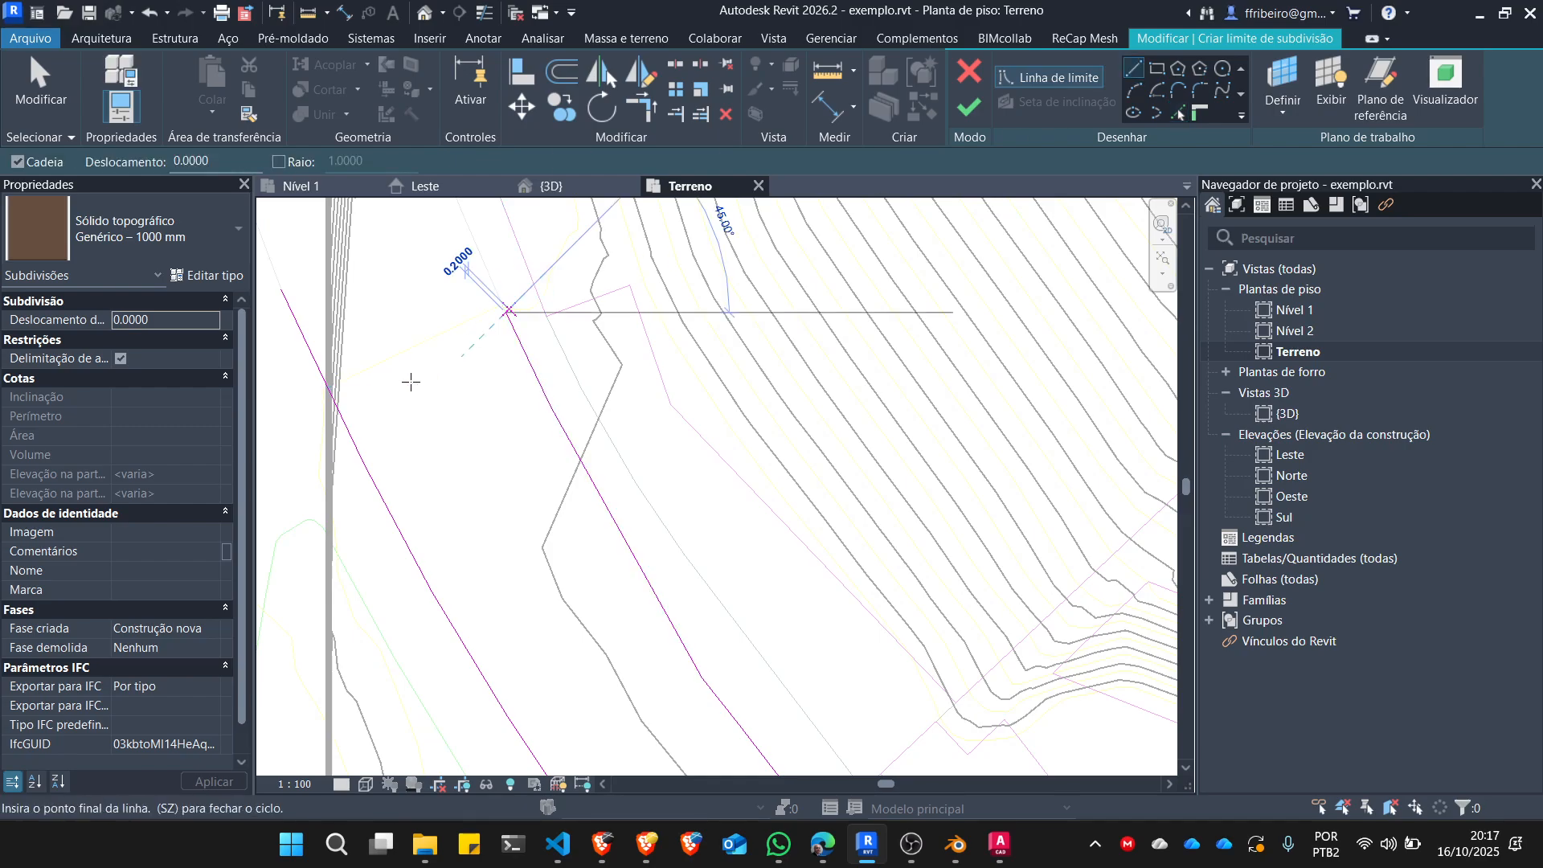
pyautogui.click(353, 456)
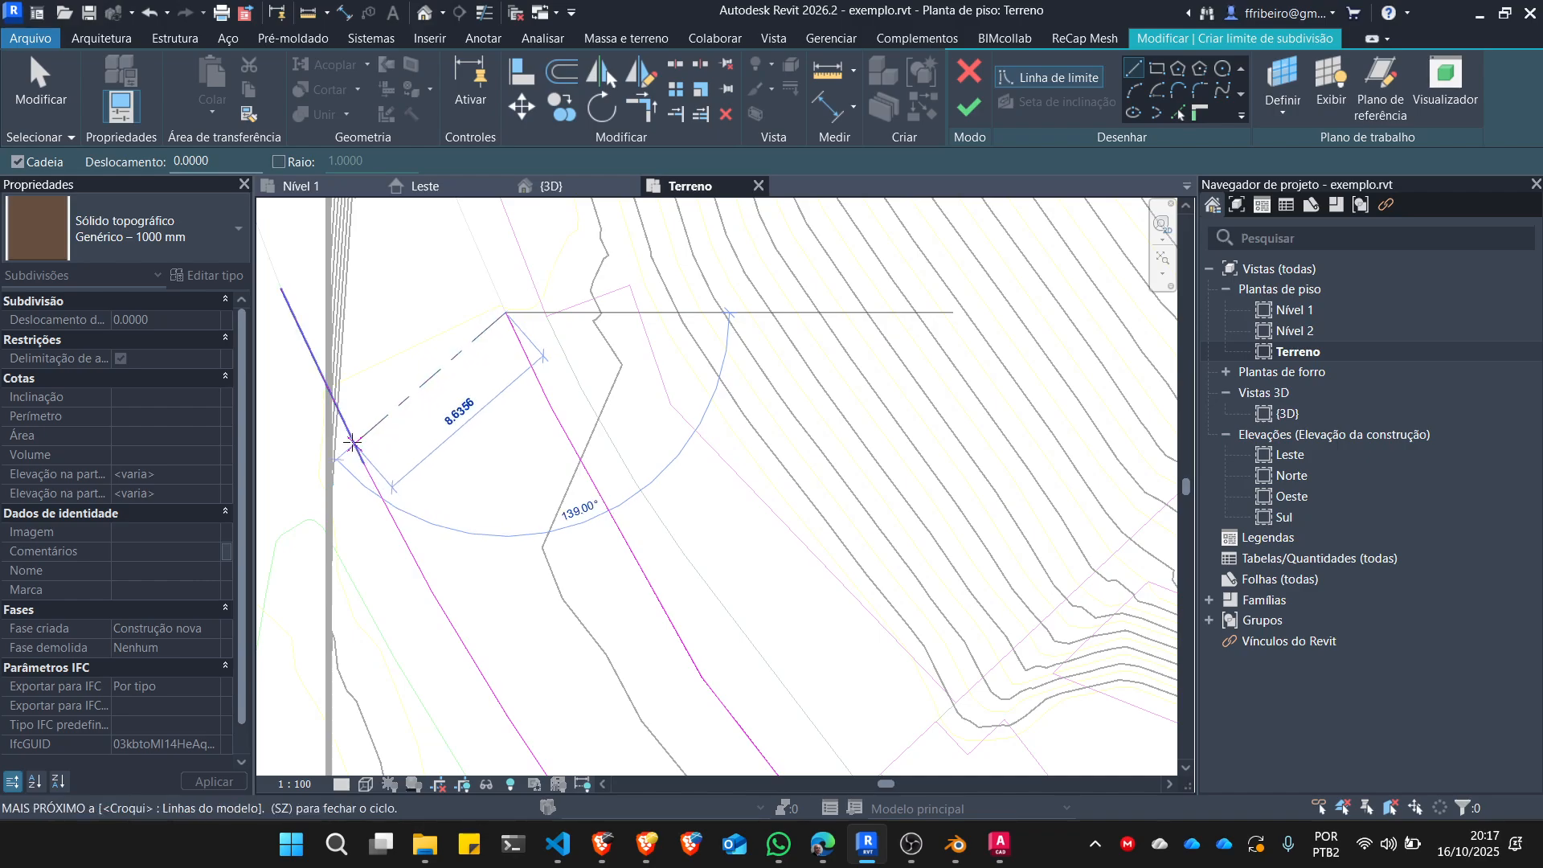
pyautogui.click(351, 436)
pyautogui.press('Escape')
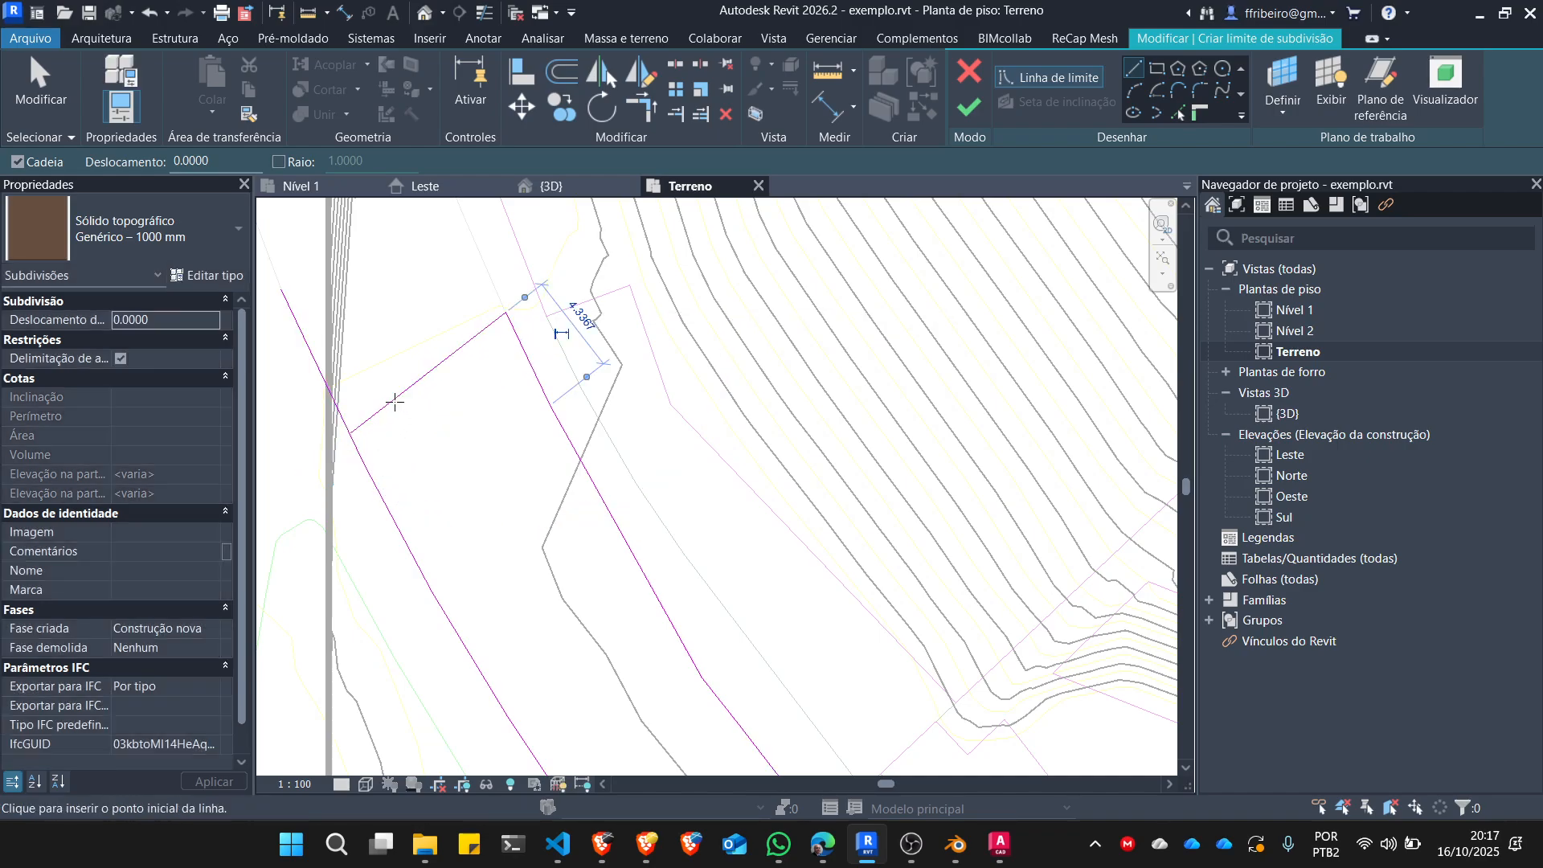
pyautogui.press('Escape')
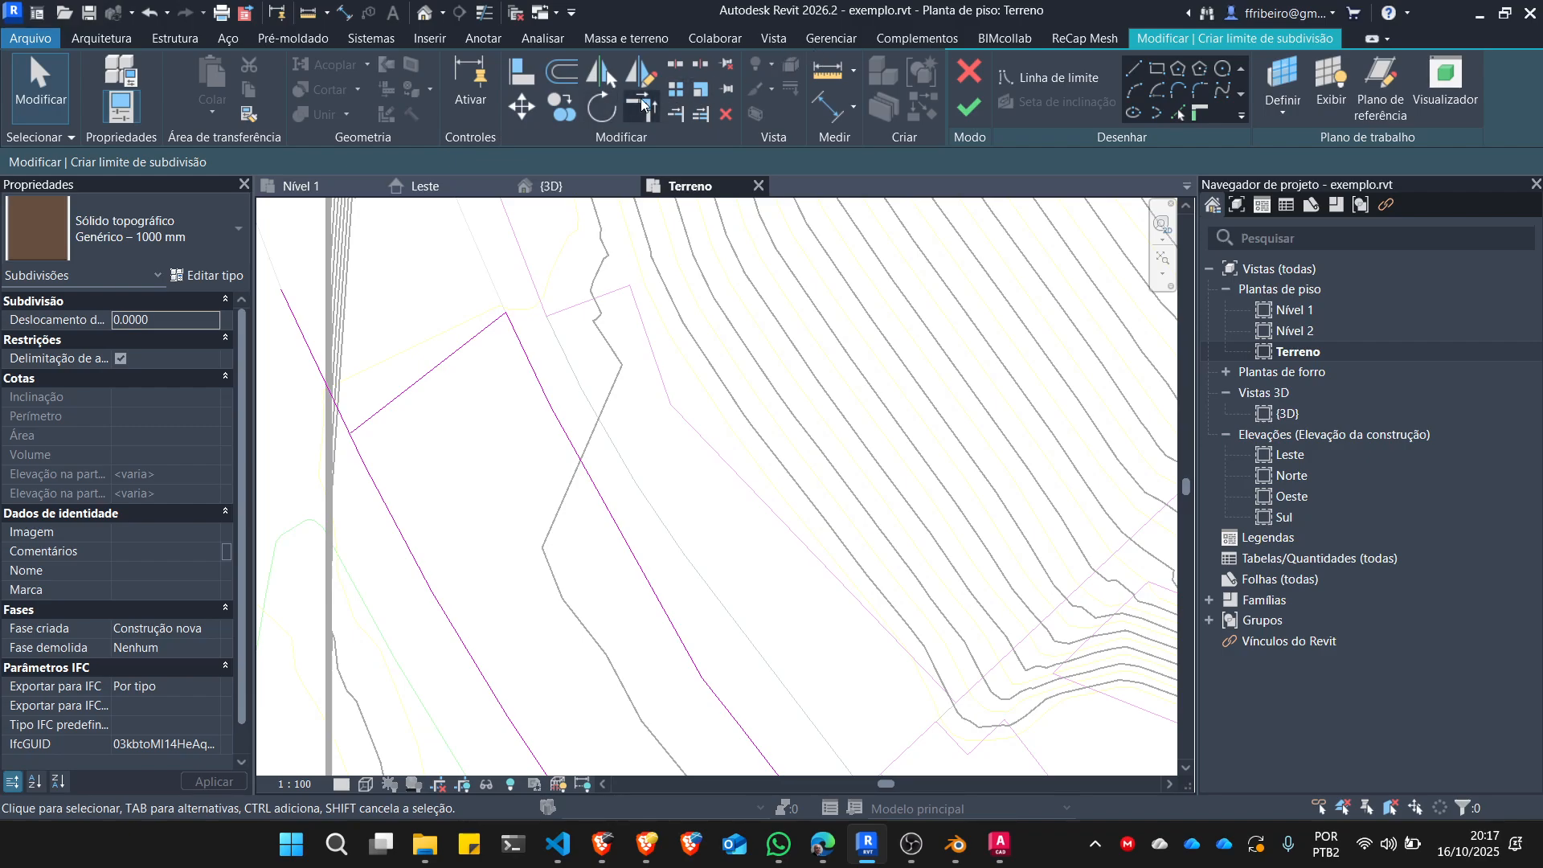
# Trim the closing line and the first street edge to a corner at the north end, removing the overhang past the toposolid's border.
pyautogui.click(641, 105)
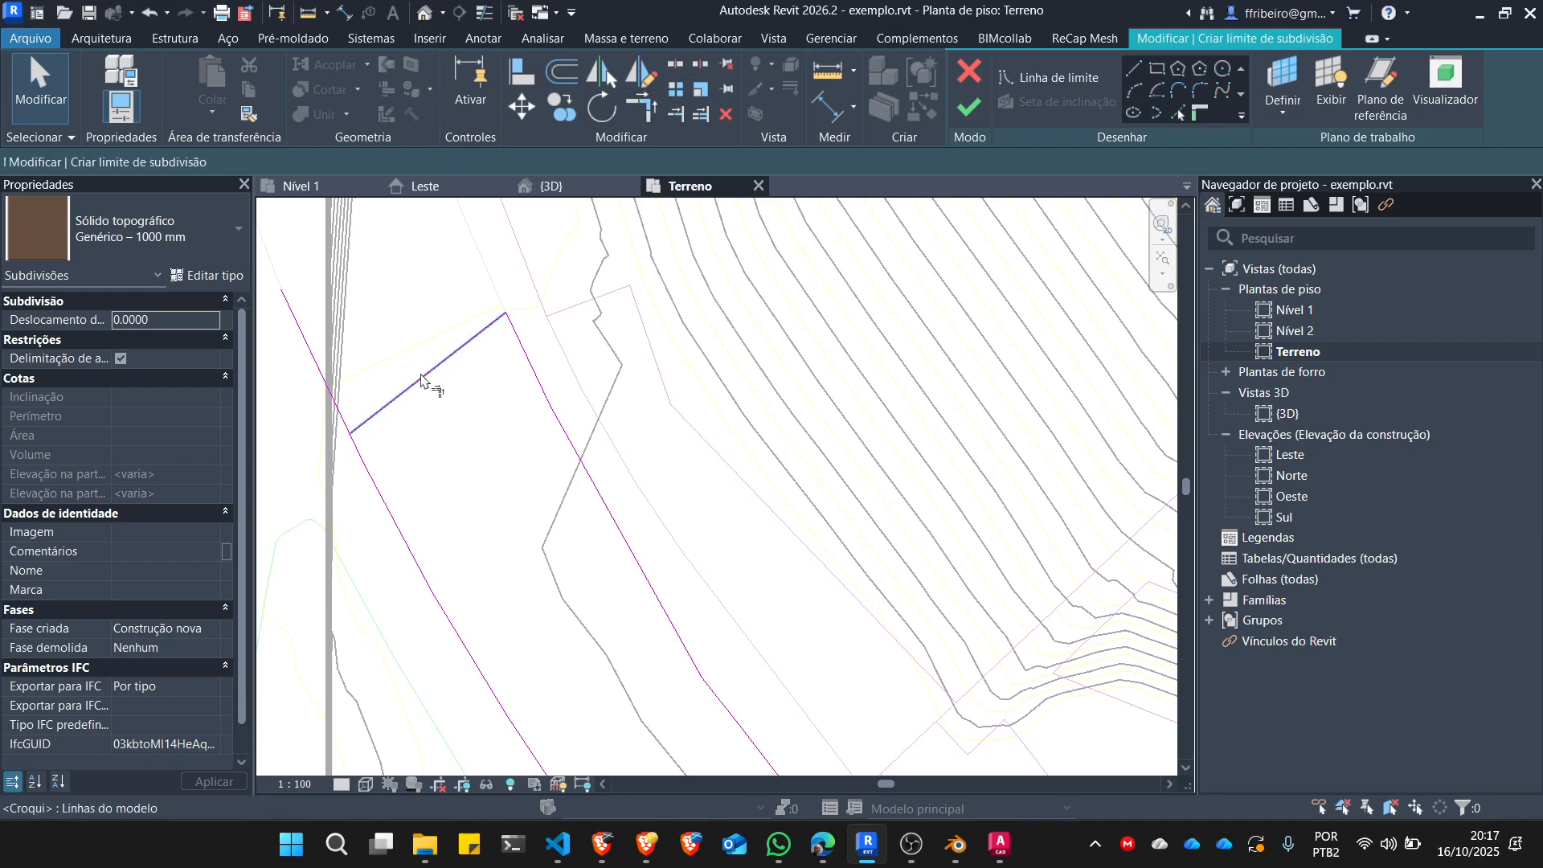
pyautogui.click(364, 424)
pyautogui.scroll(-5, 385, 318)
pyautogui.scroll(2, 486, 469)
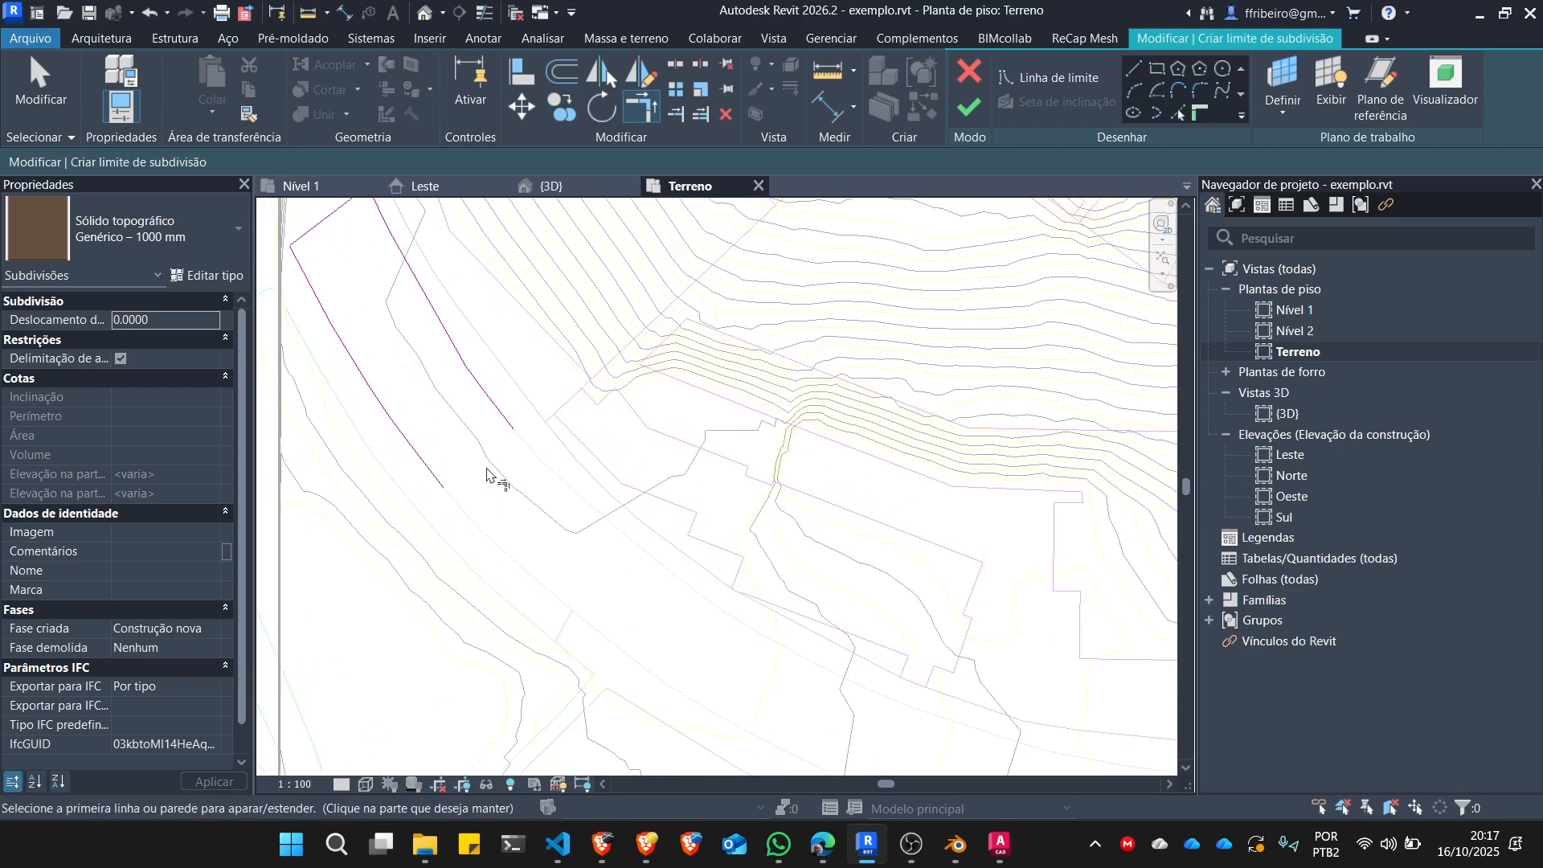
# Draw a closing boundary line about 8.4 m long across the street's south end, joining the endpoints of both edges.
pyautogui.scroll(2, 454, 412)
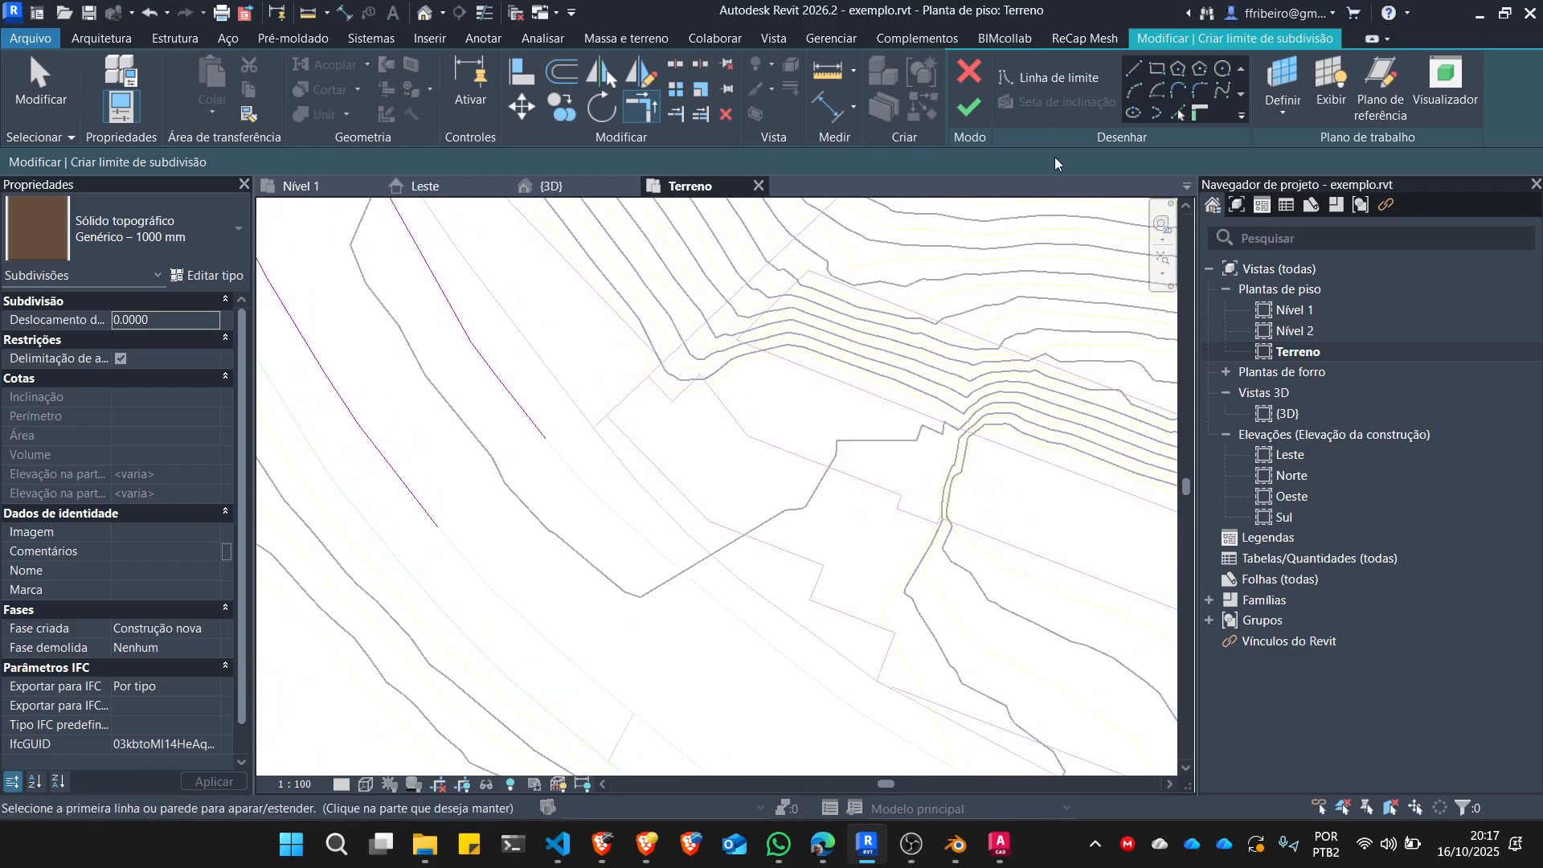
pyautogui.click(1137, 74)
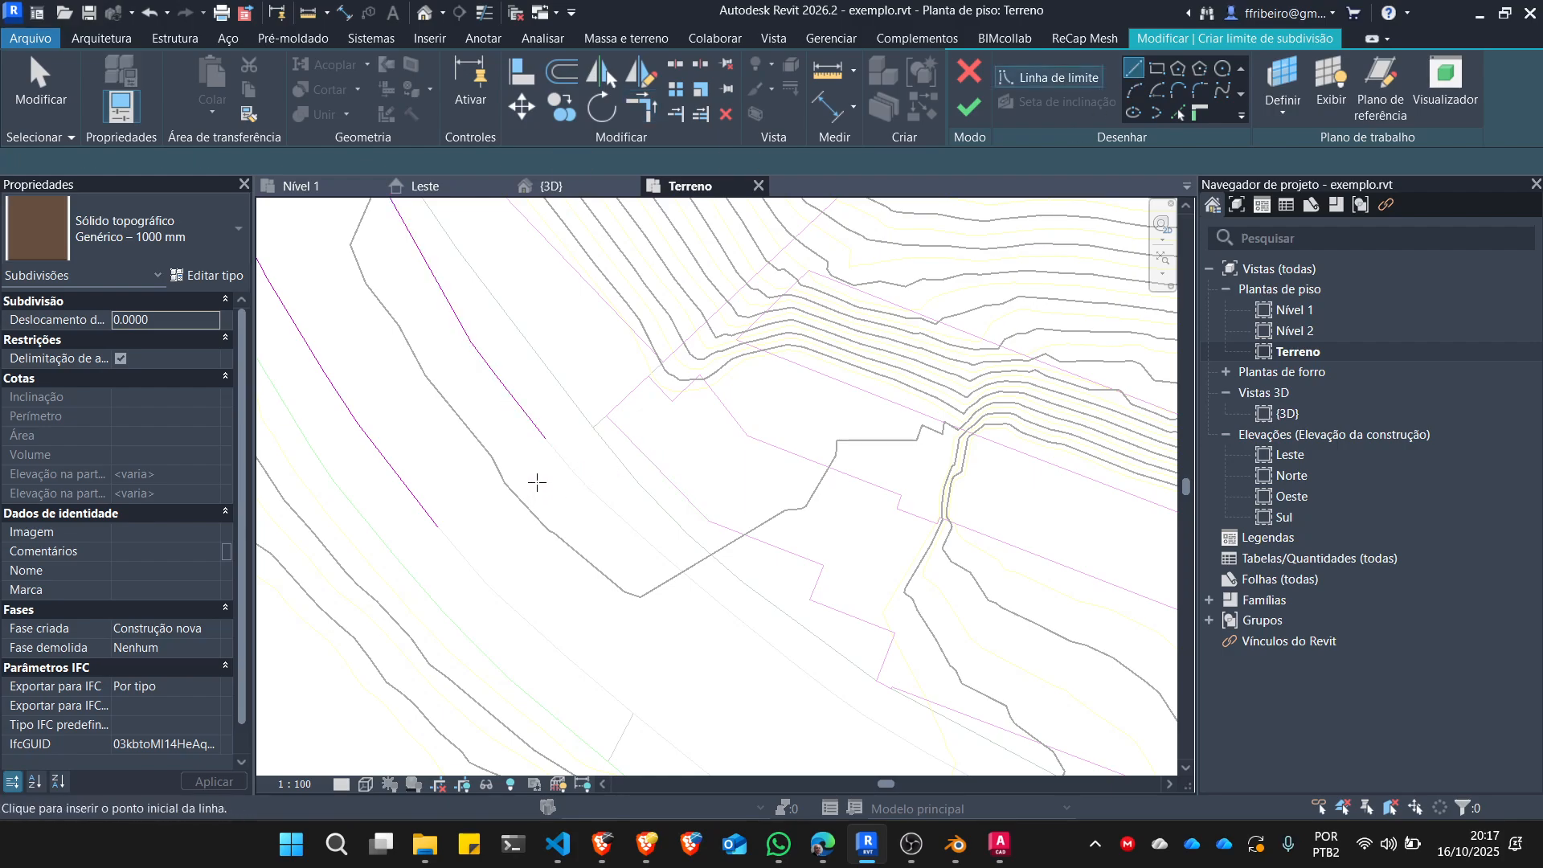
pyautogui.click(547, 439)
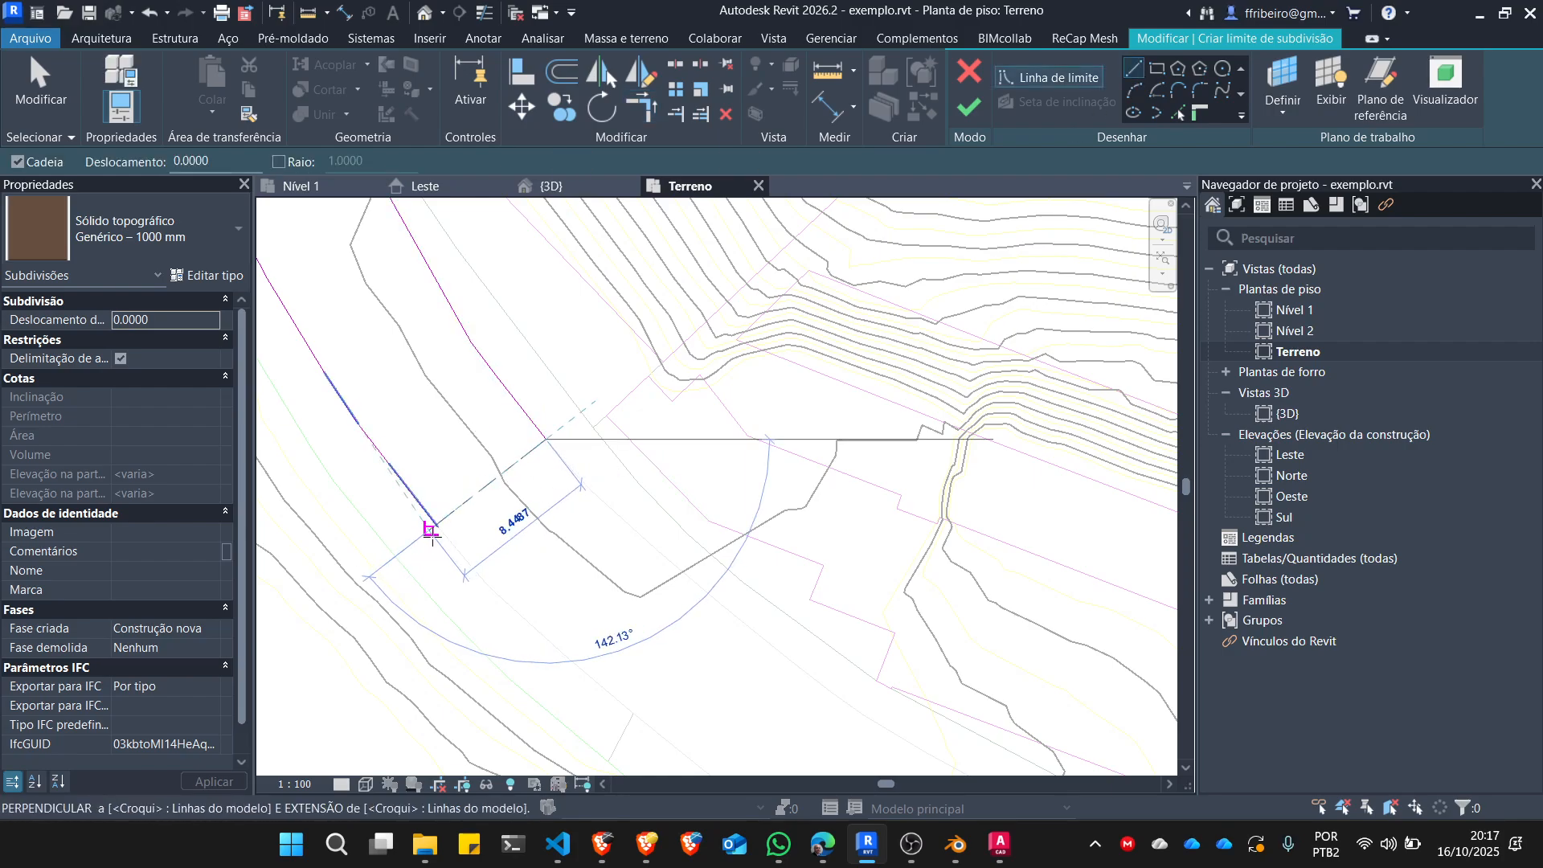
pyautogui.click(436, 524)
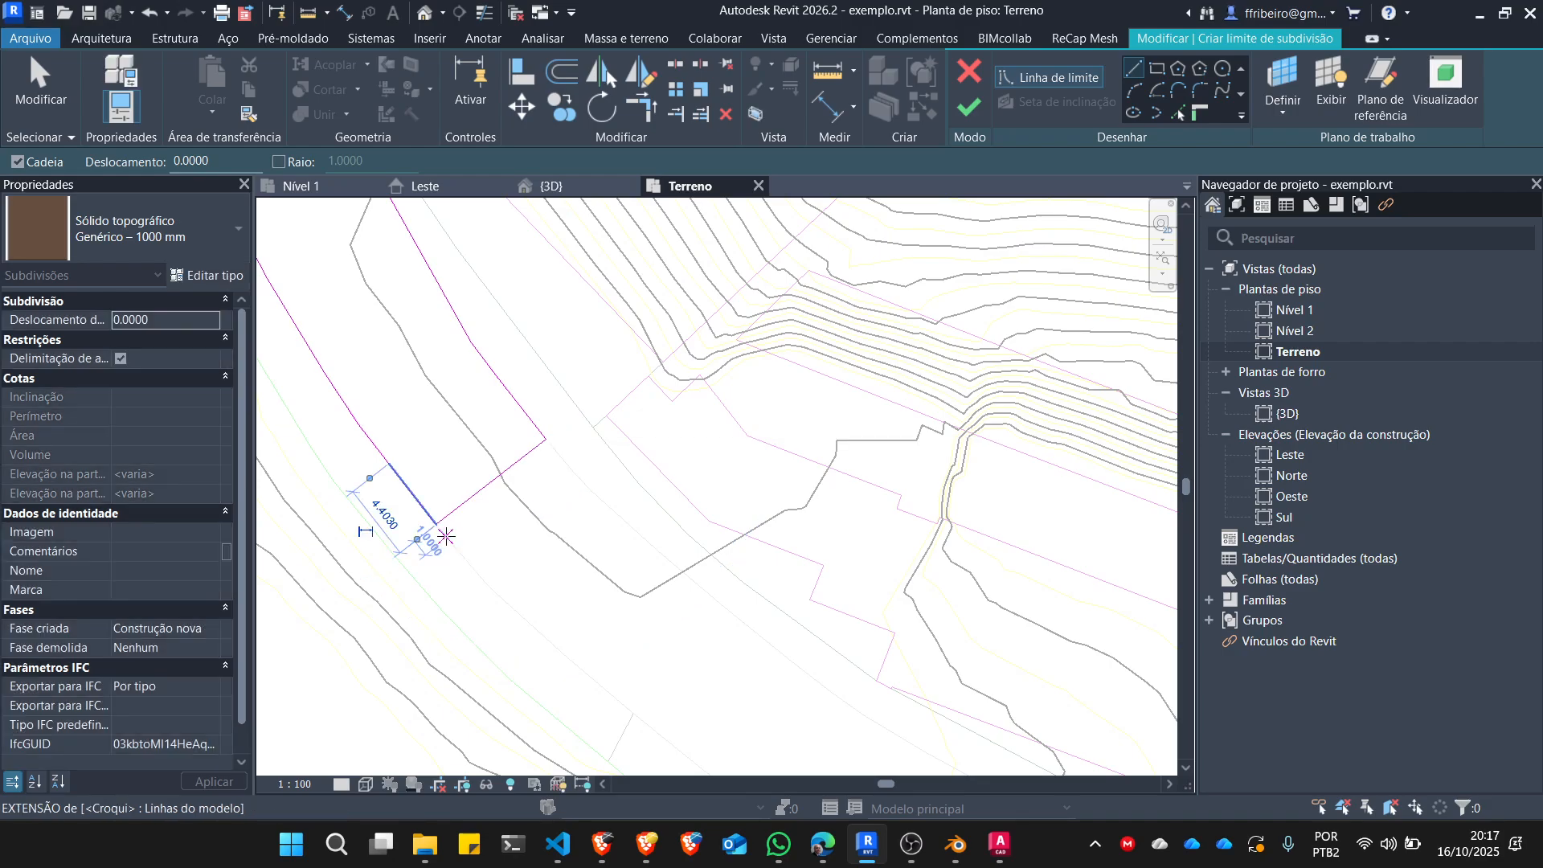
pyautogui.press('Escape')
pyautogui.scroll(-2, 619, 594)
pyautogui.scroll(-1, 619, 595)
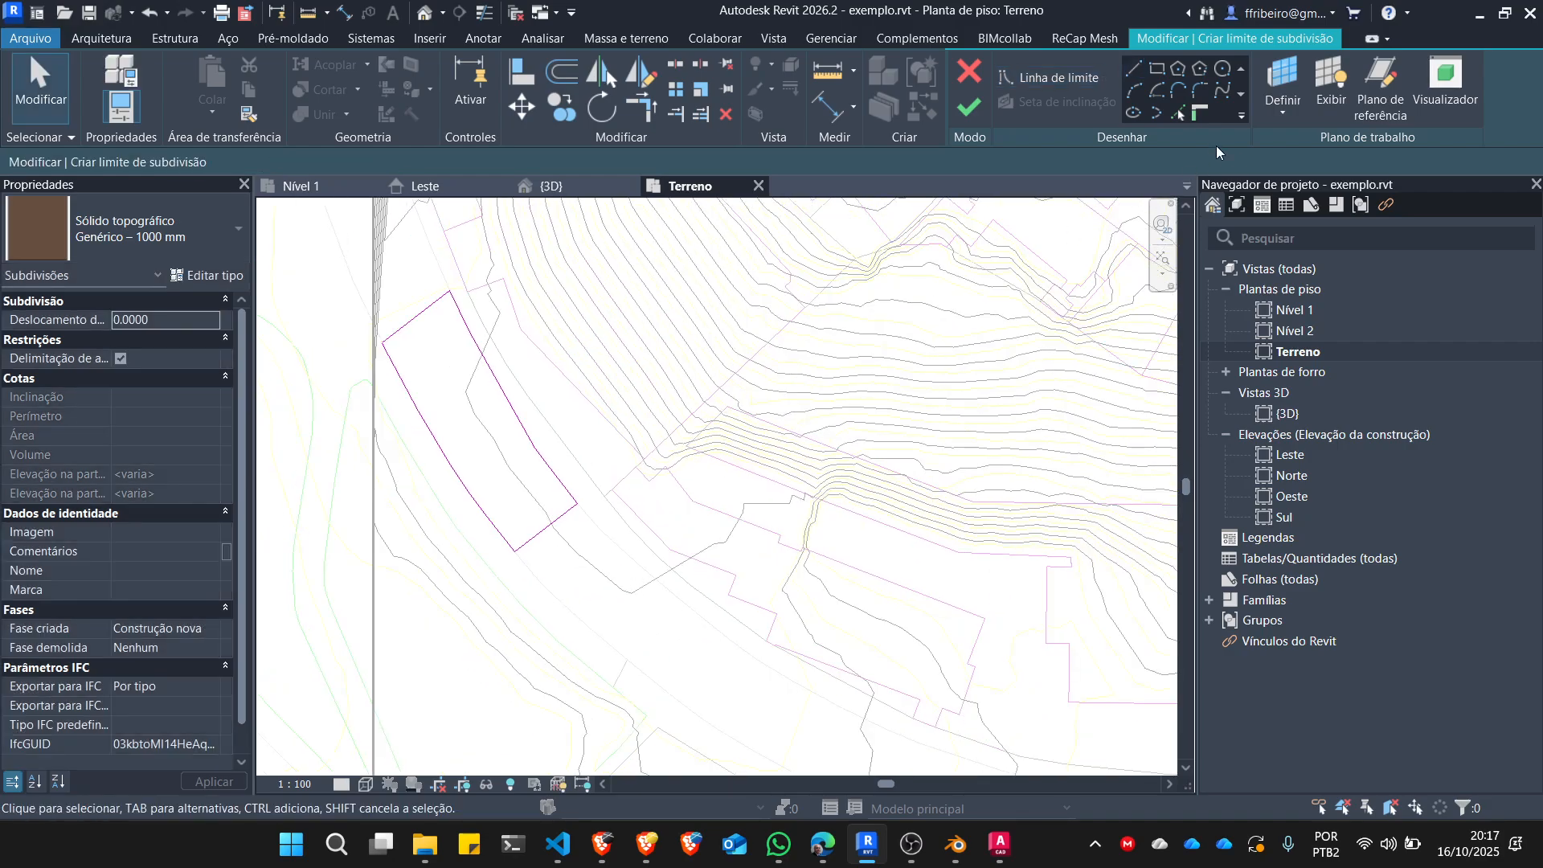
# Try to finish the street subdivision boundary, continue editing the sketch, and inspect its corners and segment joints for intersecting lines.
pyautogui.click(971, 107)
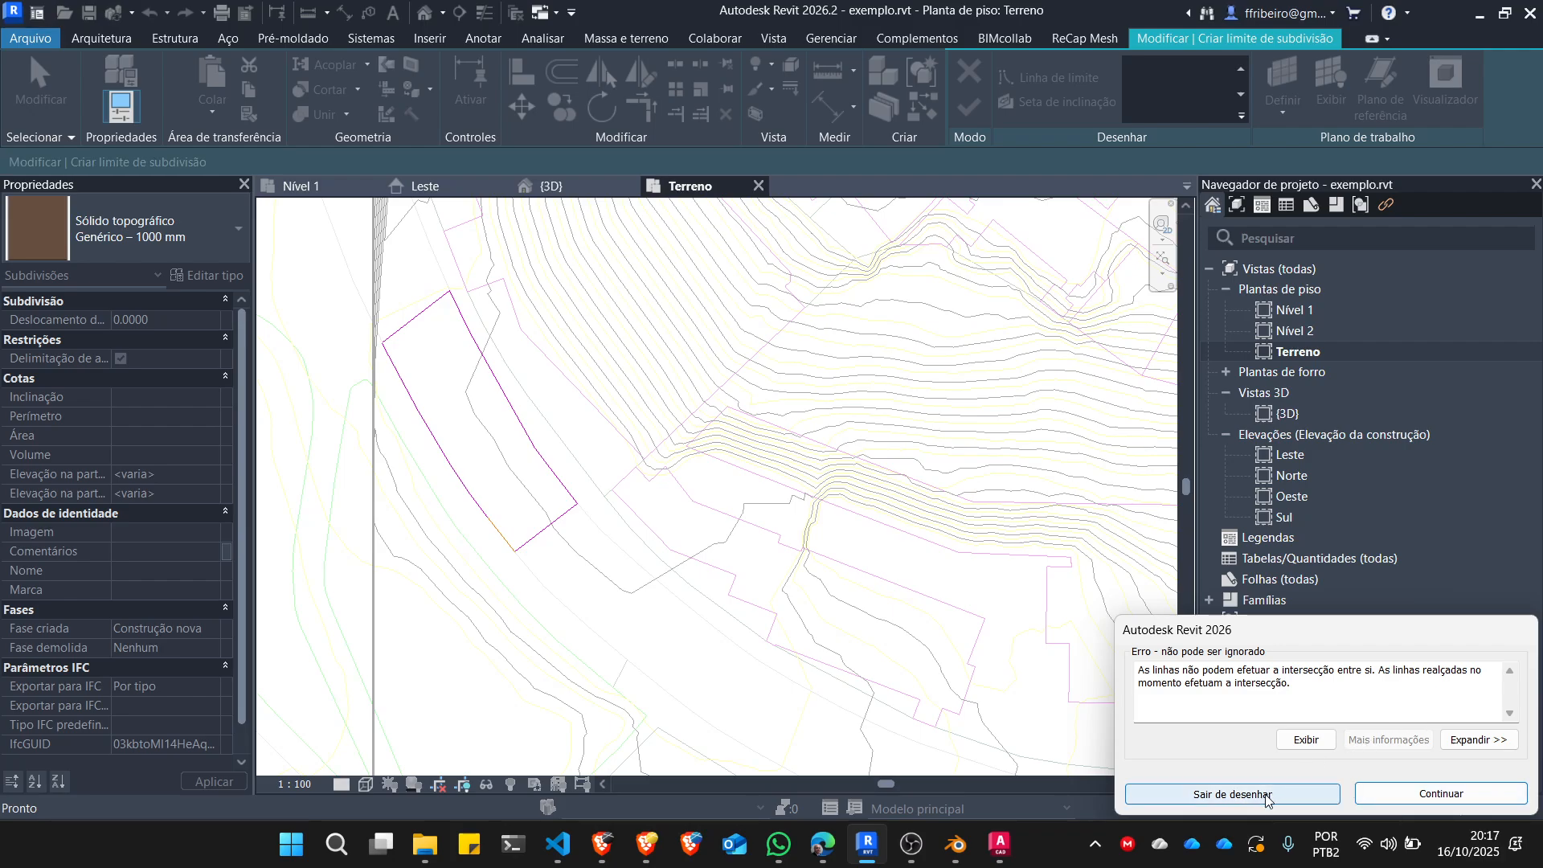
pyautogui.click(1441, 793)
pyautogui.scroll(3, 512, 559)
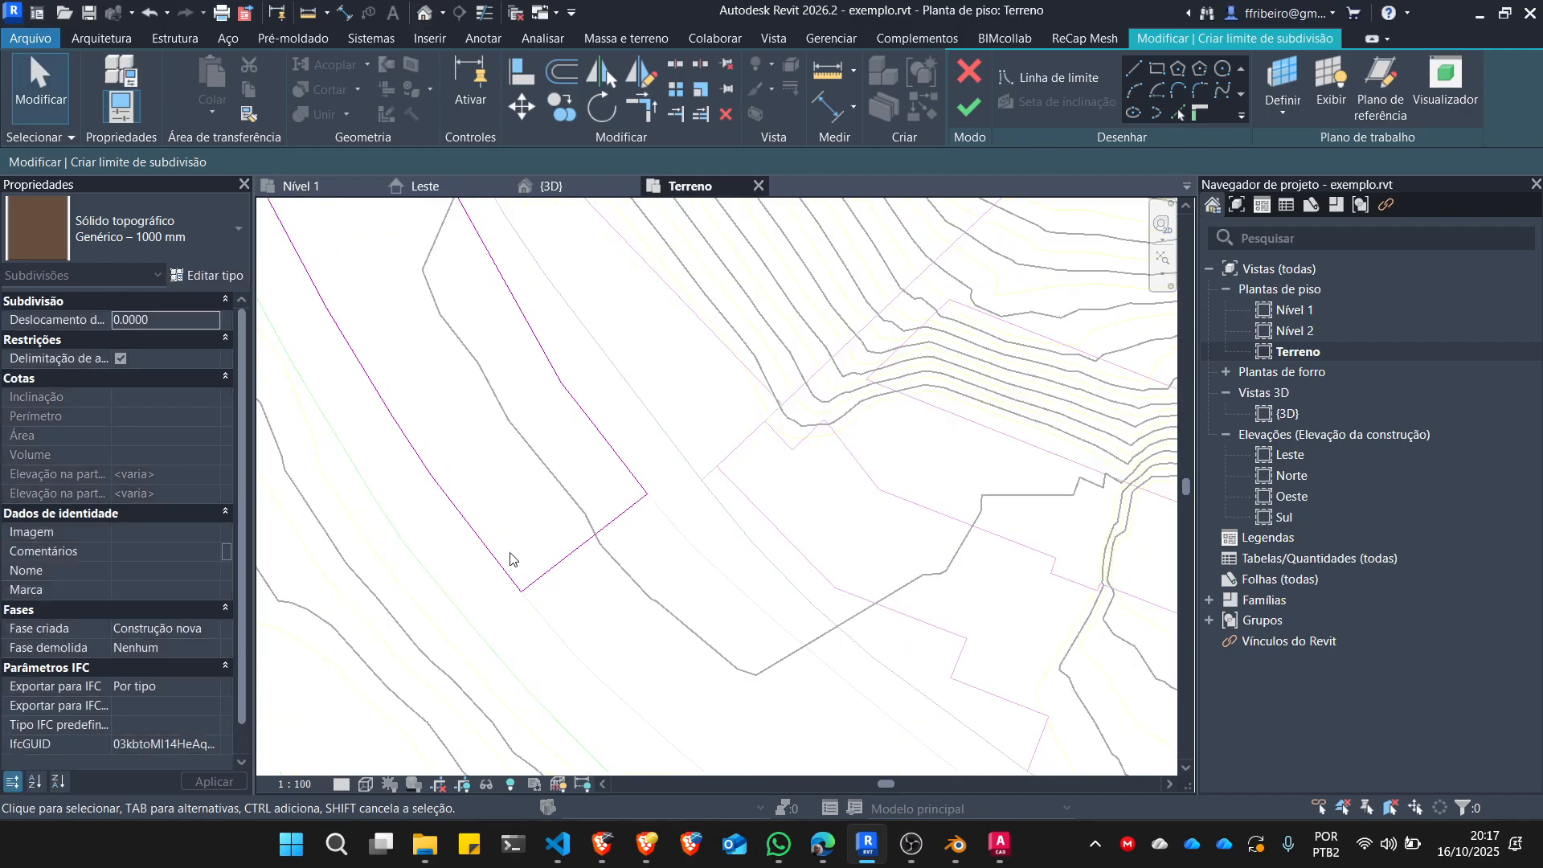
pyautogui.scroll(6, 511, 558)
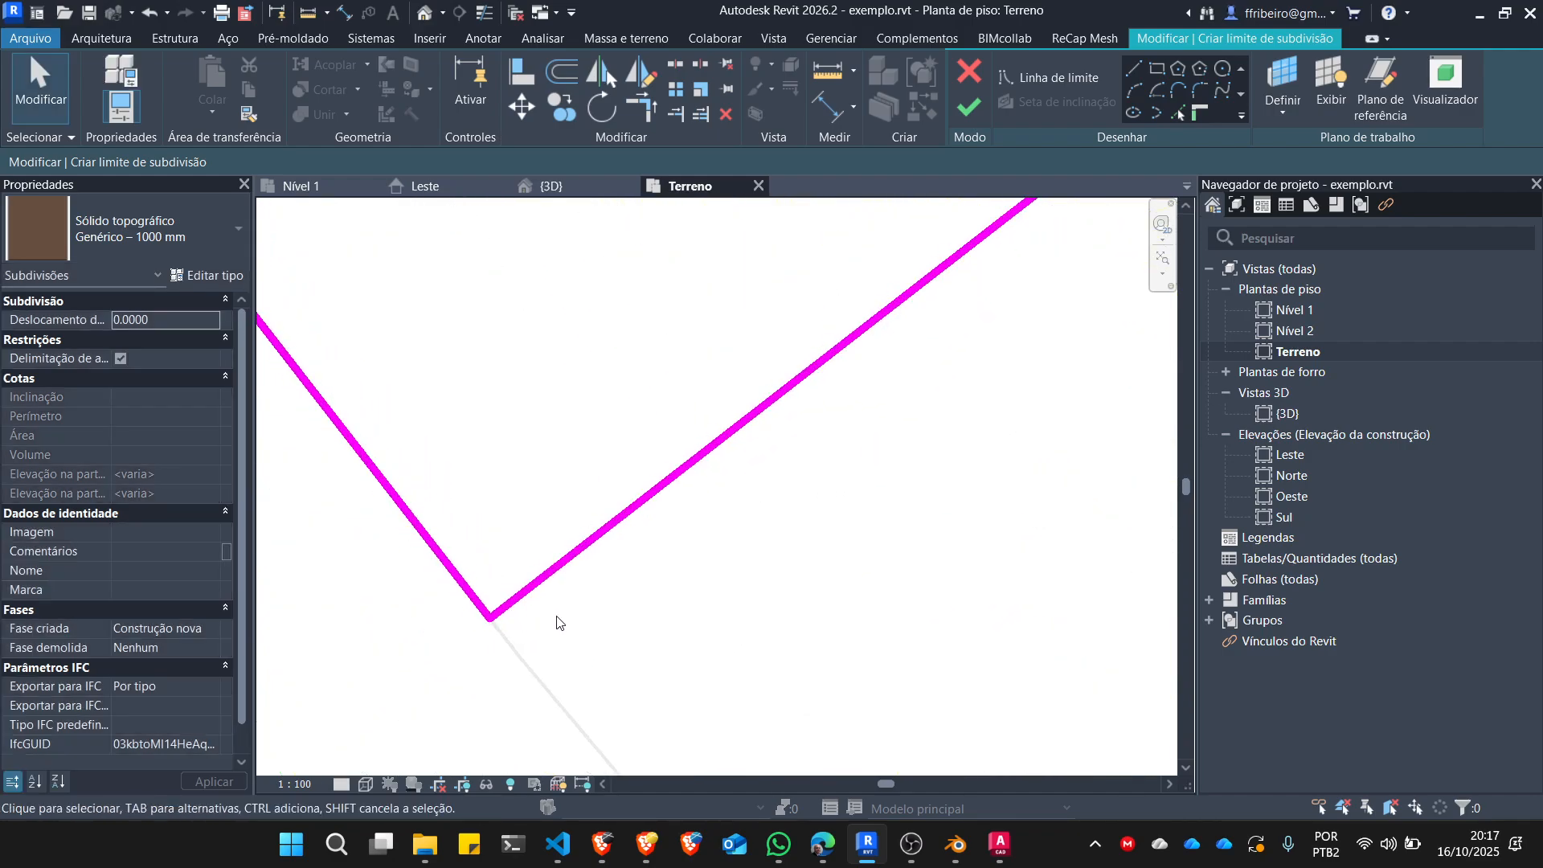
pyautogui.scroll(-5, 556, 623)
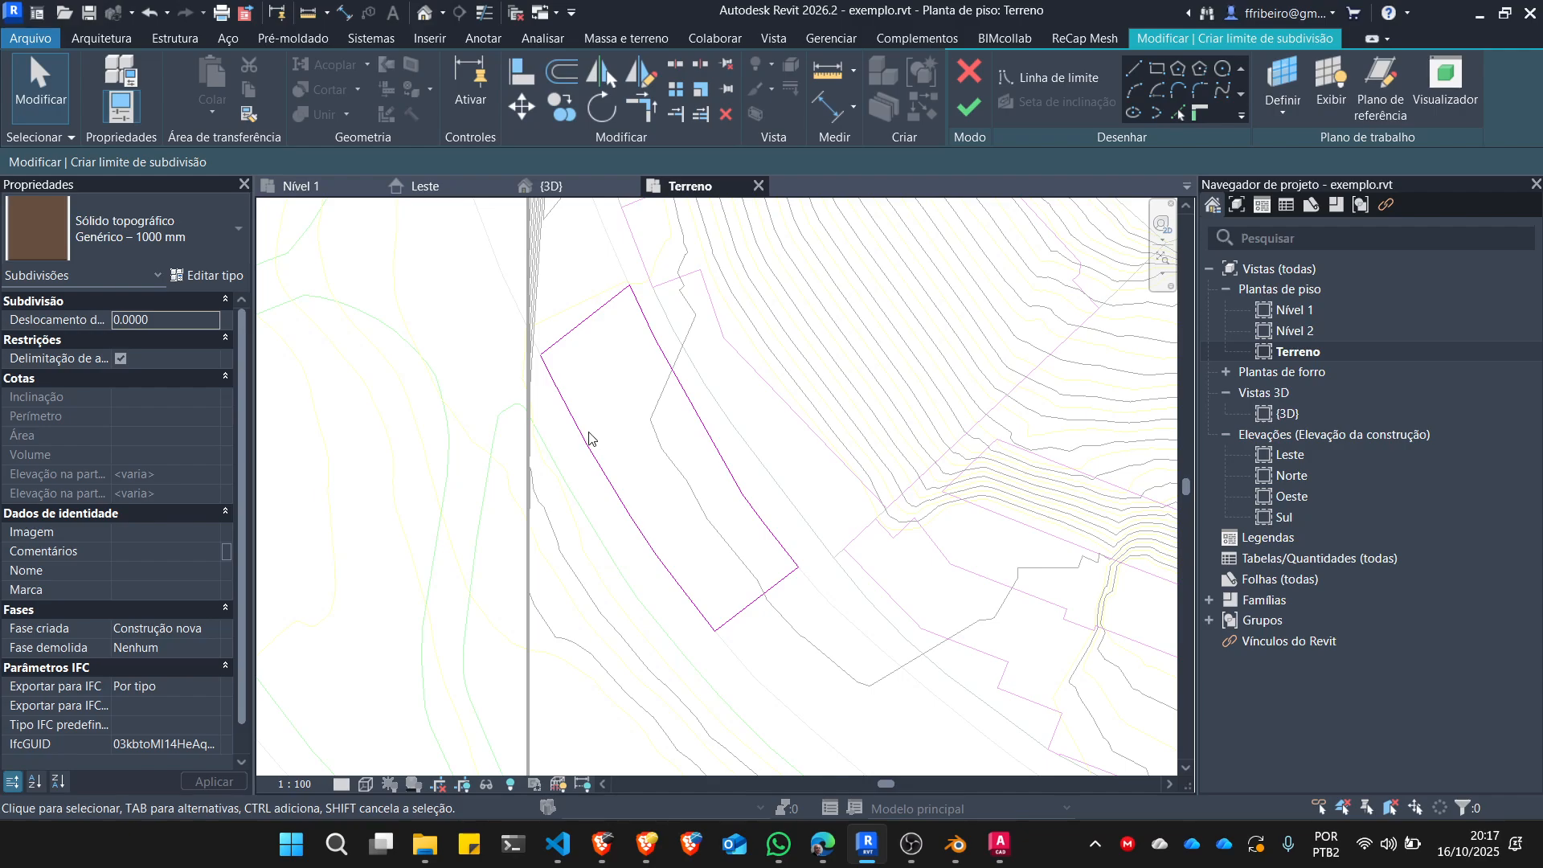
pyautogui.scroll(6, 589, 438)
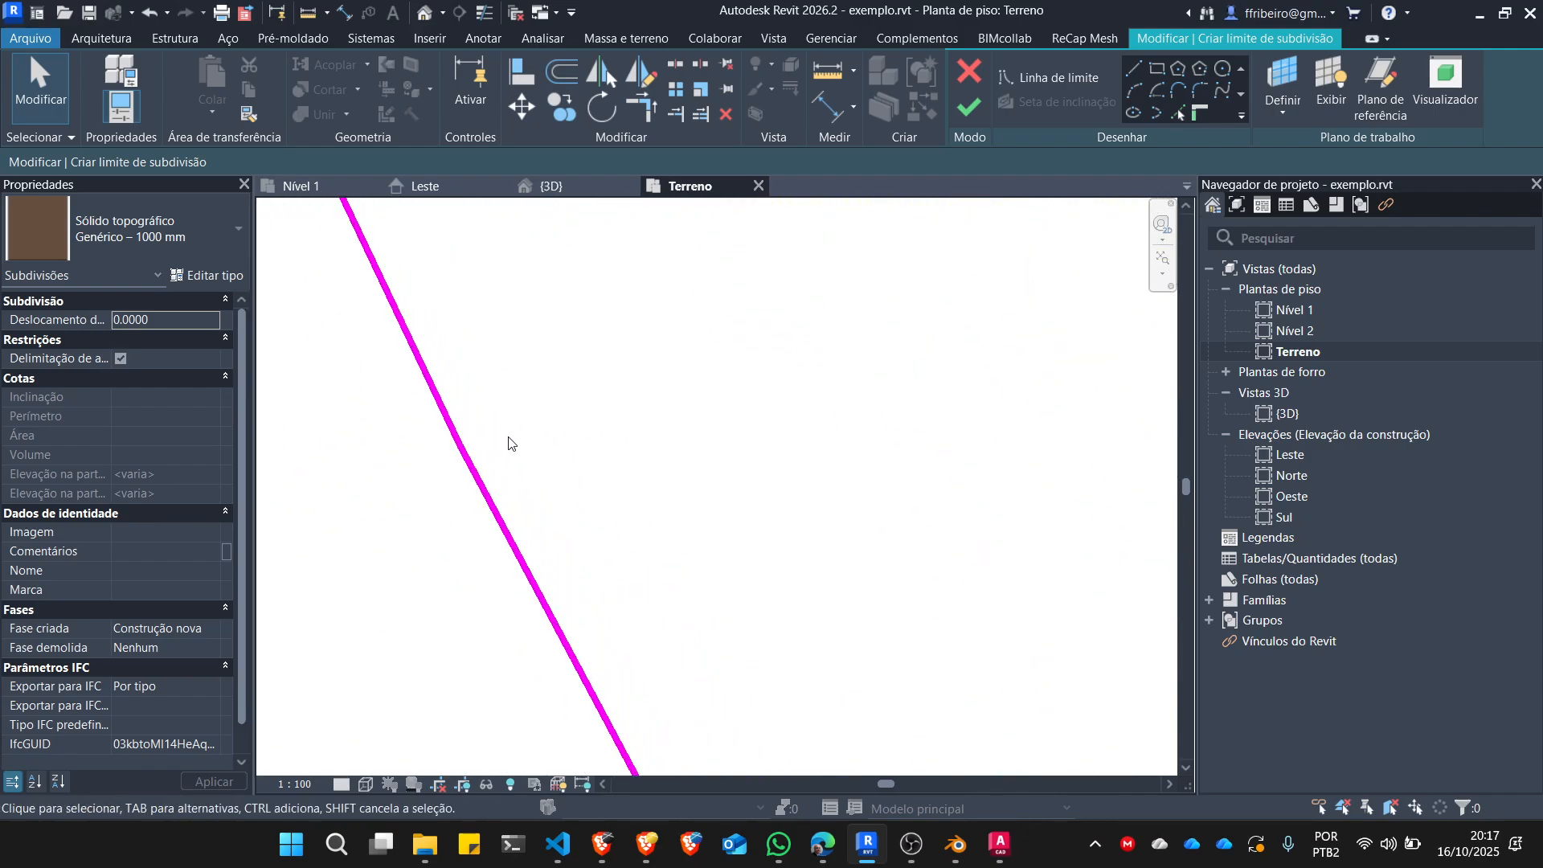
pyautogui.scroll(-5, 509, 442)
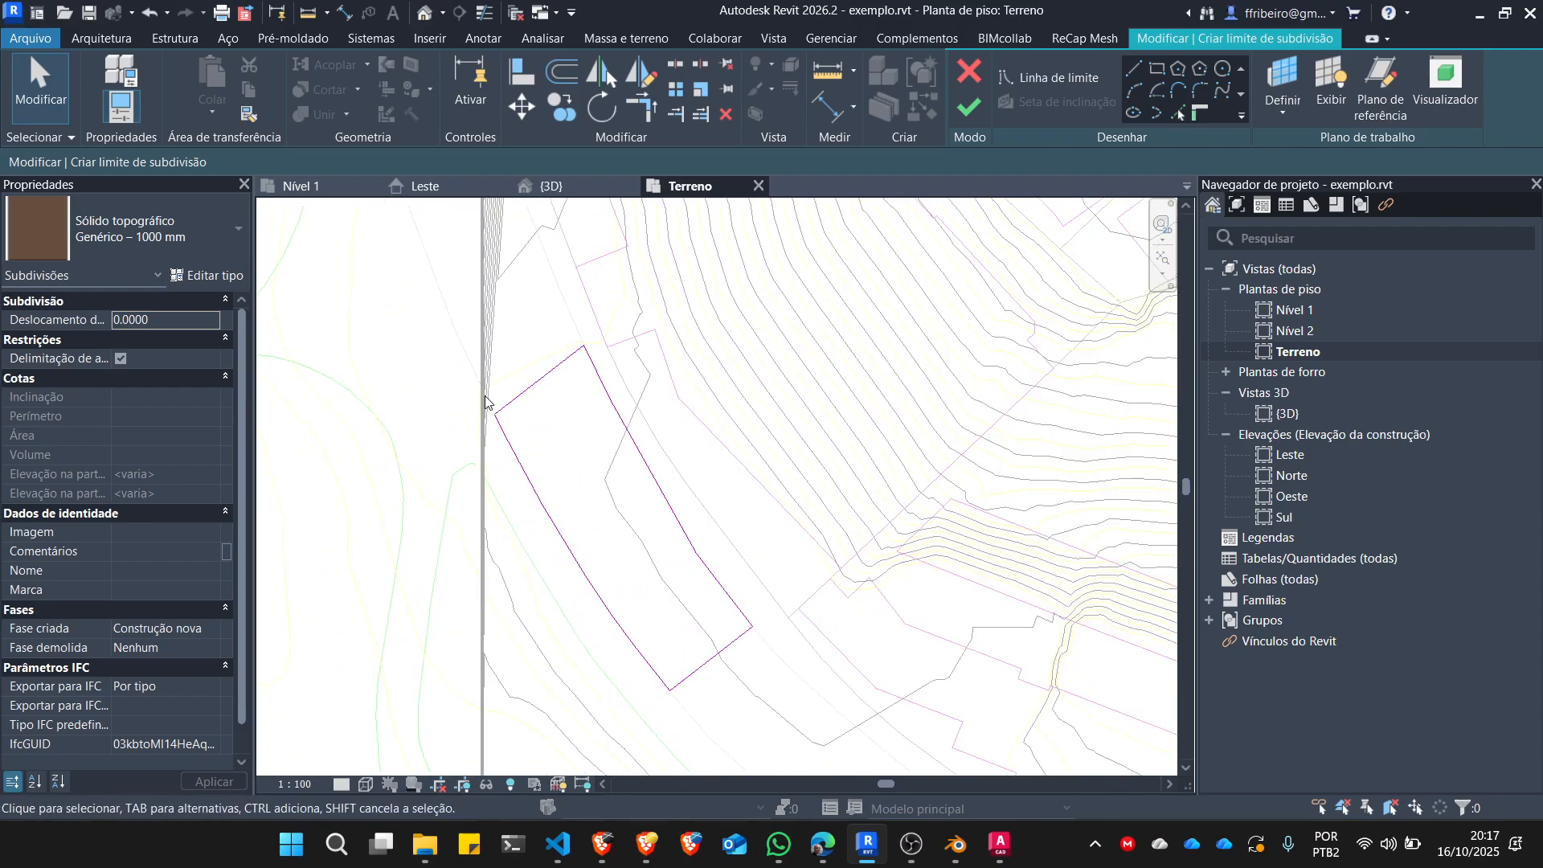
# Select the connected chain of boundary lines and examine the segment left out of it near the south end of the west street edge.
pyautogui.press('Tab')
pyautogui.click(507, 406)
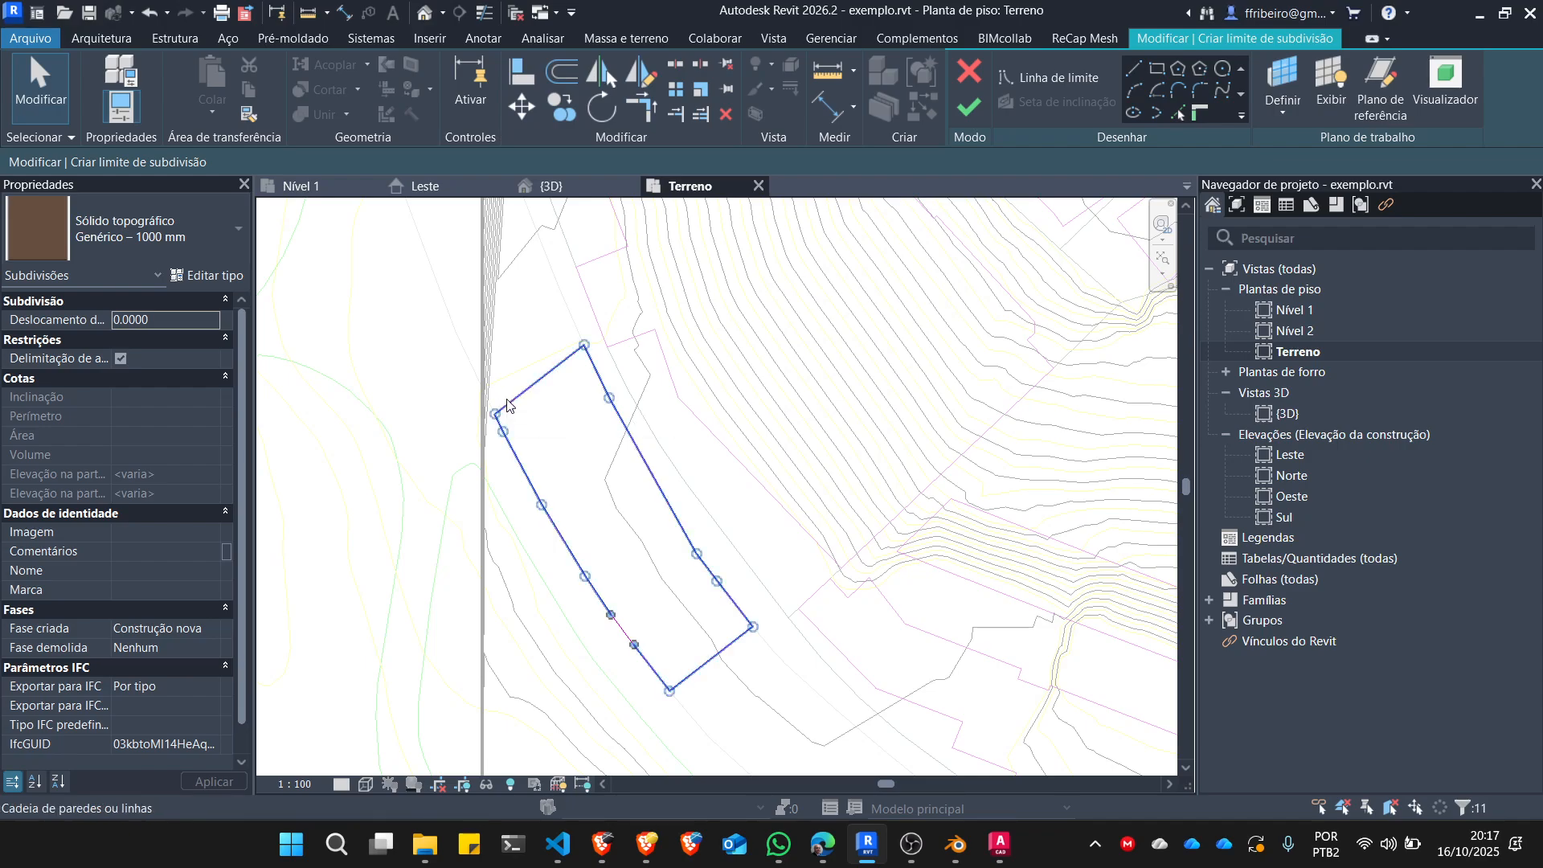
pyautogui.scroll(2, 624, 648)
pyautogui.scroll(4, 625, 648)
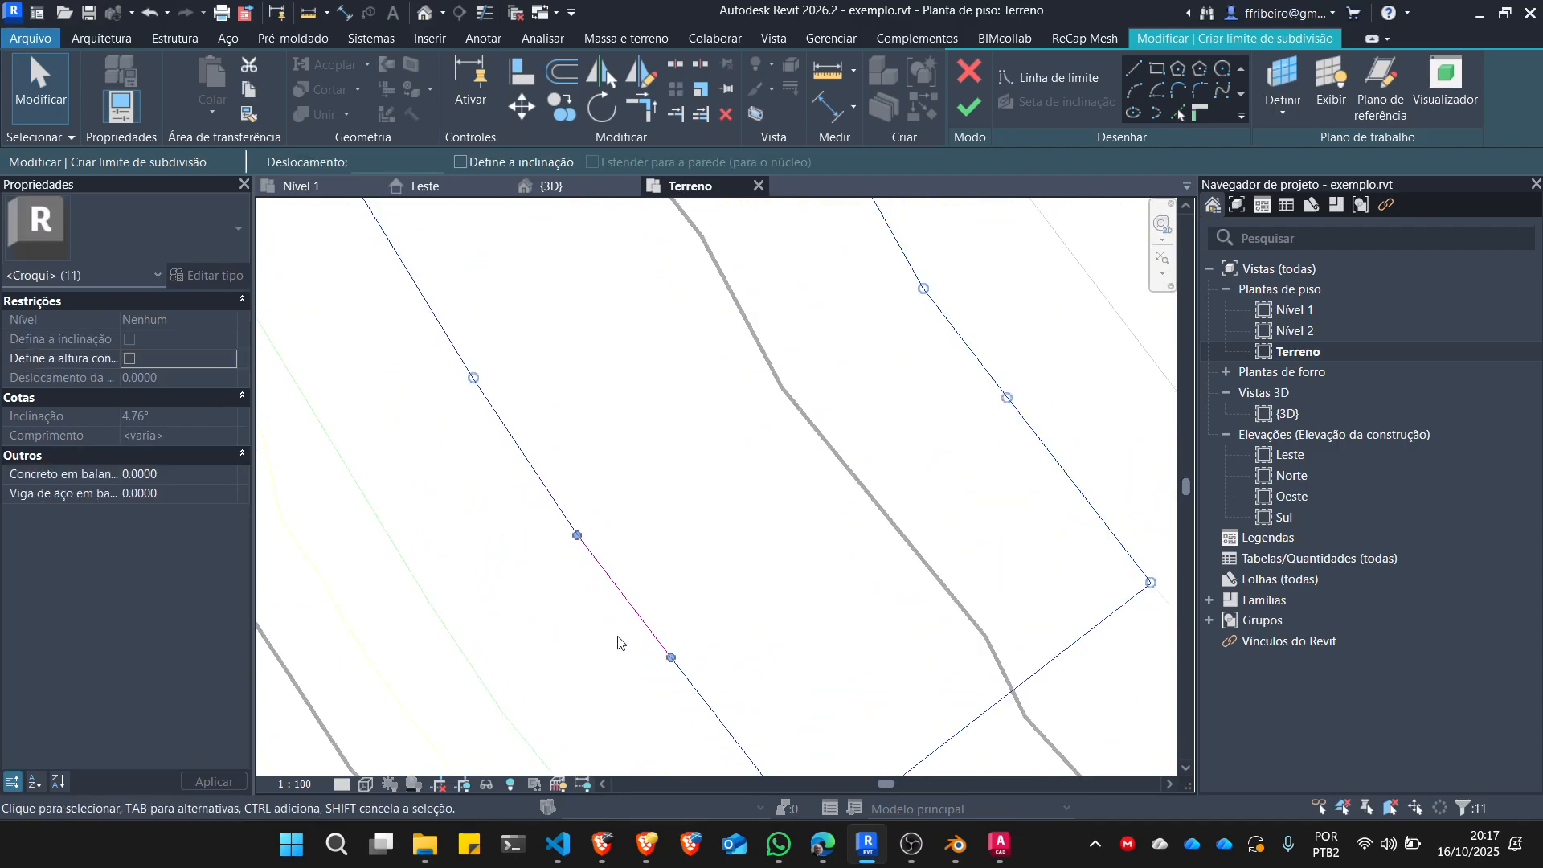
pyautogui.press('Escape')
pyautogui.click(628, 590)
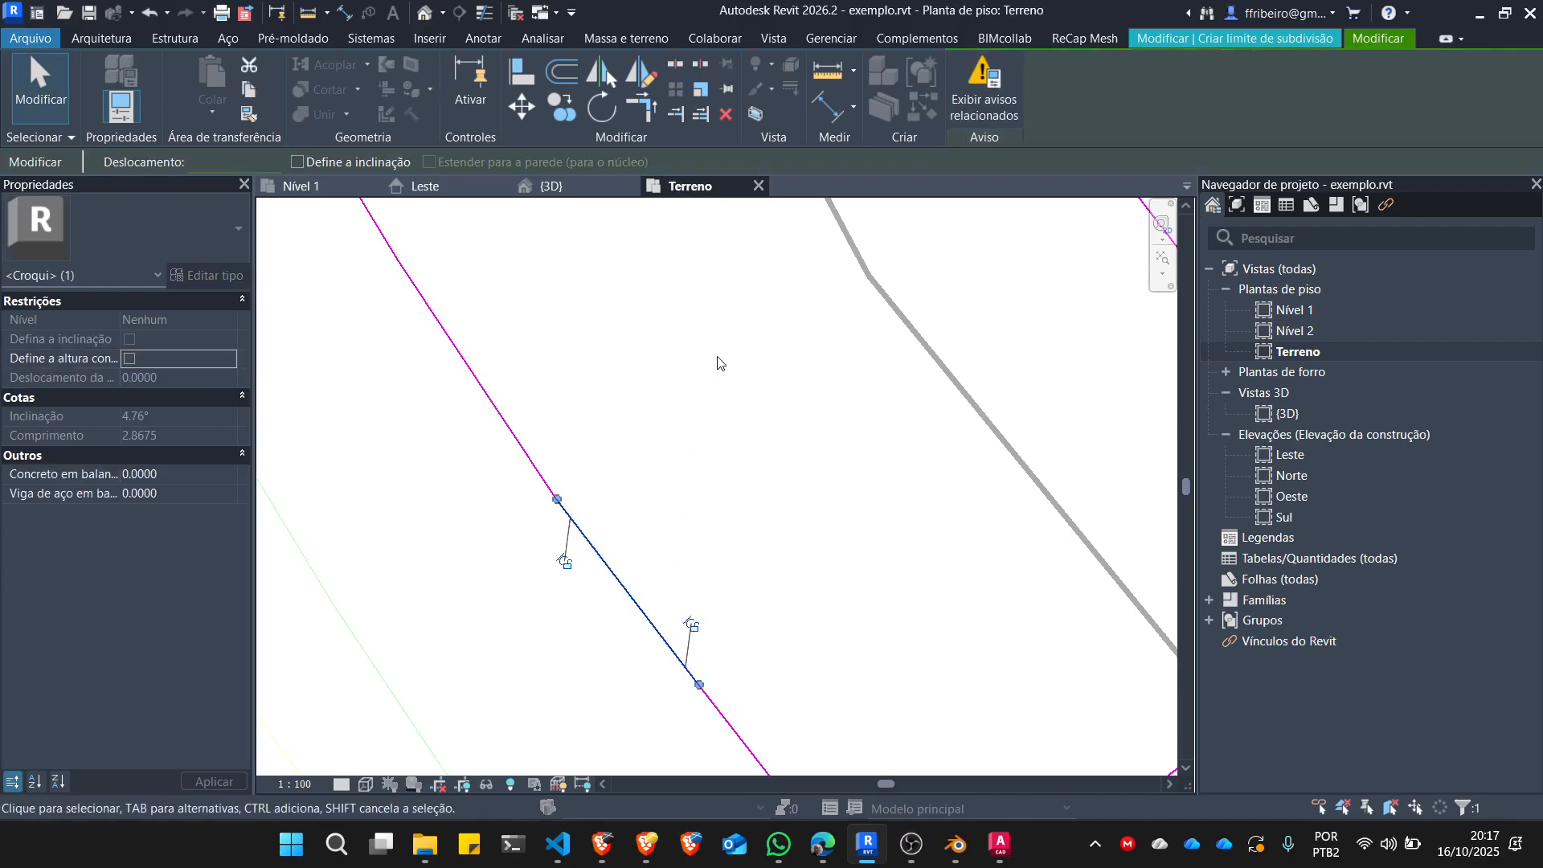
pyautogui.press('Escape')
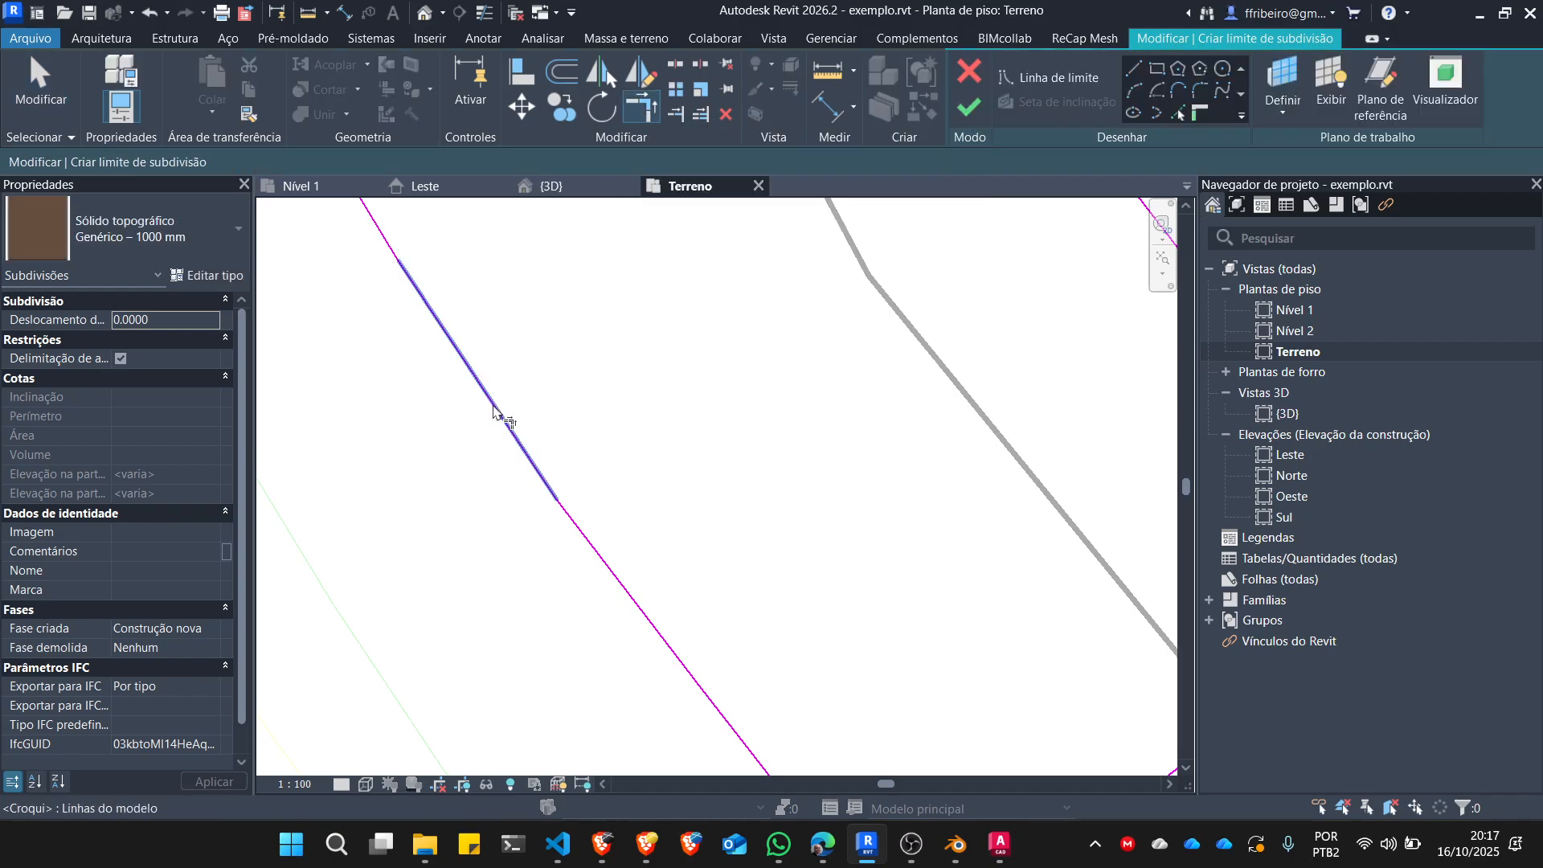
pyautogui.click(493, 411)
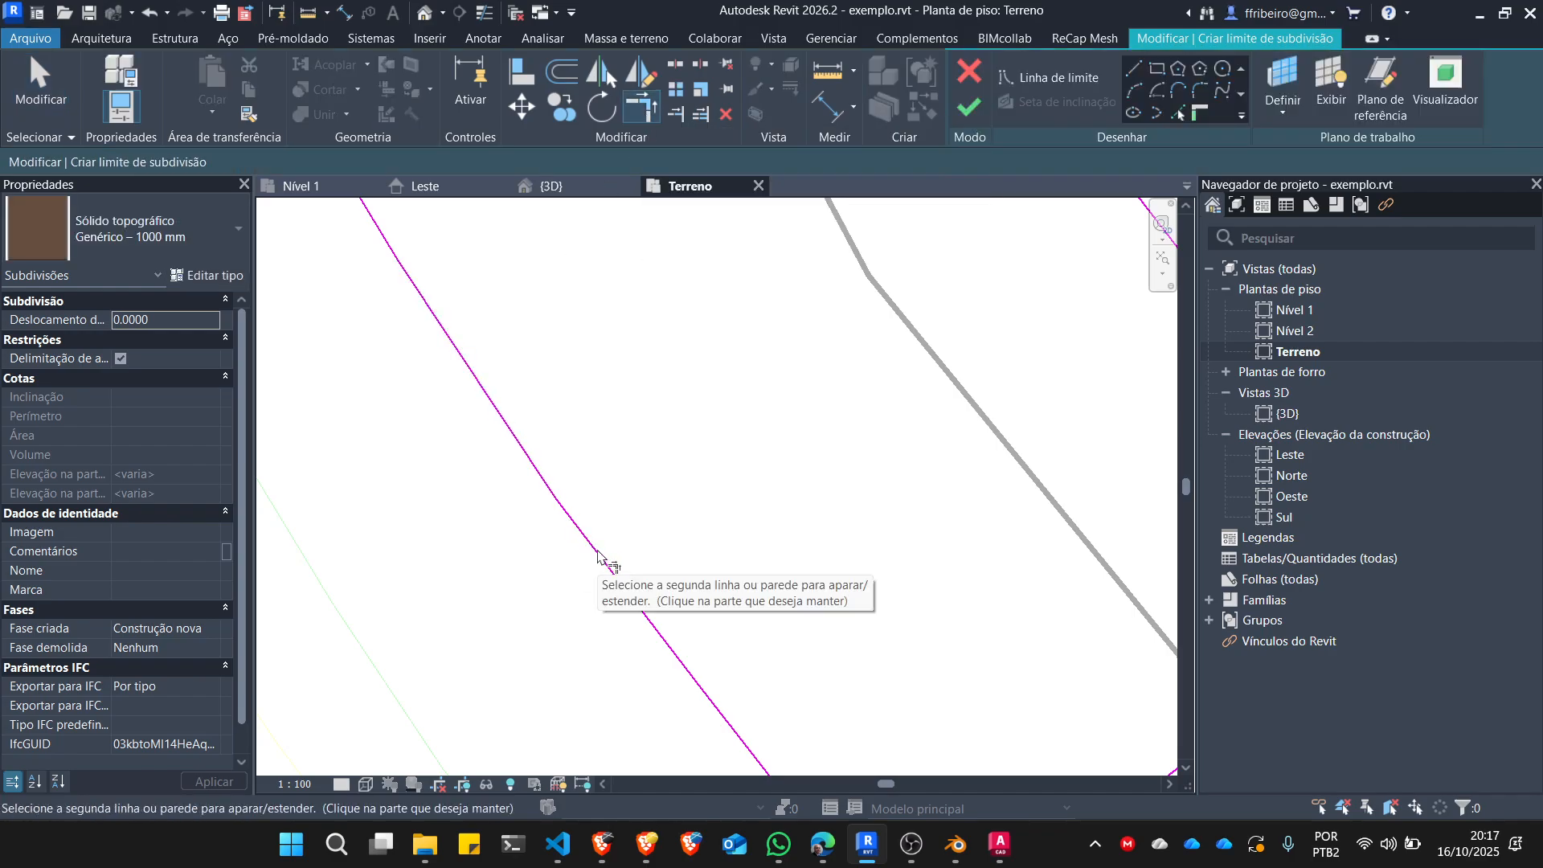
pyautogui.press('Escape')
pyautogui.press('Escape')
pyautogui.click(577, 527)
pyautogui.click(539, 469)
pyautogui.press('Escape')
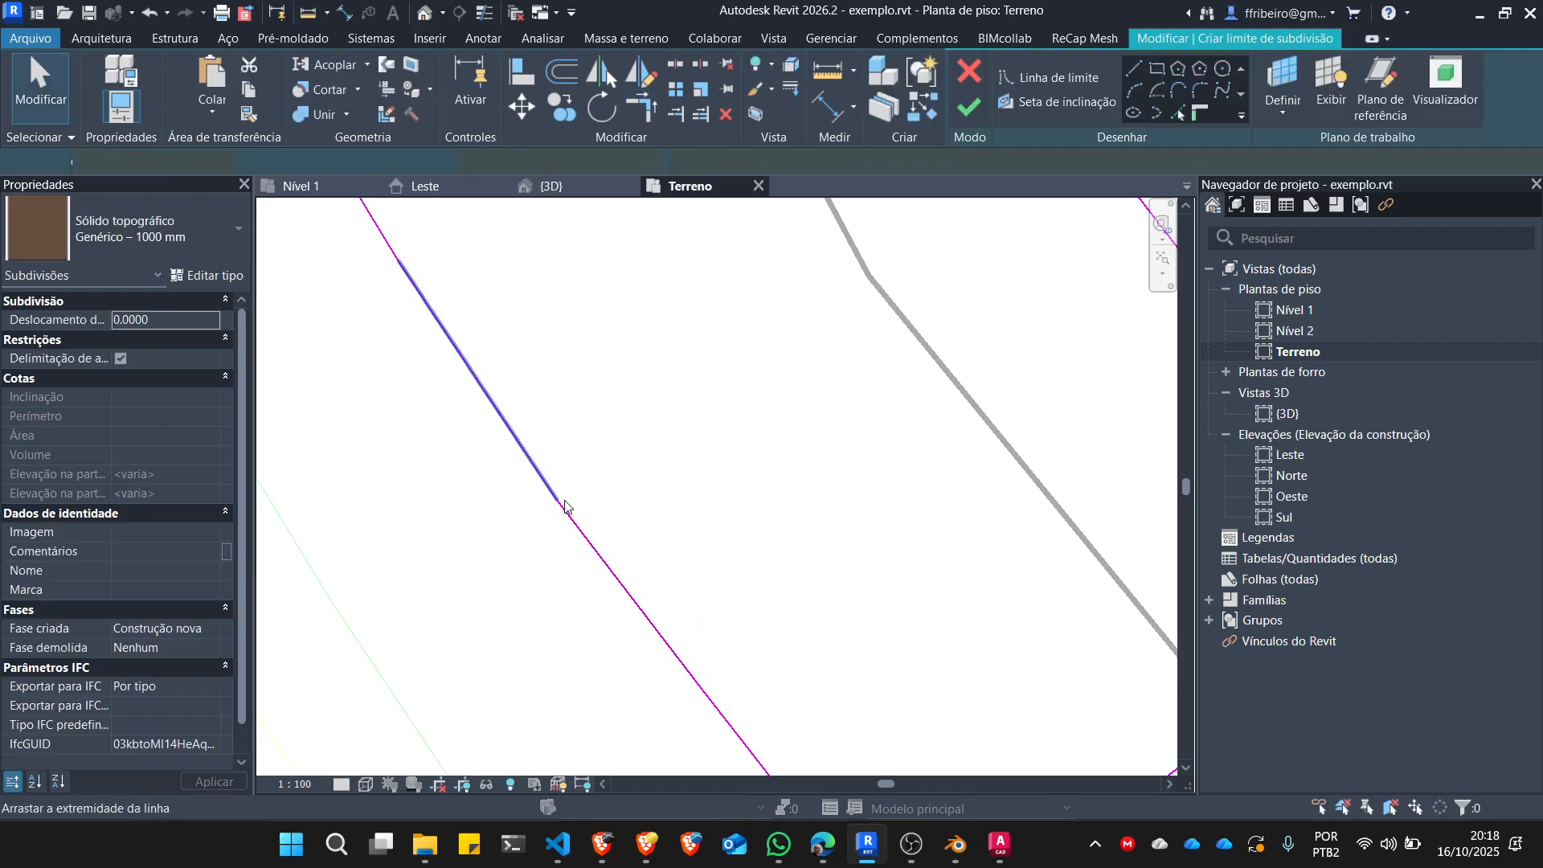
pyautogui.click(579, 526)
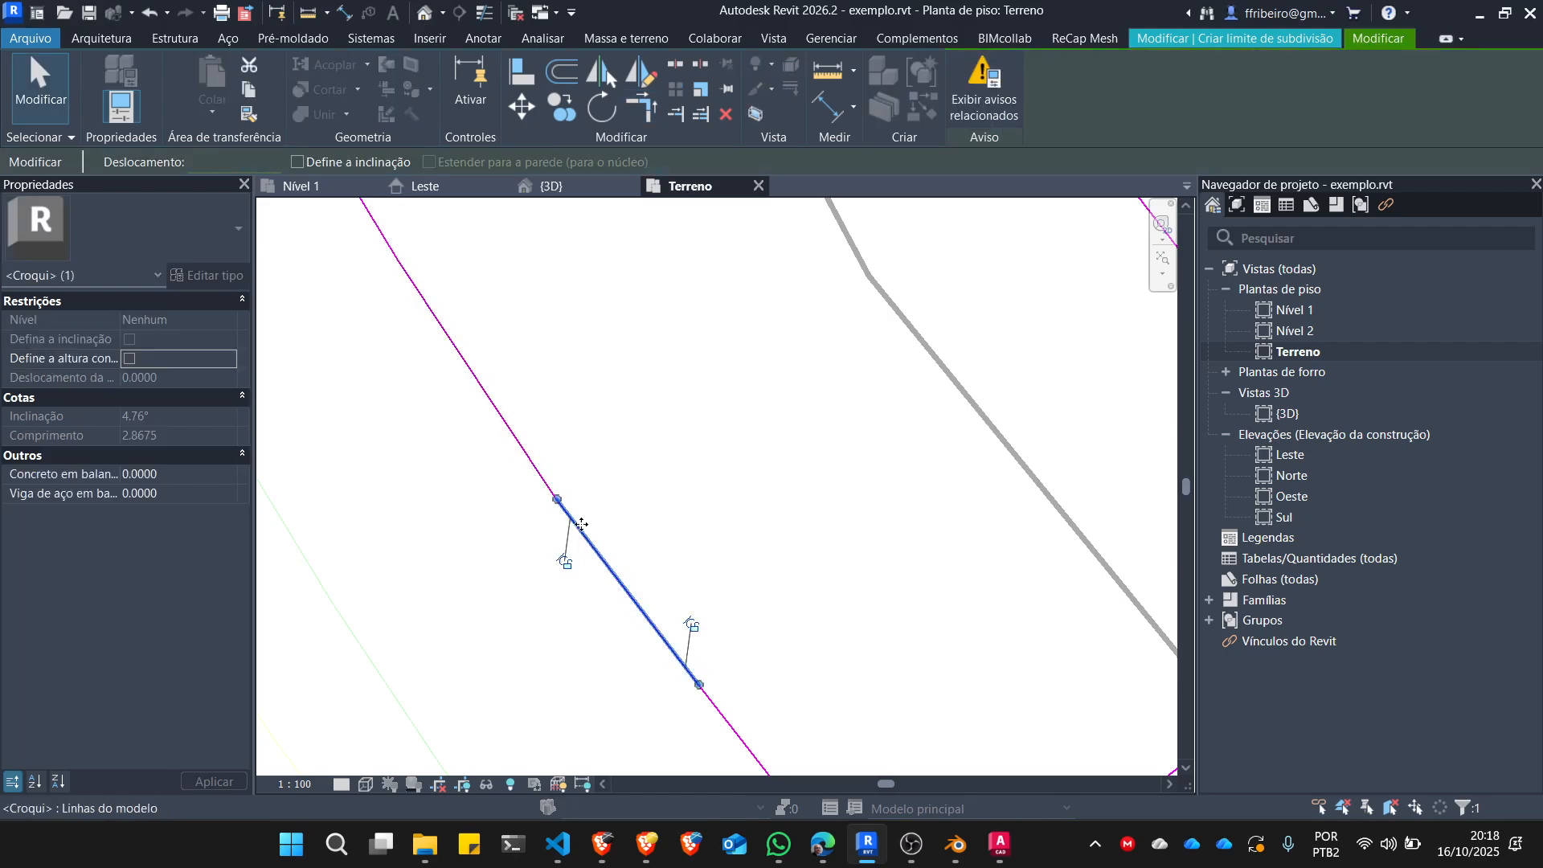
pyautogui.click(640, 106)
pyautogui.click(522, 447)
pyautogui.scroll(-2, 611, 455)
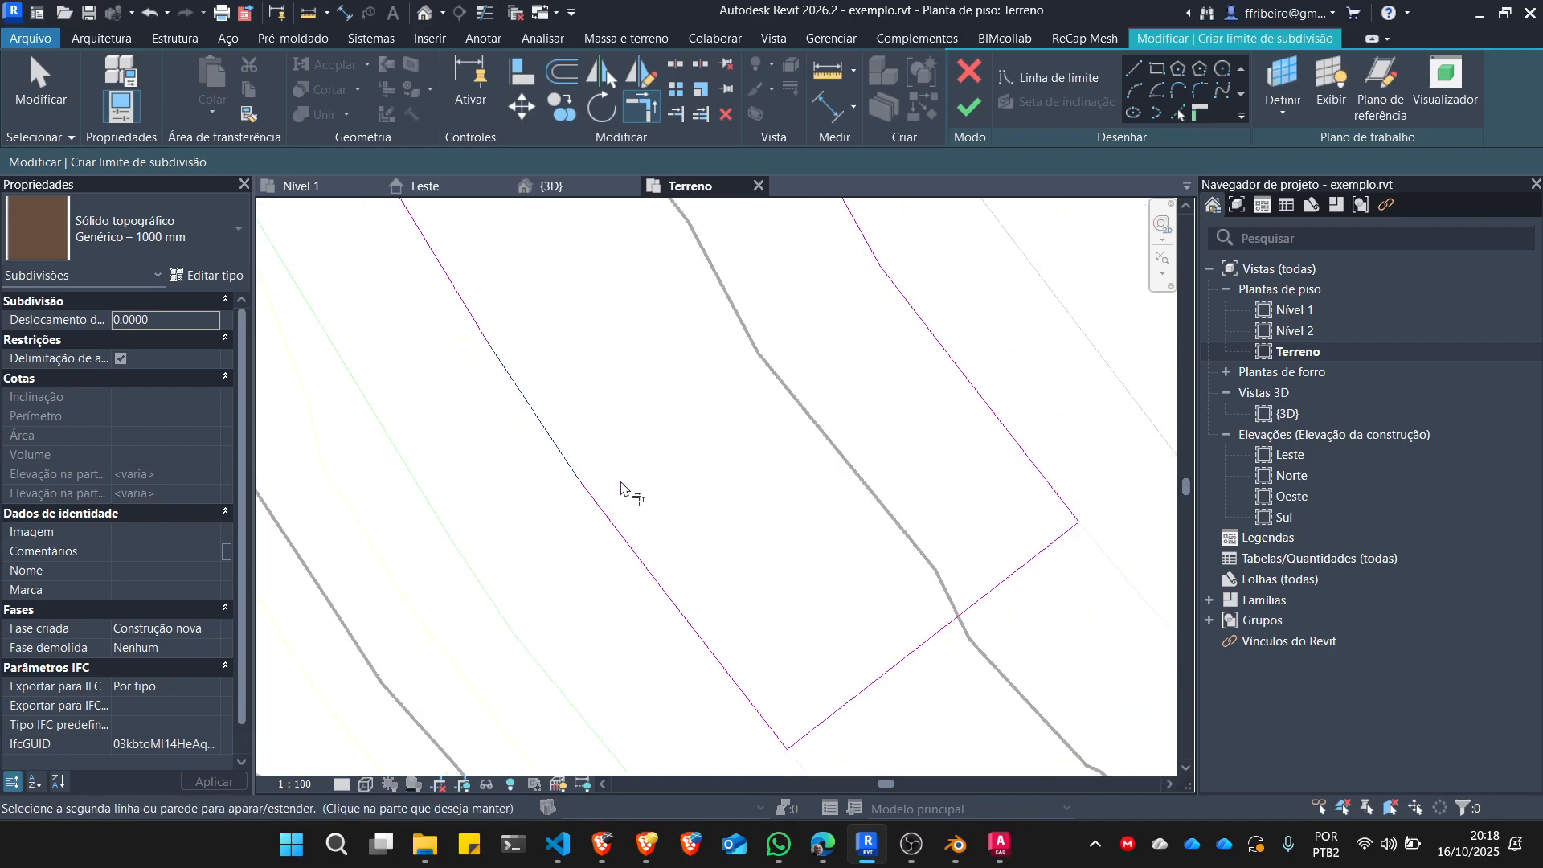
pyautogui.press('Escape')
pyautogui.press('Escape')
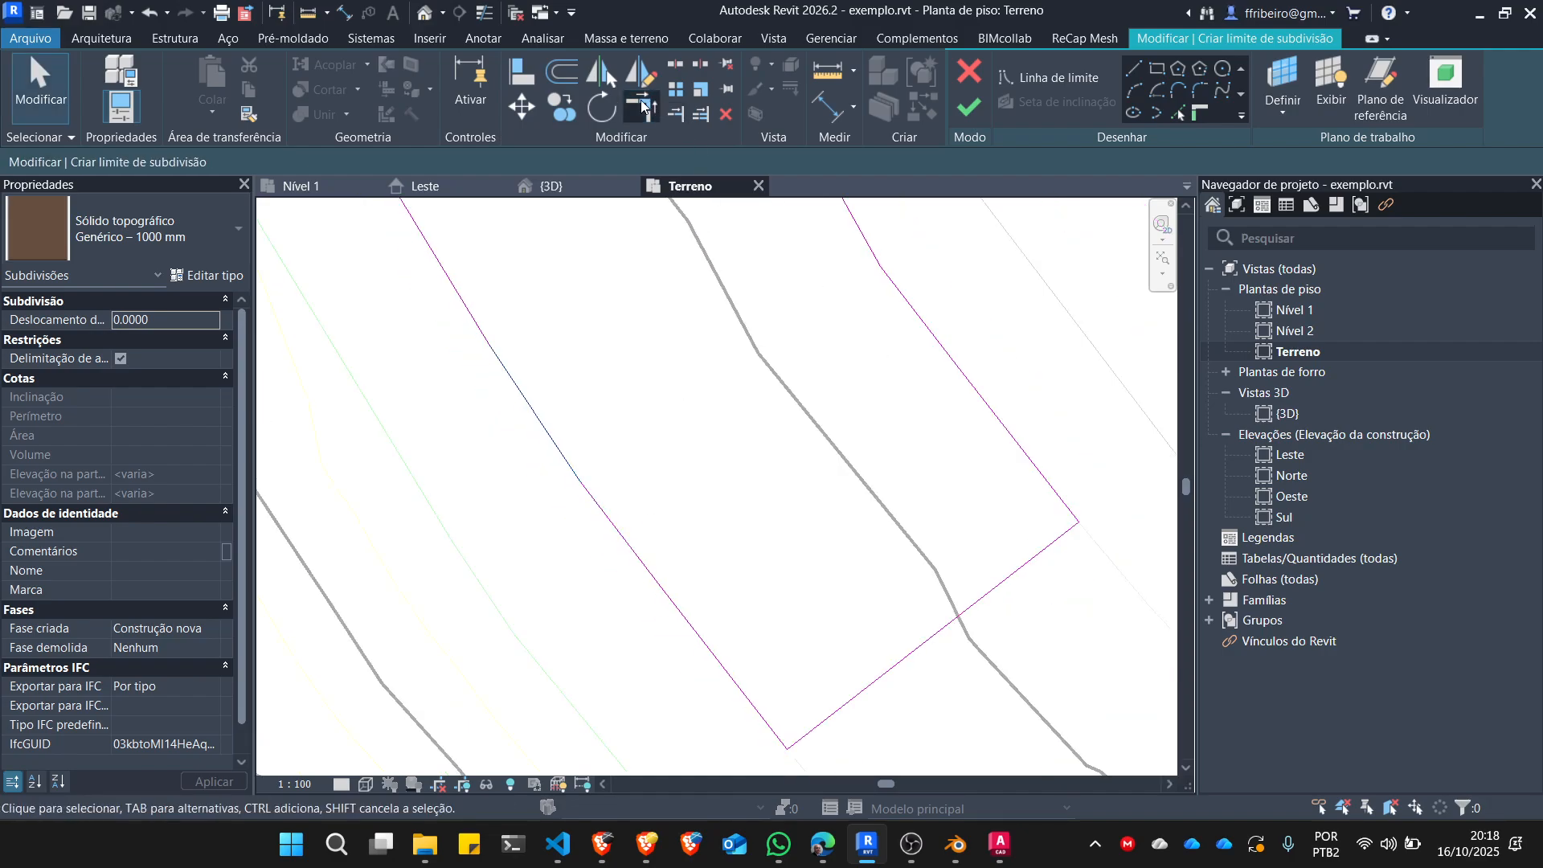
# Trim the adjoining west street edge segments near the south end to a corner and try to finish the subdivision boundary.
pyautogui.click(641, 105)
pyautogui.click(641, 565)
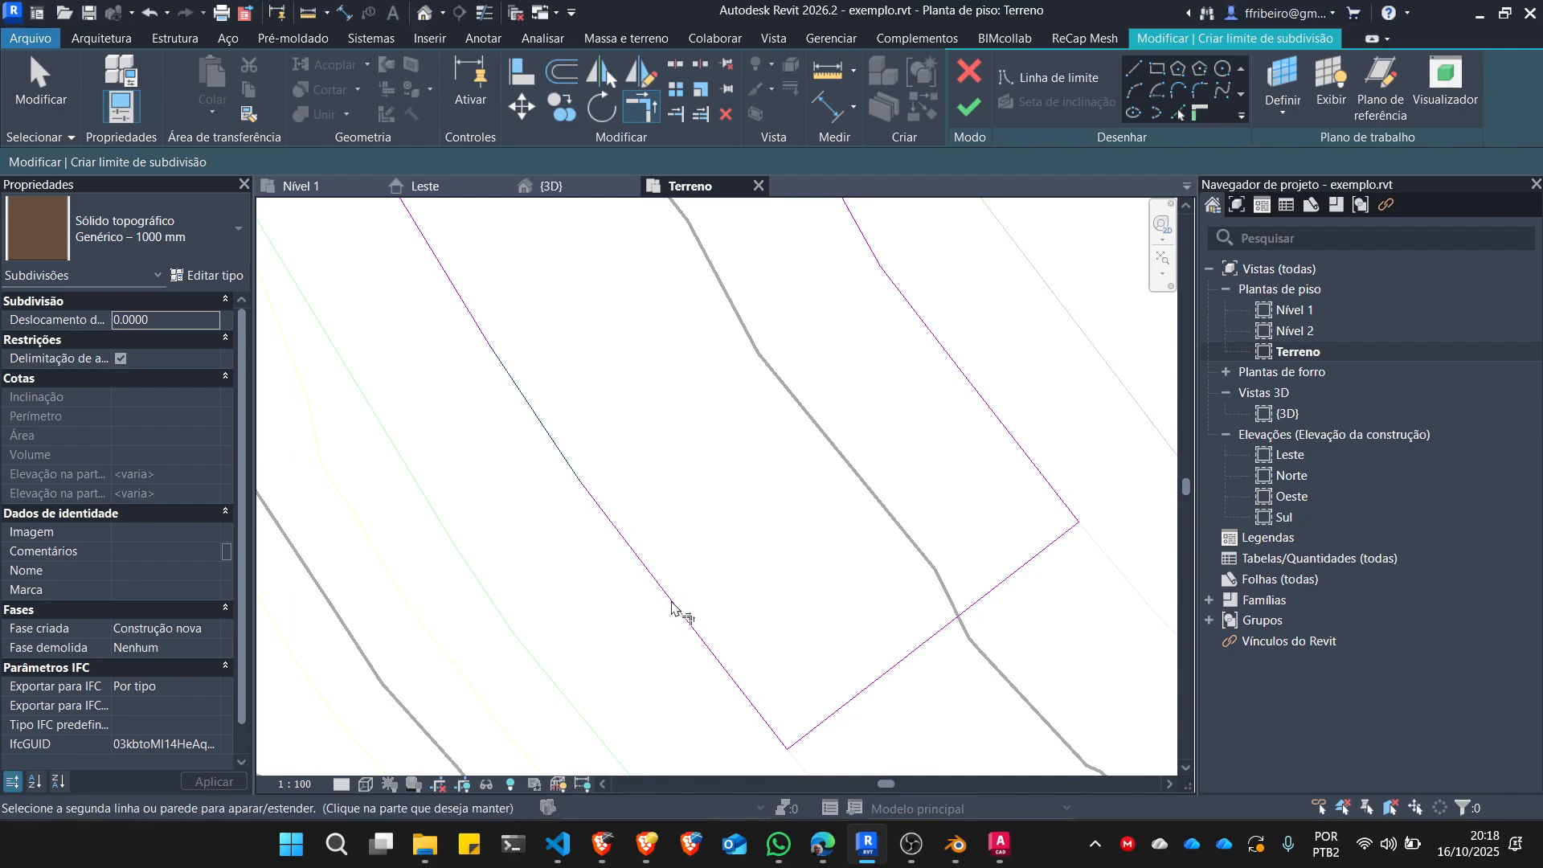
pyautogui.scroll(2, 675, 608)
pyautogui.click(688, 620)
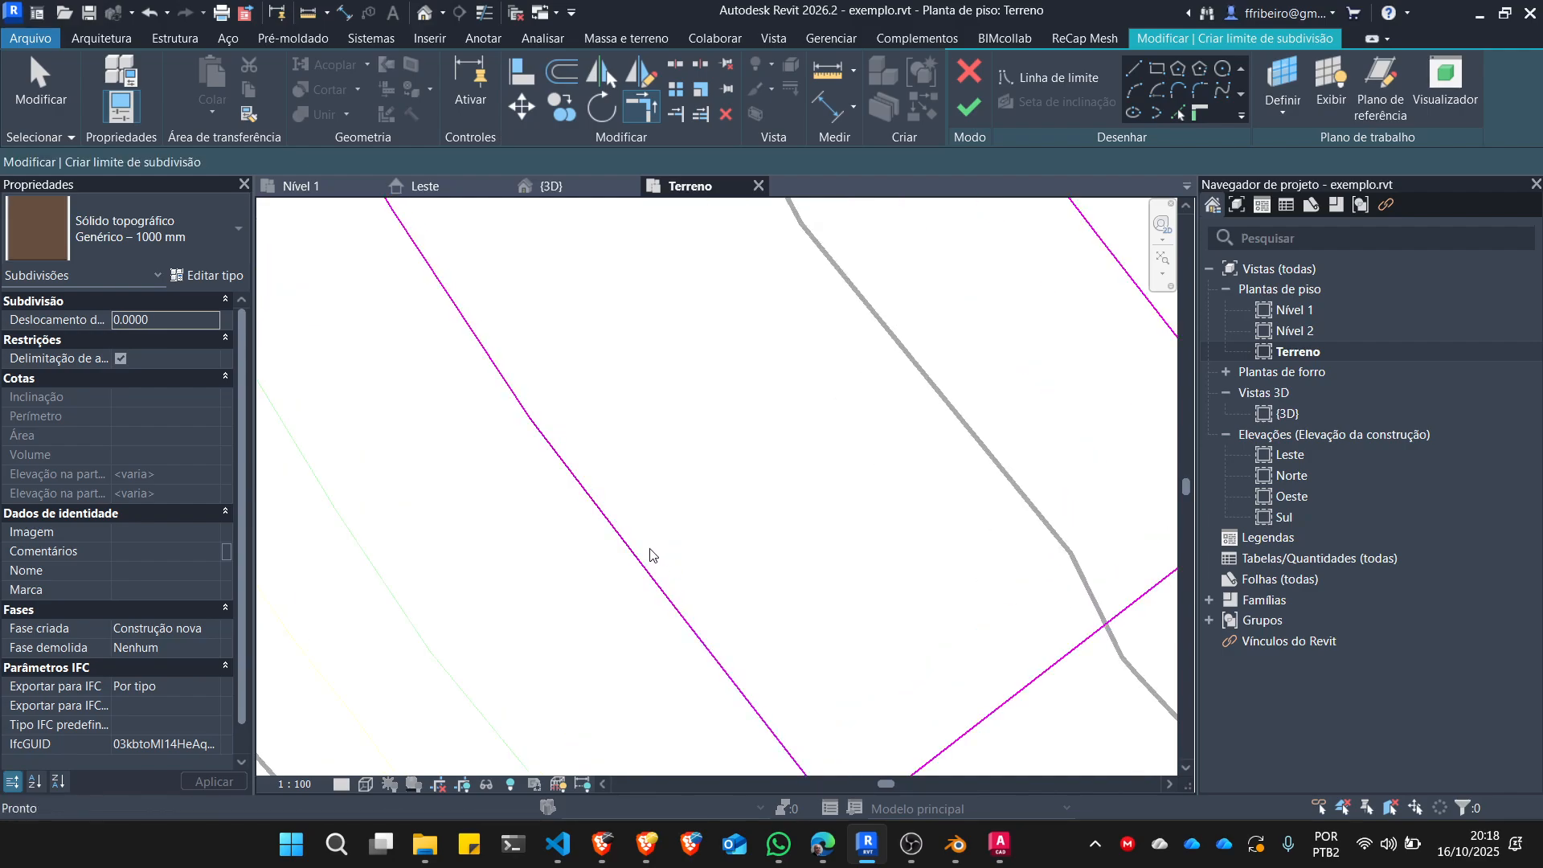
pyautogui.scroll(-2, 680, 471)
pyautogui.press('Escape')
pyautogui.click(968, 107)
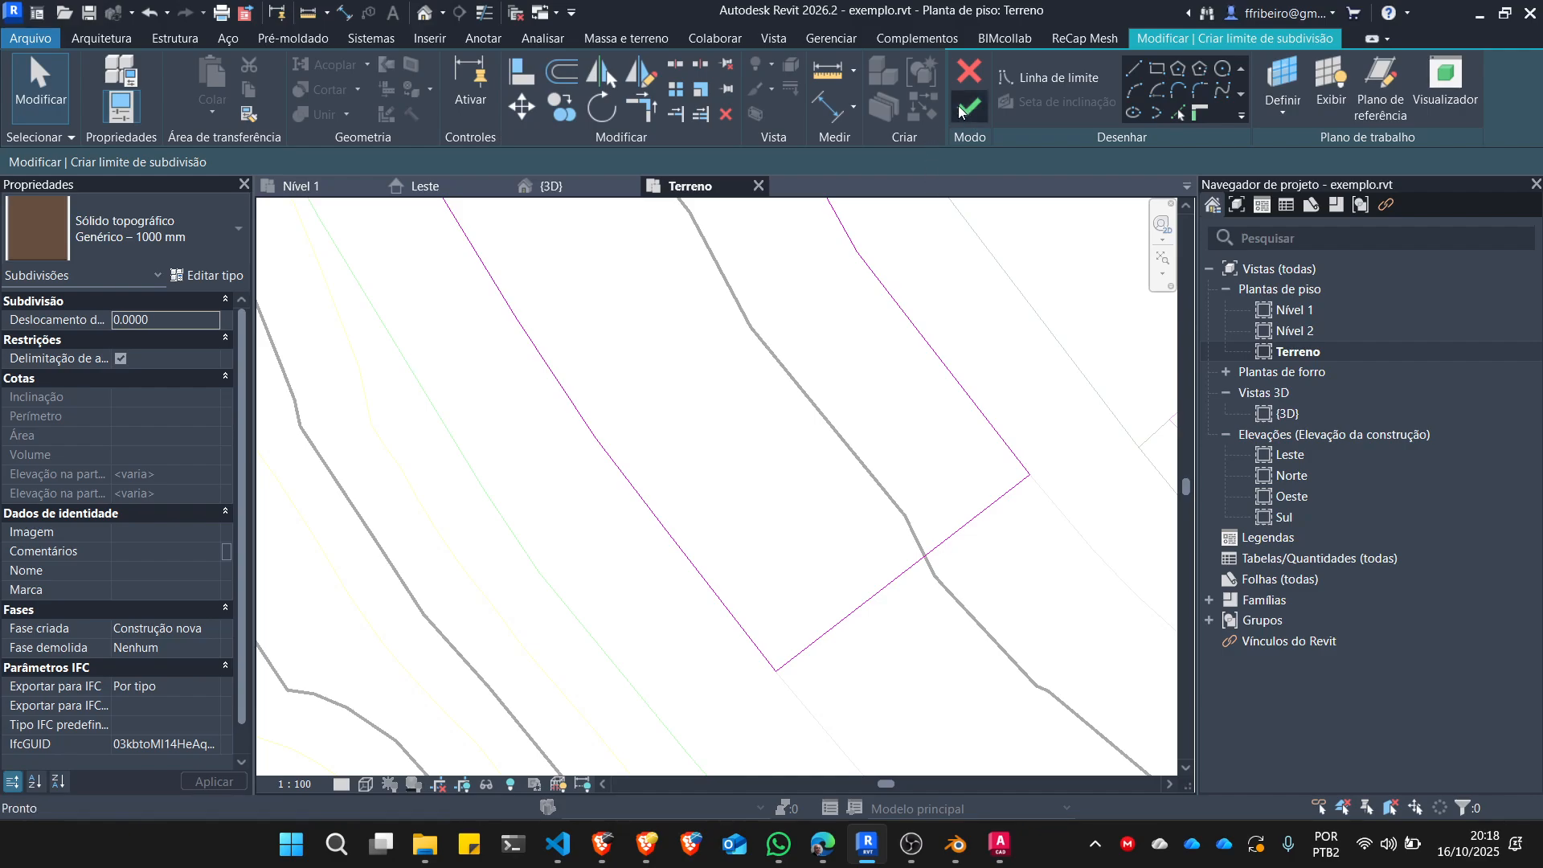
pyautogui.click(1414, 792)
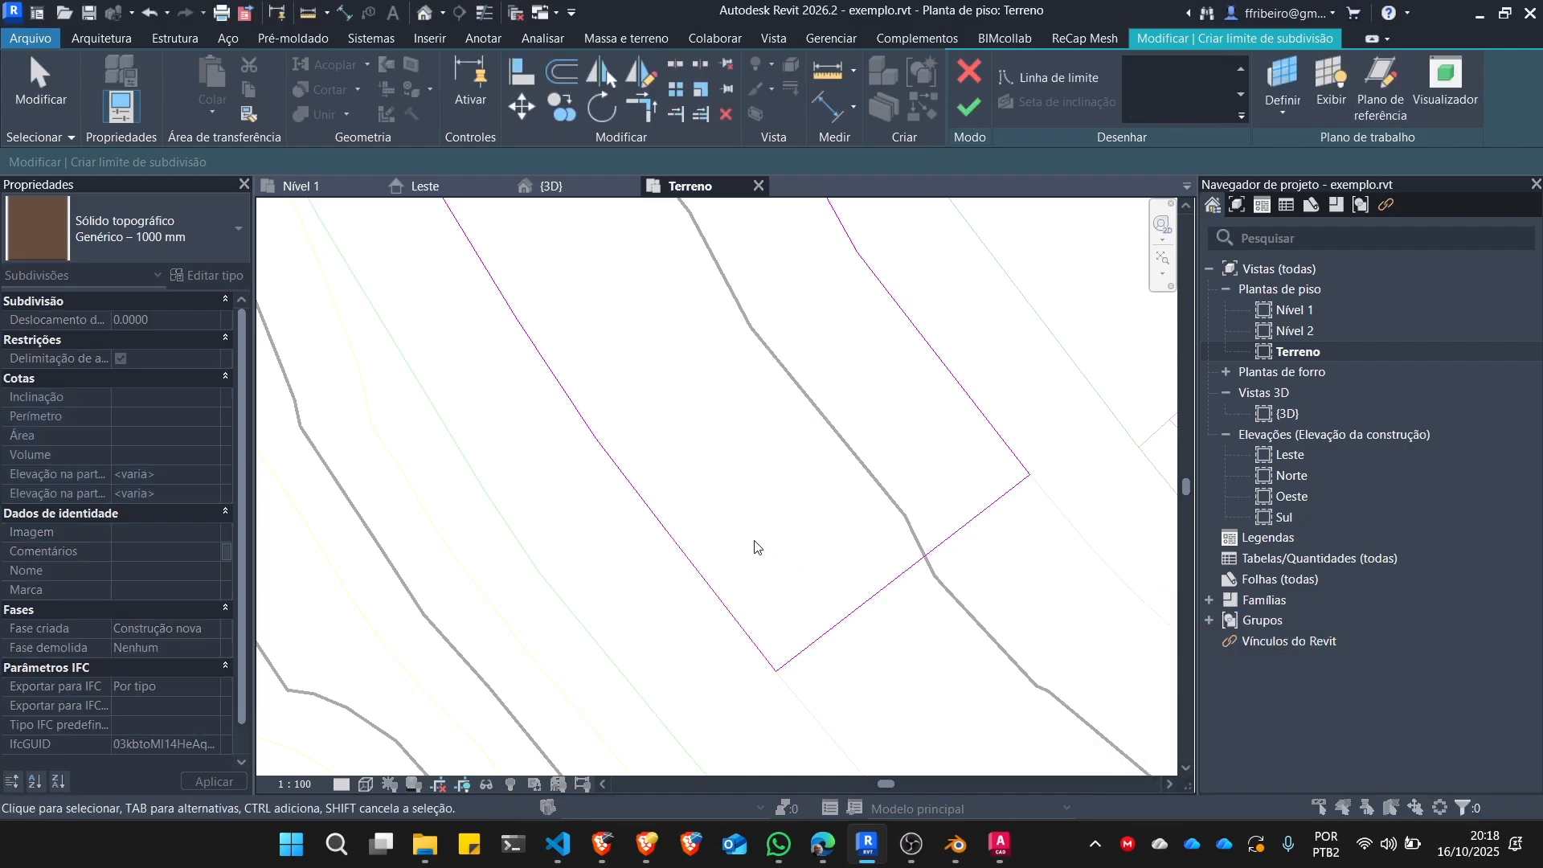
# Delete all the boundary lines of the street subdivision sketch, including the north closing line and the short edge segment beside it.
pyautogui.scroll(-4, 761, 599)
pyautogui.scroll(5, 763, 590)
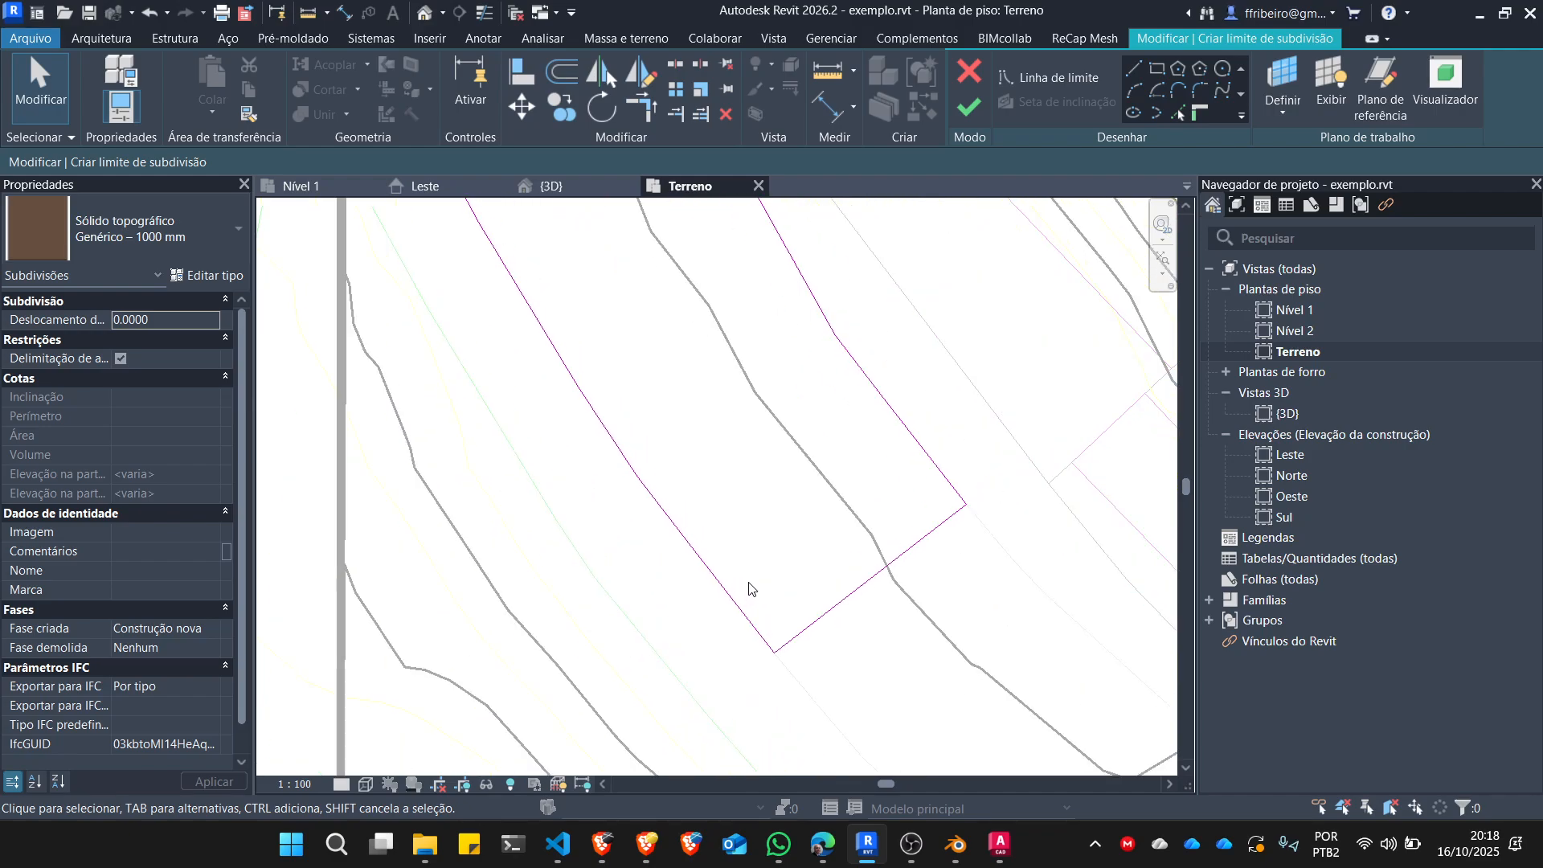
pyautogui.scroll(-2, 744, 621)
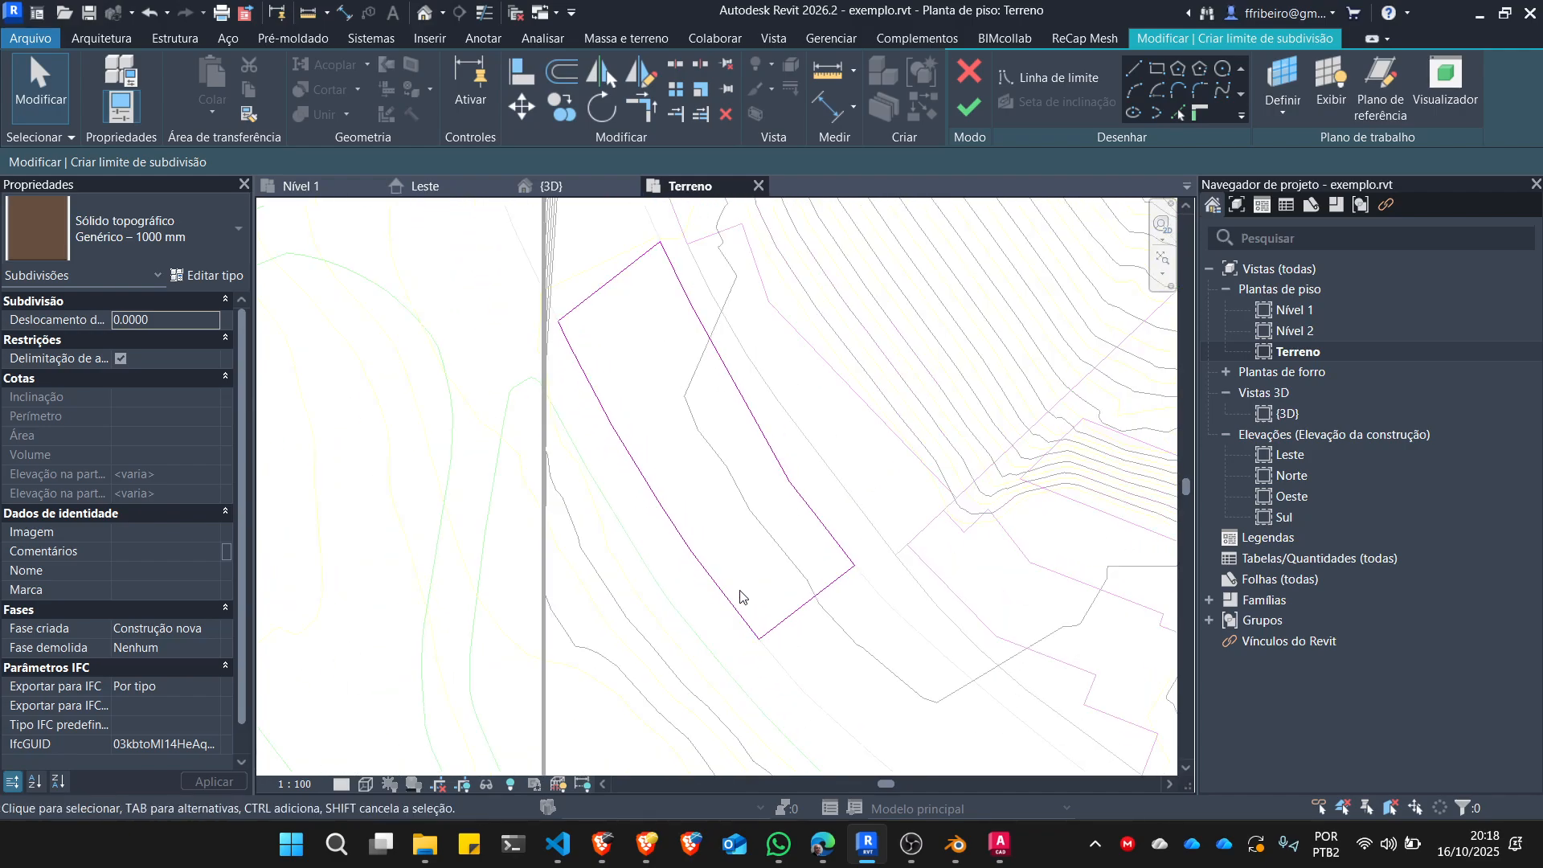
pyautogui.scroll(-2, 465, 314)
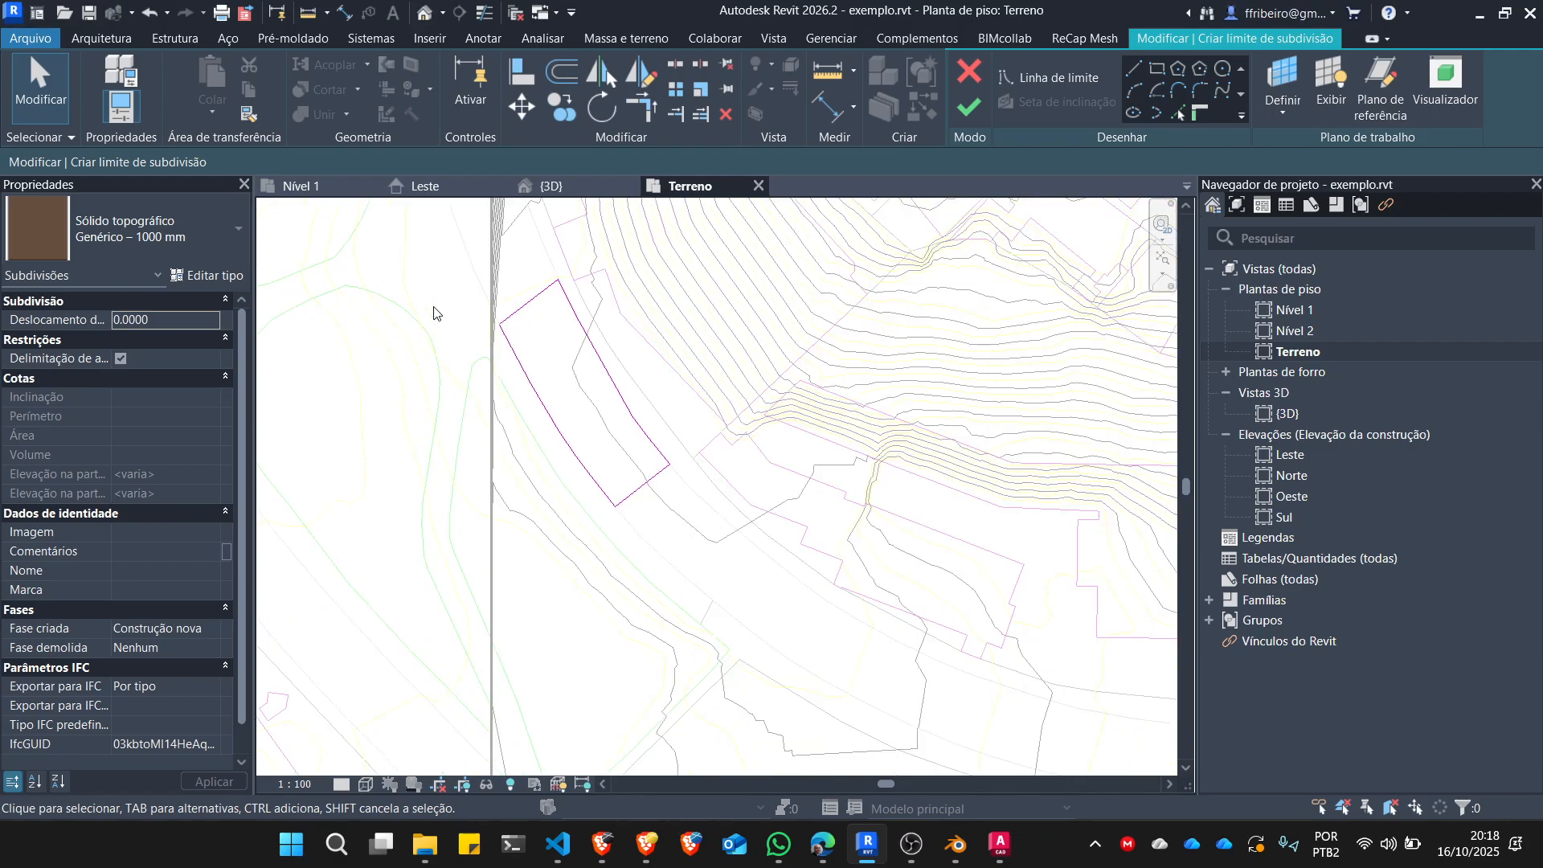
pyautogui.scroll(2, 418, 243)
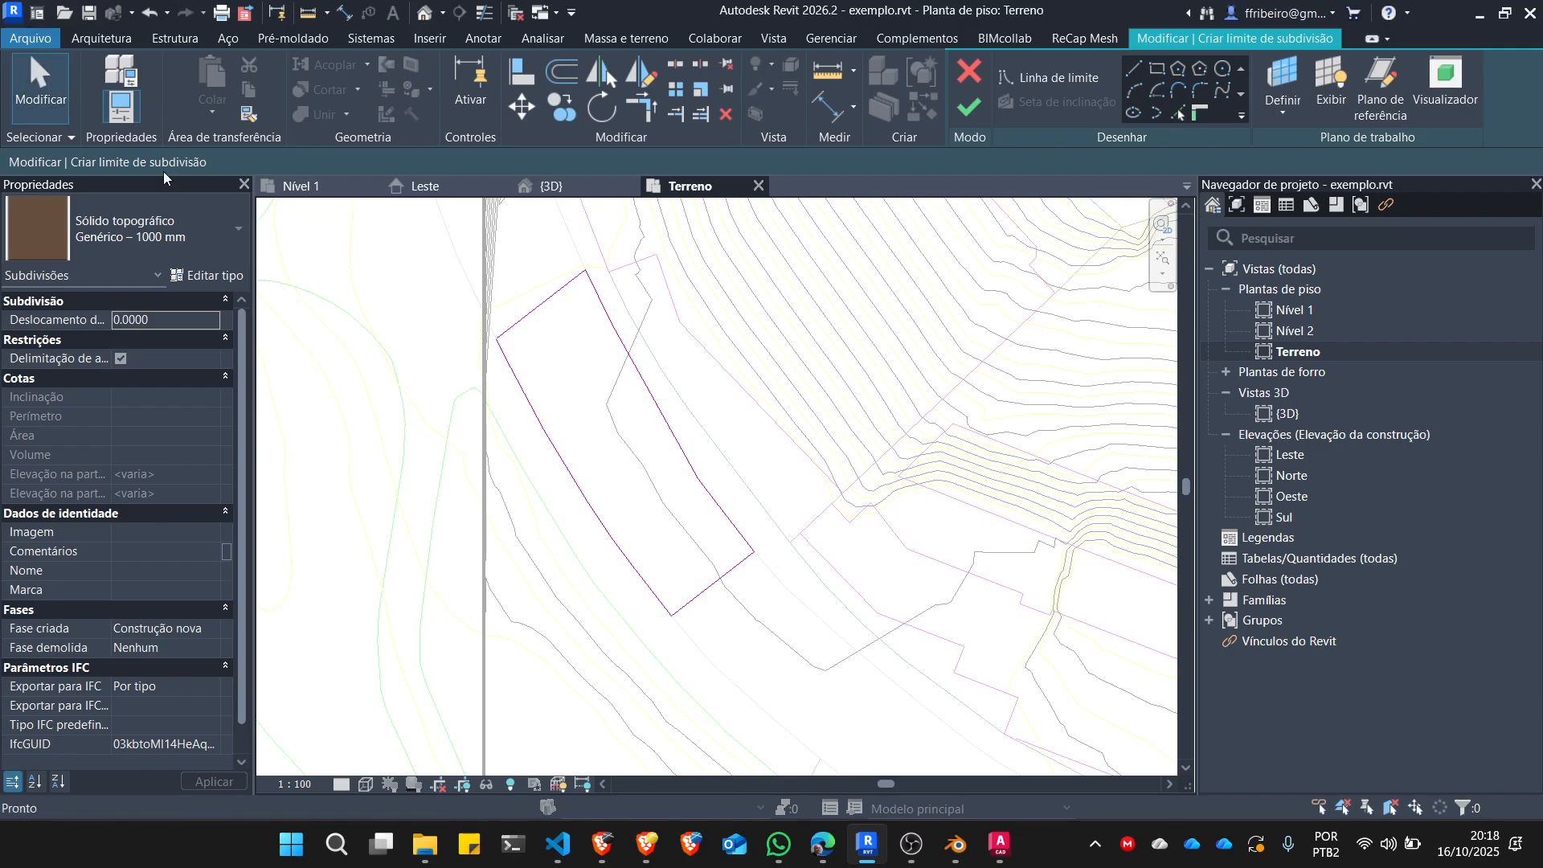
pyautogui.moveTo(400, 279); pyautogui.dragTo(832, 669)
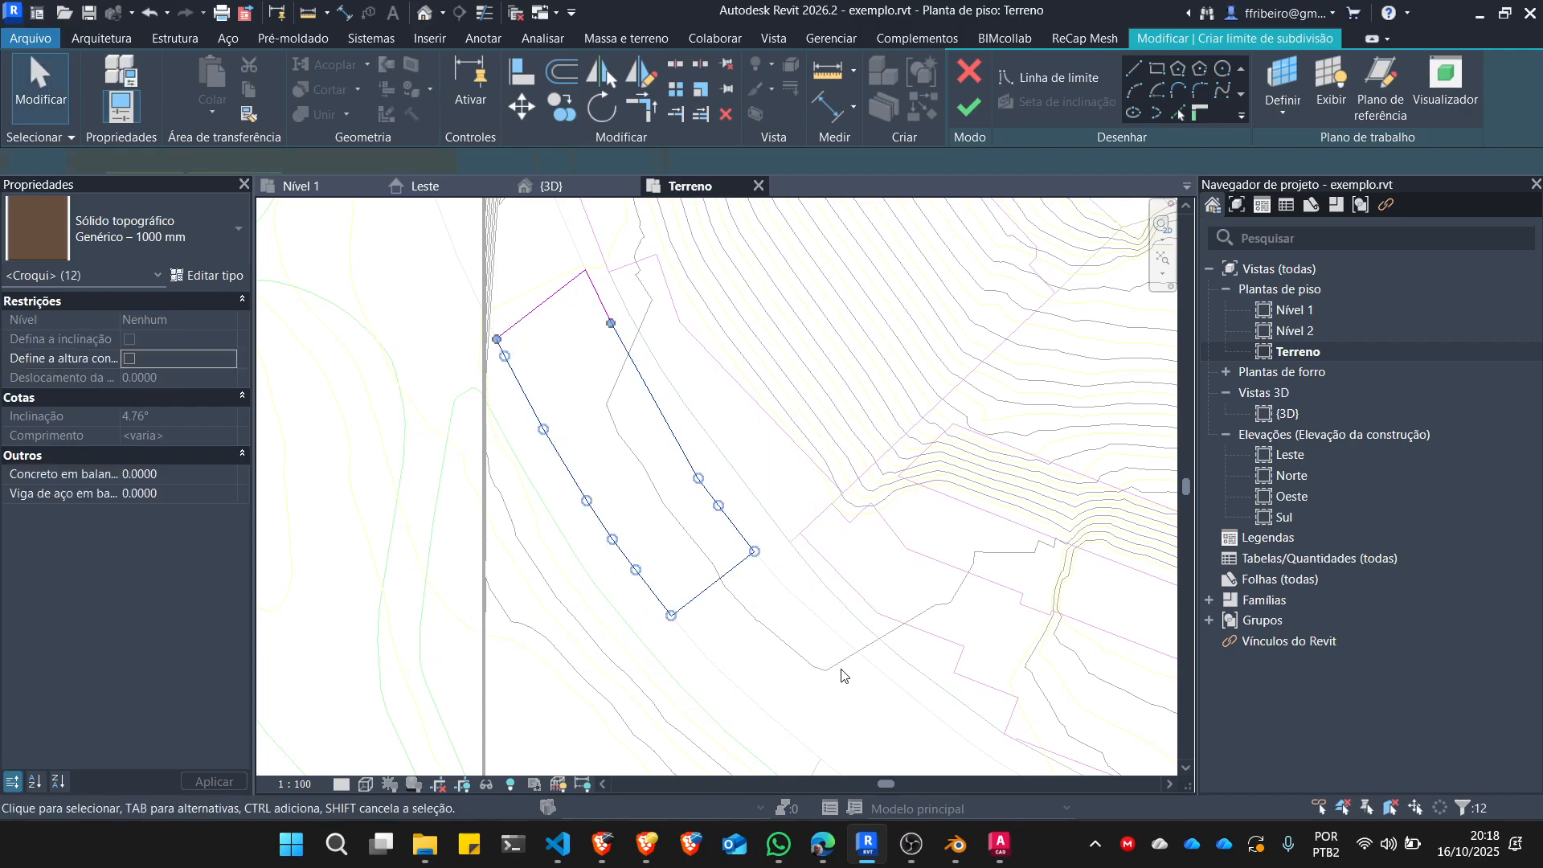
pyautogui.press('Delete')
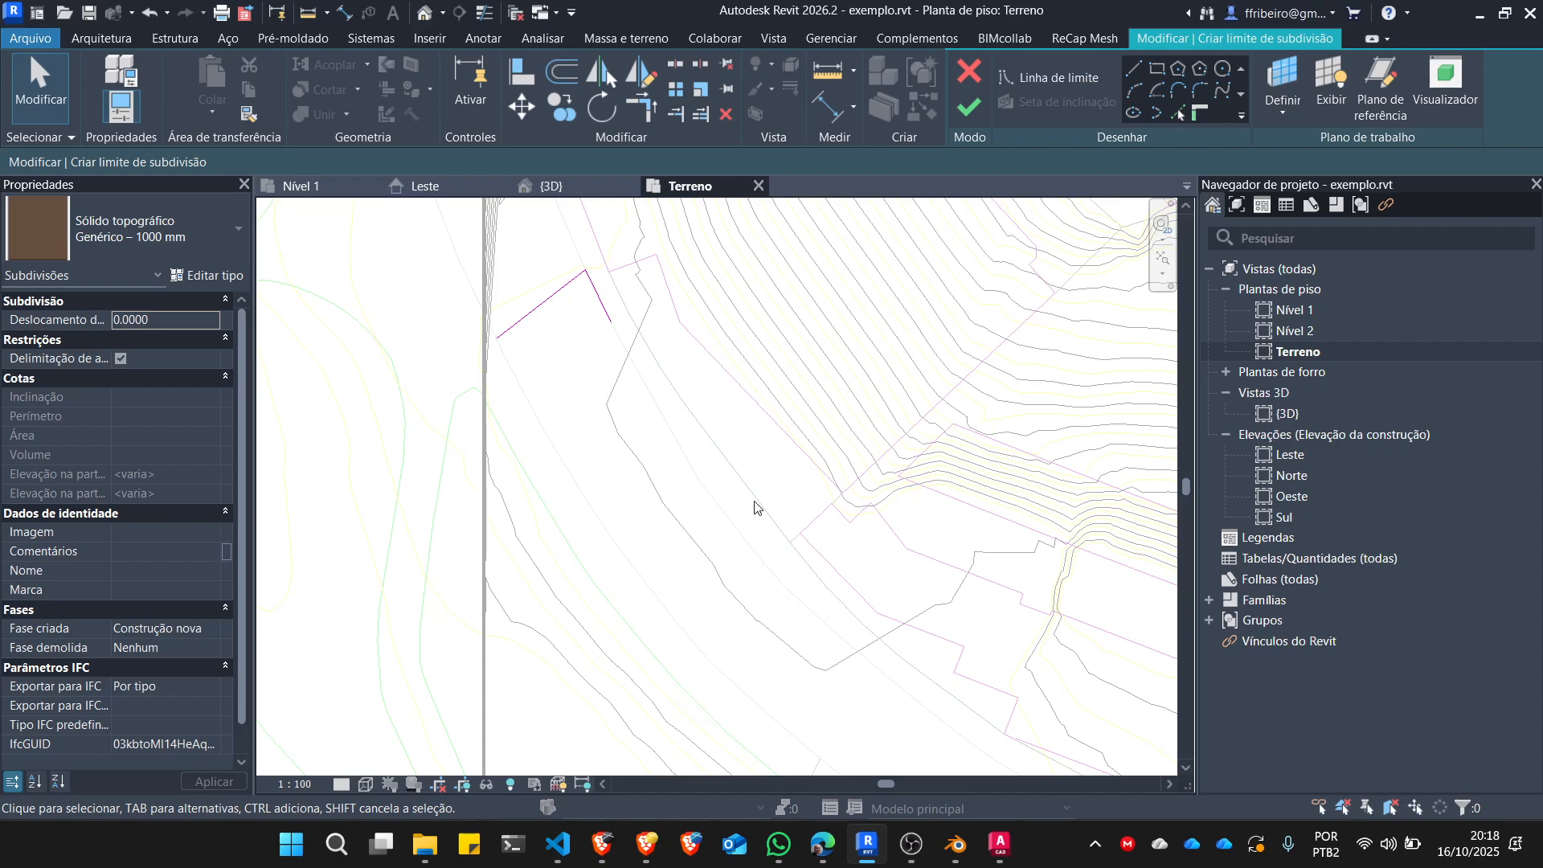
pyautogui.click(553, 298)
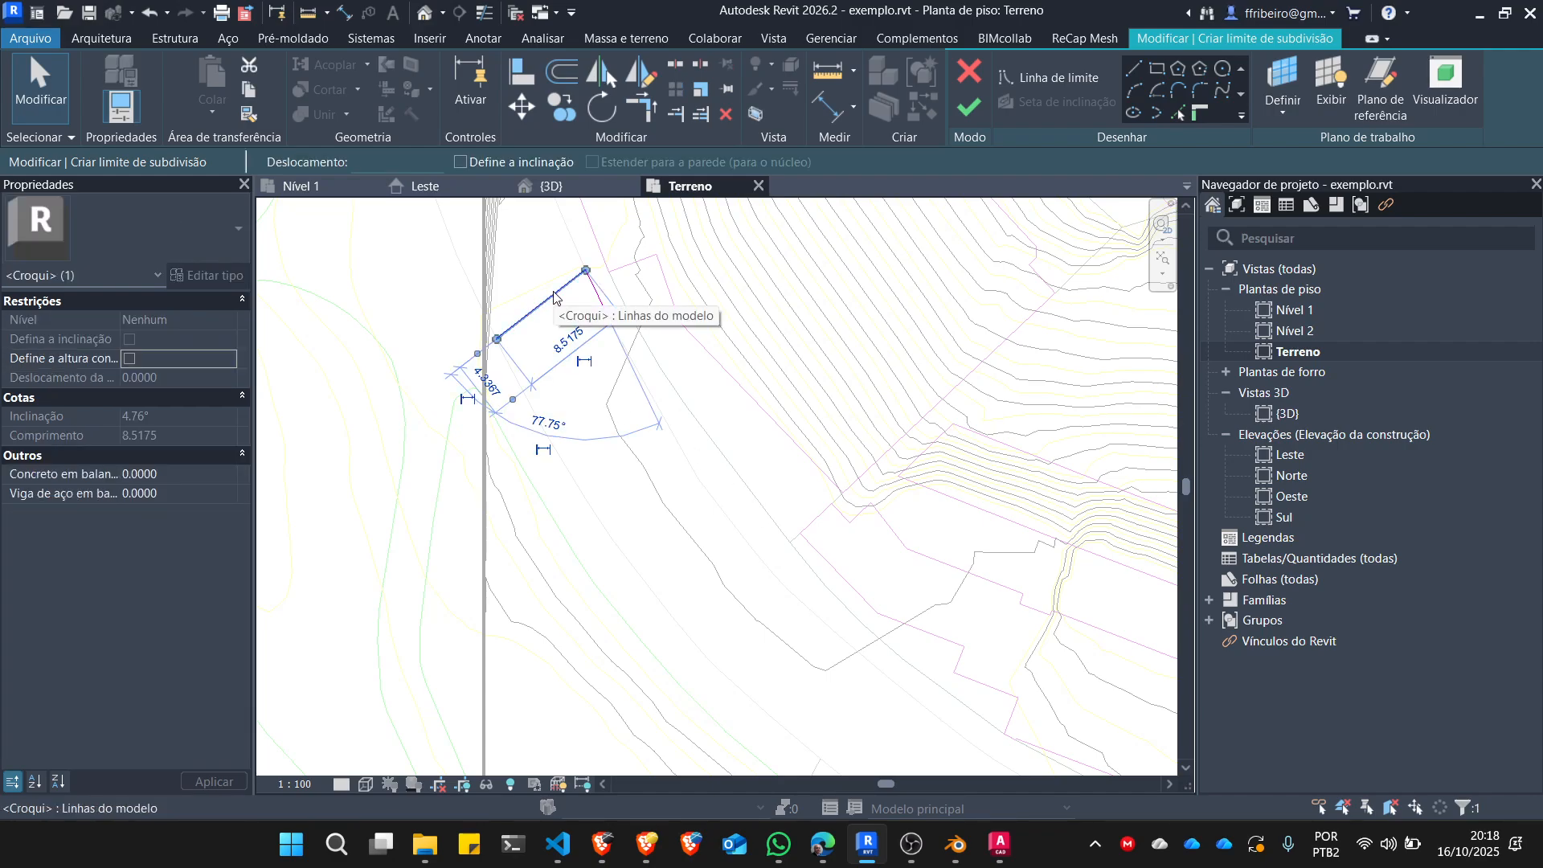
pyautogui.press('Delete')
pyautogui.click(595, 290)
pyautogui.press('Delete')
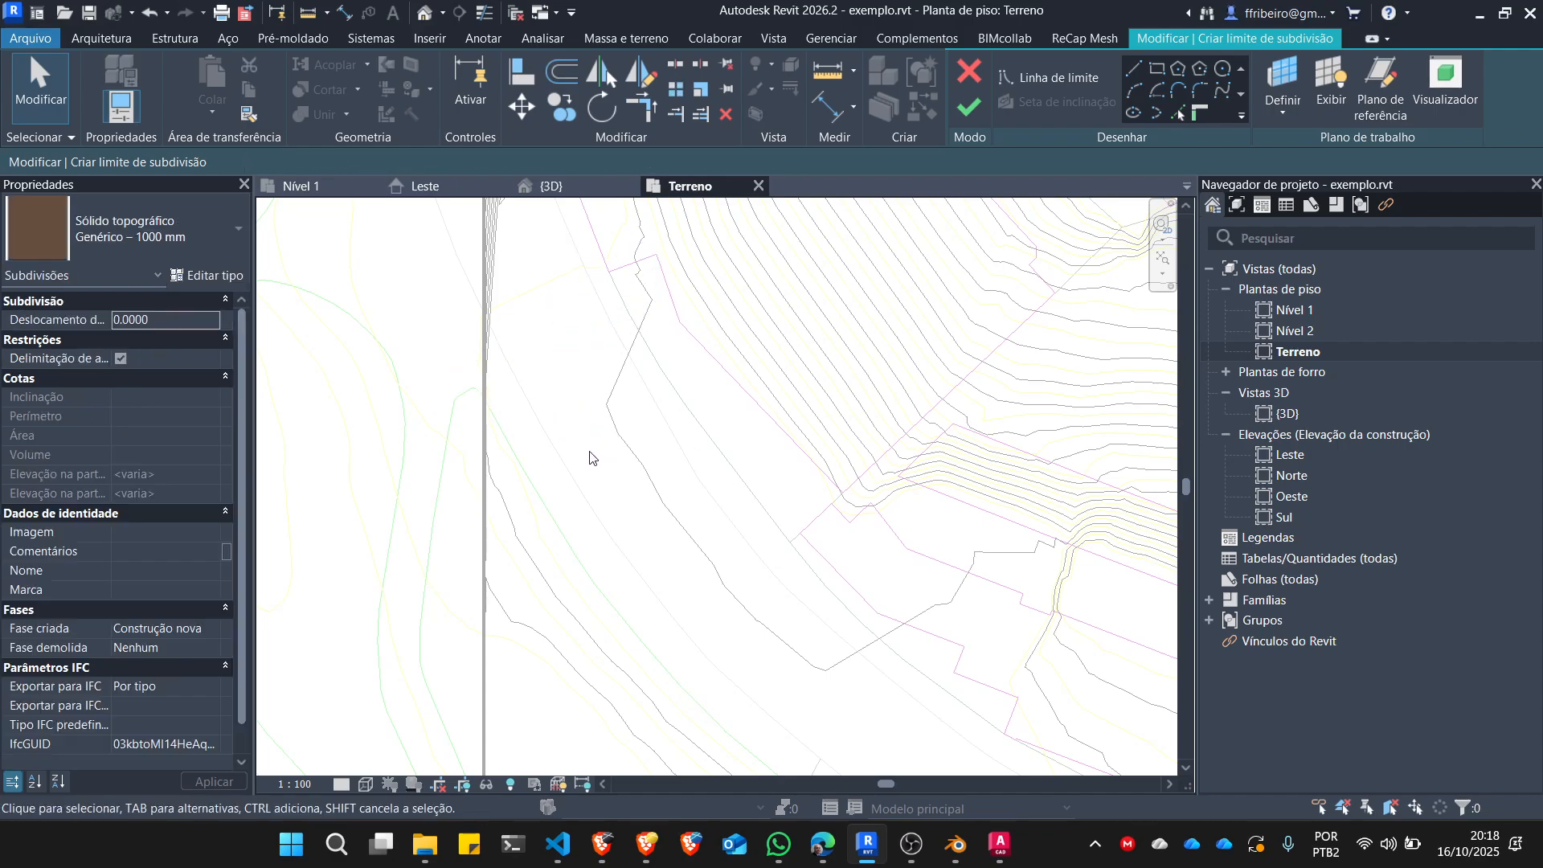
# Trace the street's outer edge from the northwest toward the southeast with a chain of straight boundary lines along the DWG curve.
pyautogui.click(1133, 69)
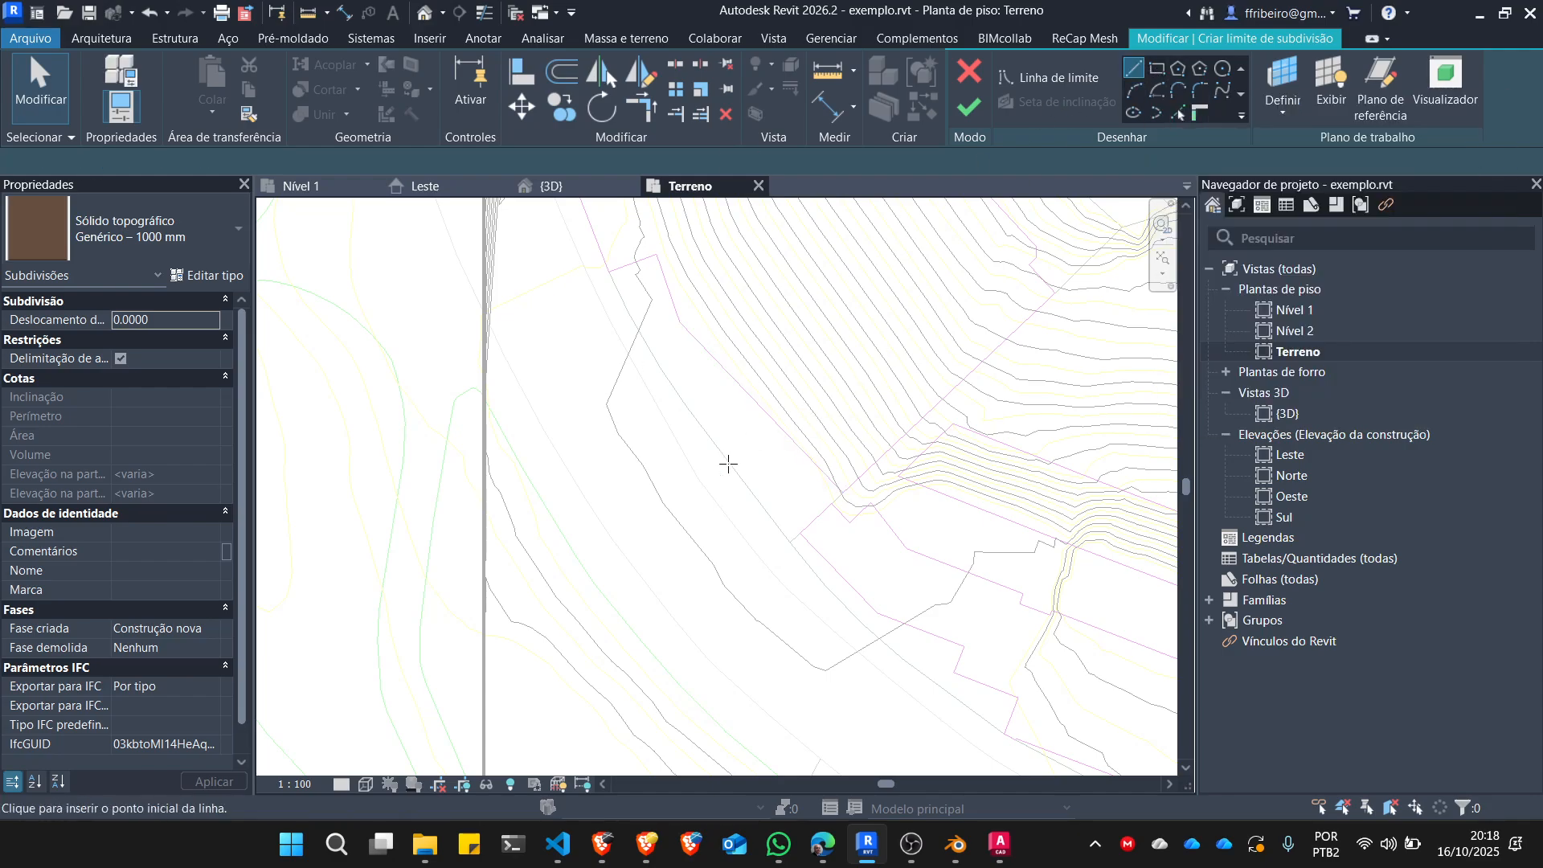
pyautogui.click(556, 453)
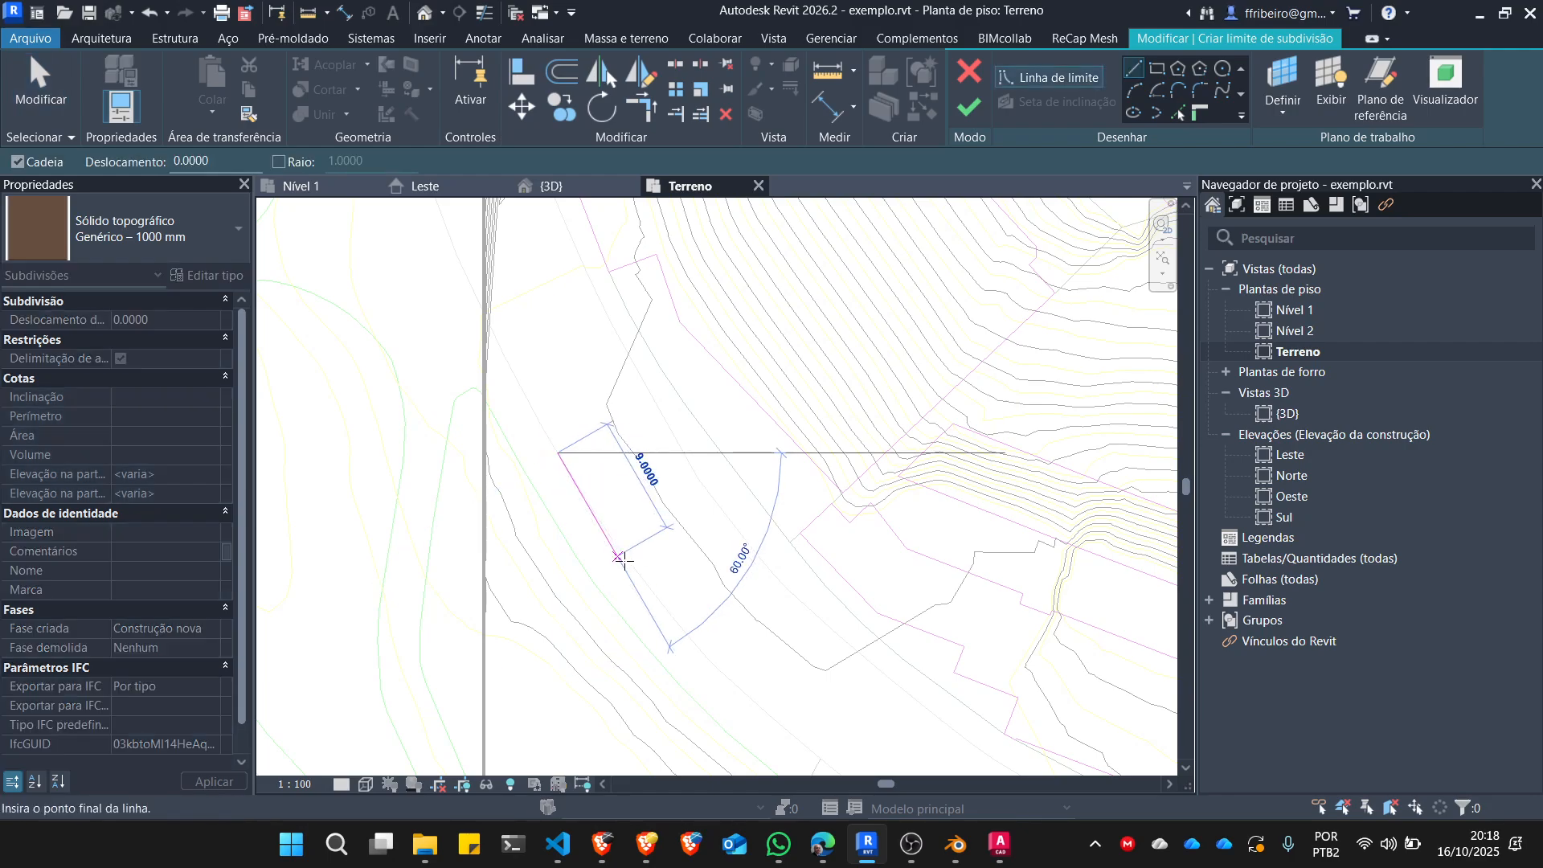
pyautogui.click(696, 643)
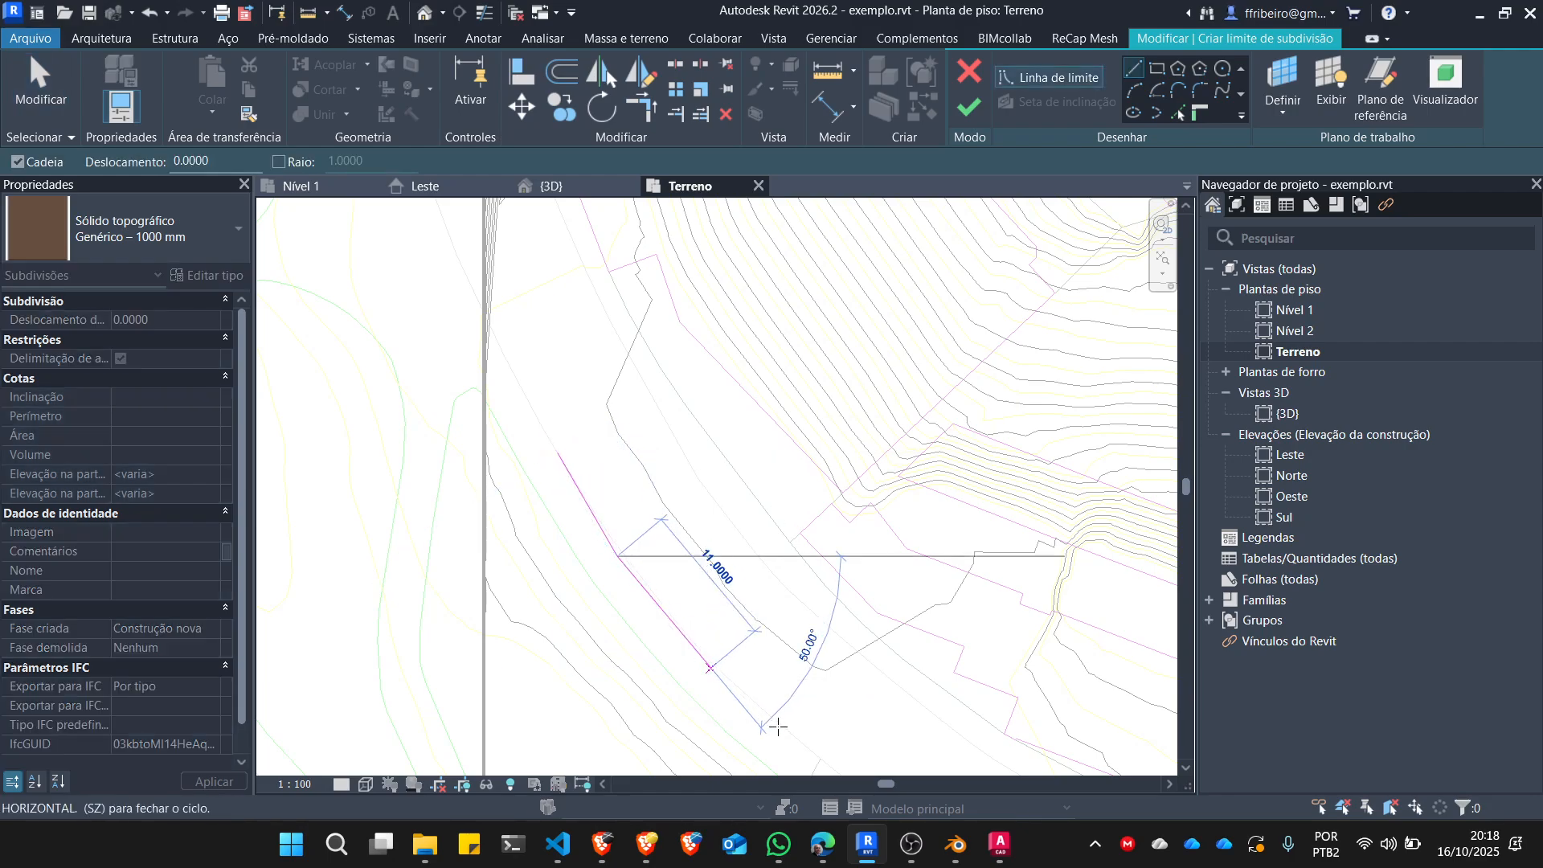
pyautogui.scroll(-3, 567, 515)
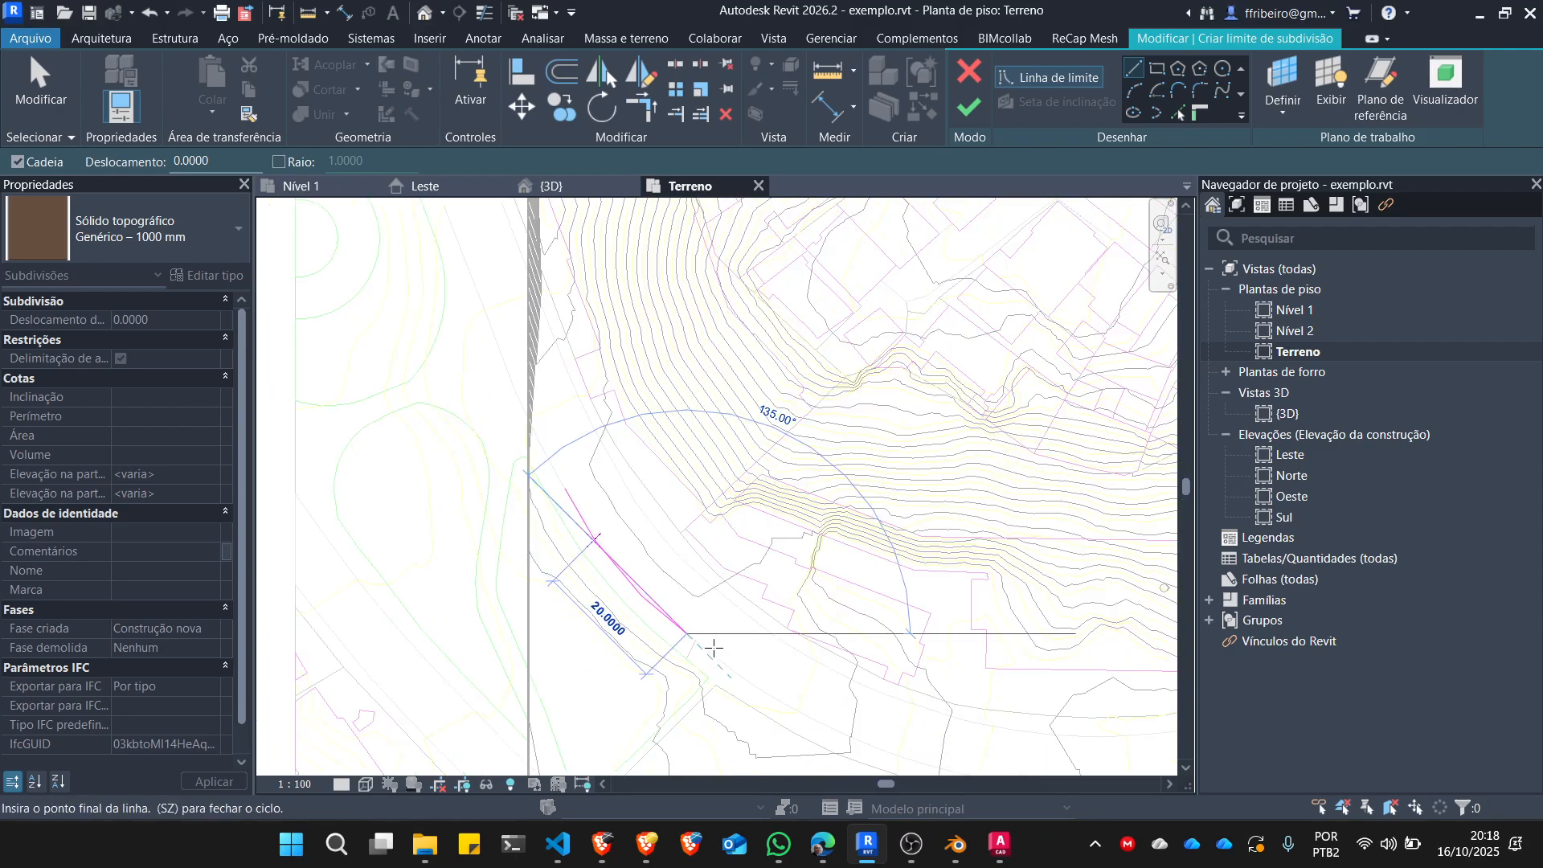
pyautogui.scroll(2, 740, 674)
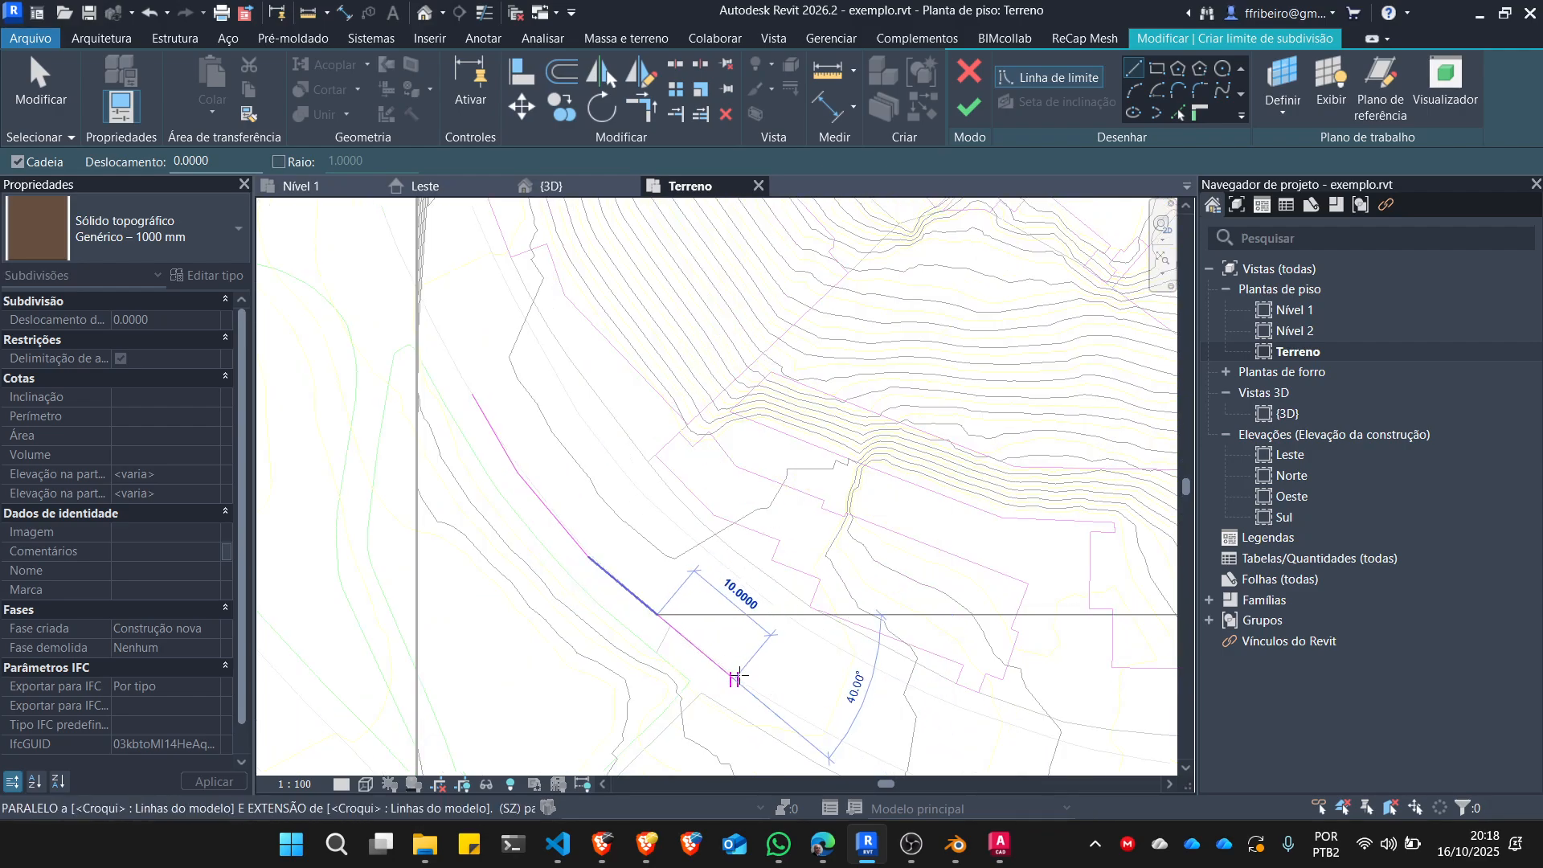
pyautogui.click(824, 728)
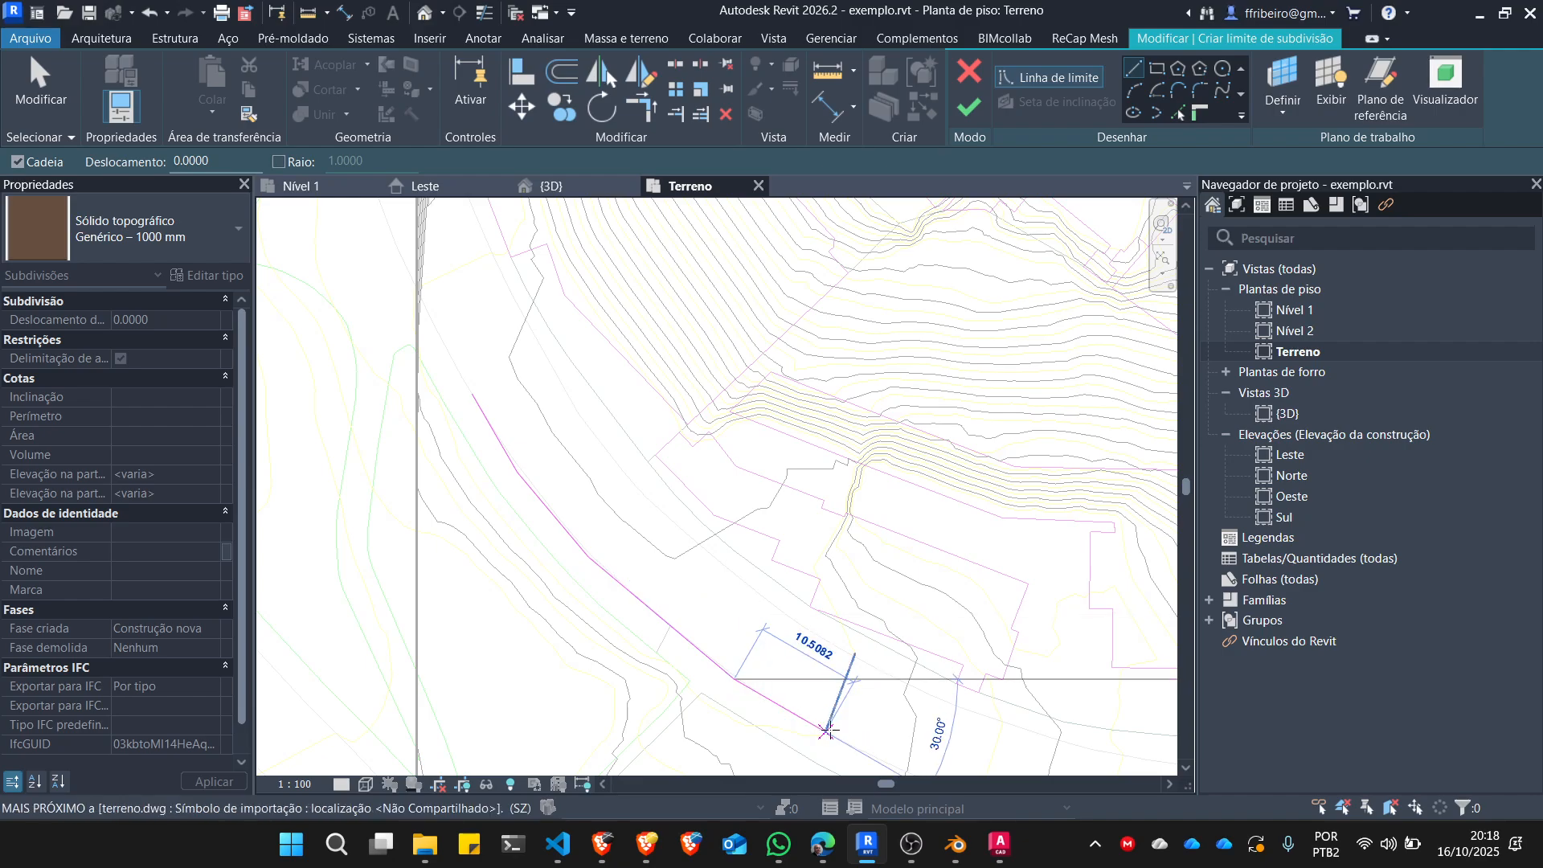
pyautogui.scroll(-1, 763, 680)
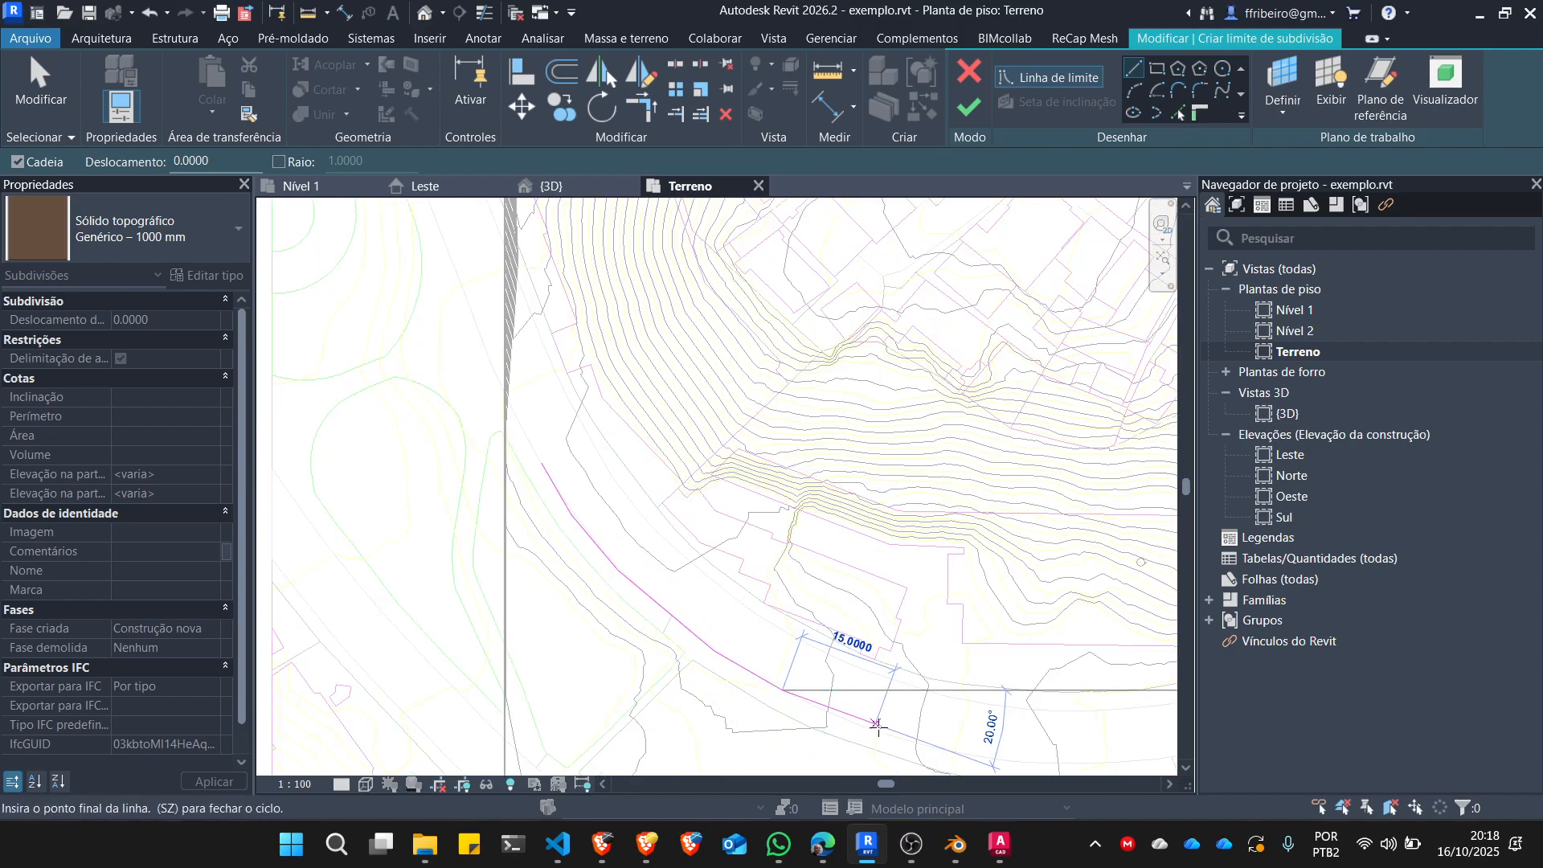
pyautogui.scroll(1, 918, 753)
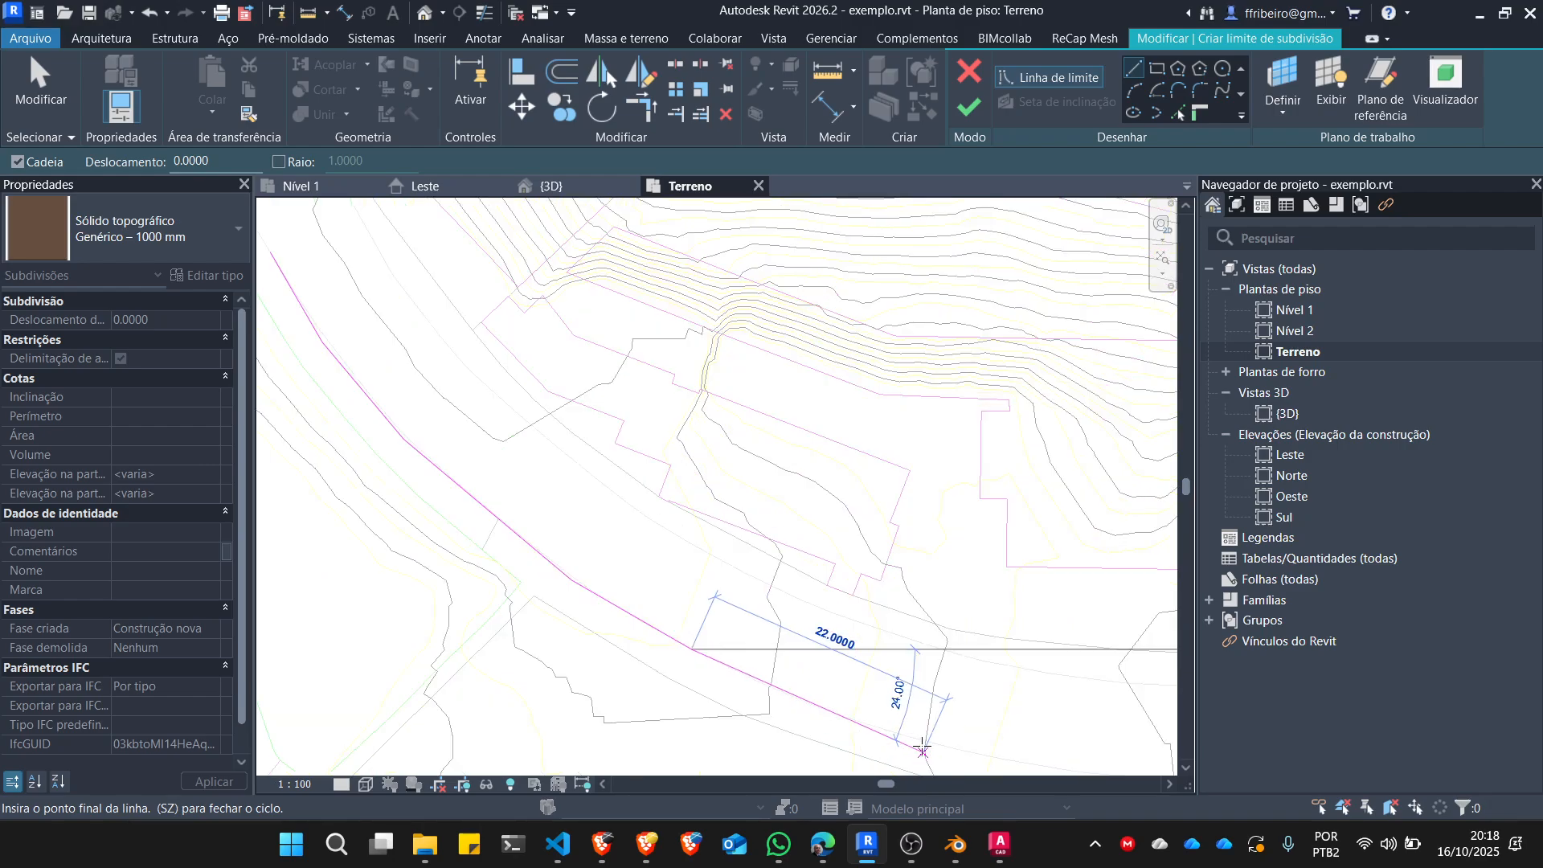
pyautogui.click(926, 744)
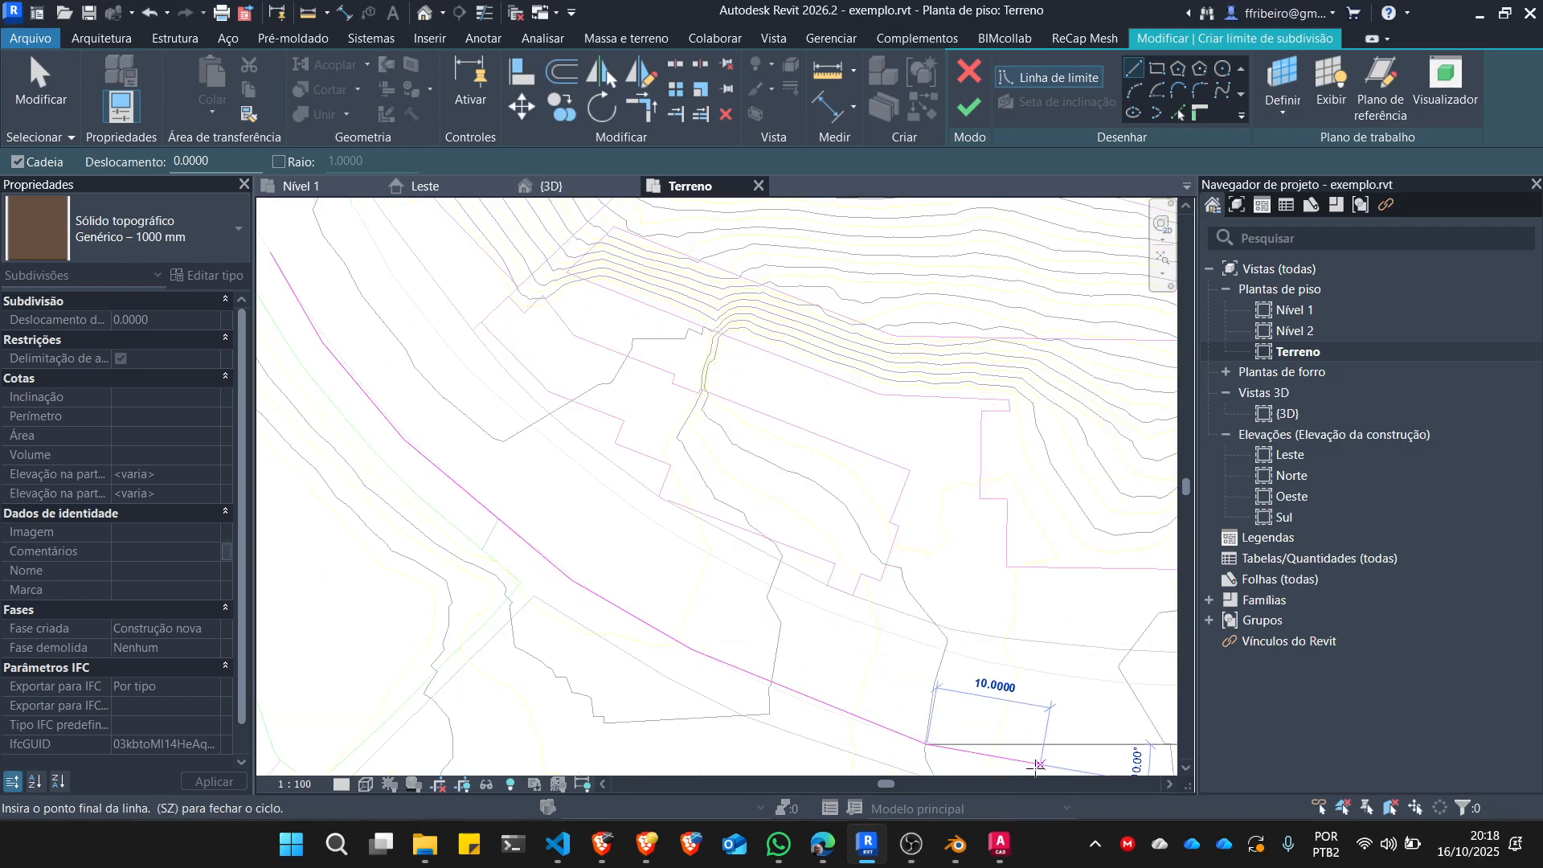
# Draw a line about 7.9 m long across the street's southeast end and trace the inner edge back northwest with straight segments.
pyautogui.click(1058, 679)
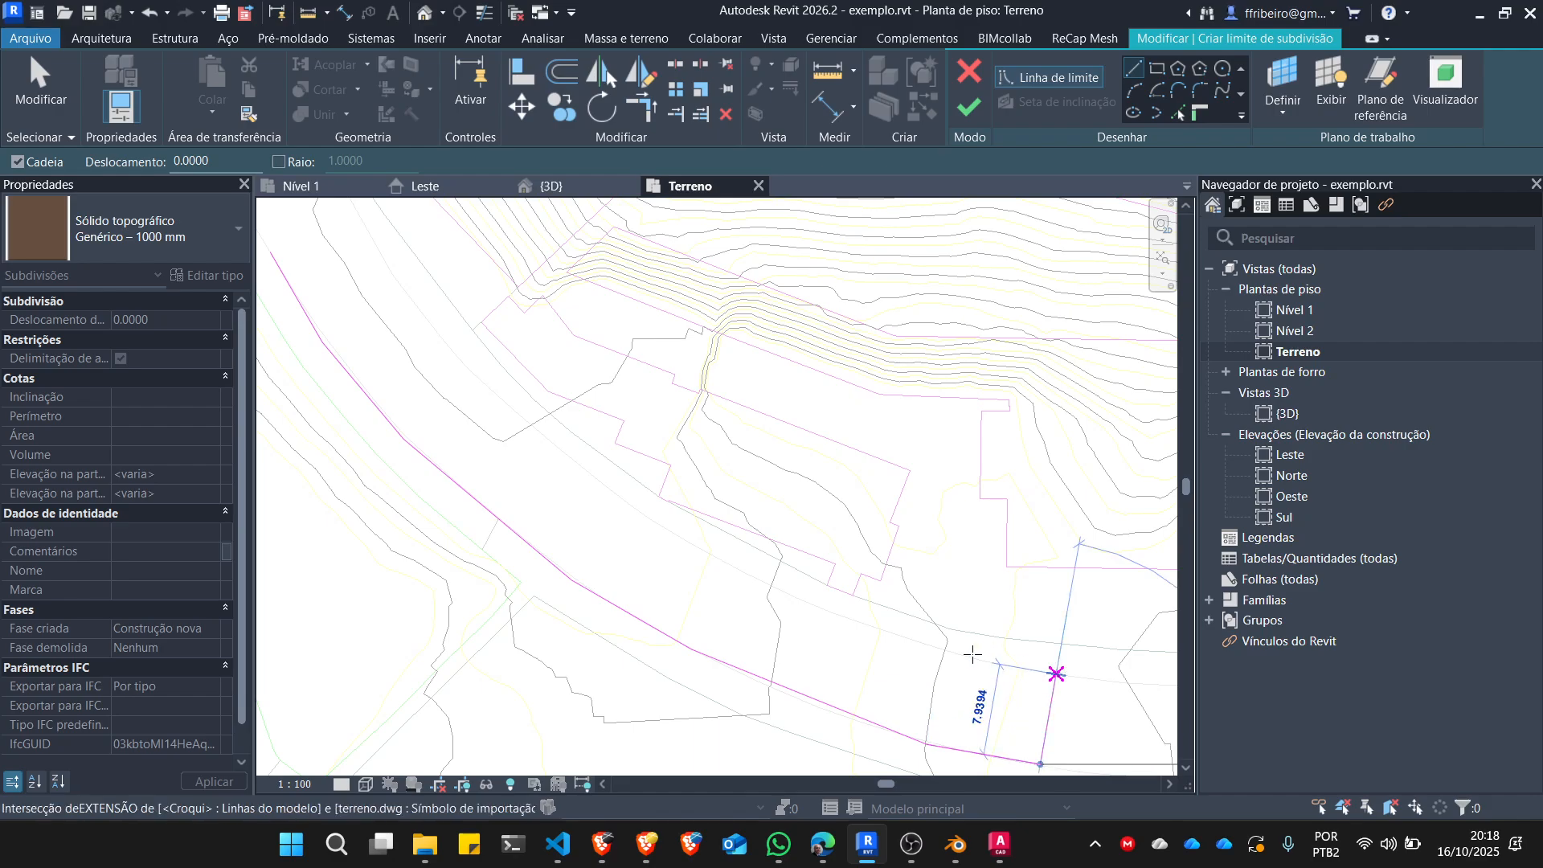
pyautogui.click(930, 642)
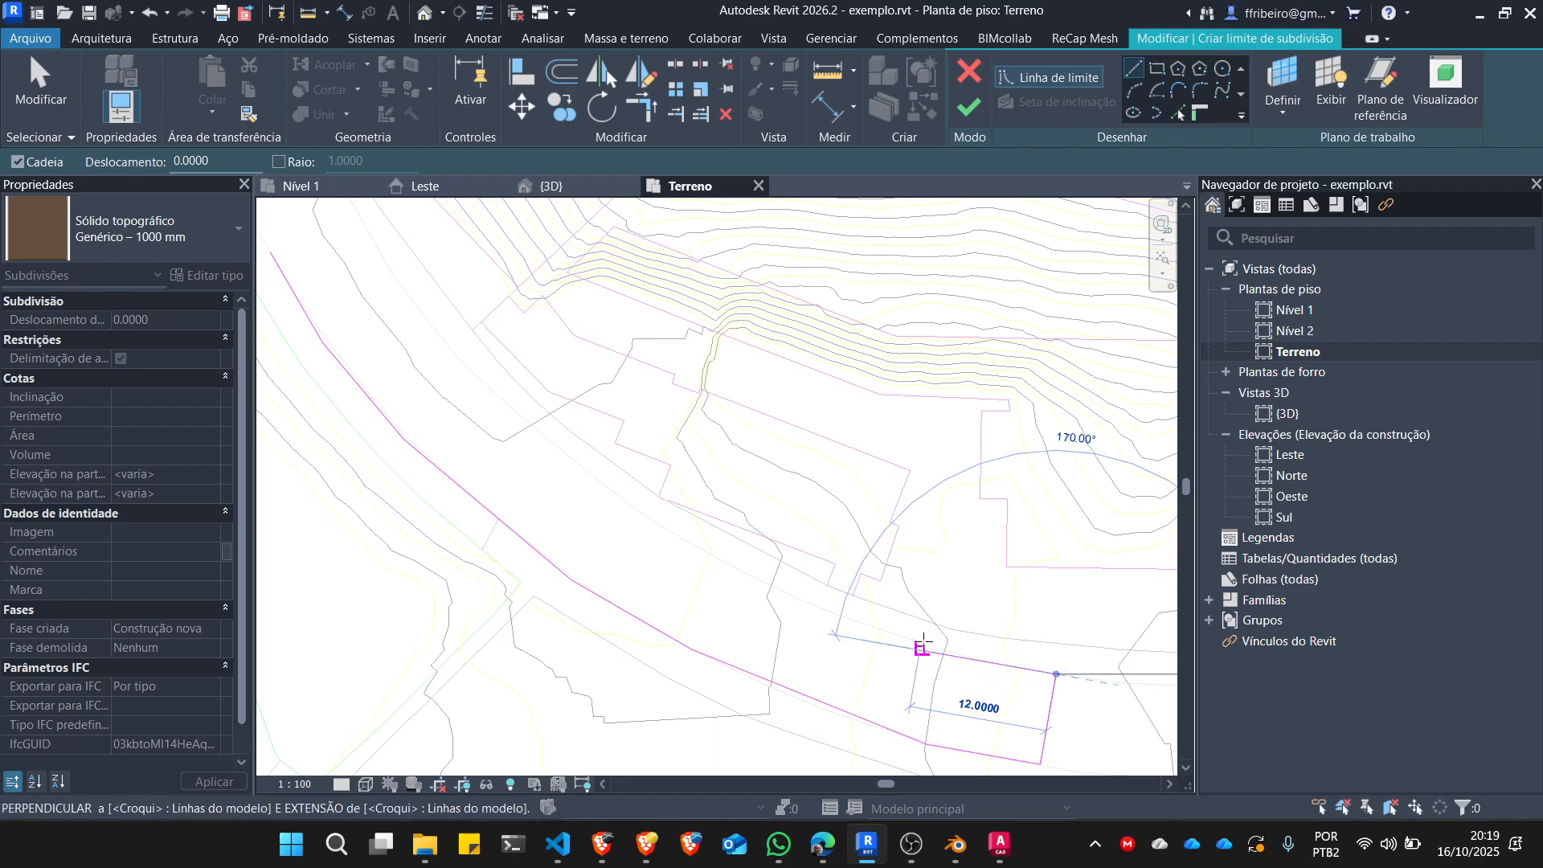
pyautogui.click(923, 646)
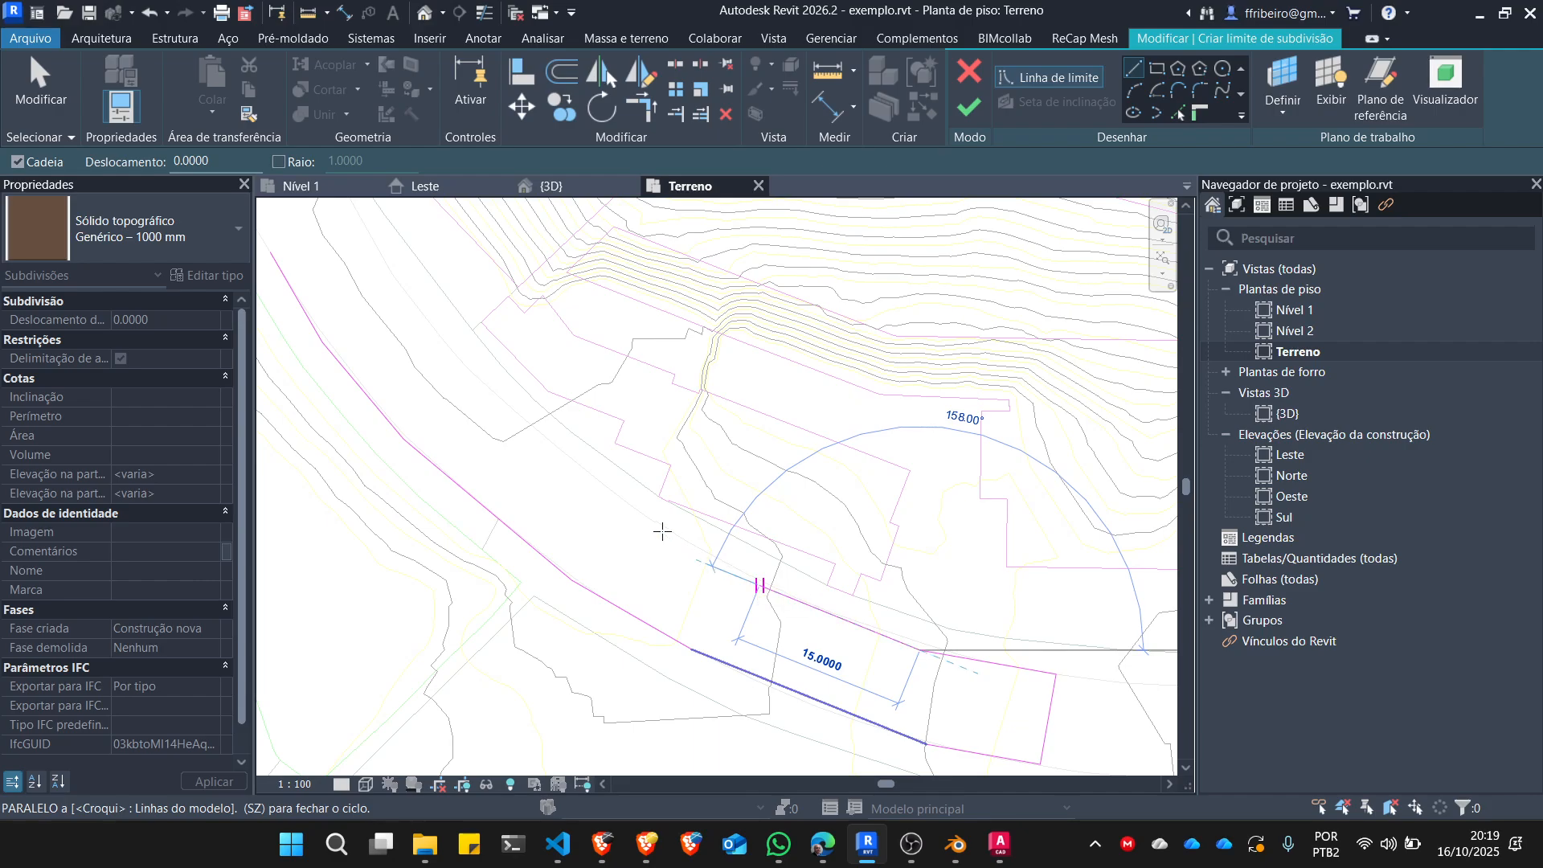
pyautogui.click(619, 516)
pyautogui.scroll(-2, 669, 569)
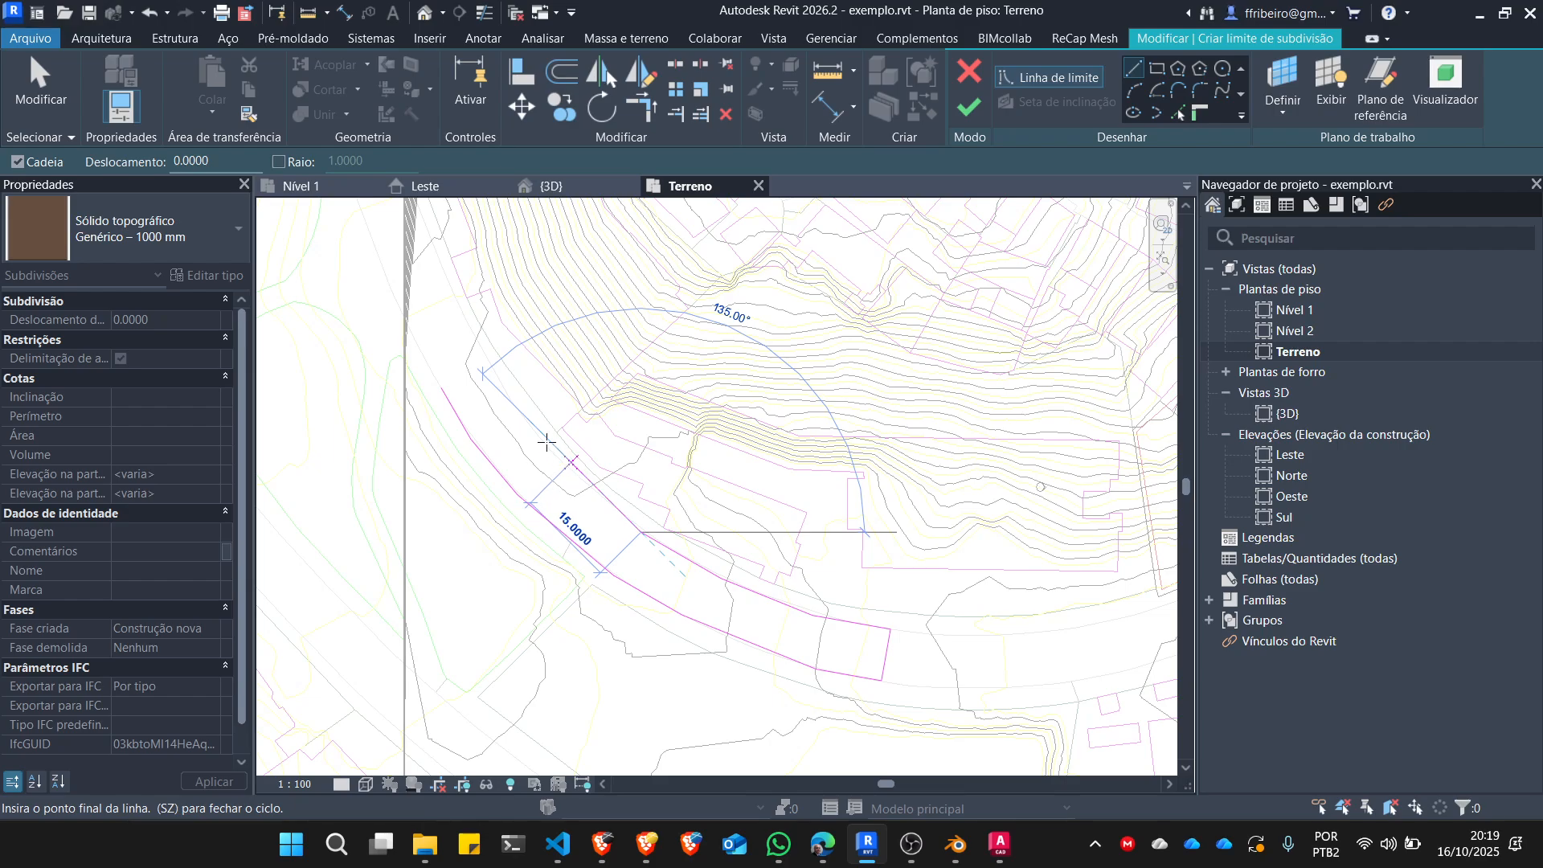
# Complete the inner edge, close the street boundary at the first outer edge's starting point, and finish the subdivision.
pyautogui.click(515, 387)
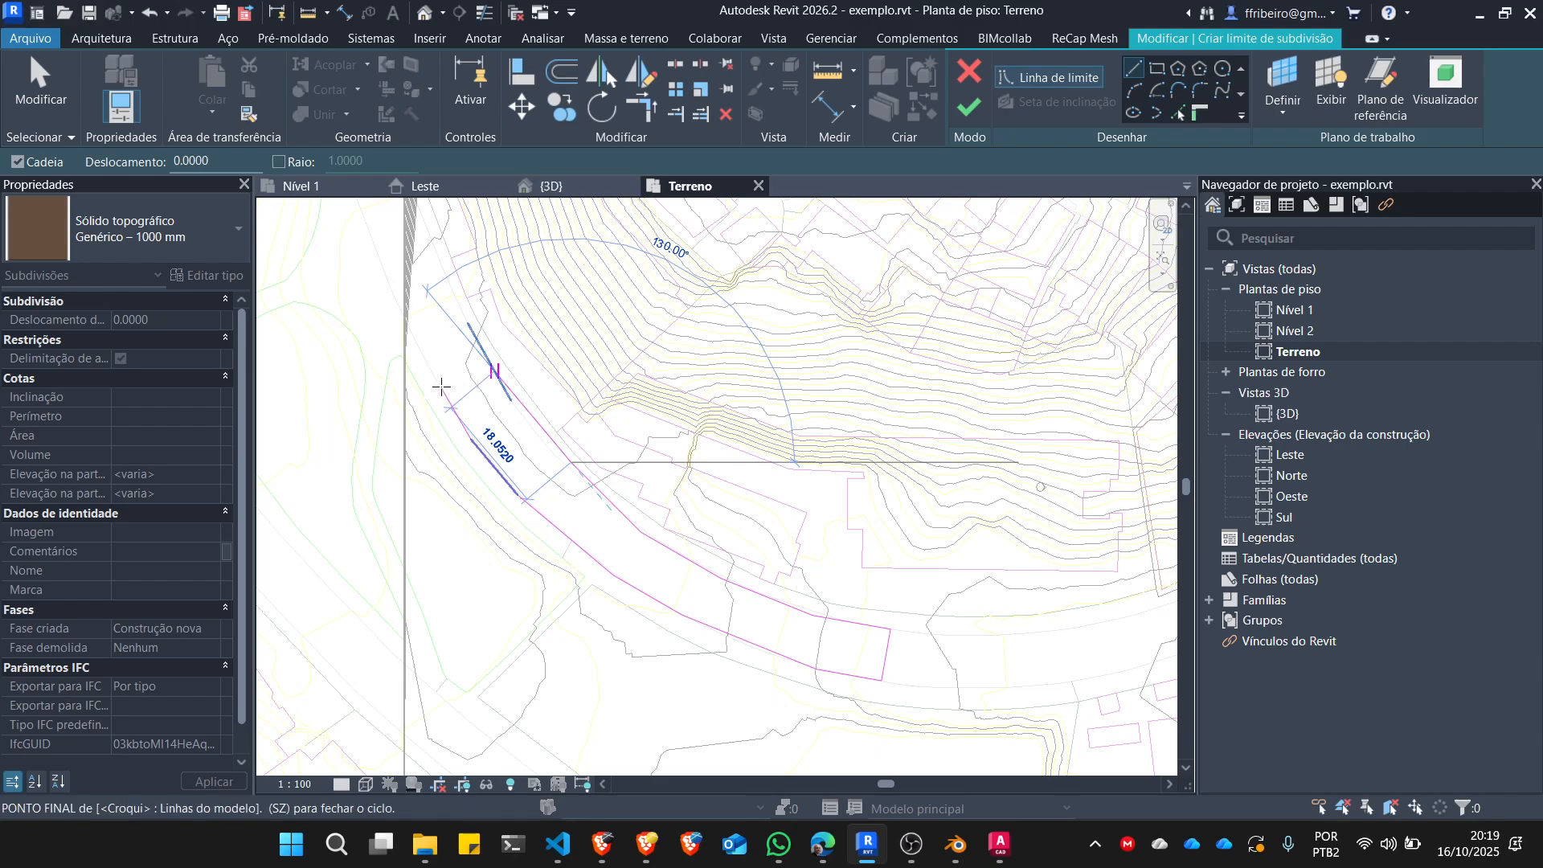
pyautogui.click(496, 371)
pyautogui.click(441, 388)
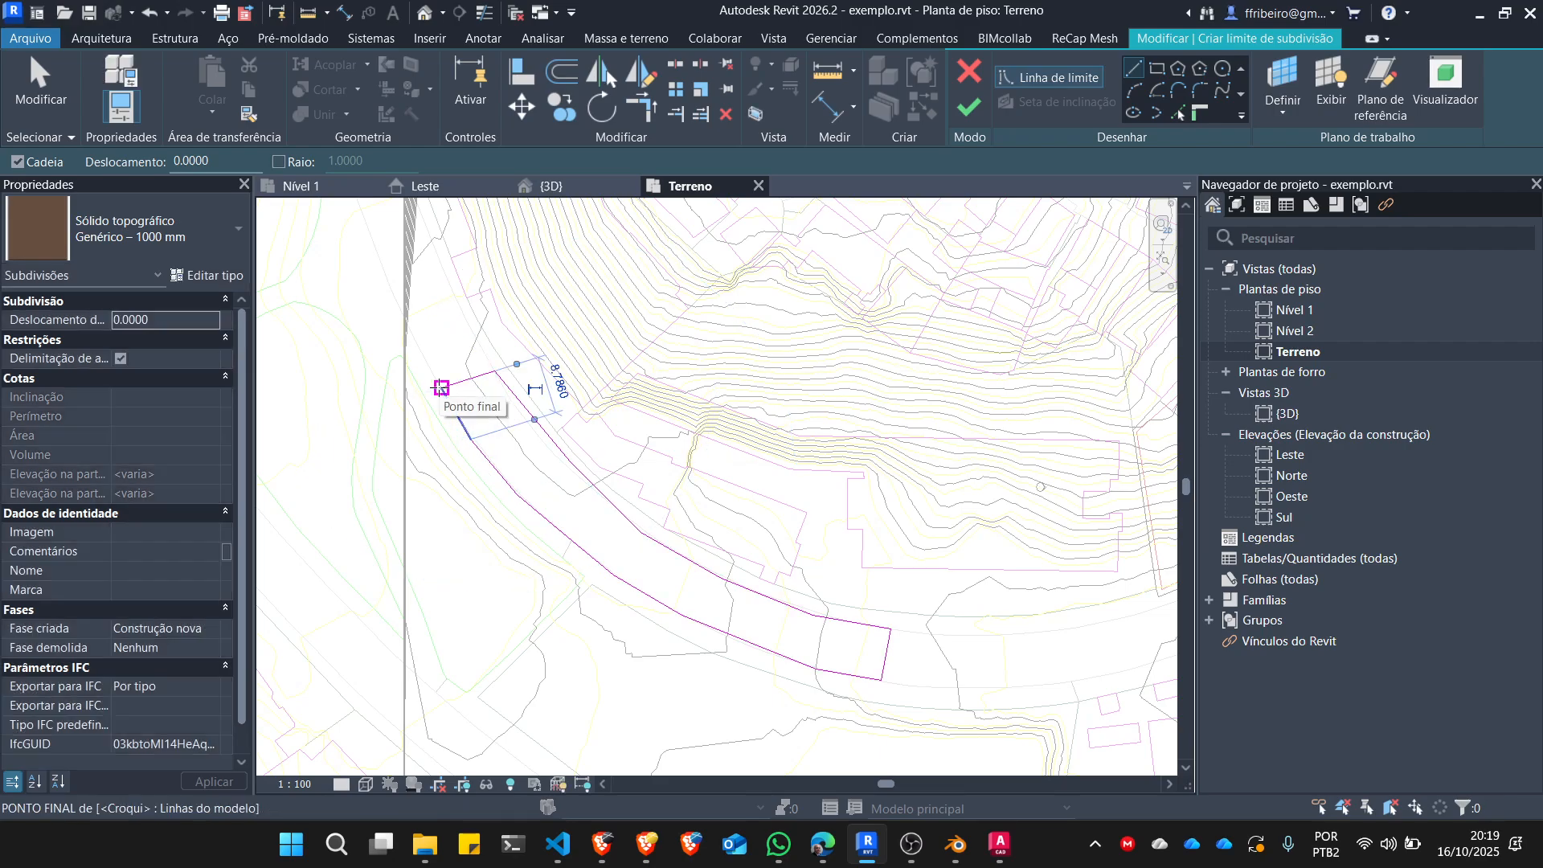
pyautogui.press('Escape')
pyautogui.click(967, 104)
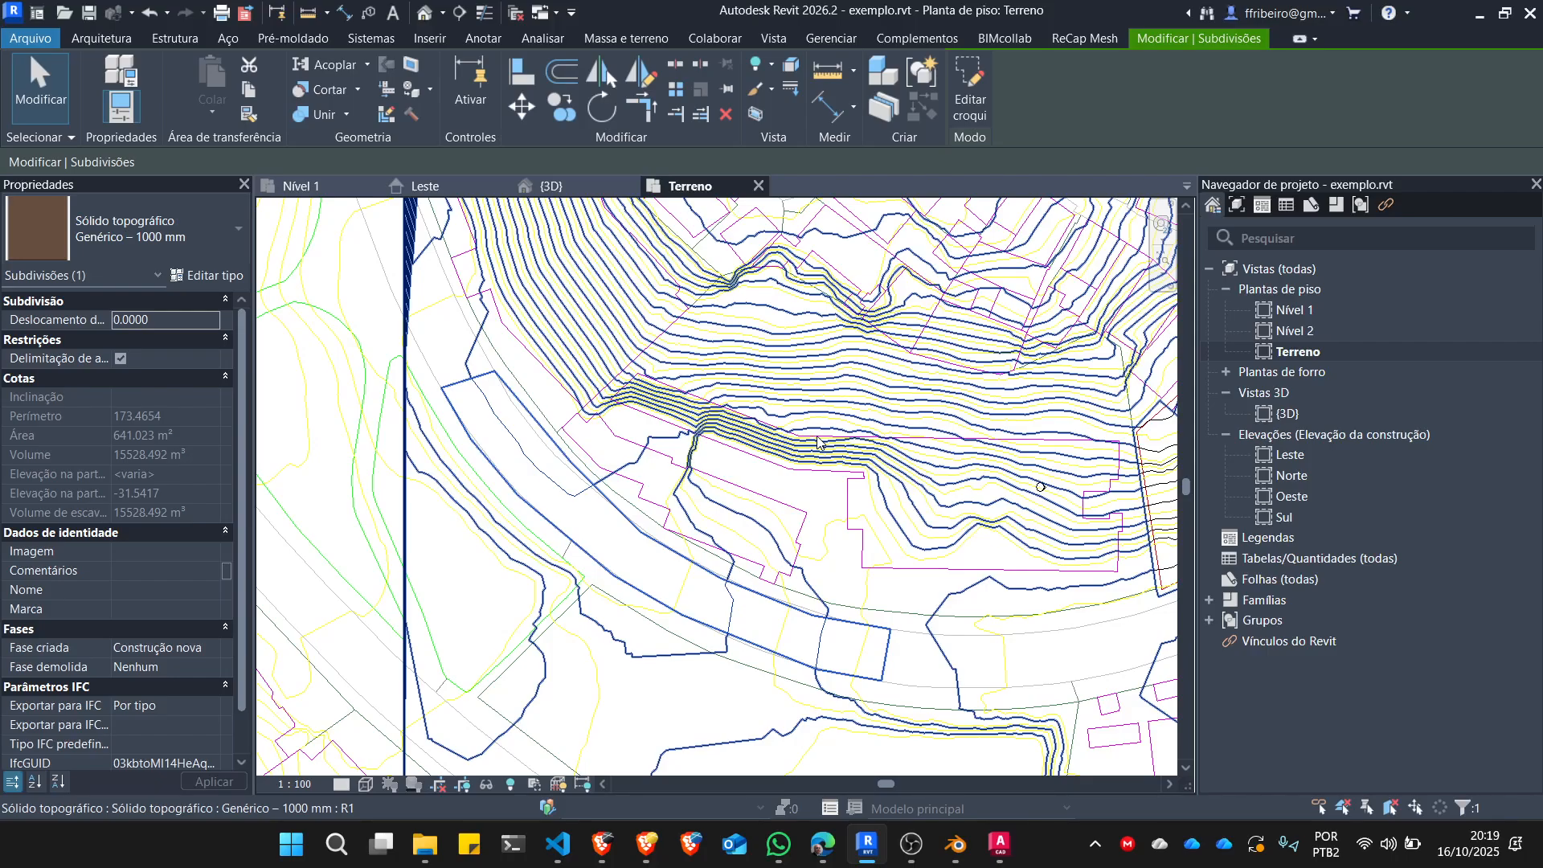
# Switch to the 3D view, examine the street subdivision on the toposolid from a closer angle, and clear the selection.
pyautogui.scroll(-4, 736, 304)
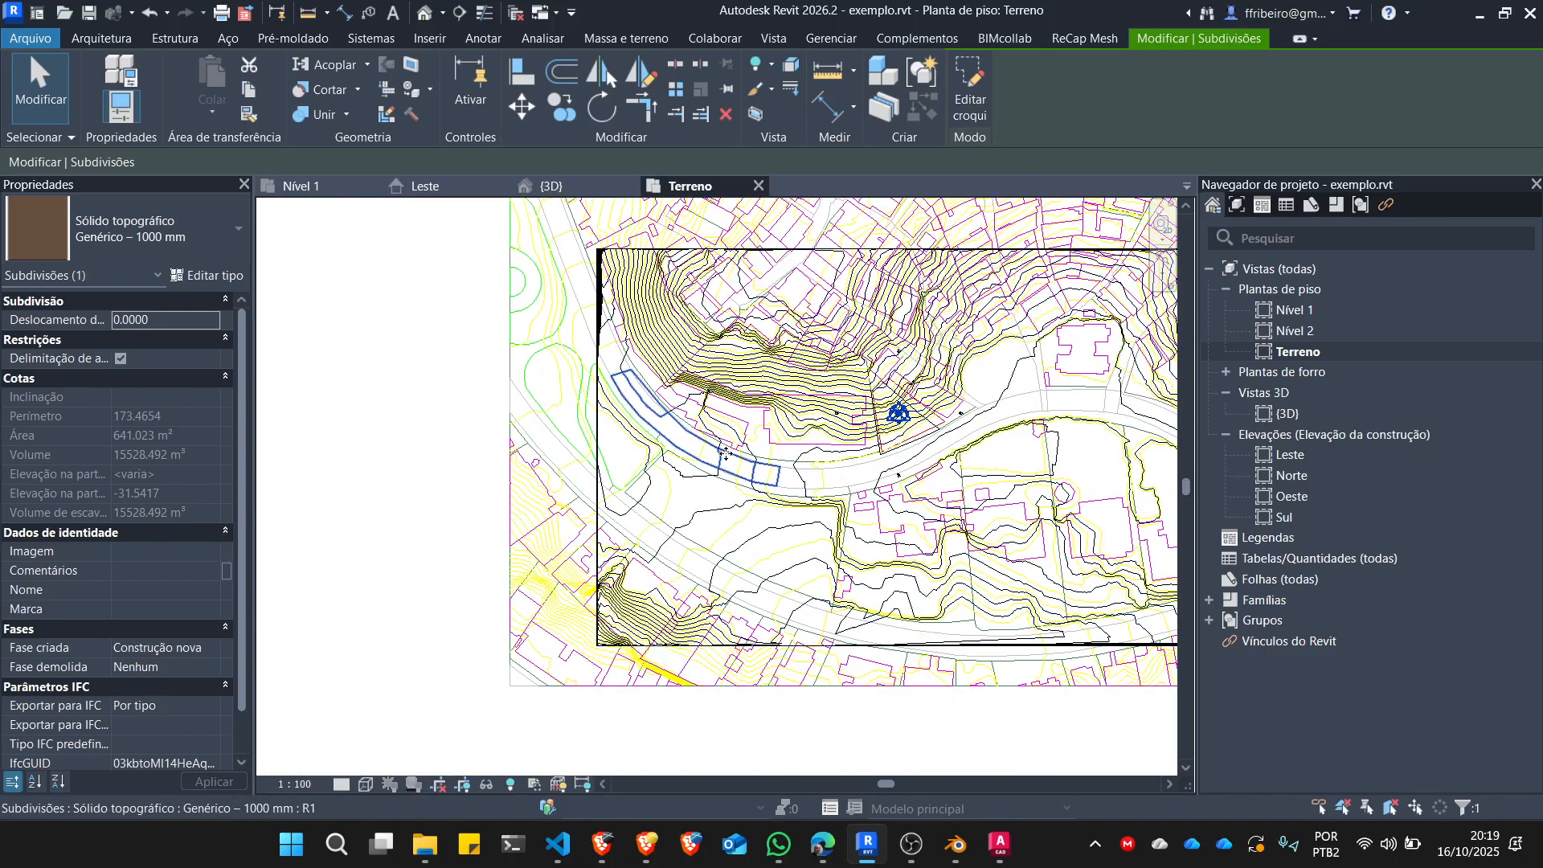
pyautogui.click(530, 187)
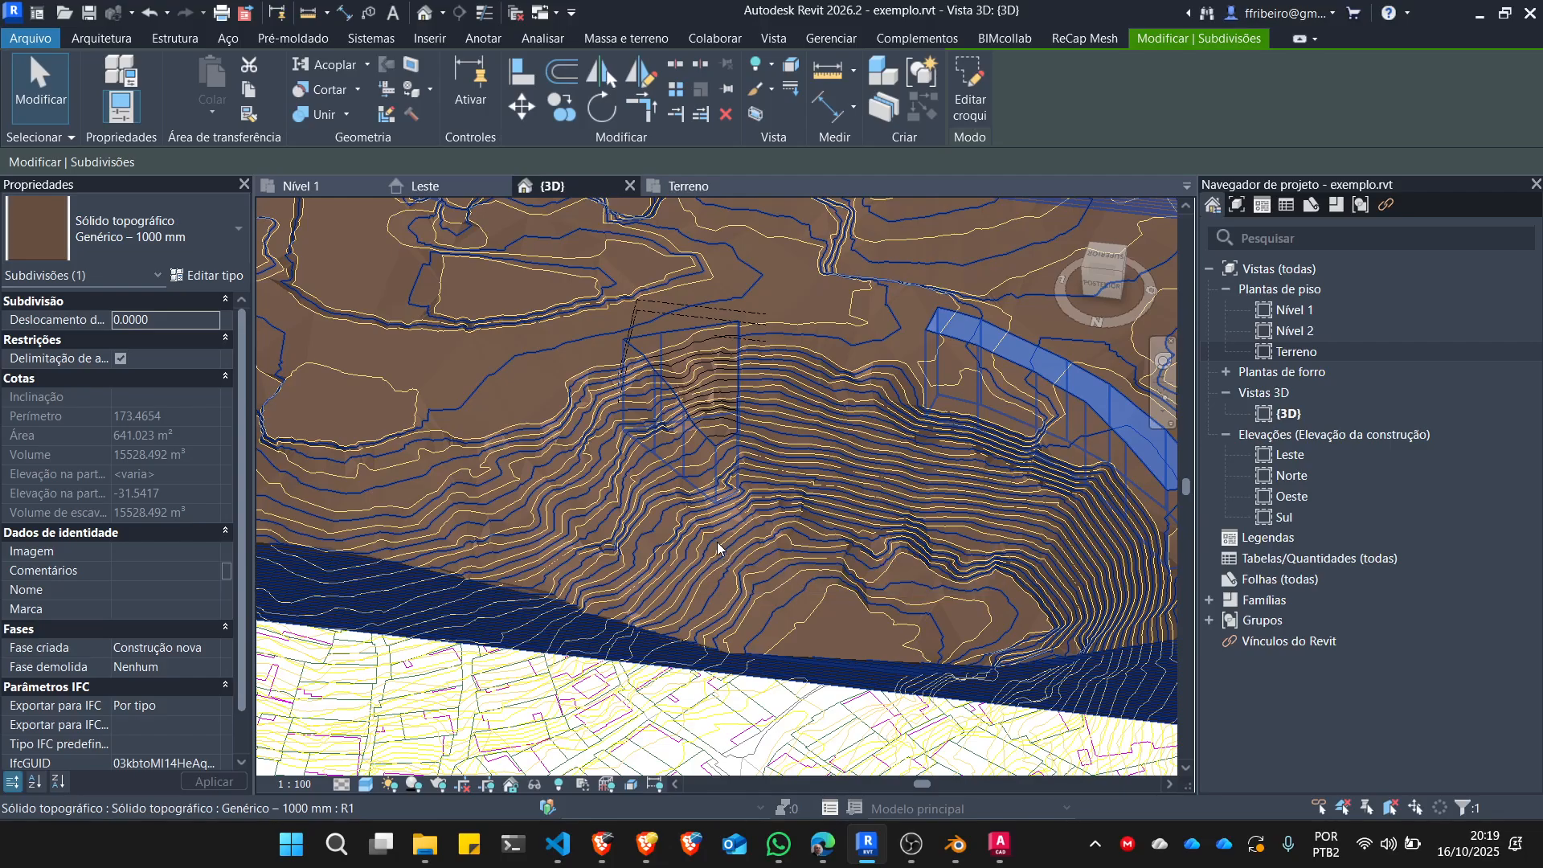
pyautogui.keyDown('shift'); pyautogui.moveTo(834, 593); pyautogui.dragTo(1021, 476, button='middle'); pyautogui.keyUp('shift')
pyautogui.click(1021, 475)
pyautogui.scroll(2, 895, 445)
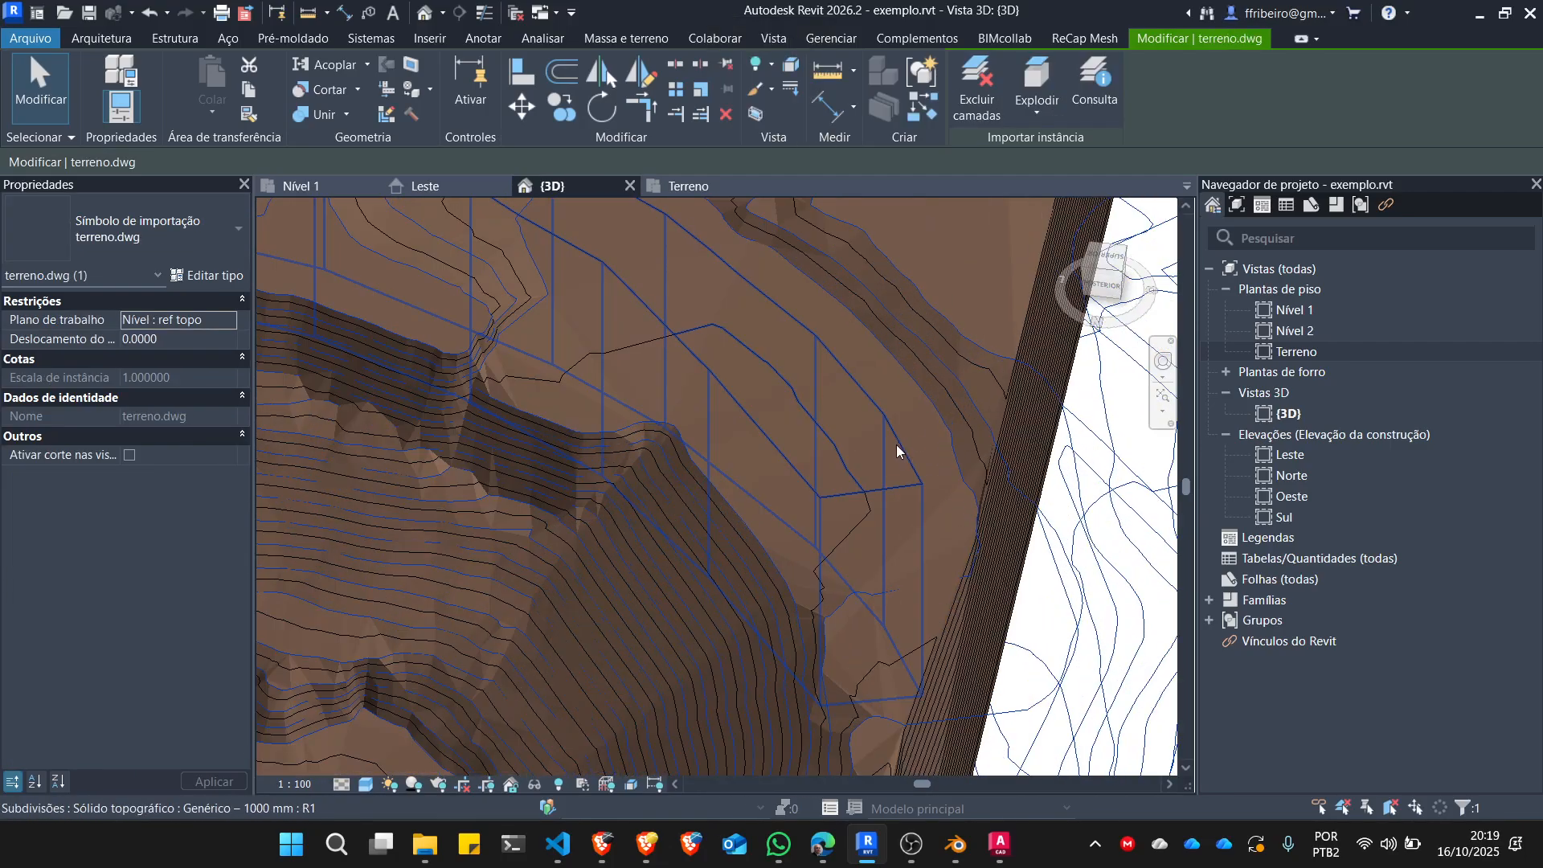
pyautogui.click(902, 440)
pyautogui.press('Escape')
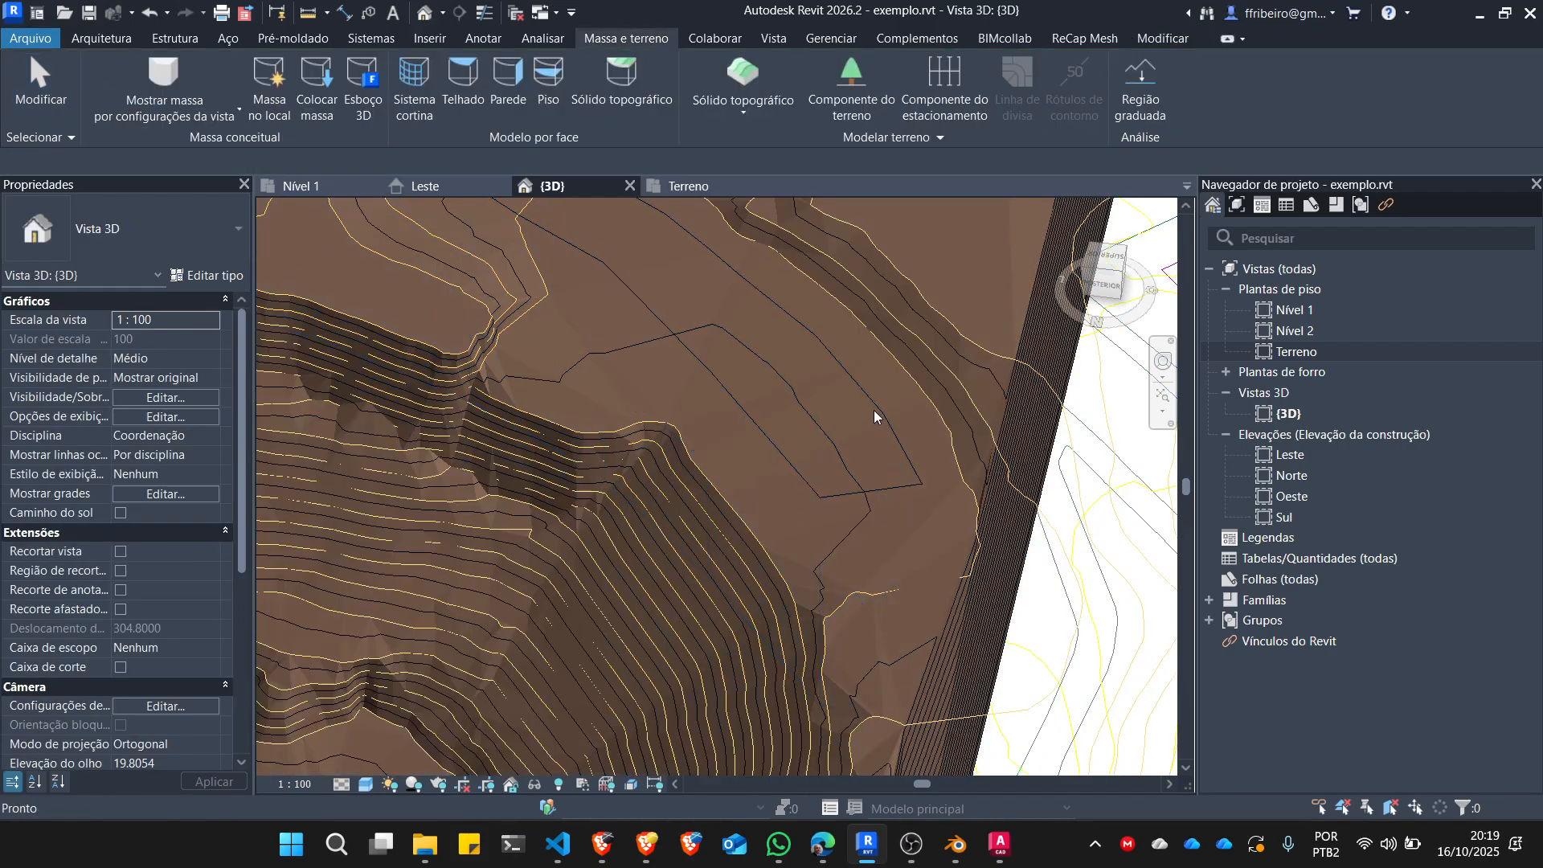
# Change the structure layer material of the street subdivision's Genérico – 1000 mm type to A prova de umidade and clear the selection.
pyautogui.click(860, 389)
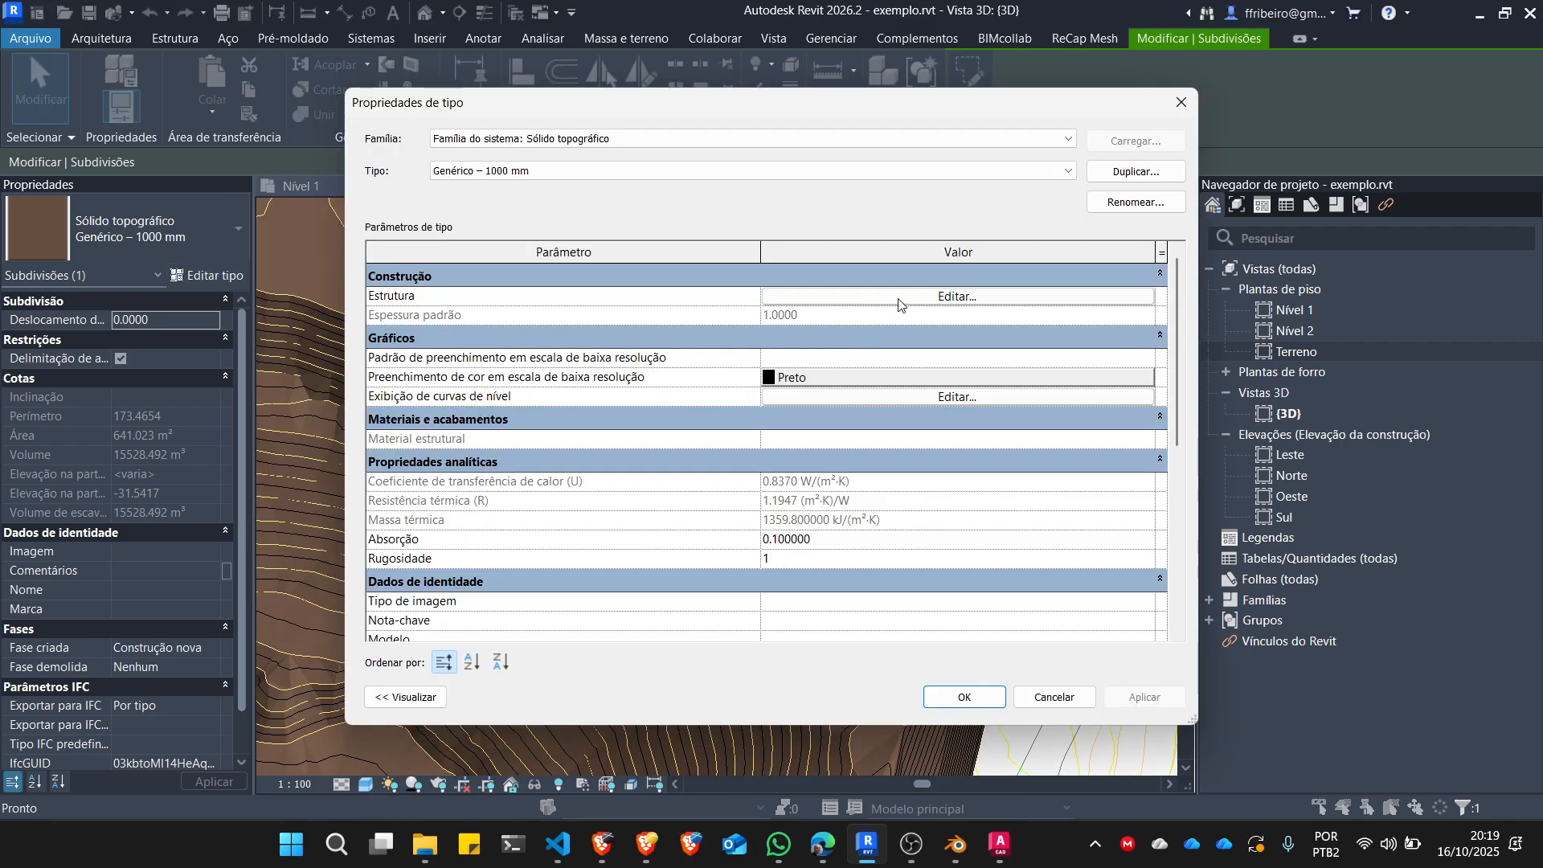
pyautogui.click(899, 297)
pyautogui.click(730, 316)
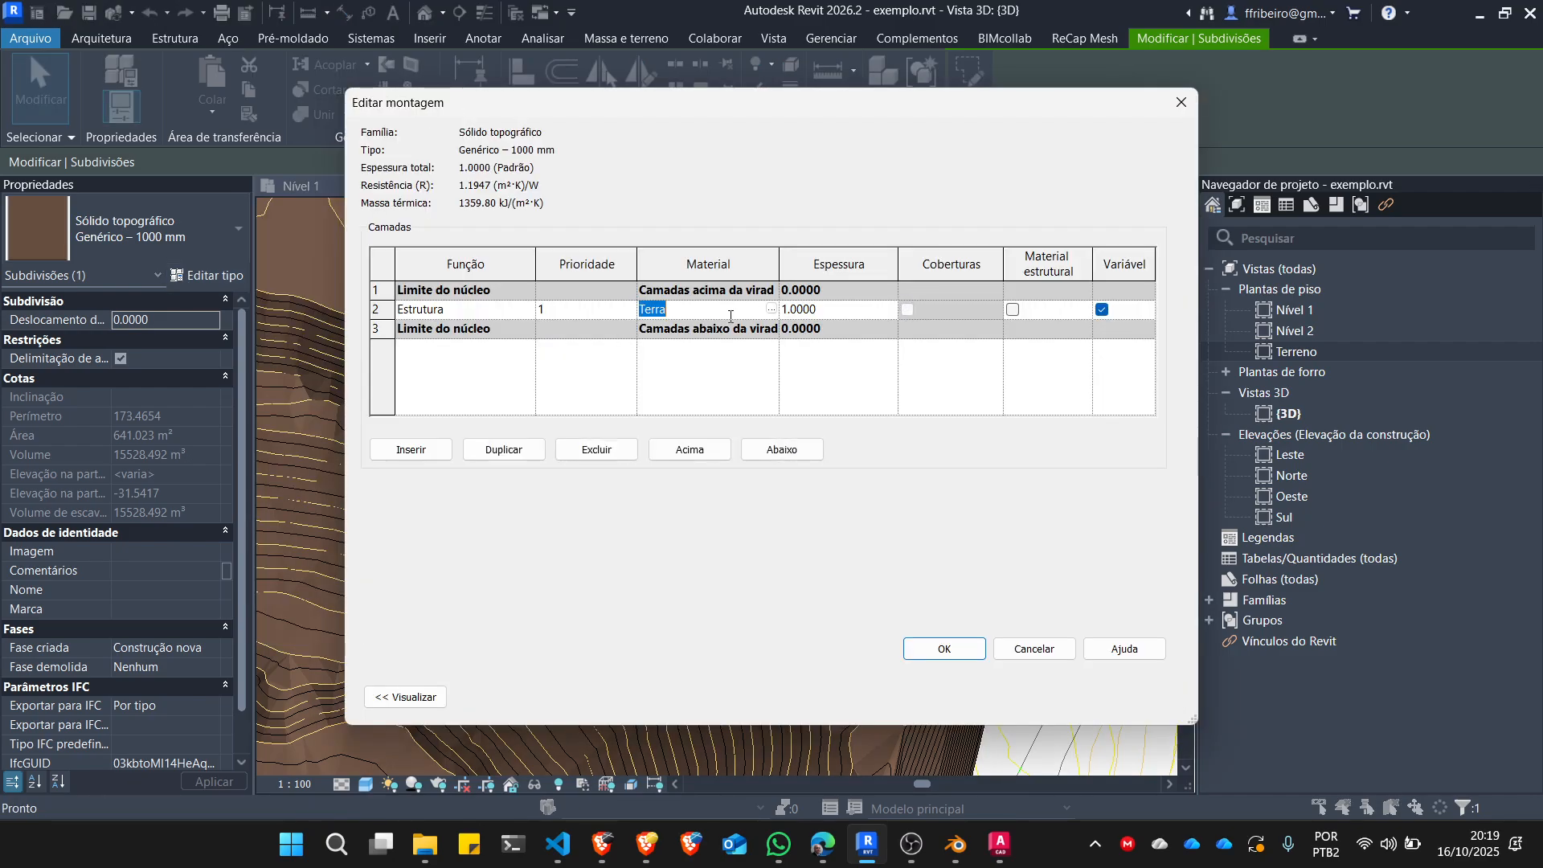
pyautogui.click(774, 310)
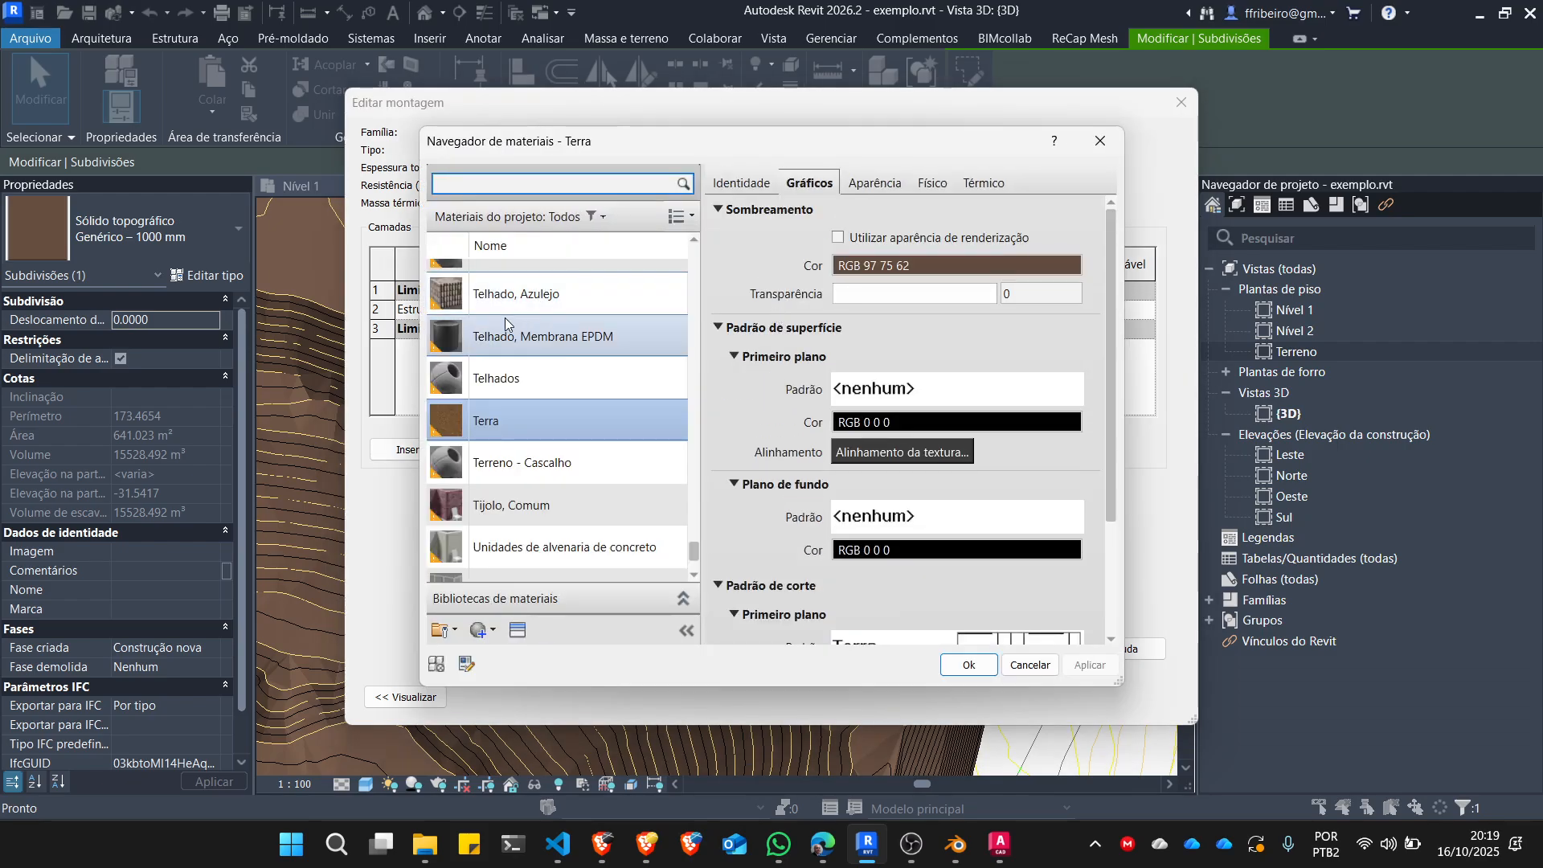
pyautogui.scroll(15, 555, 352)
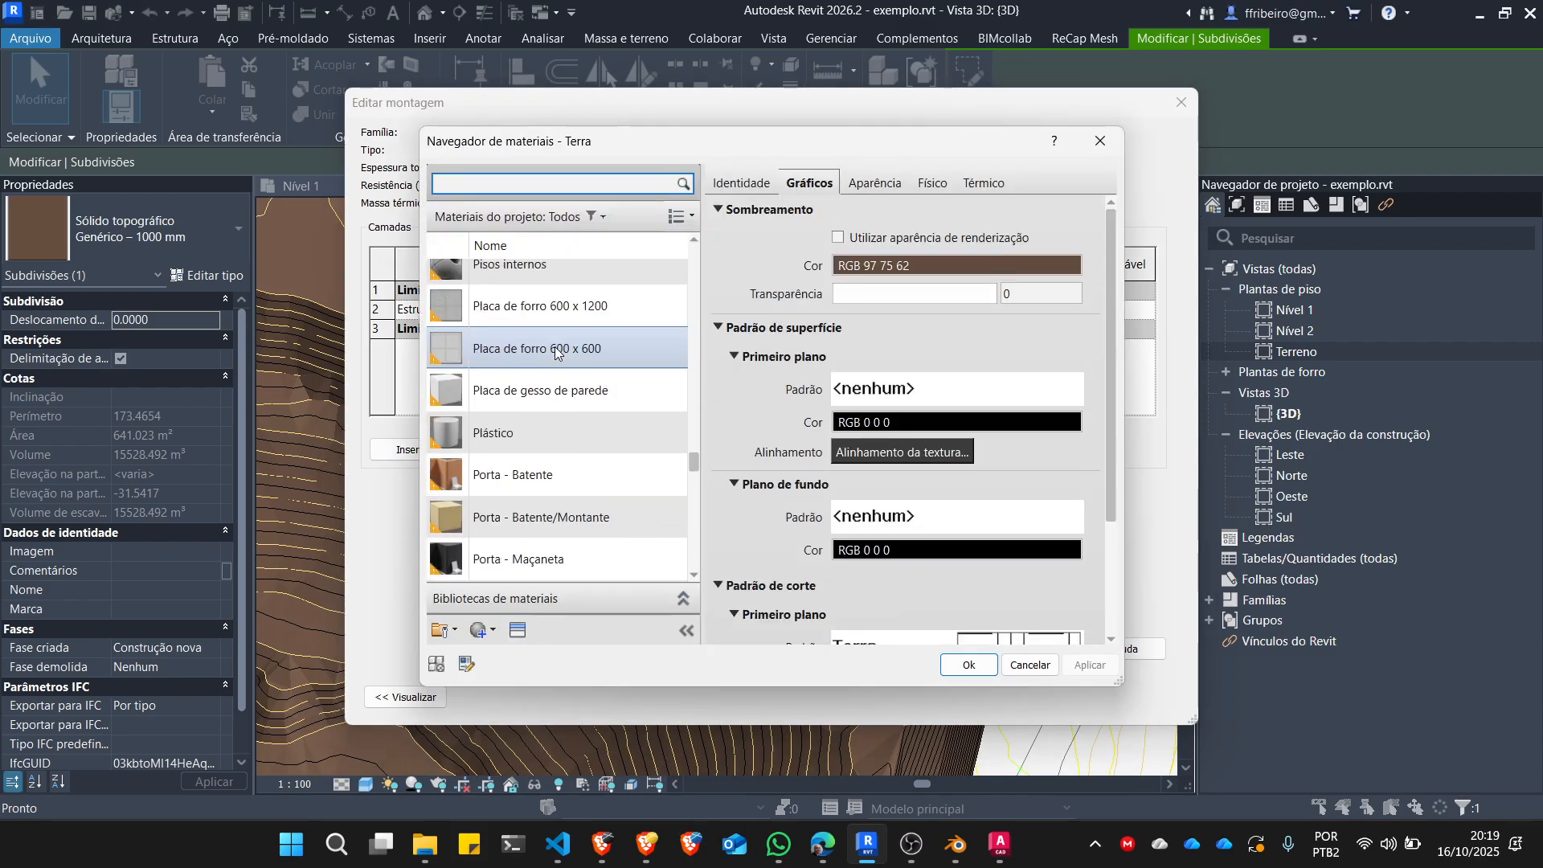
pyautogui.scroll(10, 555, 352)
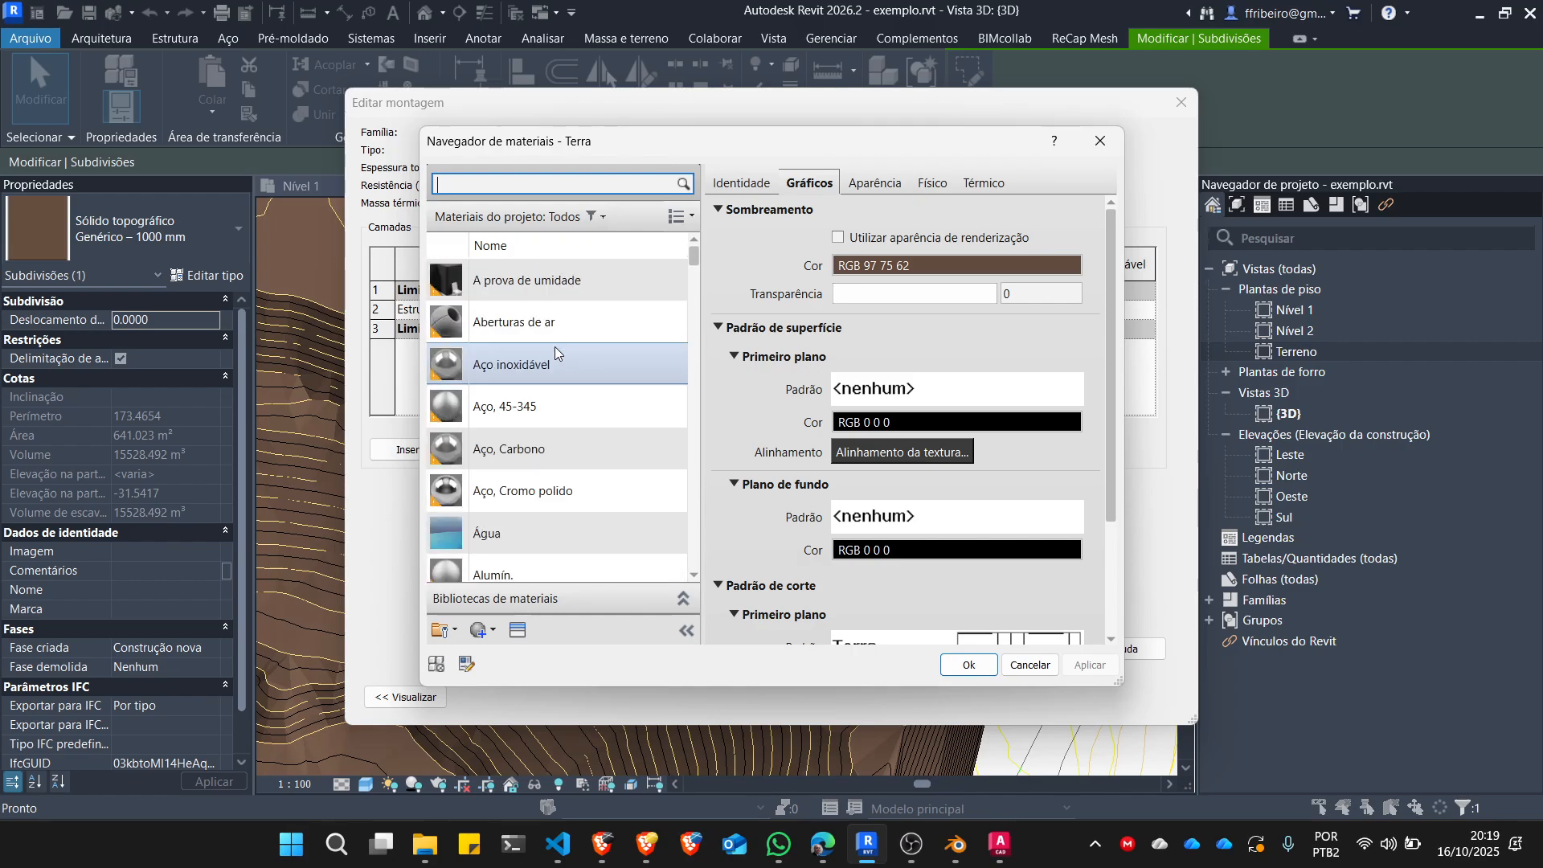
pyautogui.click(498, 287)
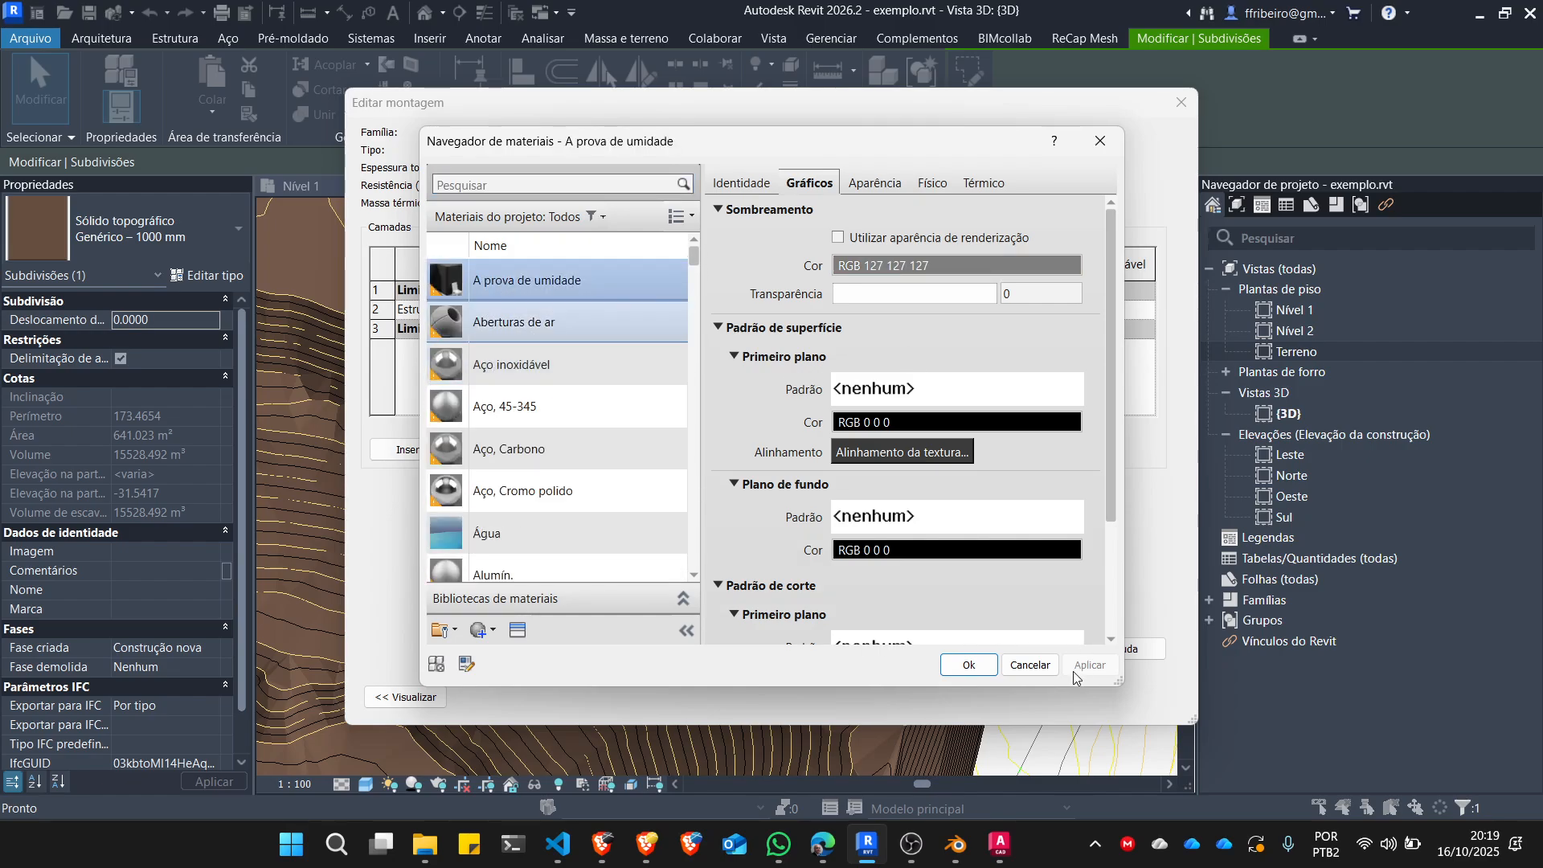
pyautogui.click(971, 665)
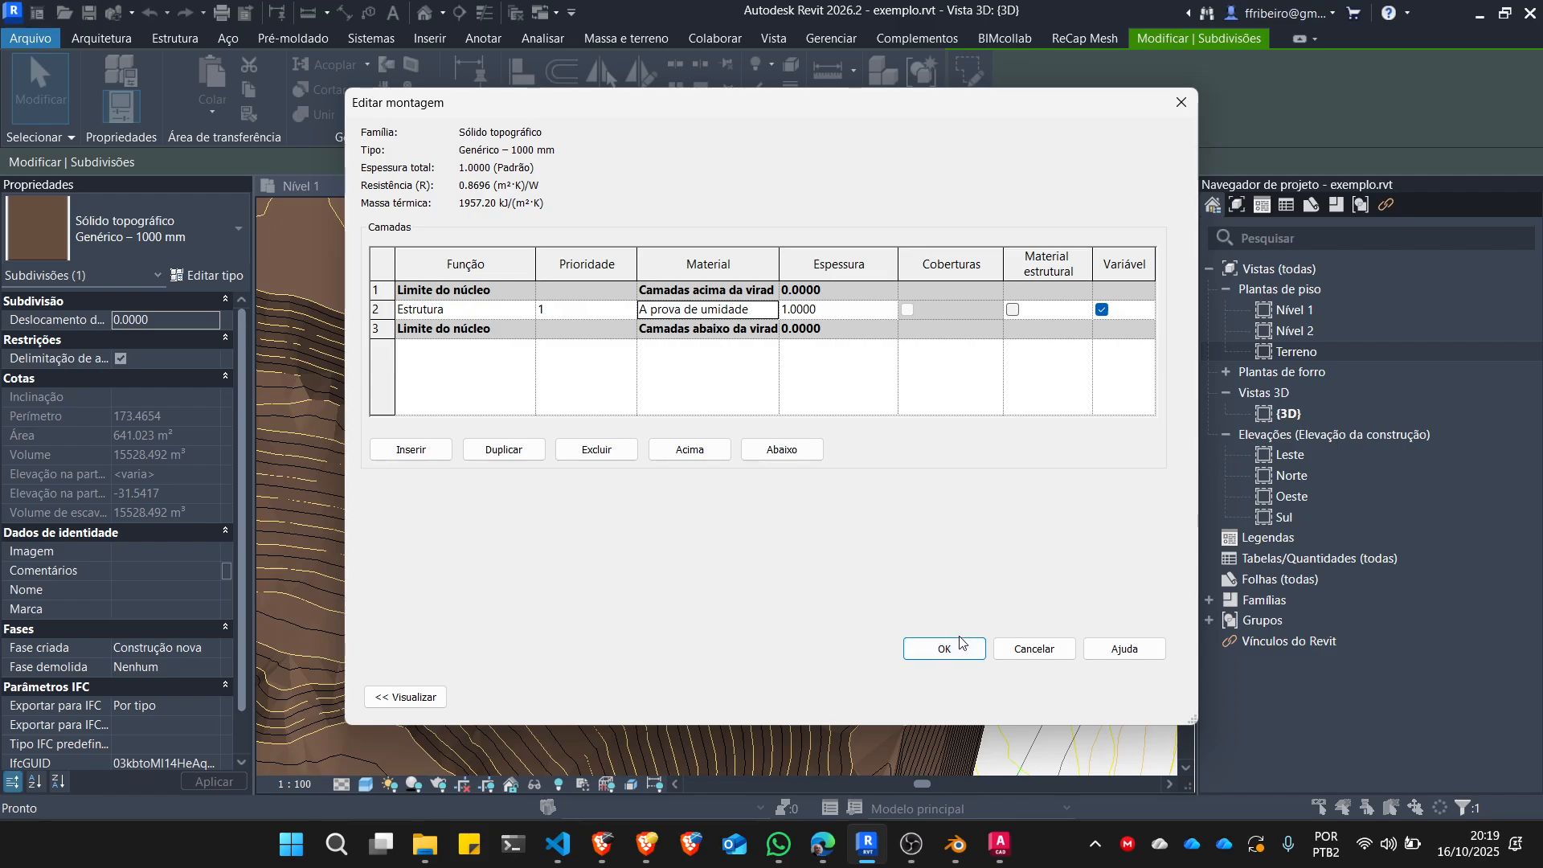
pyautogui.click(953, 648)
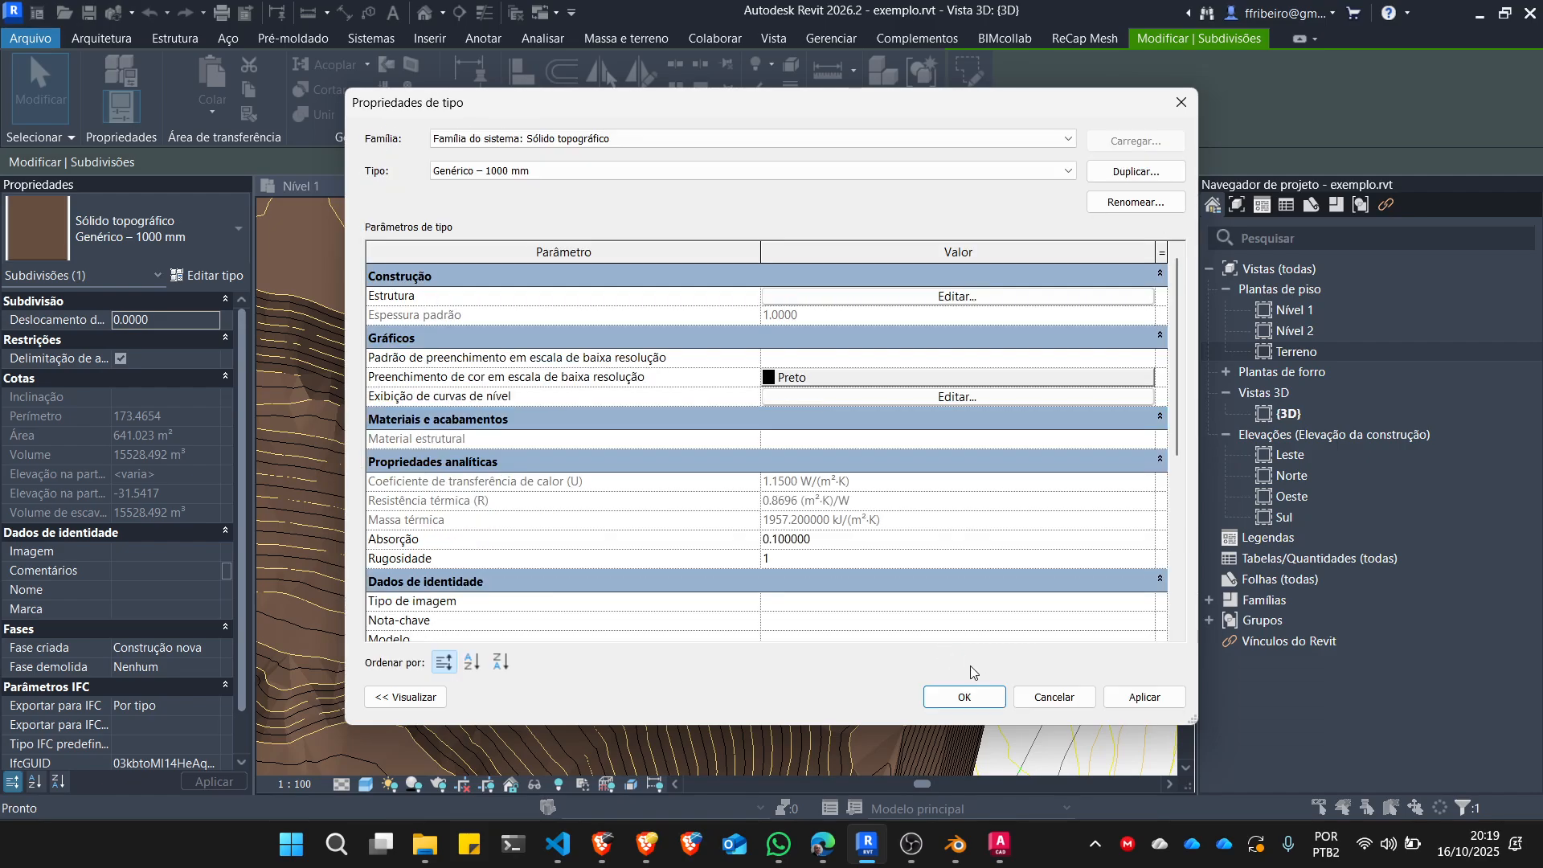
pyautogui.click(975, 696)
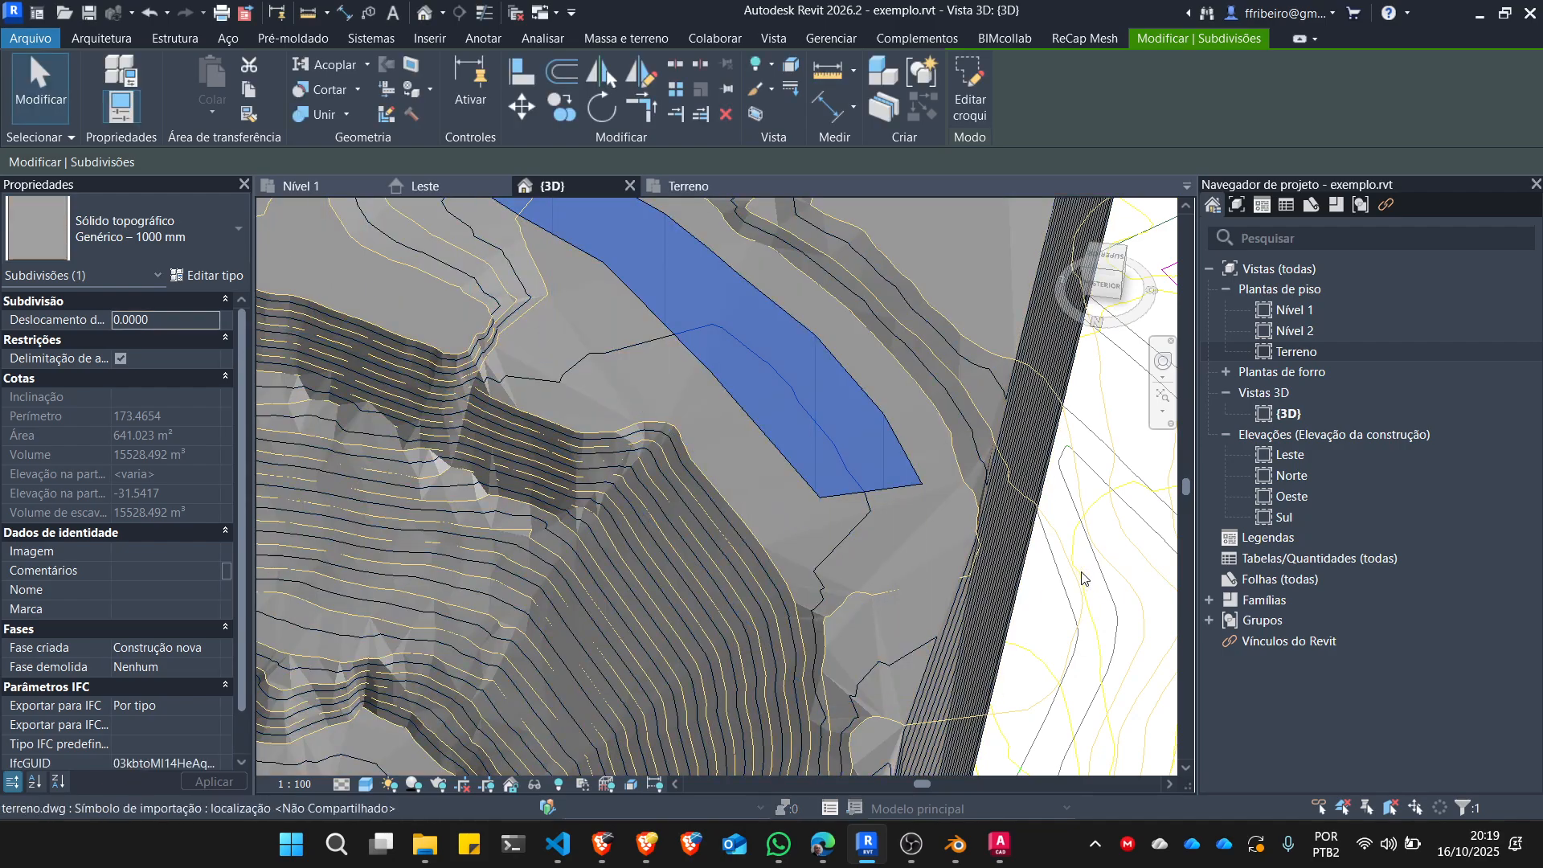
pyautogui.click(1093, 575)
pyautogui.scroll(-2, 935, 593)
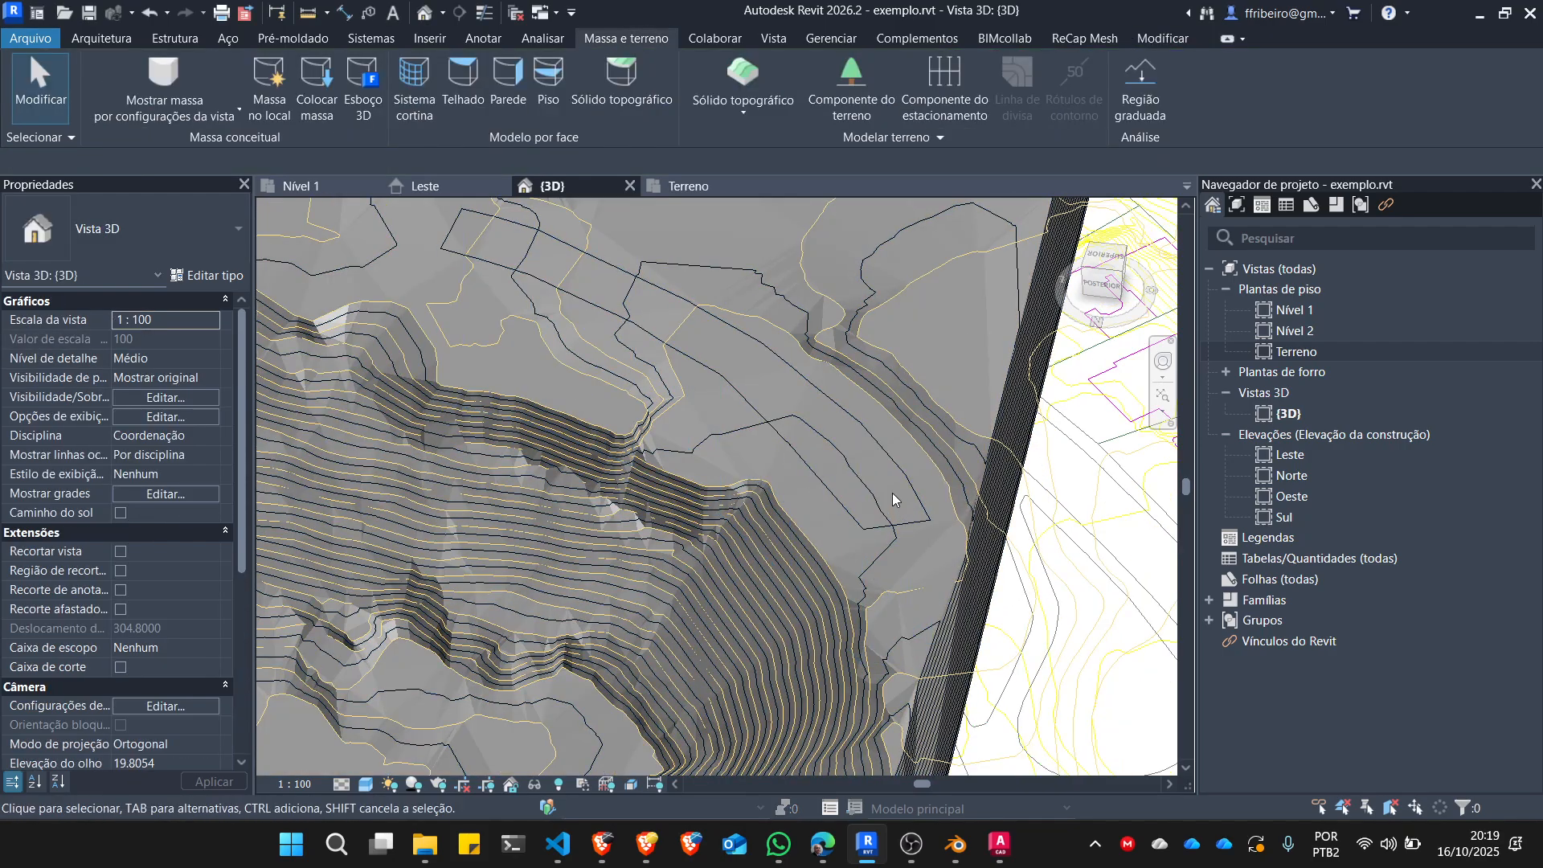
# Set the street subdivision's offset to -0.5.
pyautogui.click(890, 460)
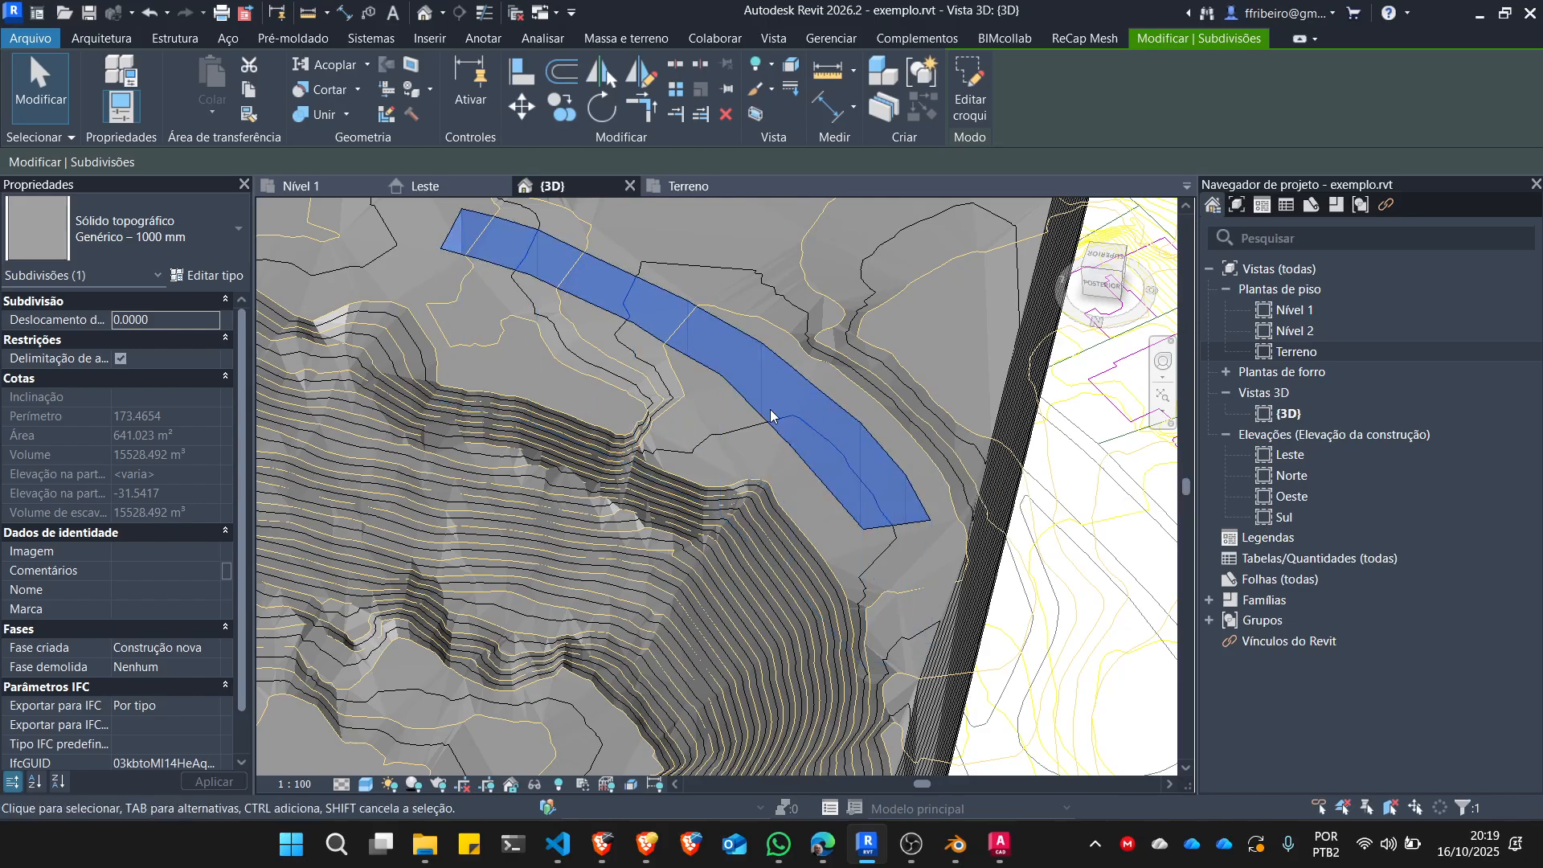
pyautogui.keyDown('shift'); pyautogui.moveTo(771, 416); pyautogui.dragTo(763, 430, button='middle'); pyautogui.keyUp('shift')
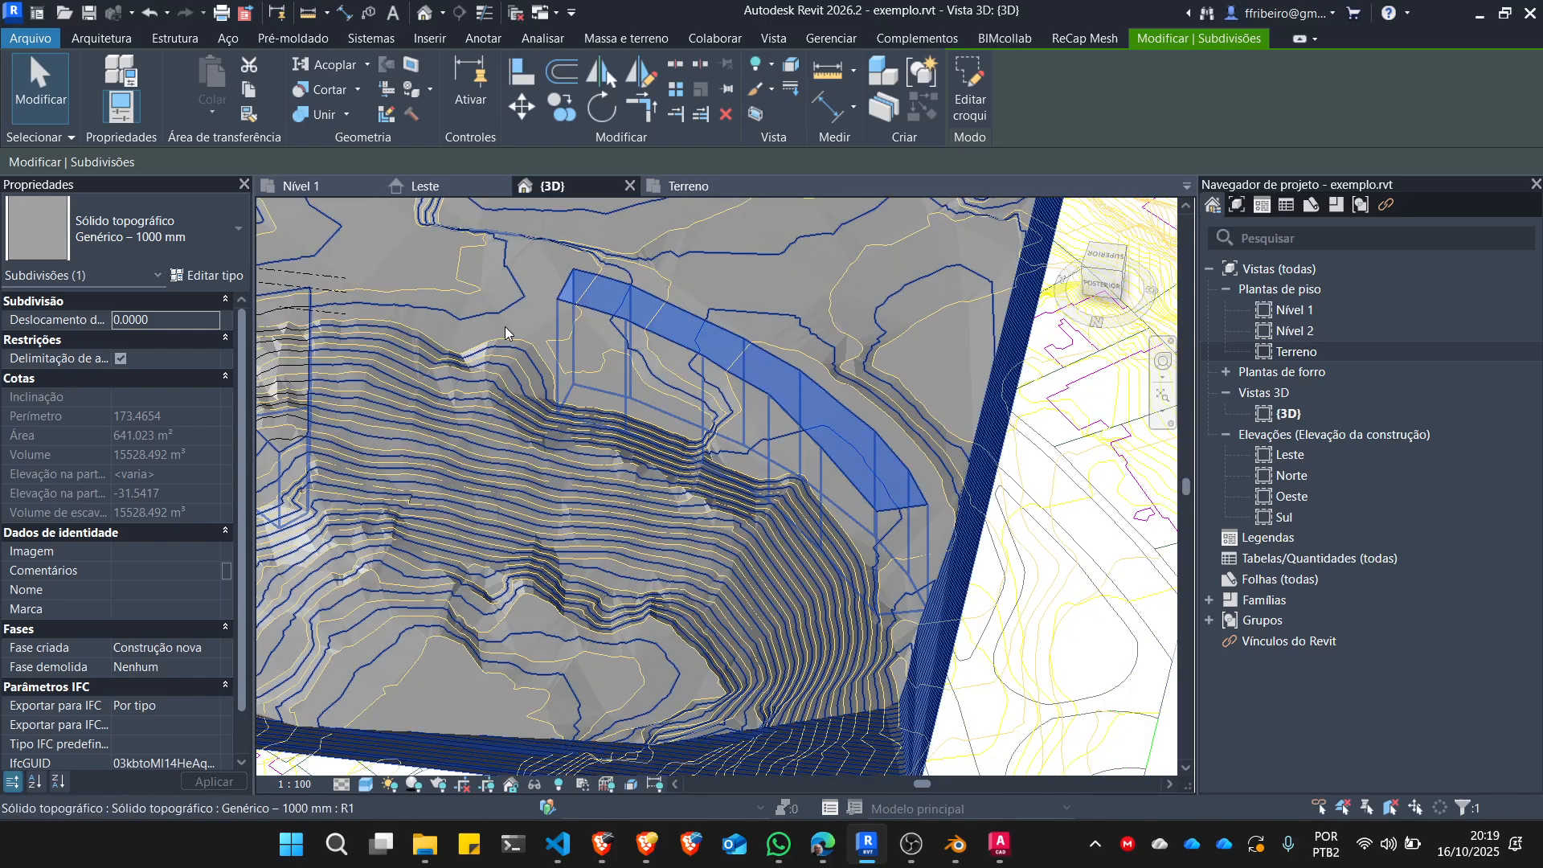
pyautogui.click(162, 319)
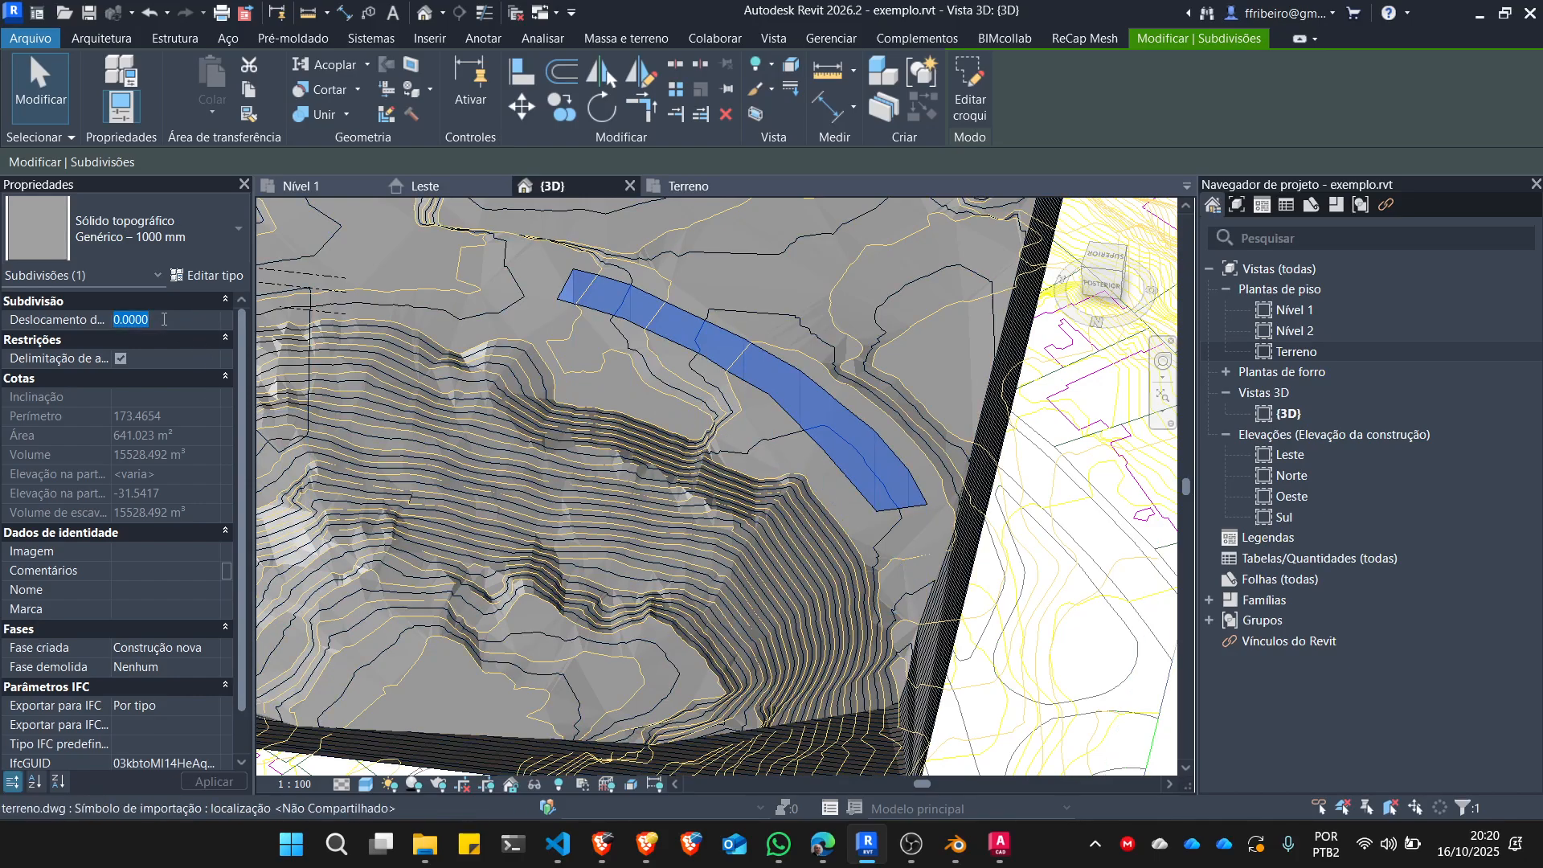
pyautogui.write('-.5')
pyautogui.press('Return')
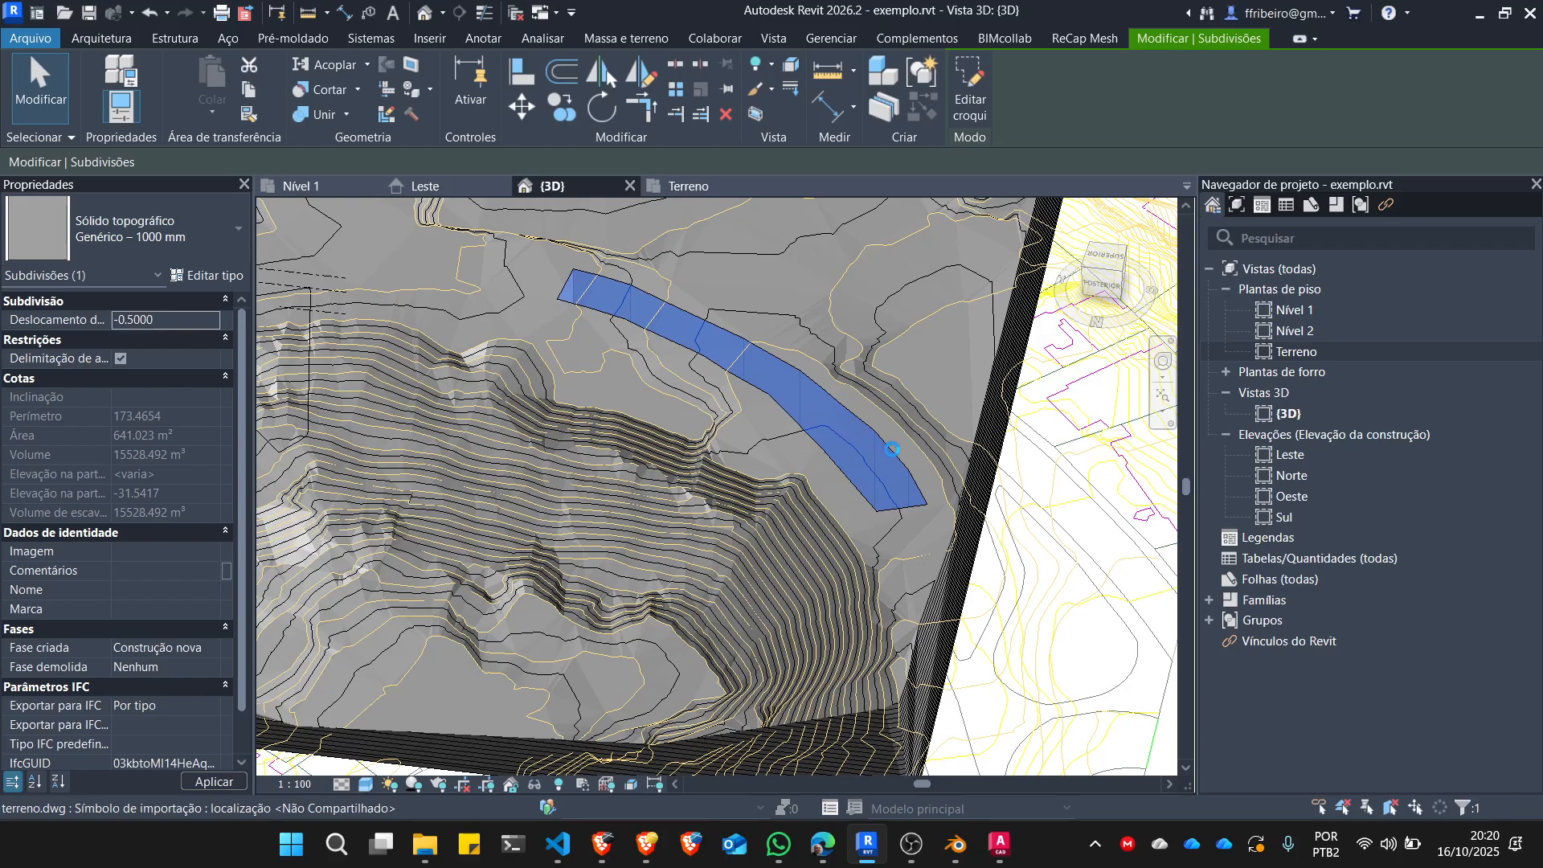
# Examine the street subdivision's edges and both ends up close, clear the selection, and view the whole toposolid.
pyautogui.scroll(6, 858, 435)
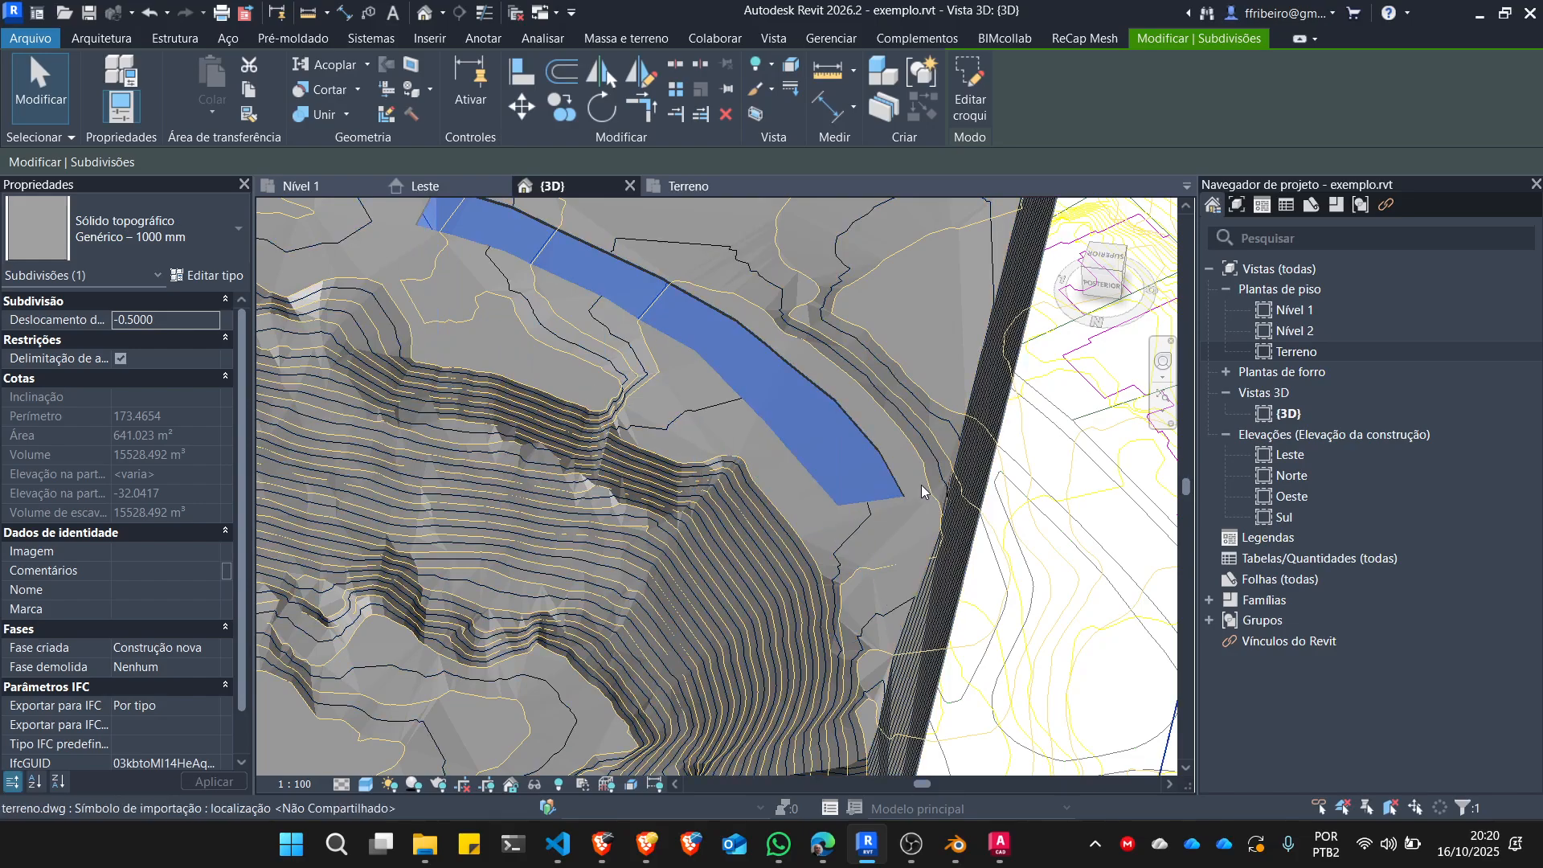
pyautogui.scroll(4, 858, 436)
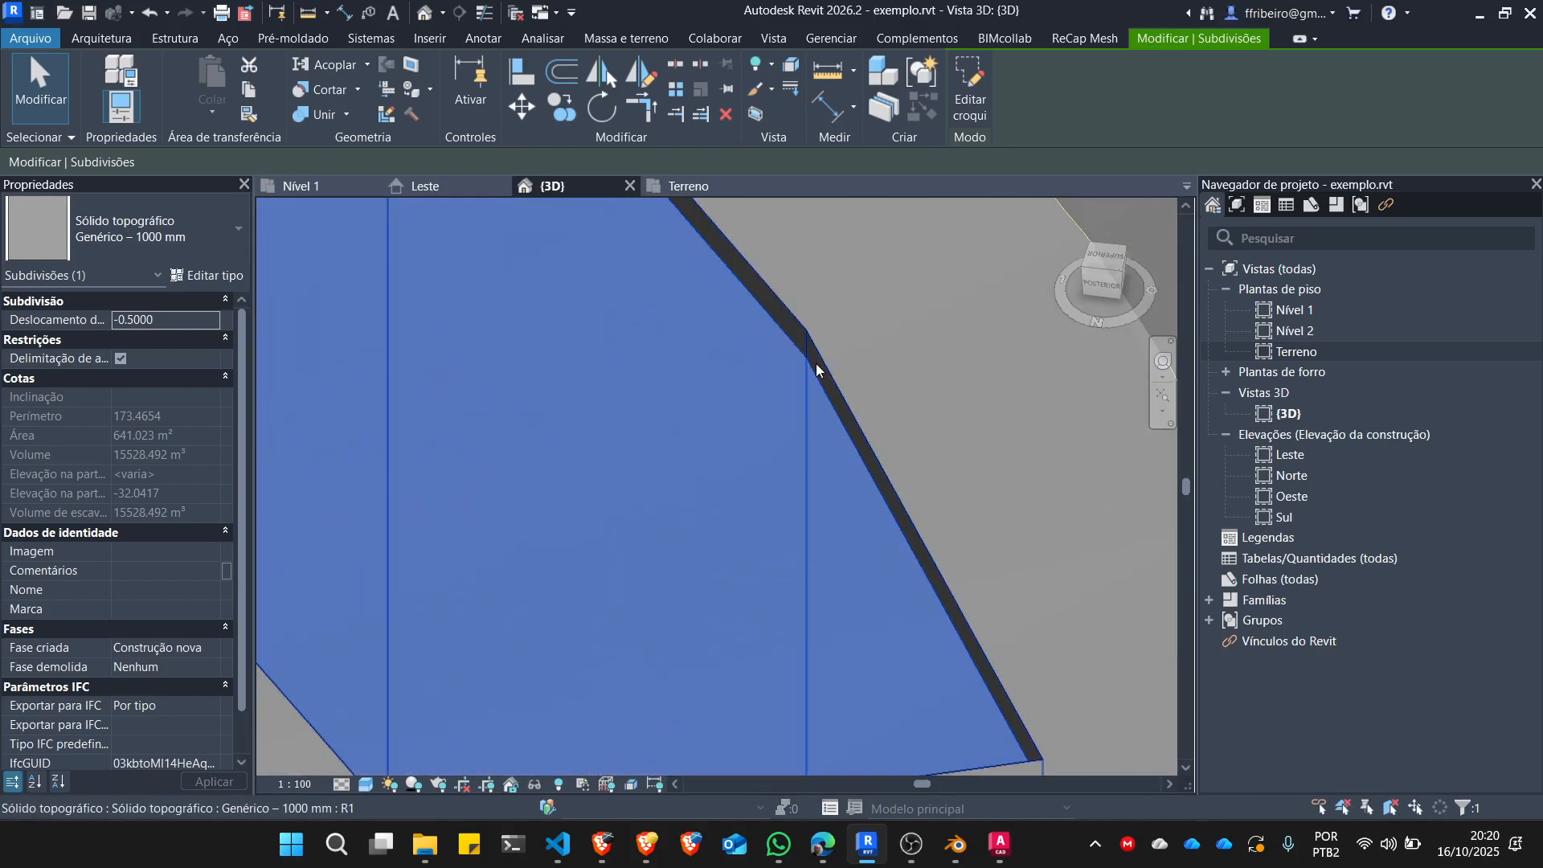
pyautogui.scroll(-1, 829, 366)
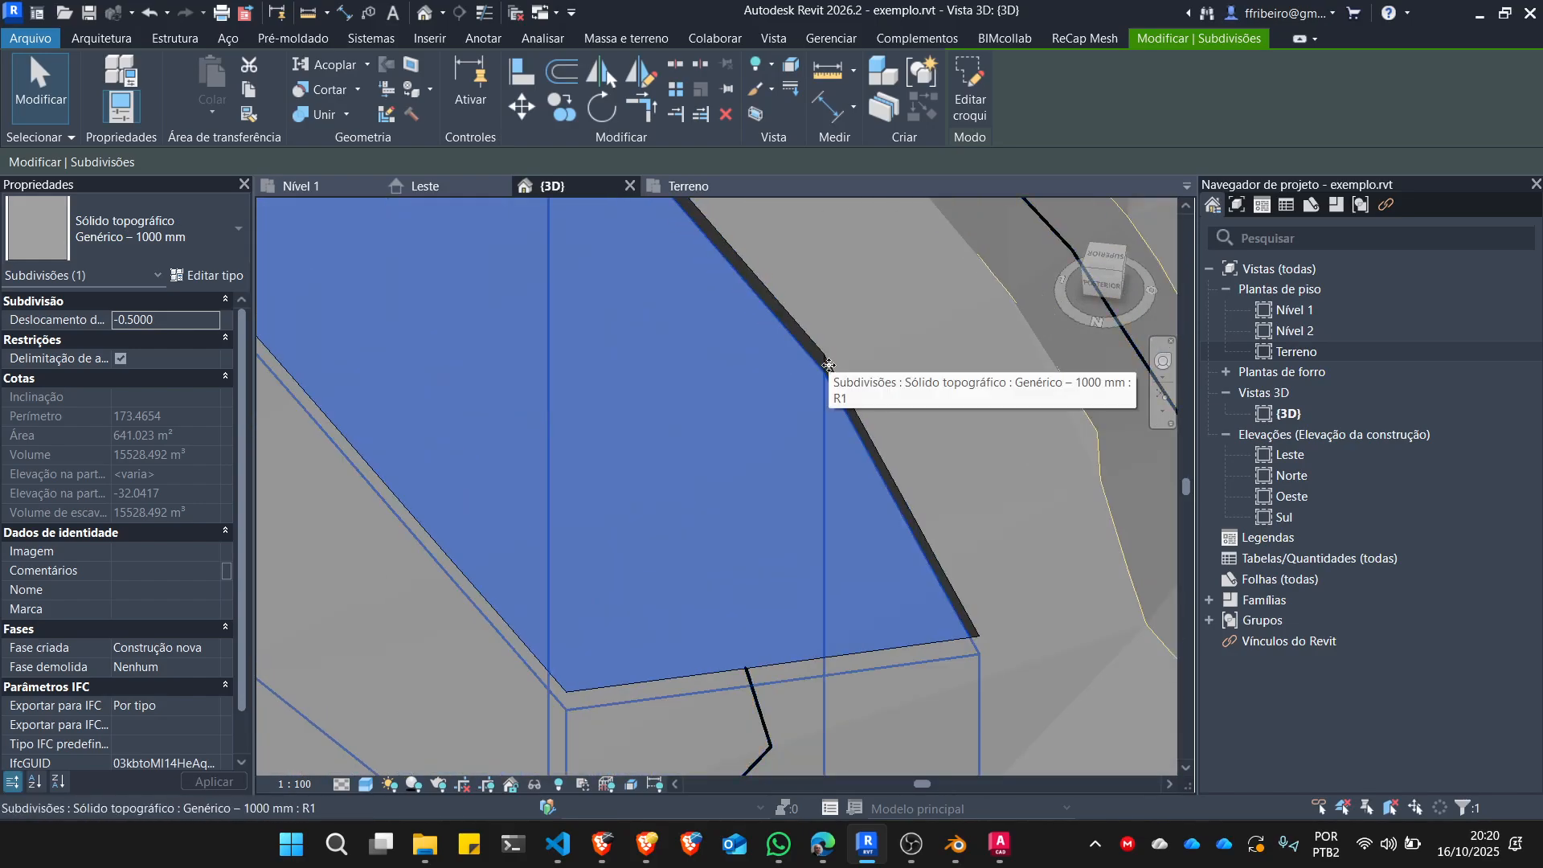
pyautogui.scroll(-2, 951, 465)
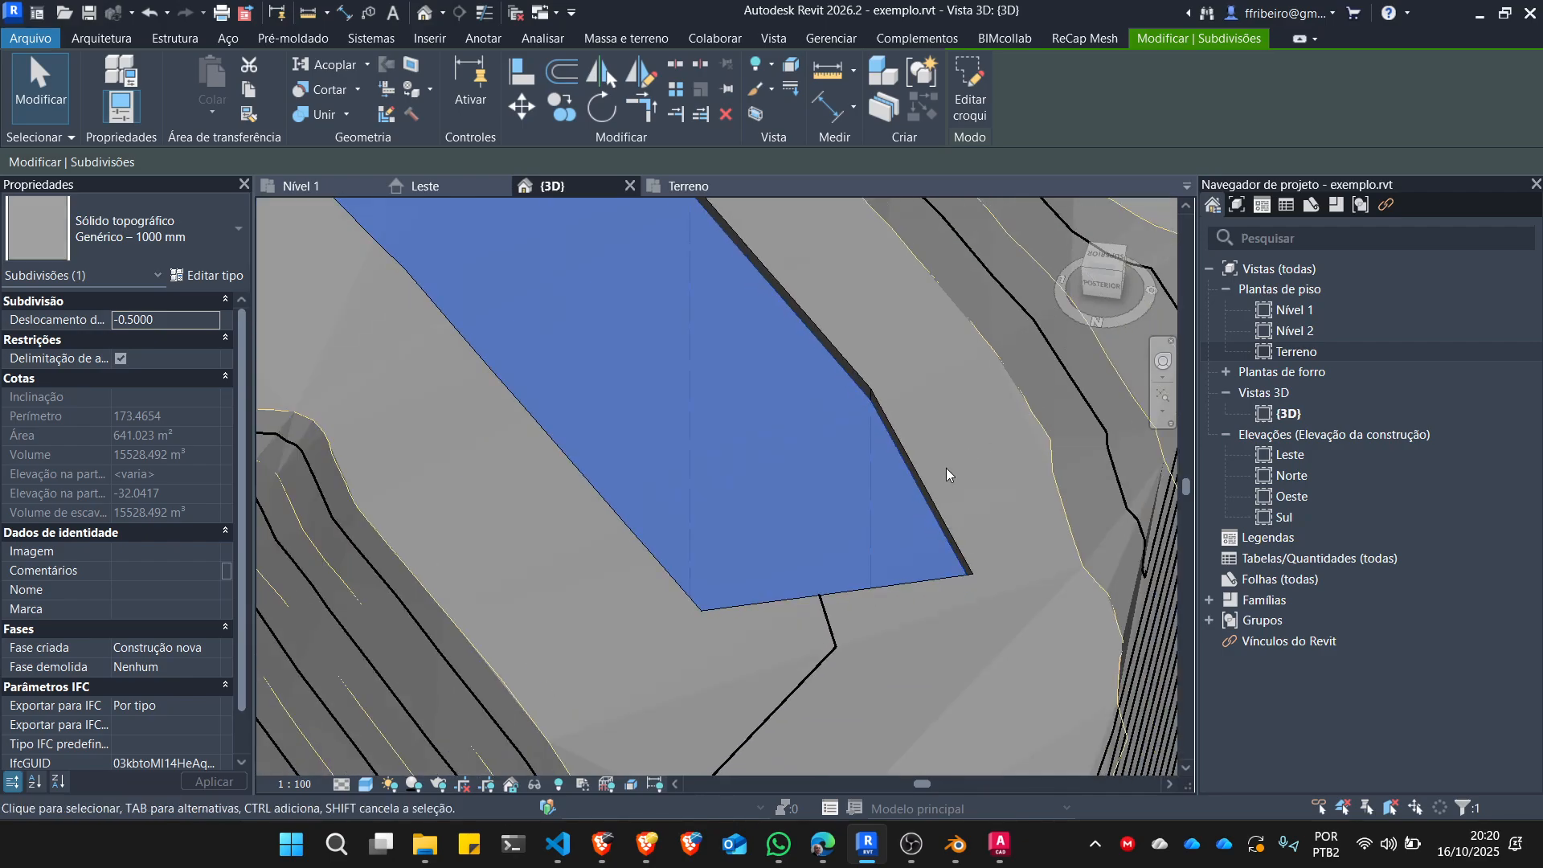
pyautogui.scroll(-3, 938, 544)
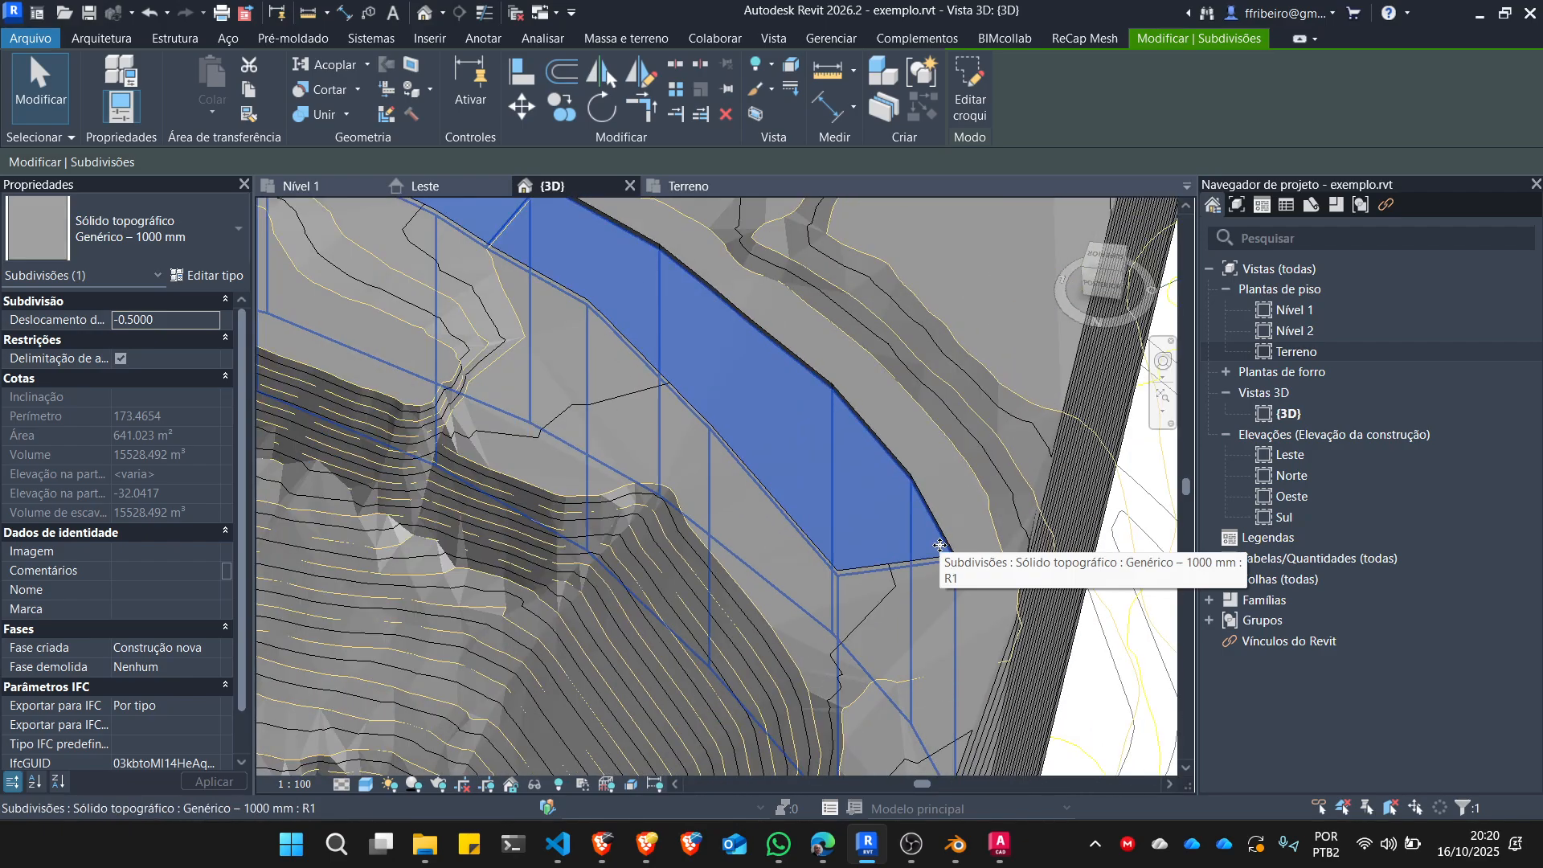
pyautogui.press('Escape')
pyautogui.scroll(-5, 706, 476)
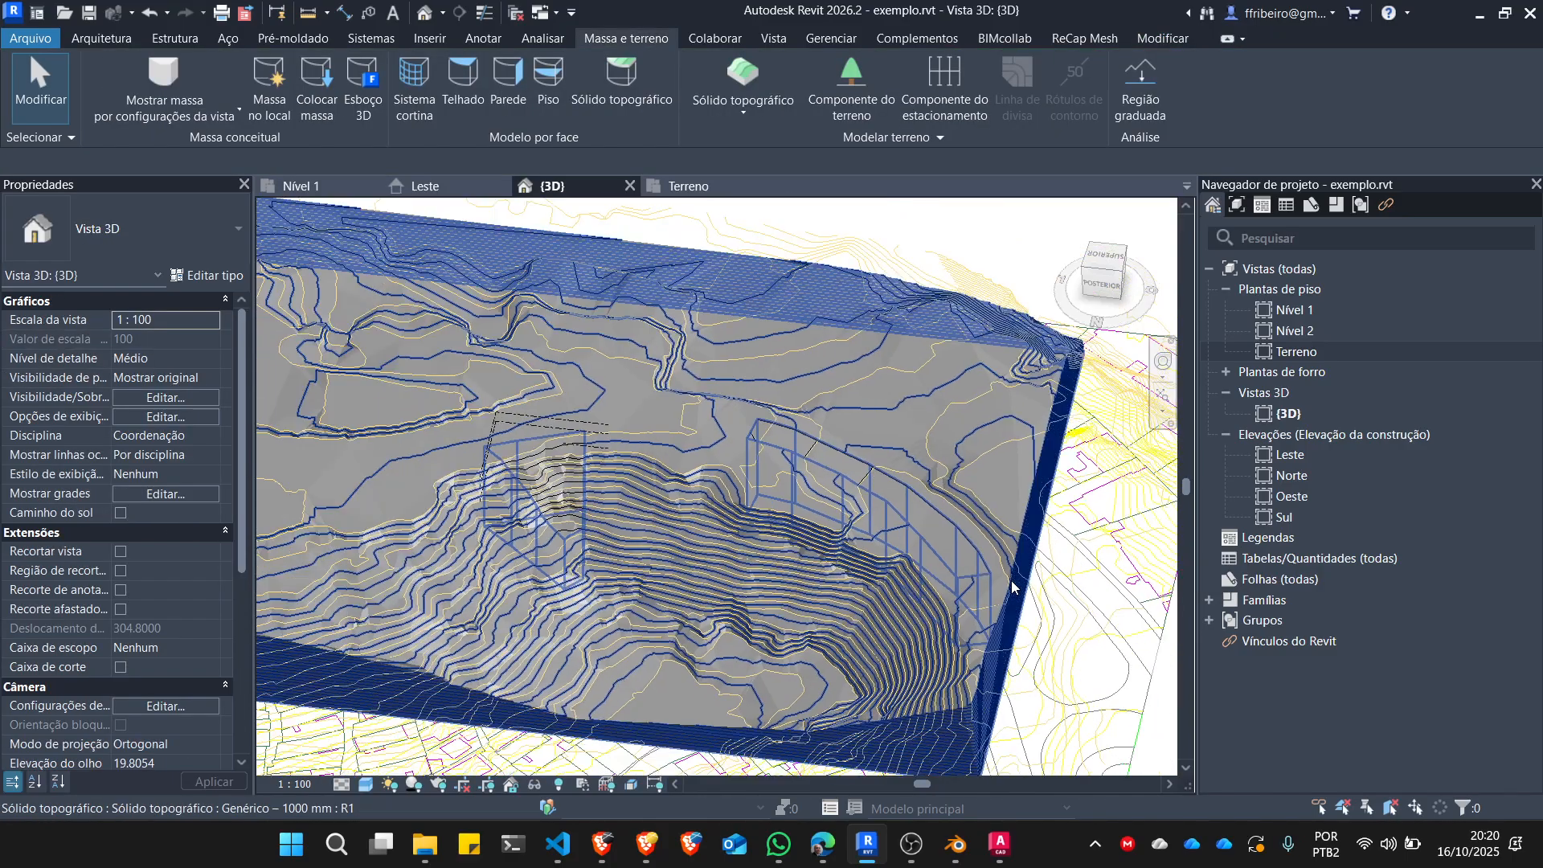
pyautogui.scroll(5, 889, 490)
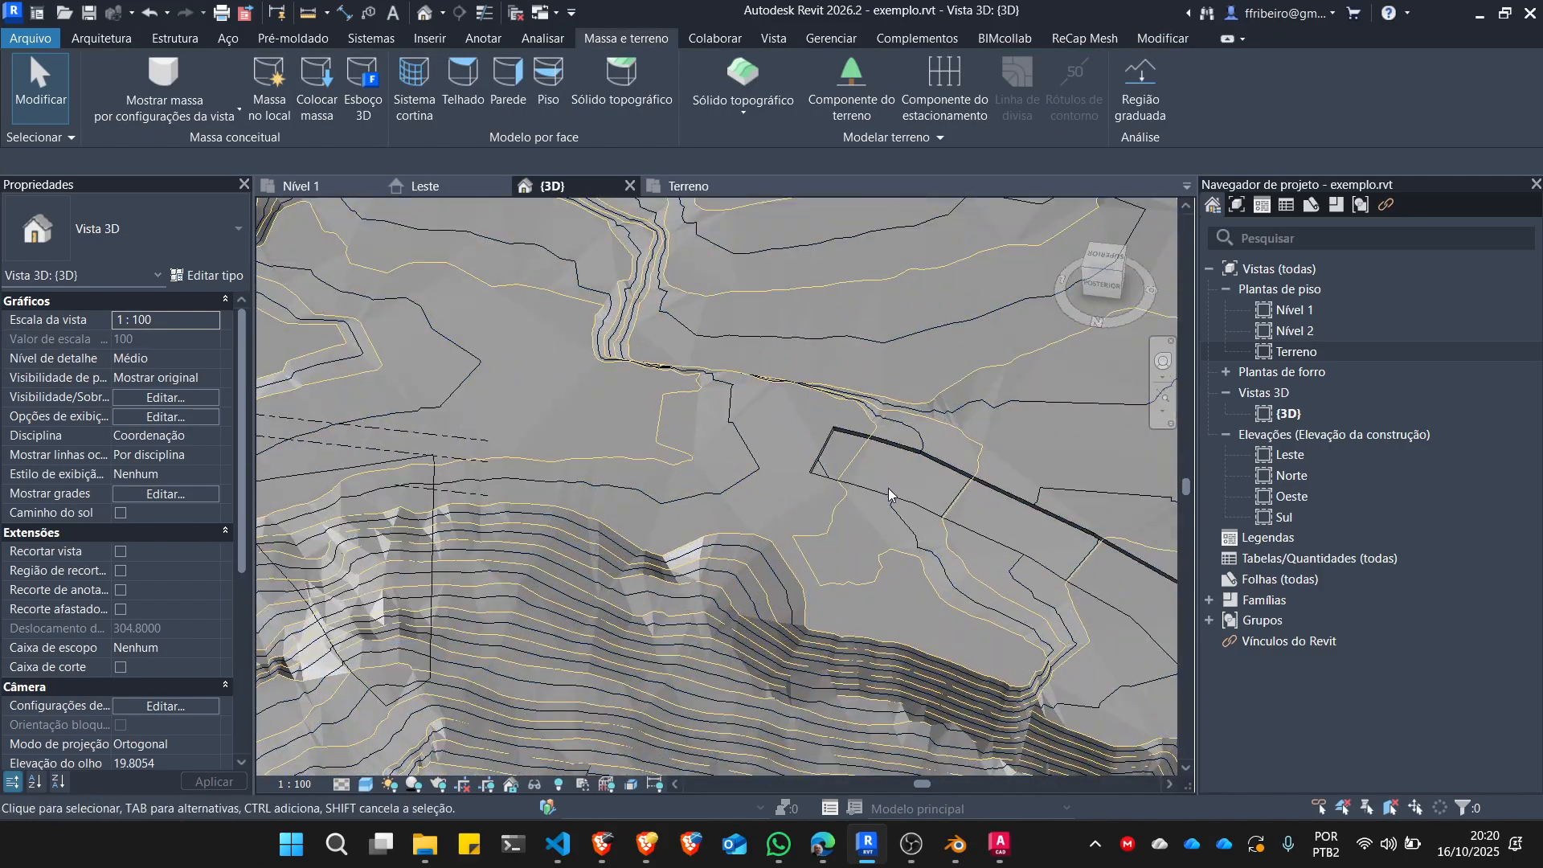
pyautogui.click(888, 440)
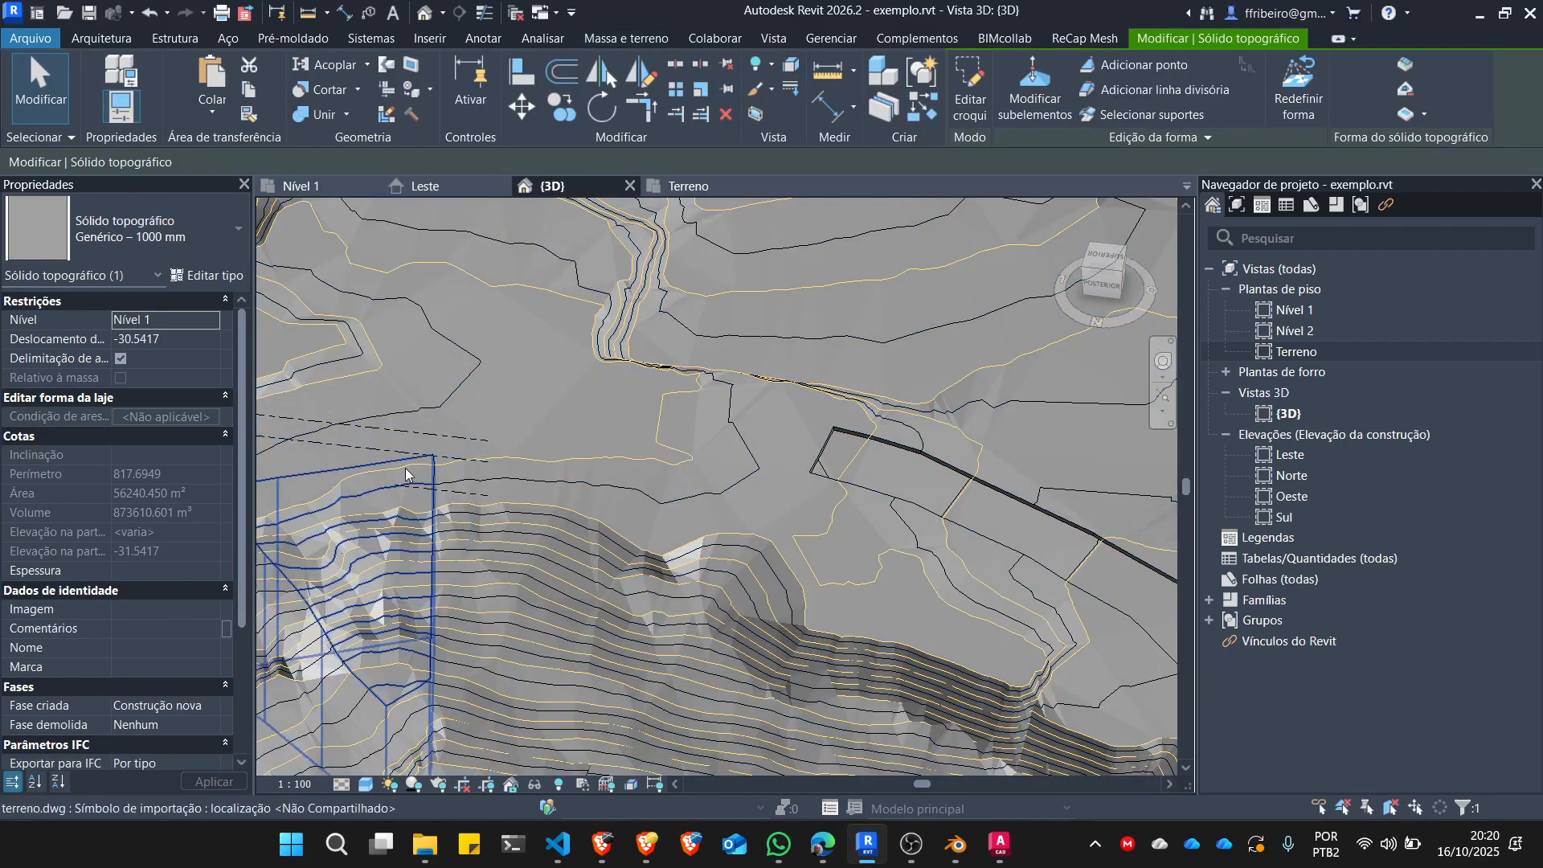
pyautogui.press('Escape')
pyautogui.scroll(-6, 634, 447)
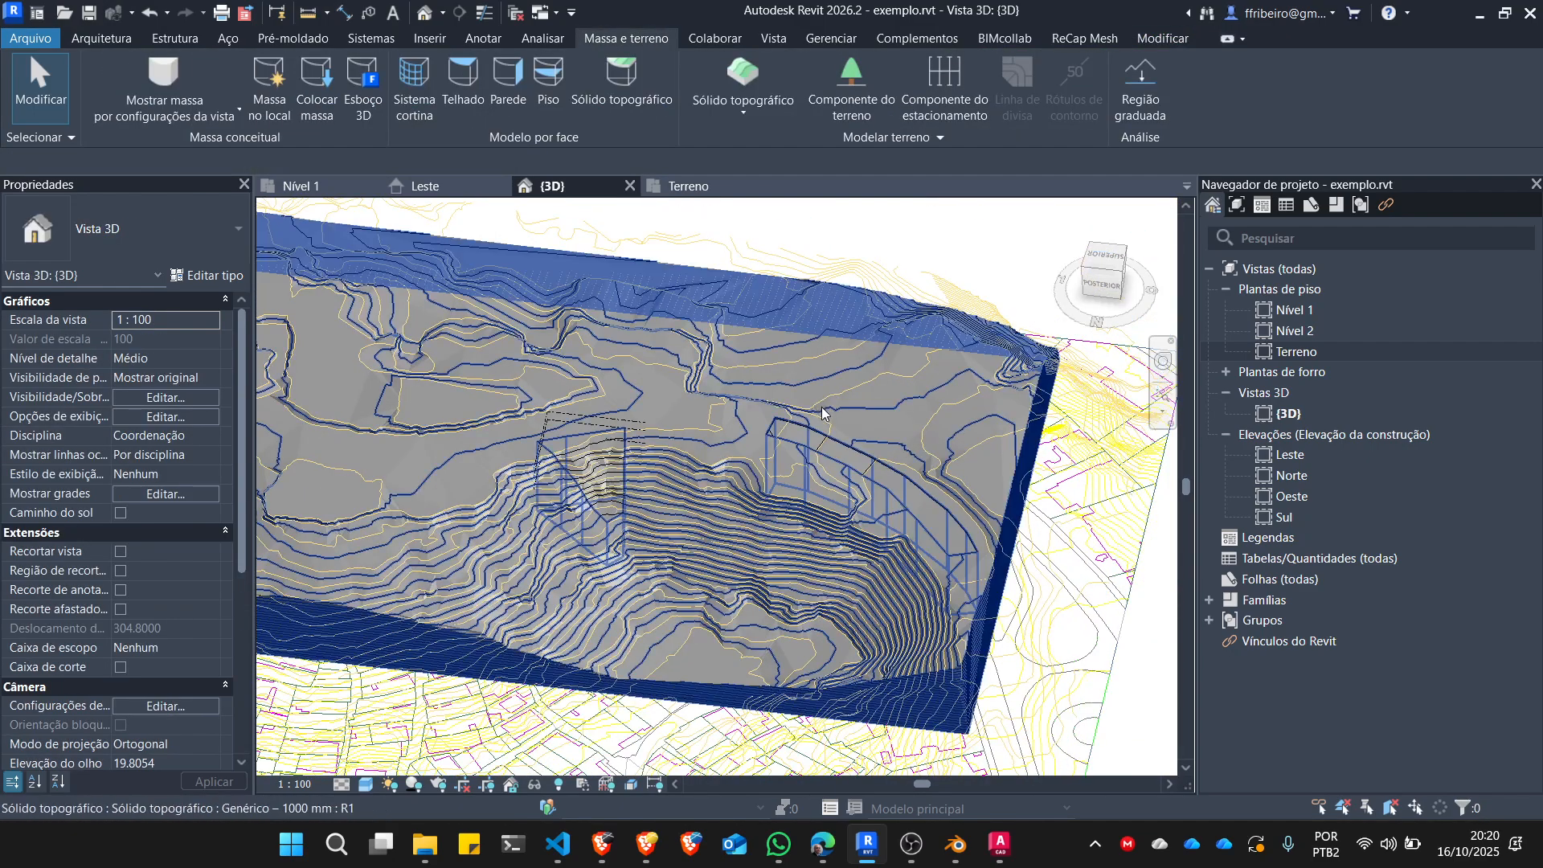
pyautogui.scroll(-1, 836, 429)
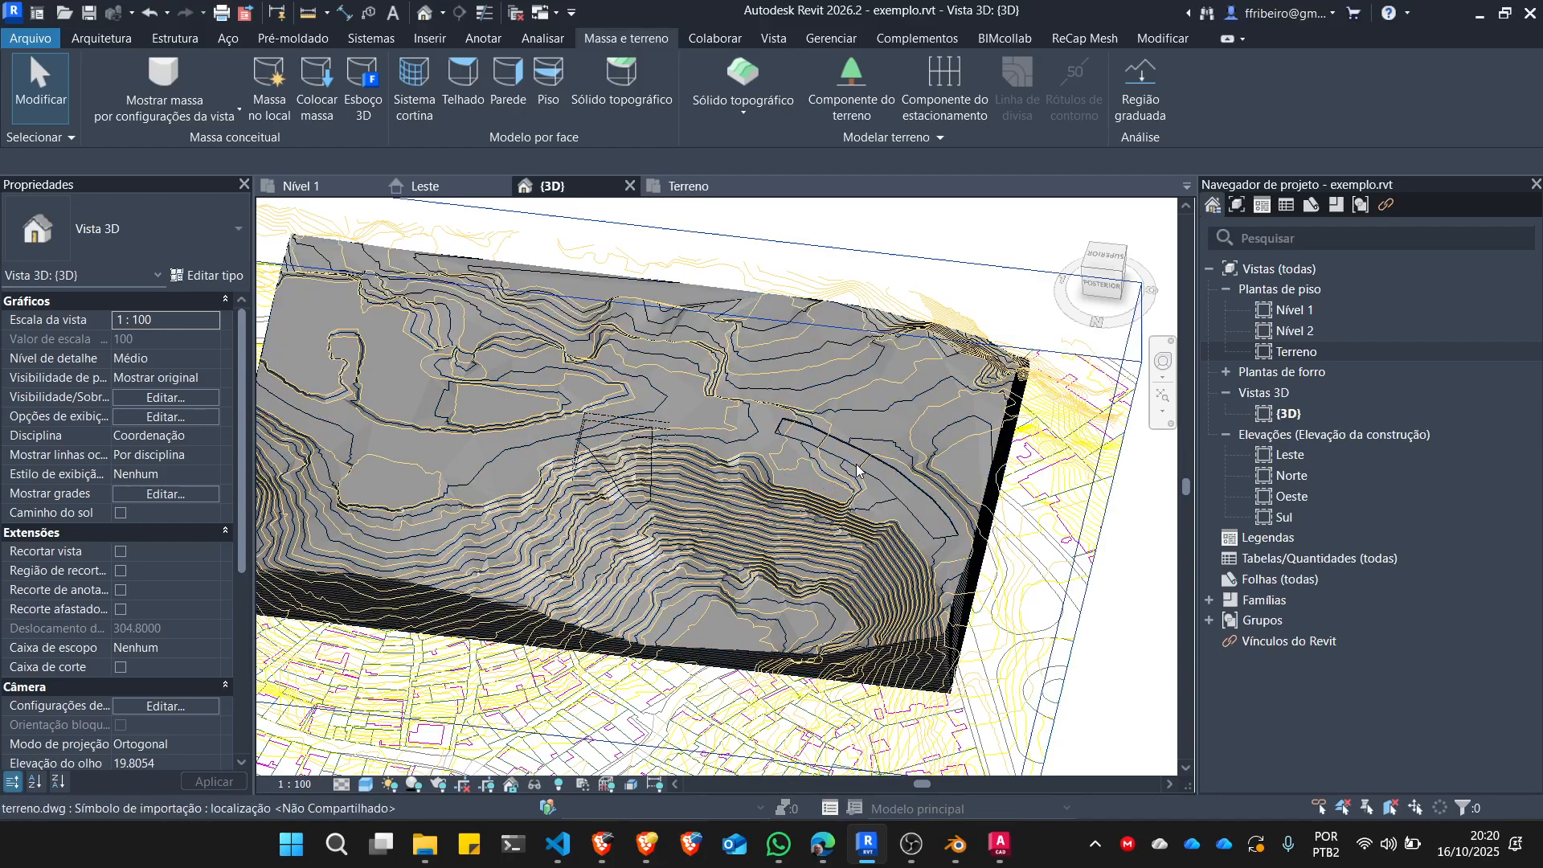
pyautogui.click(911, 844)
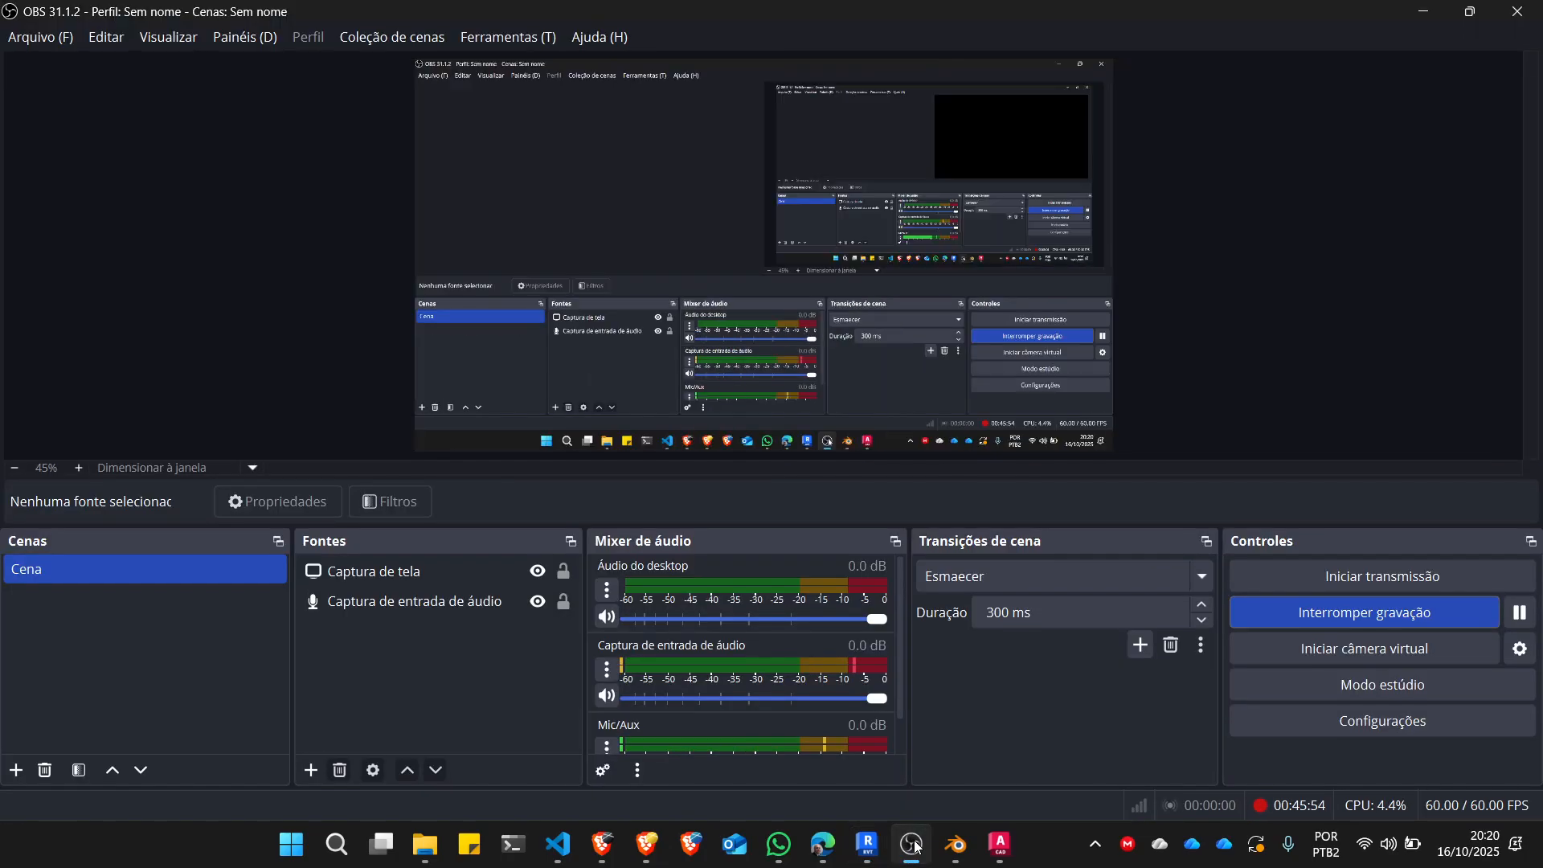